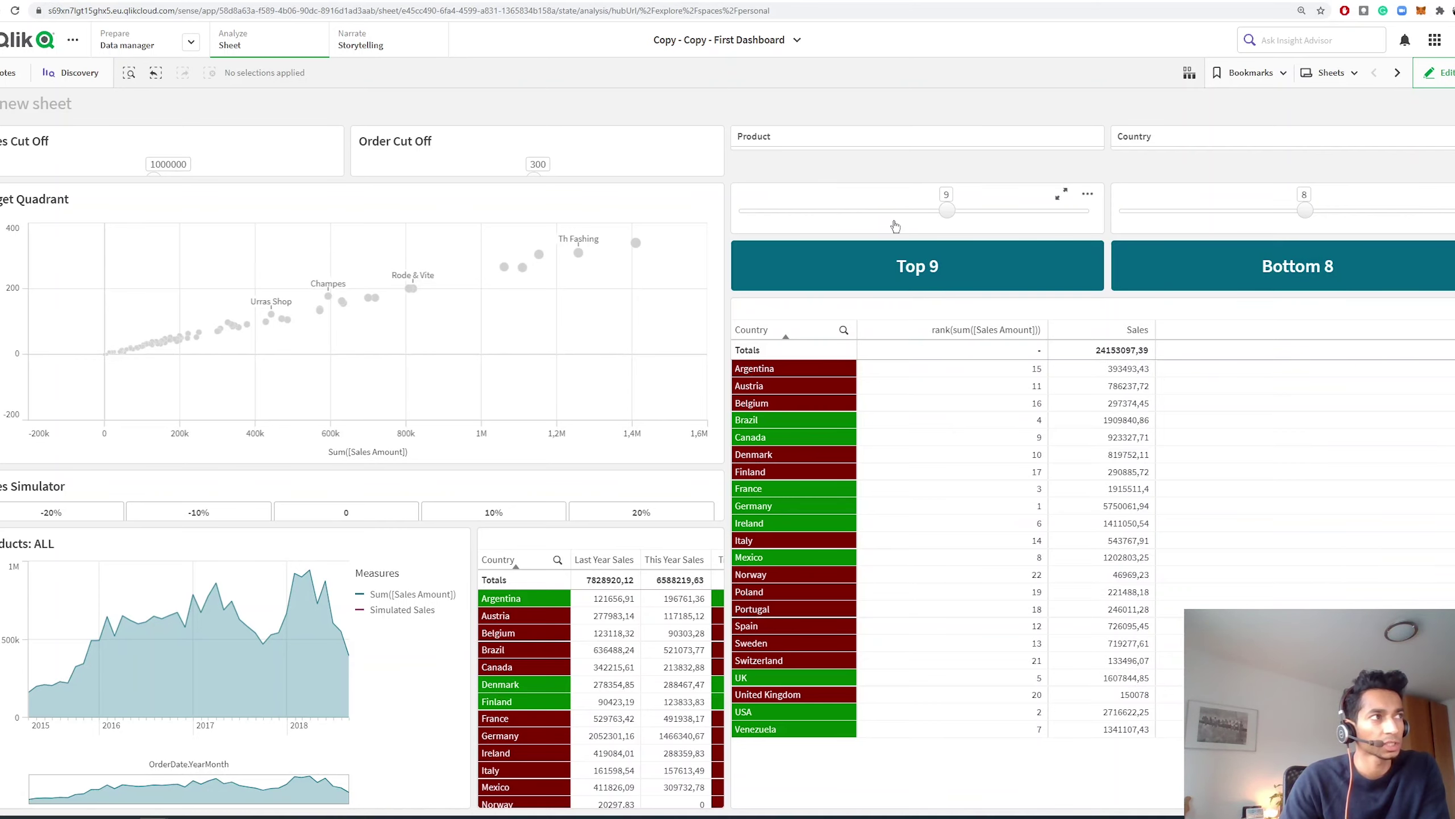
Try the top-countries slider at 7, 4 and 5, filter the sheet to the Top 5 countries and clear the Country selection.
left_click(912, 212)
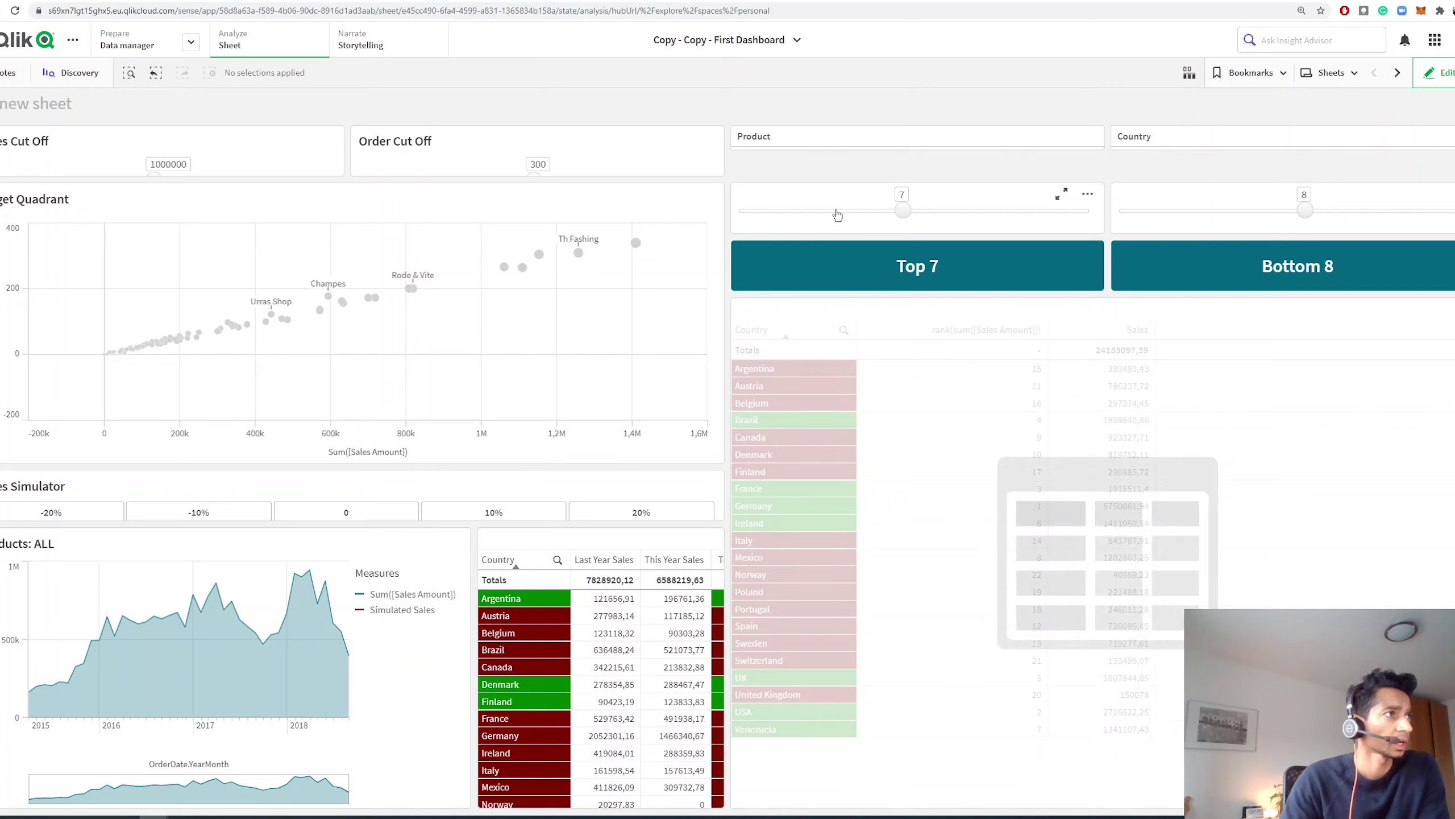
left_click(836, 211)
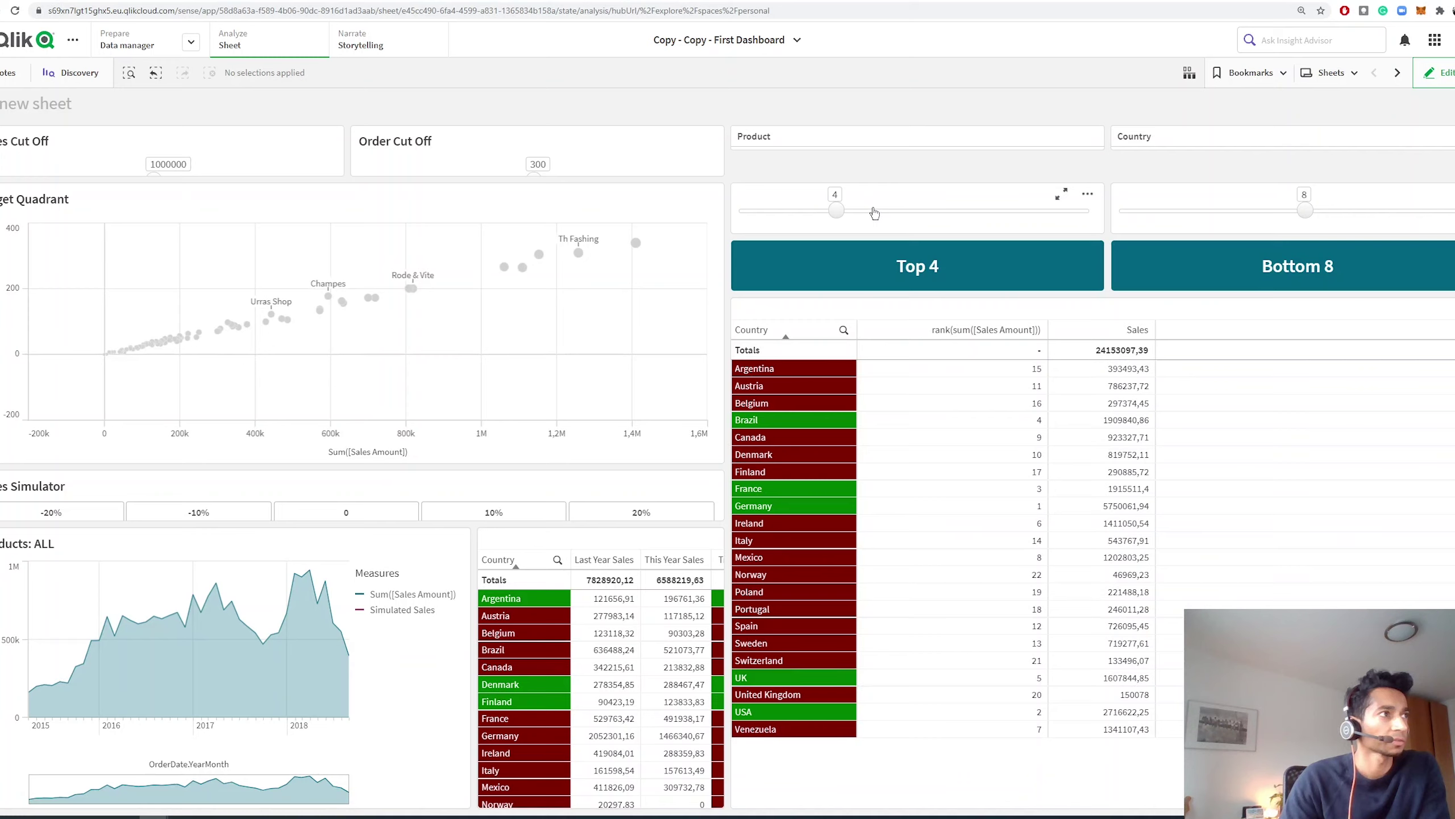
left_click(868, 211)
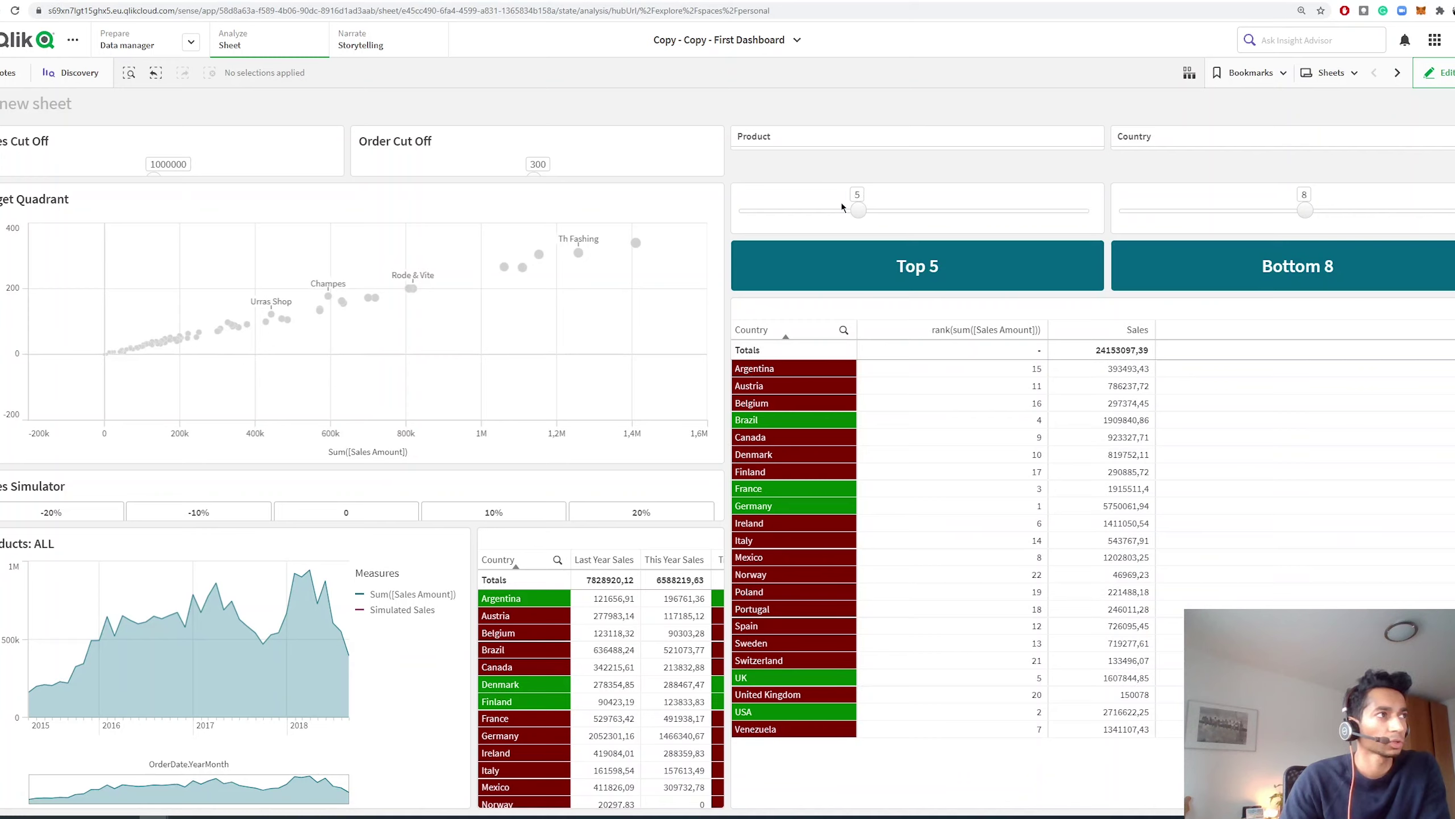
left_click(922, 271)
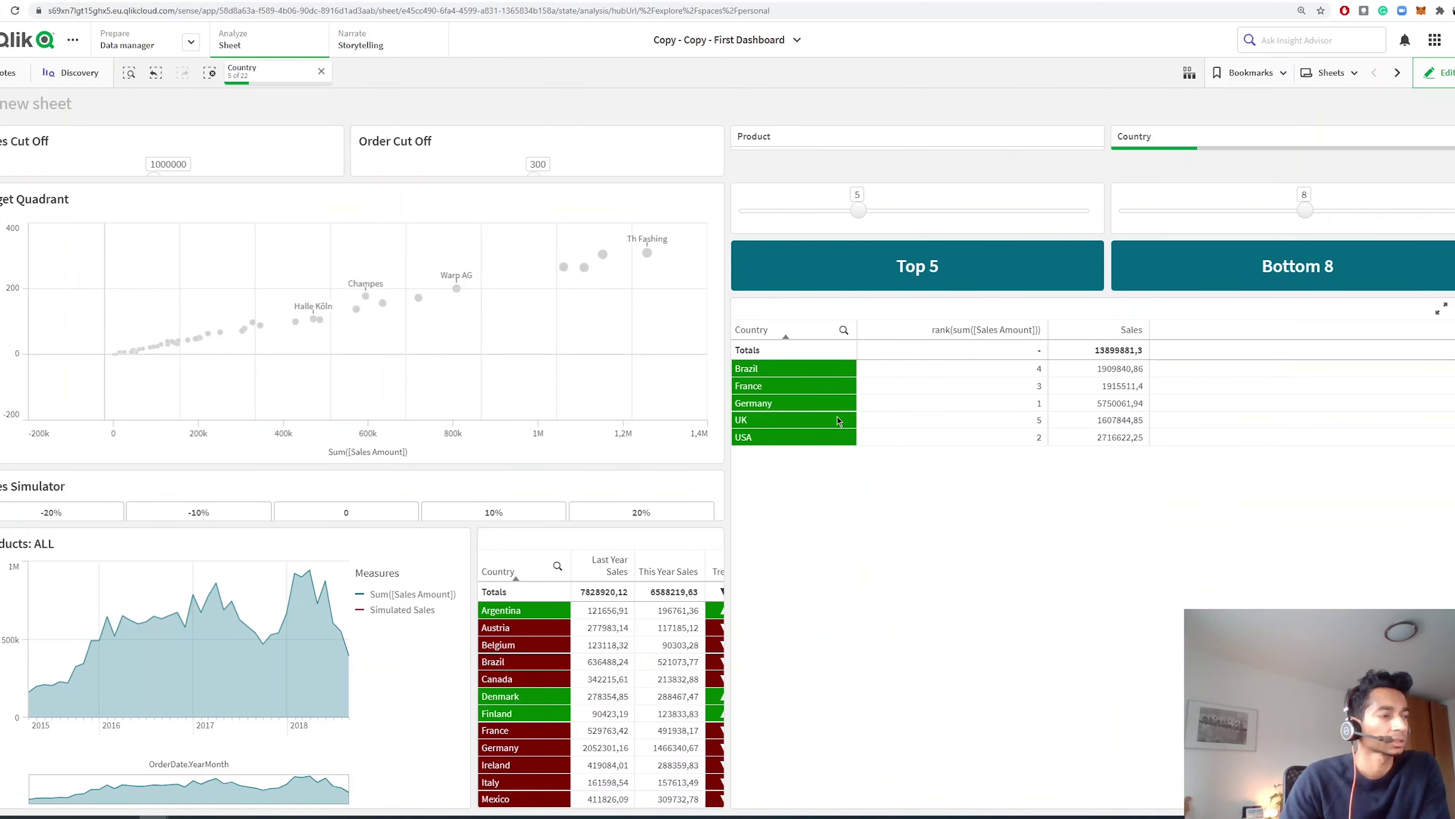
left_click(321, 72)
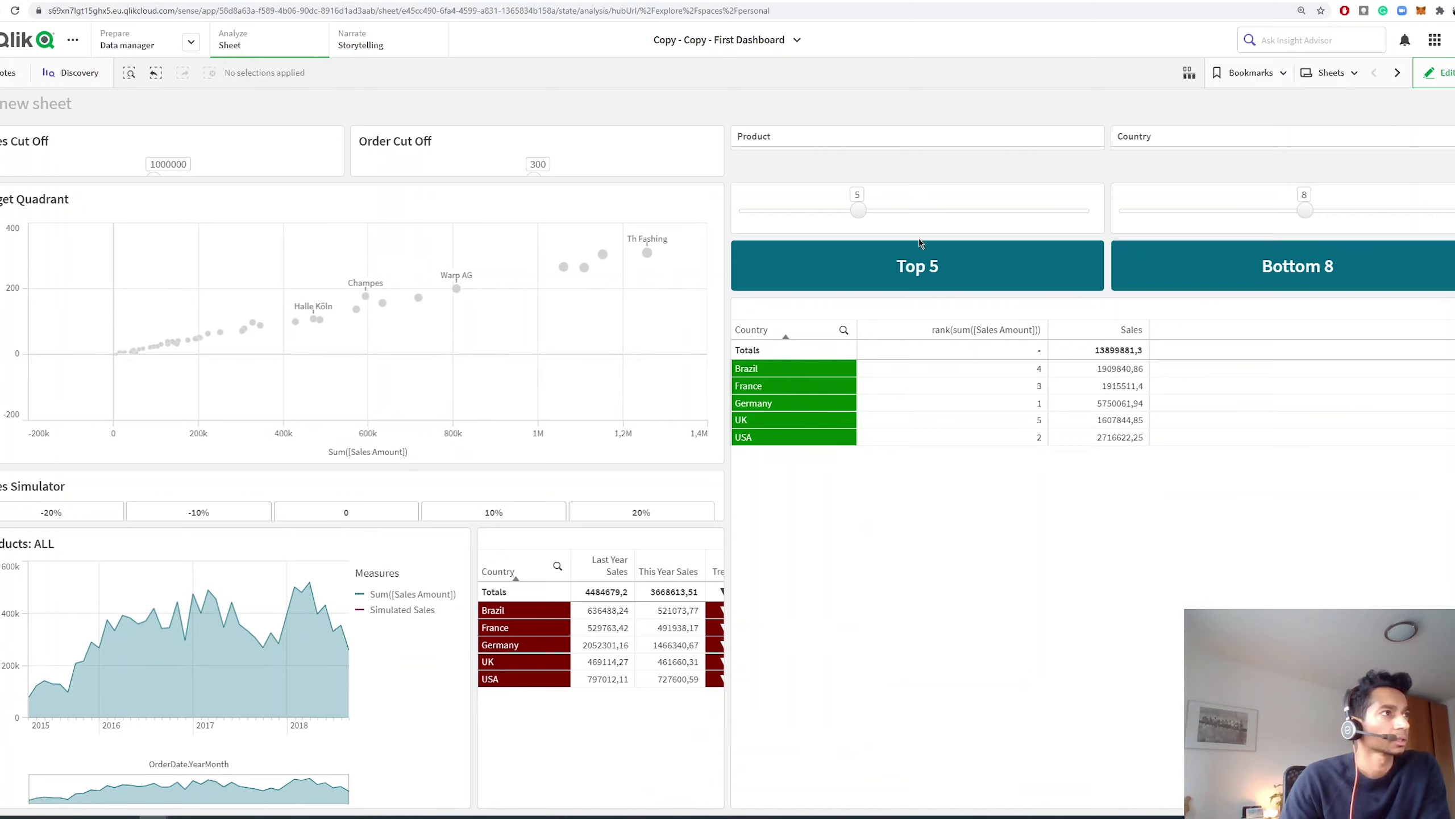
Set the top slider to 9 and the bottom slider to 4, testing each country filter and clearing its selection.
left_click(946, 216)
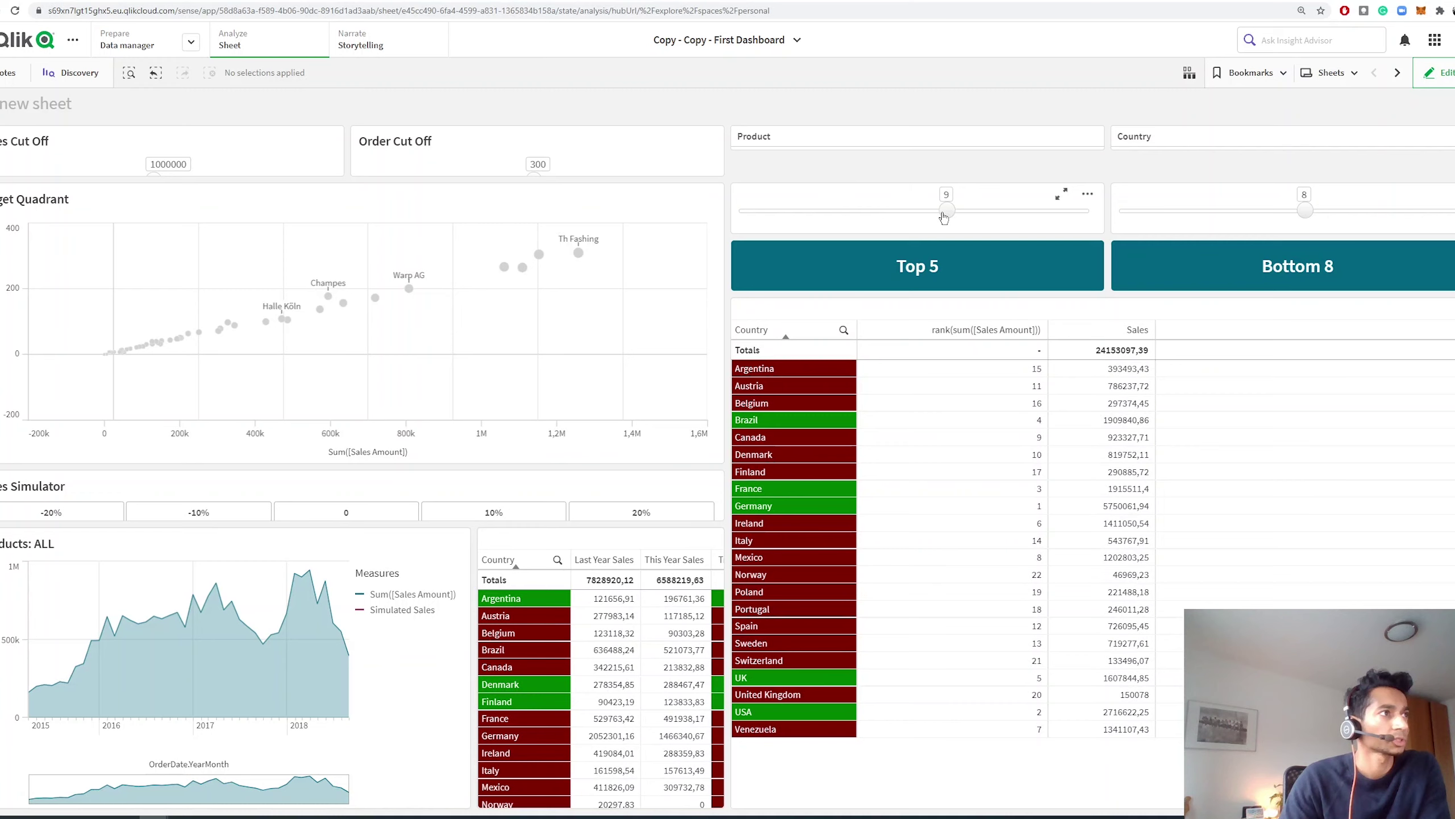
left_click(952, 265)
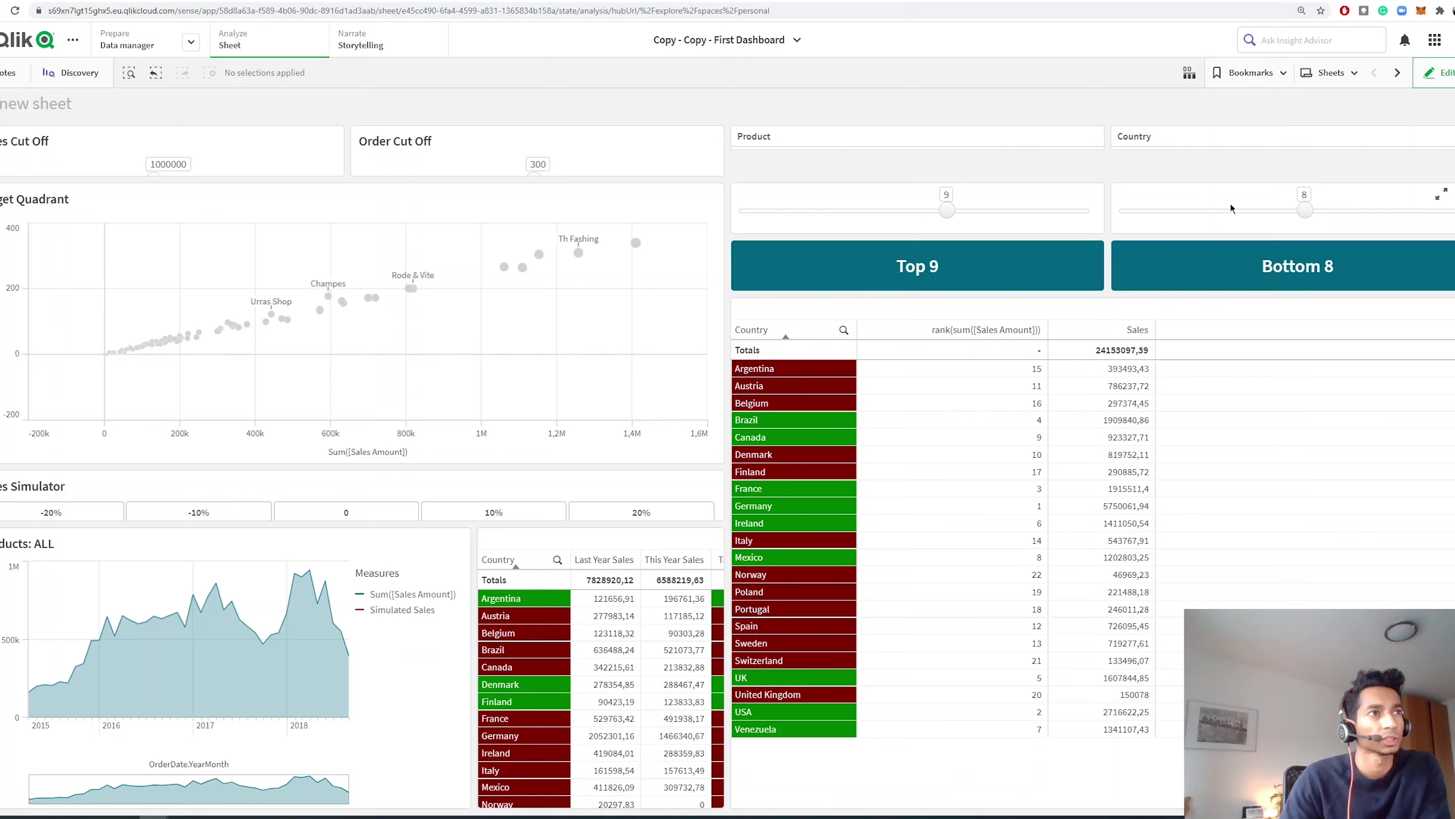
left_click(1217, 210)
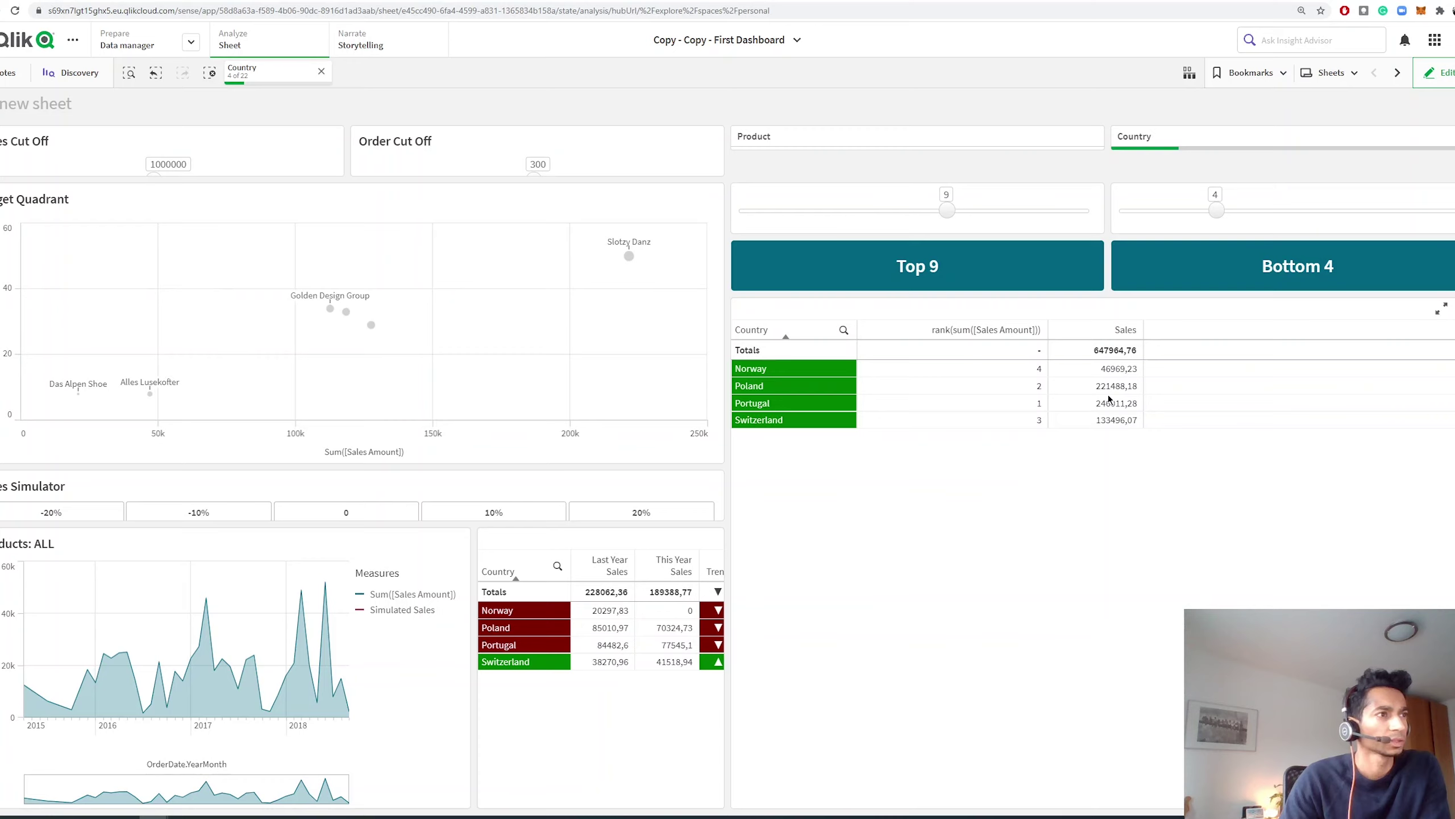
left_click(321, 71)
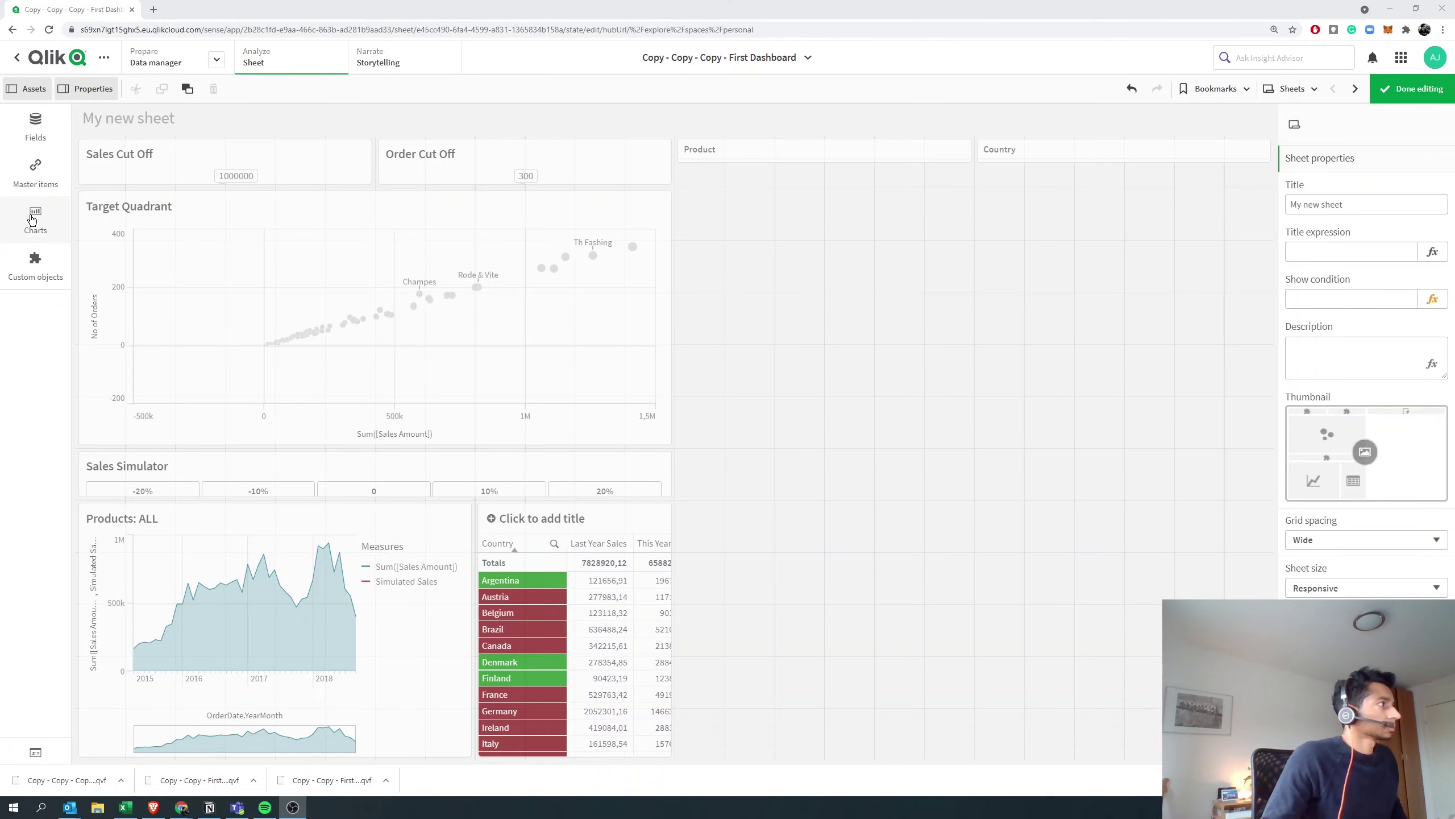
Add a table to the empty area below the Product and Country filters, with Country as its dimension.
left_click(32, 219)
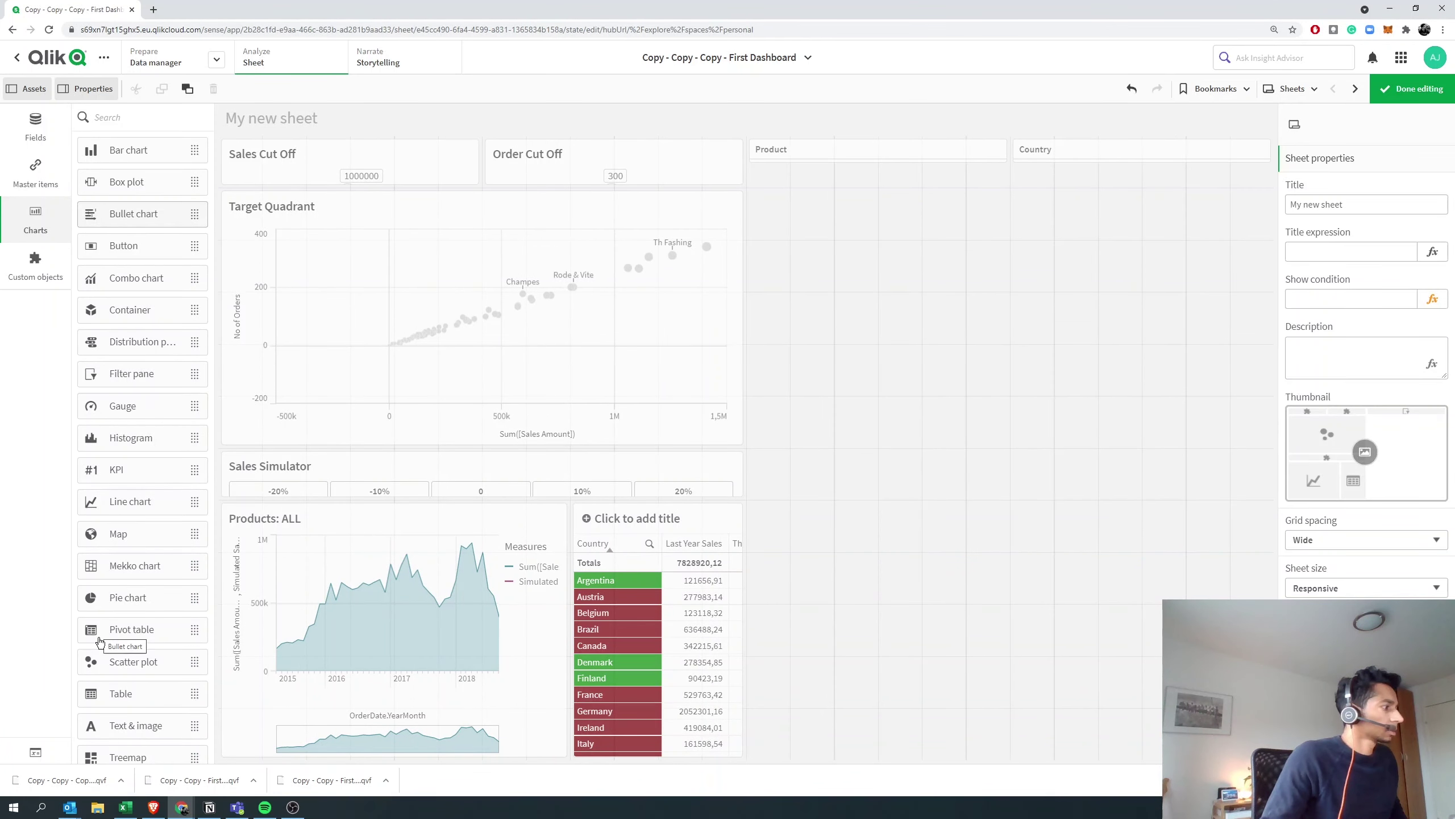
scroll(109, 665, "down", 1)
left_click_drag(121, 643, 744, 460)
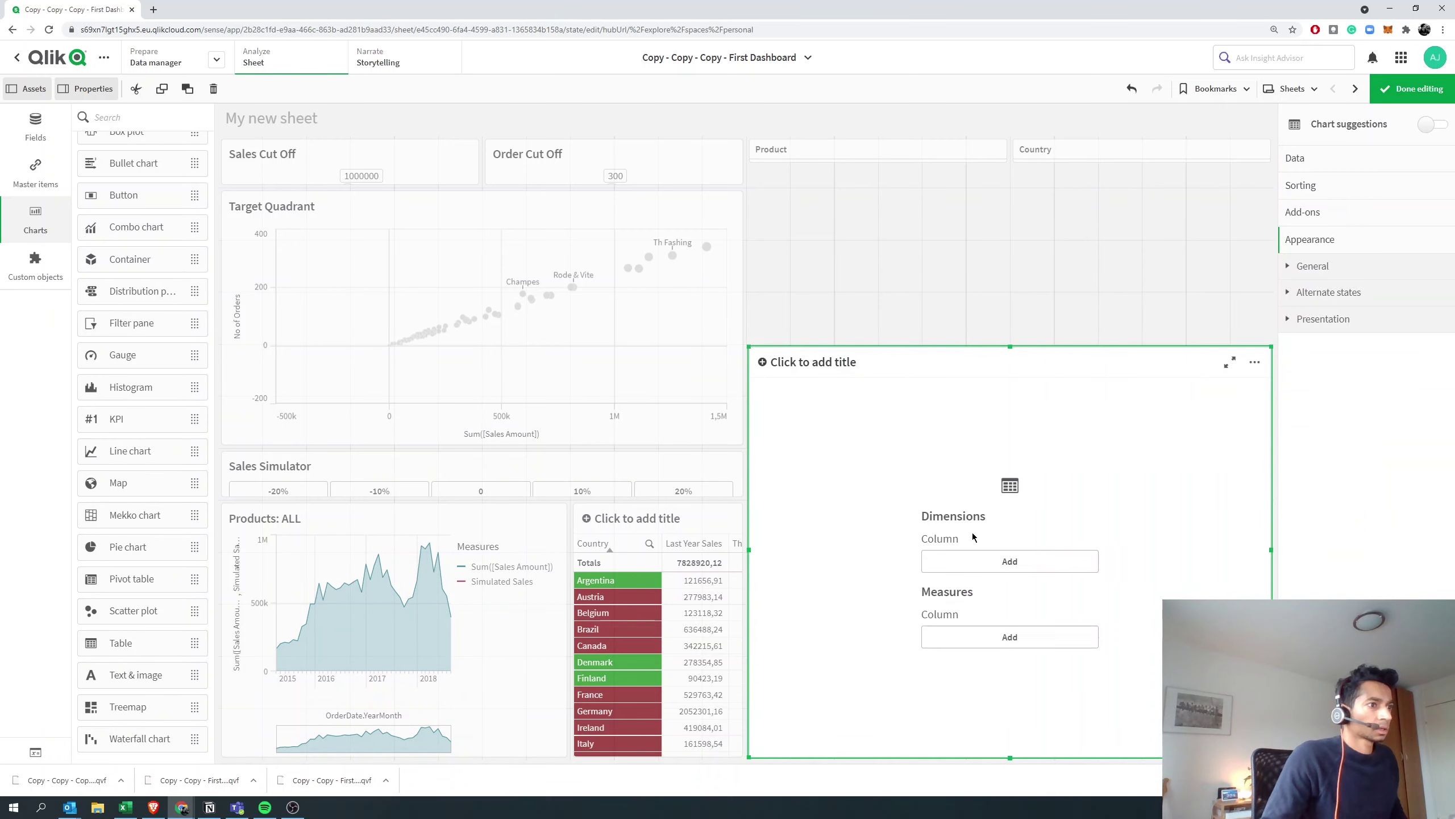
left_click(990, 565)
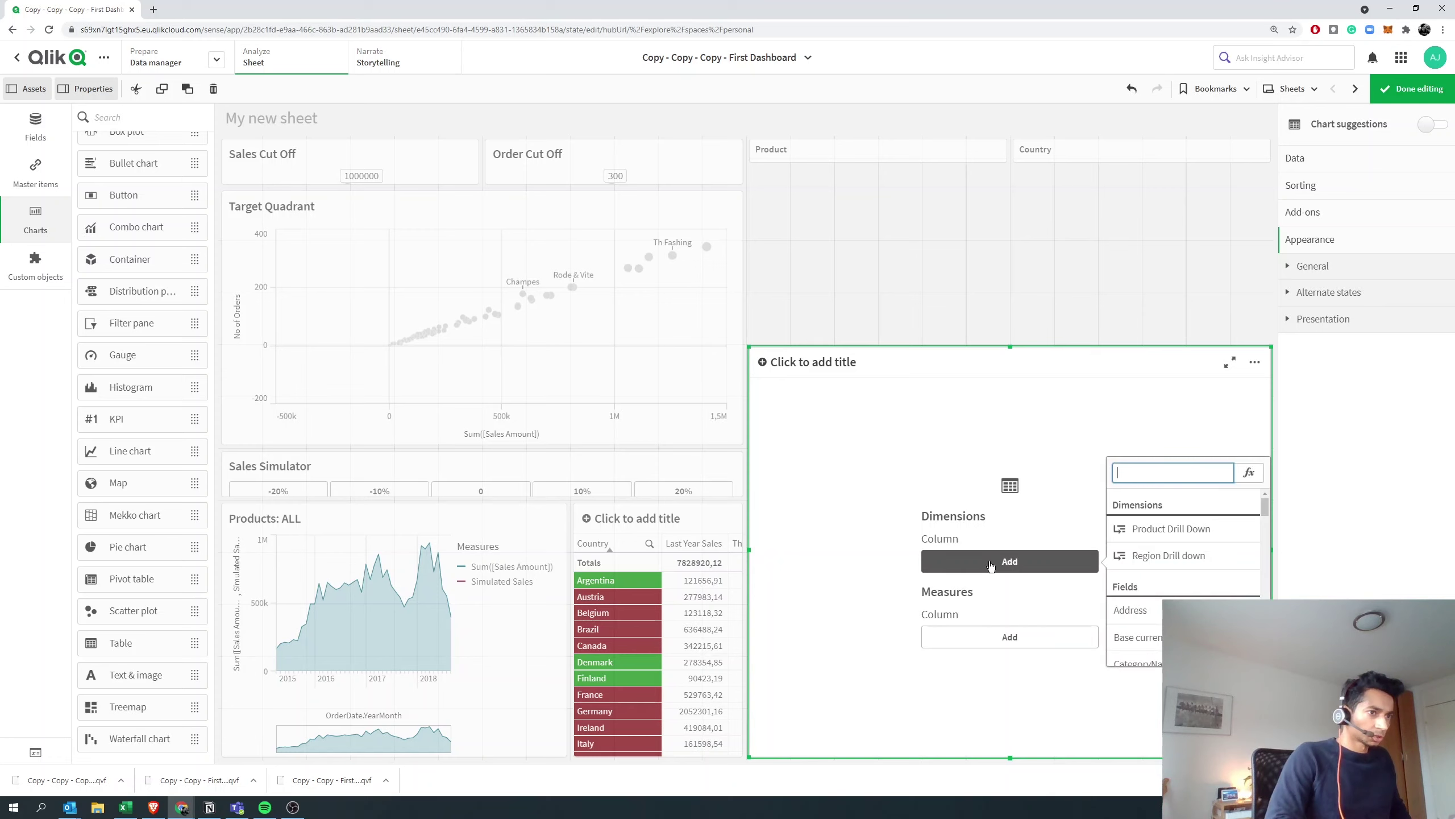
type("country")
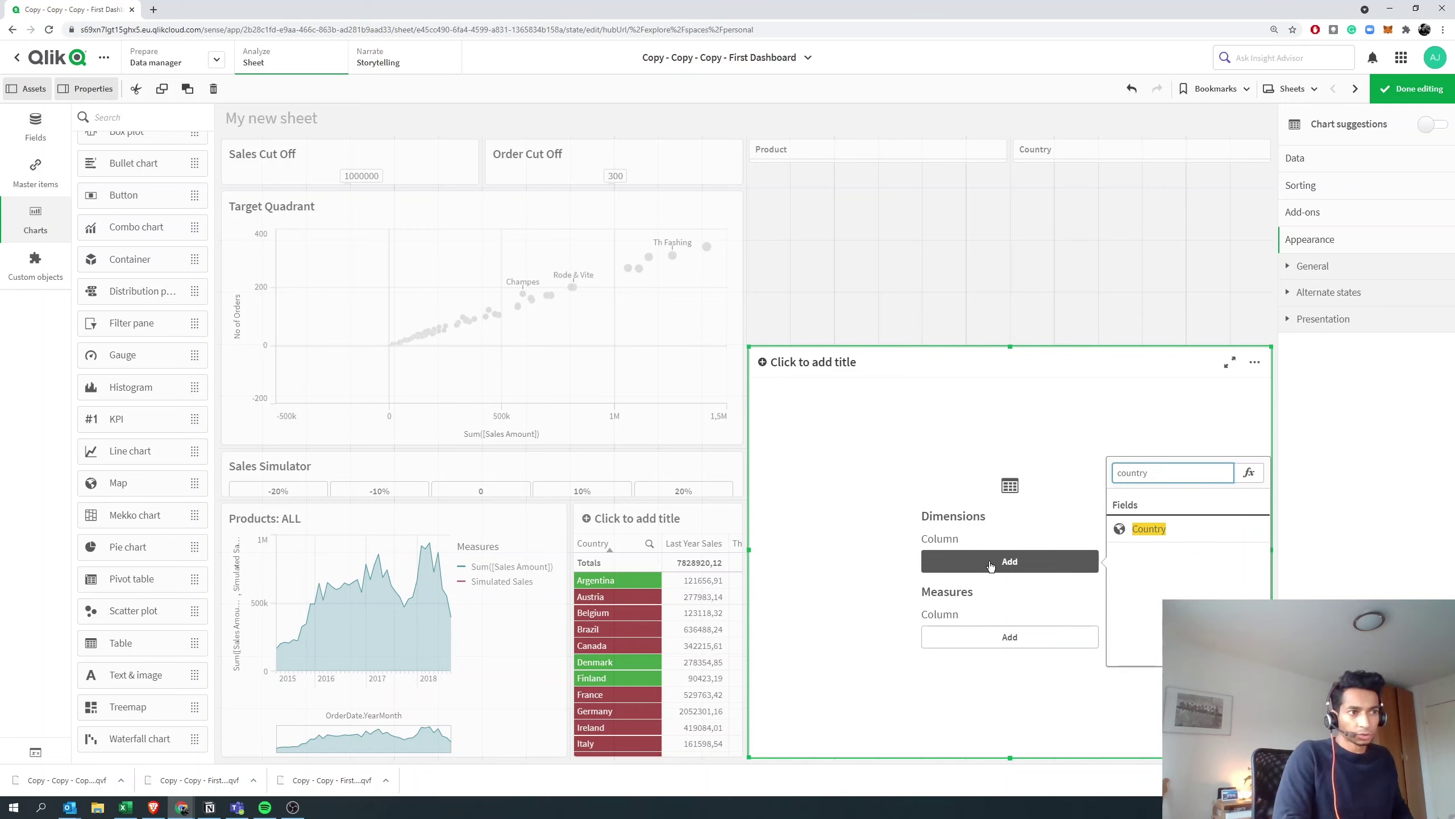
key("Return")
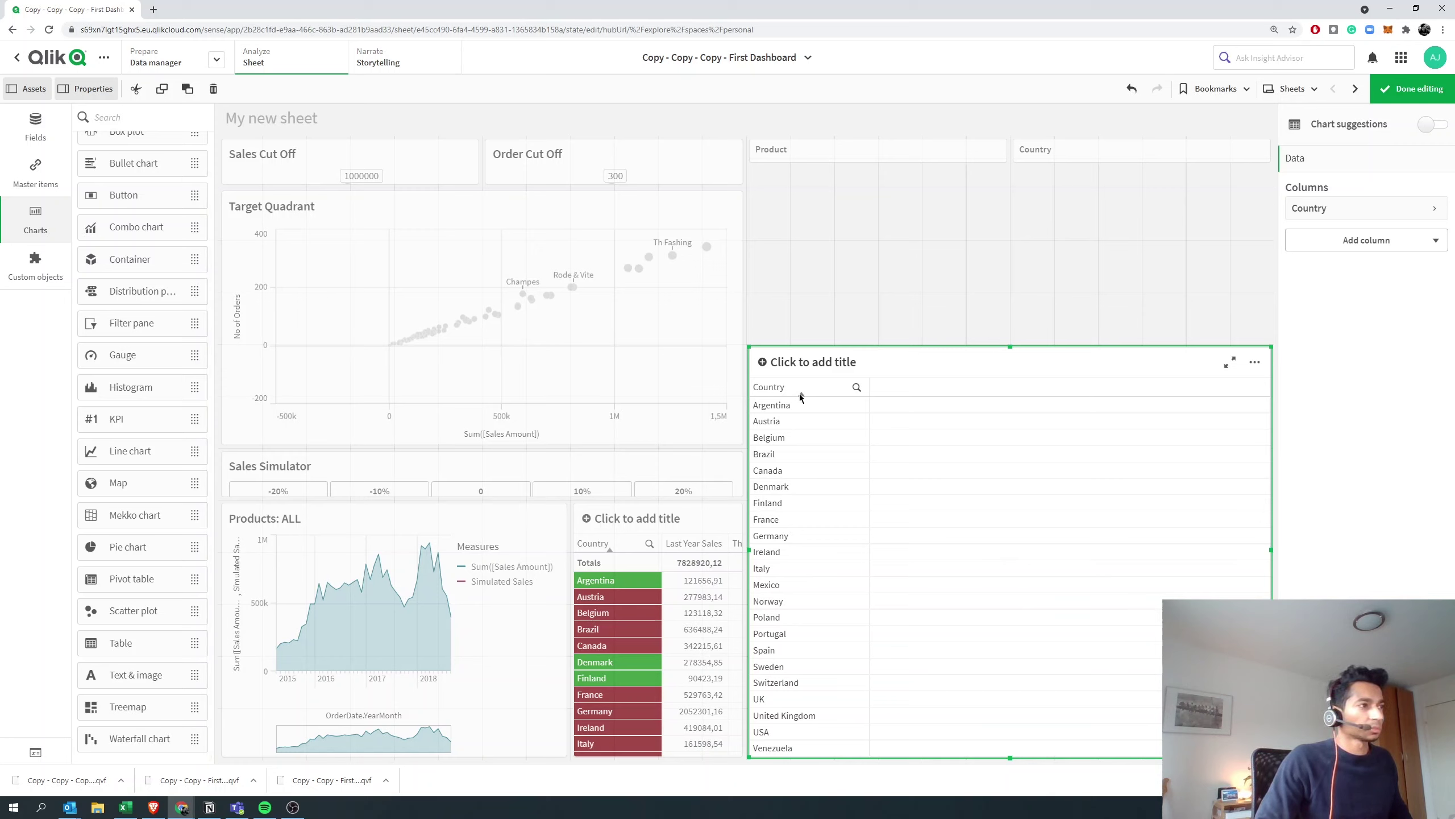
Add the Sales master measure as a column to the country table.
left_click(1317, 243)
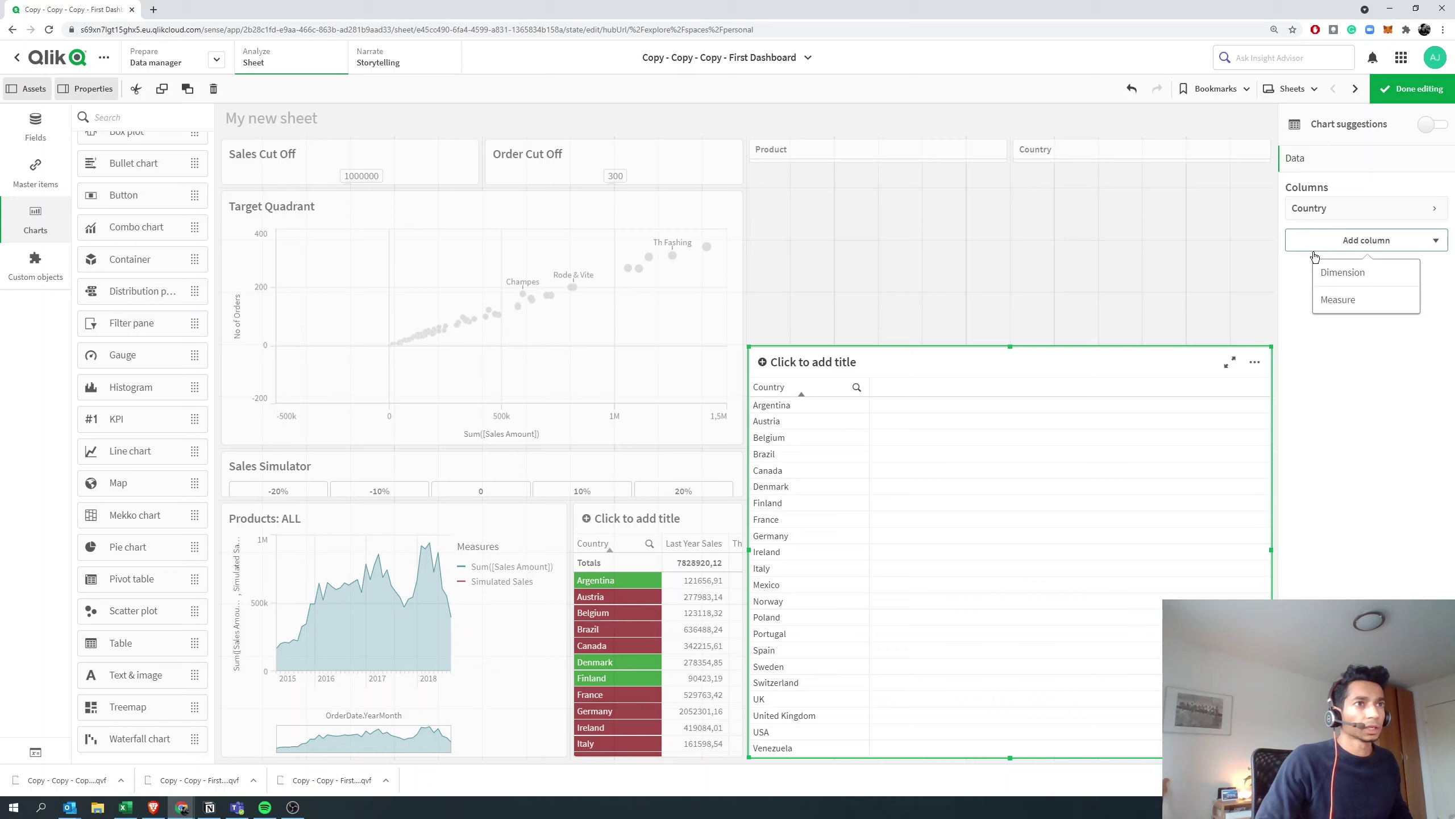
left_click(1333, 299)
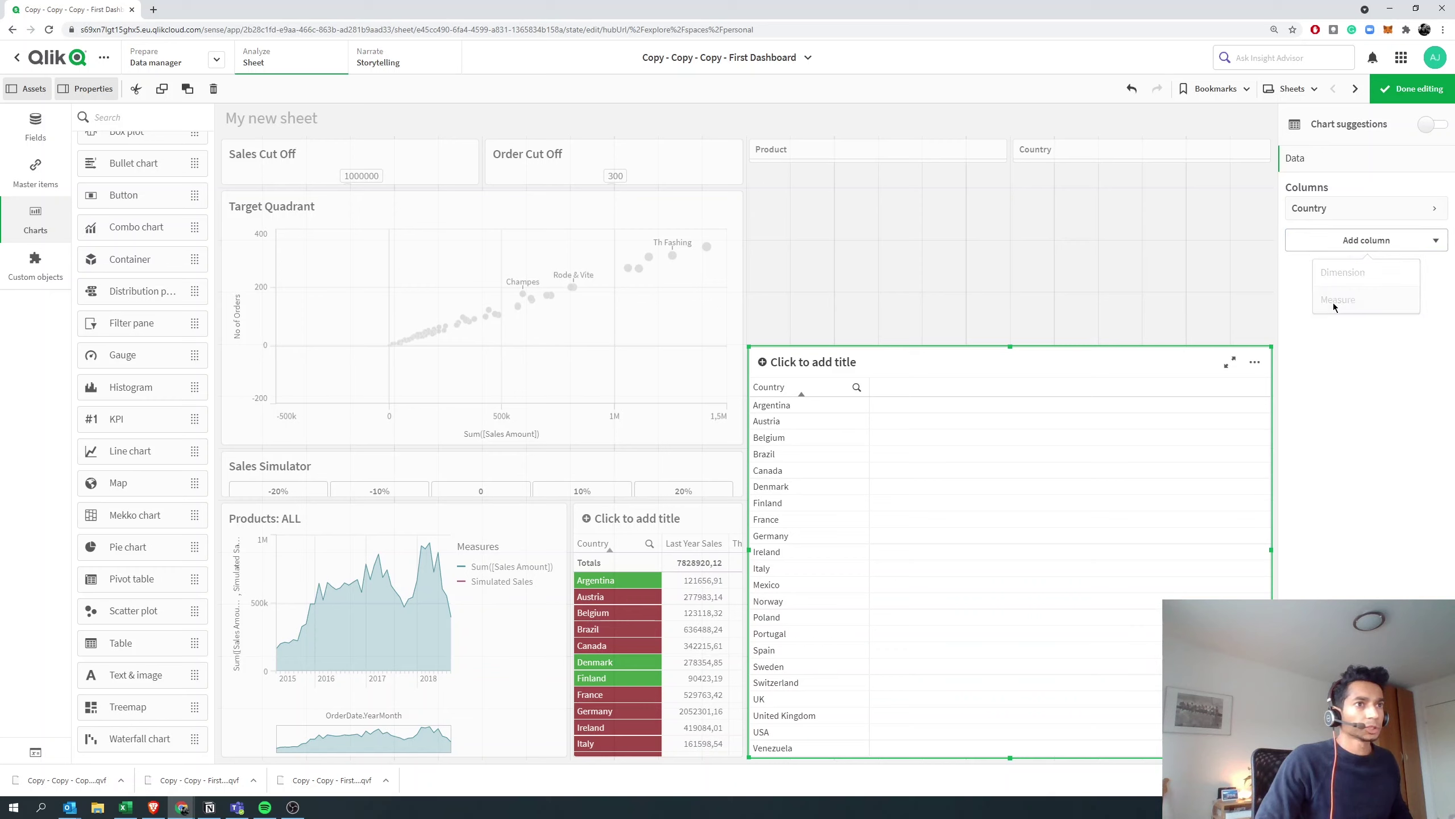
scroll(1328, 423, "down", 2)
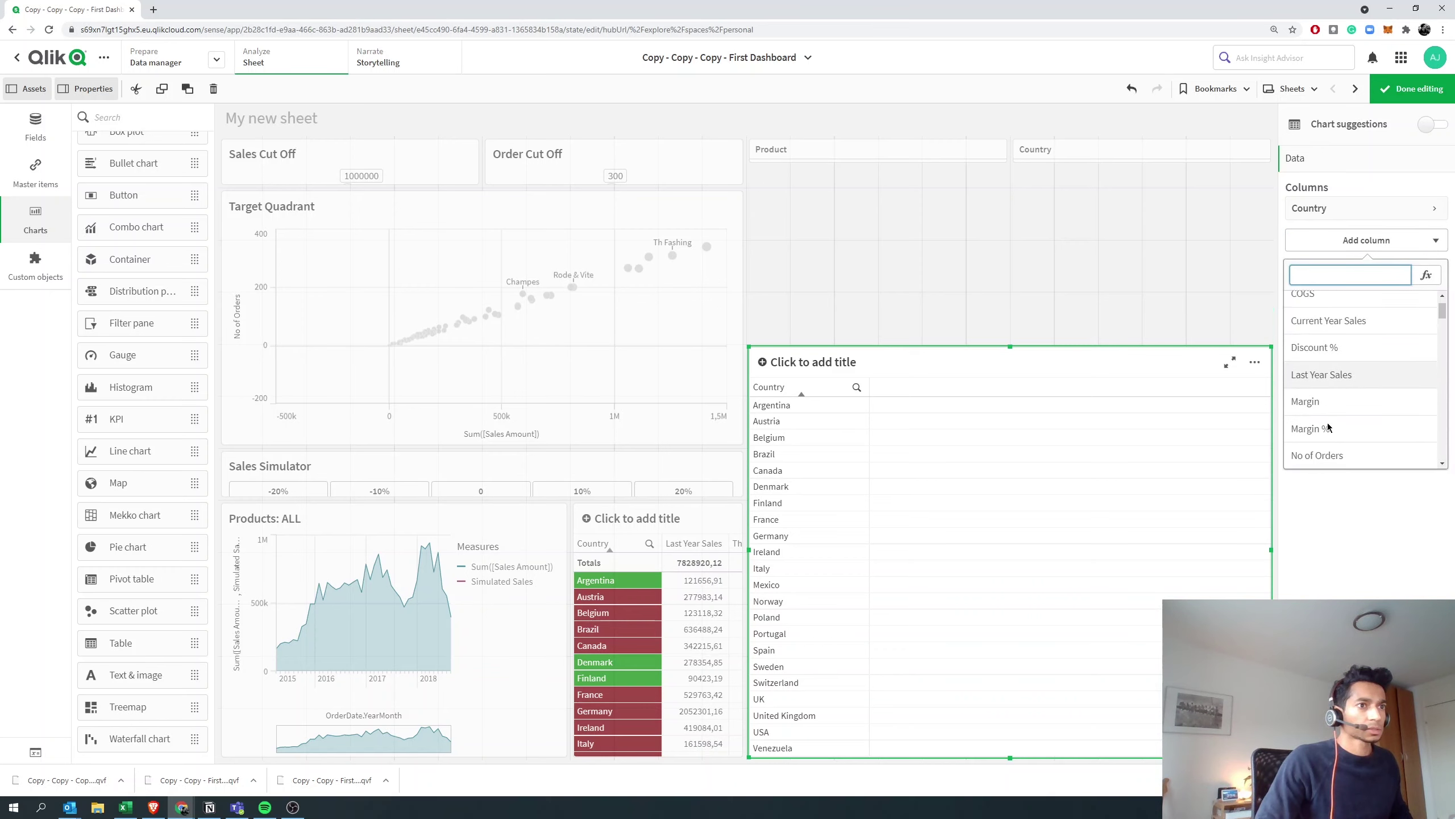
left_click(1330, 430)
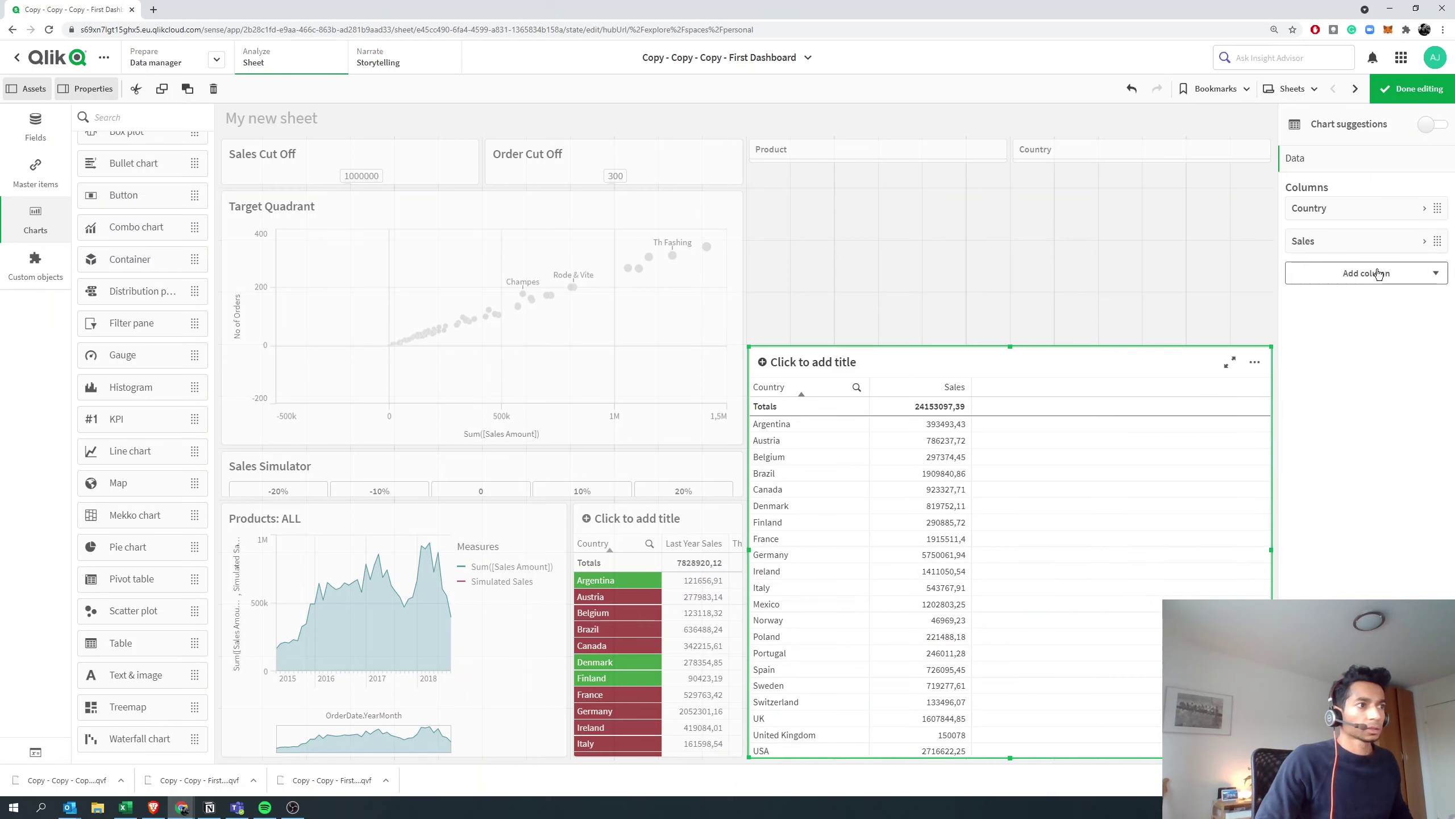
Start another measure column for the country table with the expression rank(Sales).
left_click(1379, 273)
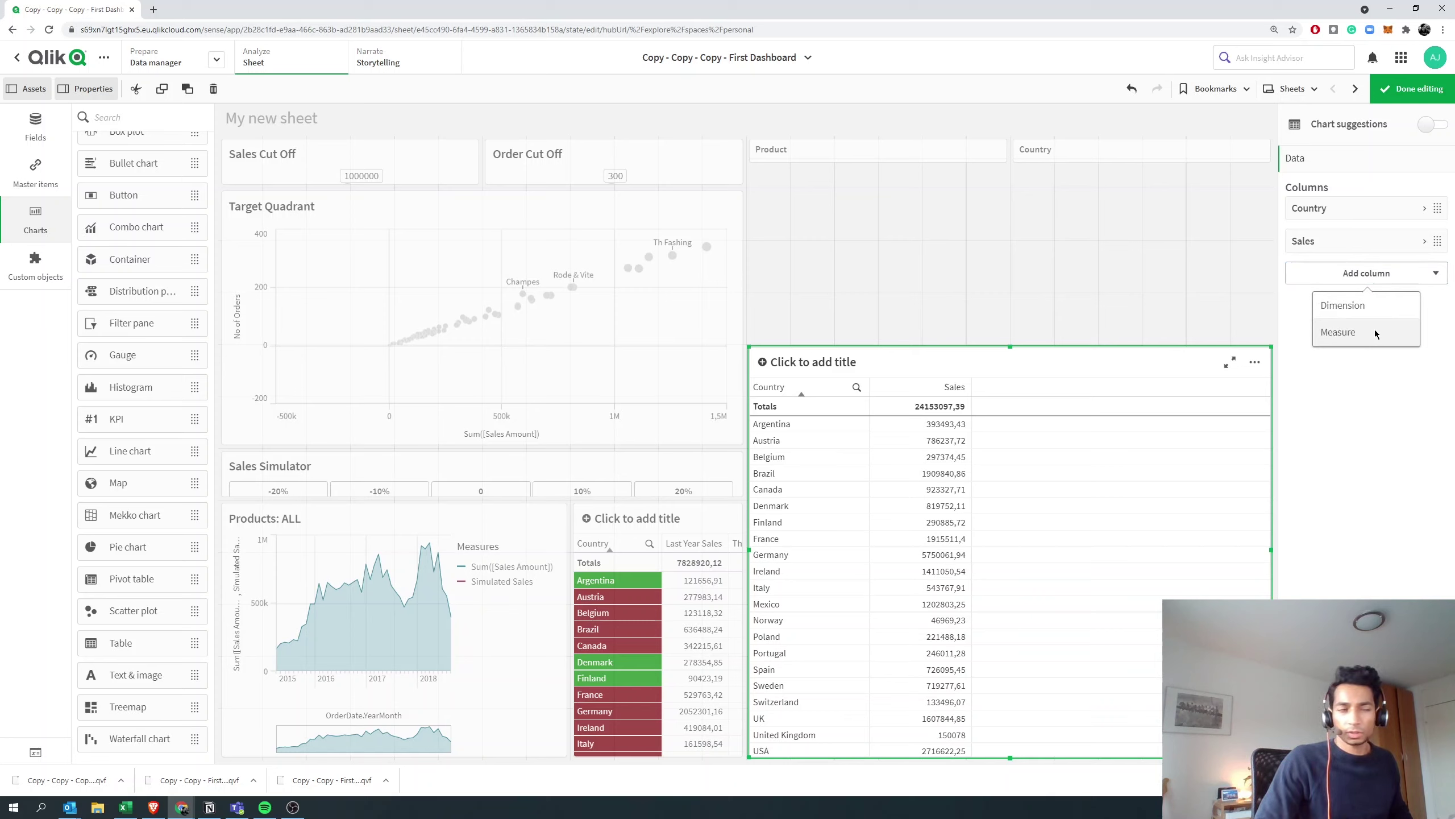
left_click(1376, 330)
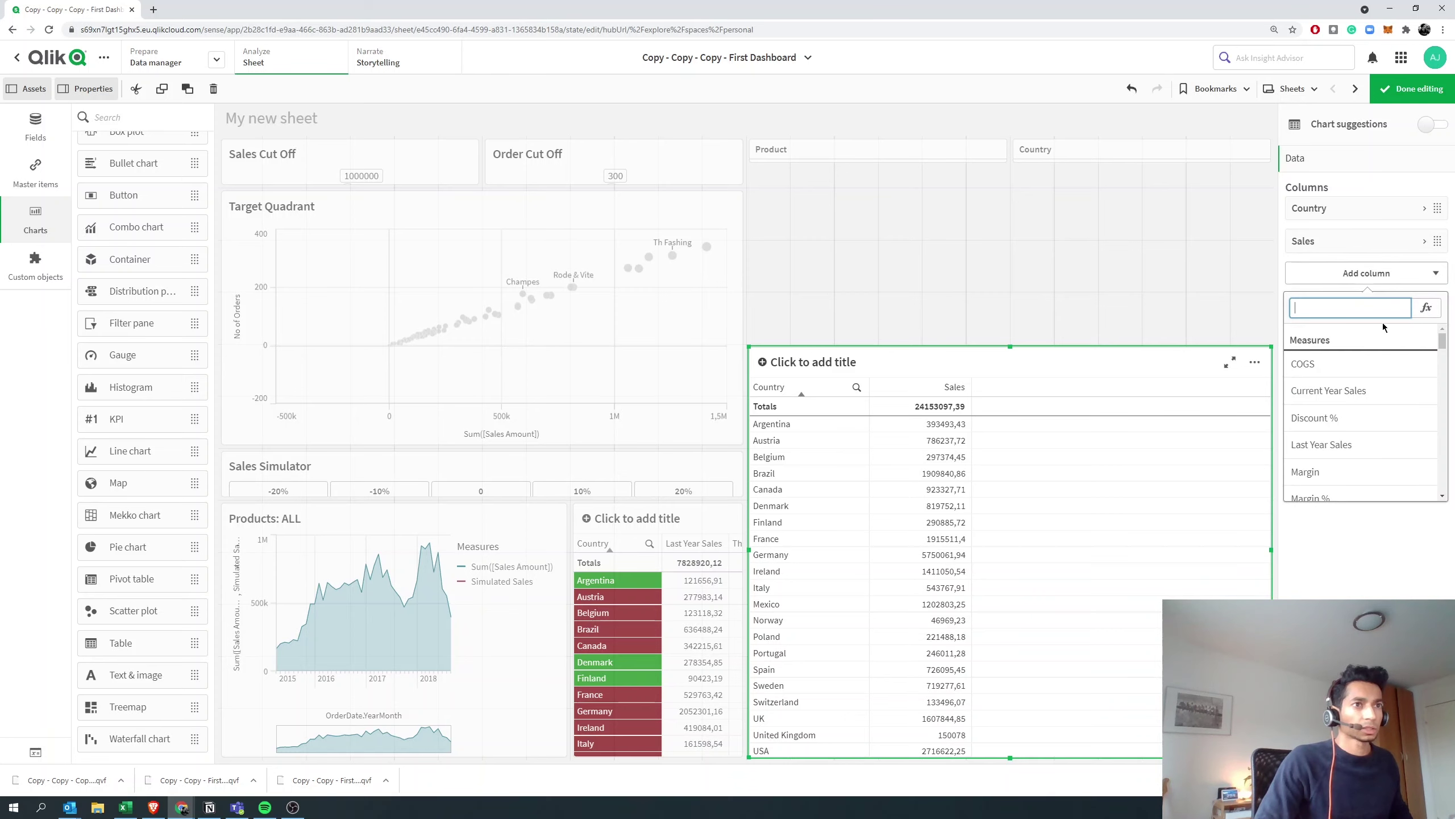
left_click(1428, 309)
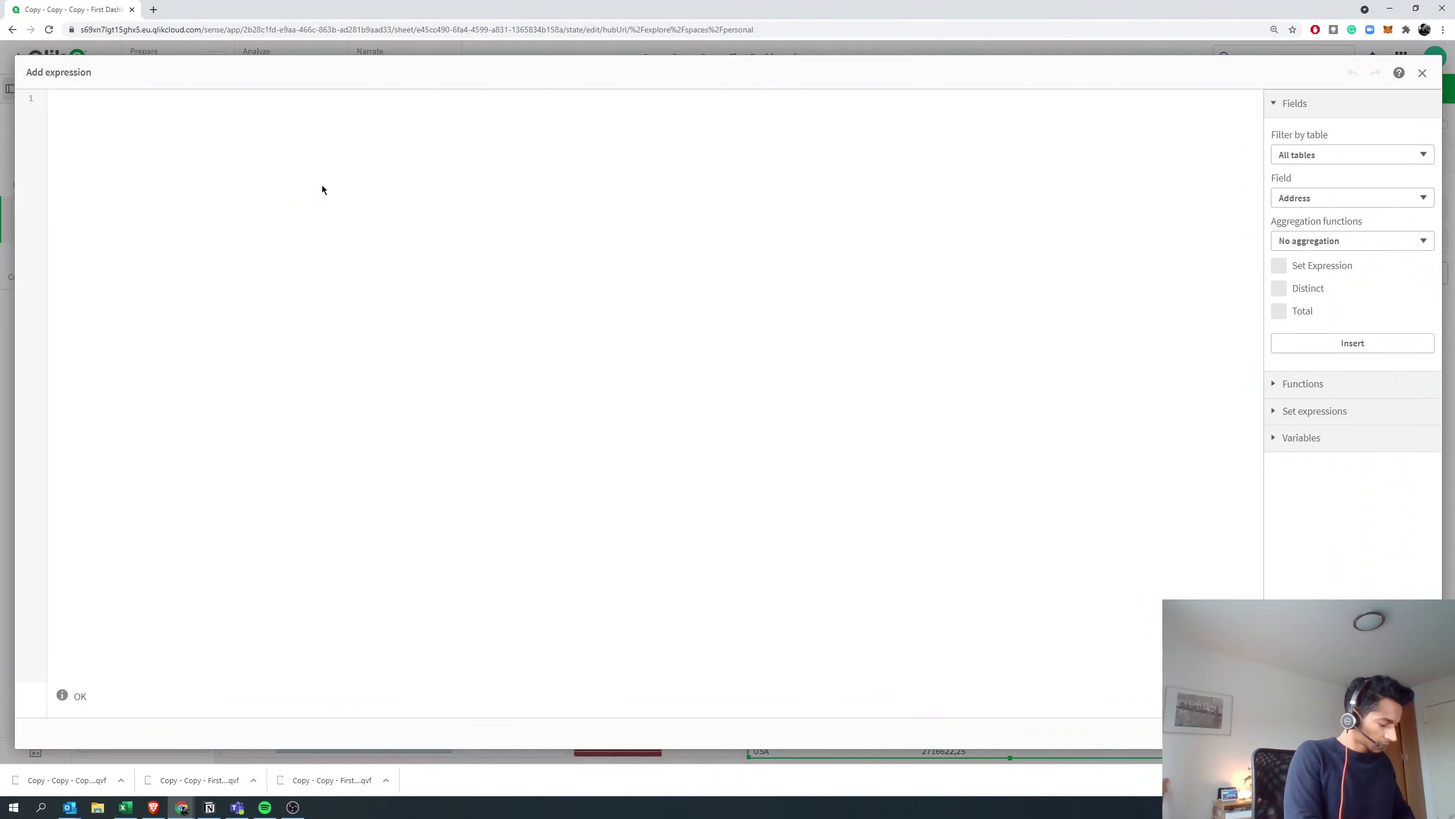
type("ran(")
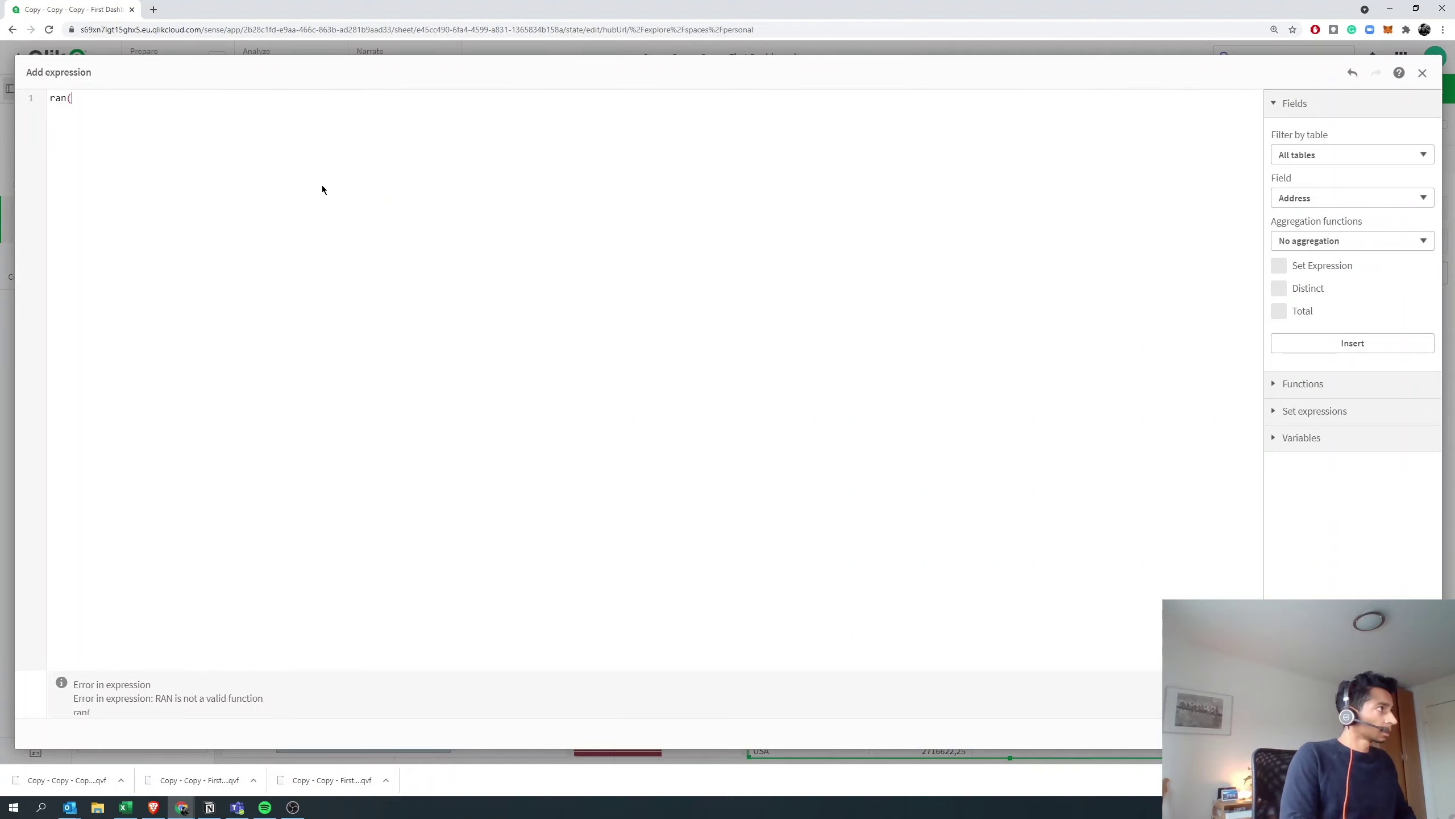
key("BackSpace")
type("k(")
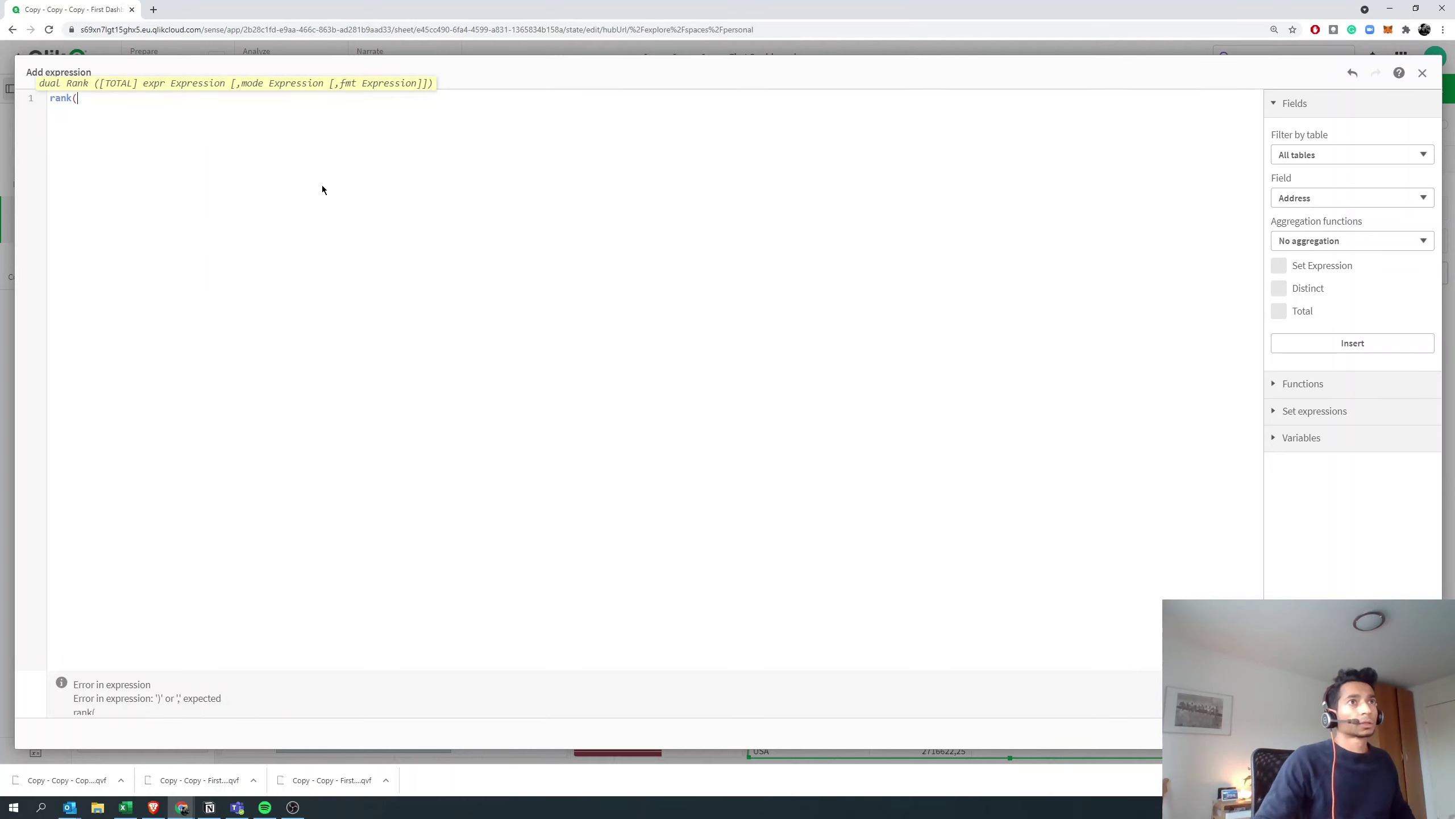
type("sa")
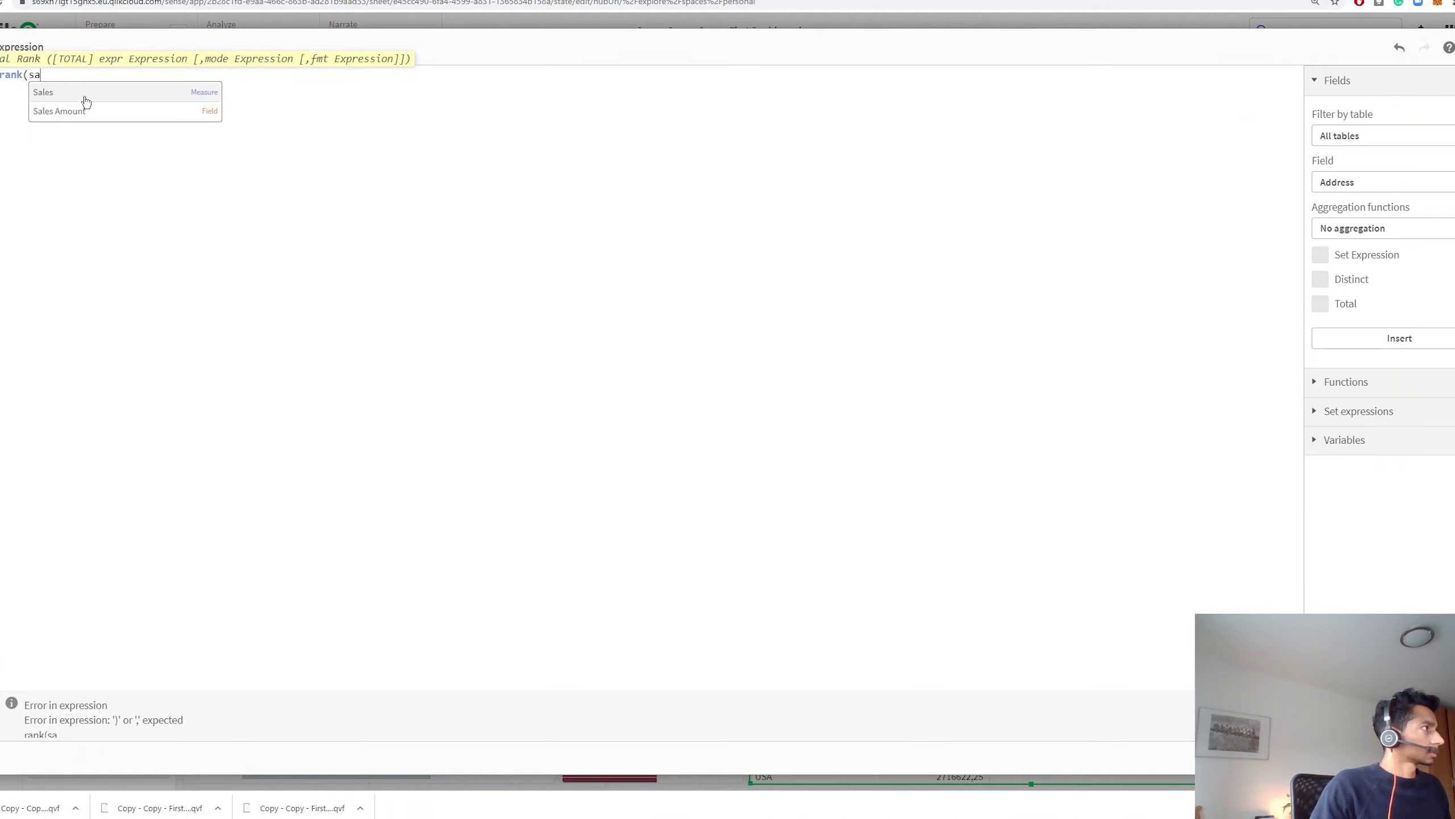
left_click(85, 102)
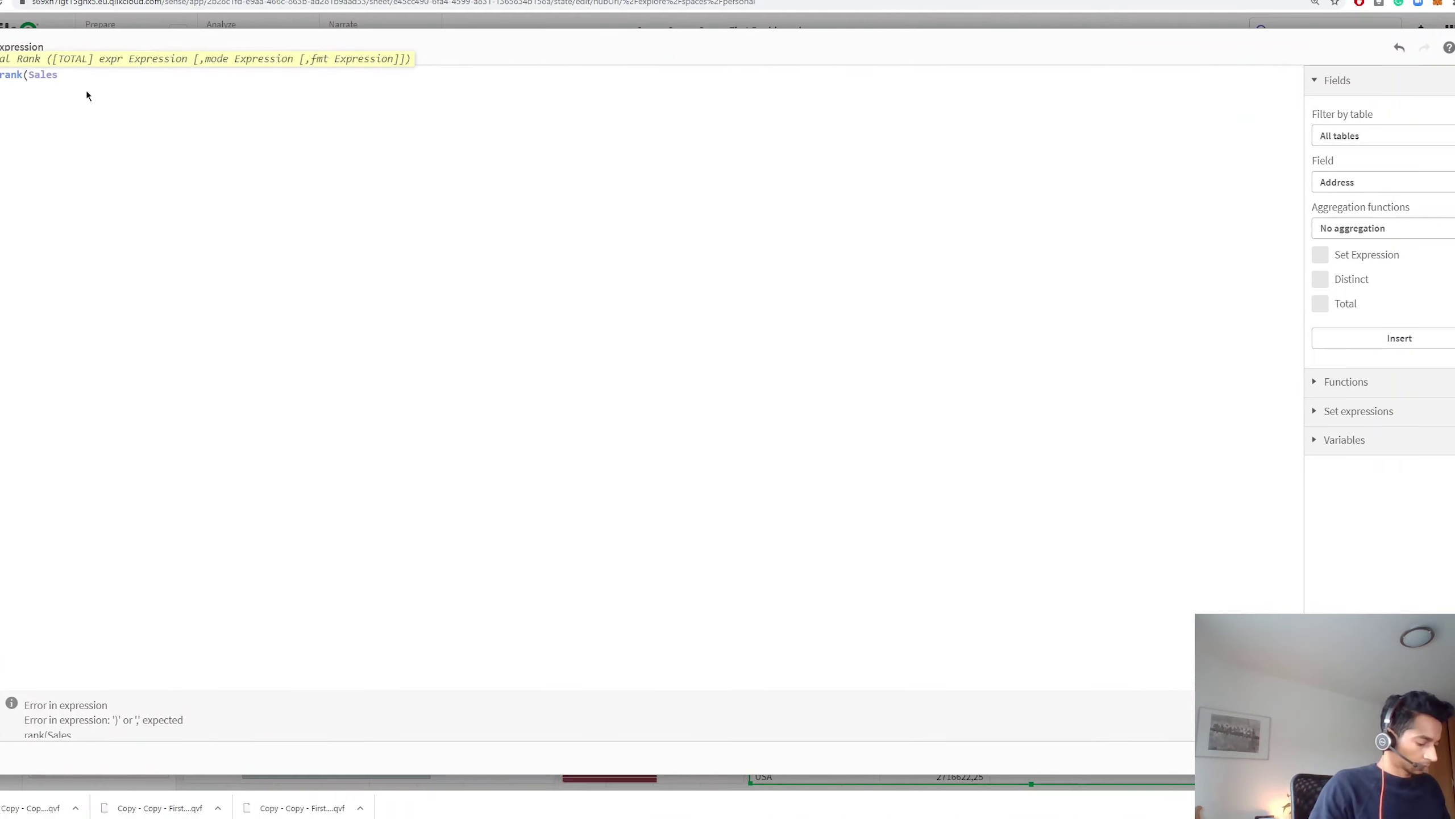
type(")")
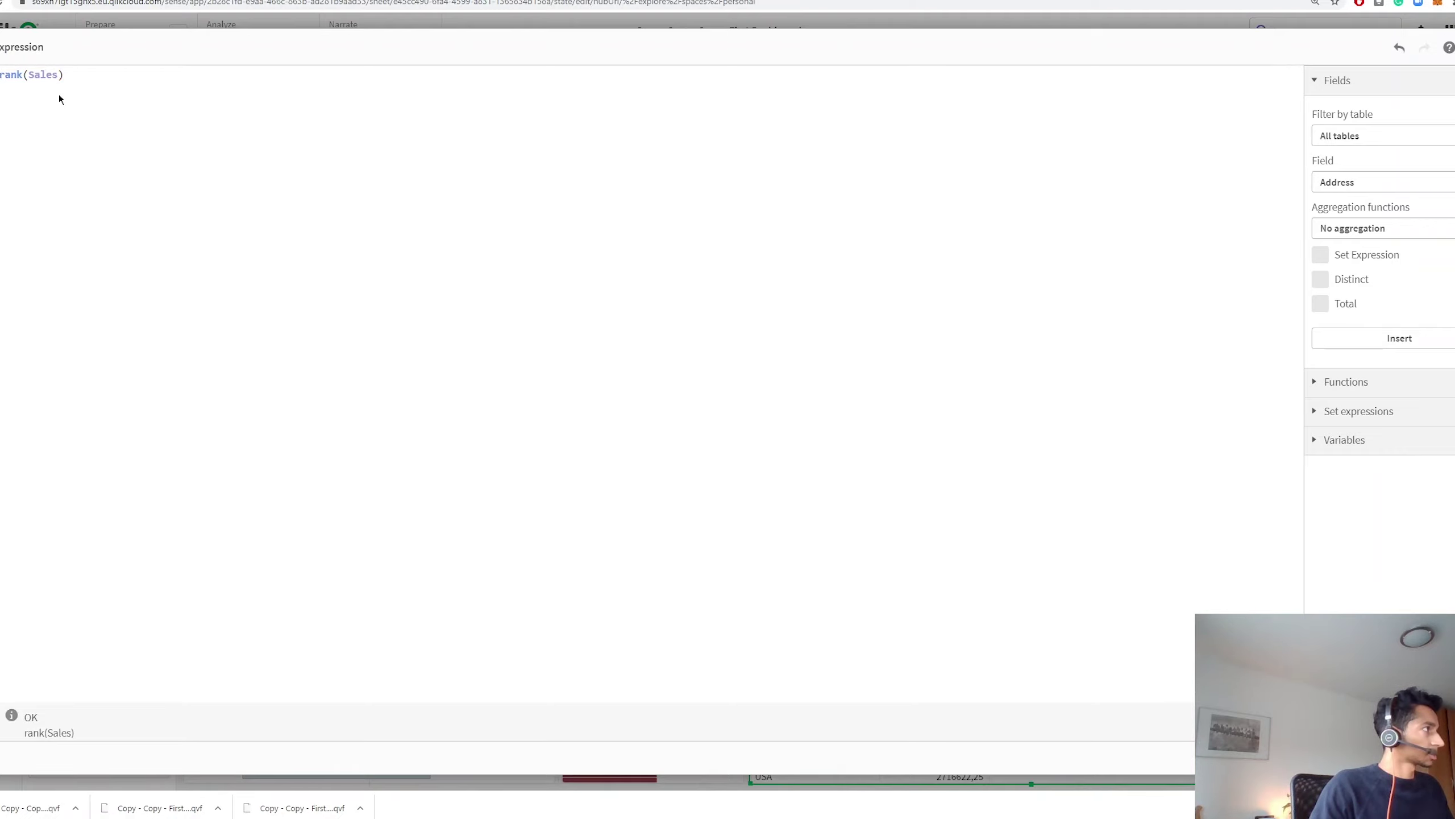
Wrap the rank expression in an aggregation over Country, aggr(rank(Sales),Country), and apply it as the measure.
type("aggr(")
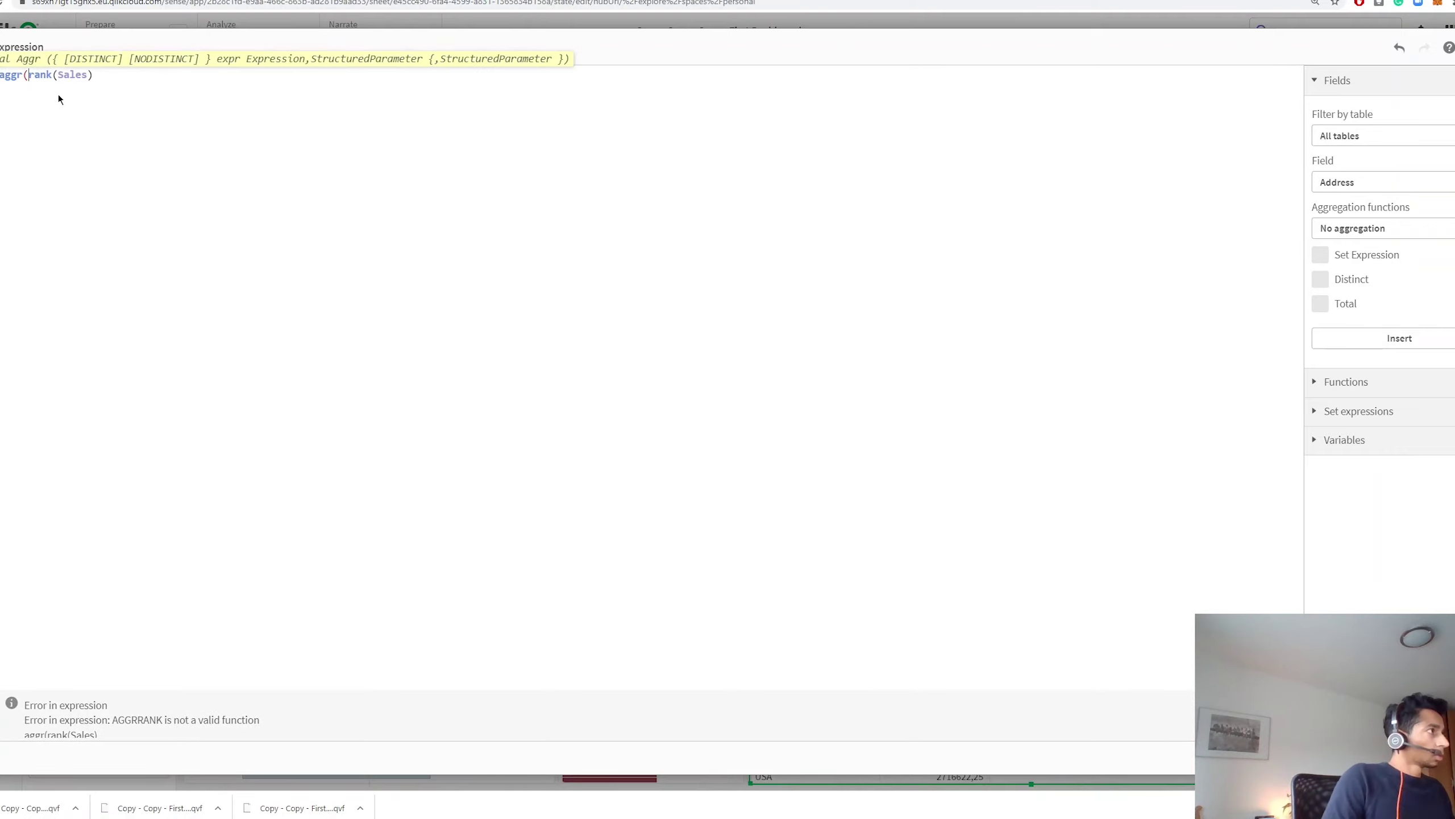
key("Right")
key("Right")
key("Right")
key("Right")
key("Right")
key("Right")
key("Right")
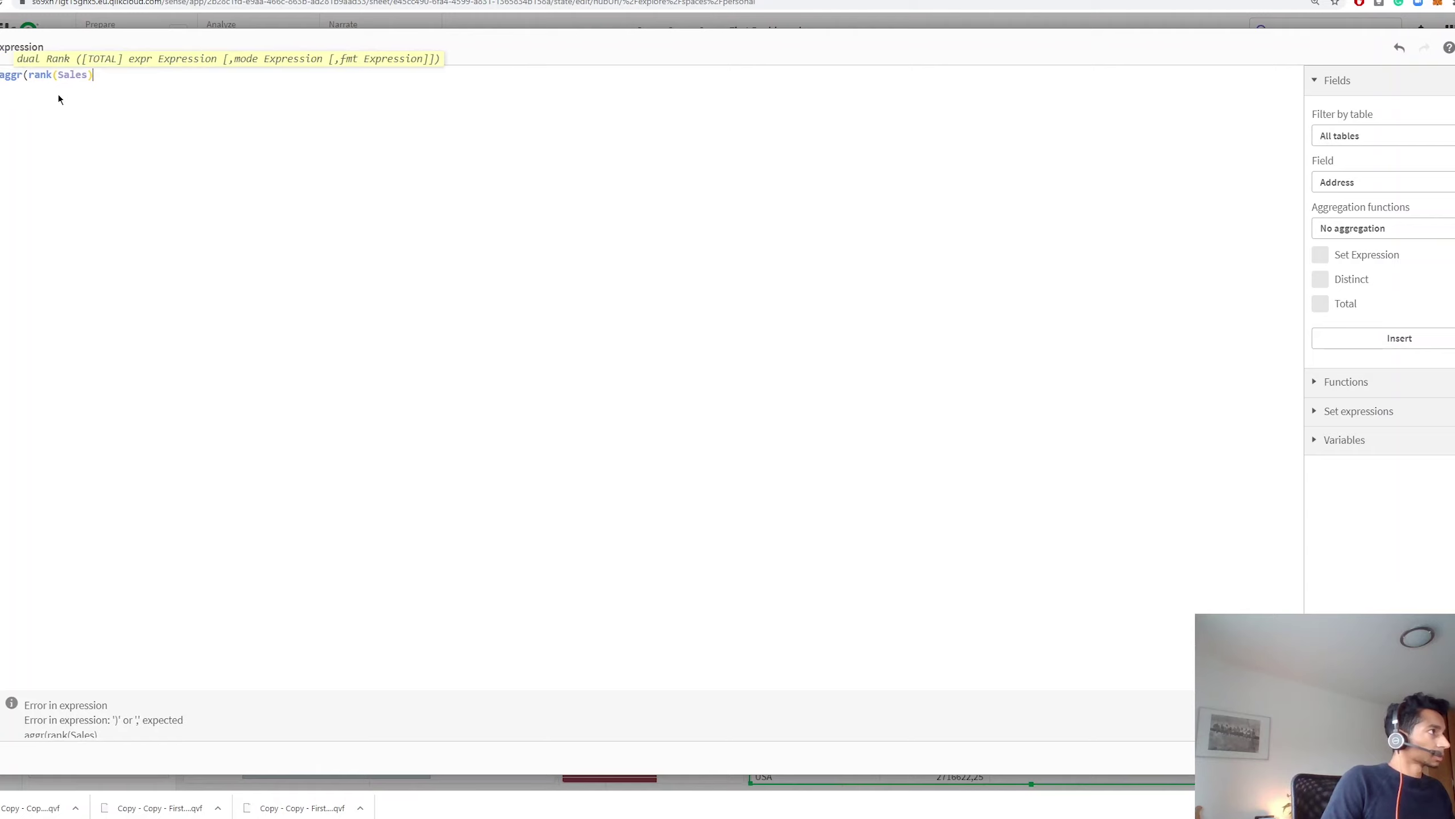
type(",cou")
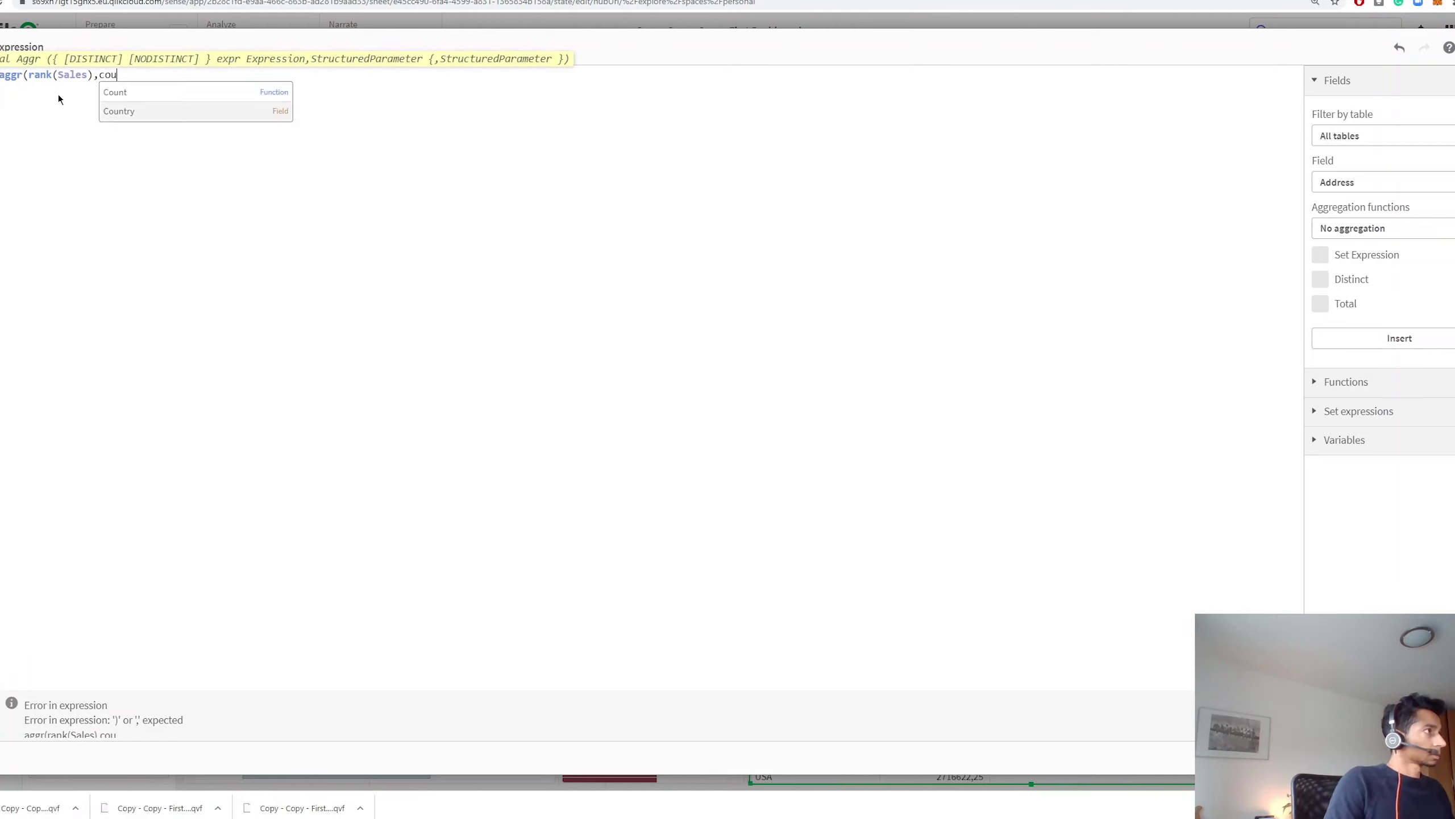
key("Return")
type(")")
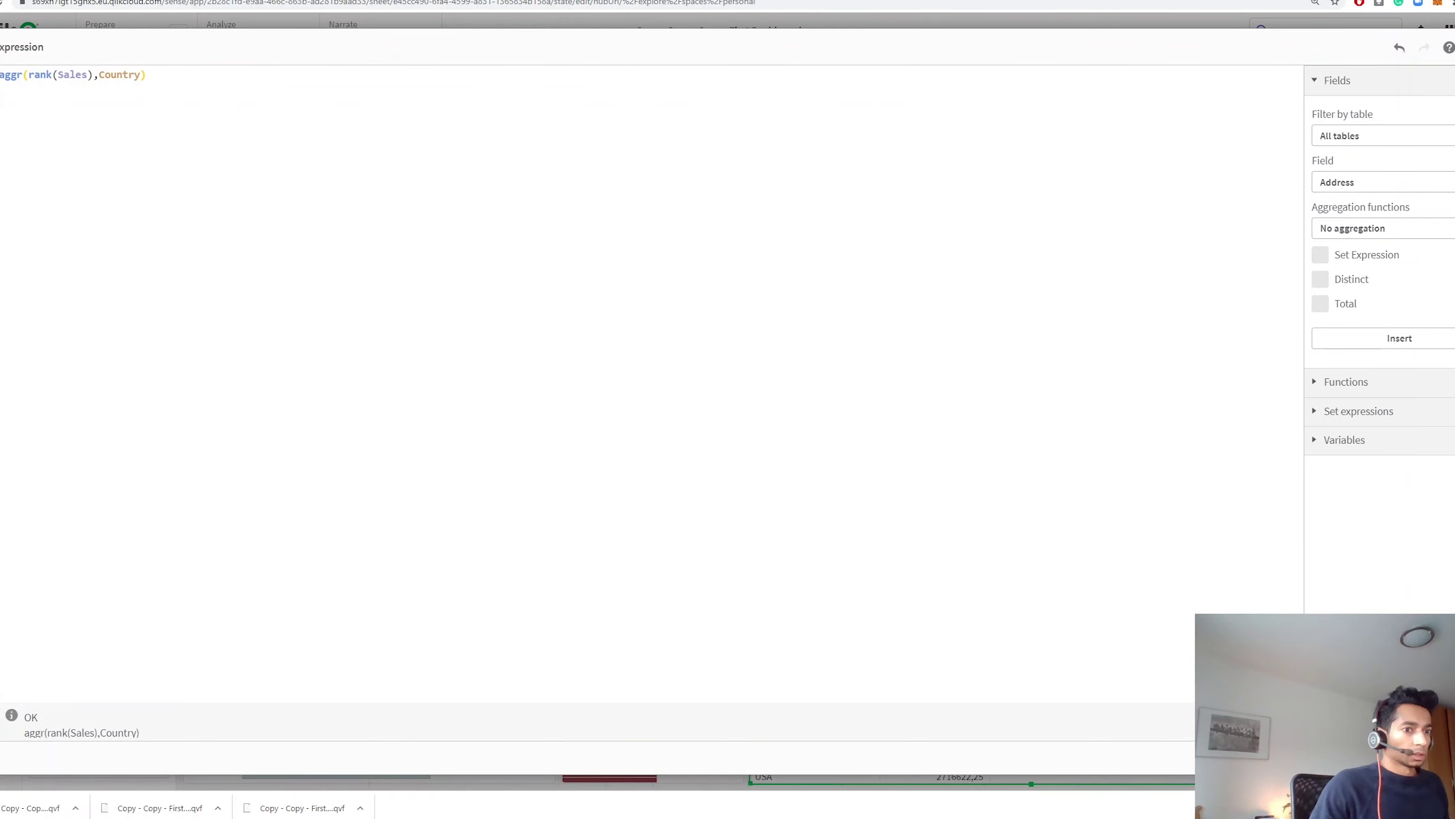
left_click(1450, 757)
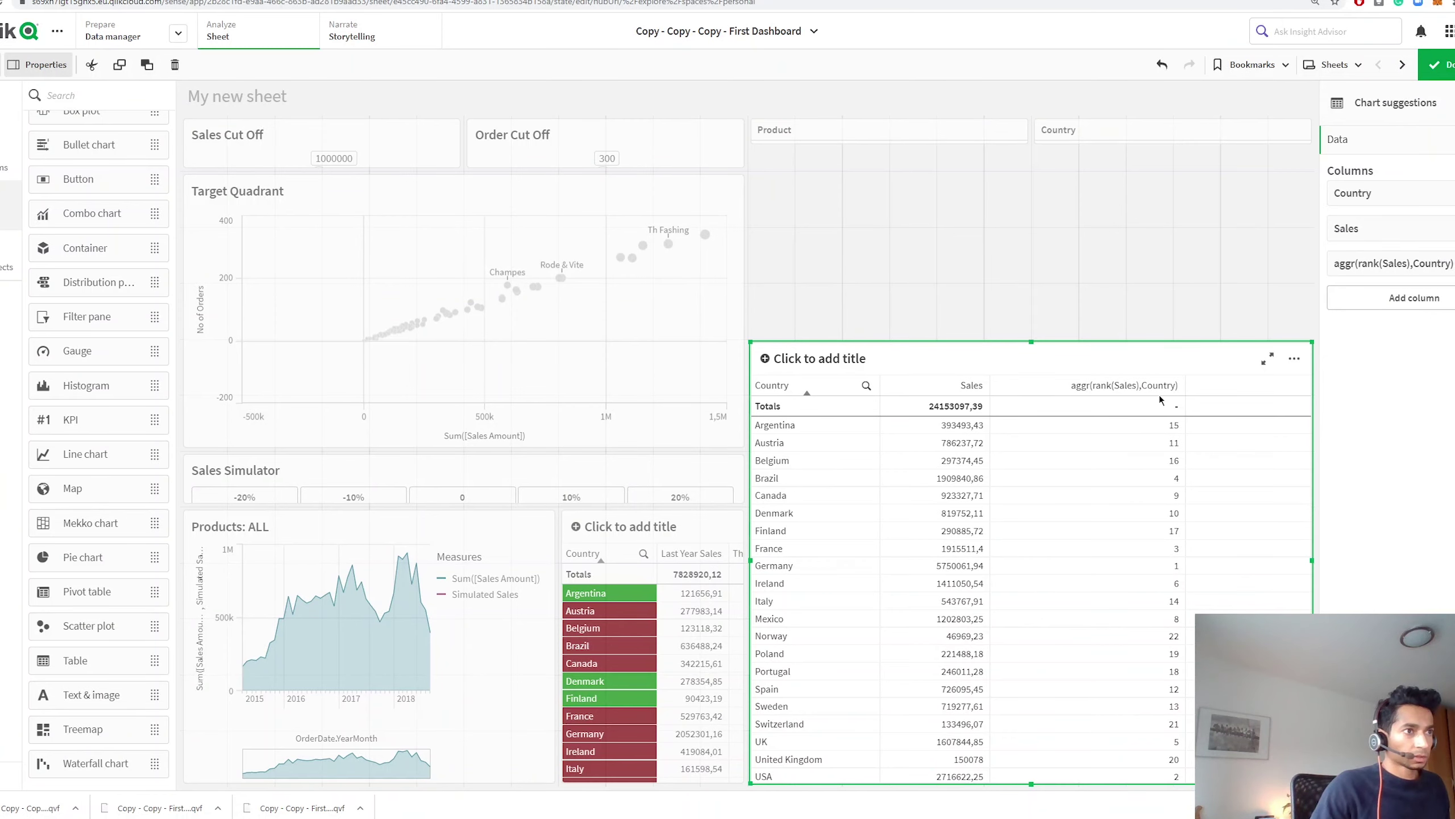
Finish editing the sheet and sort the country table by the rank column in ascending order, checking the full ranking.
left_click(1438, 64)
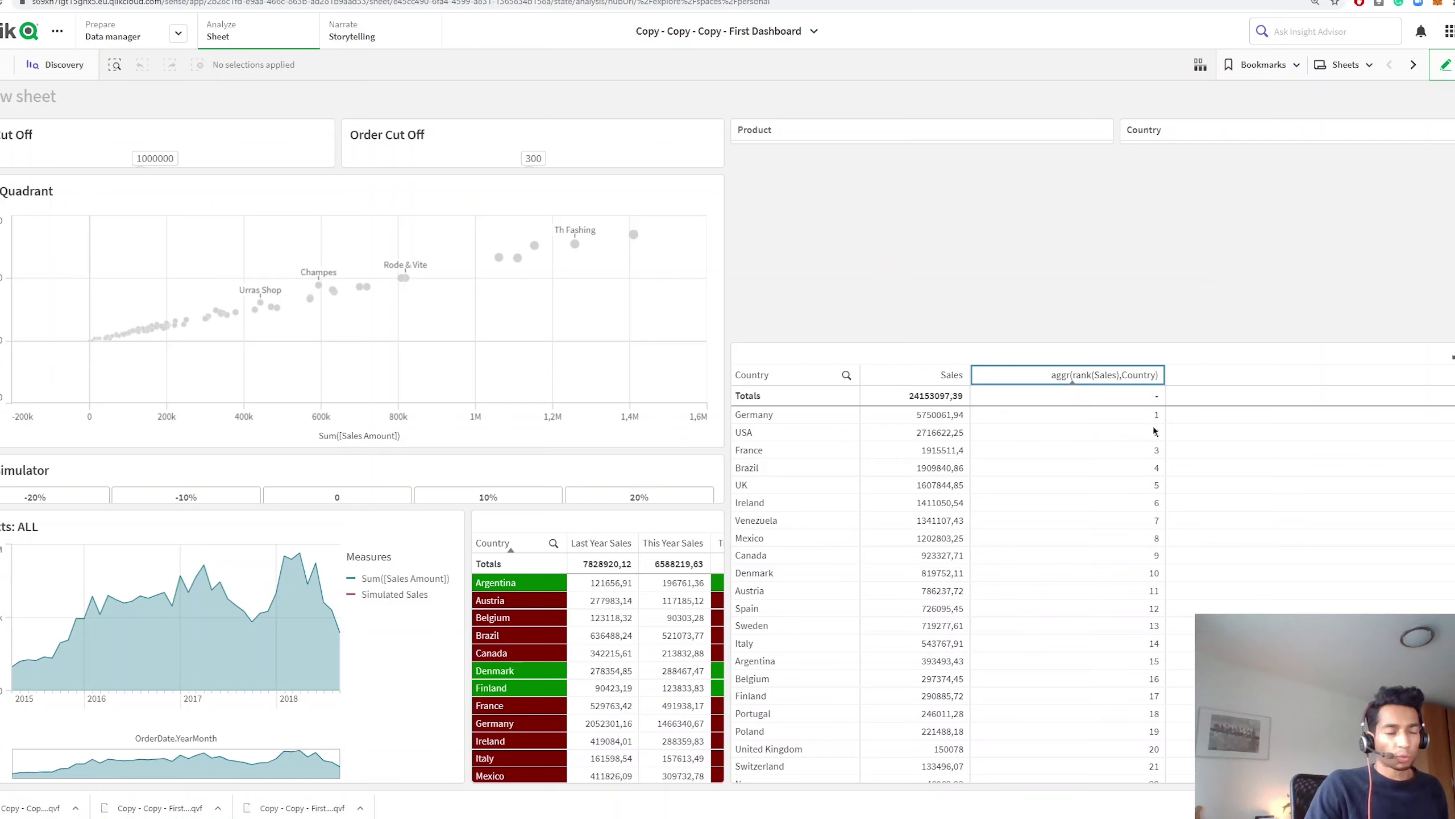
scroll(1073, 634, "down", 1)
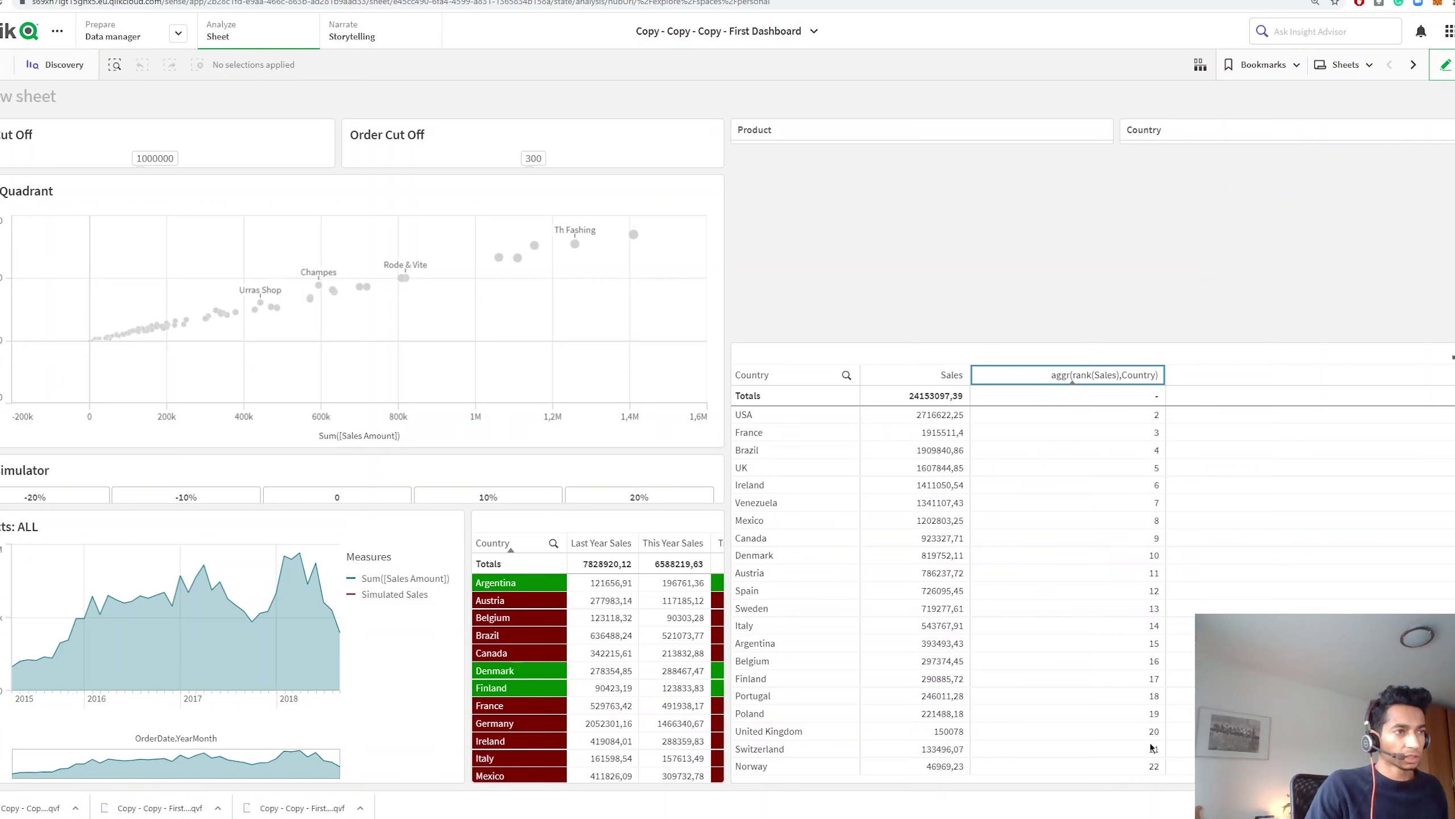
scroll(1151, 747, "up", 1)
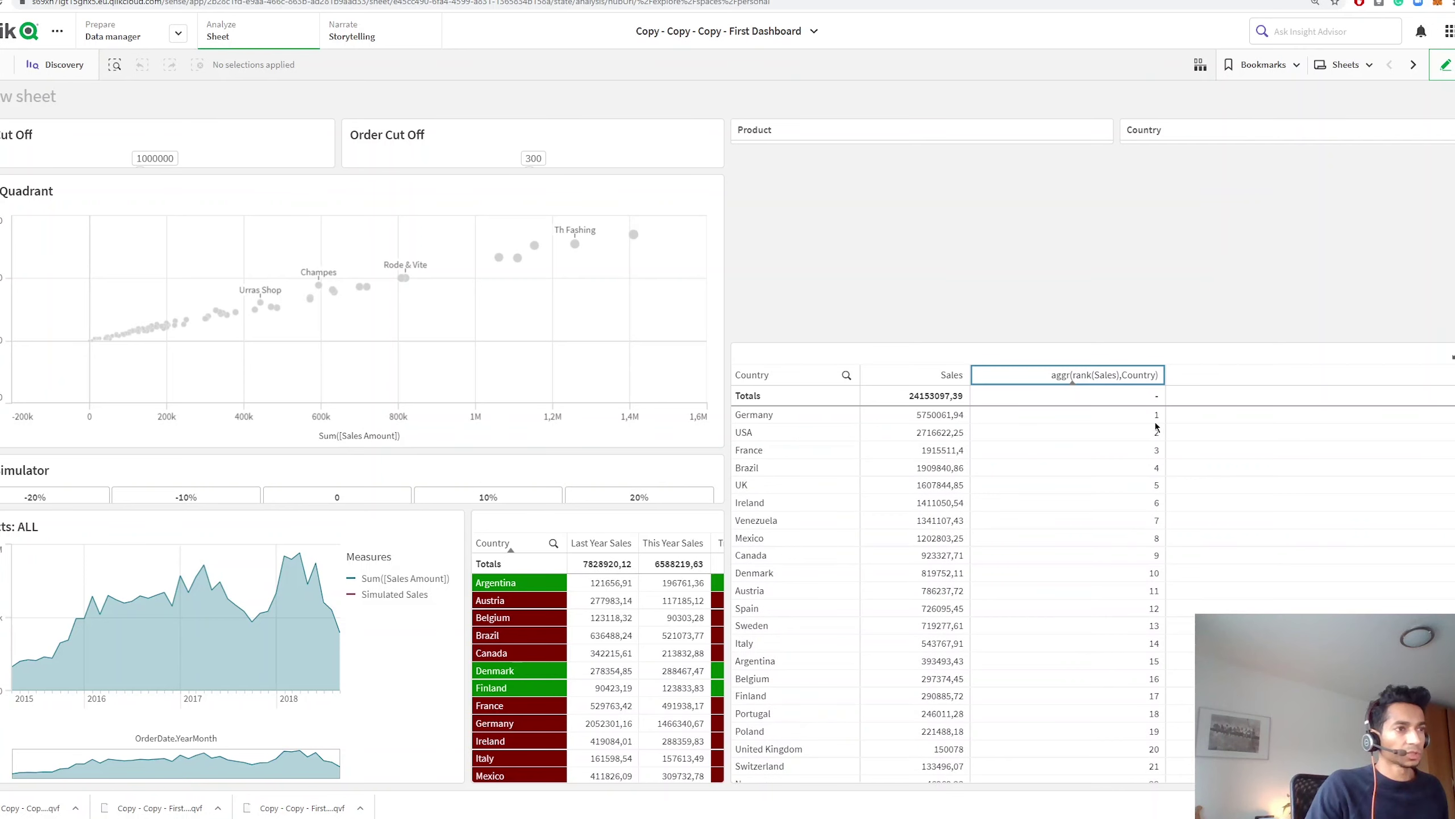
left_click(1156, 264)
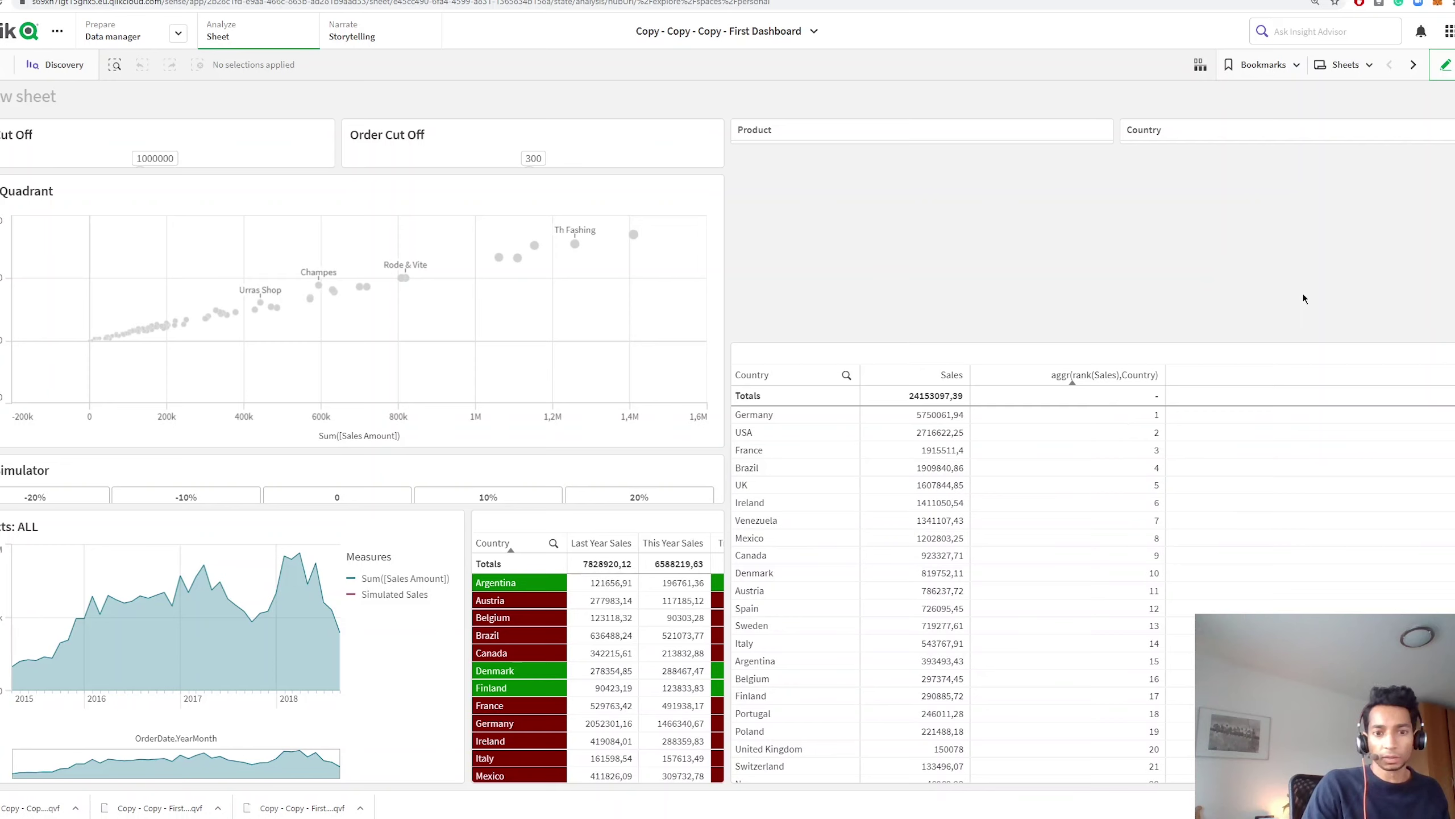
Reopen the sheet for editing, place a button object above the country table and shrink it to a short bar beside the table's left edge.
scroll(1131, 753, "down", 1)
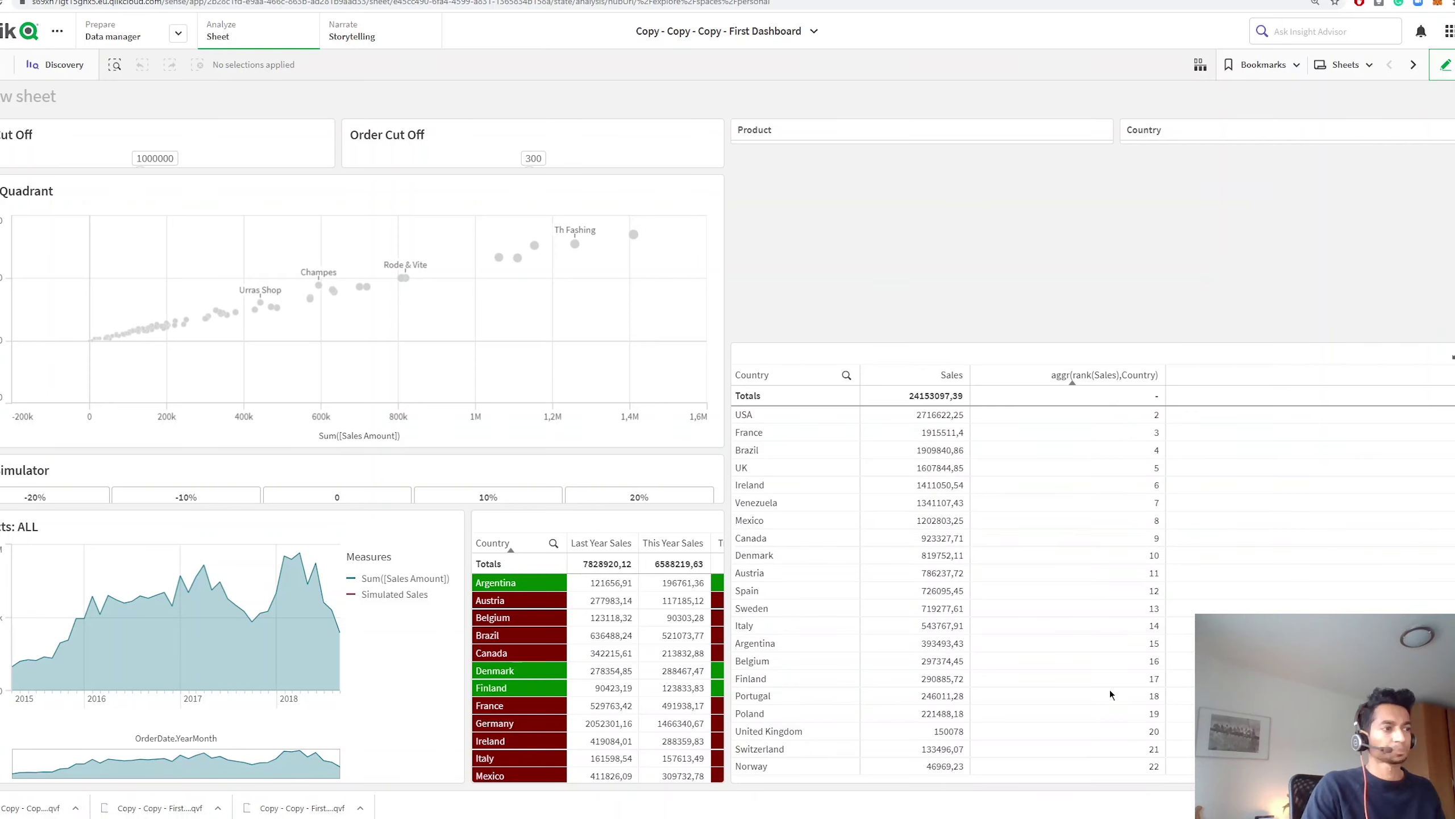
scroll(1104, 696, "up", 1)
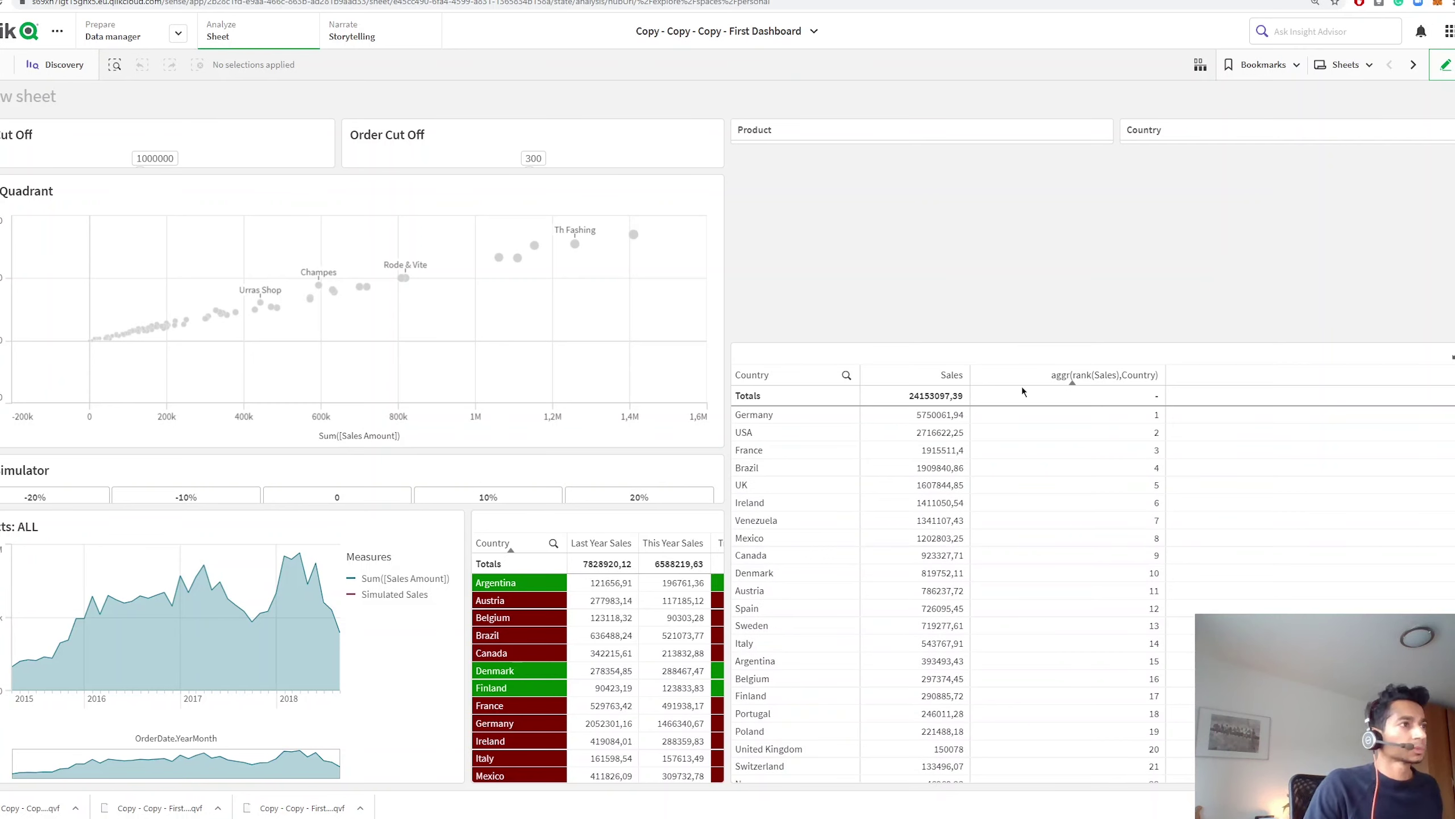
left_click(1444, 64)
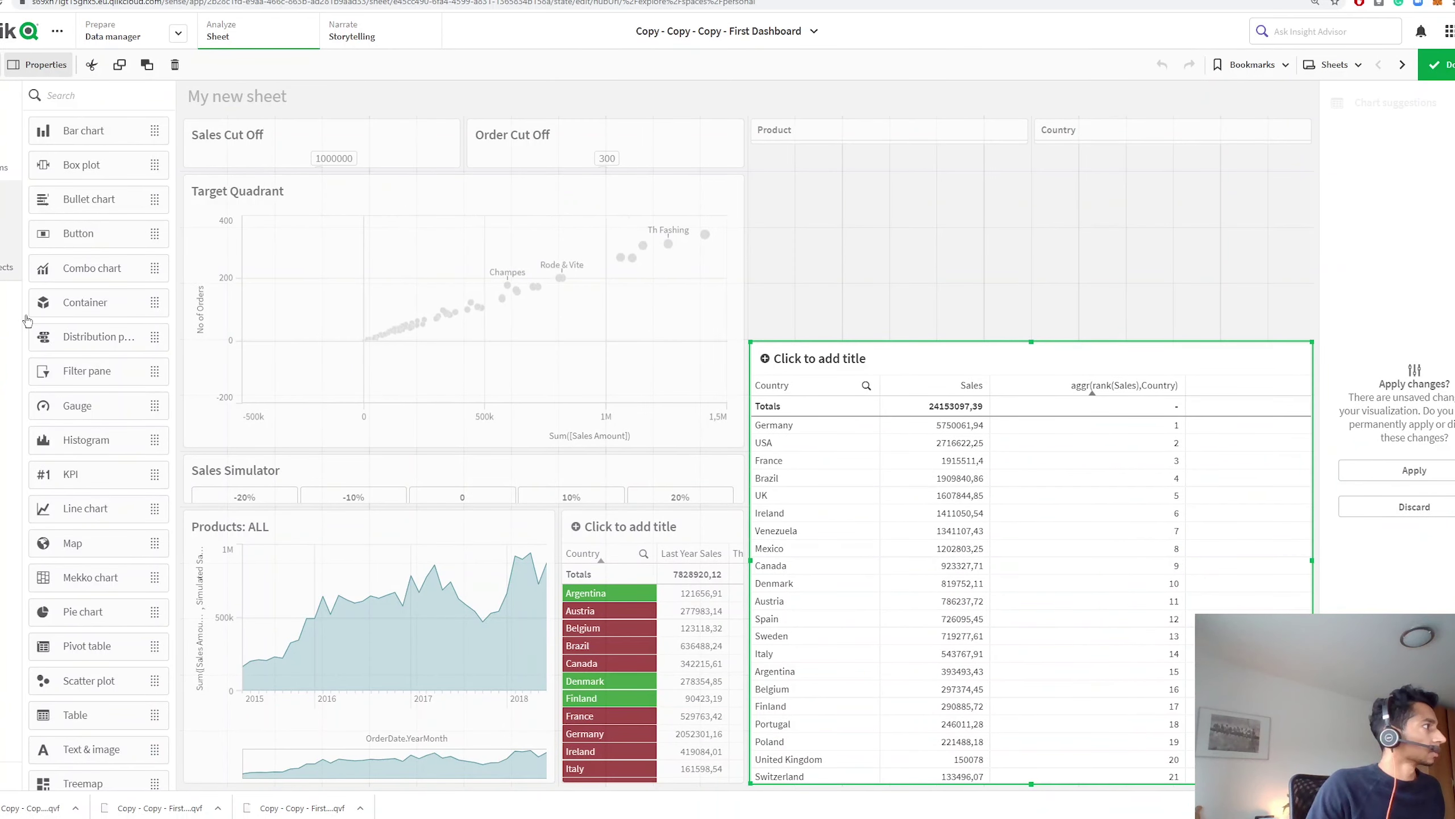
left_click(10, 256)
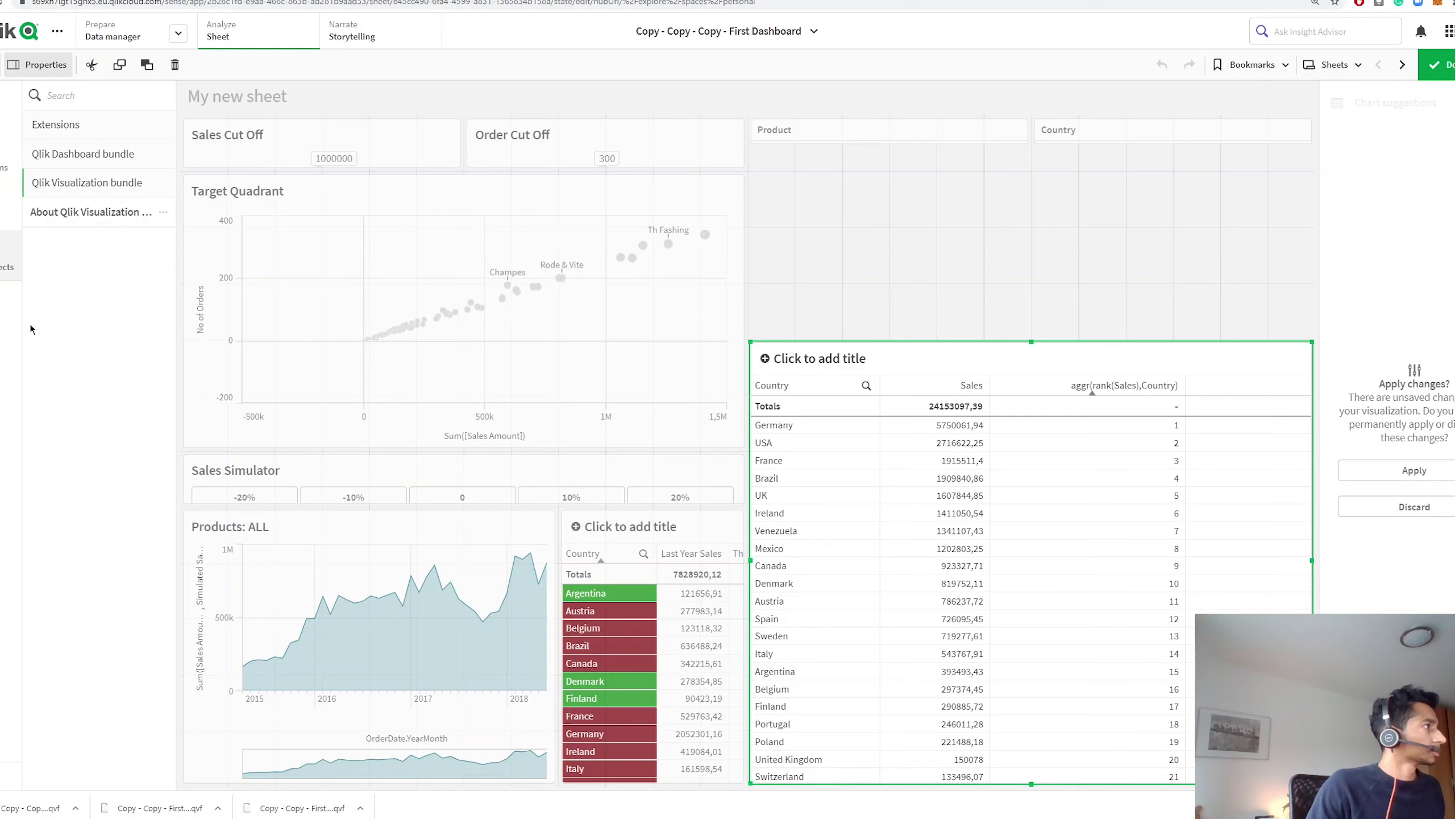
left_click(67, 127)
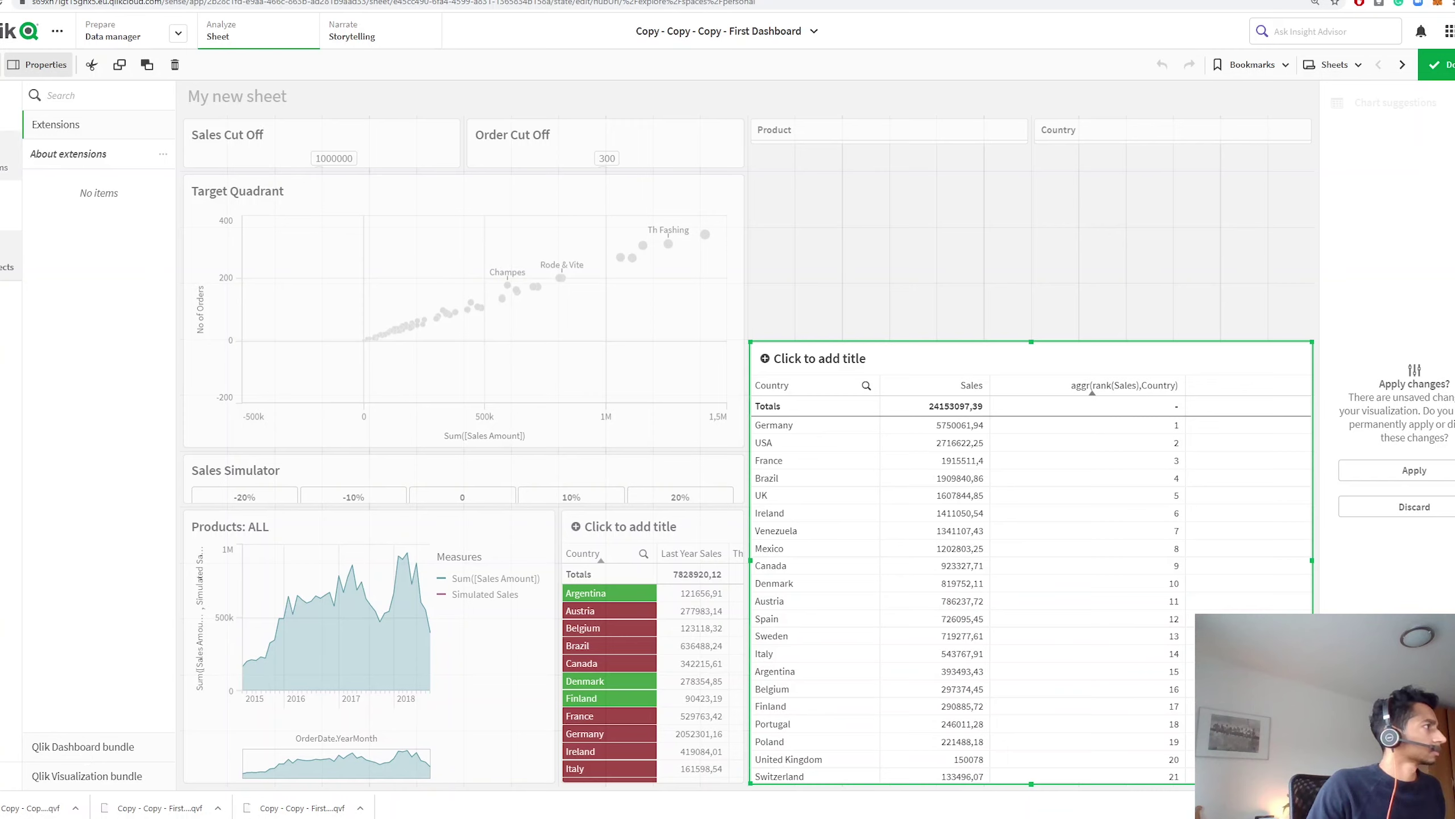
left_click(10, 166)
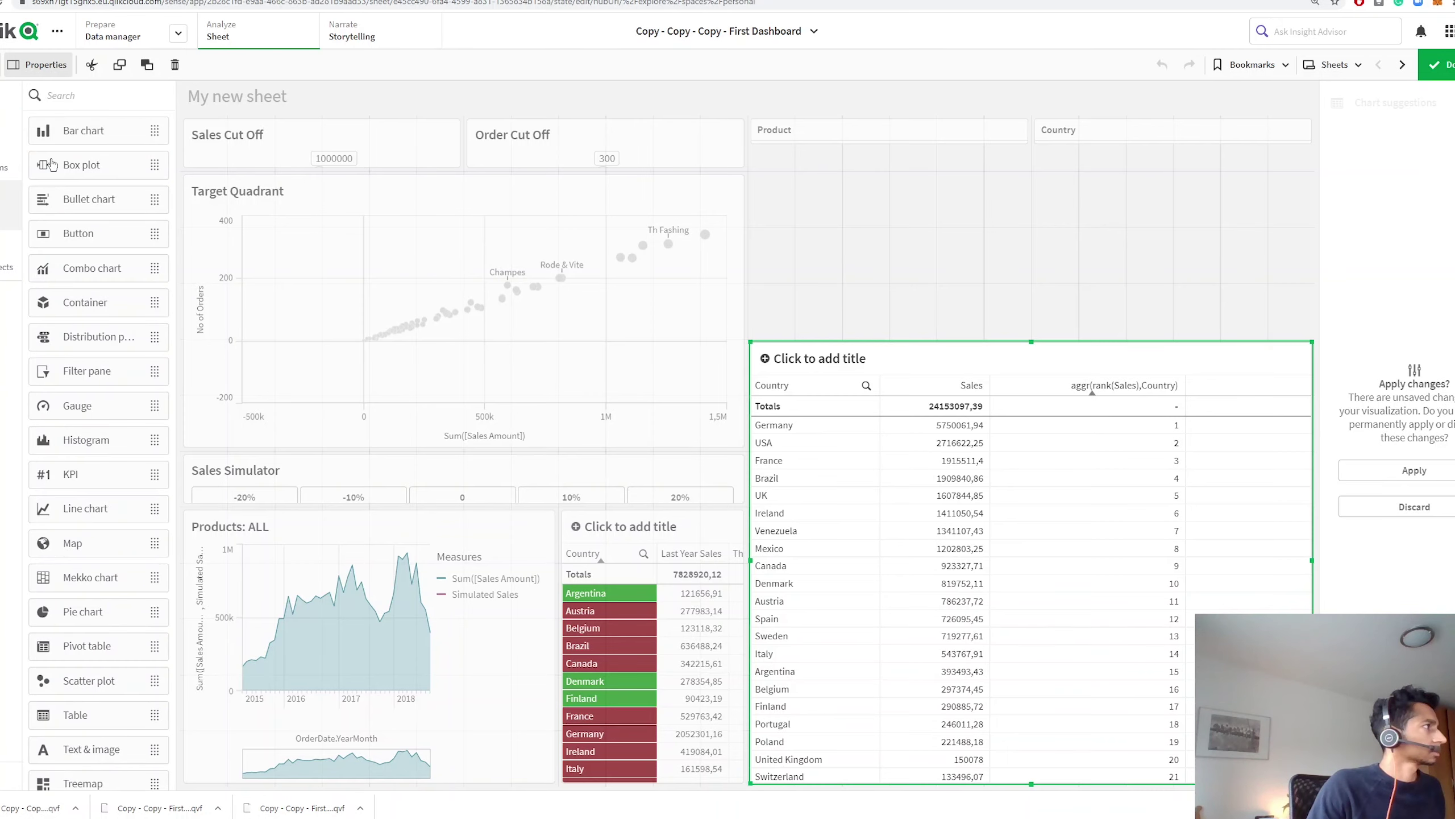
left_click_drag(70, 237, 836, 275)
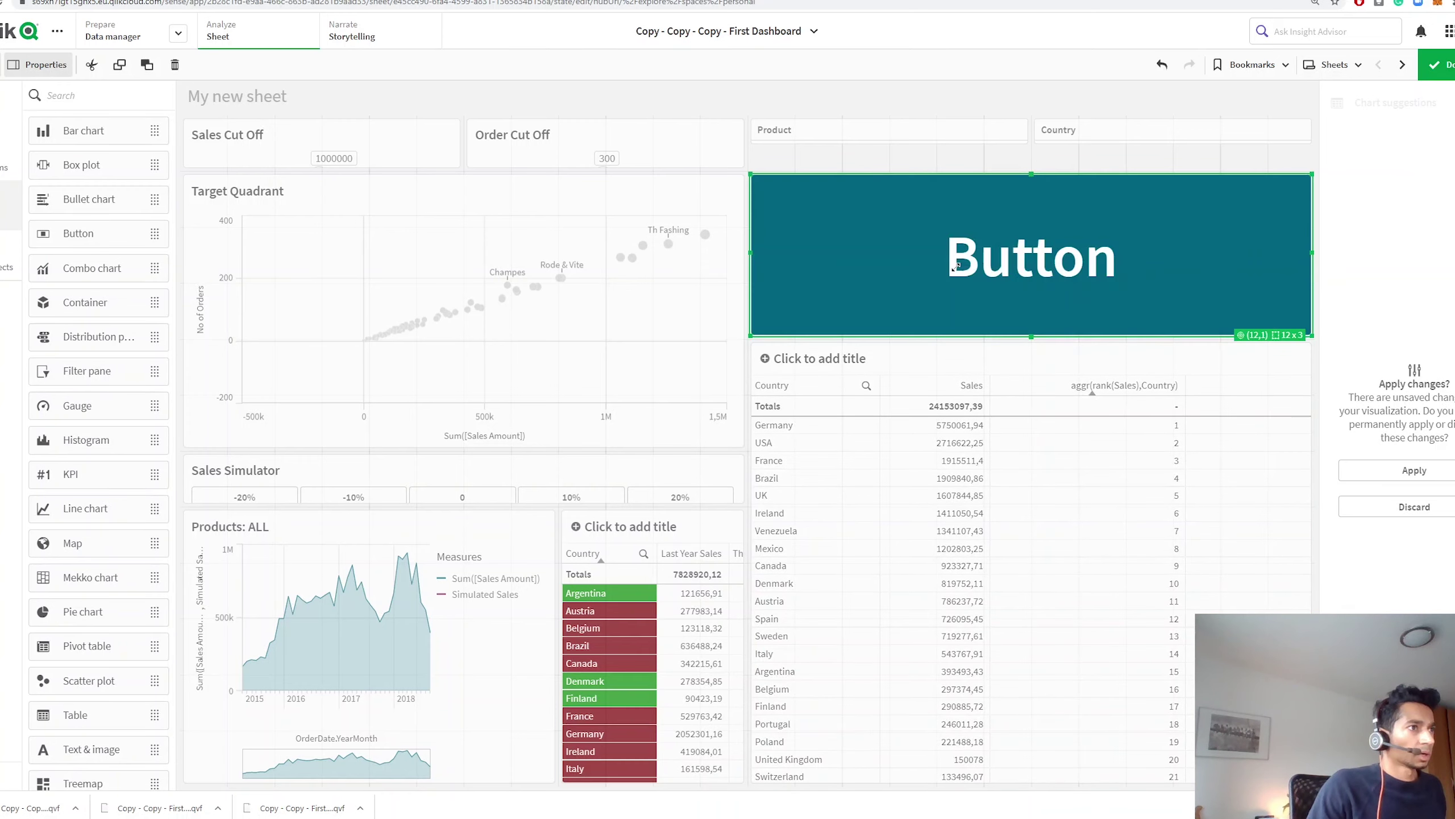
left_click_drag(1312, 174, 944, 302)
Duplicate the button into the empty space beside it and resize both so they share the row above the country table equally.
right_click(944, 301)
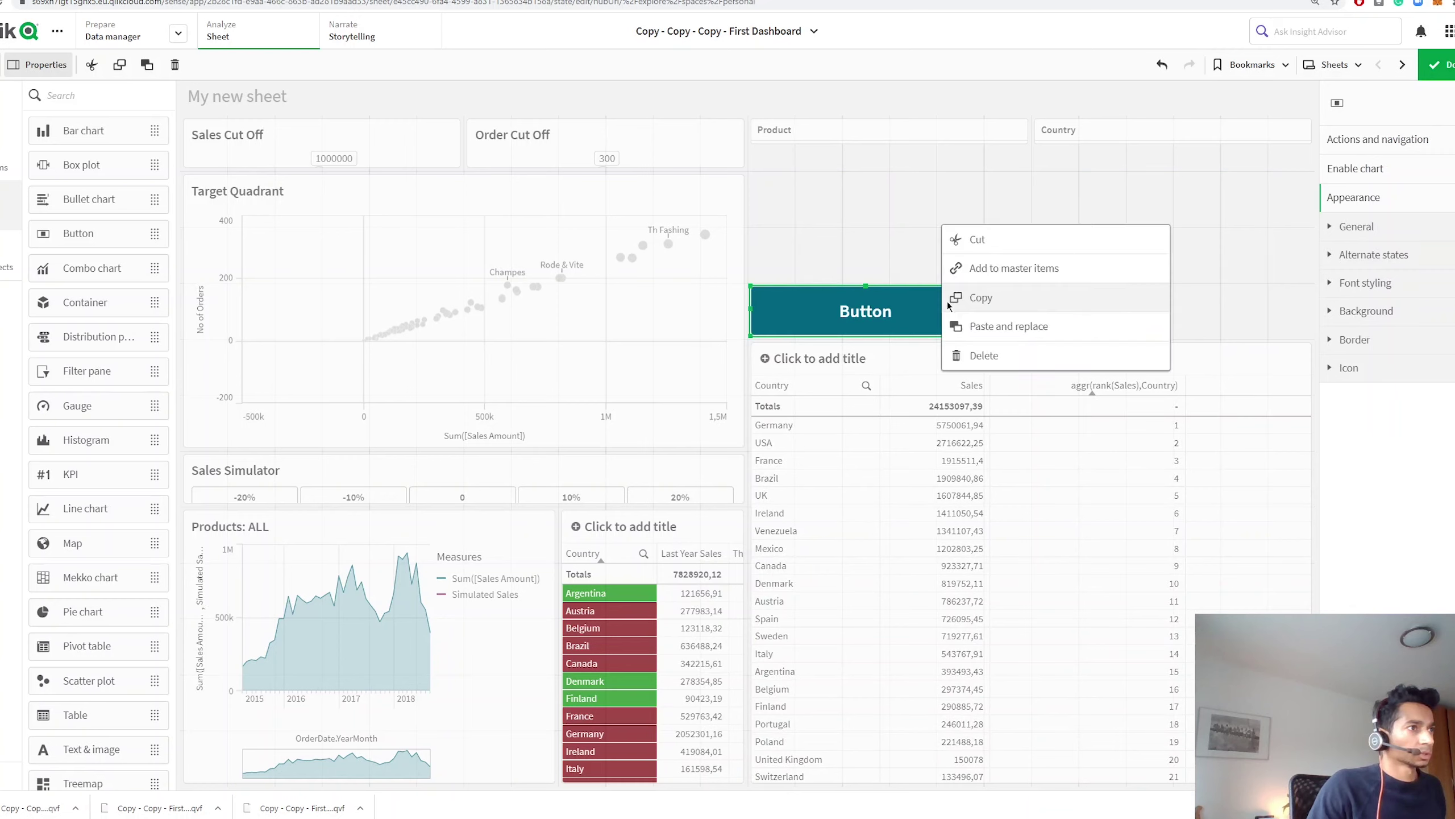
left_click(1023, 305)
left_click(1091, 312)
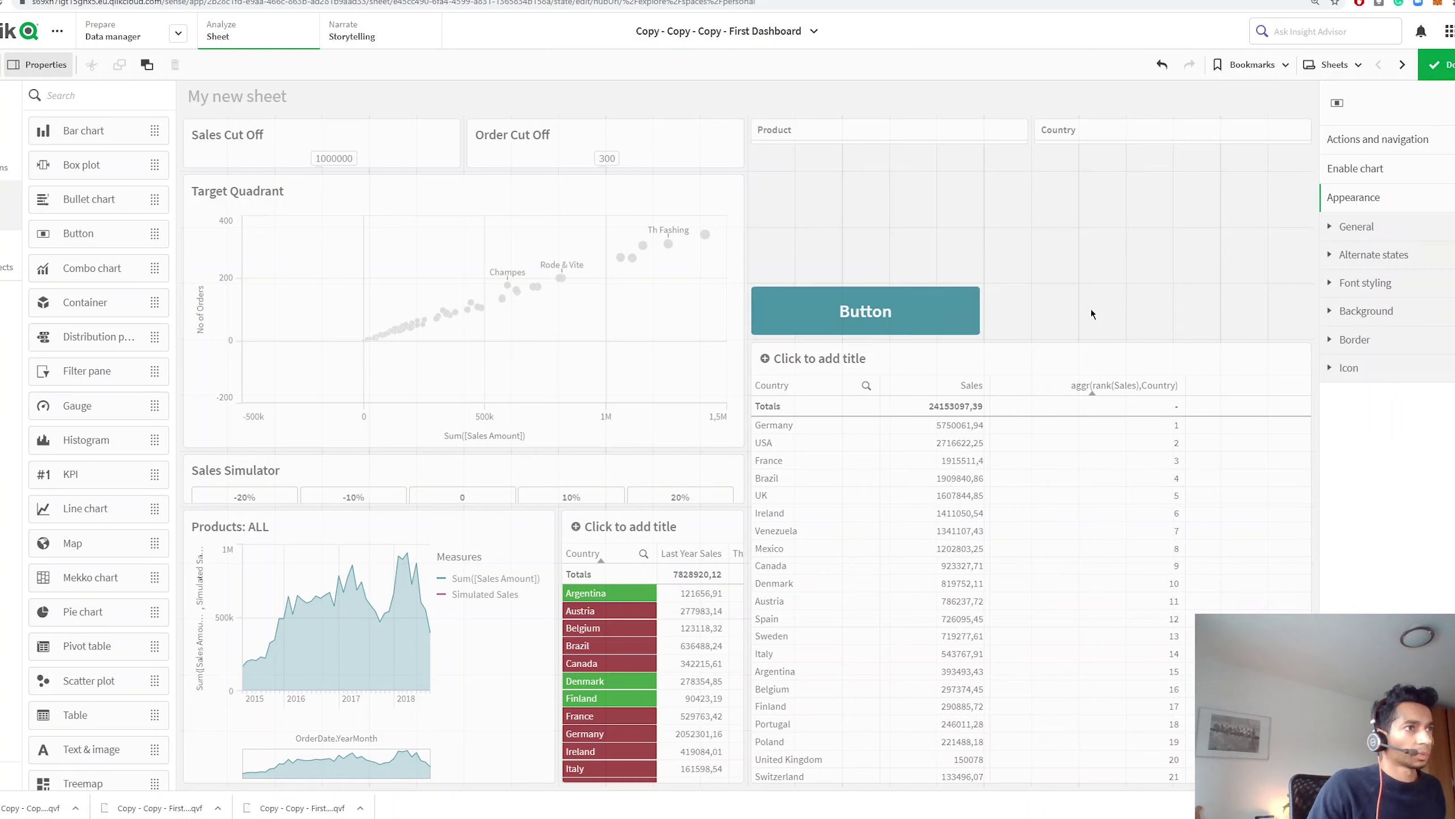
right_click(1091, 309)
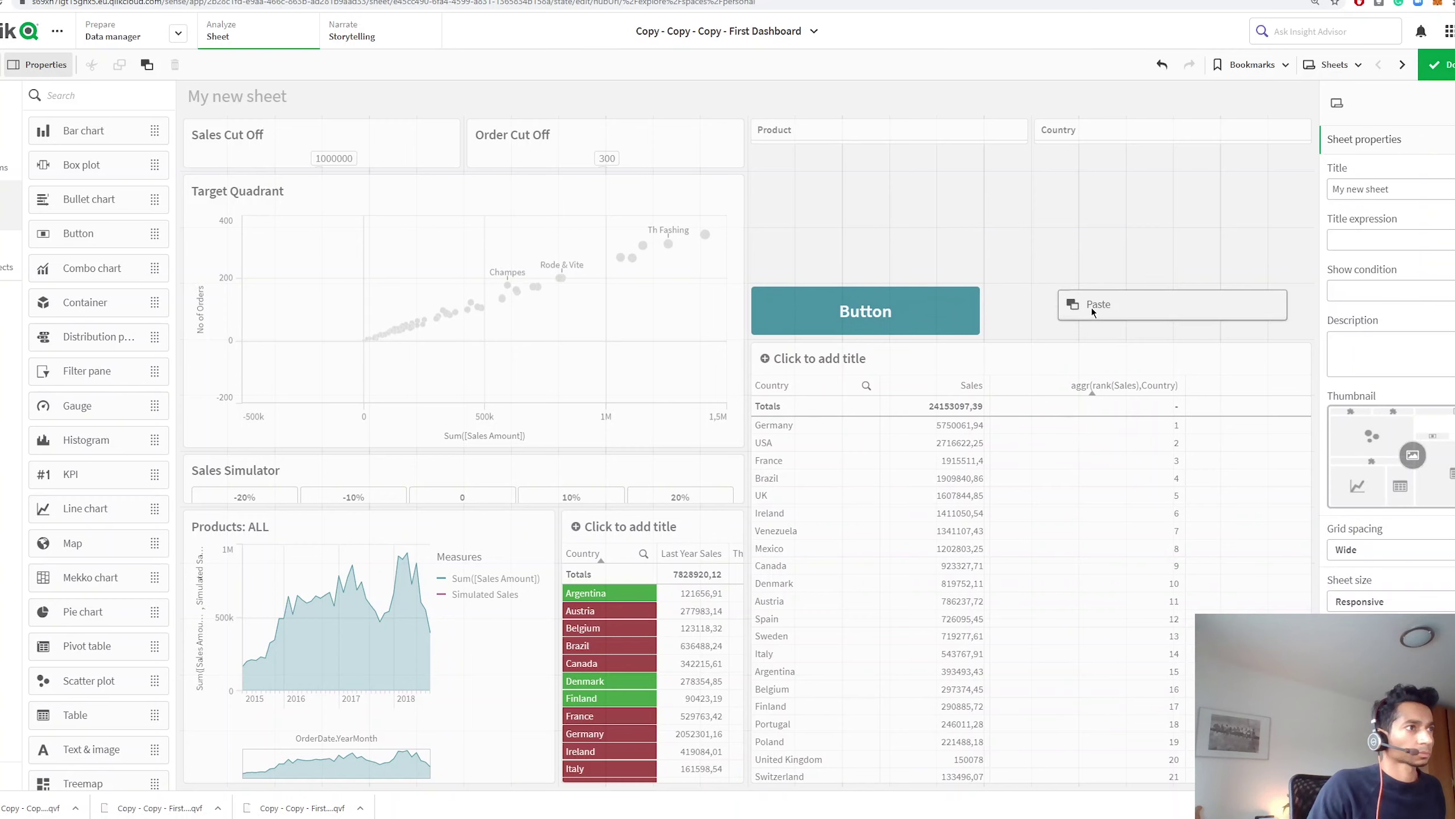
left_click(1092, 307)
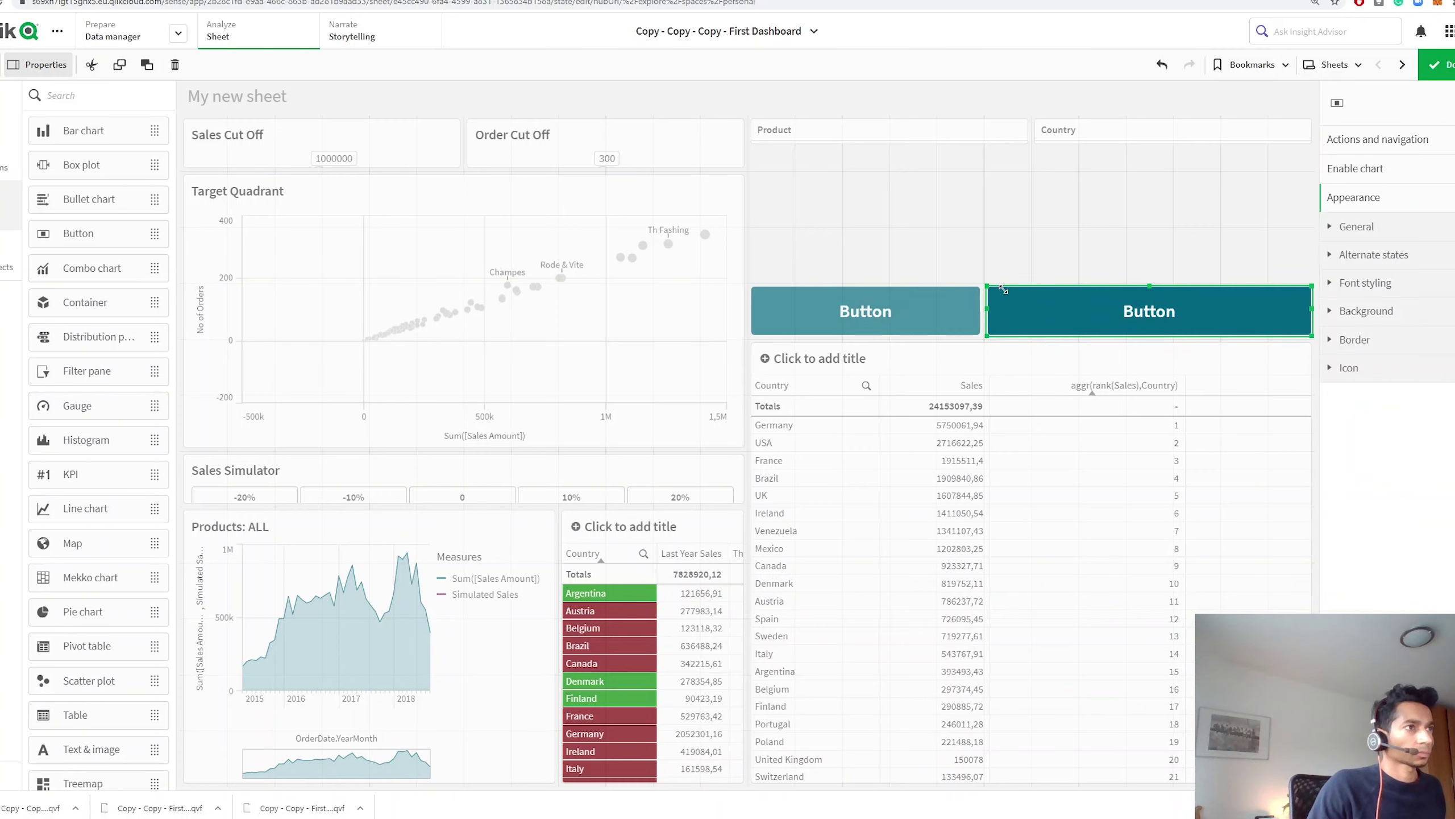
mouse_move(1003, 289)
left_mouse_down()
mouse_move(1051, 289)
mouse_move(1030, 287)
left_mouse_up()
left_click(977, 287)
Finish editing the sheet and sort the country table alphabetically by Country.
left_click(1438, 64)
left_click(833, 388)
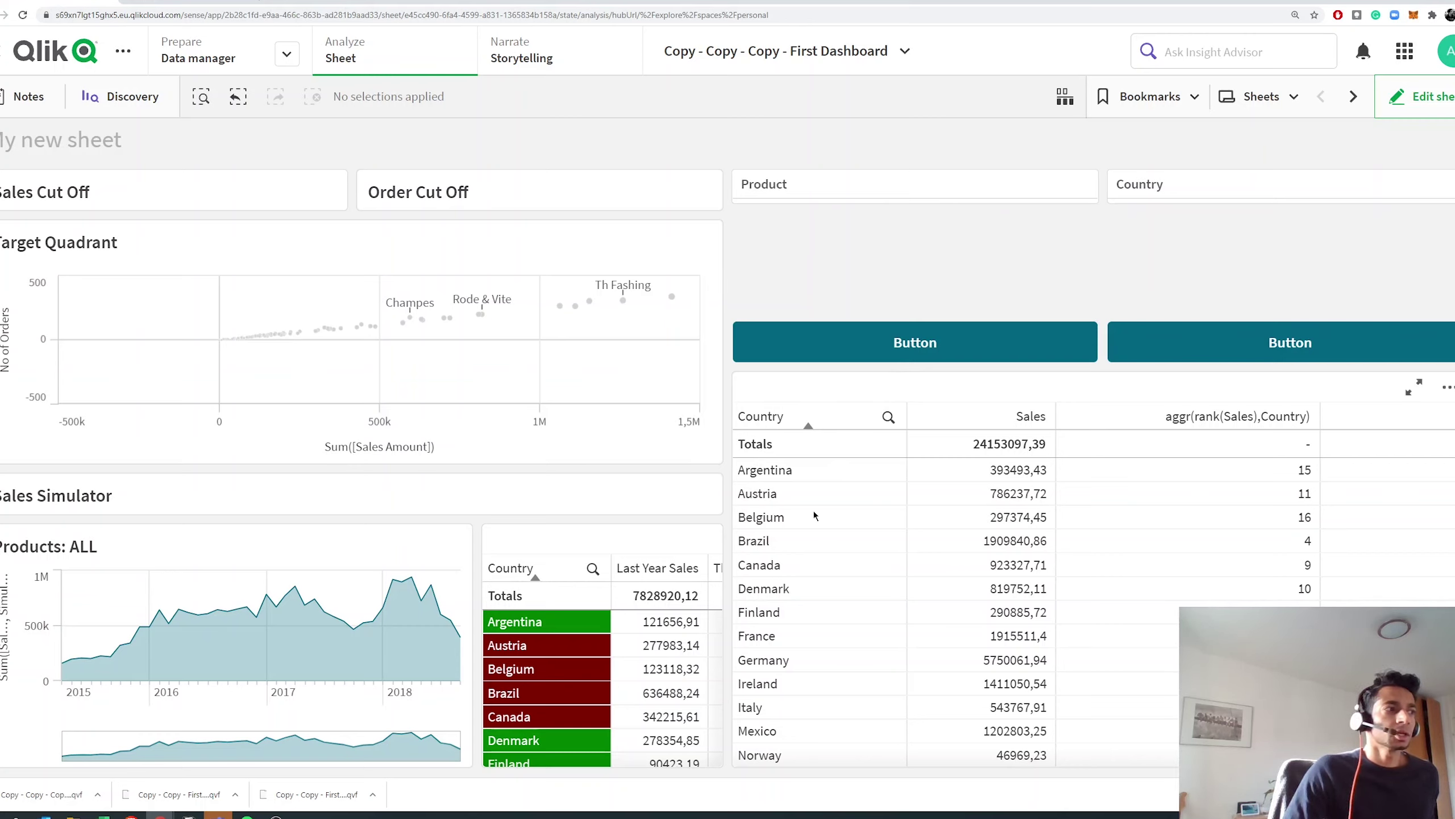
left_click(888, 417)
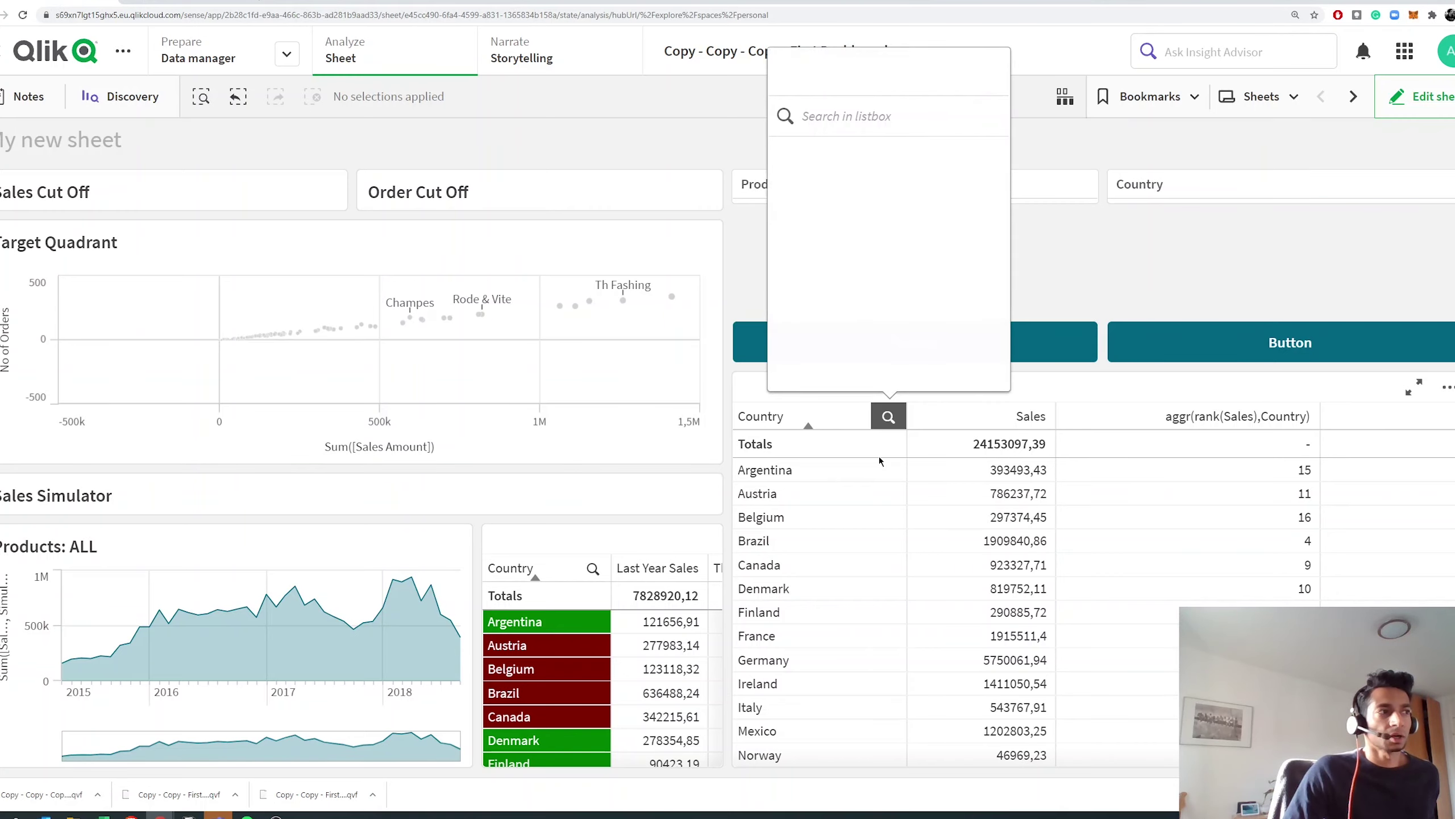
key("Escape")
Switch to the blank browser tab, draft the search string (Germany | Argentina | USA | United Kingdom) in the address field and copy it.
left_click(152, 3)
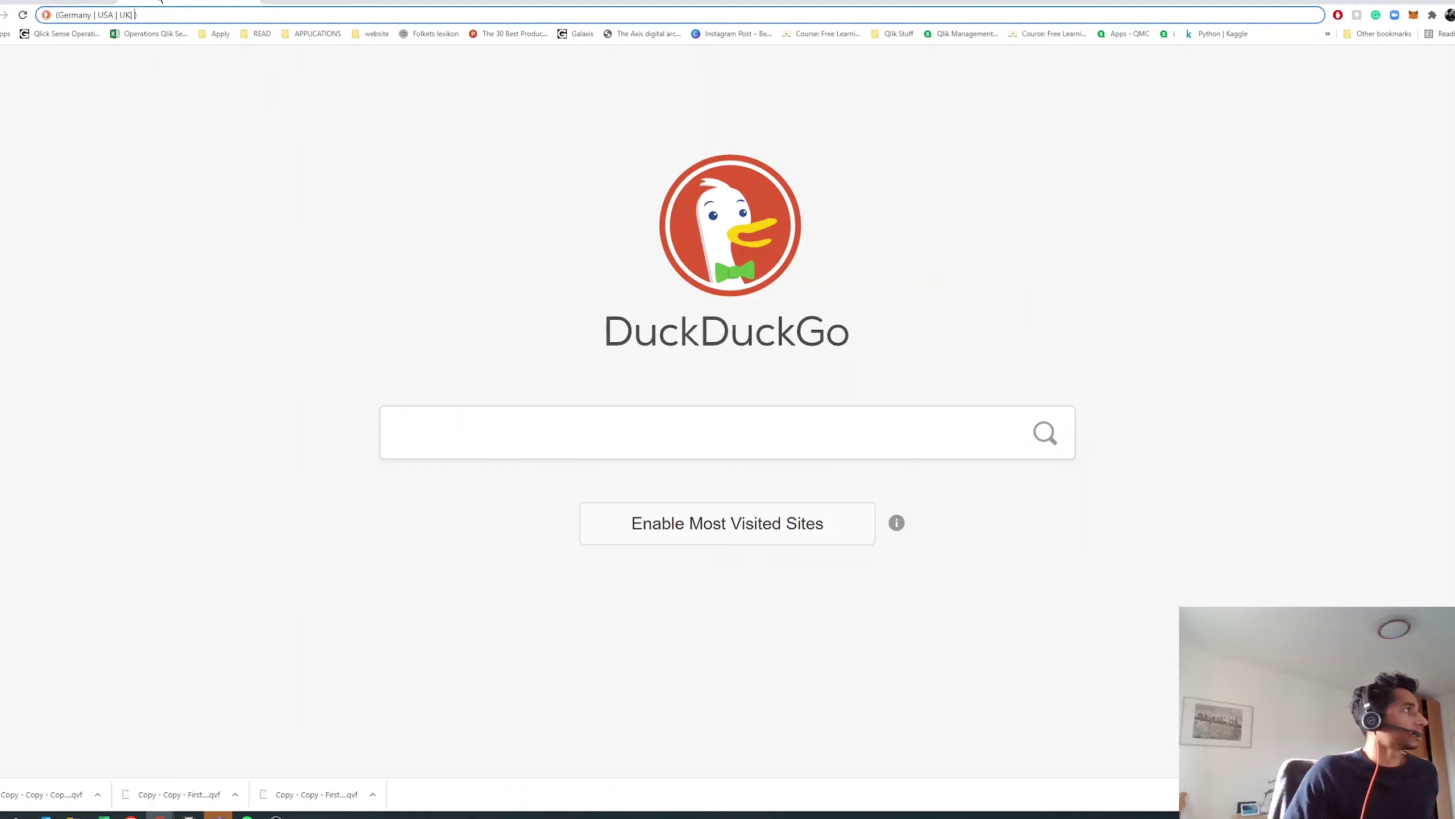
key("ctrl+a")
key("BackSpace")
type("(Ger")
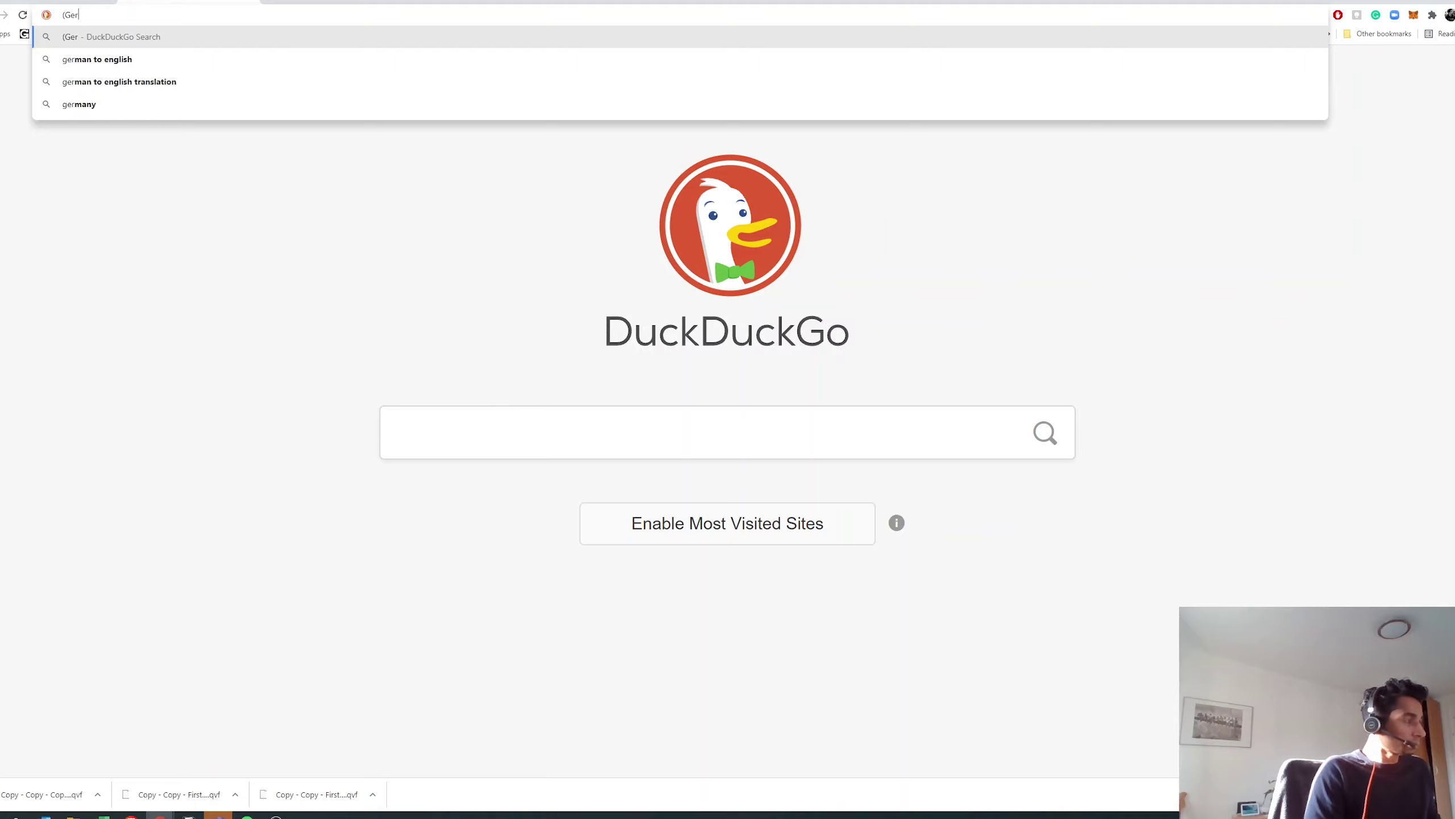
type("many")
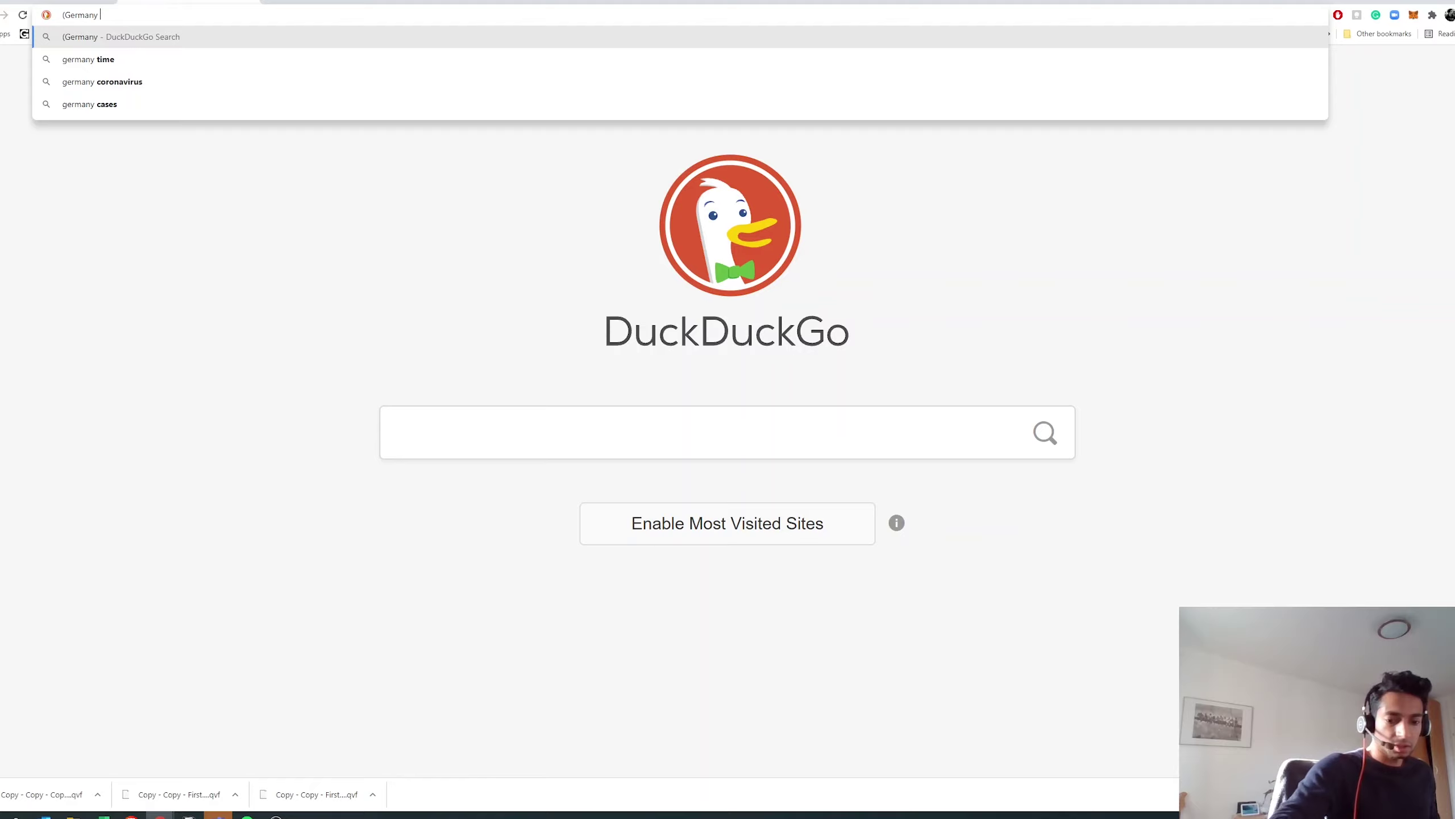
type(" |")
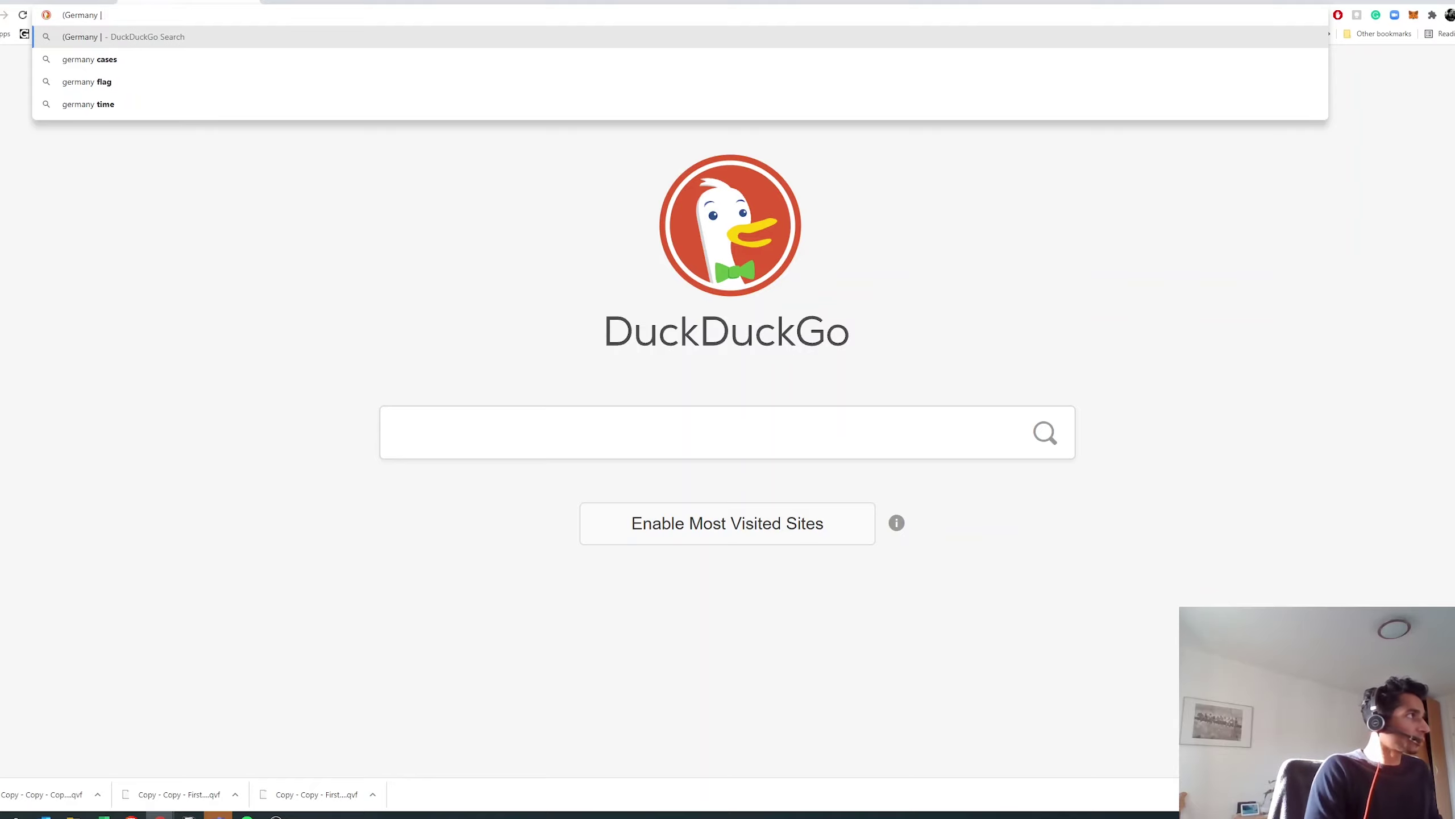
type(" Argentina")
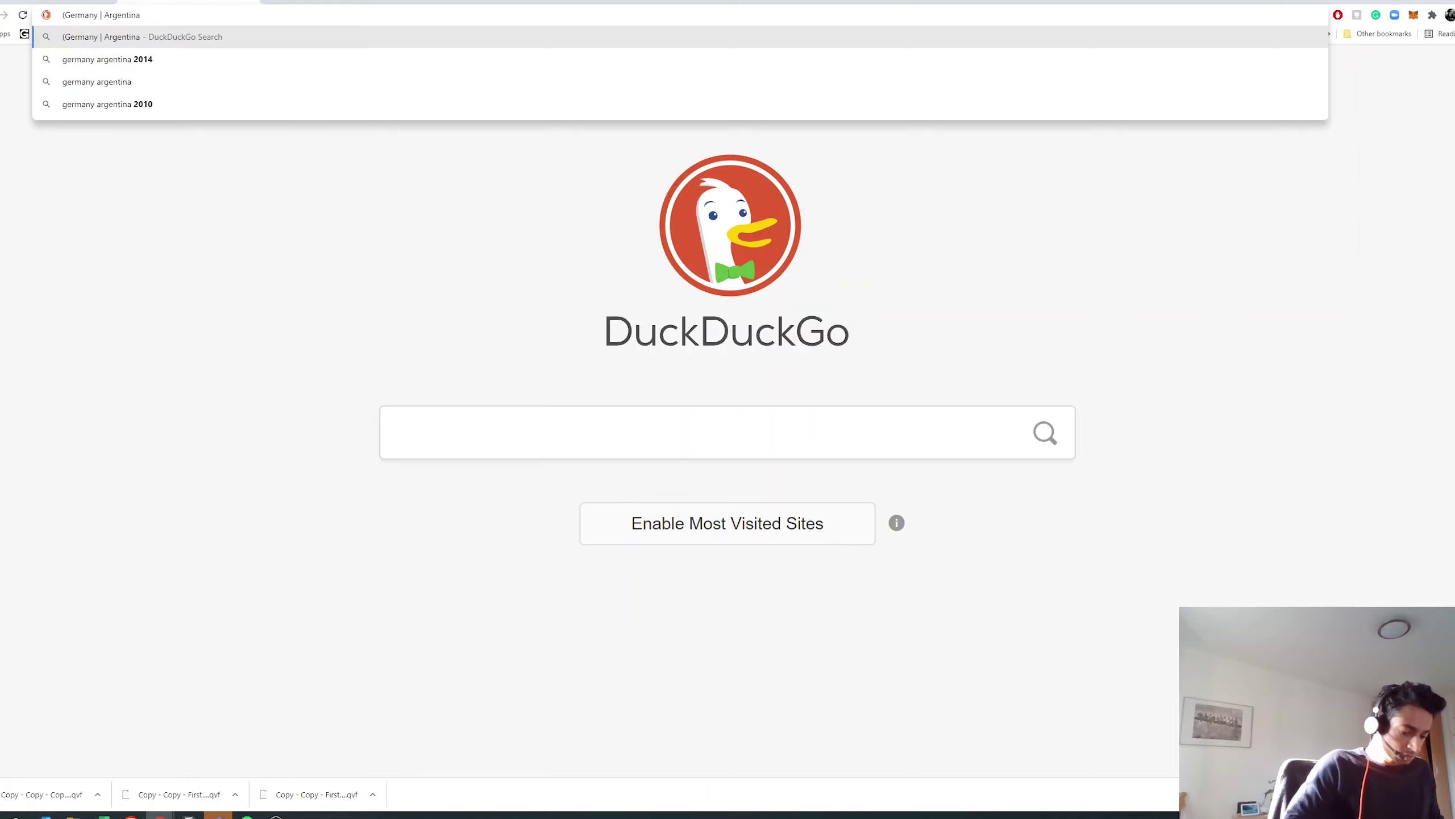
type(" | ")
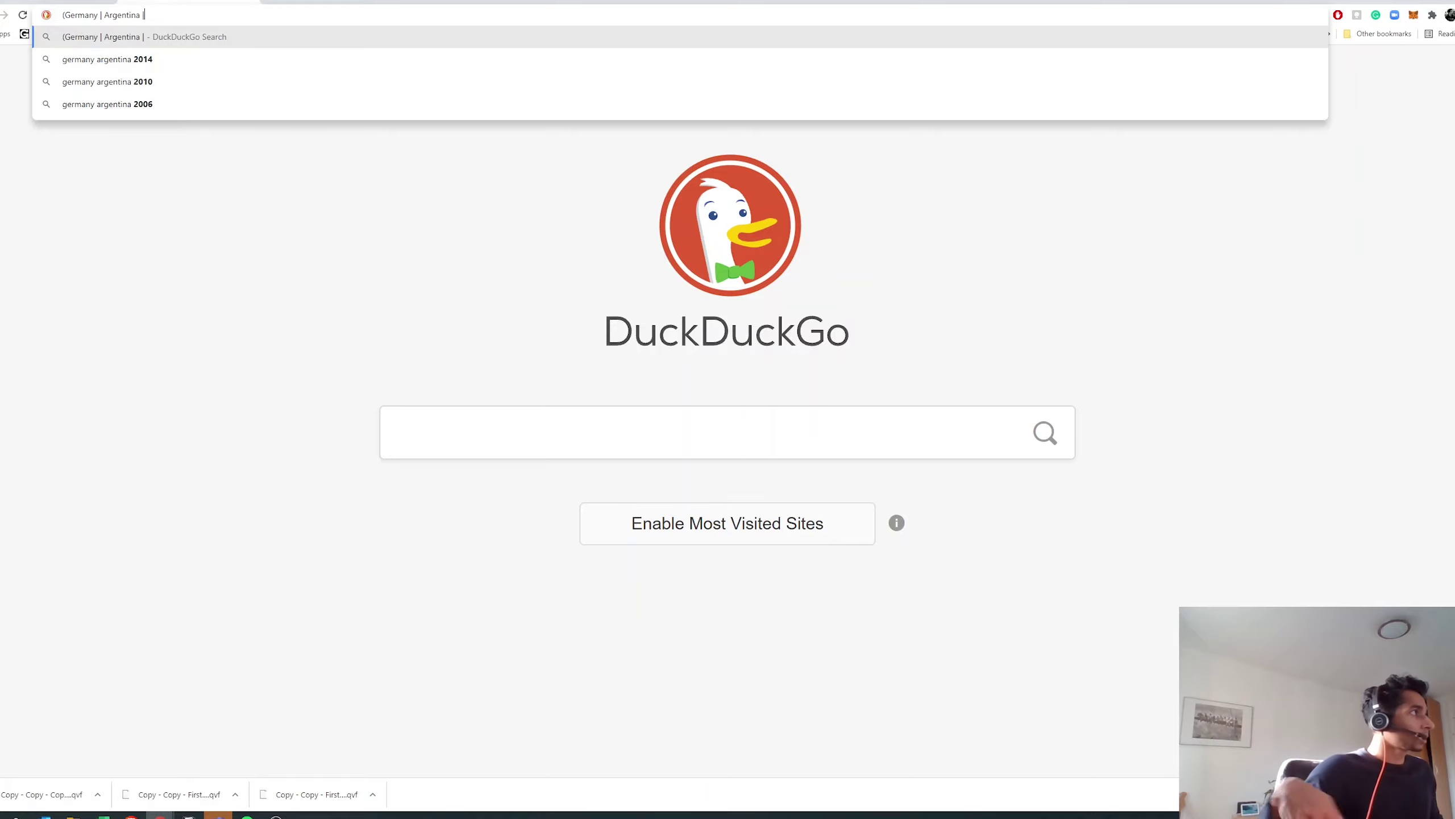
type("USA")
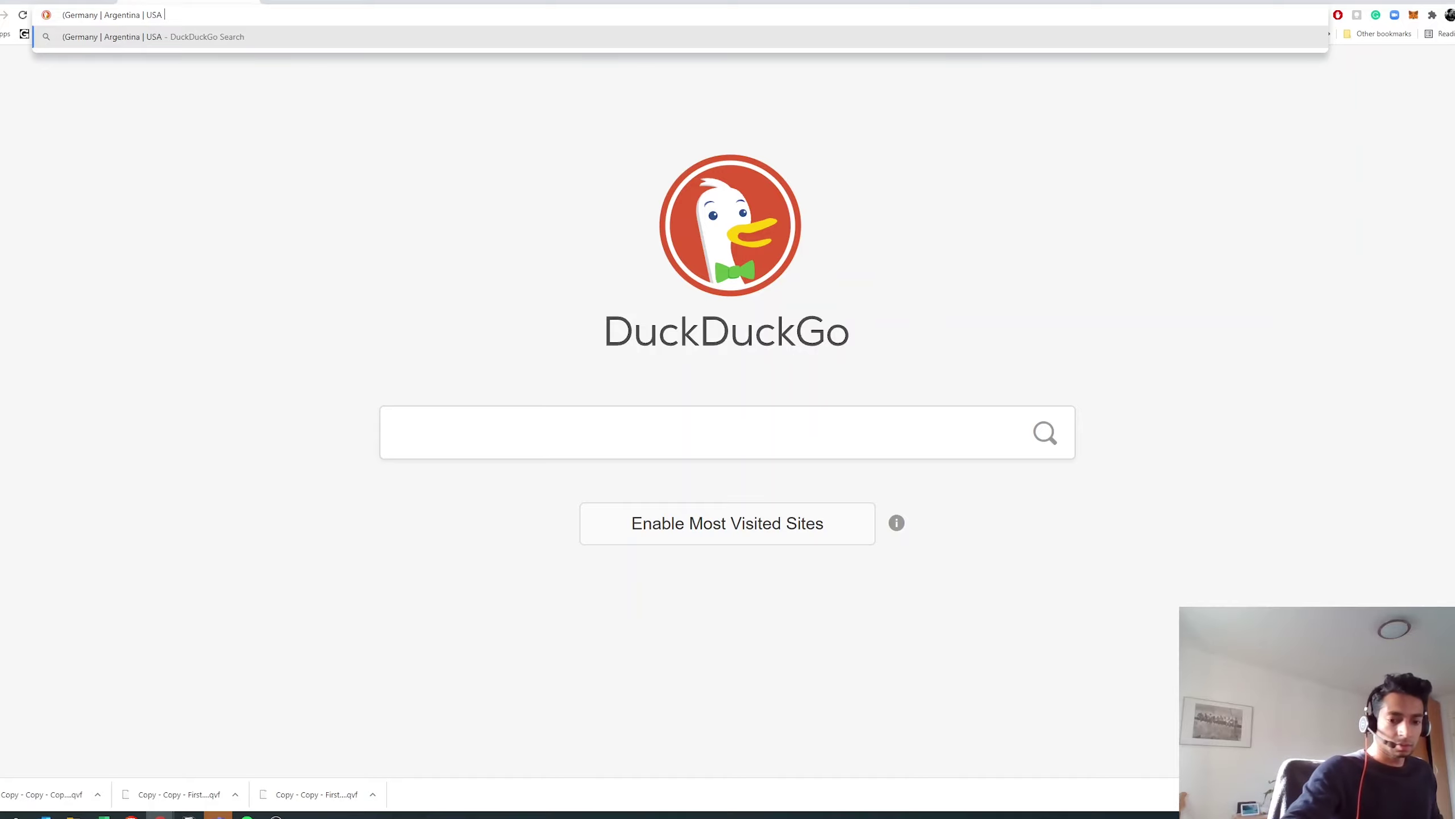
type(" |")
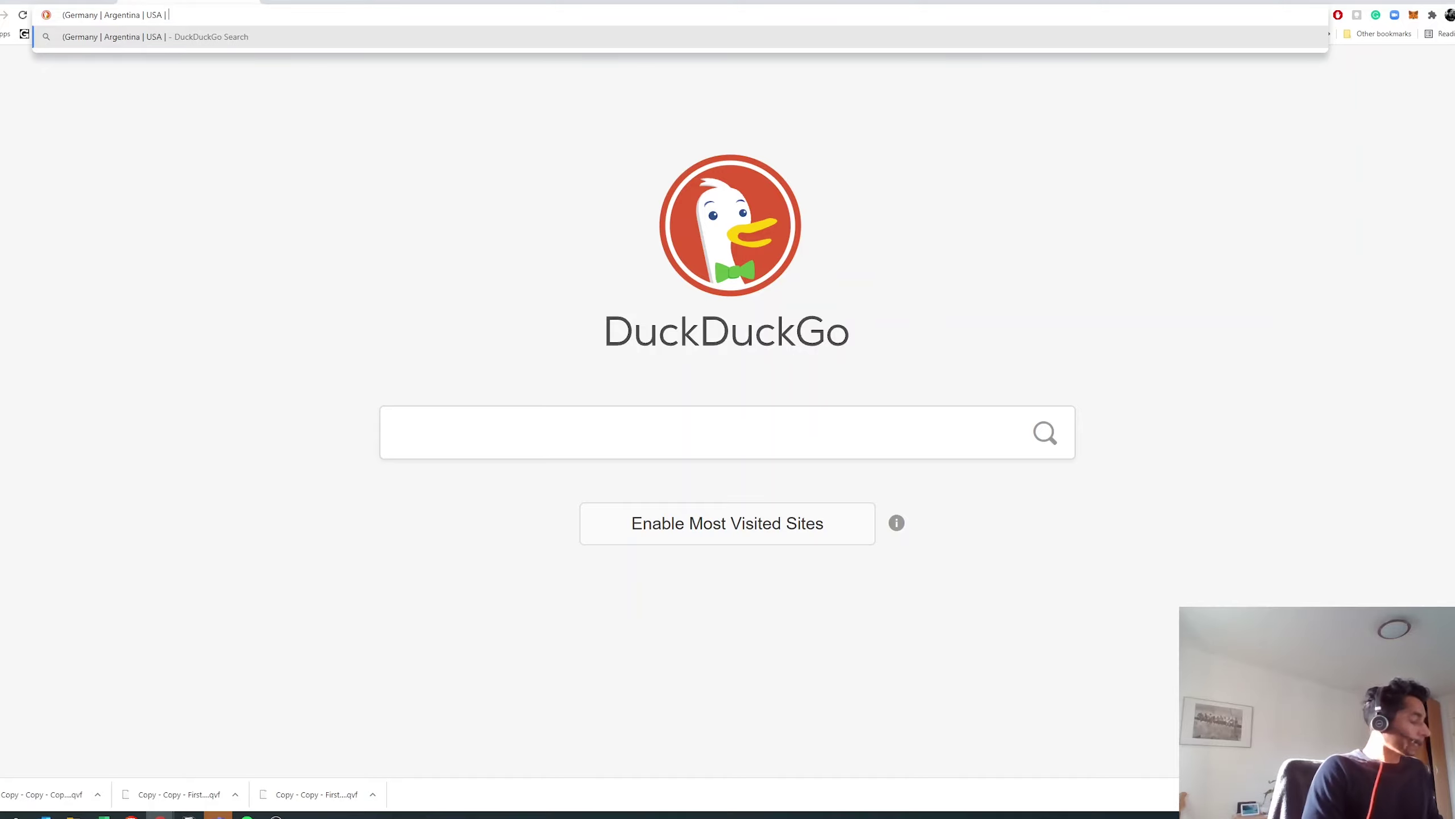
type(" United K")
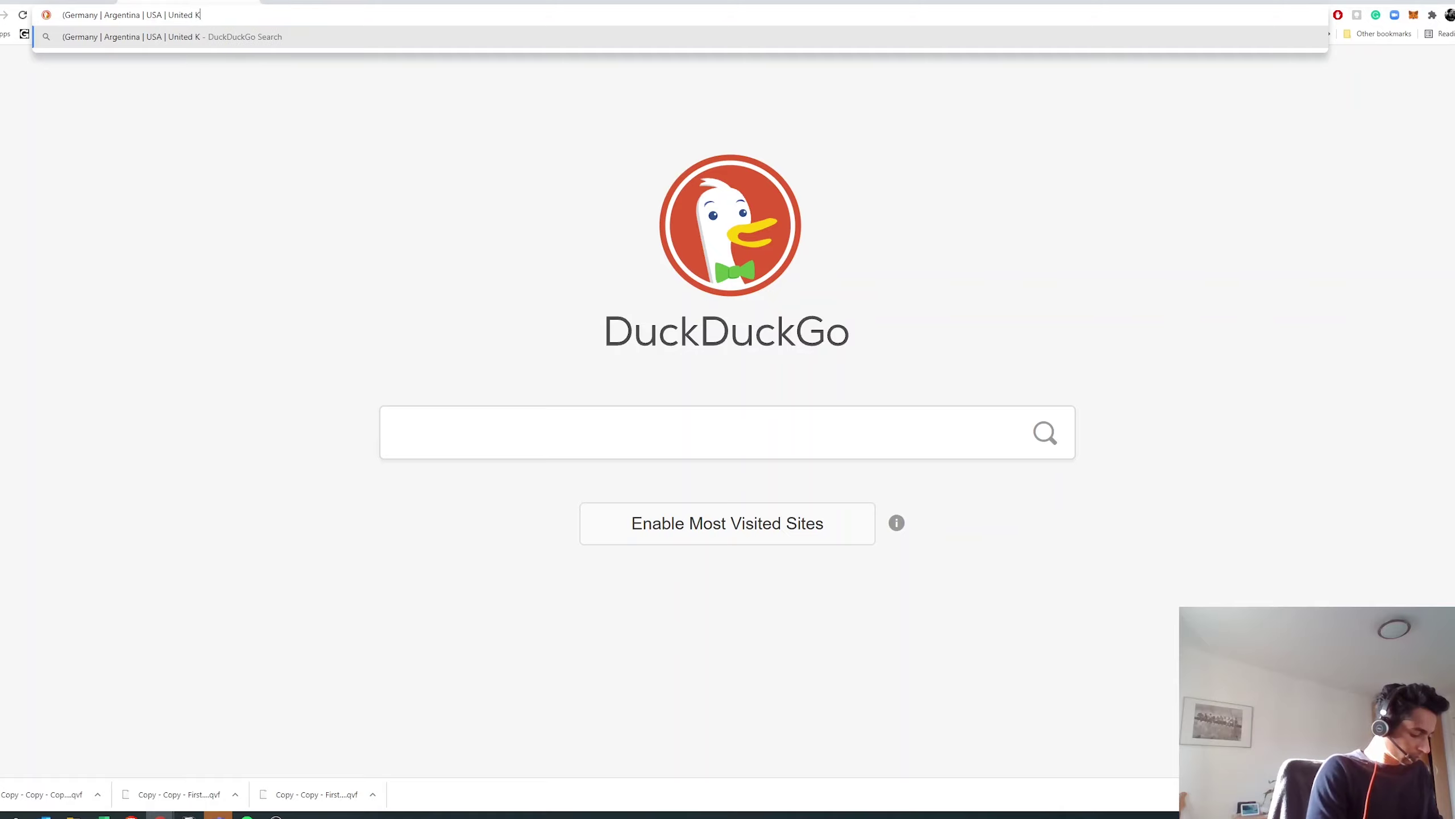
type("ingd")
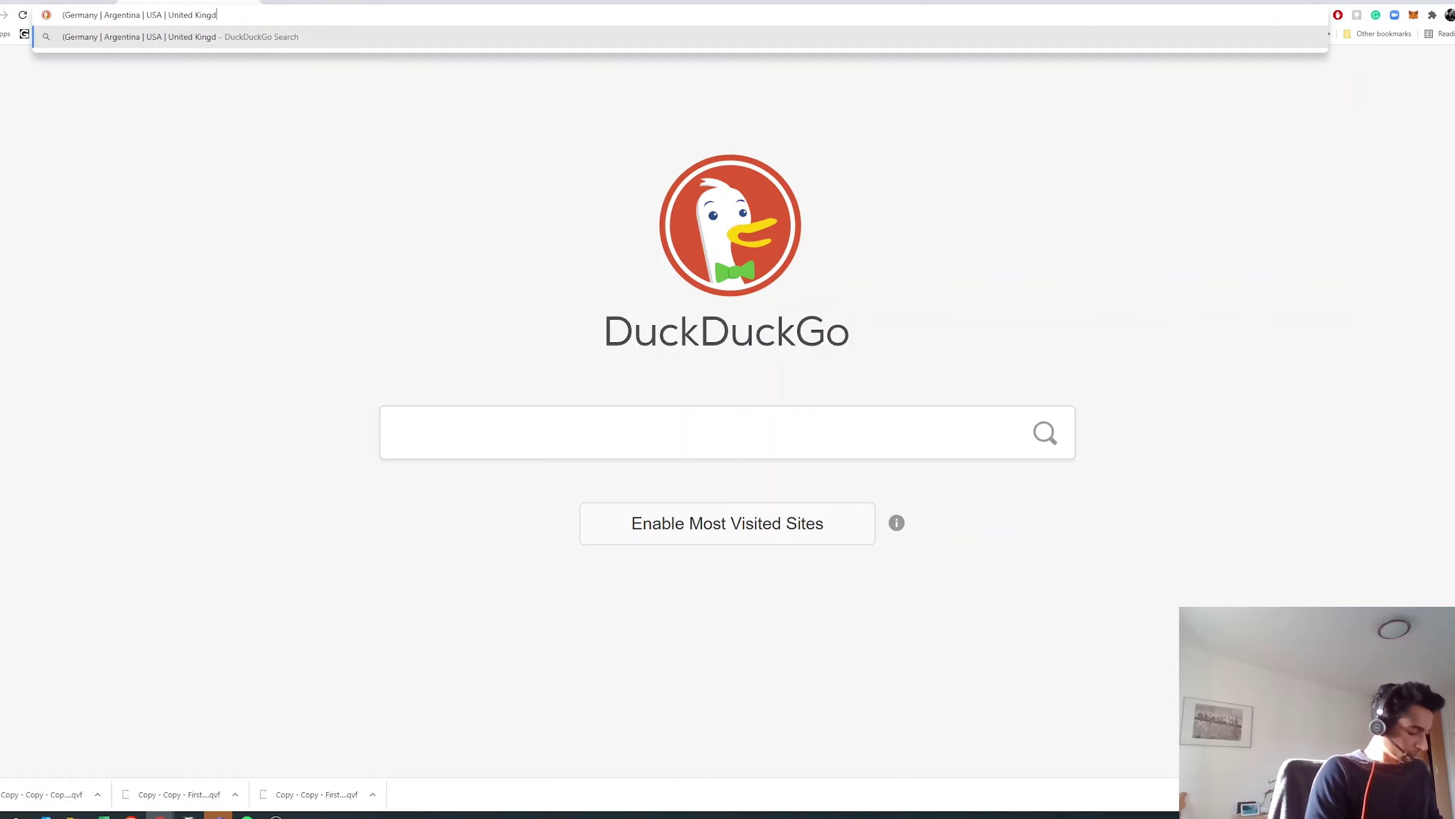
type("om)")
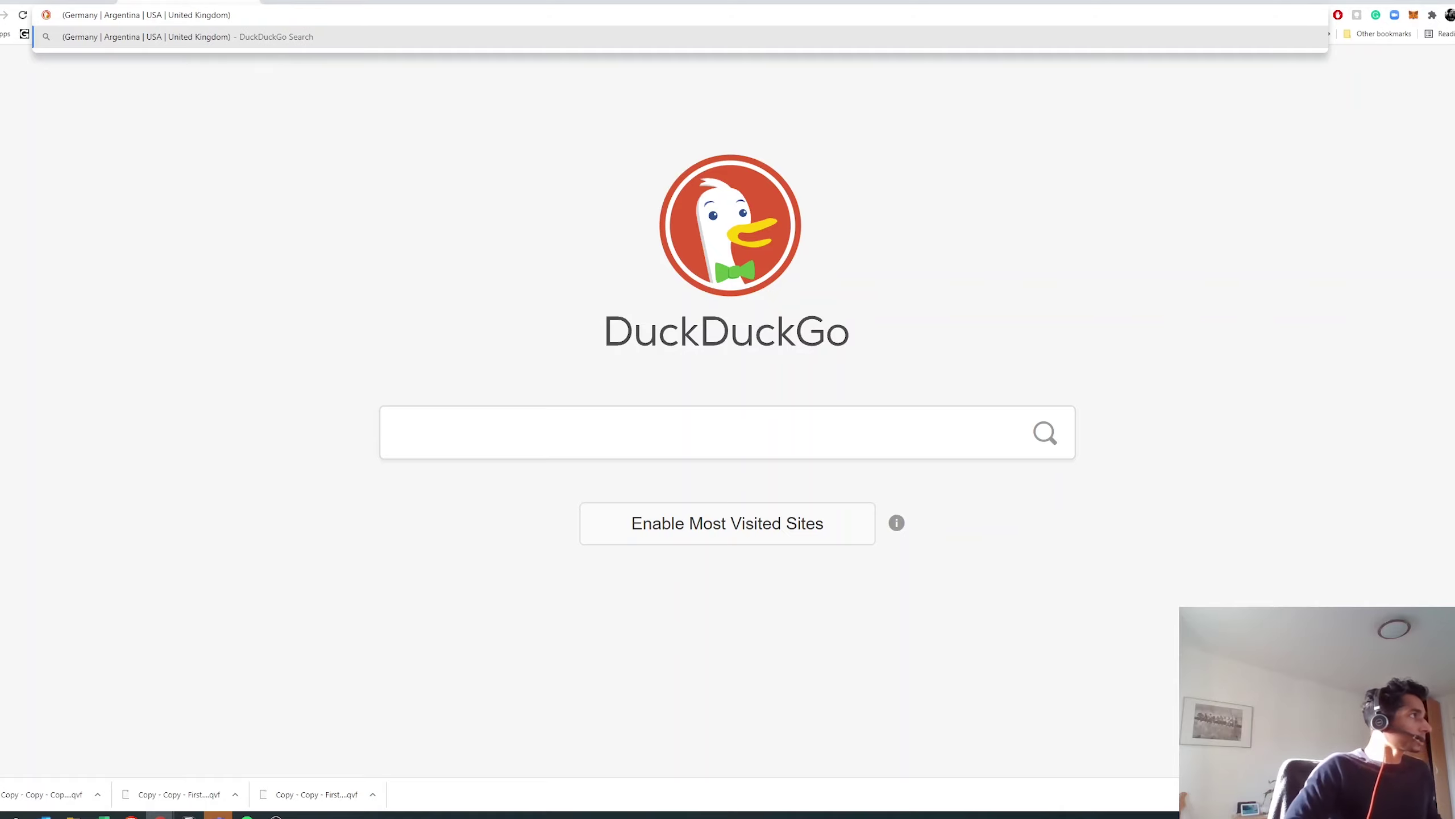
key("ctrl+a")
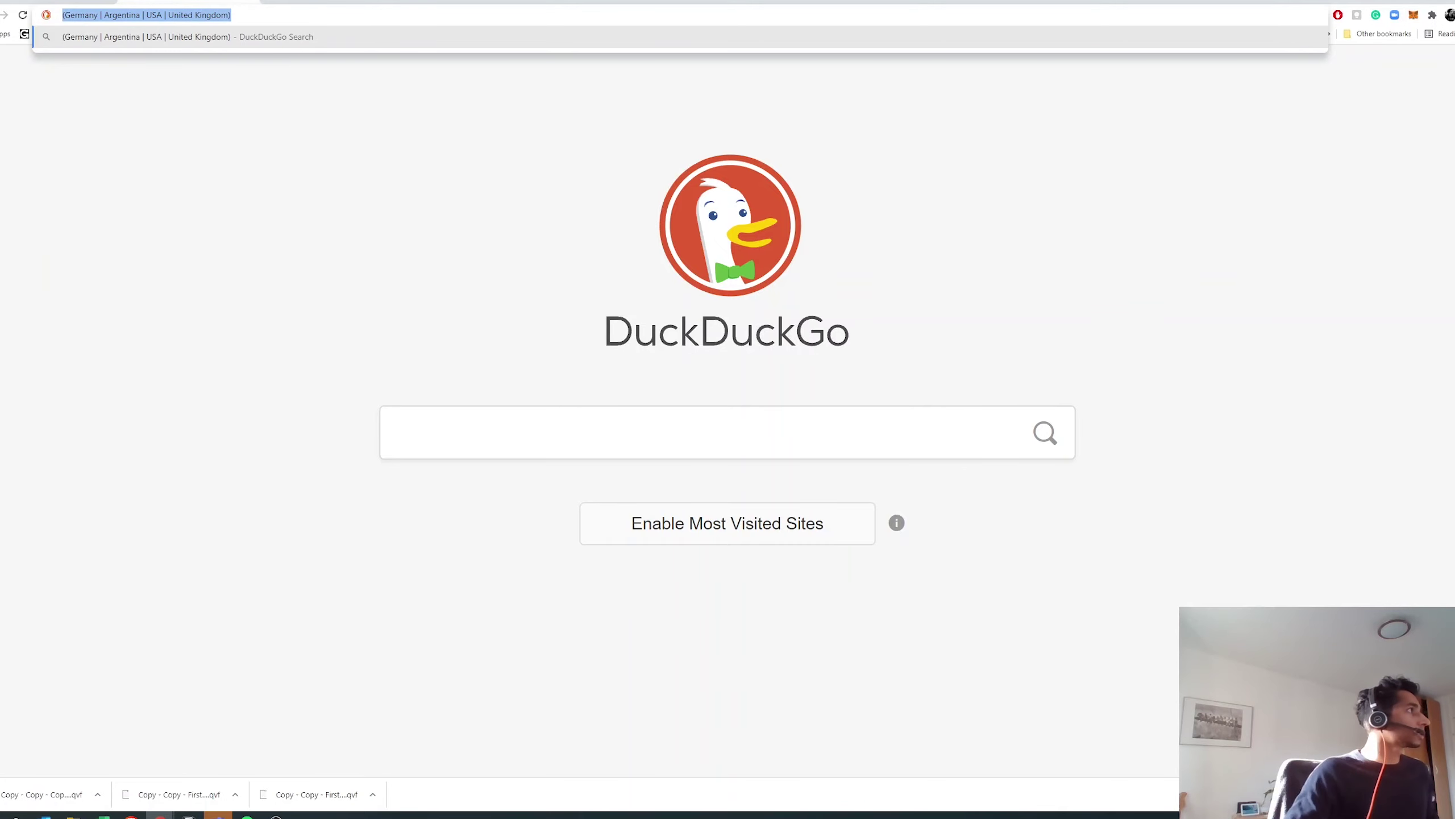
Switch back to Qlik Sense, search the country table's Country values with the copied string, select the matches and recheck the string in the other tab.
key("ctrl+Tab")
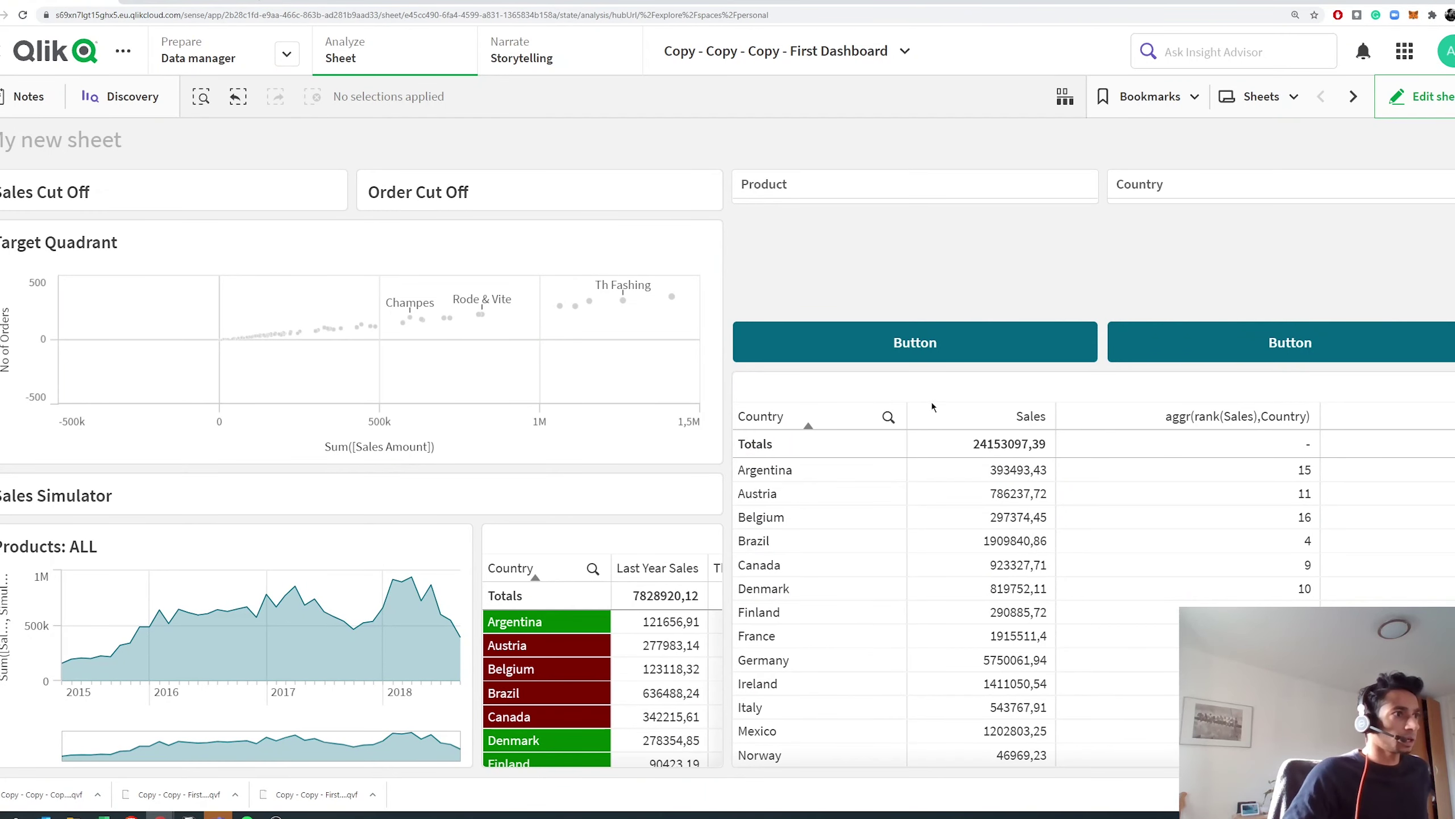
left_click(888, 417)
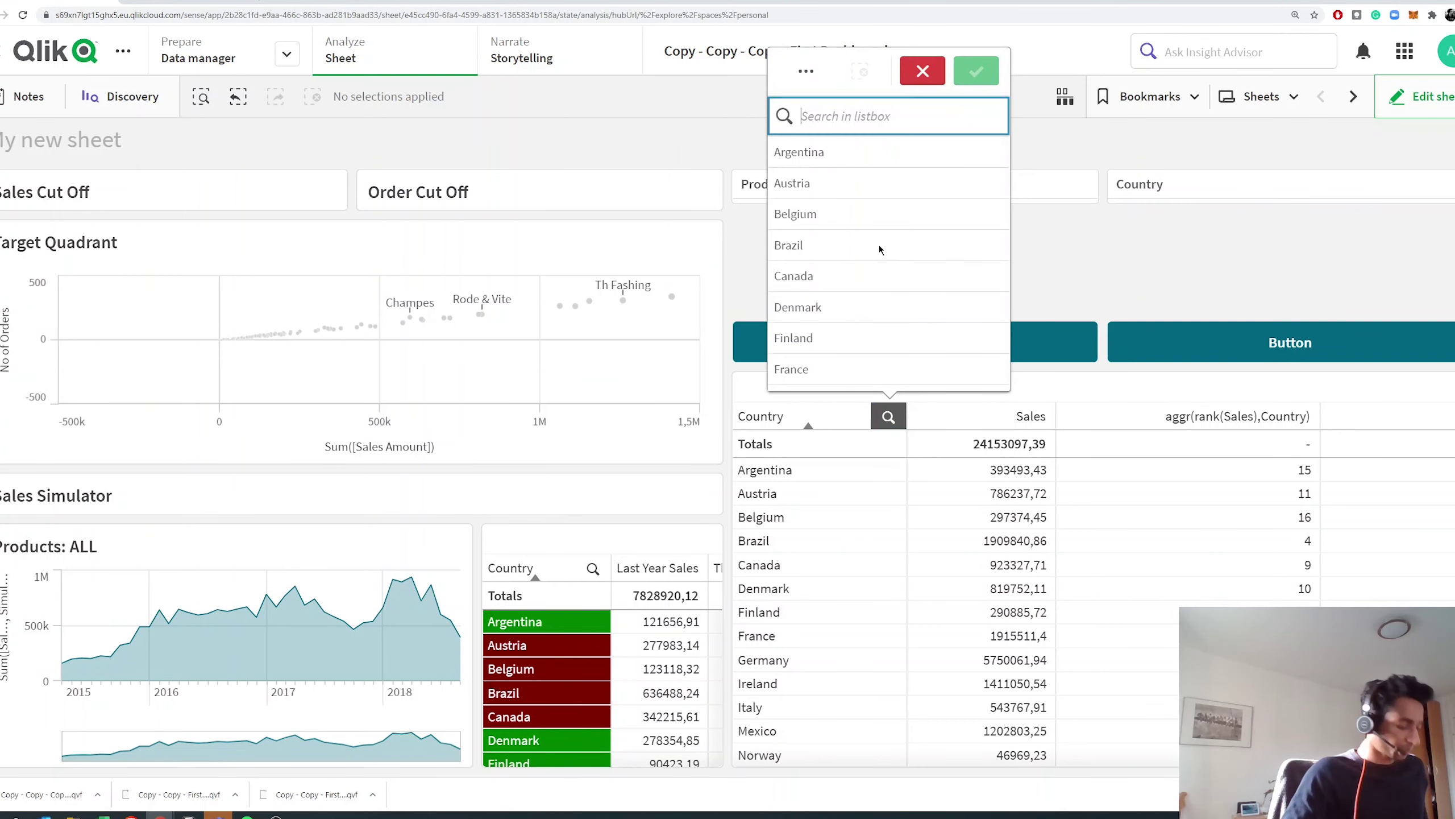
key("ctrl+v")
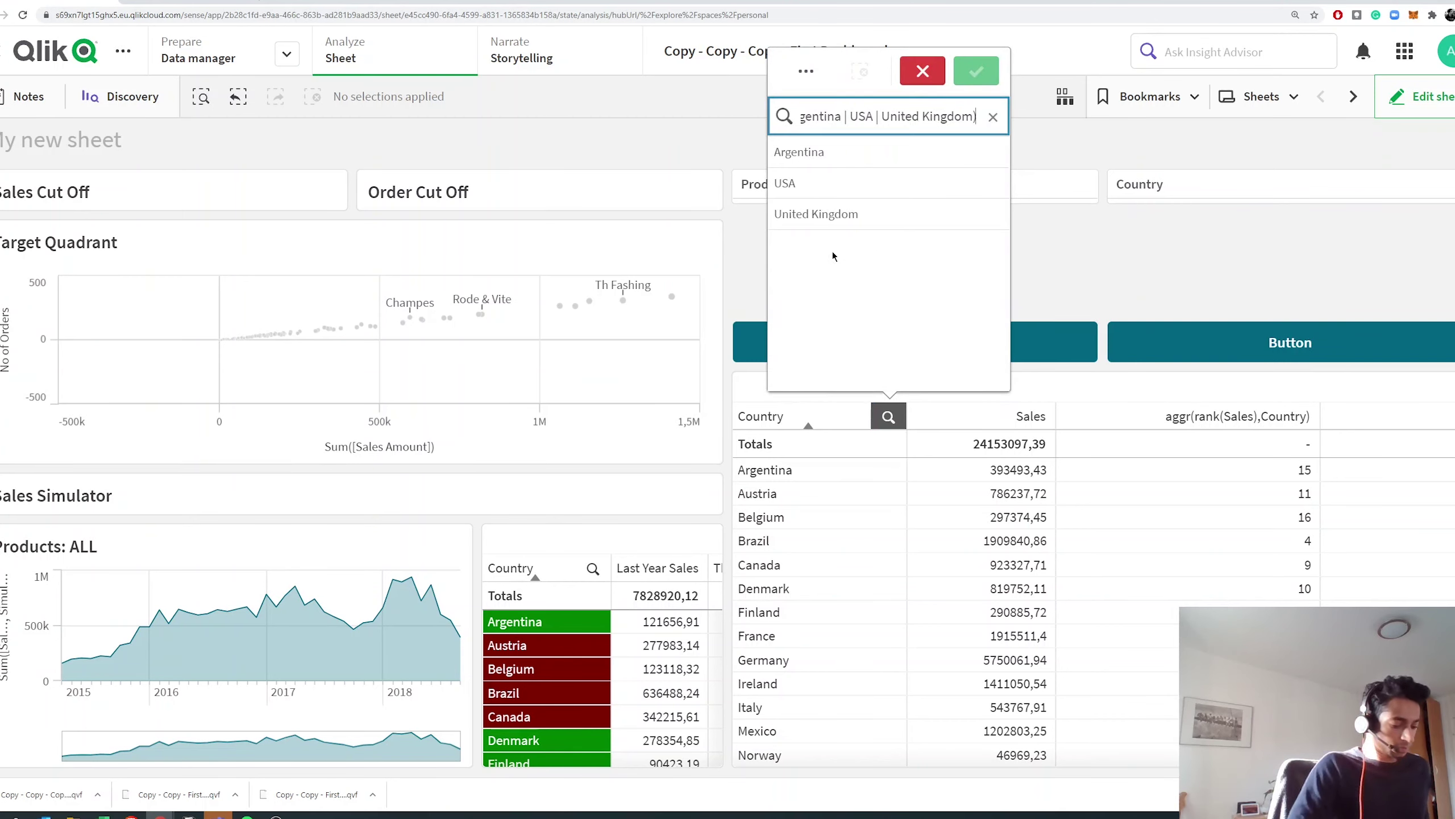
key("Return")
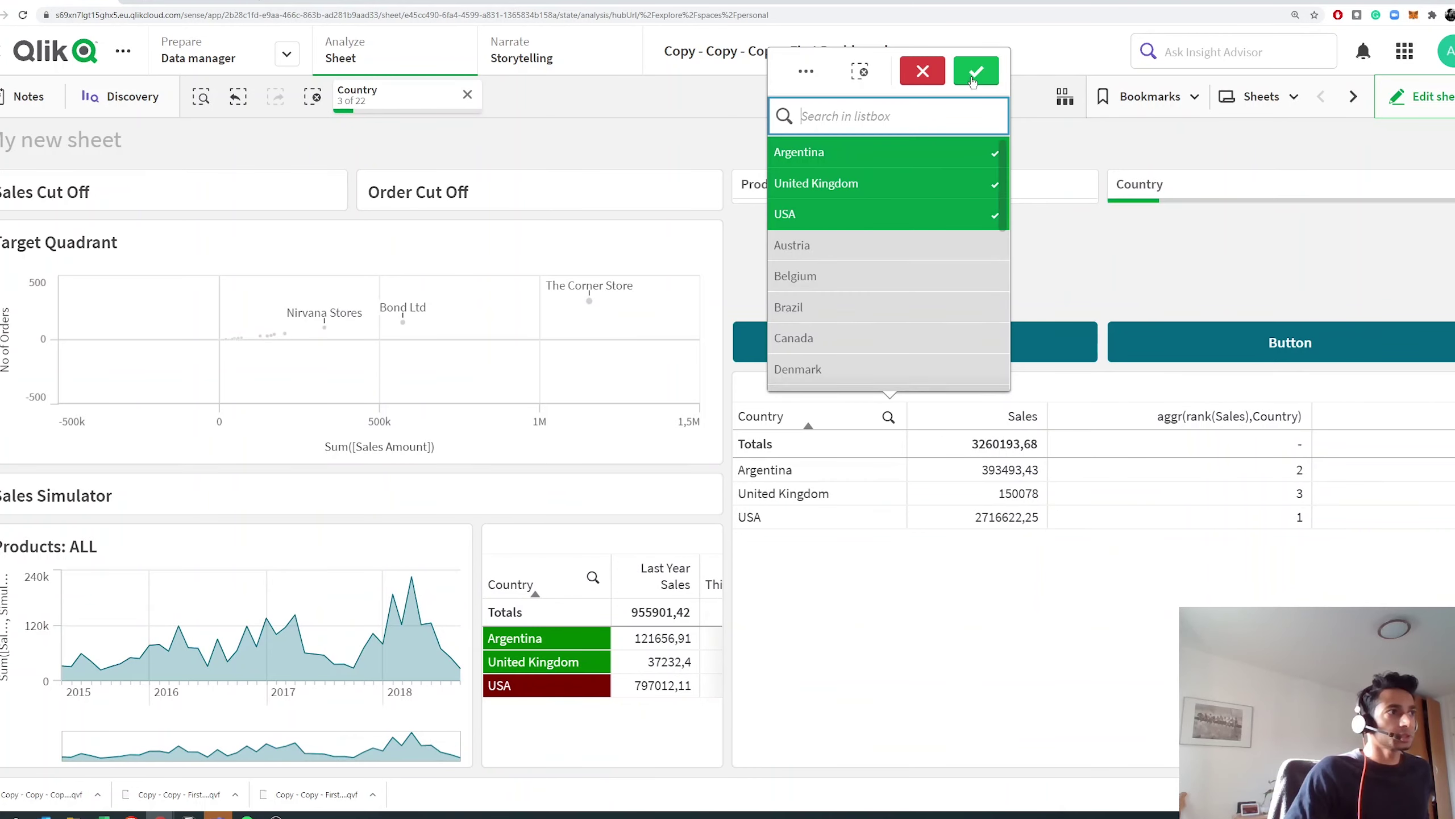
key("ctrl+Tab")
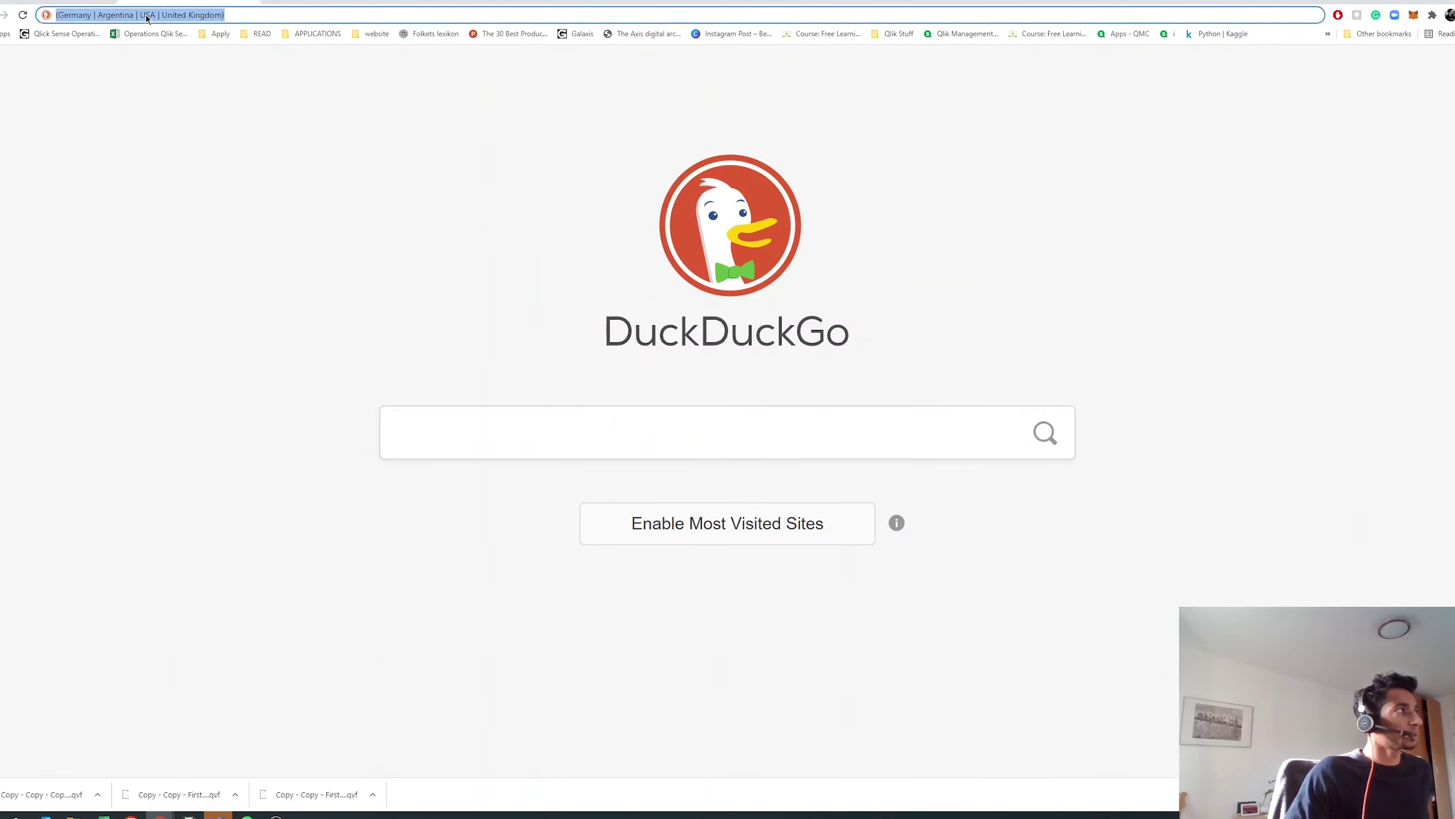
left_click(74, 3)
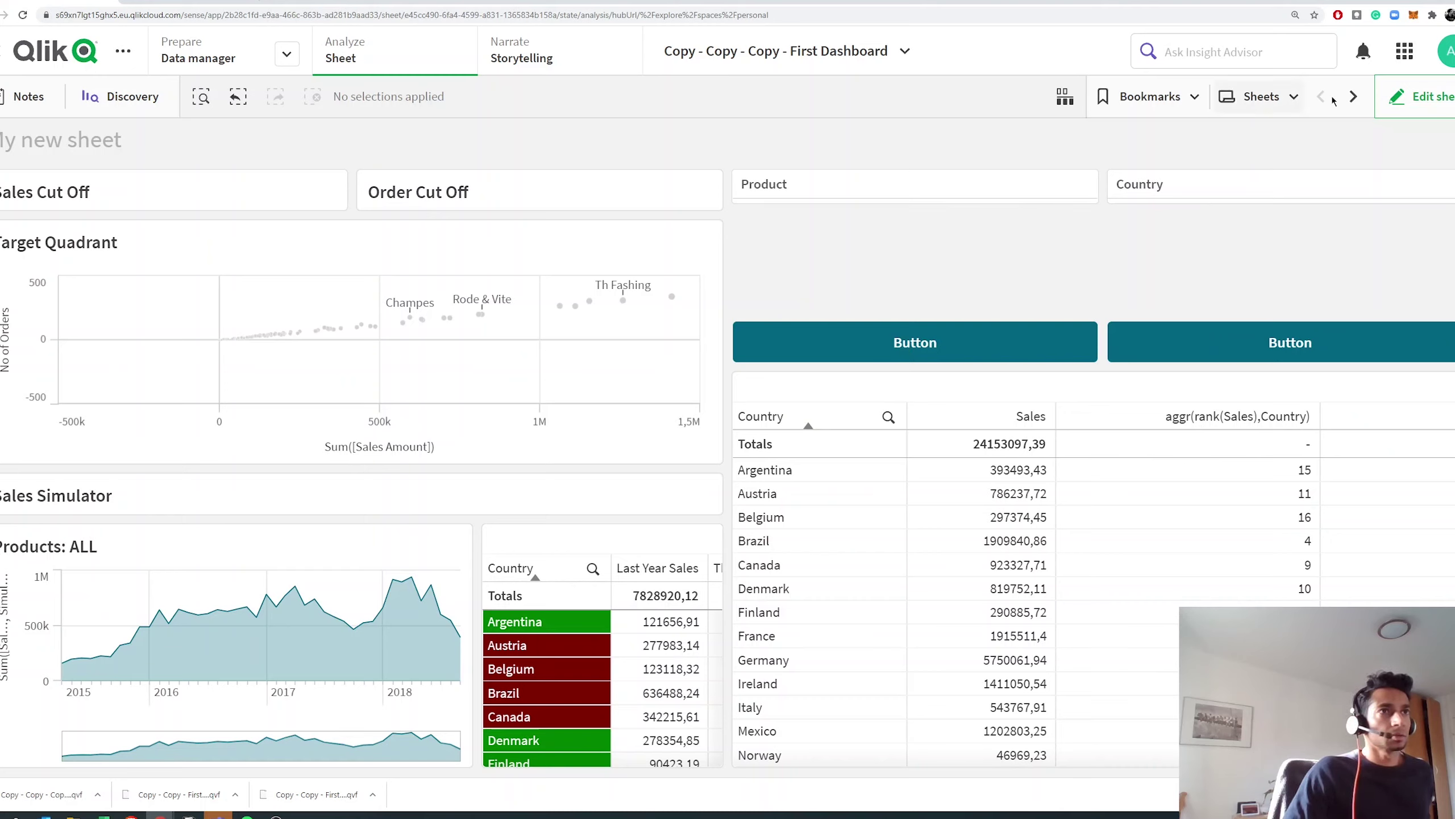
Reopen the sheet for editing and add an action labelled Top to the first button above the country table.
left_click(1395, 99)
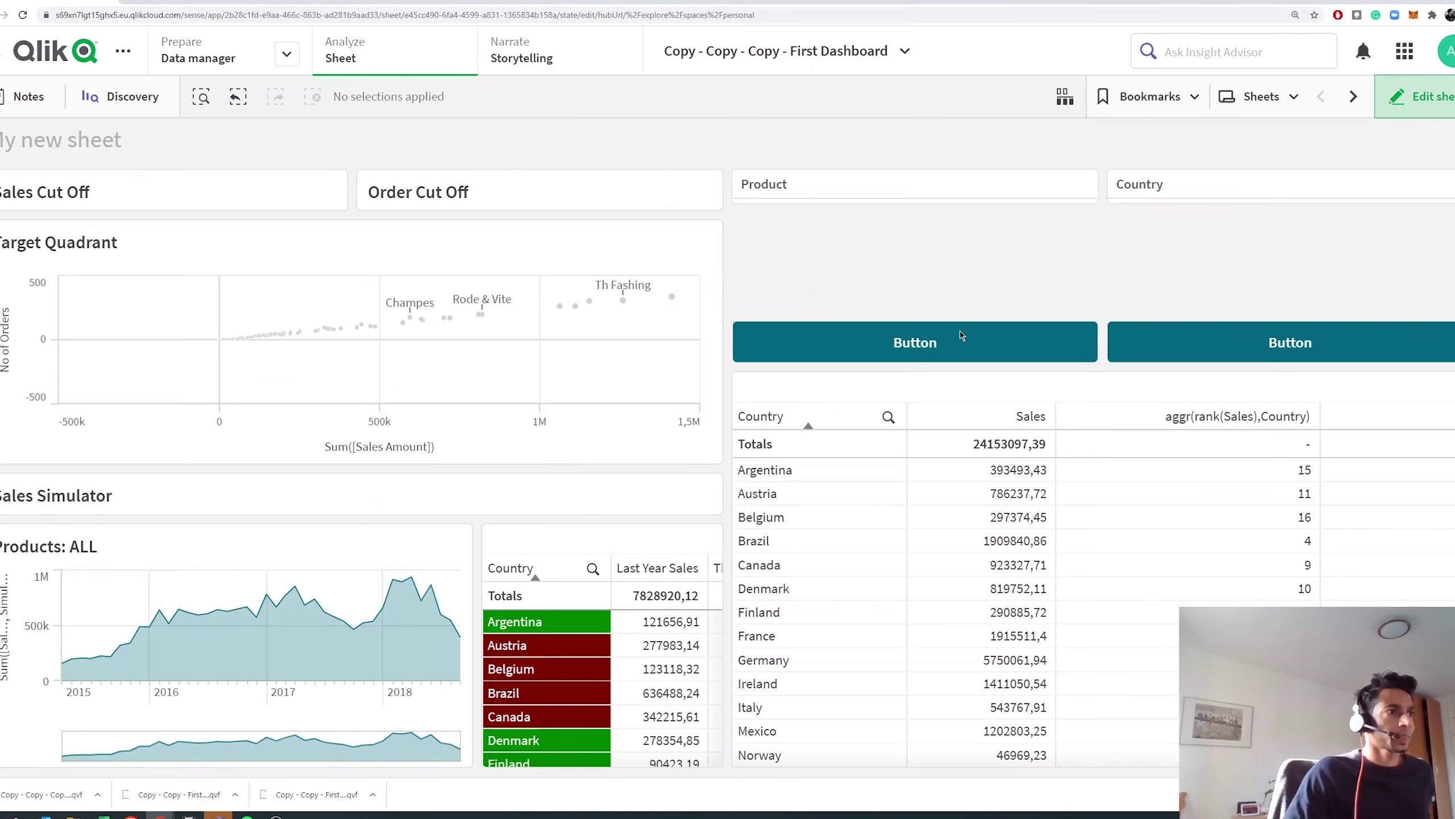
left_click(928, 337)
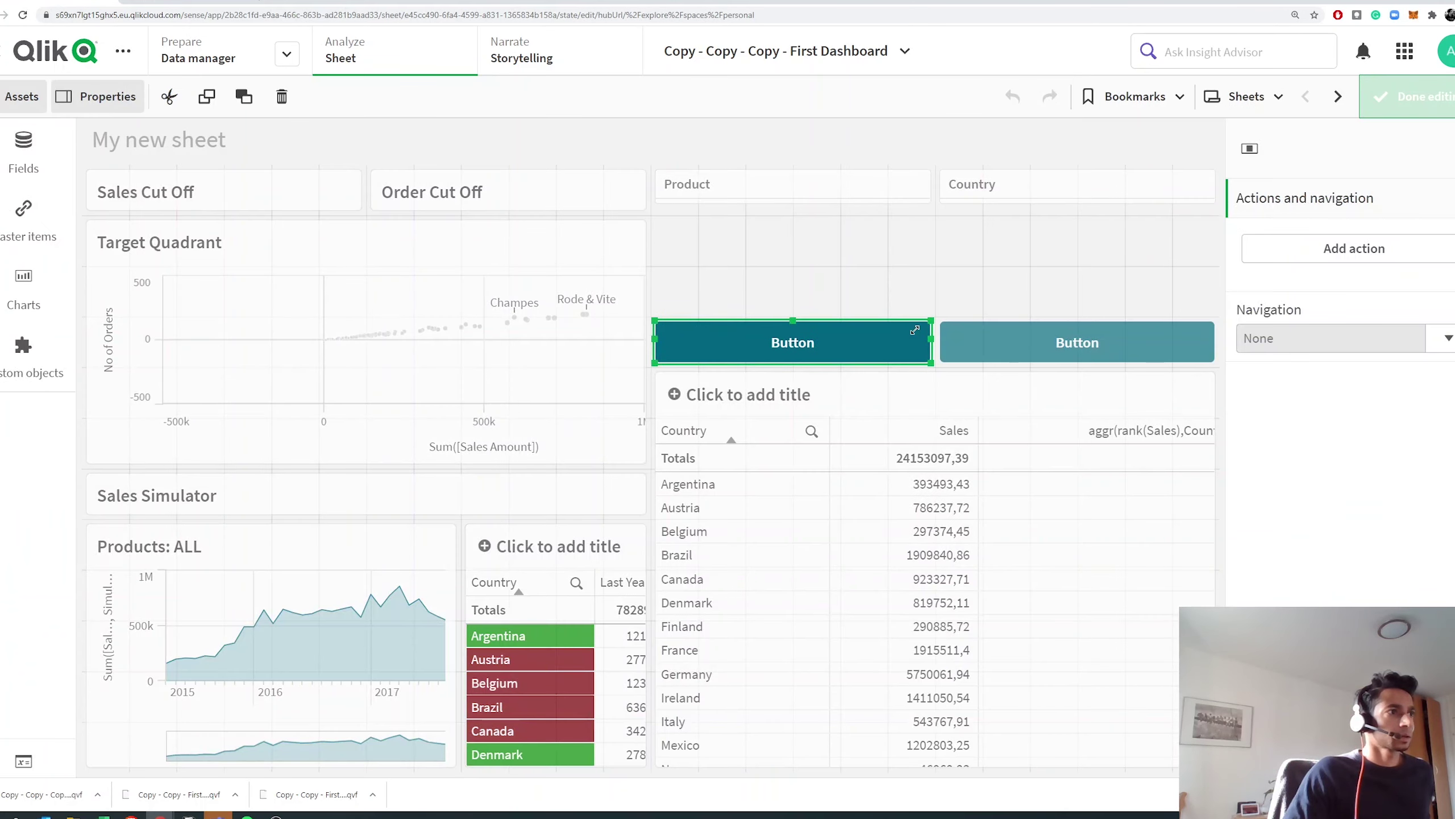
left_click(1327, 252)
left_click(1262, 281)
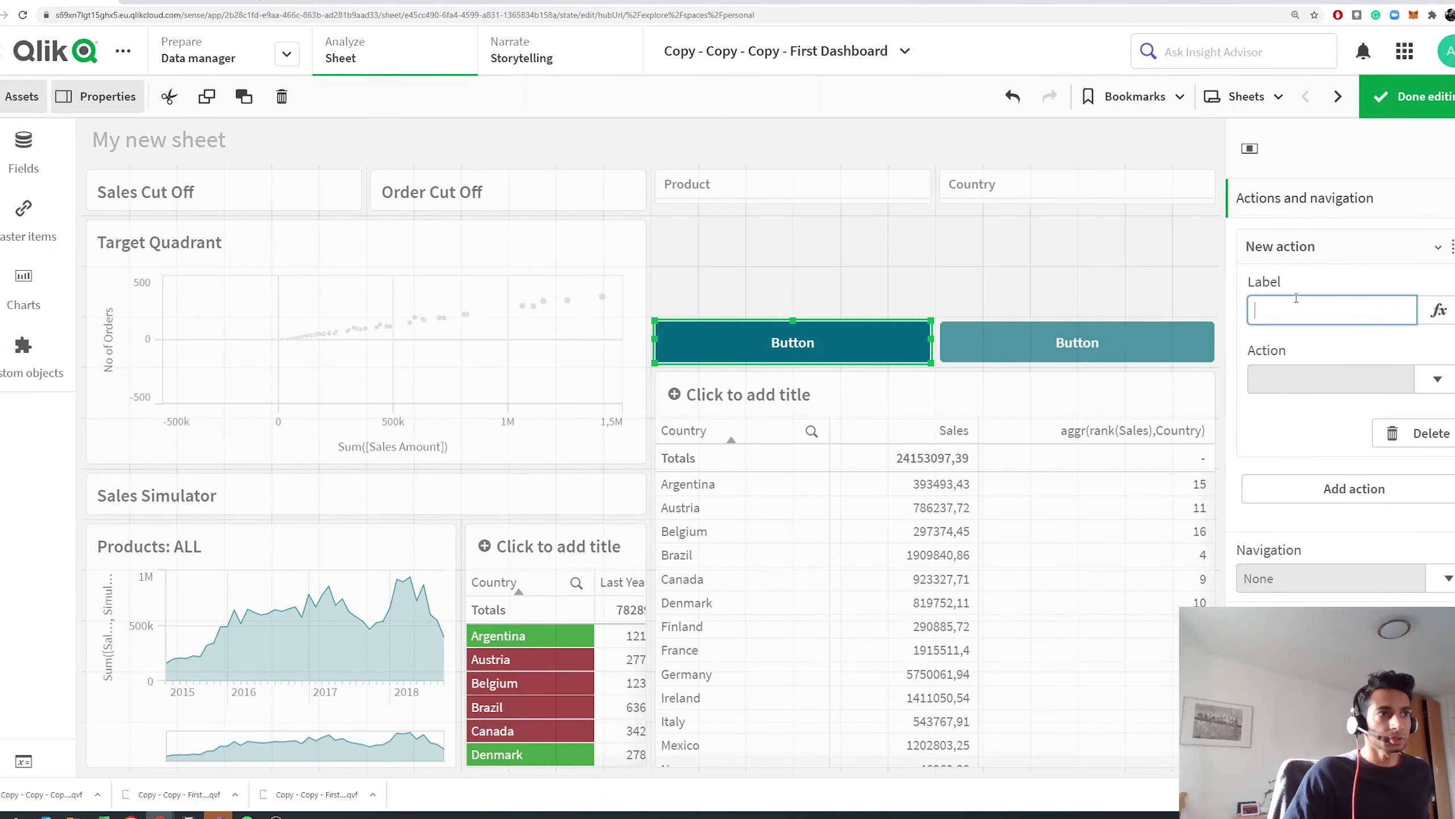
type("Top")
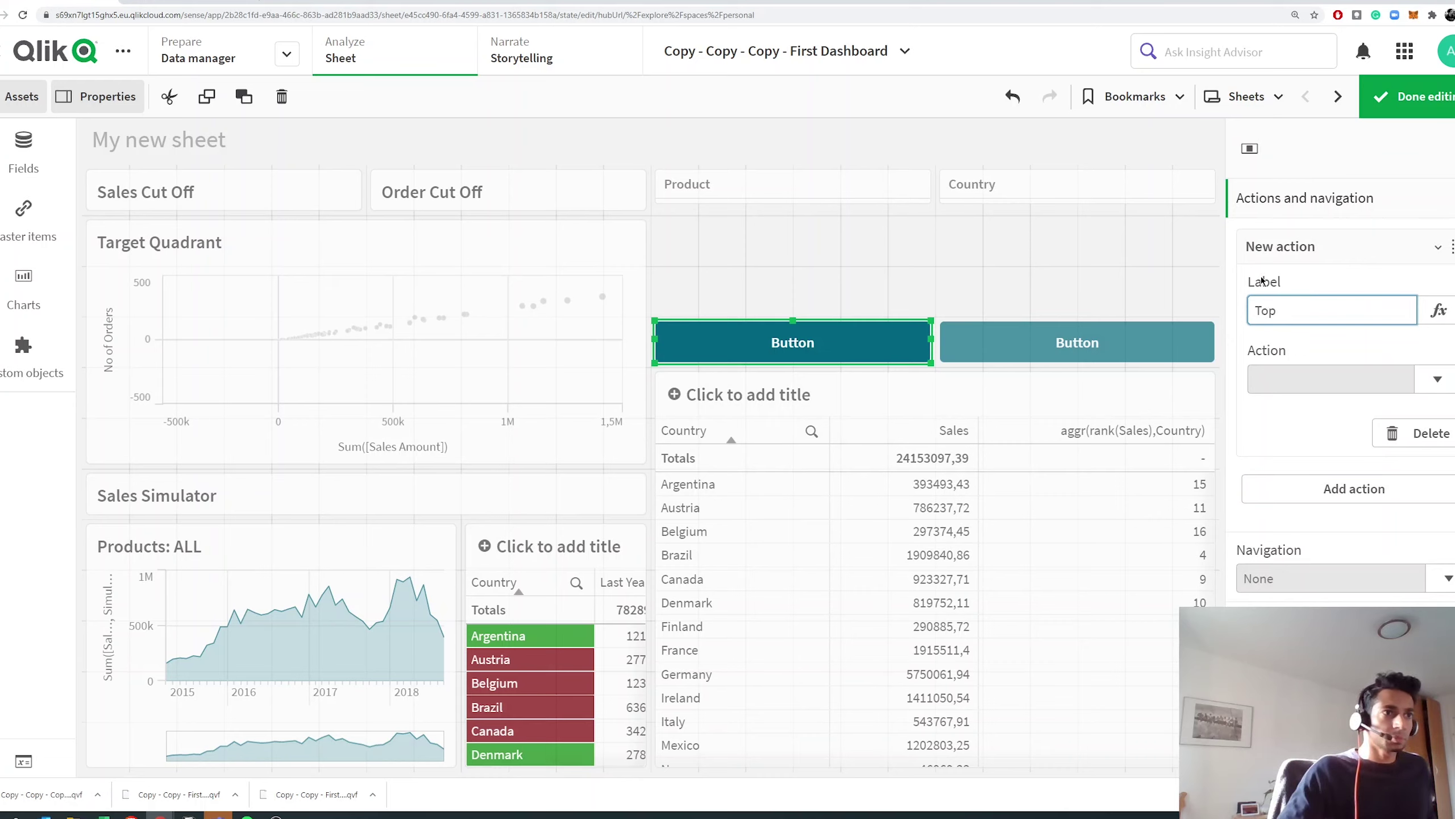
Set the Top action to select values matching search criteria in the Country field.
left_click(1381, 380)
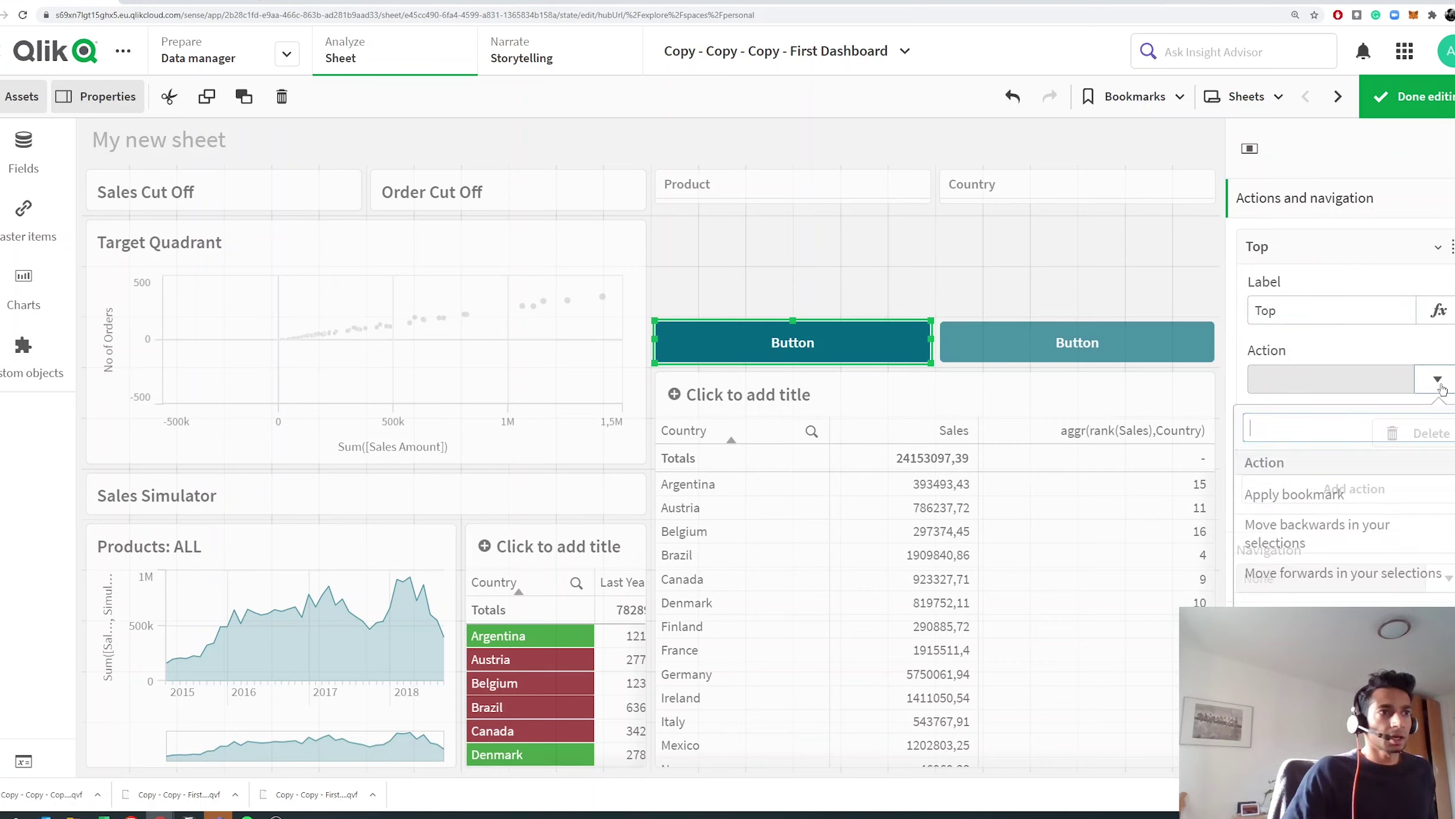
scroll(1343, 534, "down", 3)
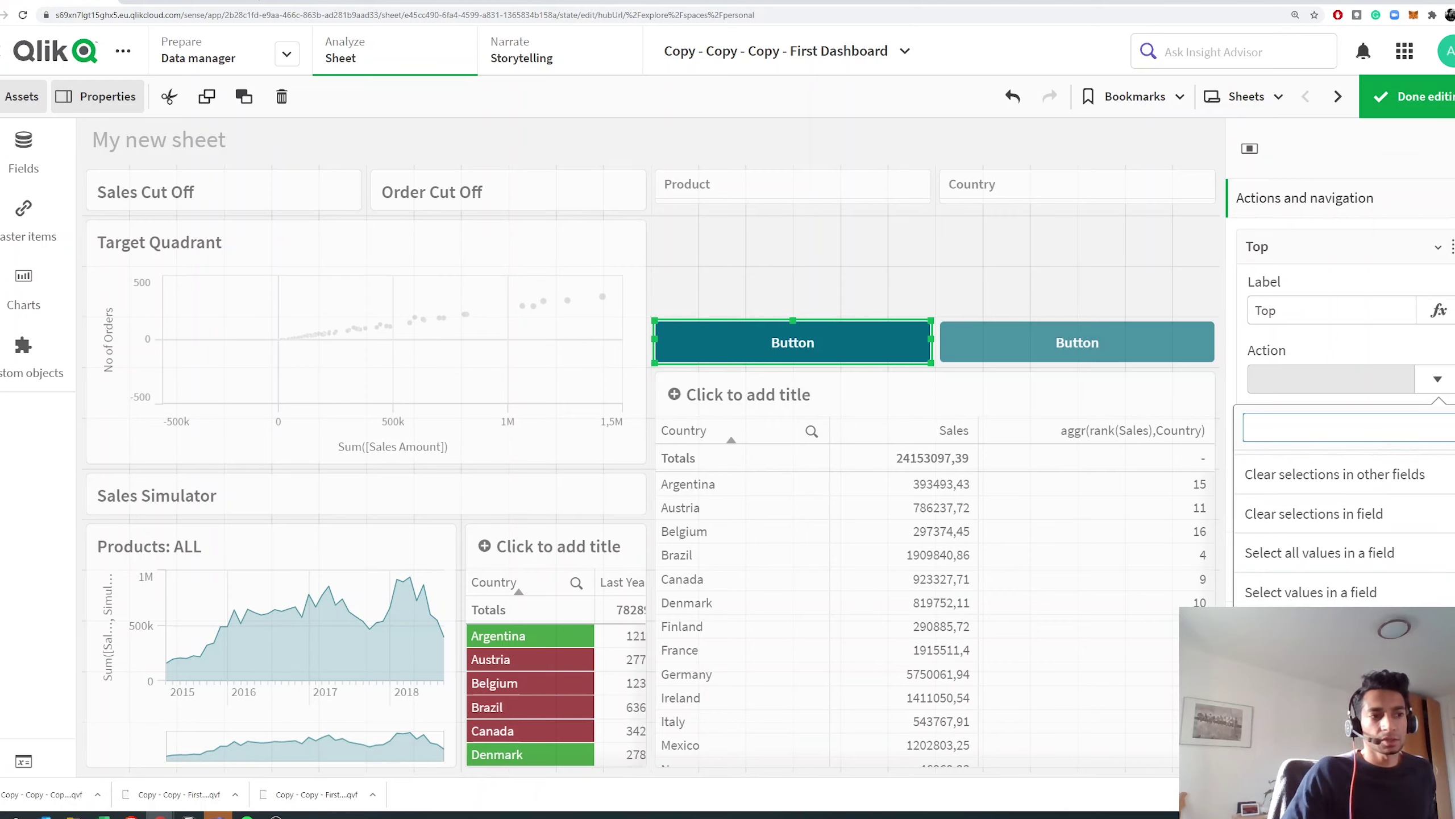
left_click(1369, 631)
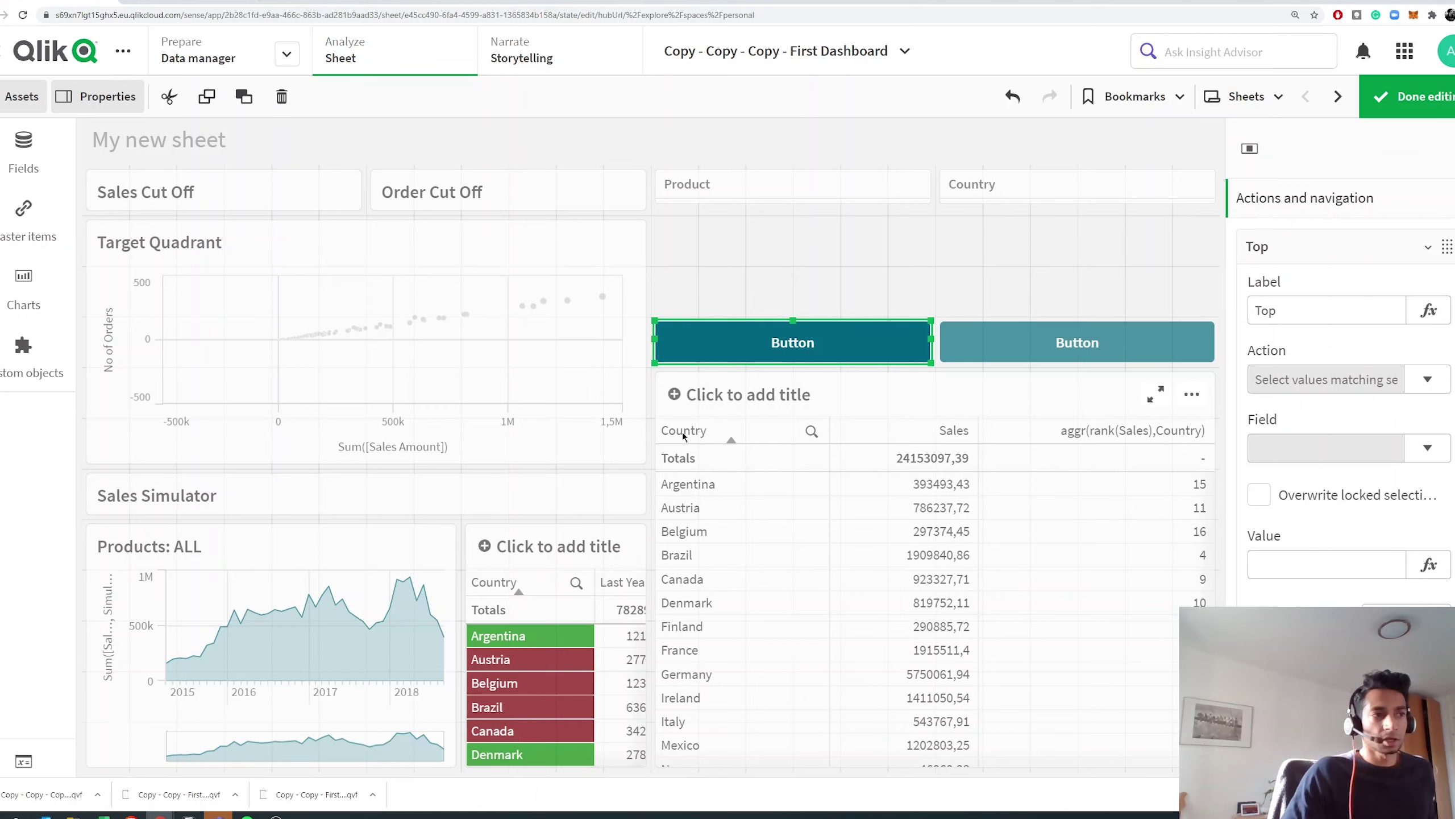
left_click(1297, 450)
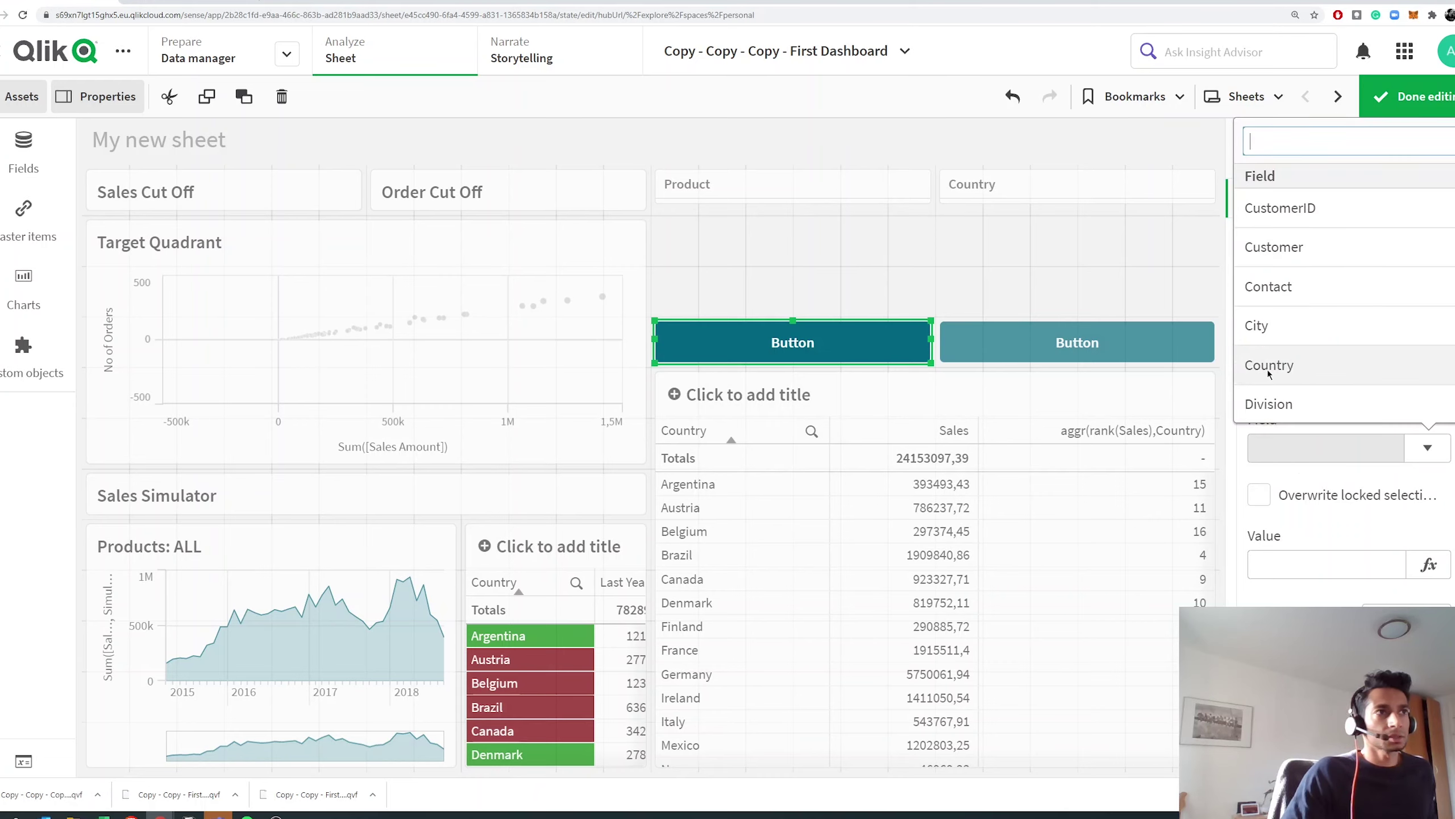
type("co")
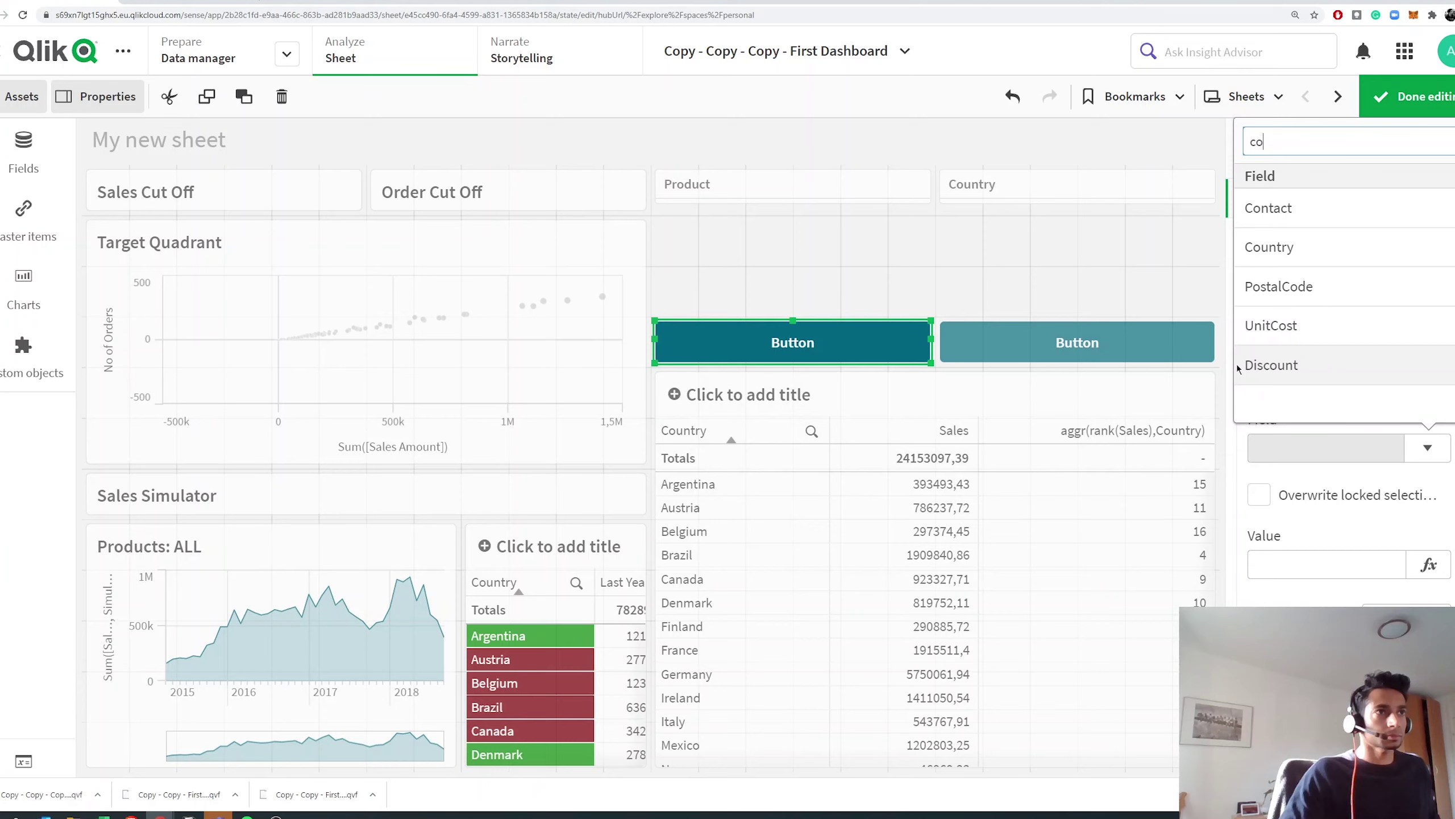
left_click(1292, 244)
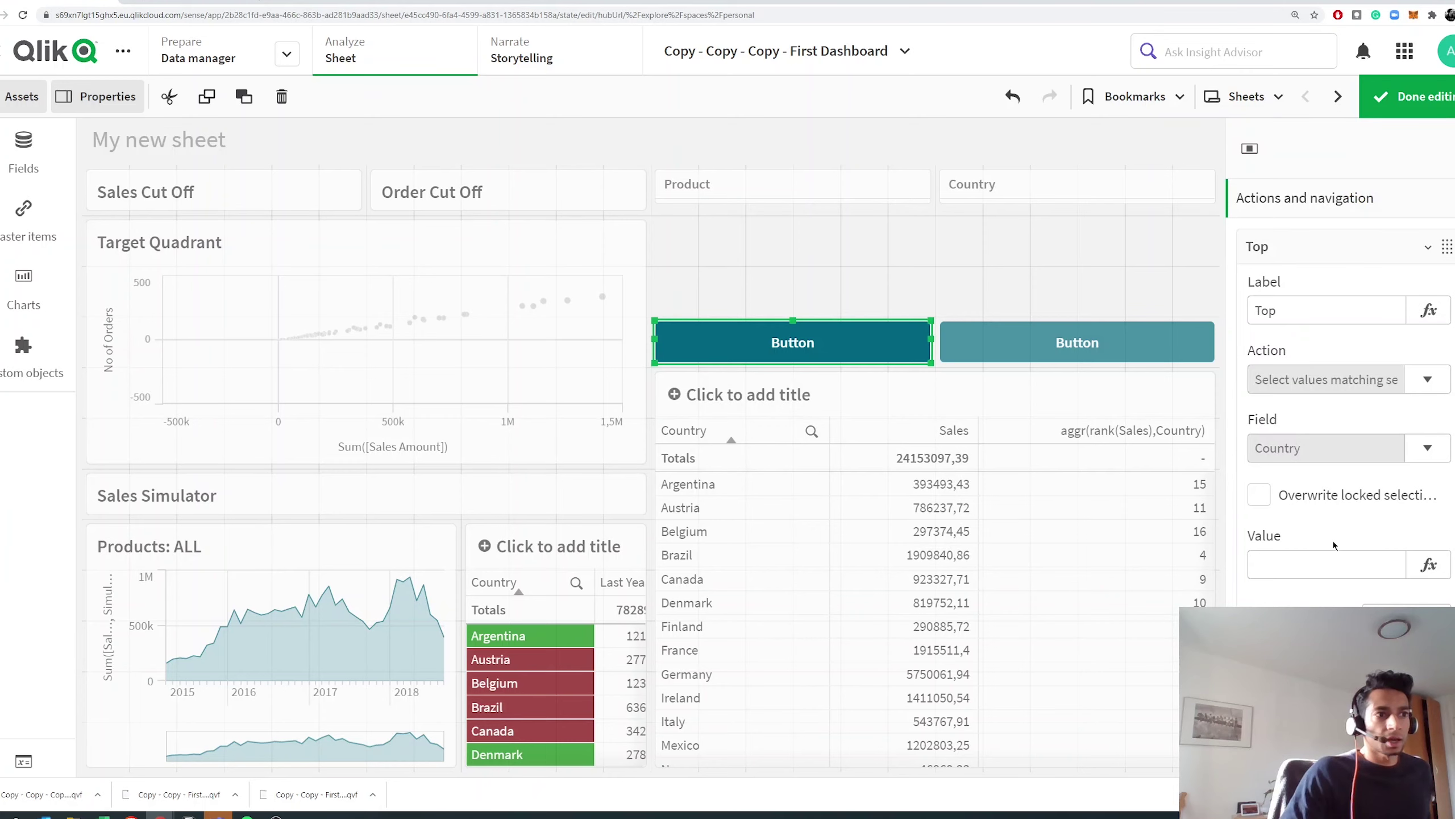
Open the expression editor for the Top action's value and enter rank(sum([Sales Amount])).
left_click(1332, 559)
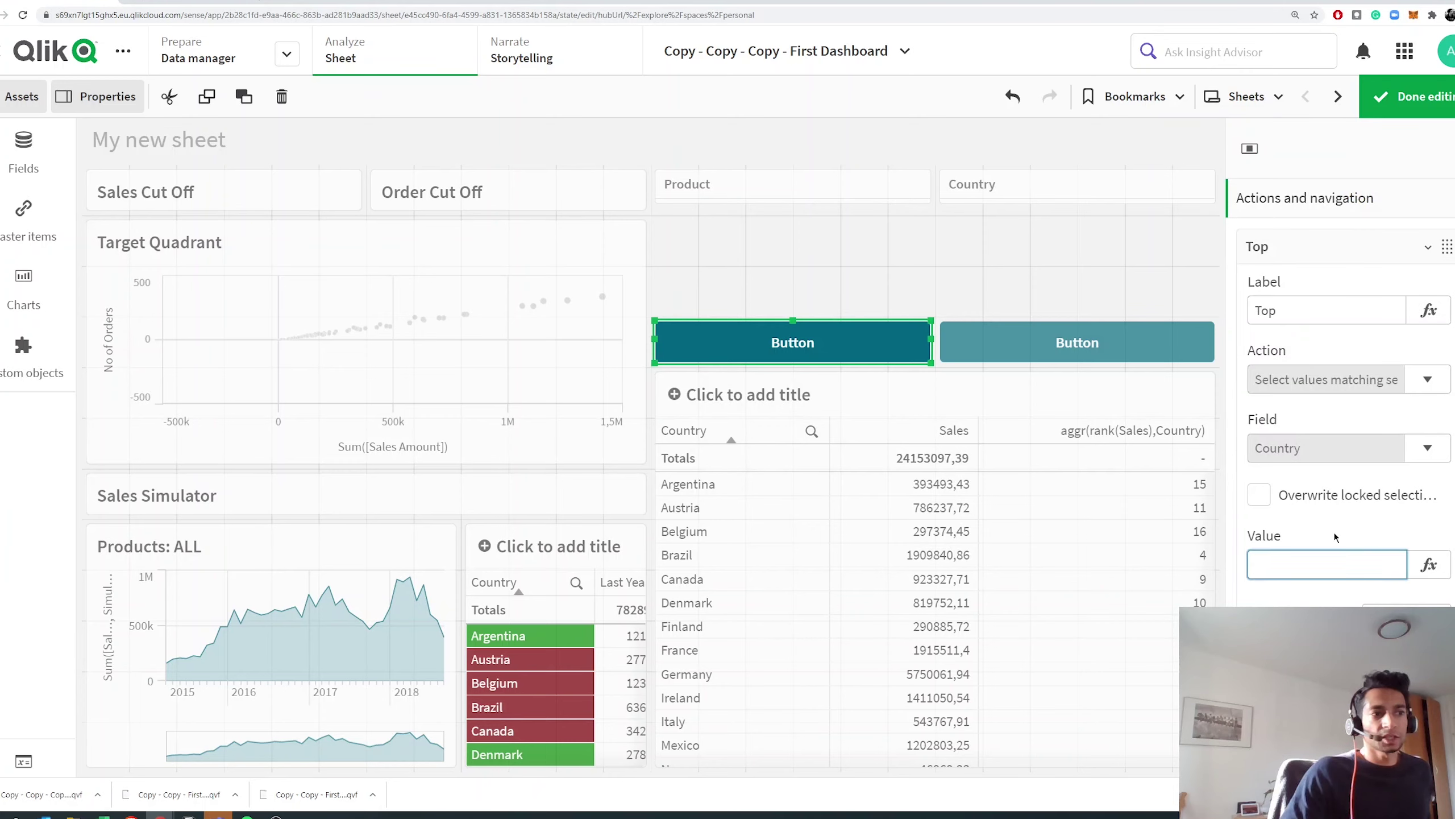
left_click(1335, 533)
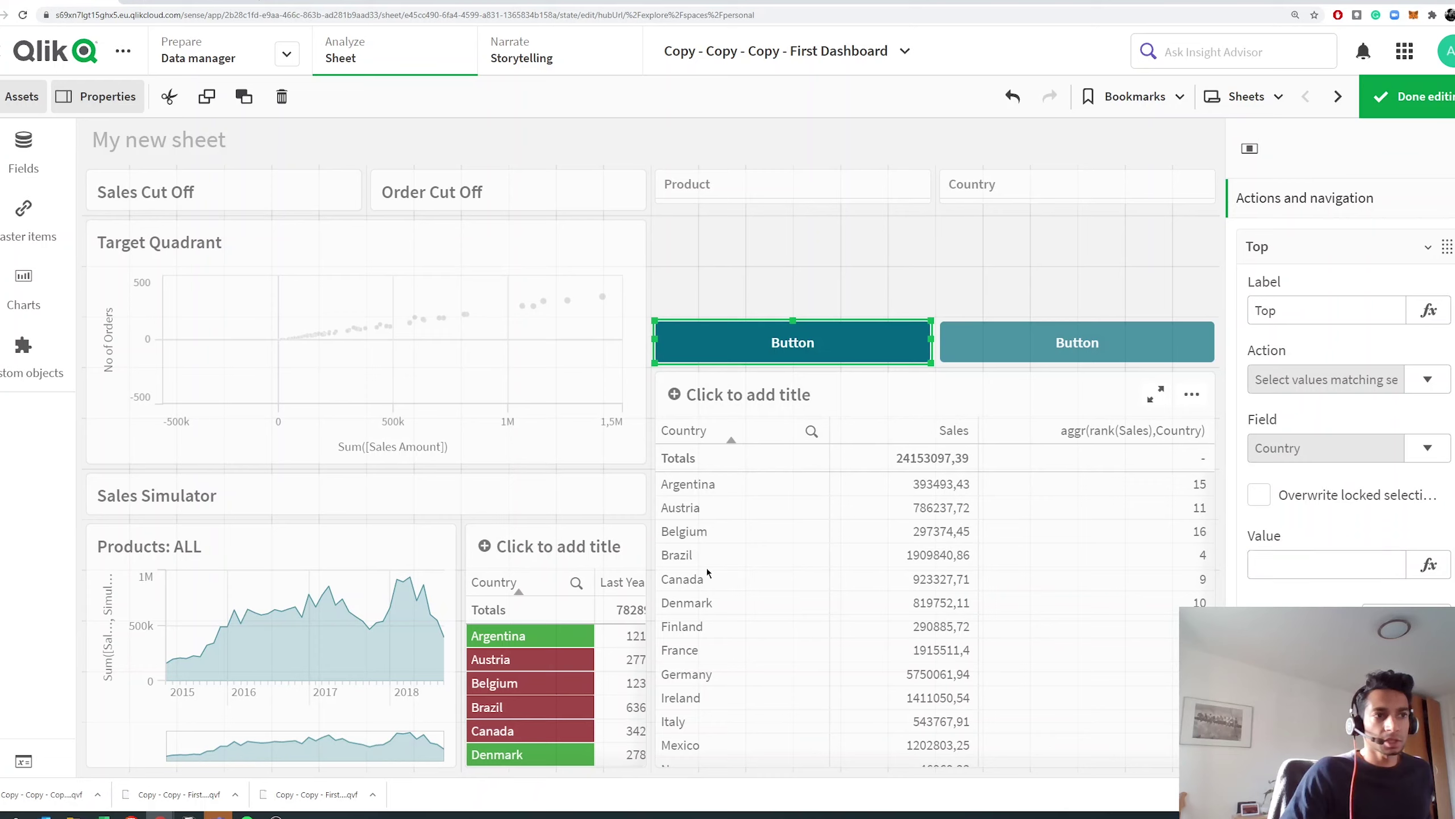
left_click(1416, 559)
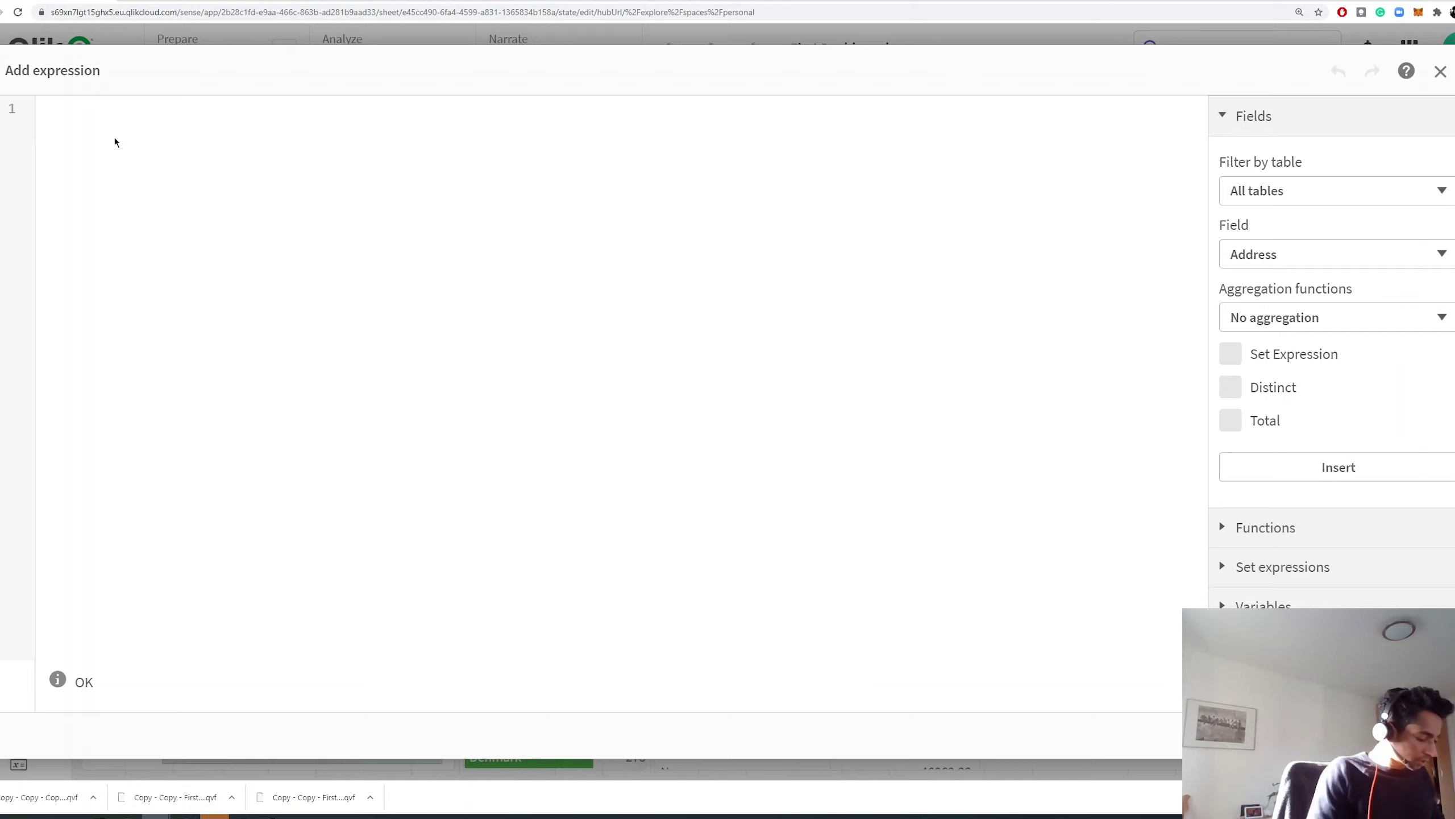
type("rank")
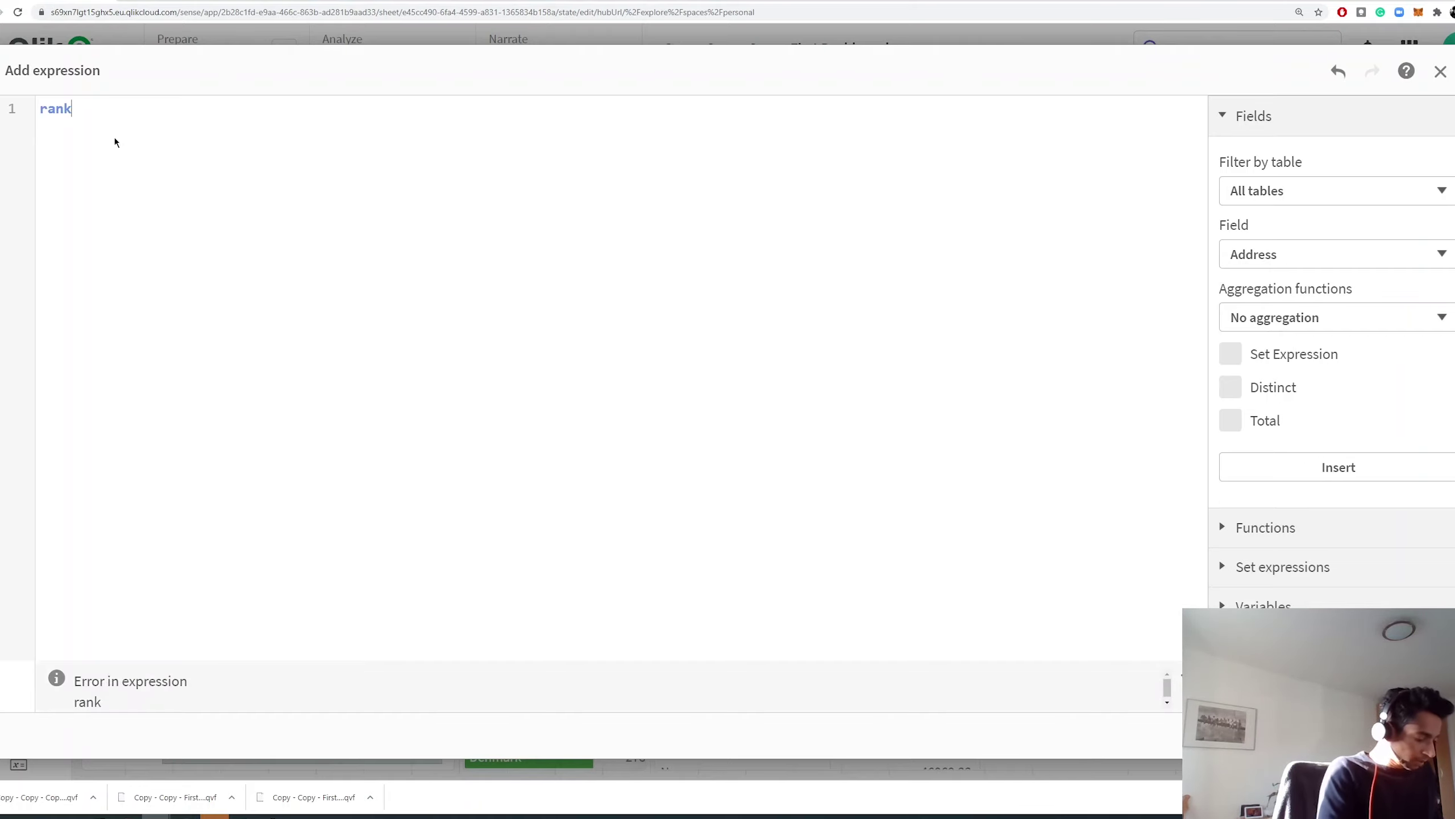
type("(")
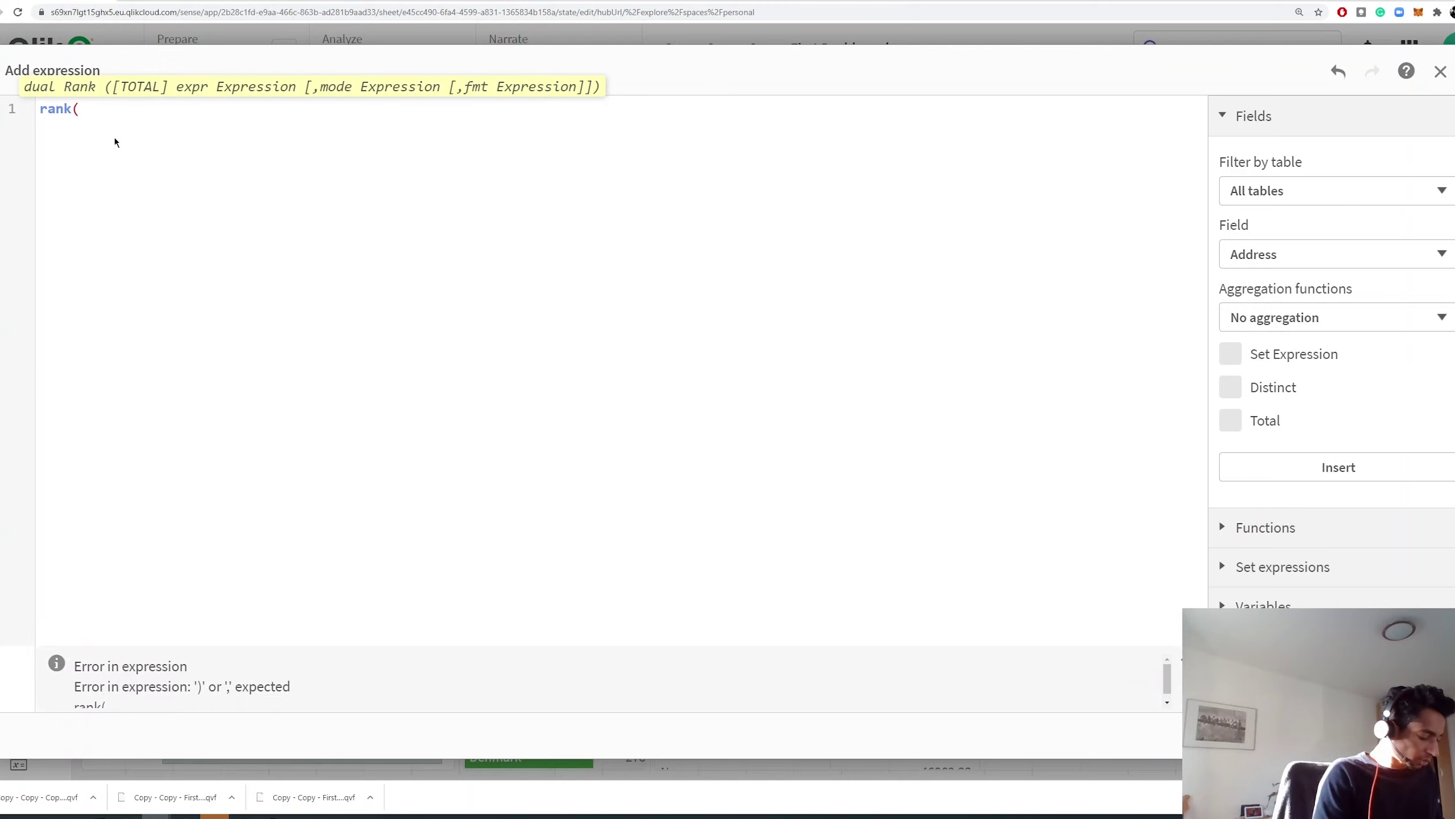
type("sunm(sales")
key("Down")
key("Return")
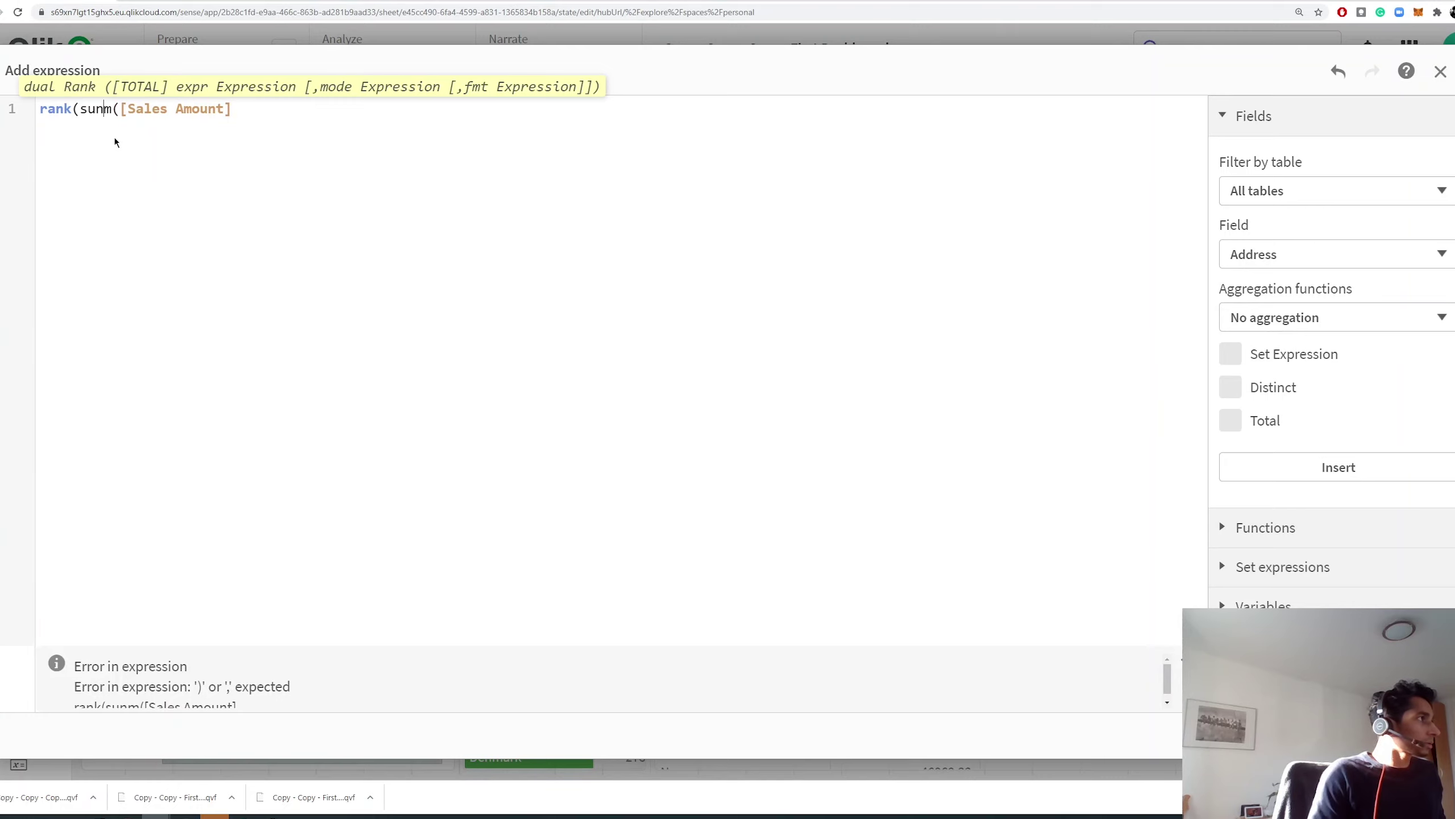
key("Left")
key("BackSpace")
key("End")
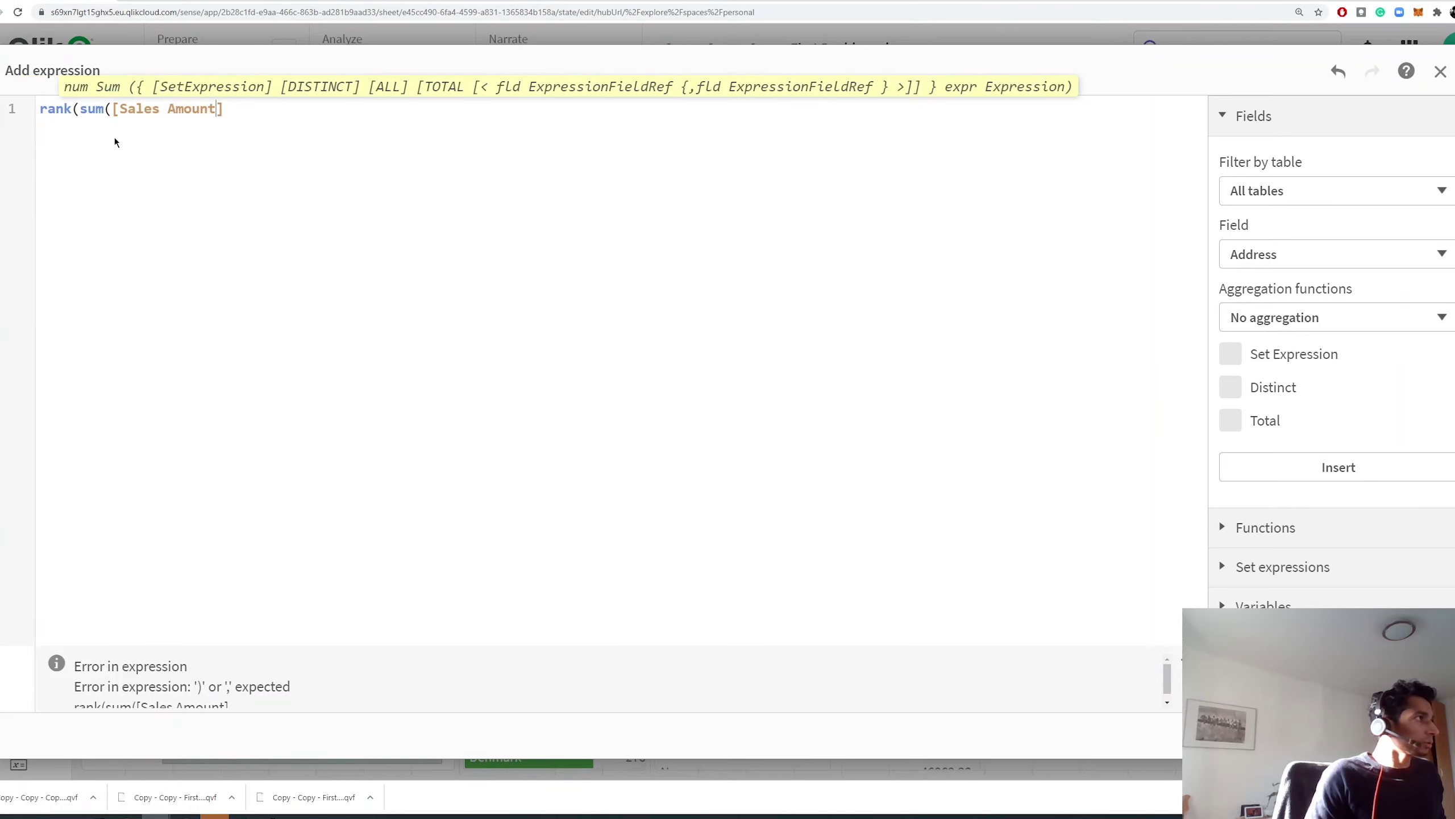
type(")")
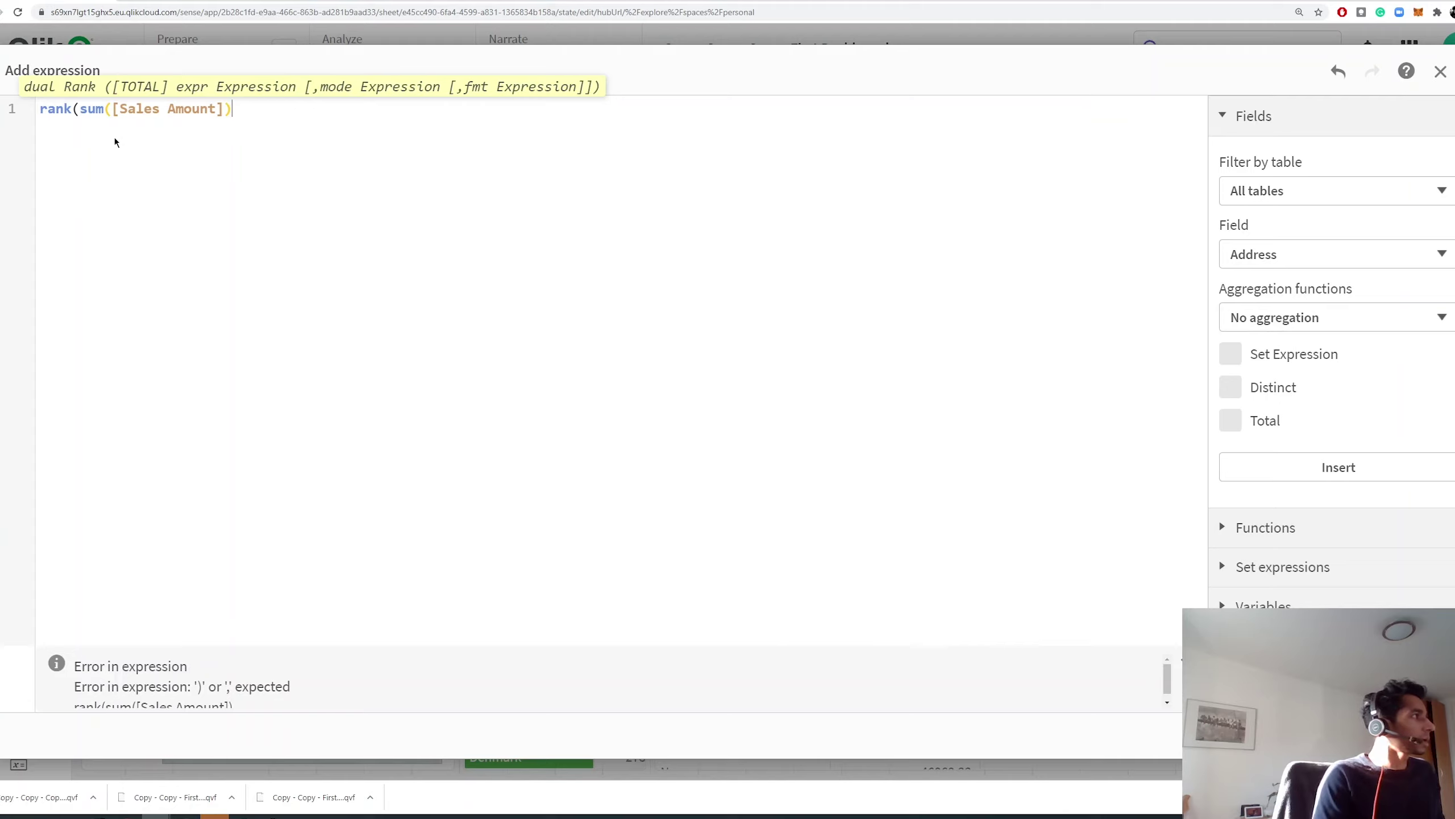
type(")")
Wrap the rank expression in an aggregation by country: aggr(rank(sum([Sales Amount])),Country).
key("Left")
key("Left")
key("Left")
key("Left")
key("Left")
key("Left")
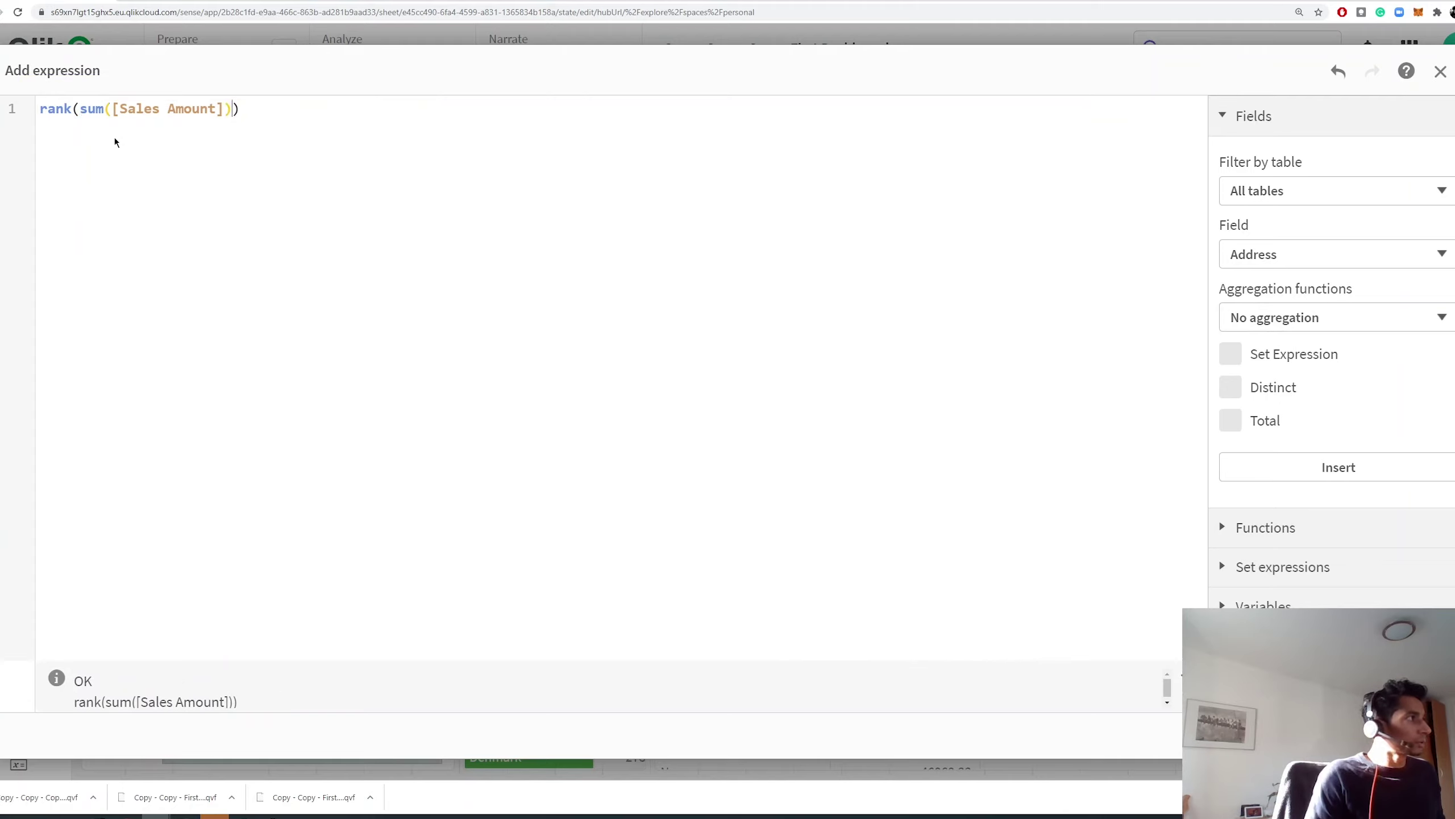
key("Home")
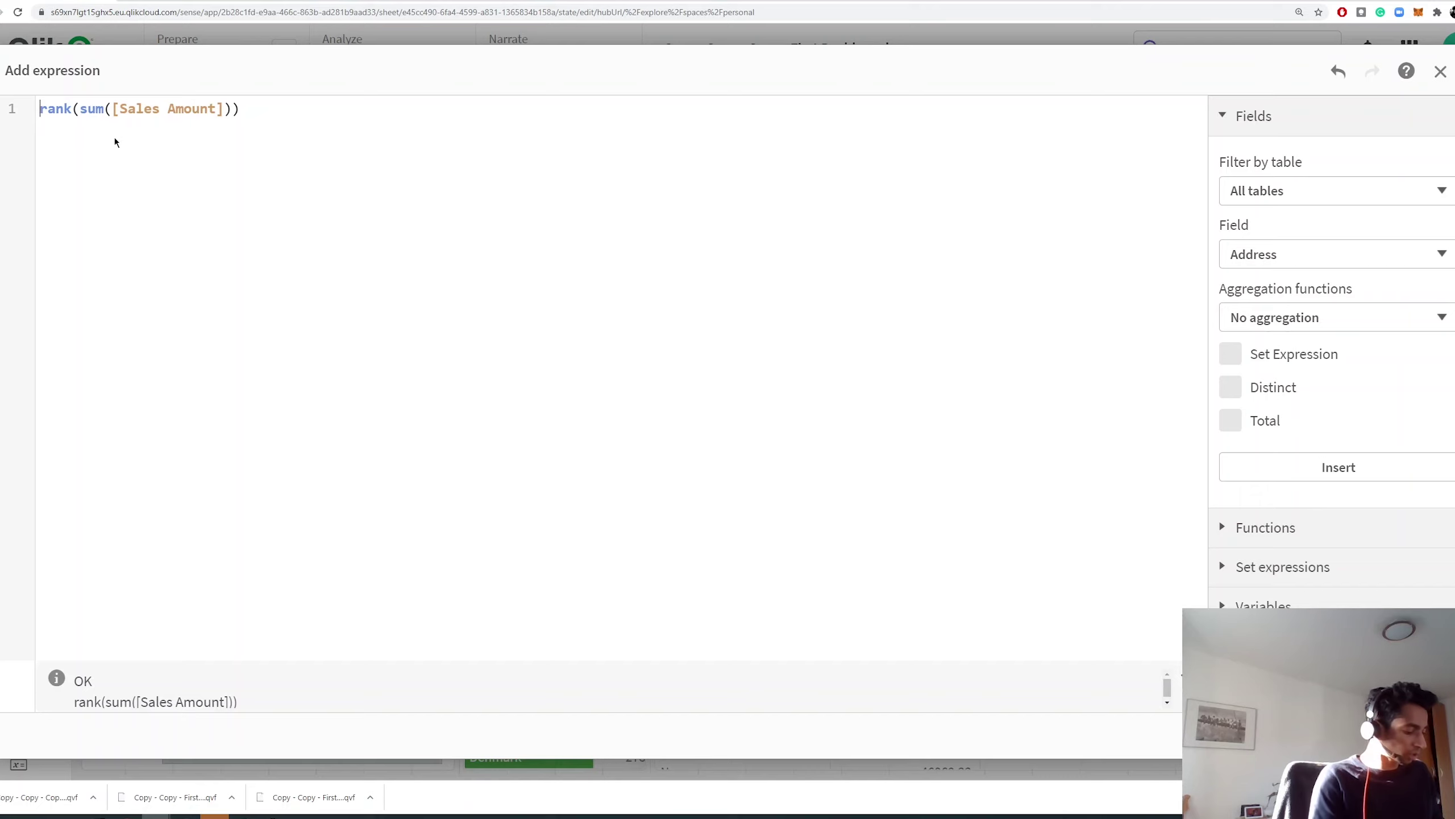
type("aggr")
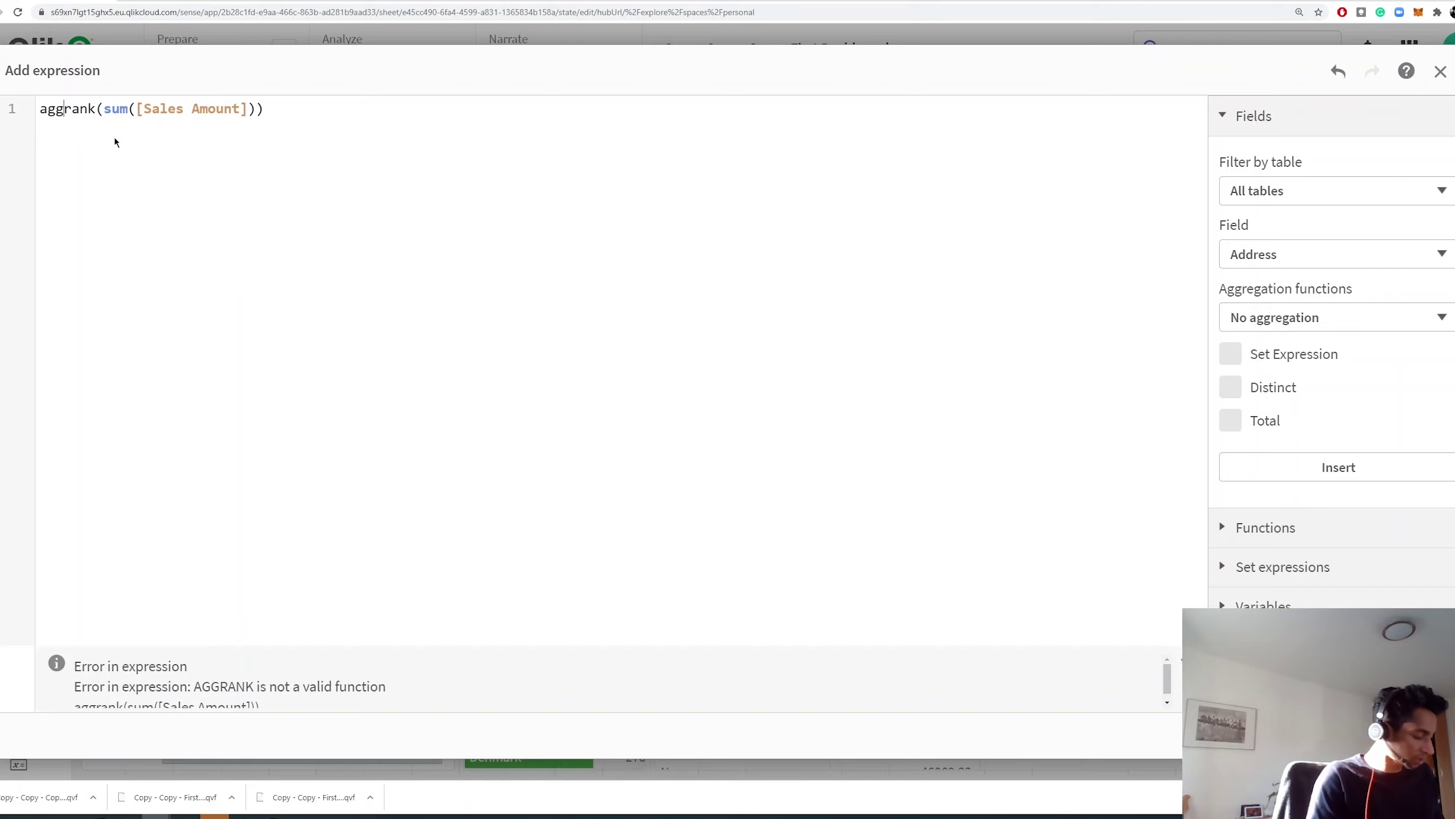
type("(")
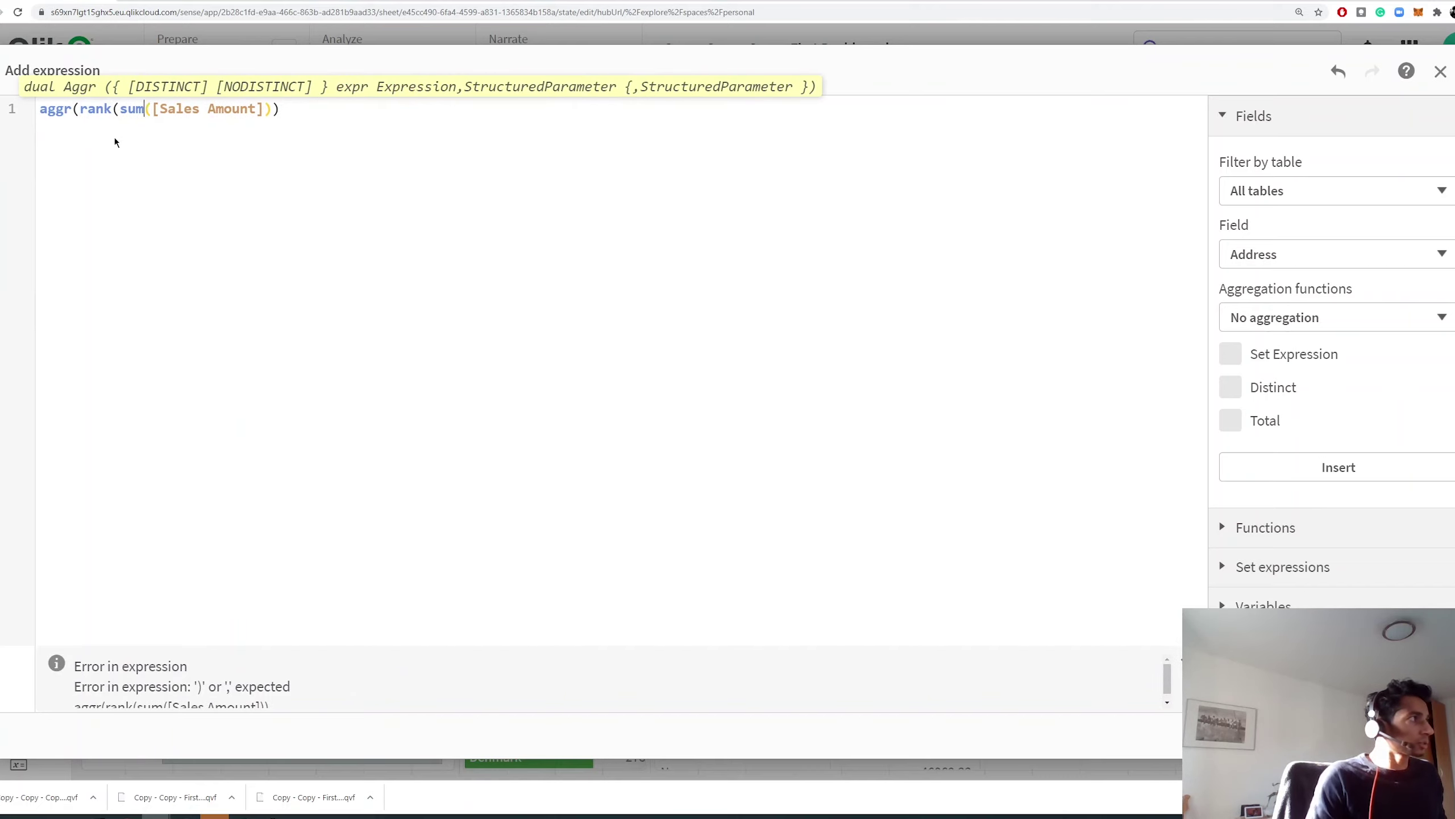
type(",")
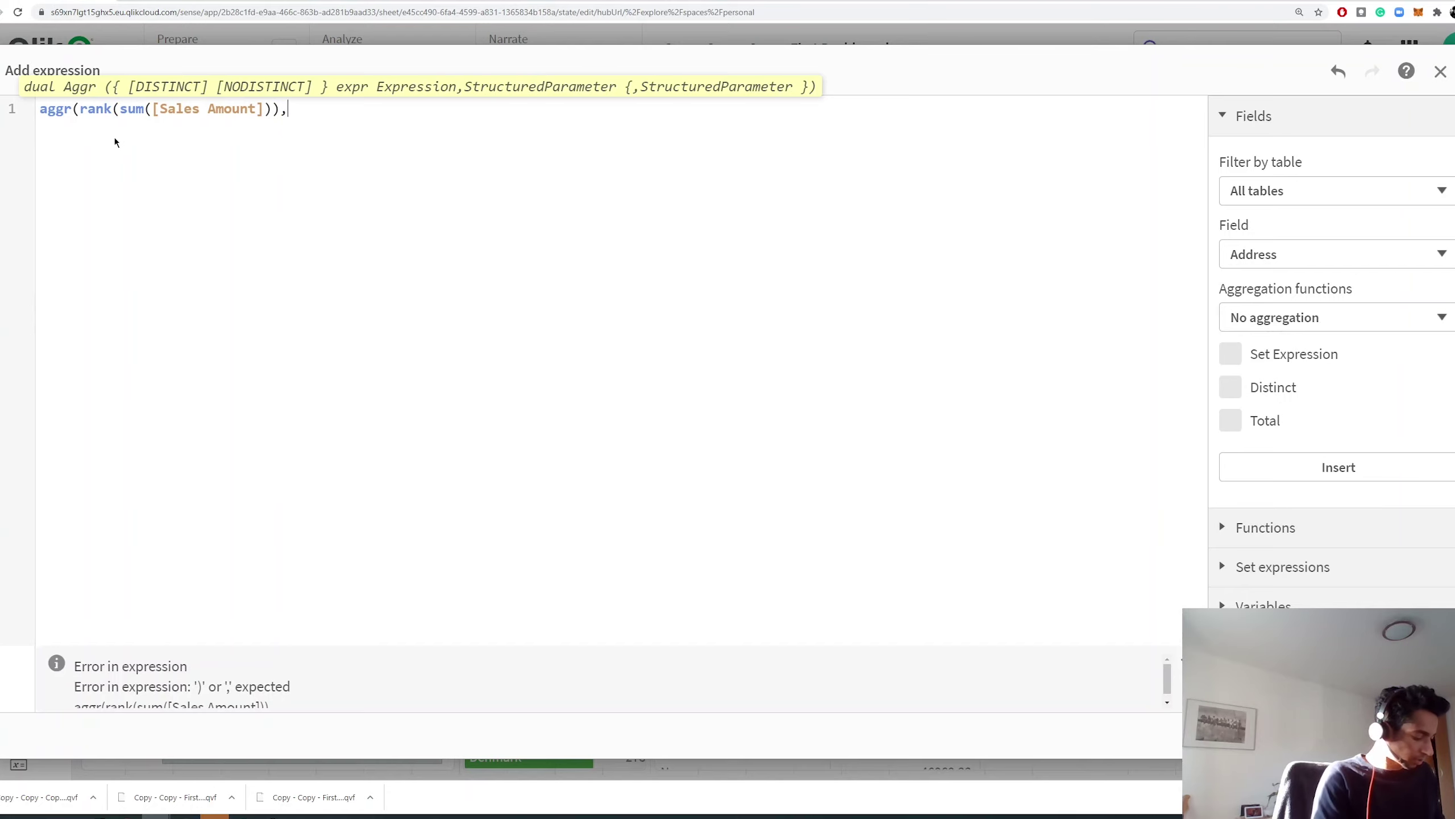
type("coun")
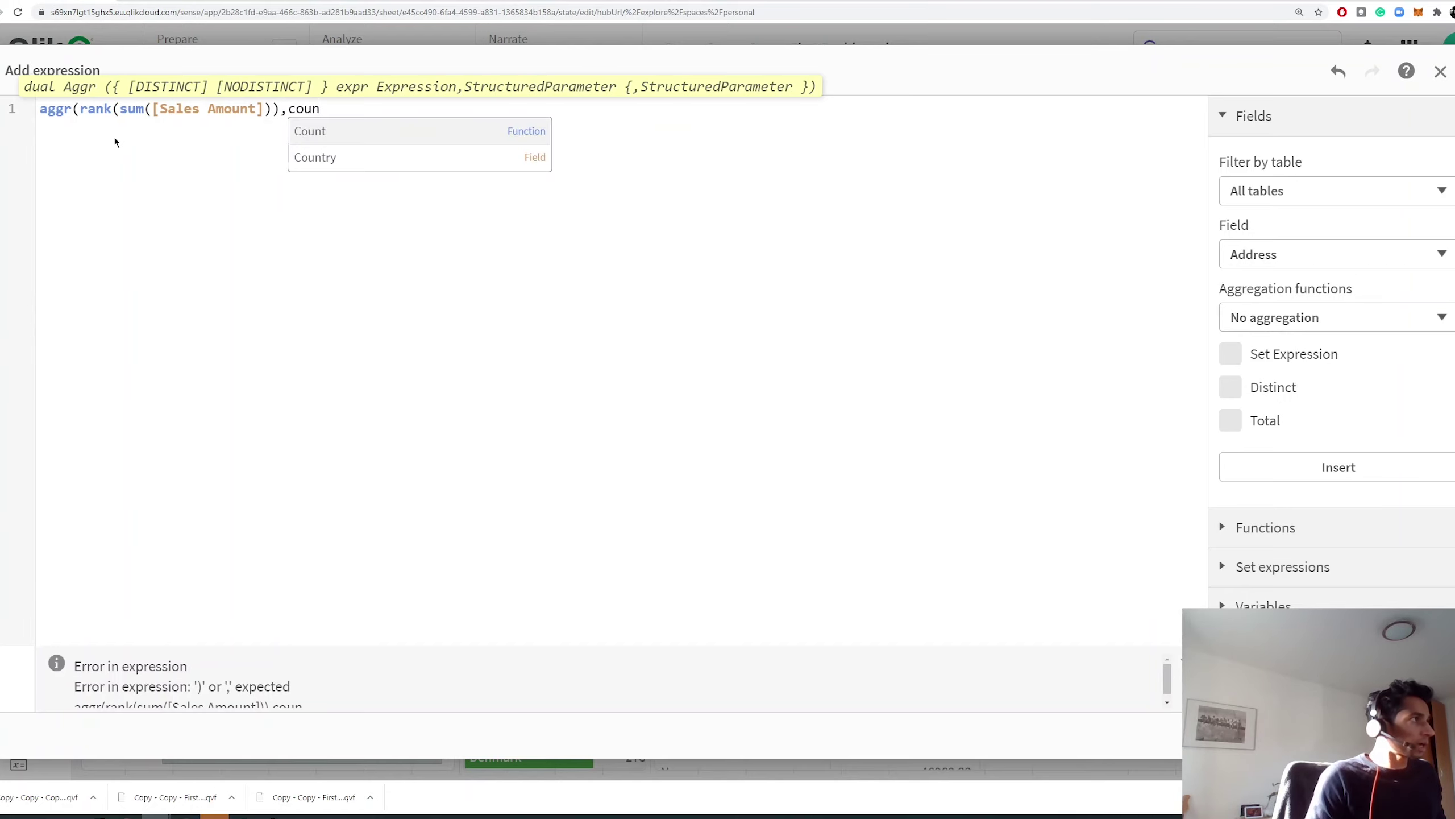
key("Down")
key("Return")
type(")")
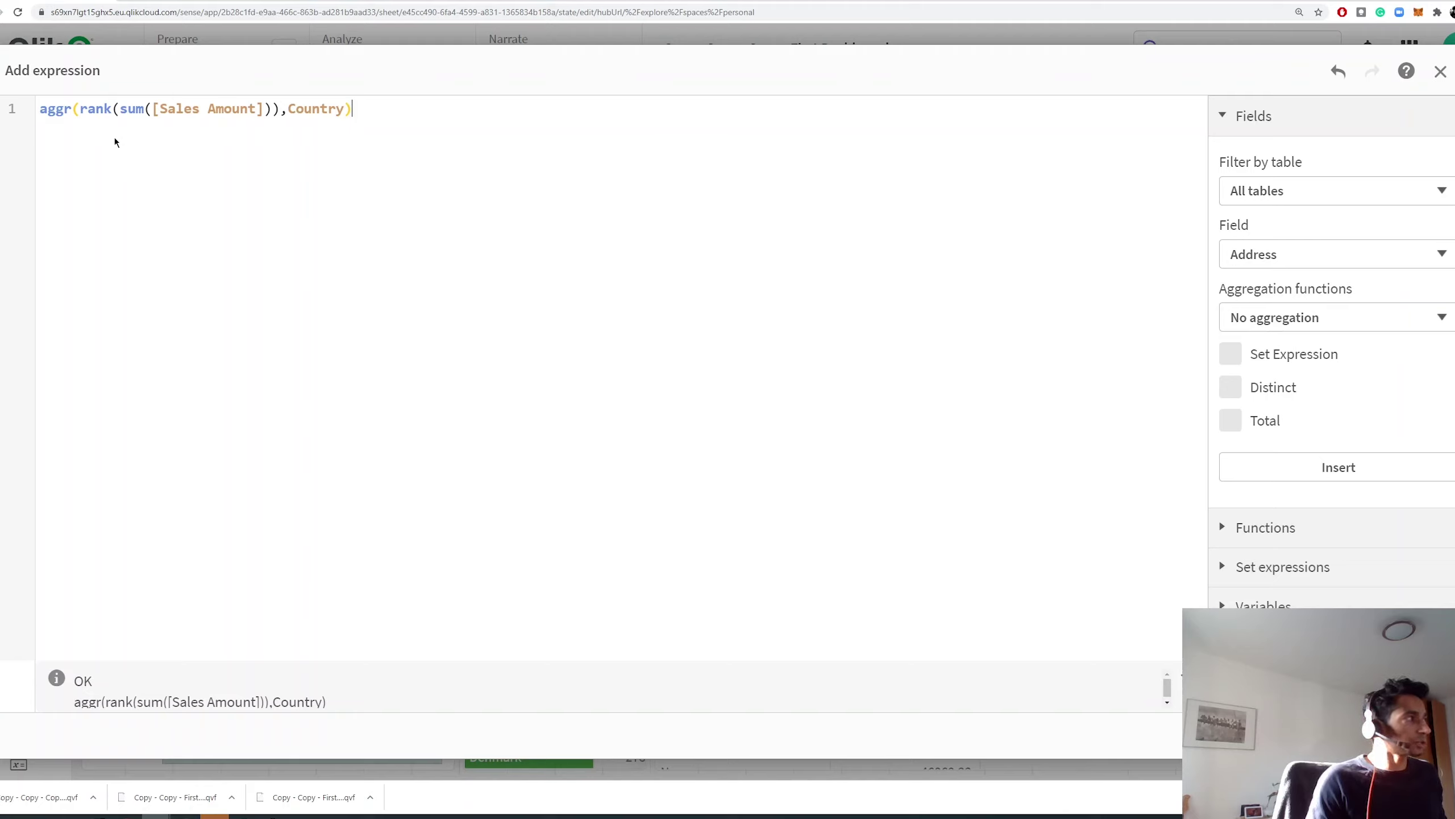
Insert if( in front of the aggr expression to start a condition around it.
key("Left")
key("Left")
key("Left")
key("Left")
key("Left")
key("Left")
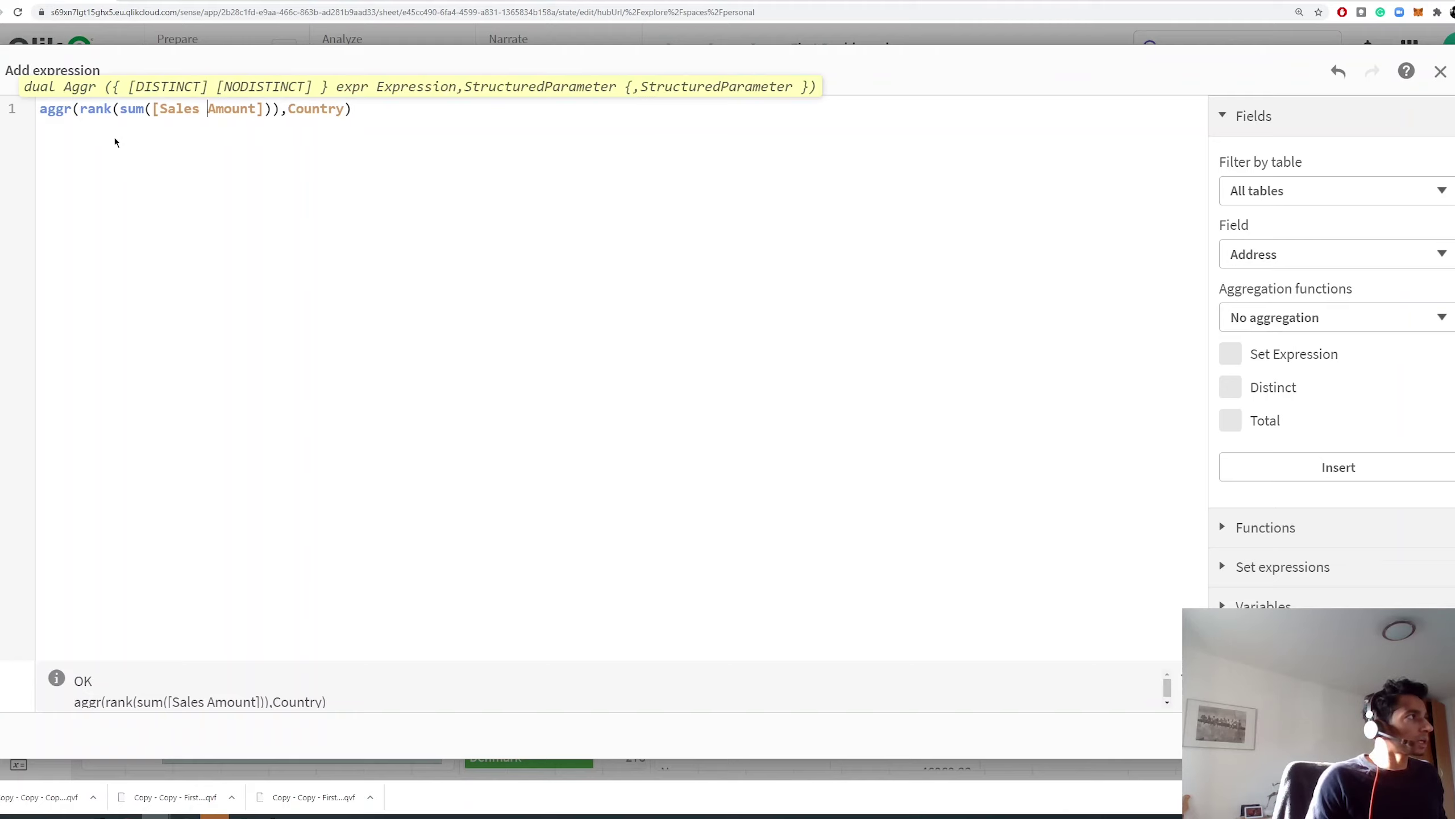
key("Left")
key("Left")
key("Left")
type("if(")
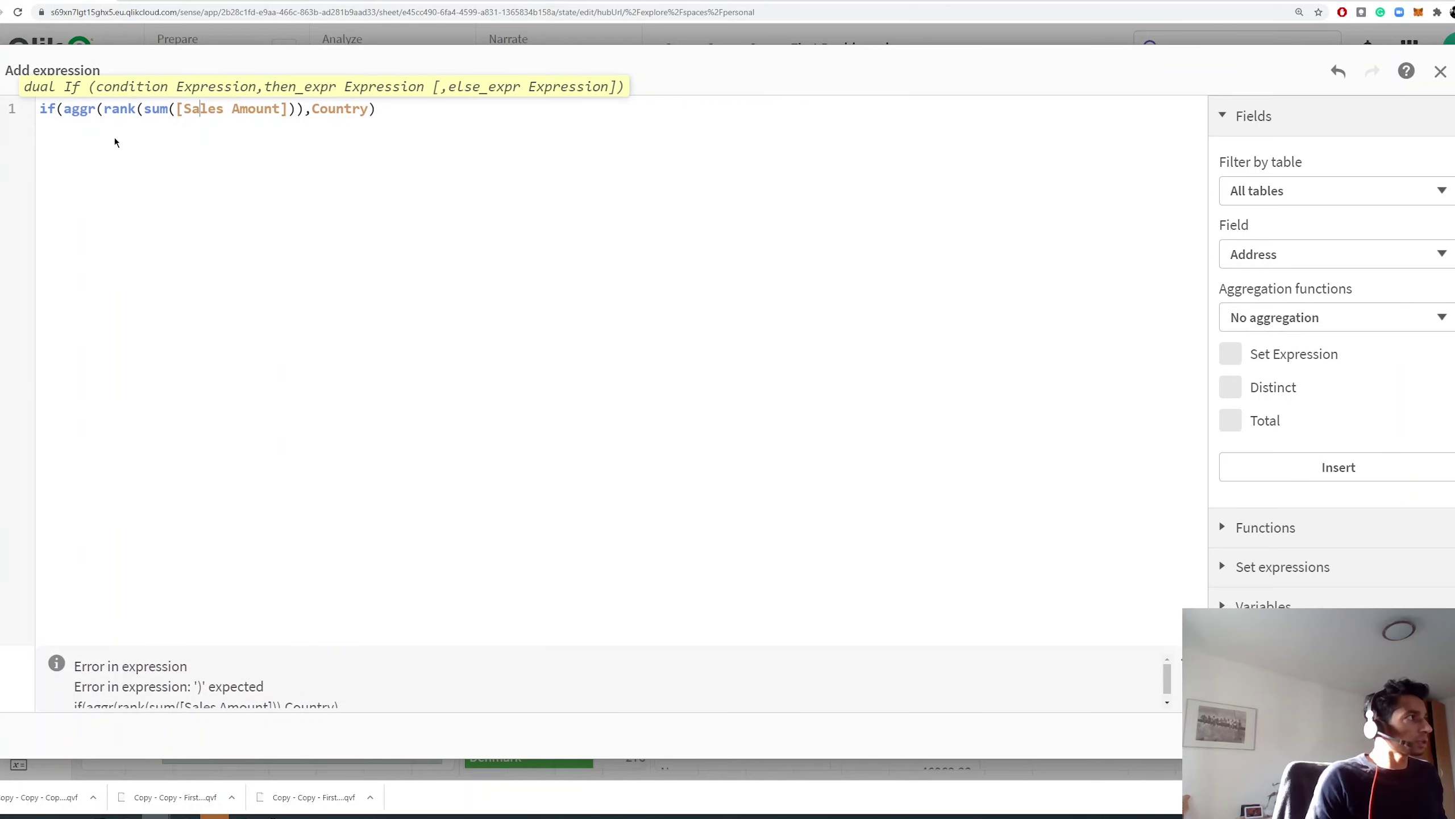
Complete the condition after the aggr expression with <= 5 and return Country, closing the if function.
key("Right")
key("Right")
key("Right")
key("Right")
key("Right")
key("Right")
key("Right")
key("Right")
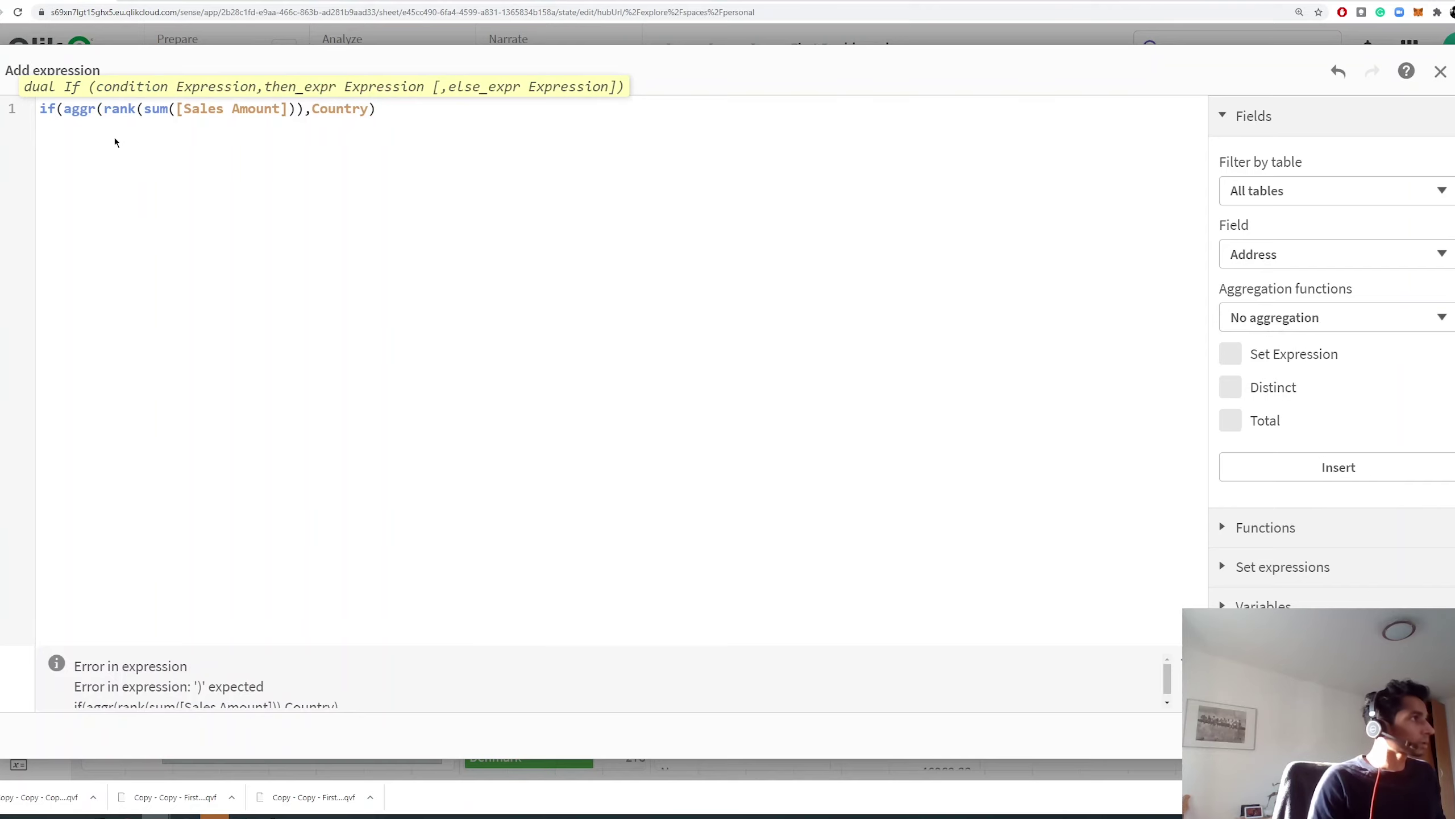
type(">")
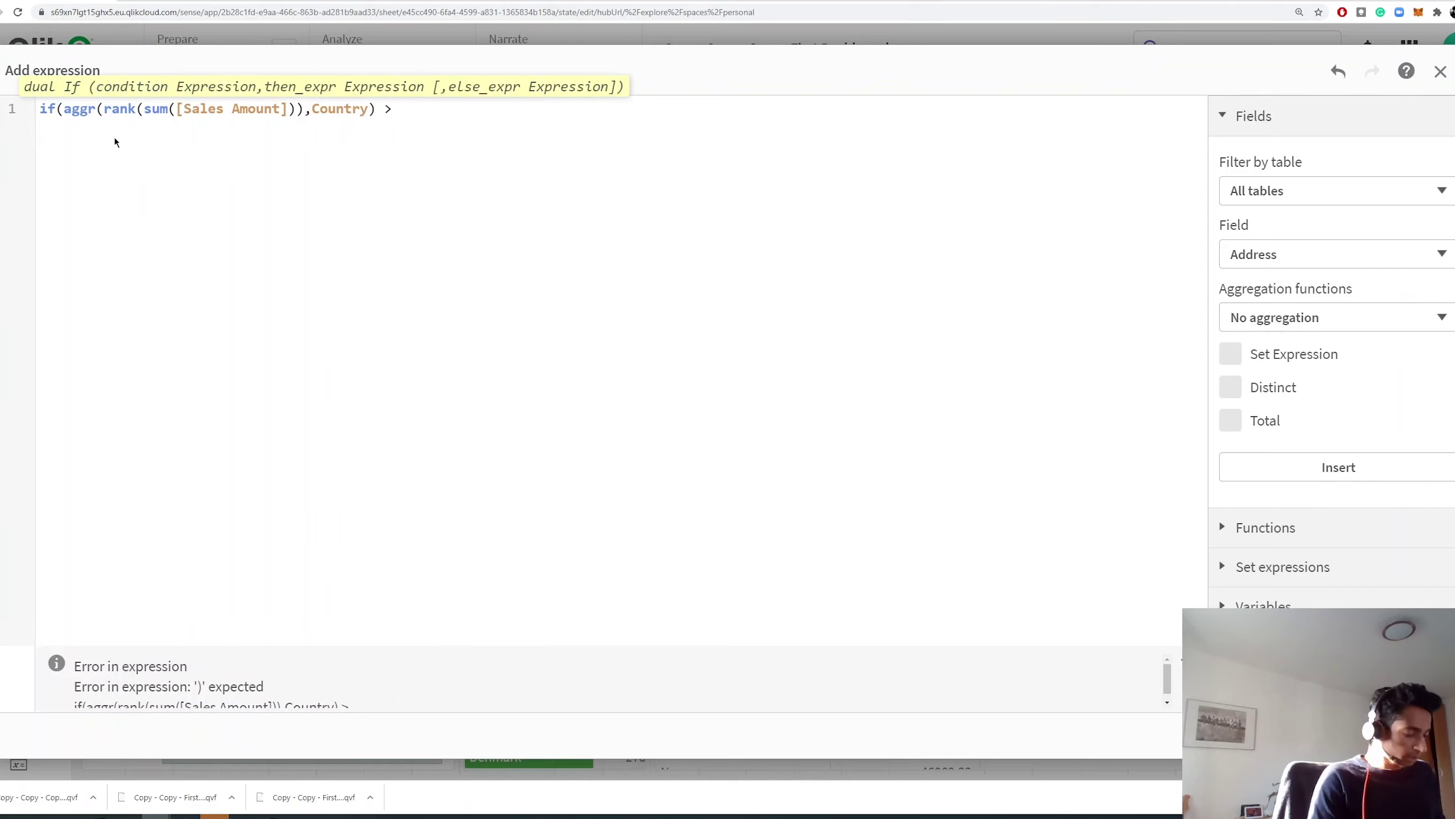
key("BackSpace")
type("<=")
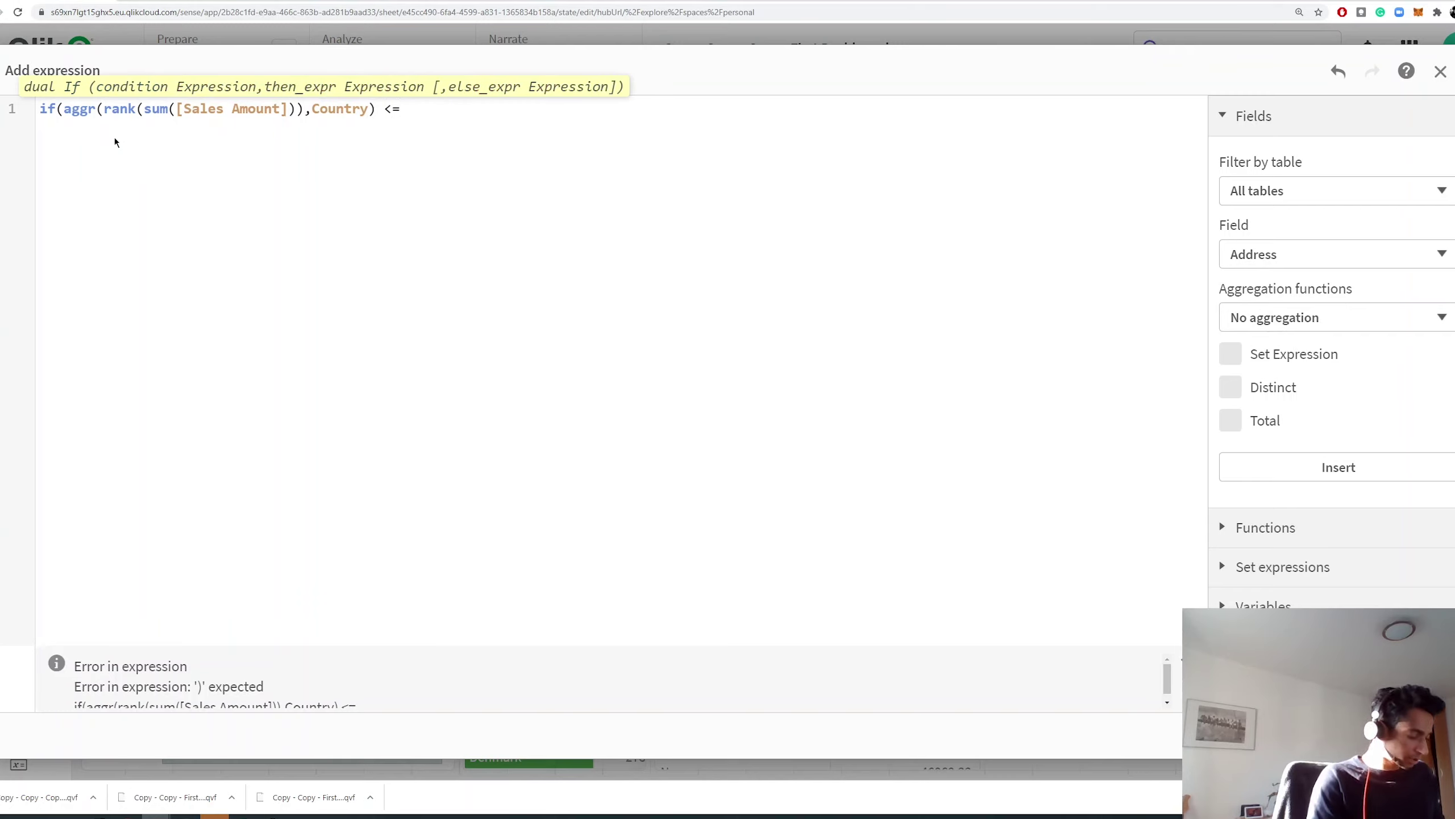
type(" 5,")
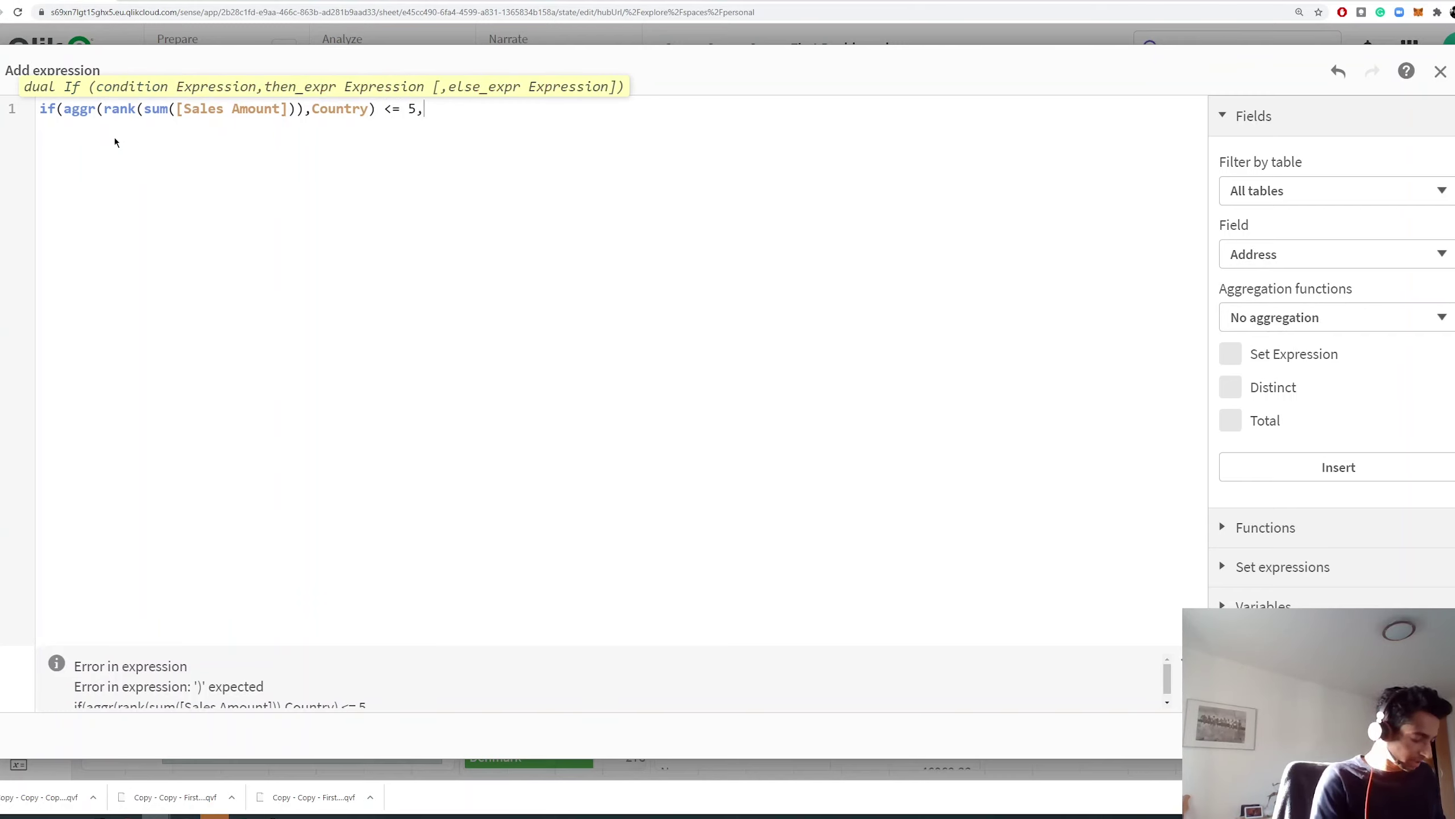
type("coun")
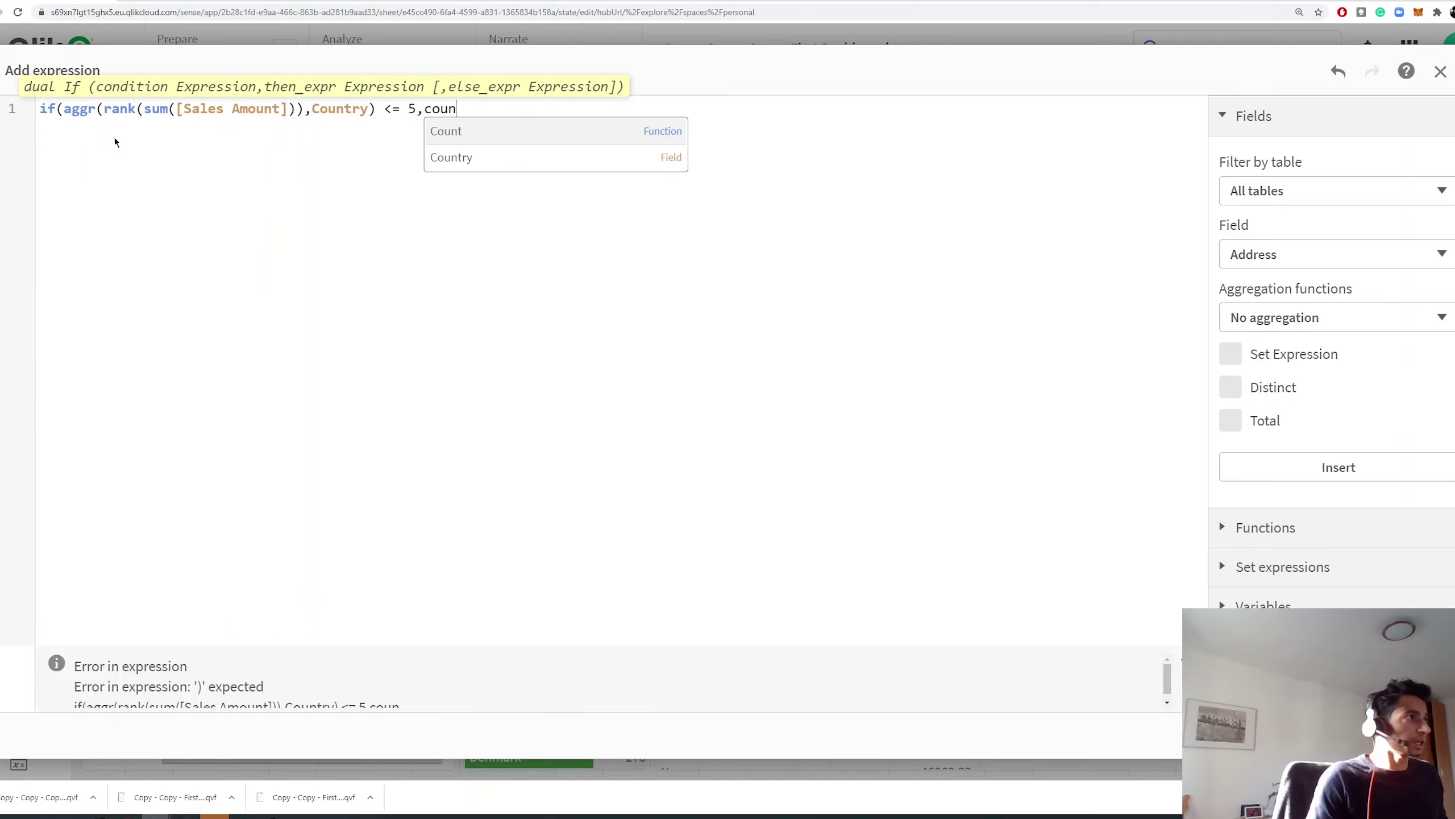
type("try)")
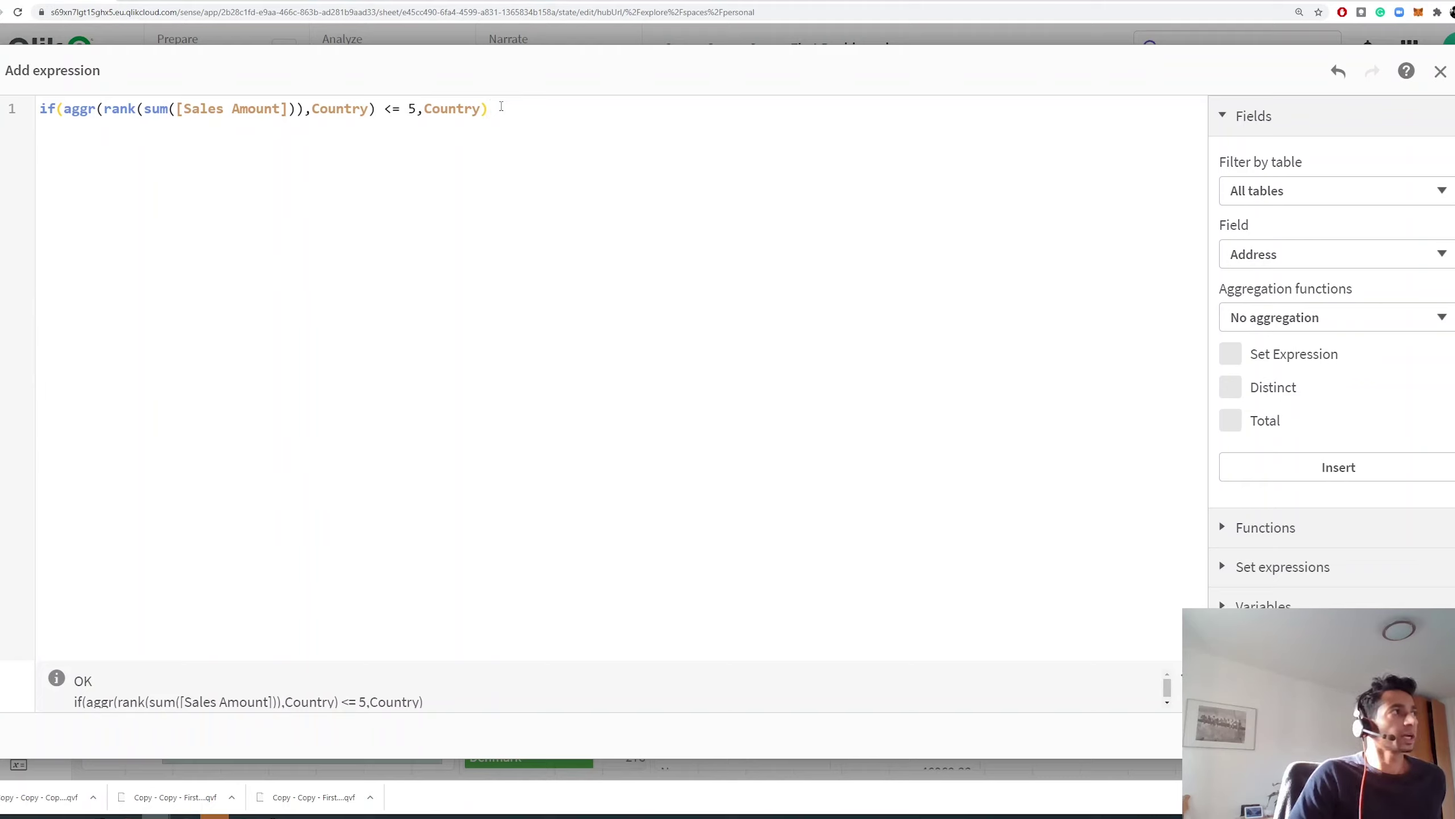
Add the sample list germany | USA | two lines below the expression and highlight its first pipe delimiter.
left_click(501, 106)
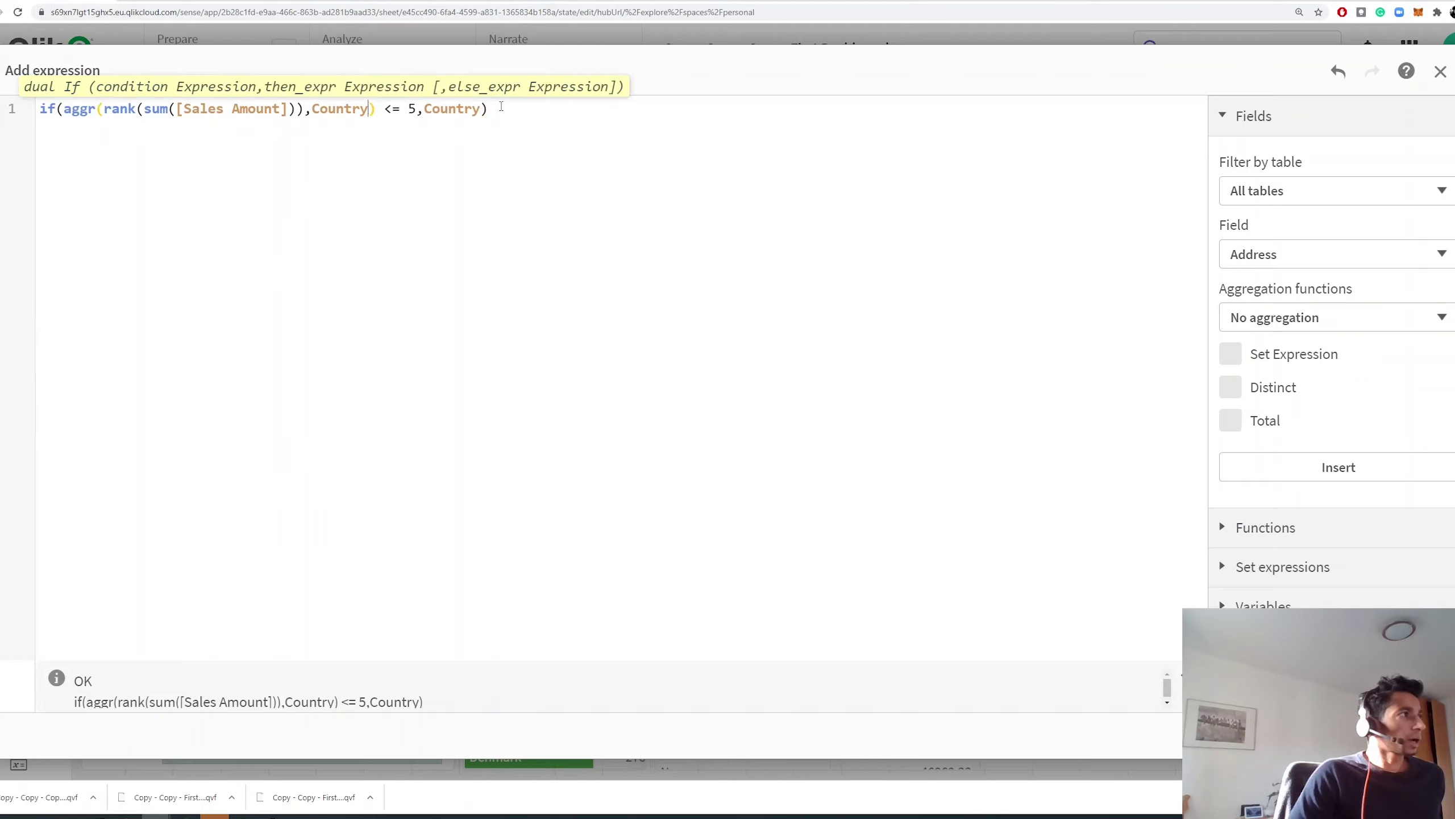
key("Return")
key("Return")
type("germany")
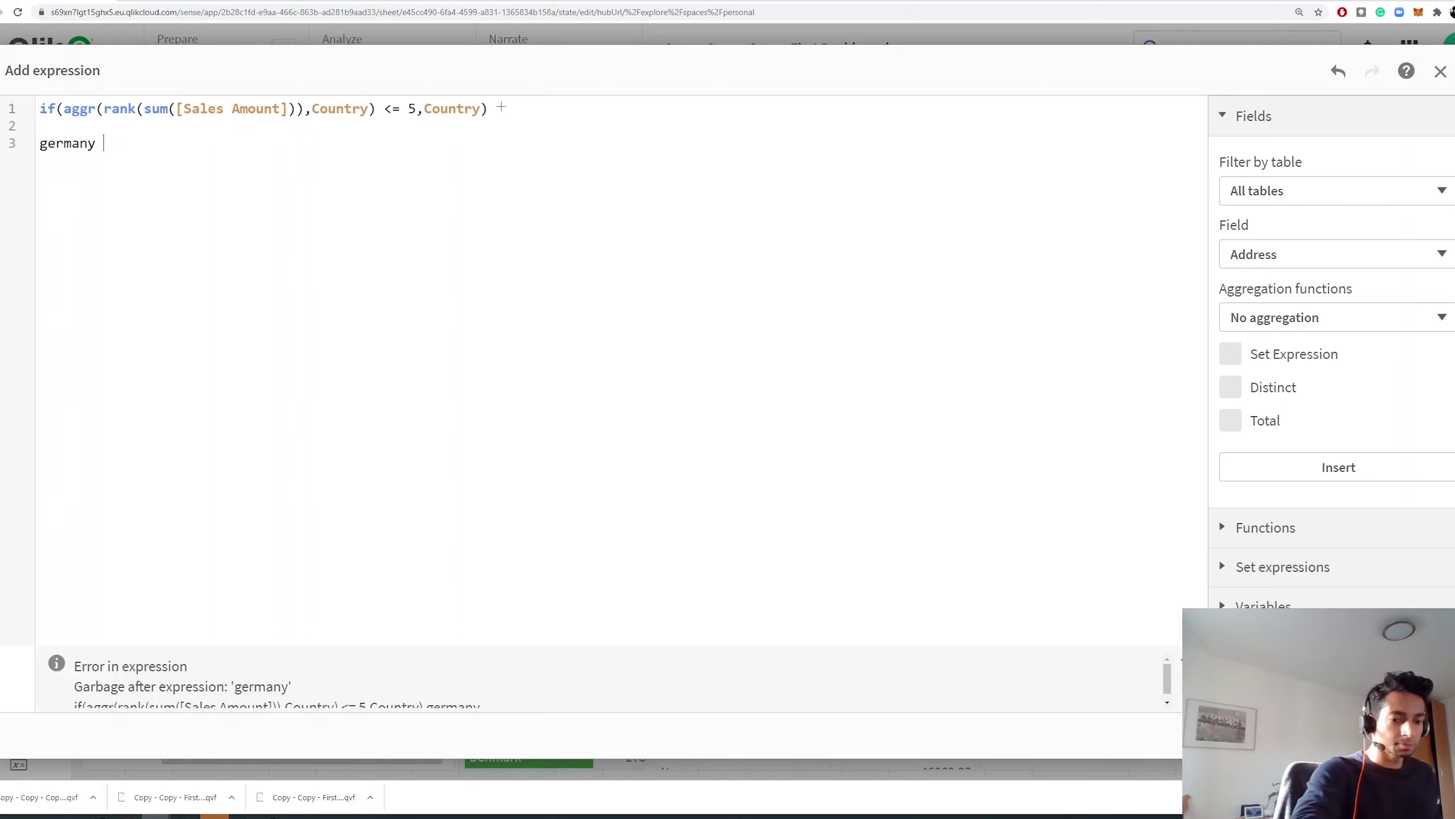
type("| USA |")
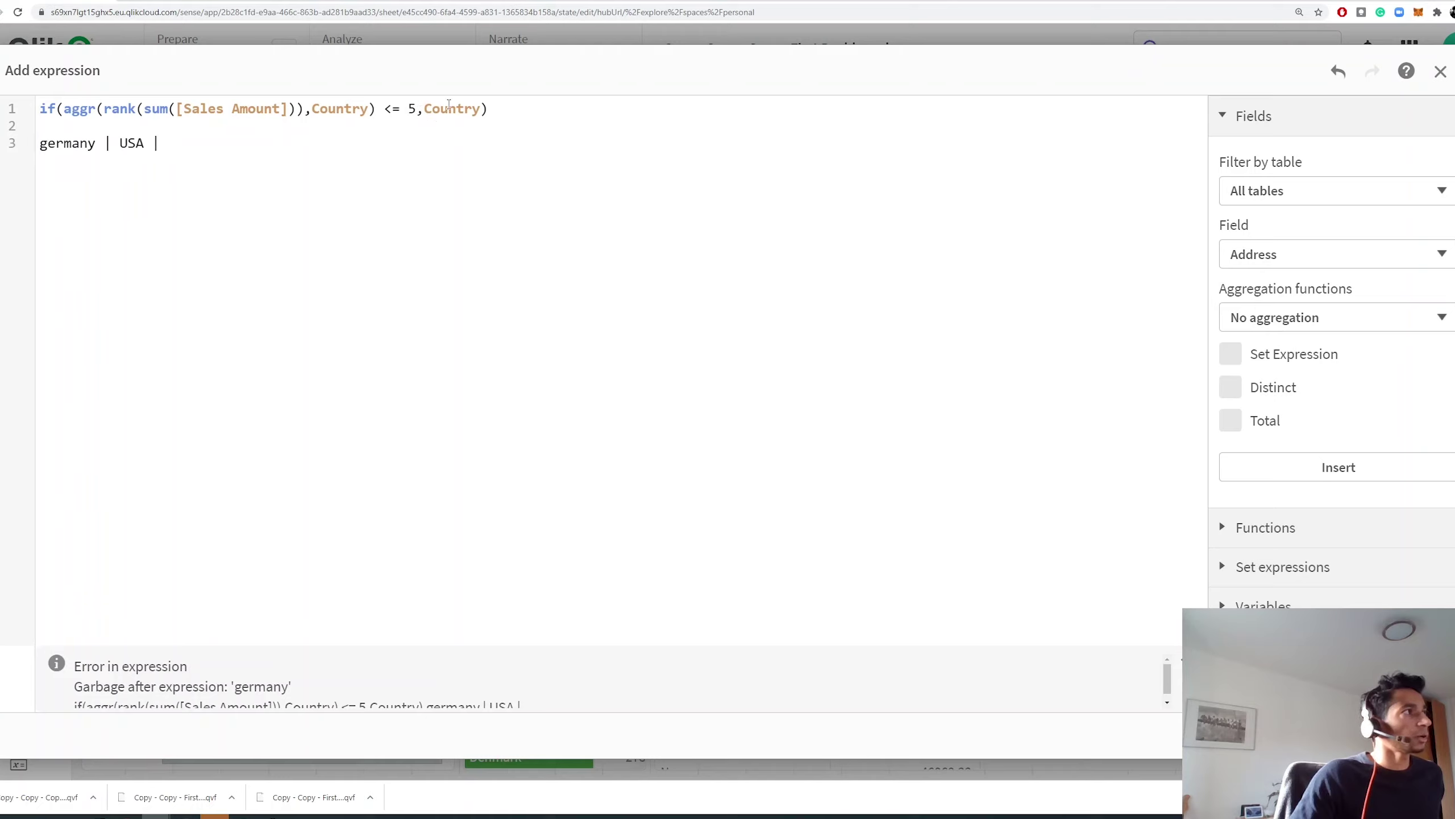
double_click(108, 143)
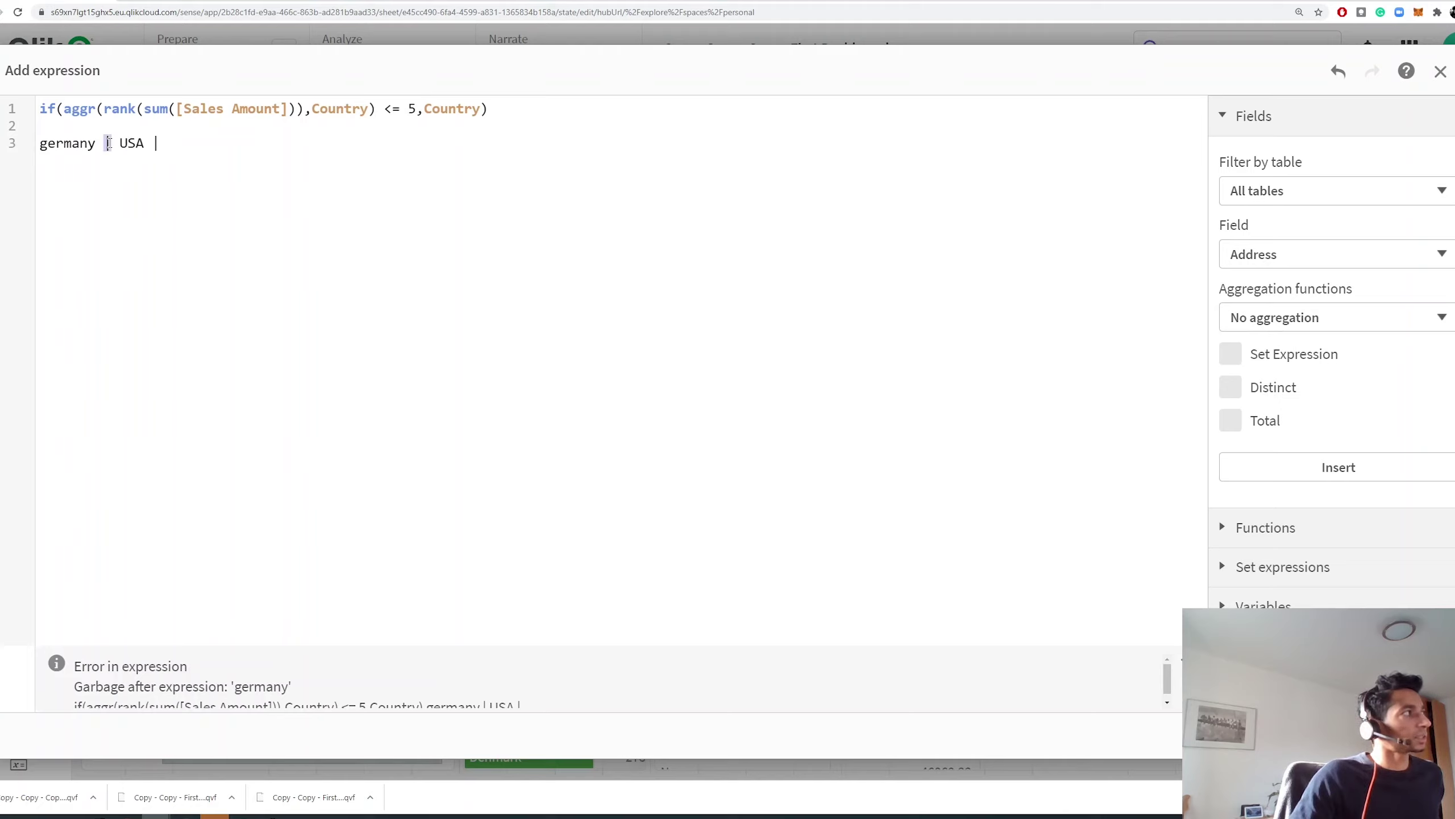
Wrap the whole if expression in a concat function that uses '|' as the delimiter.
left_click(40, 109)
type("concat ")
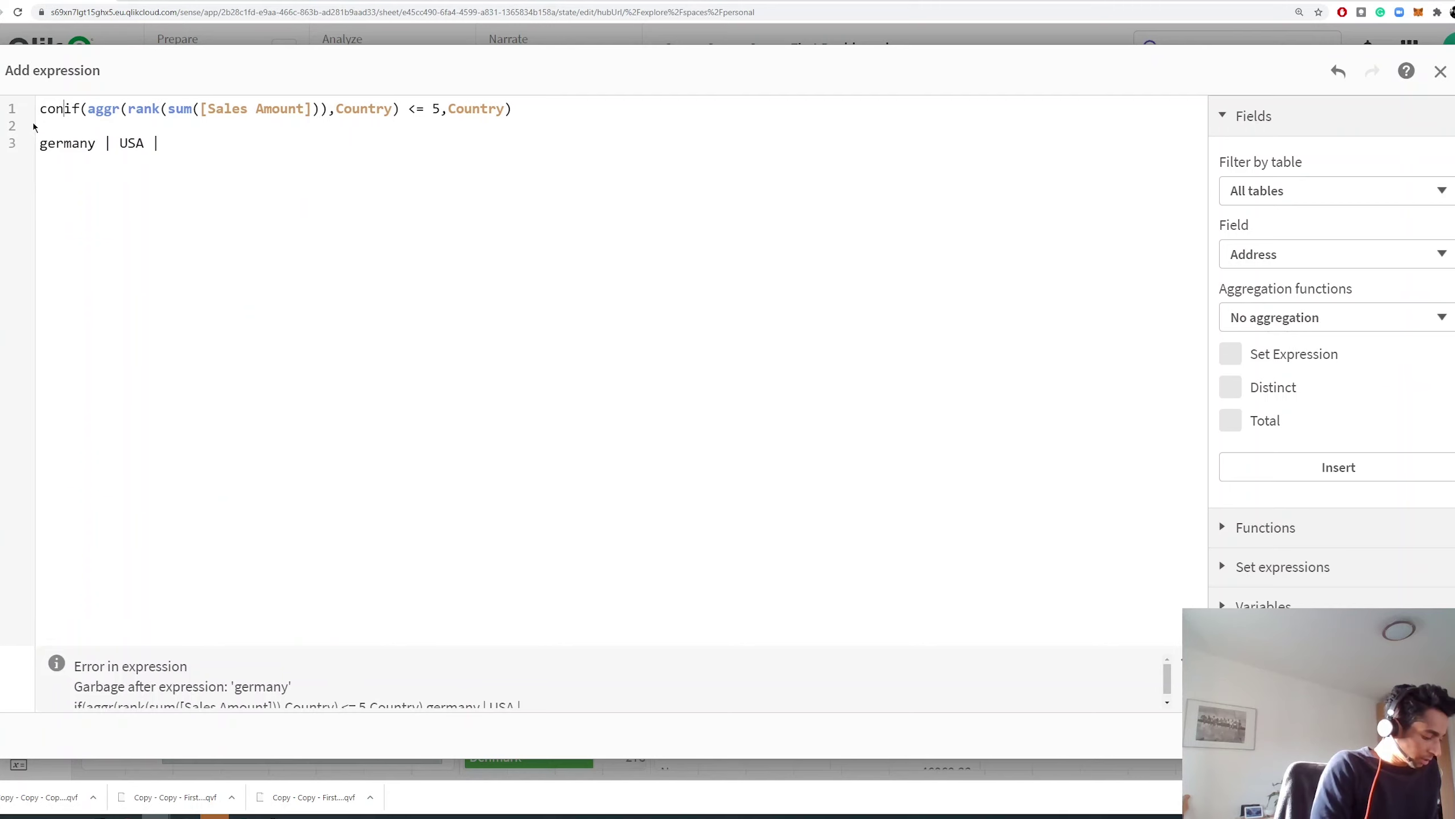
type("(")
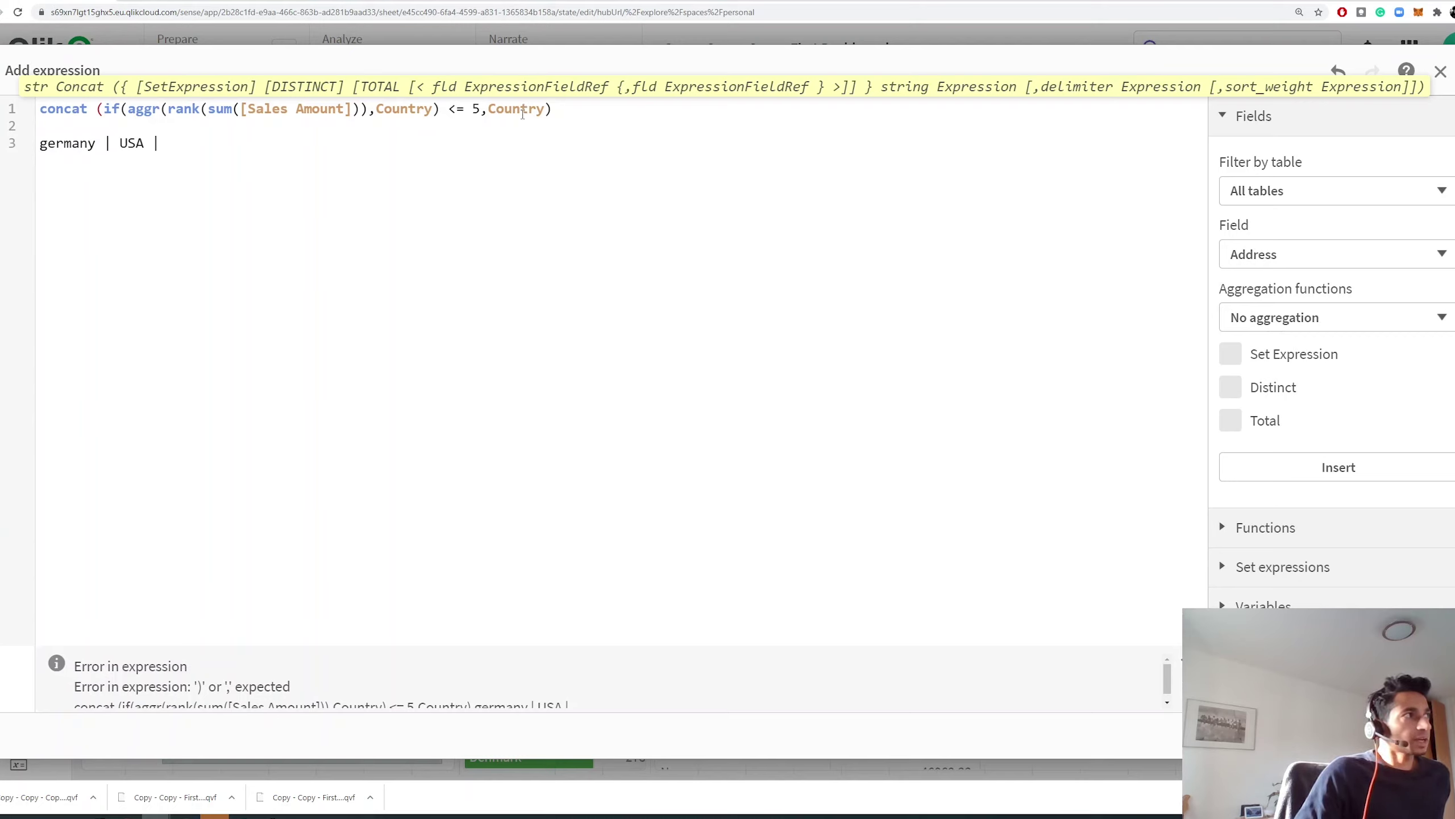
left_click(554, 110)
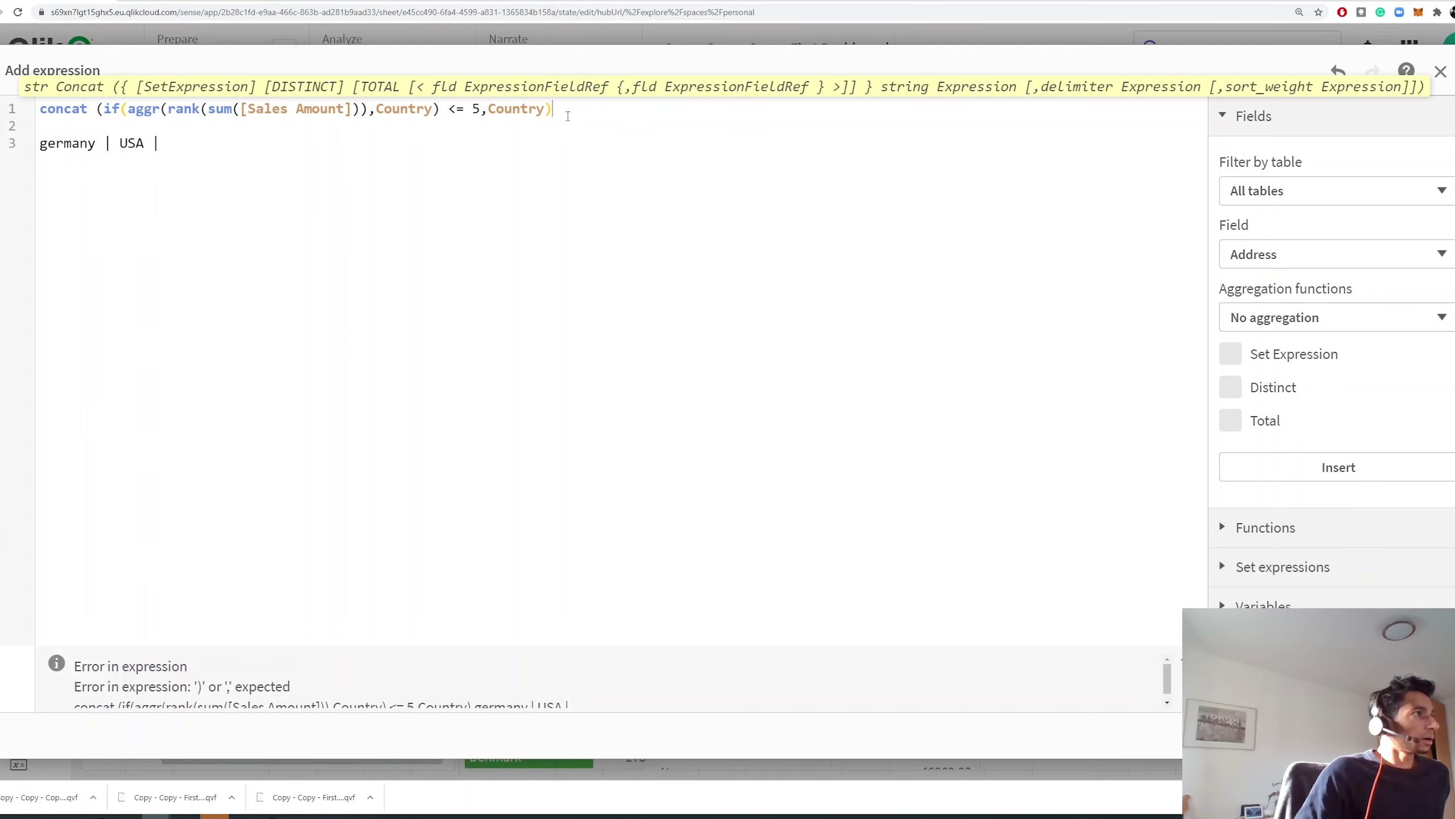
type(", ")
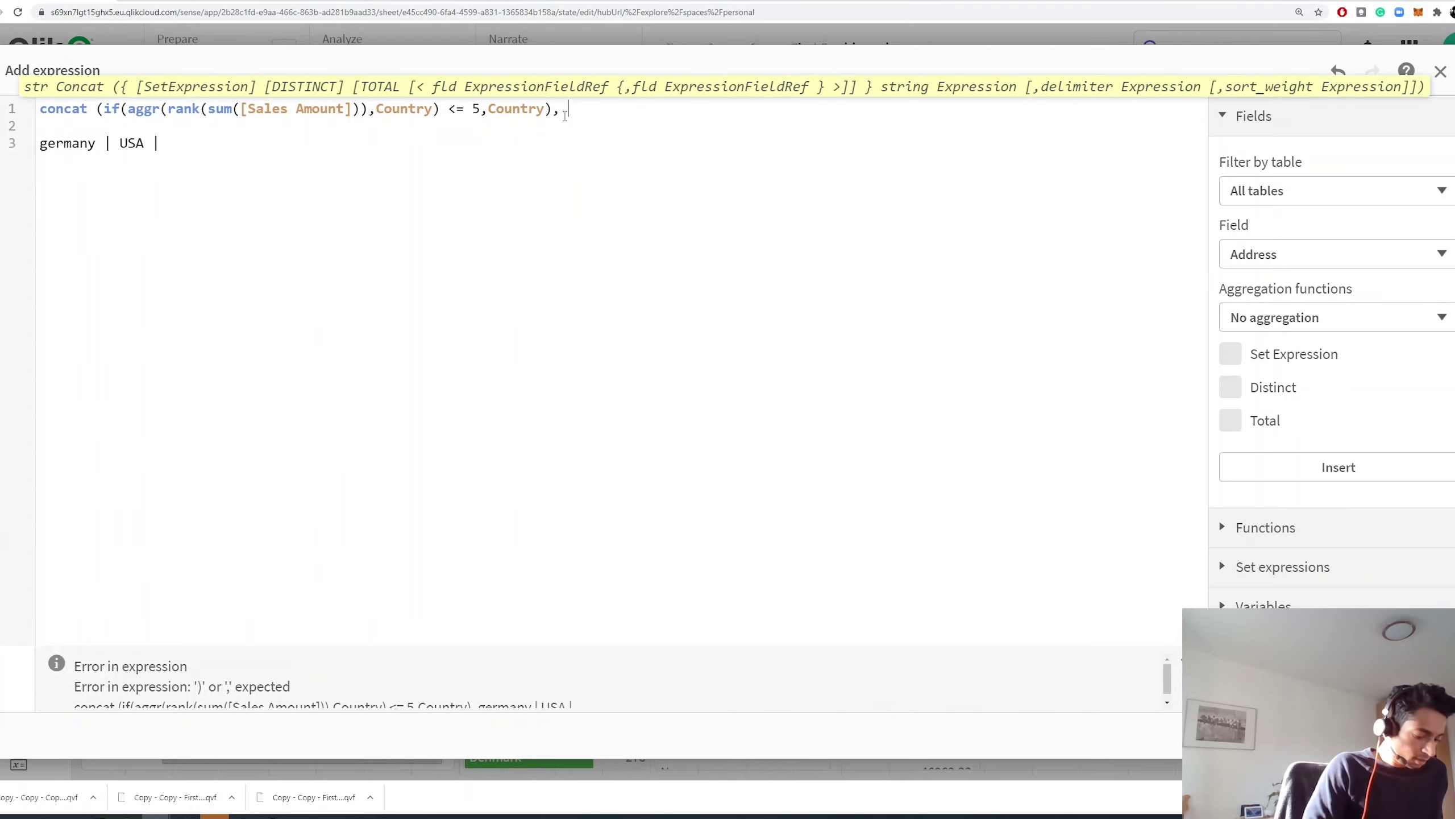
type("'")
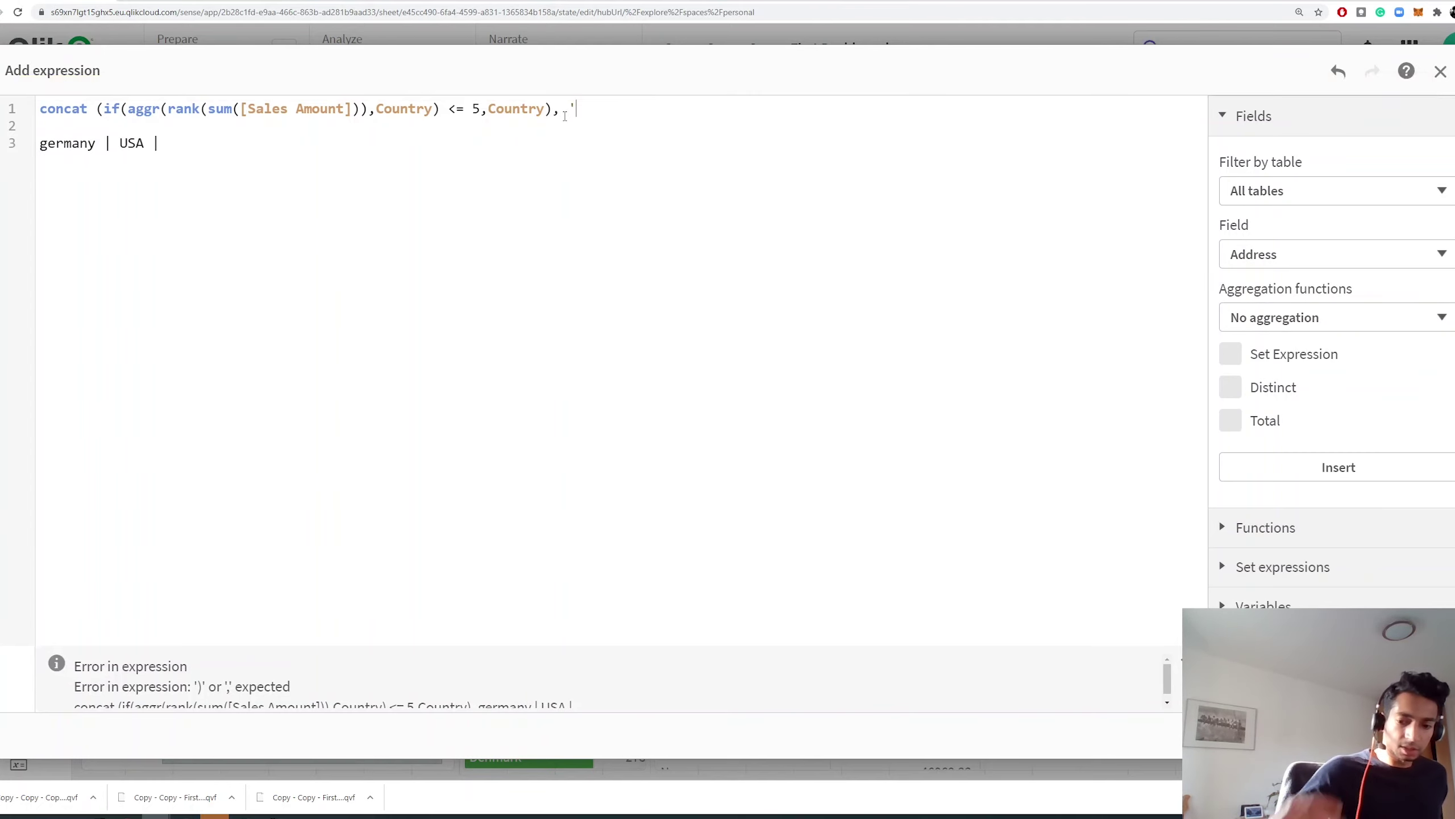
type("|'")
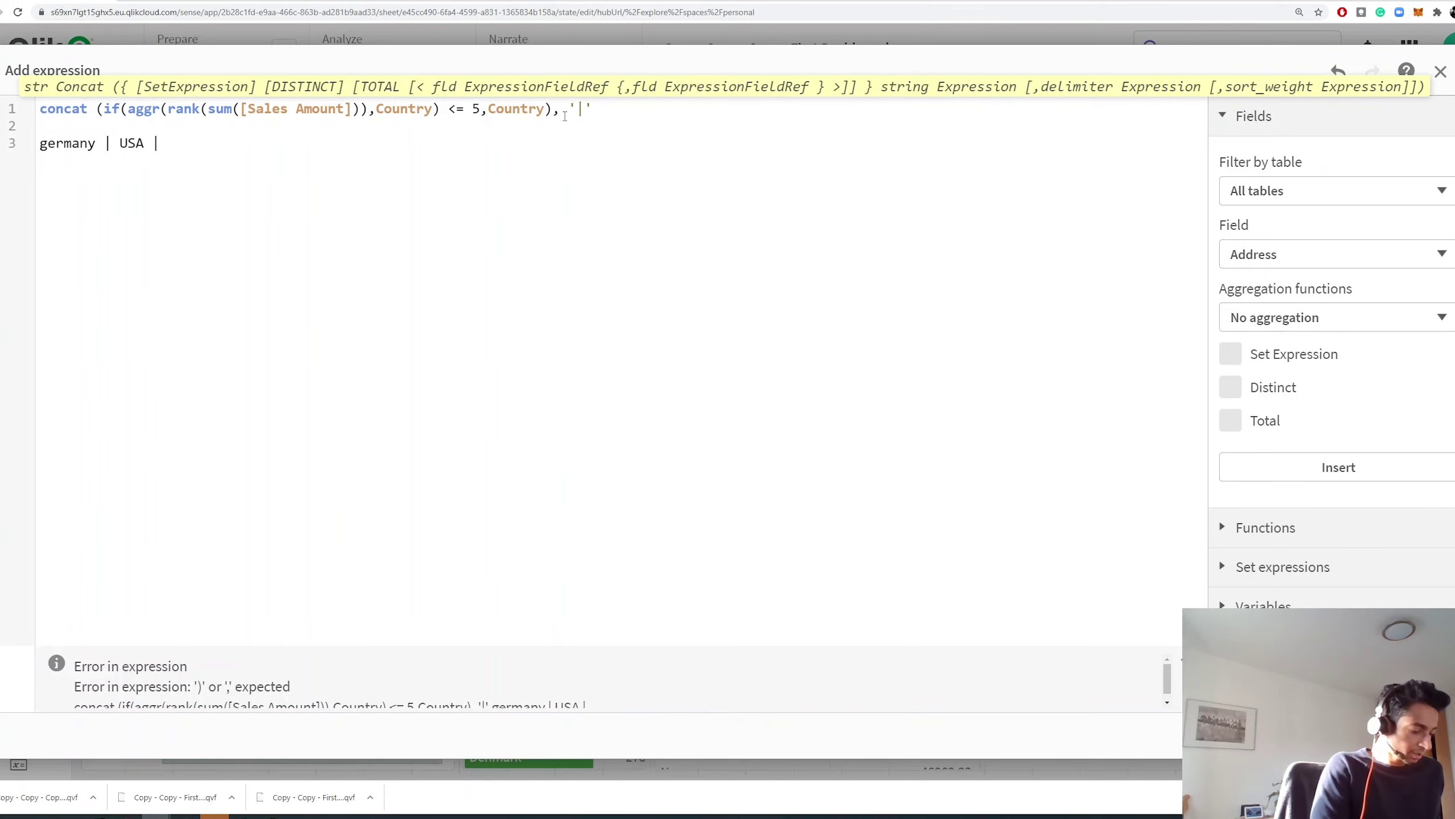
type(")")
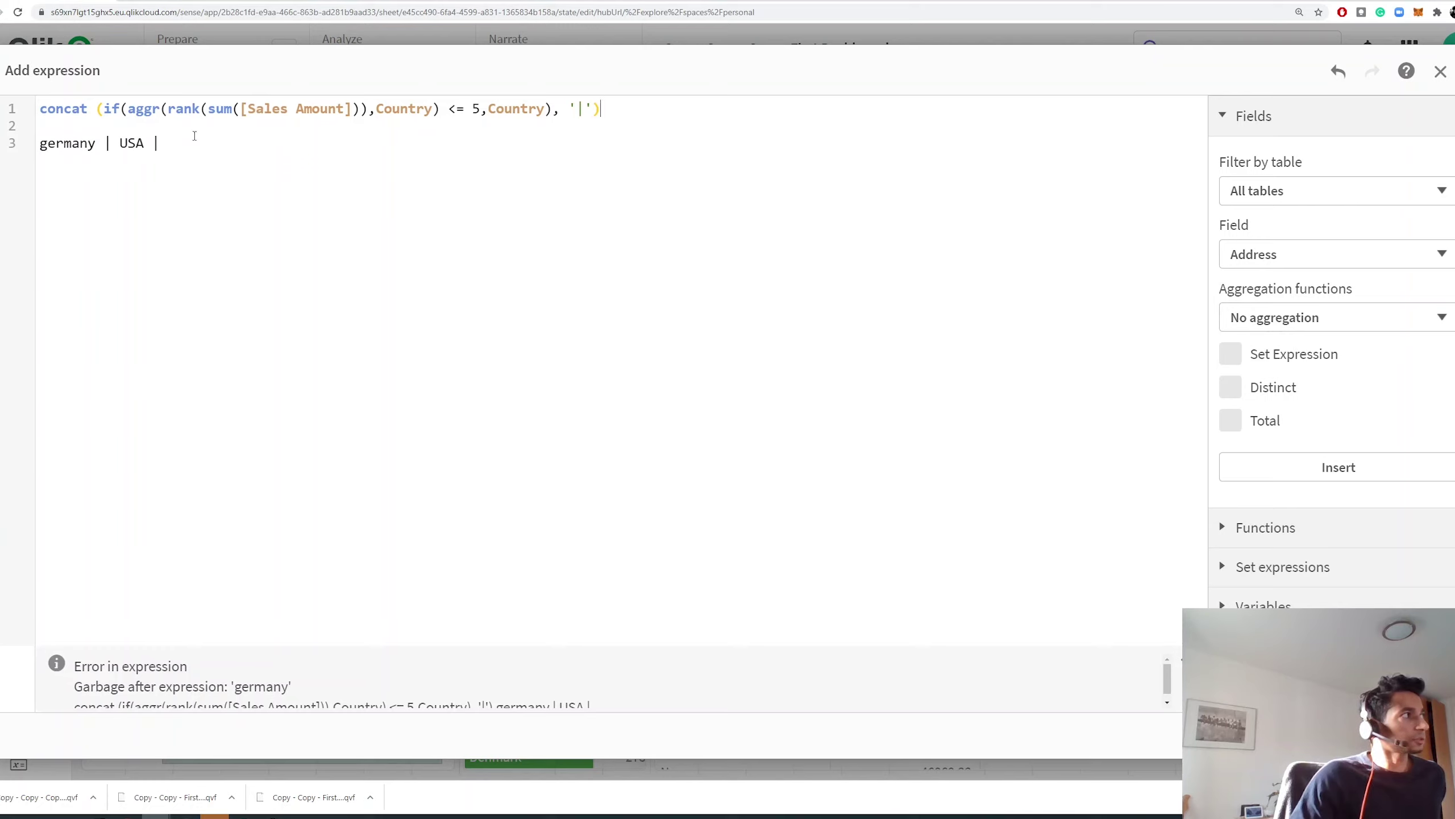
Remove the sample line germany | USA | from below the concat expression.
left_click_drag(452, 108, 475, 109)
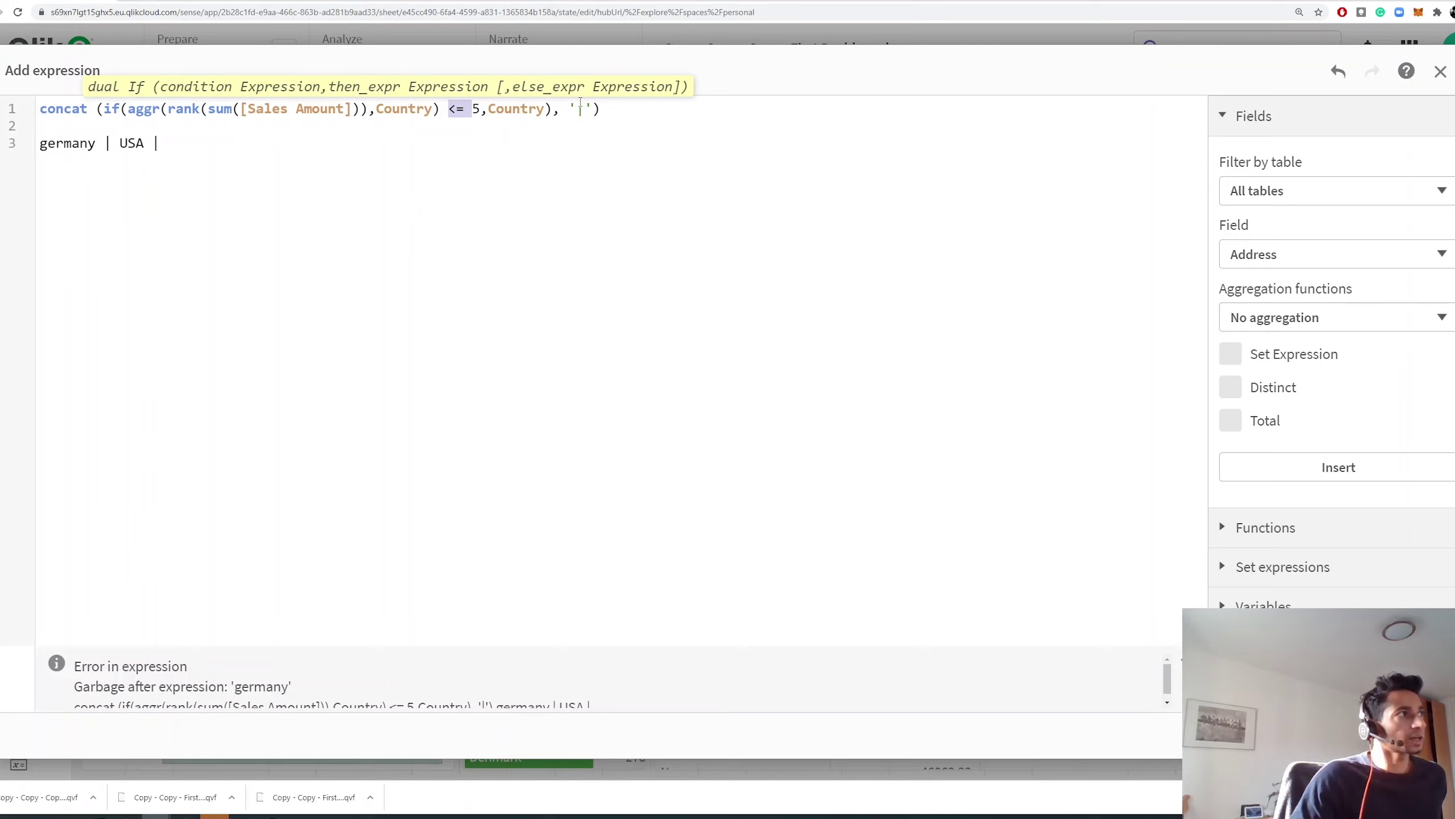
left_click_drag(223, 144, 38, 144)
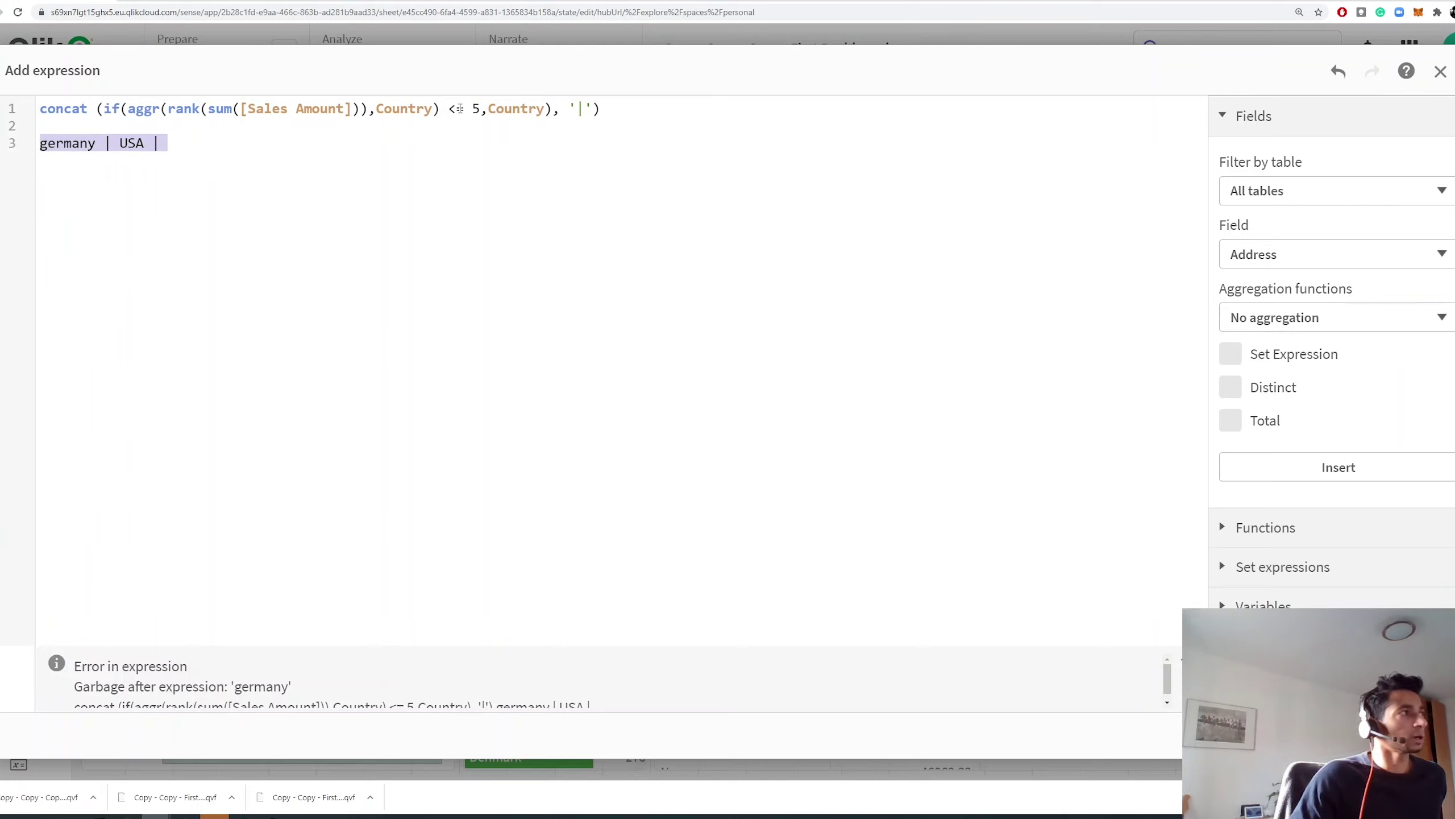
left_click(41, 110)
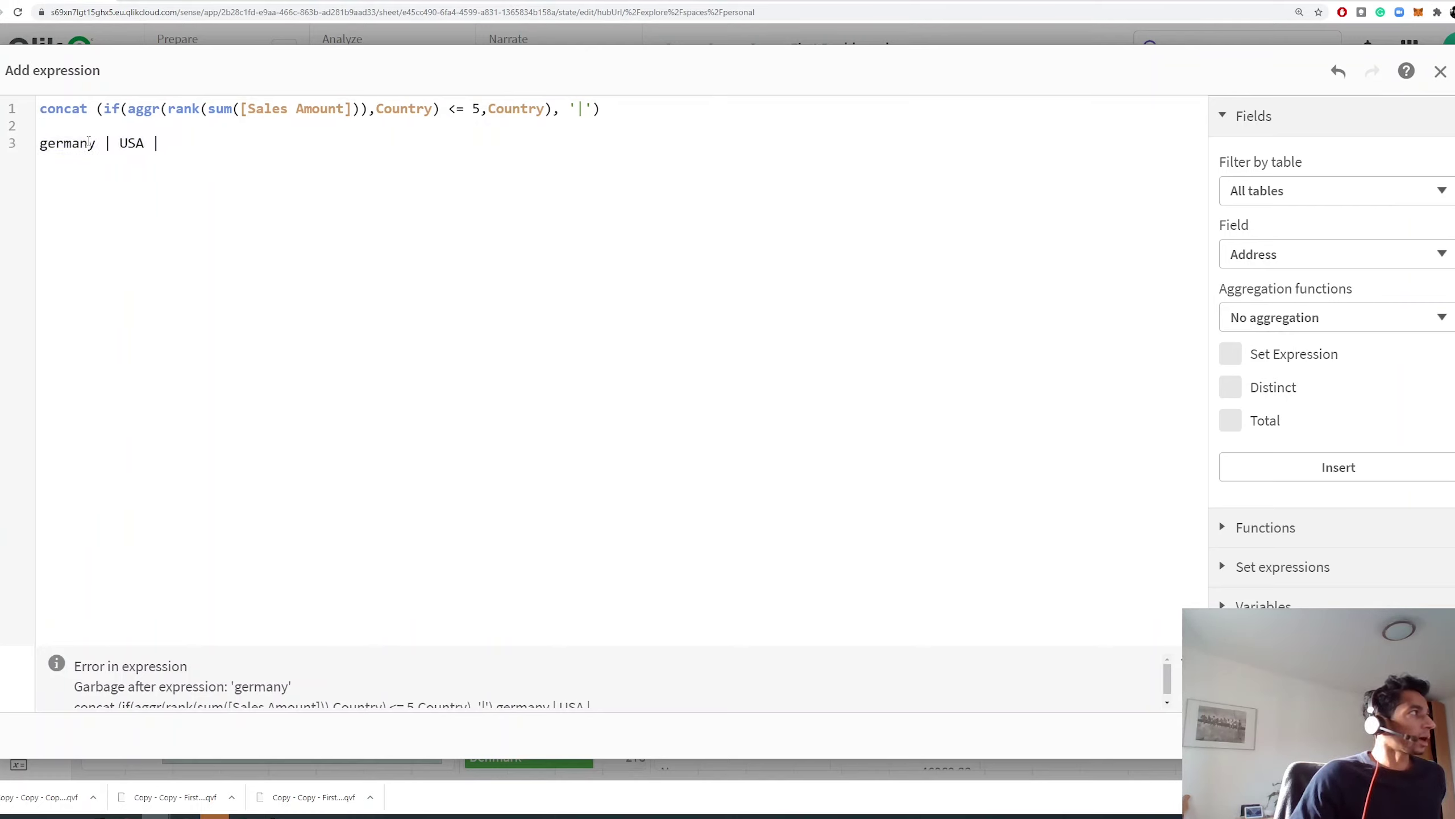
left_click_drag(174, 144, 38, 128)
key("BackSpace")
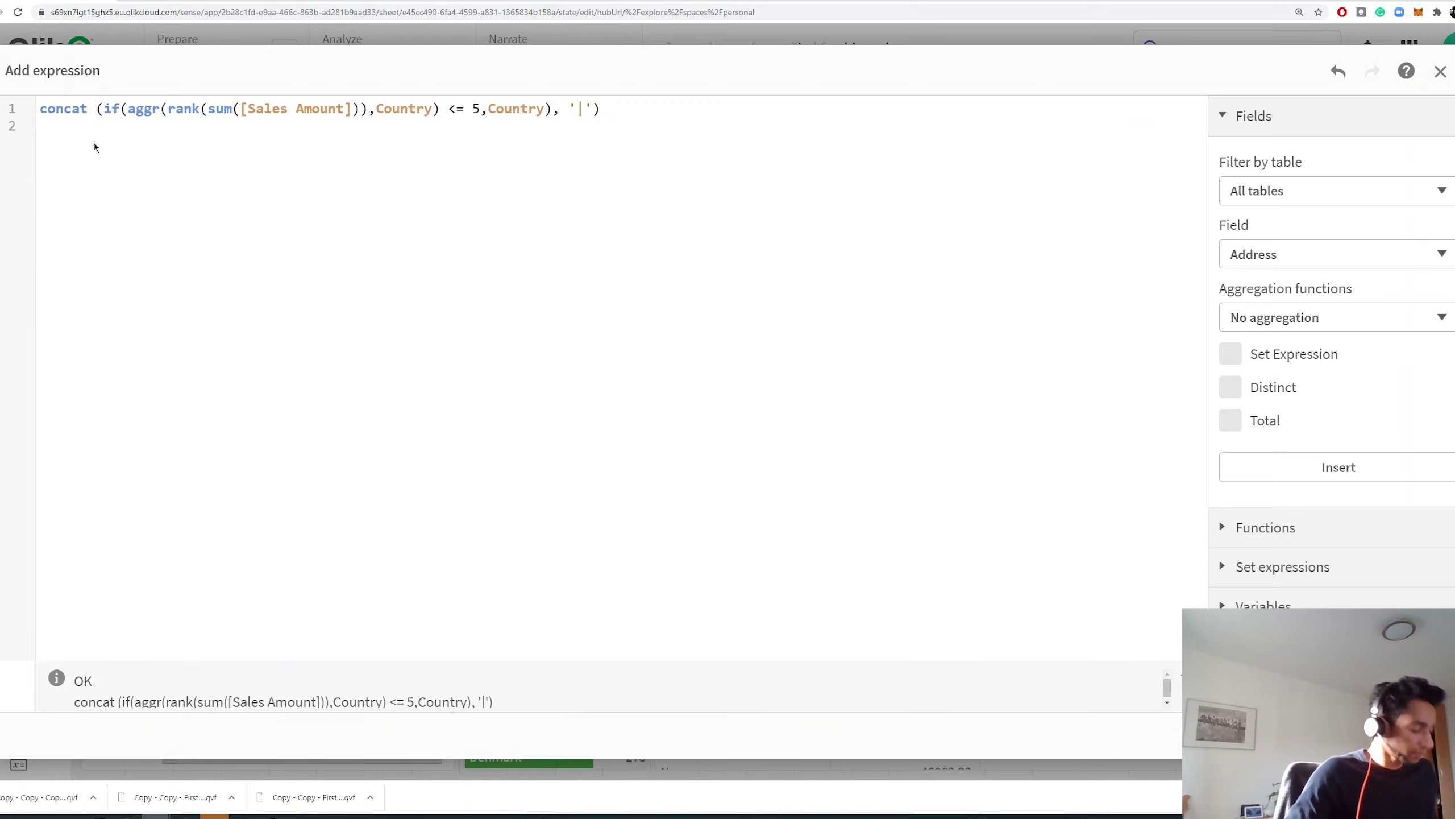
Enclose the concat result in literal parentheses with '('& before it and & ')' after it, and apply the expression.
type("=")
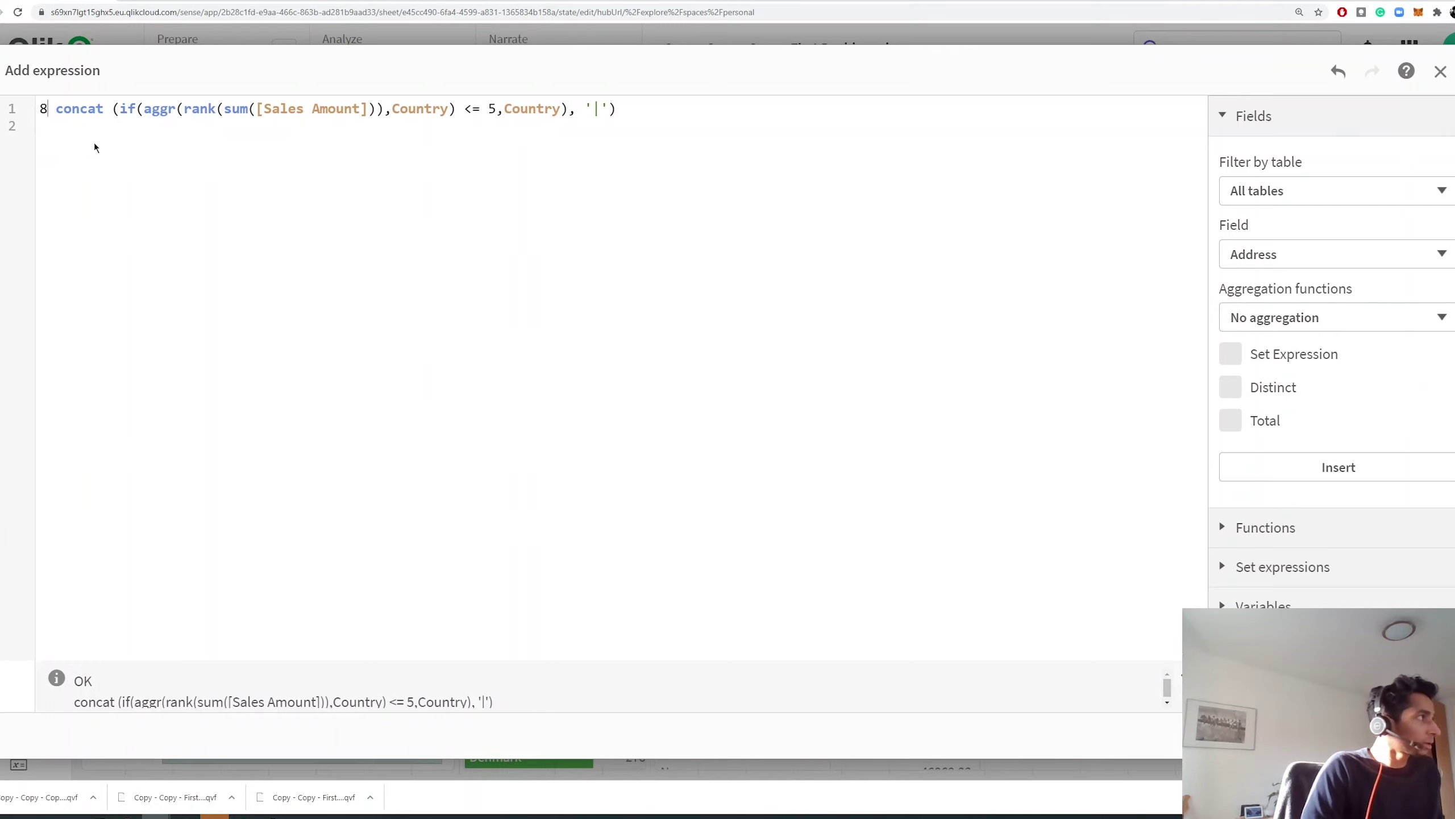
key("BackSpace")
type("'(")
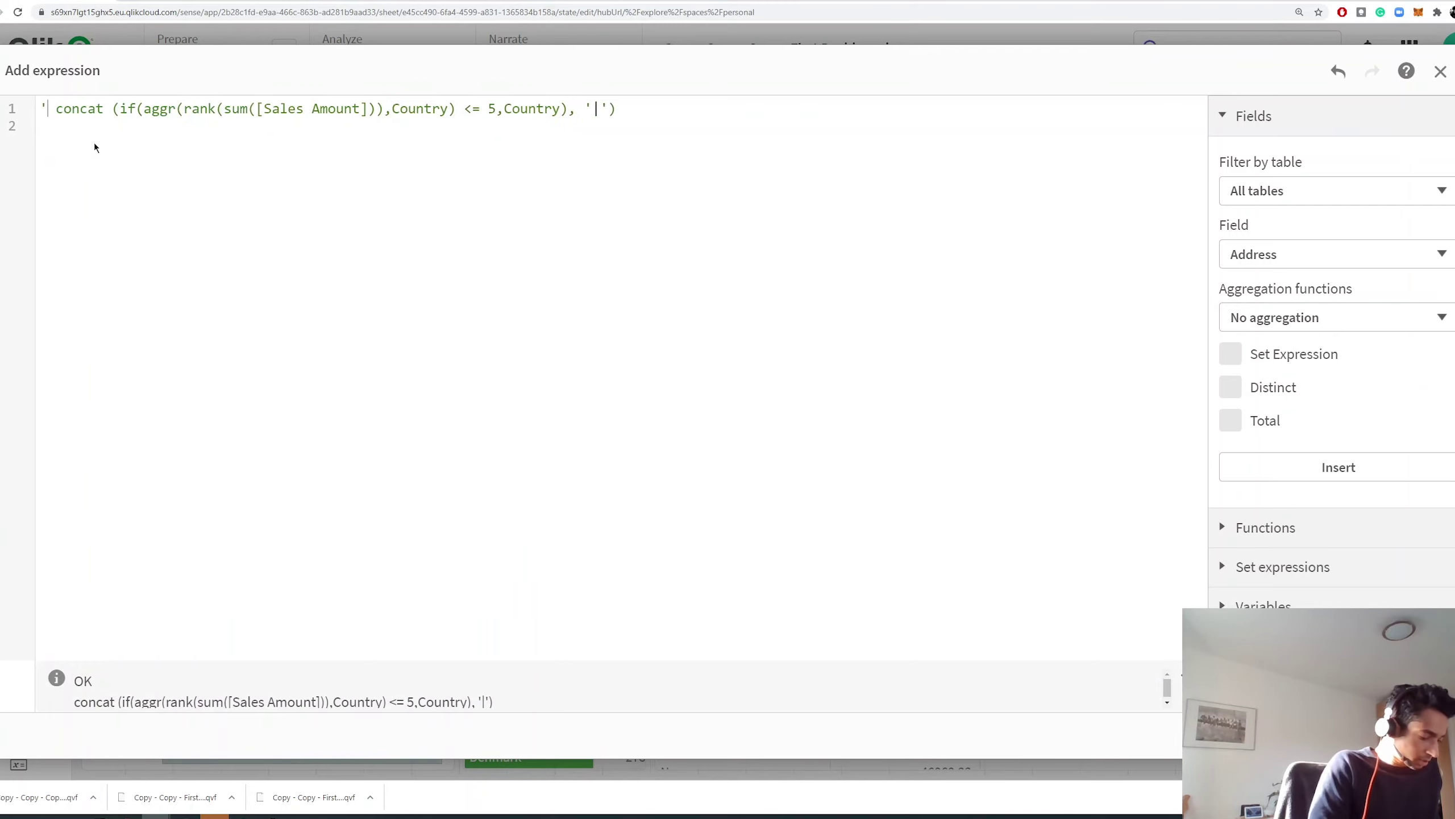
type("'")
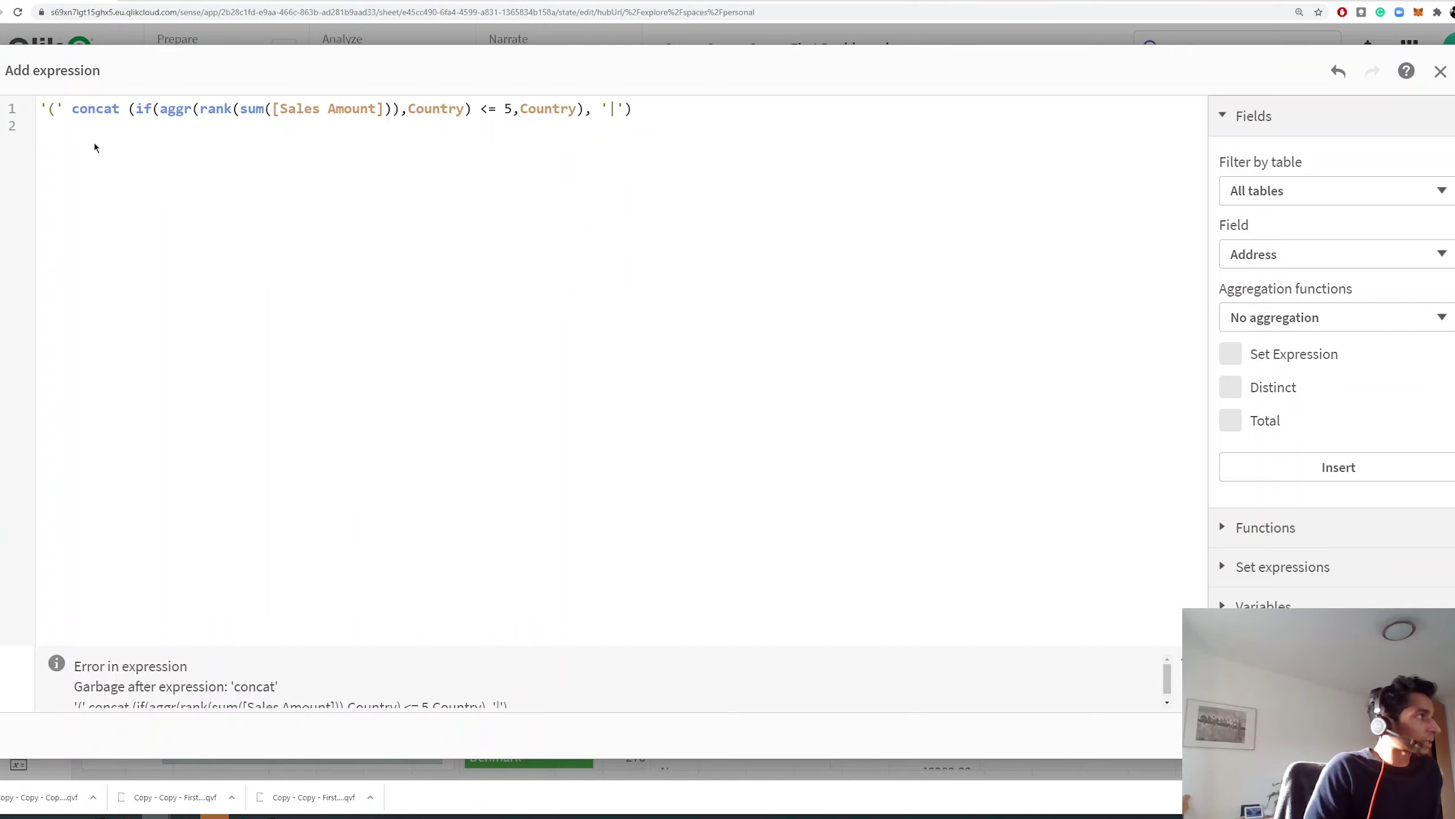
type("&")
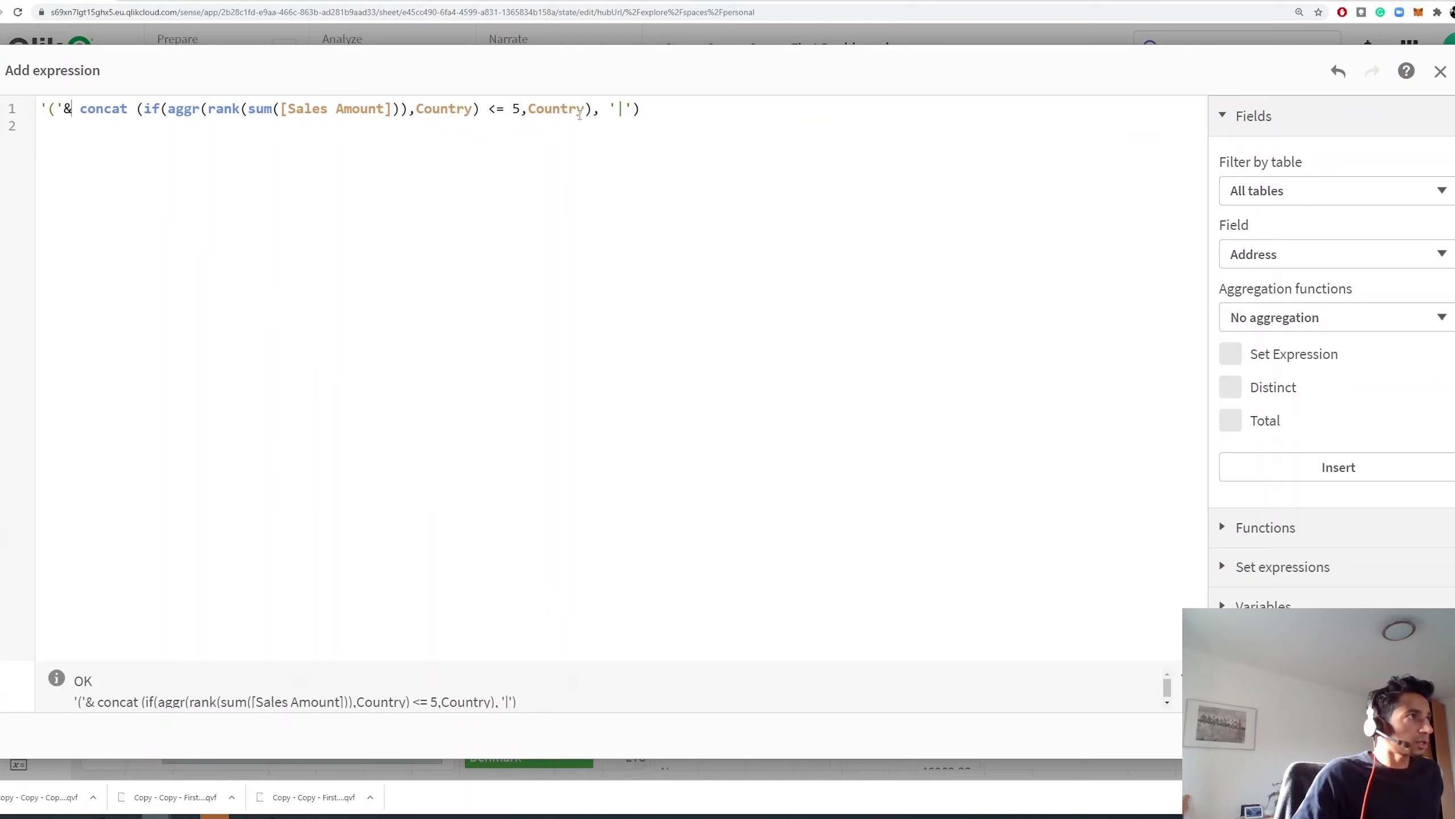
double_click(621, 109)
left_click(641, 109)
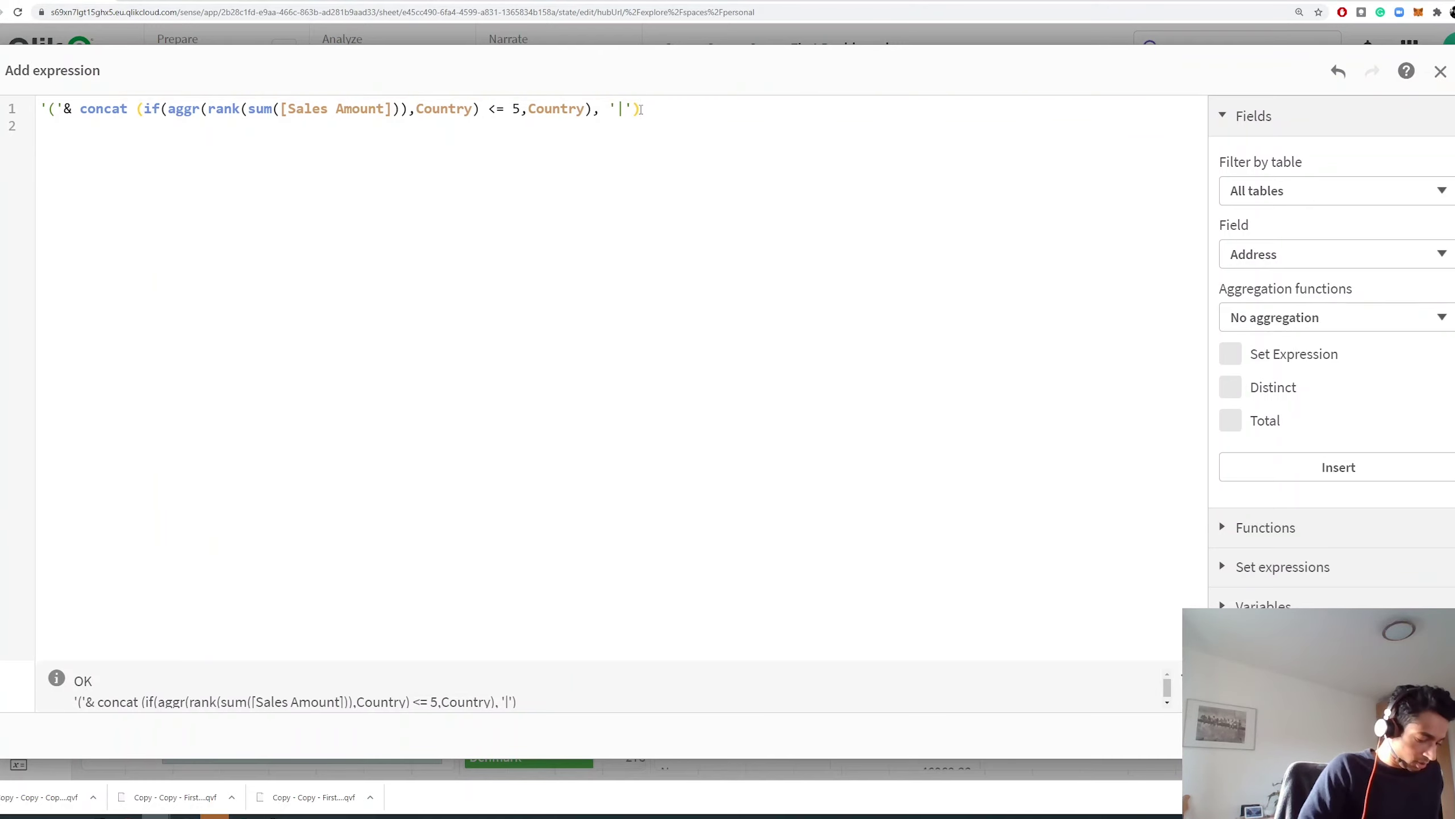
type("&)")
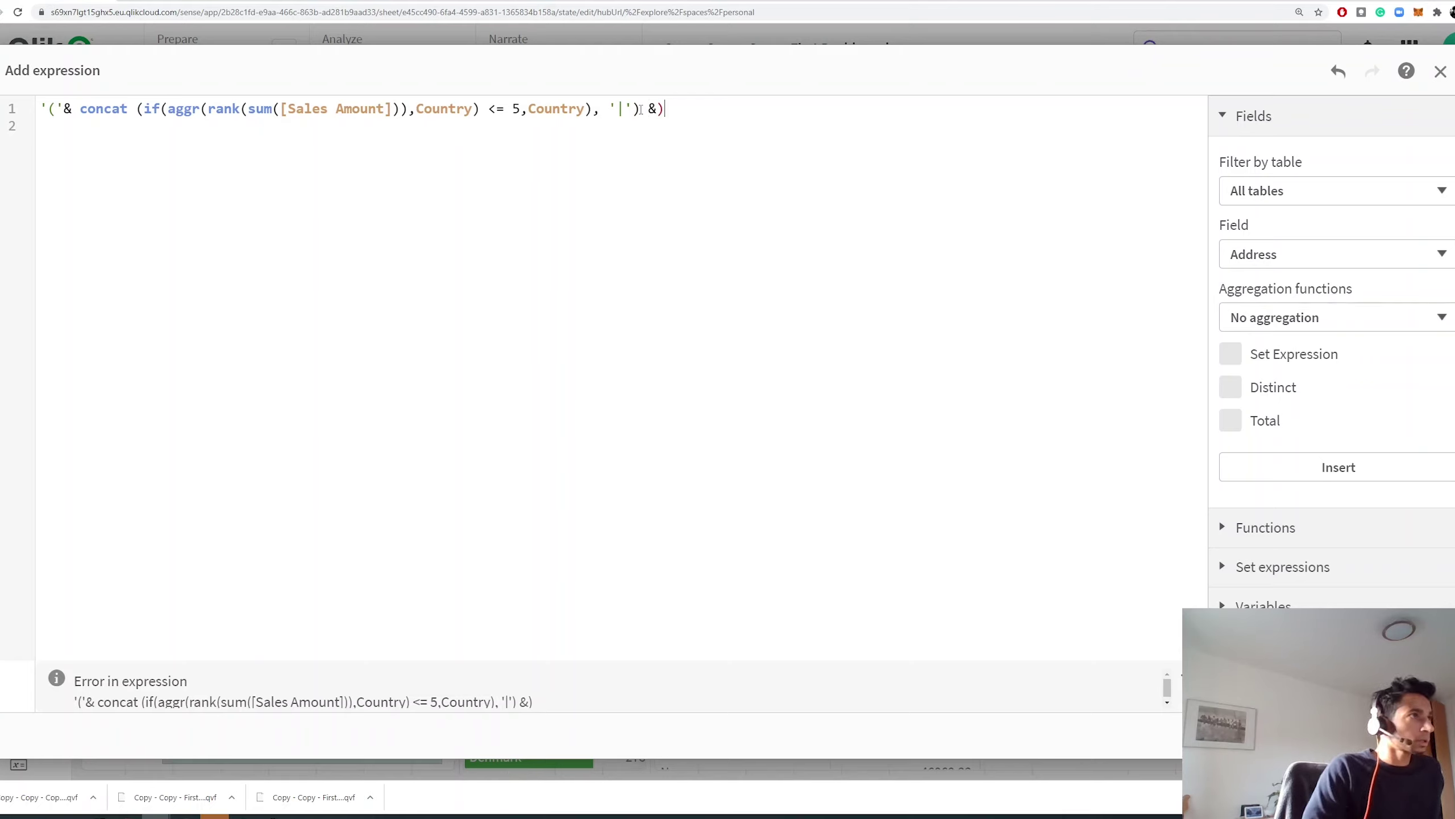
type(" '")
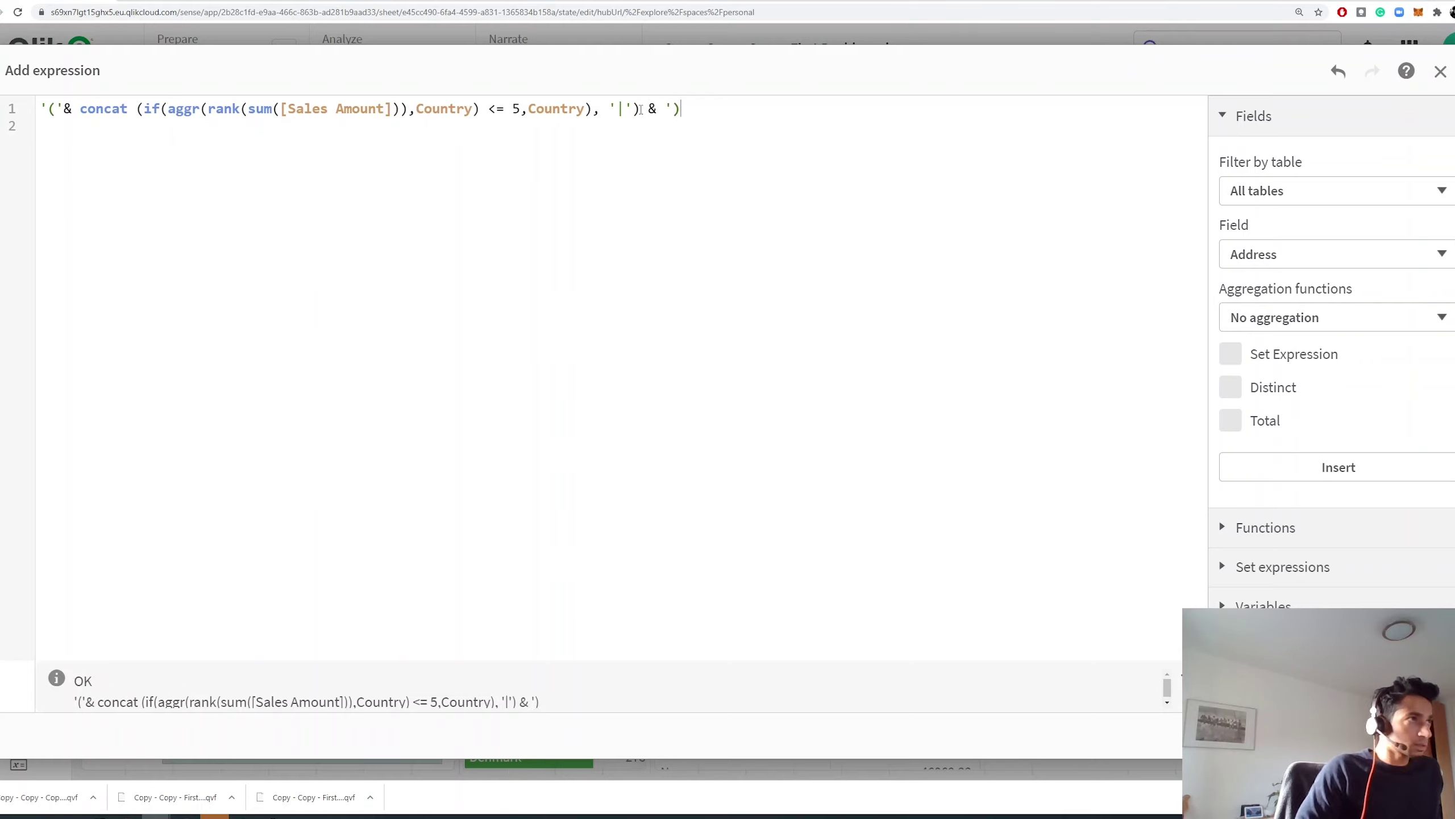
type("'")
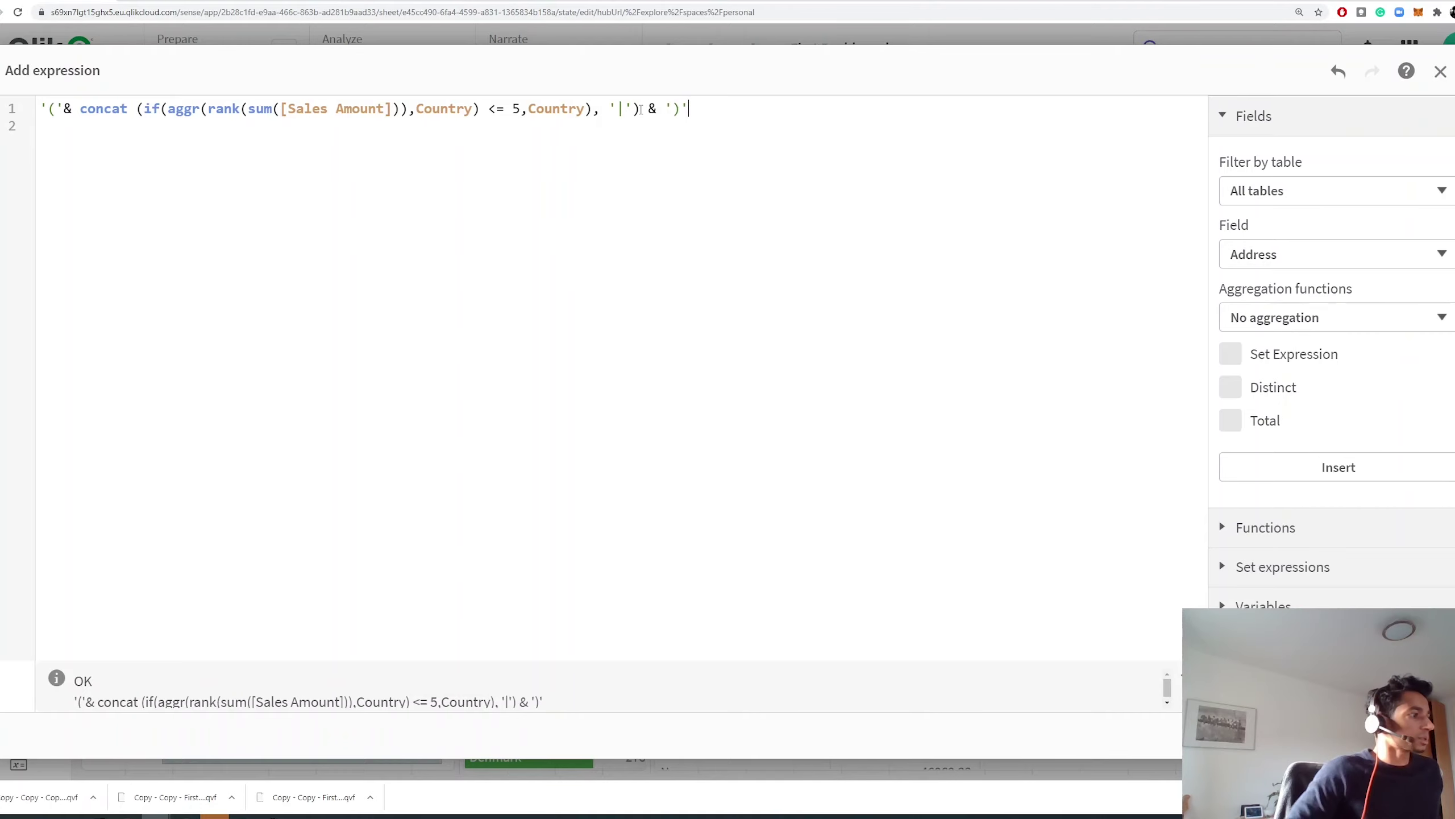
left_click(1409, 735)
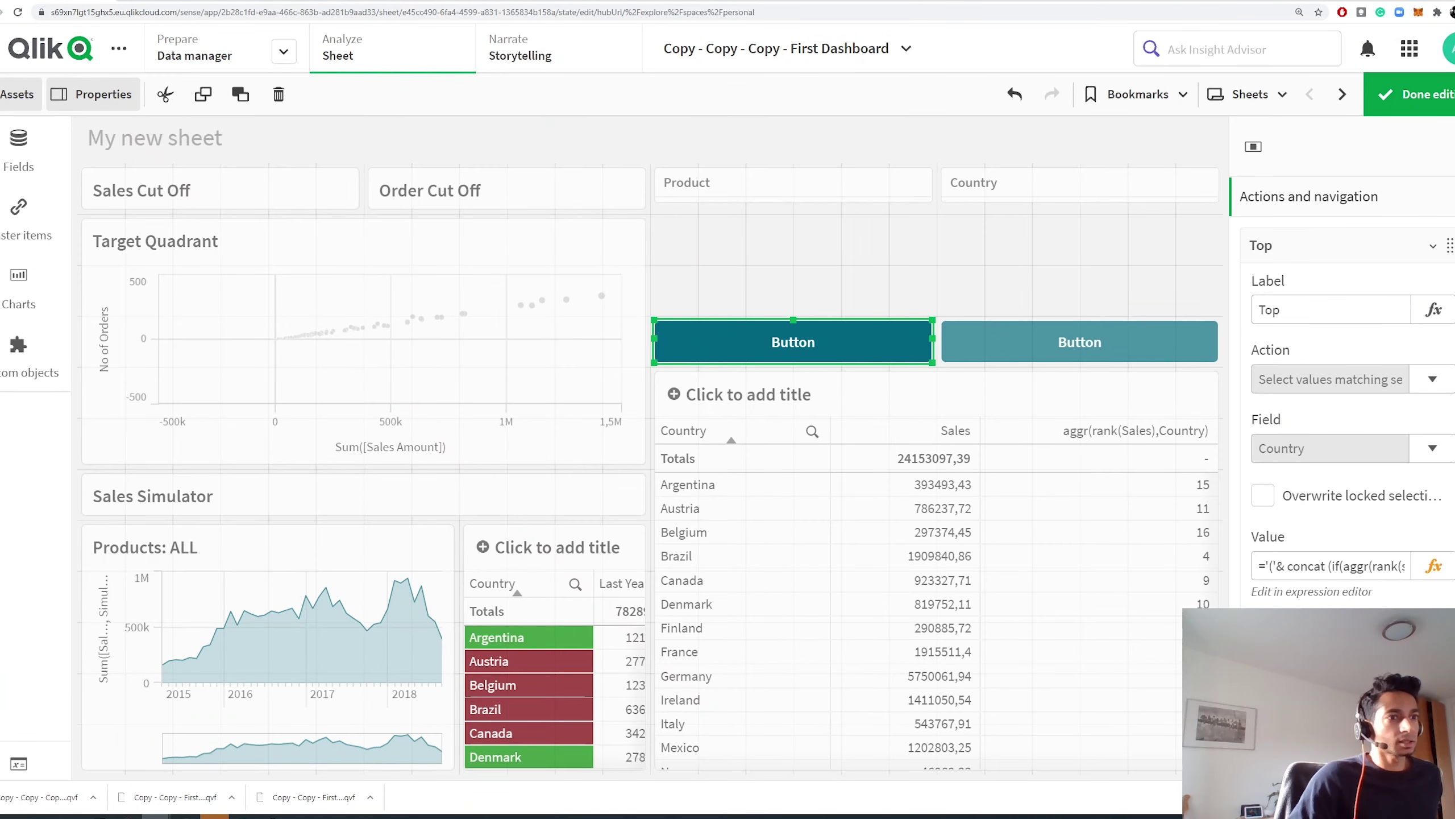
Set the first button's label to Top 5 in its general appearance settings.
scroll(1371, 573, "down", 2)
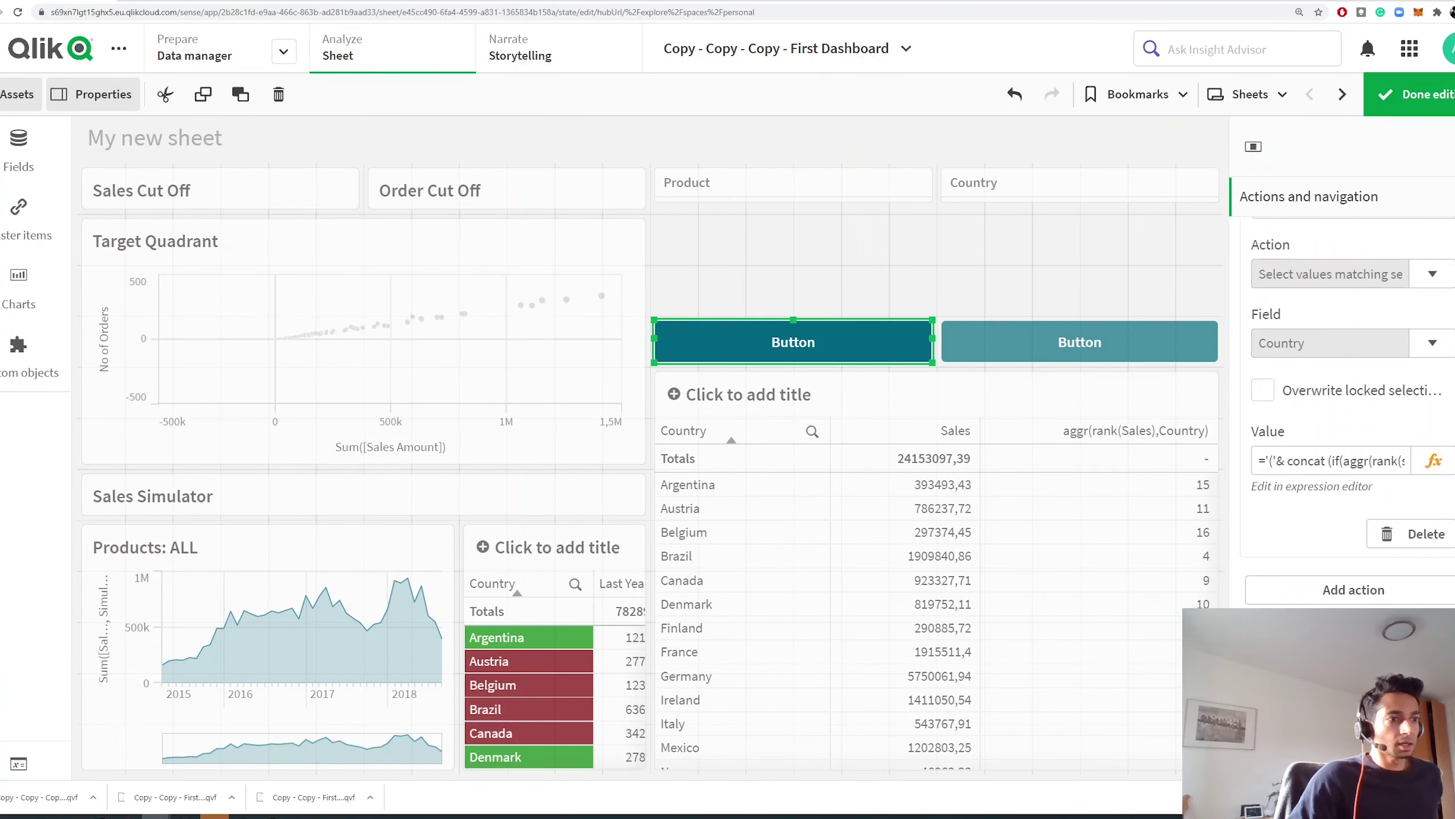
scroll(1273, 310, "down", 5)
left_click(1272, 310)
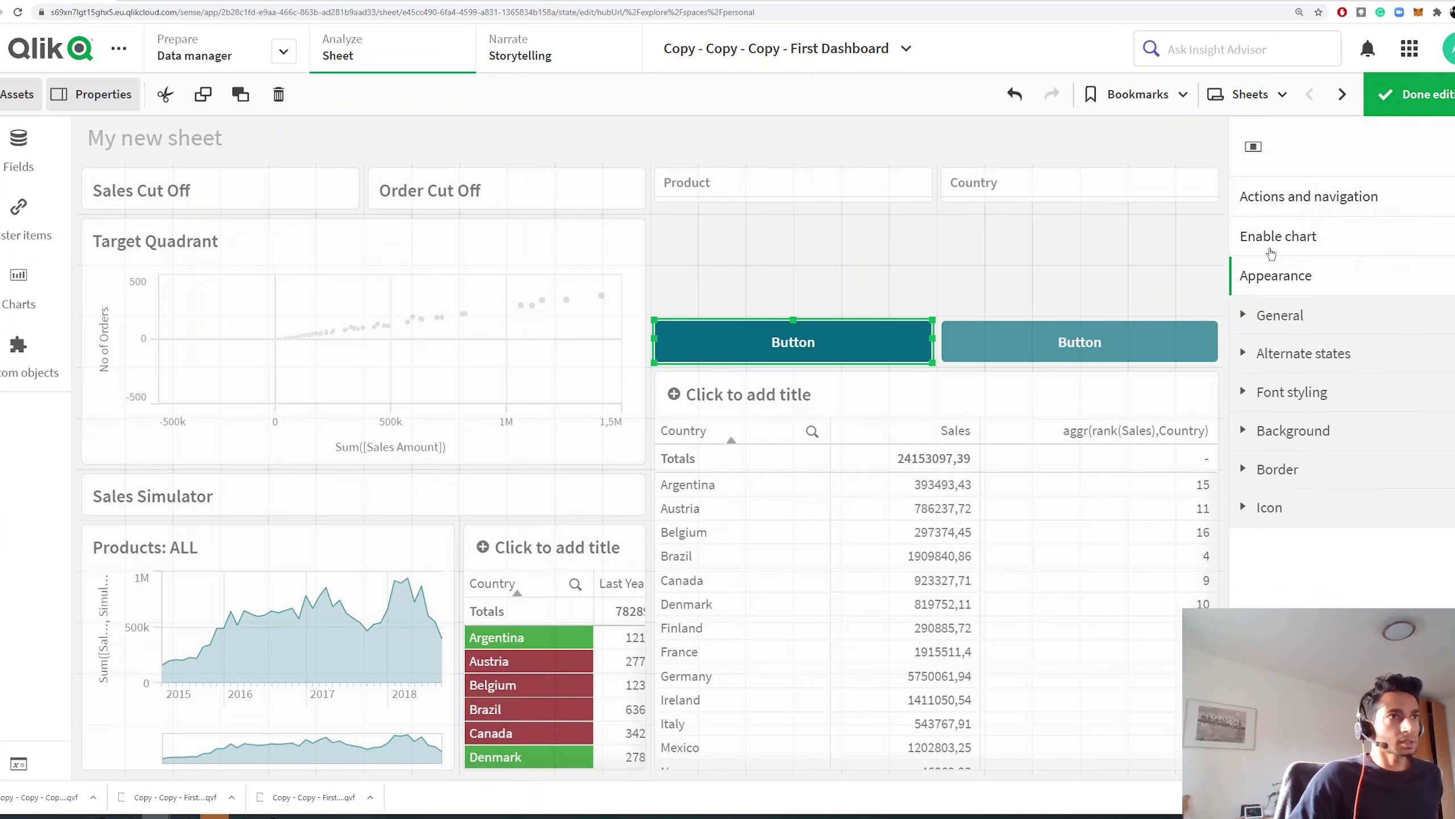
left_click(1273, 313)
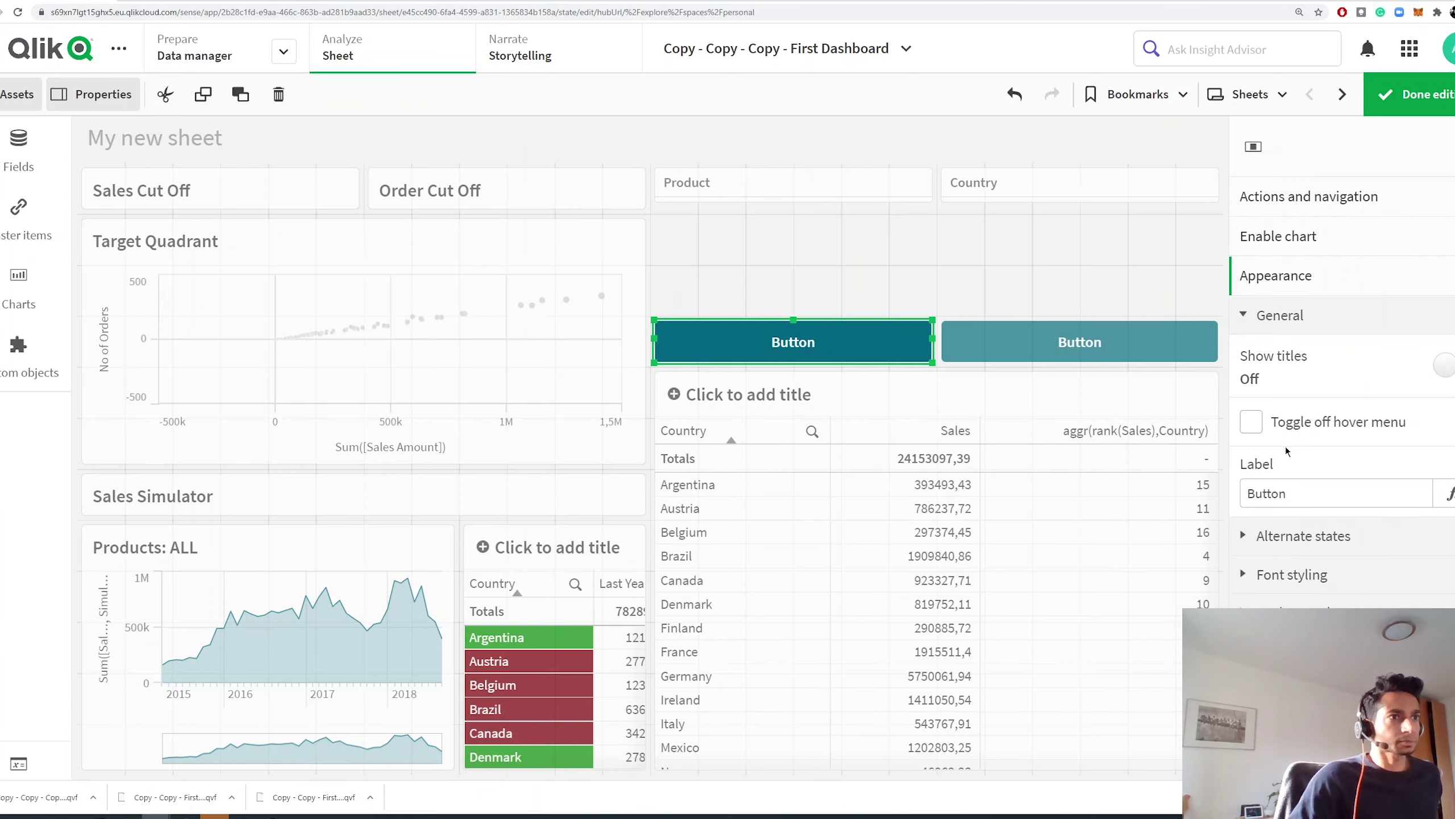
double_click(1285, 494)
type("Top 5")
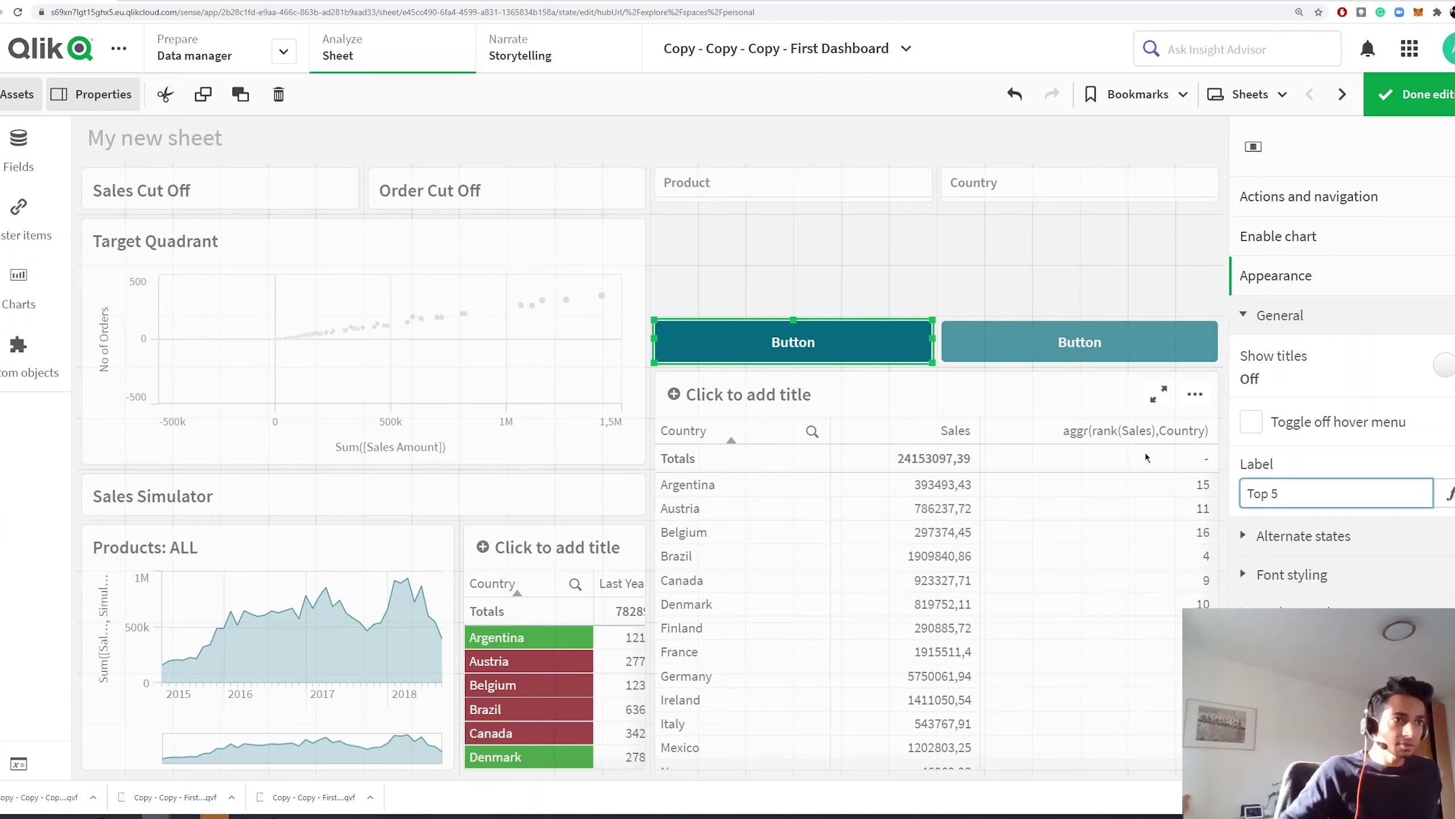
key("Return")
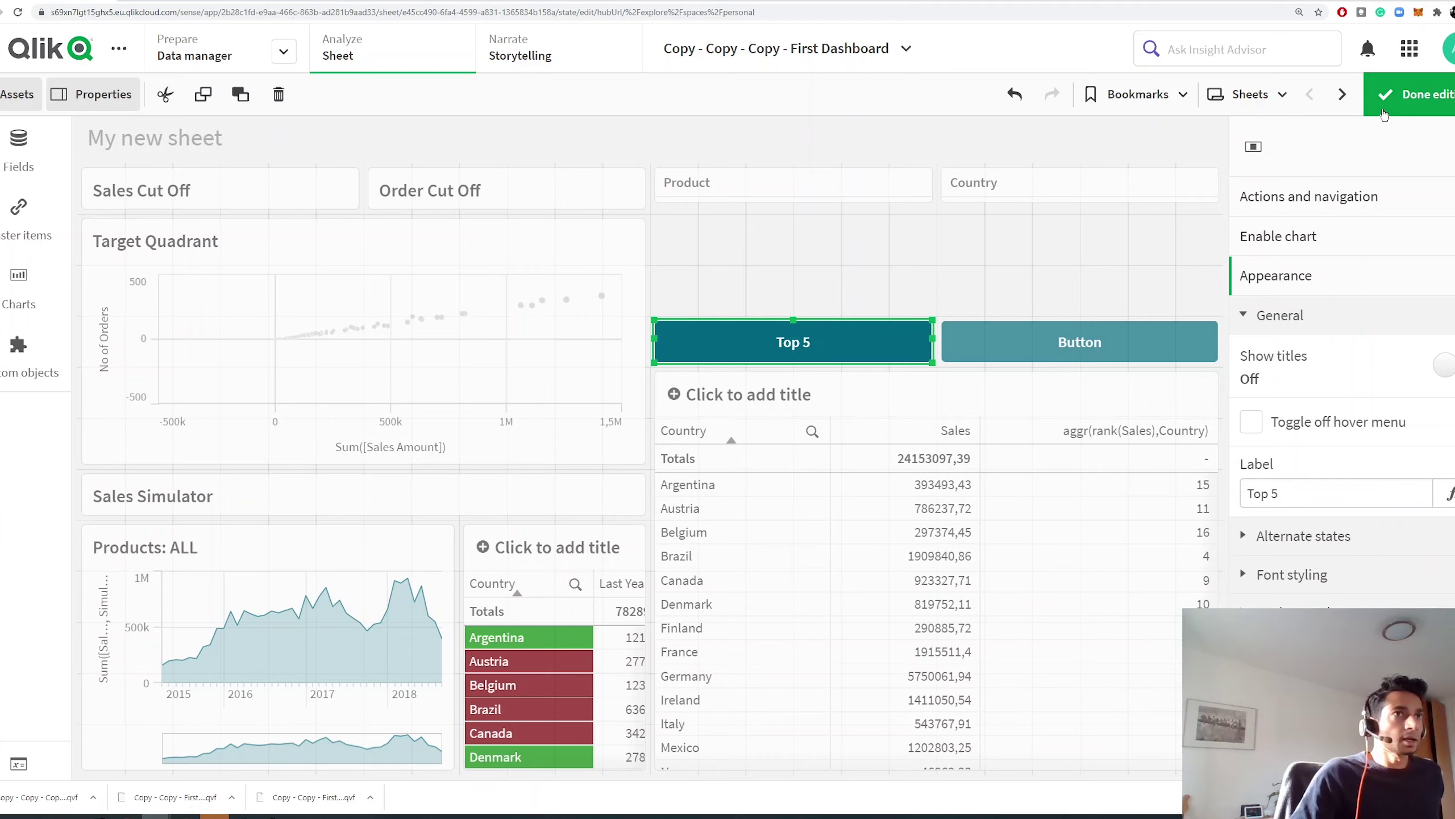
Finish editing the sheet and test the Top 5 button, clearing the Country selection between tries.
left_click(1393, 103)
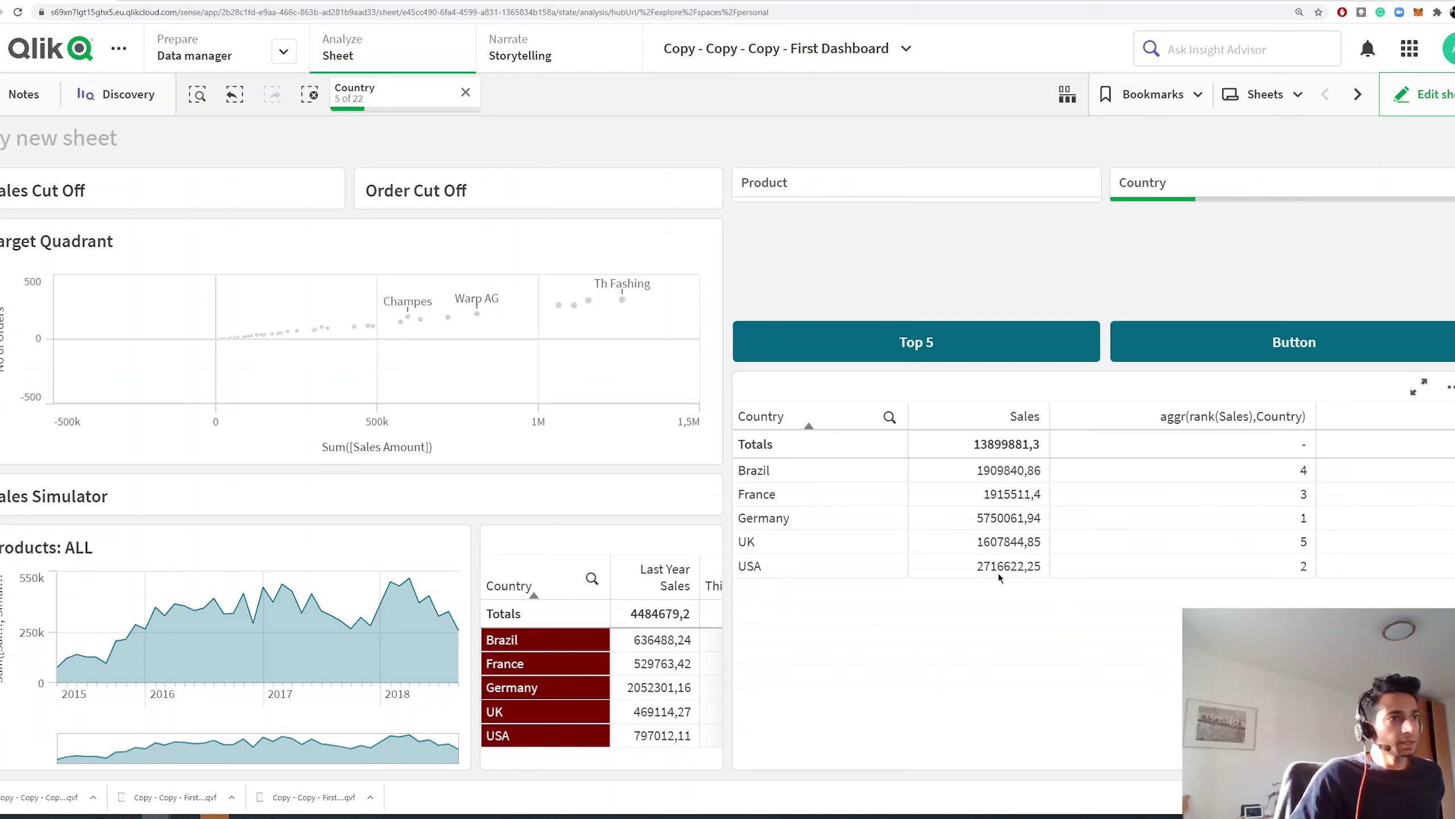
left_click(465, 92)
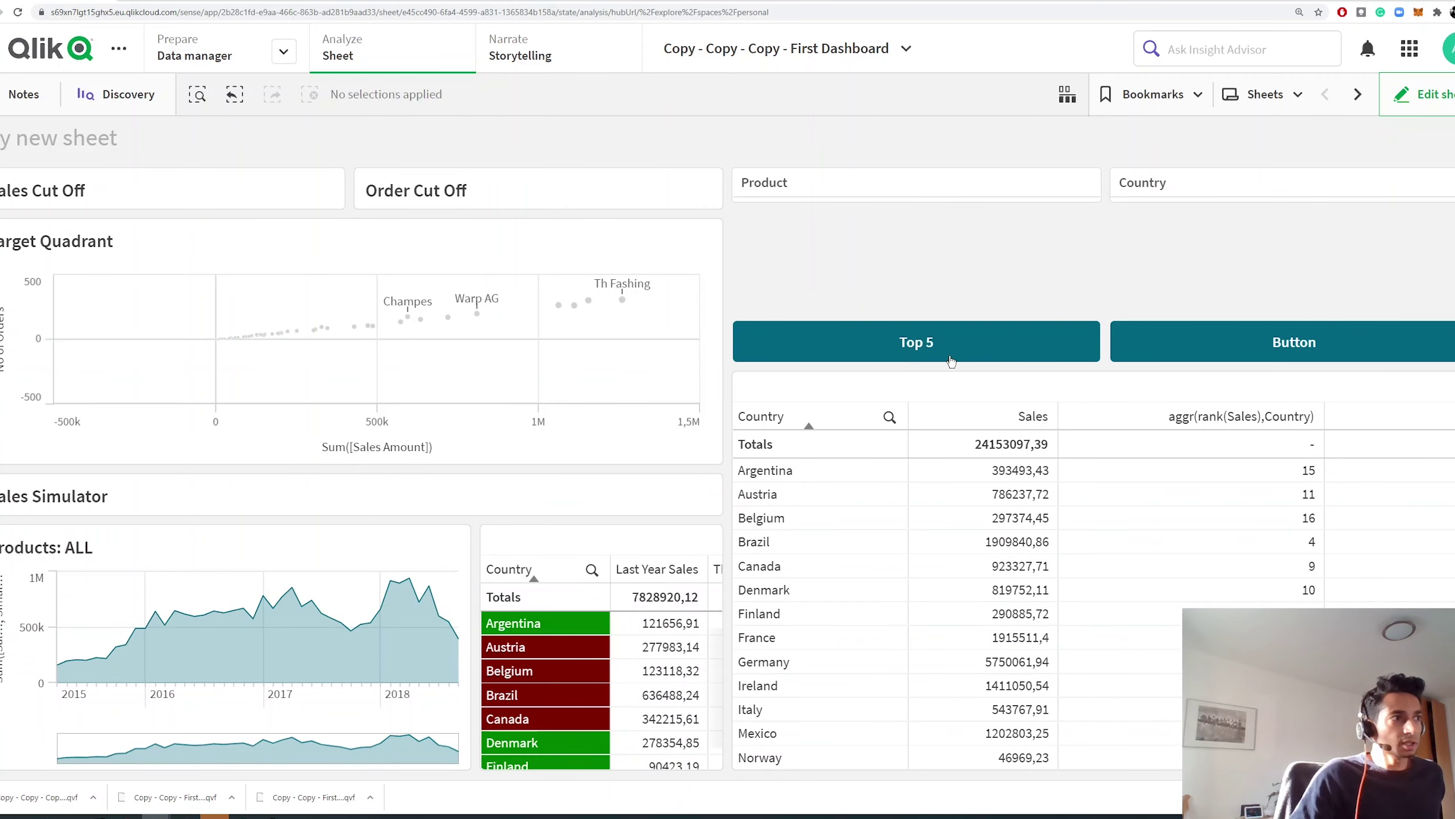
left_click(923, 344)
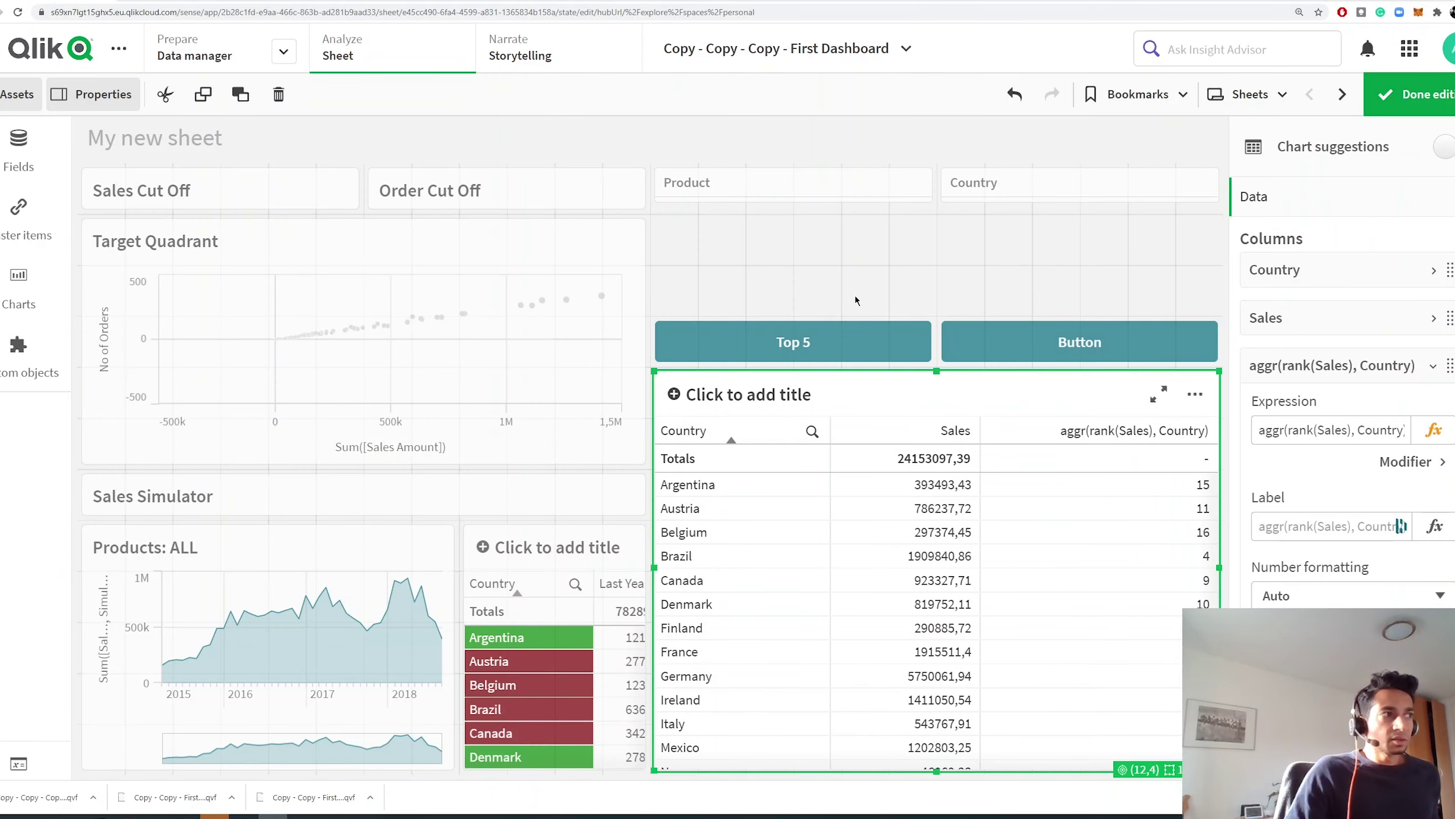
Sort the country table by its aggr(rank(Sales), Country) column in descending order, and reopen the sheet for editing.
left_click(855, 296)
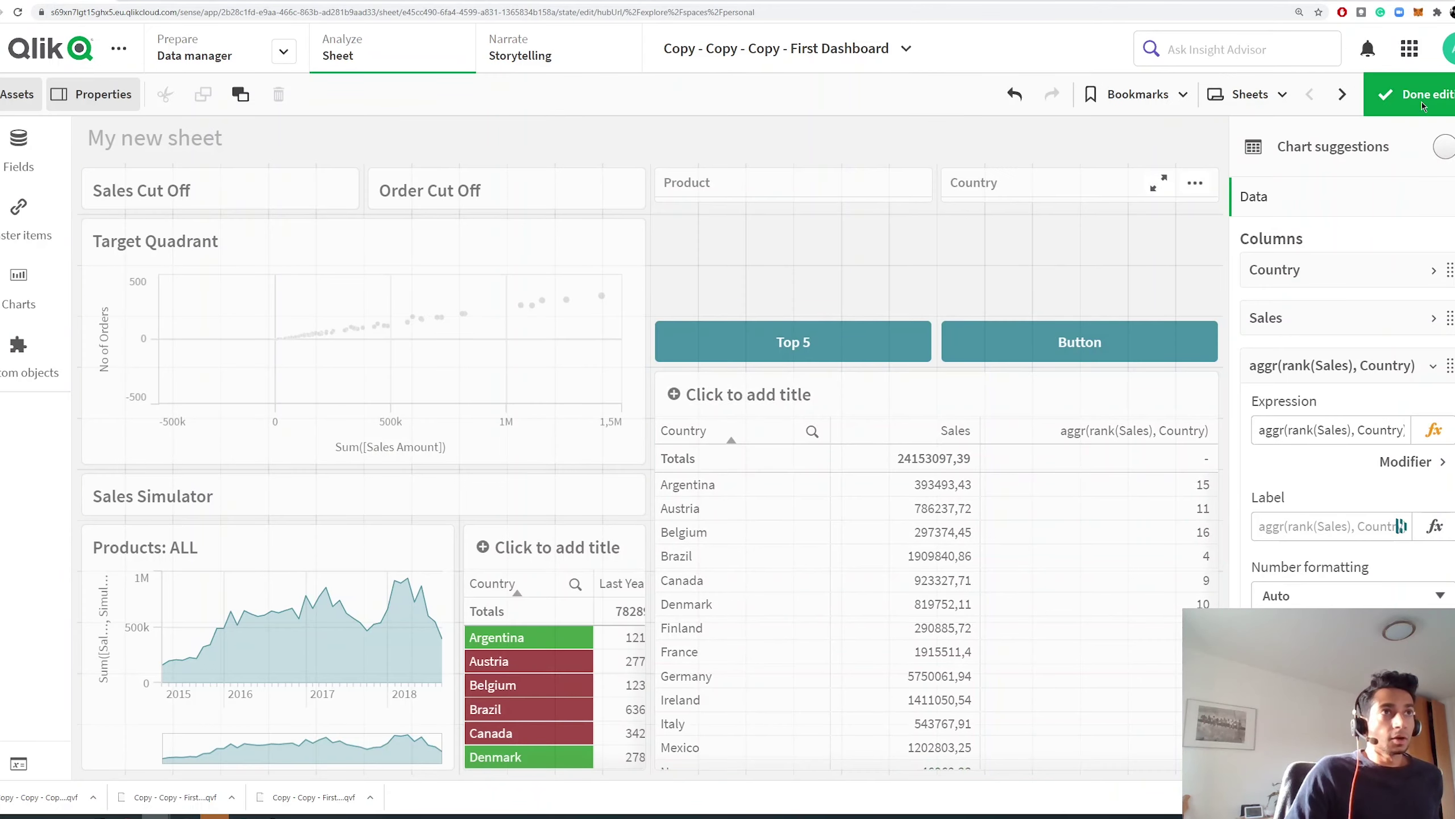
left_click(1393, 110)
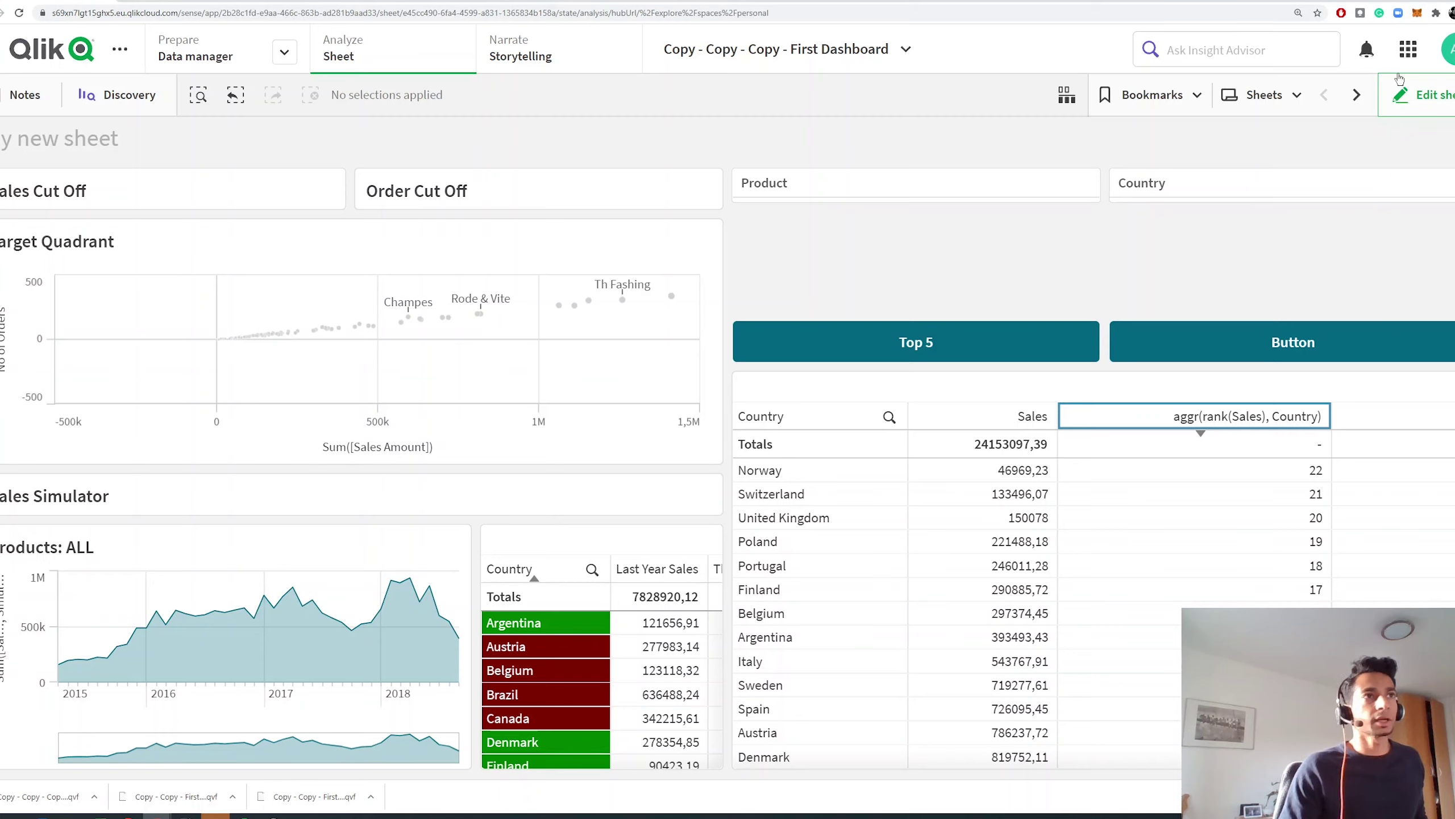
left_click(1406, 95)
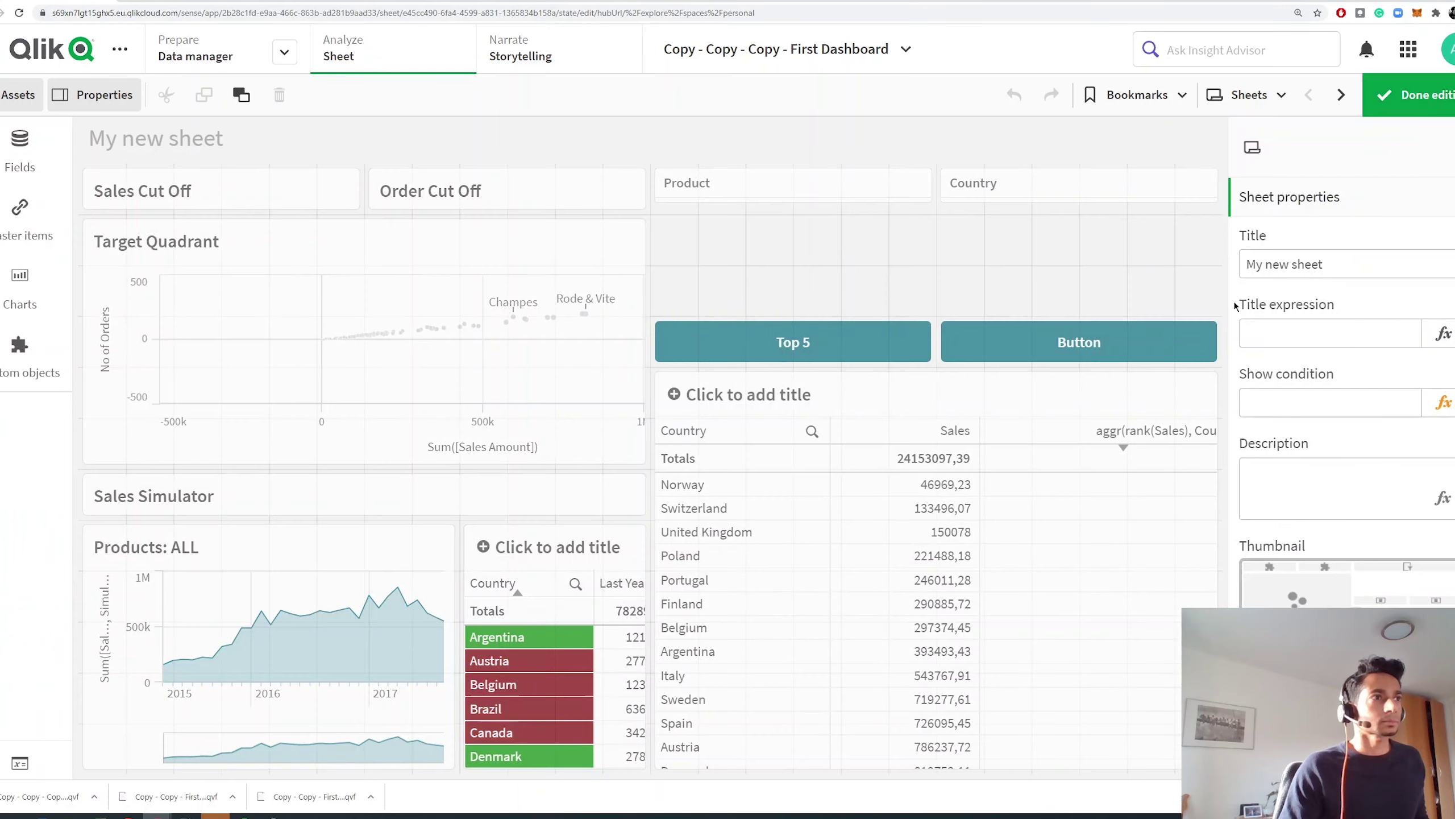
Add an action to the second button that selects values matching search criteria in the Country field.
left_click(1143, 350)
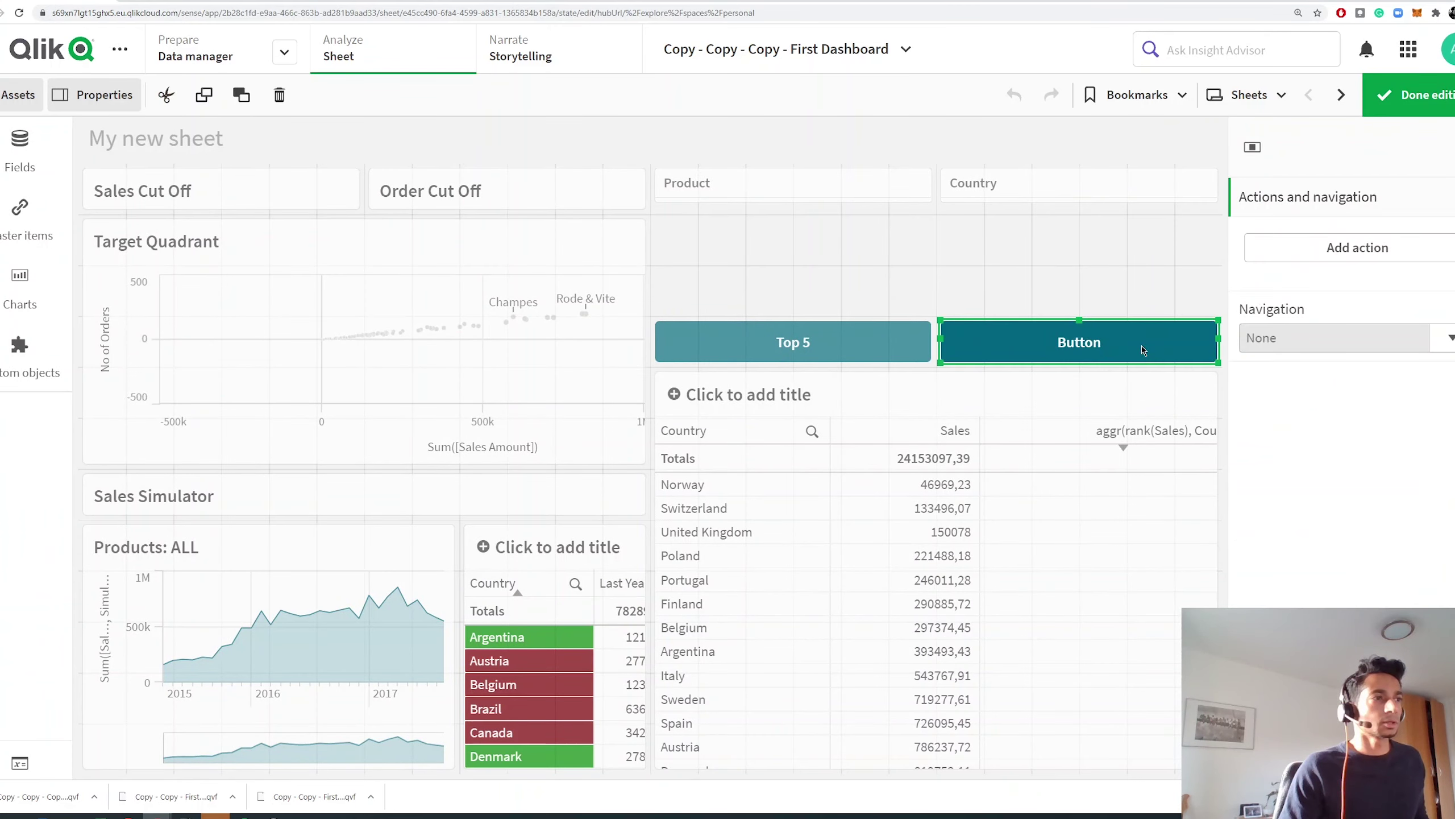
left_click(1331, 252)
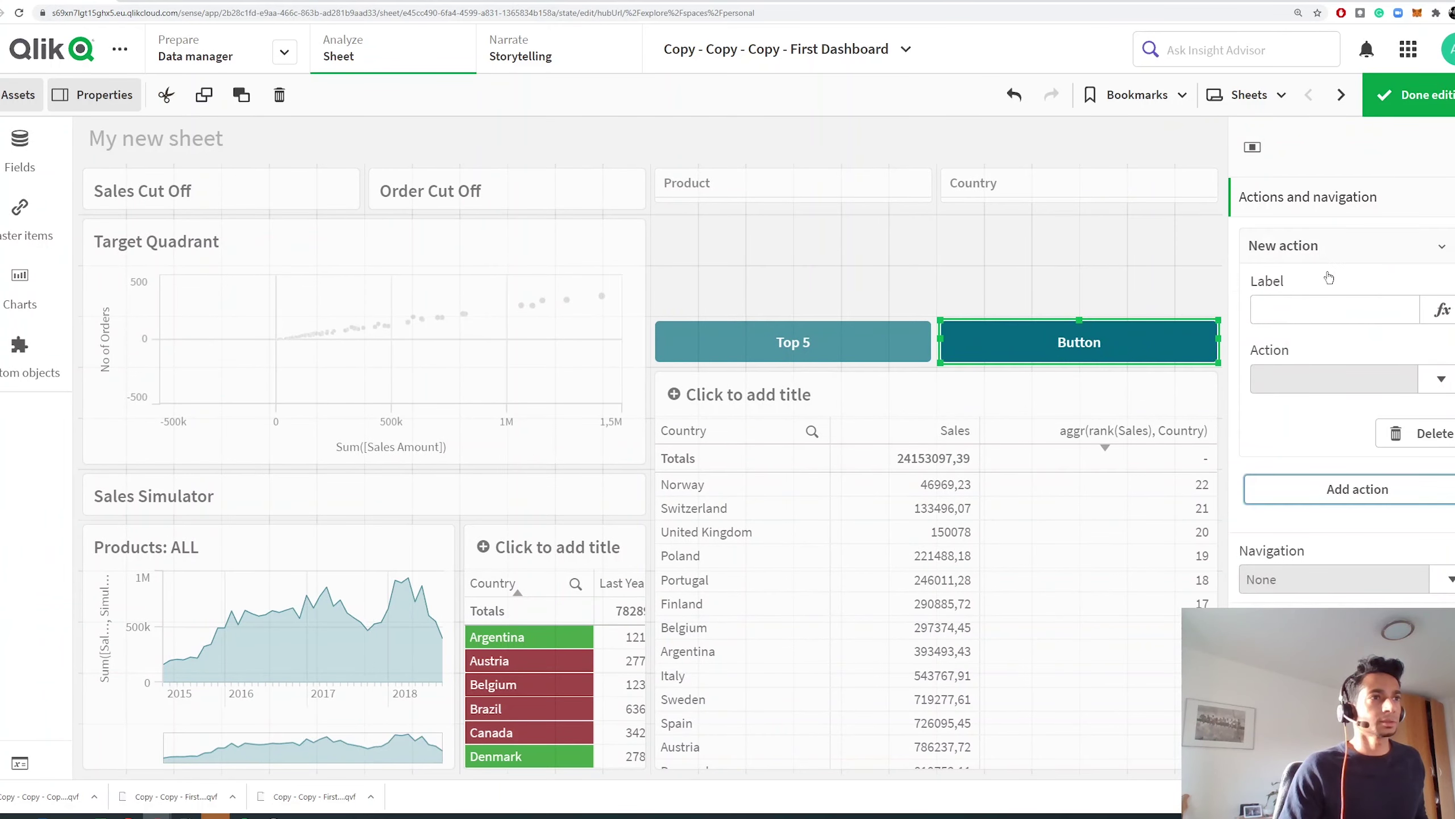
left_click(1434, 381)
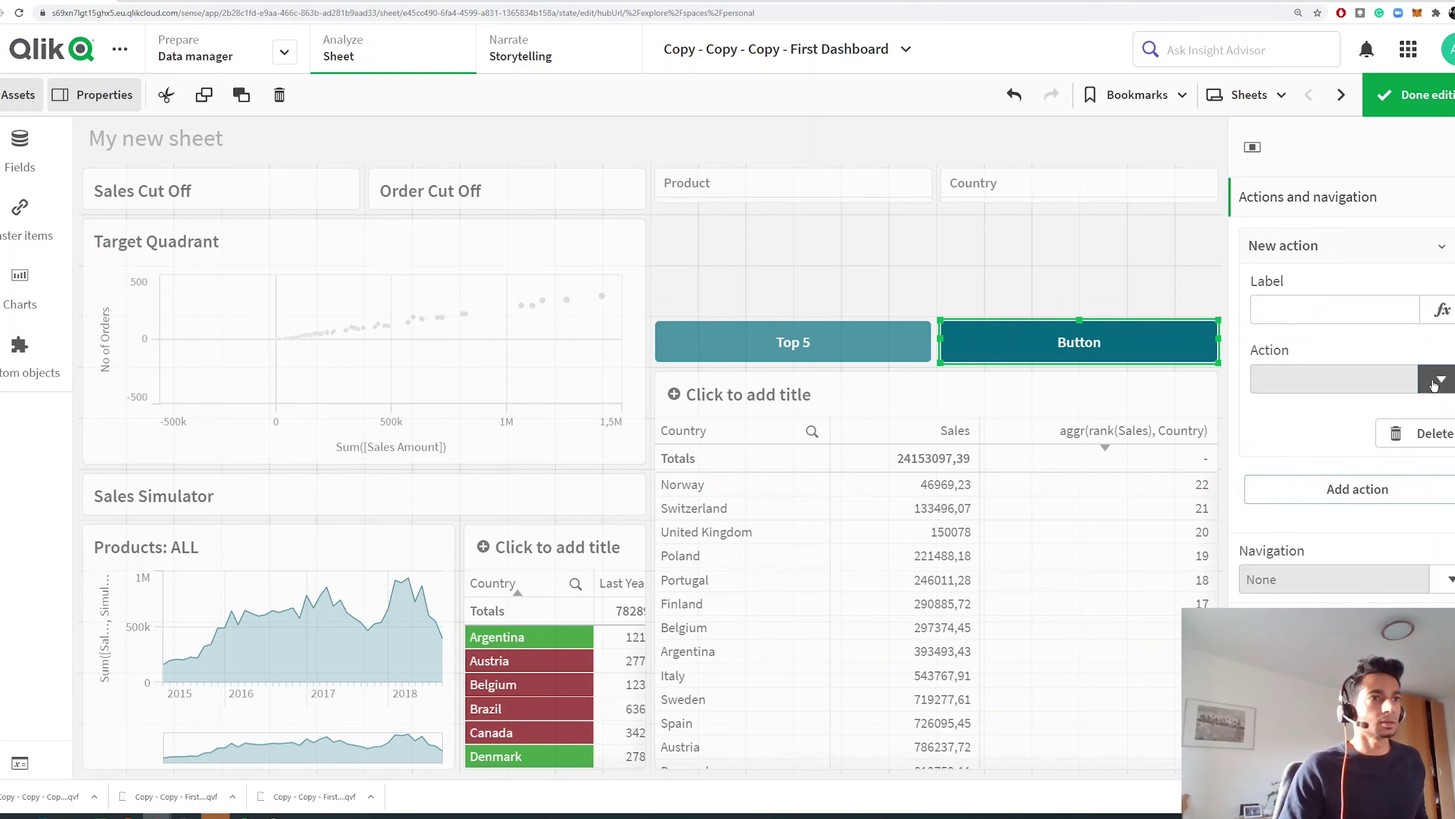
left_click(1434, 383)
scroll(1356, 514, "down", 5)
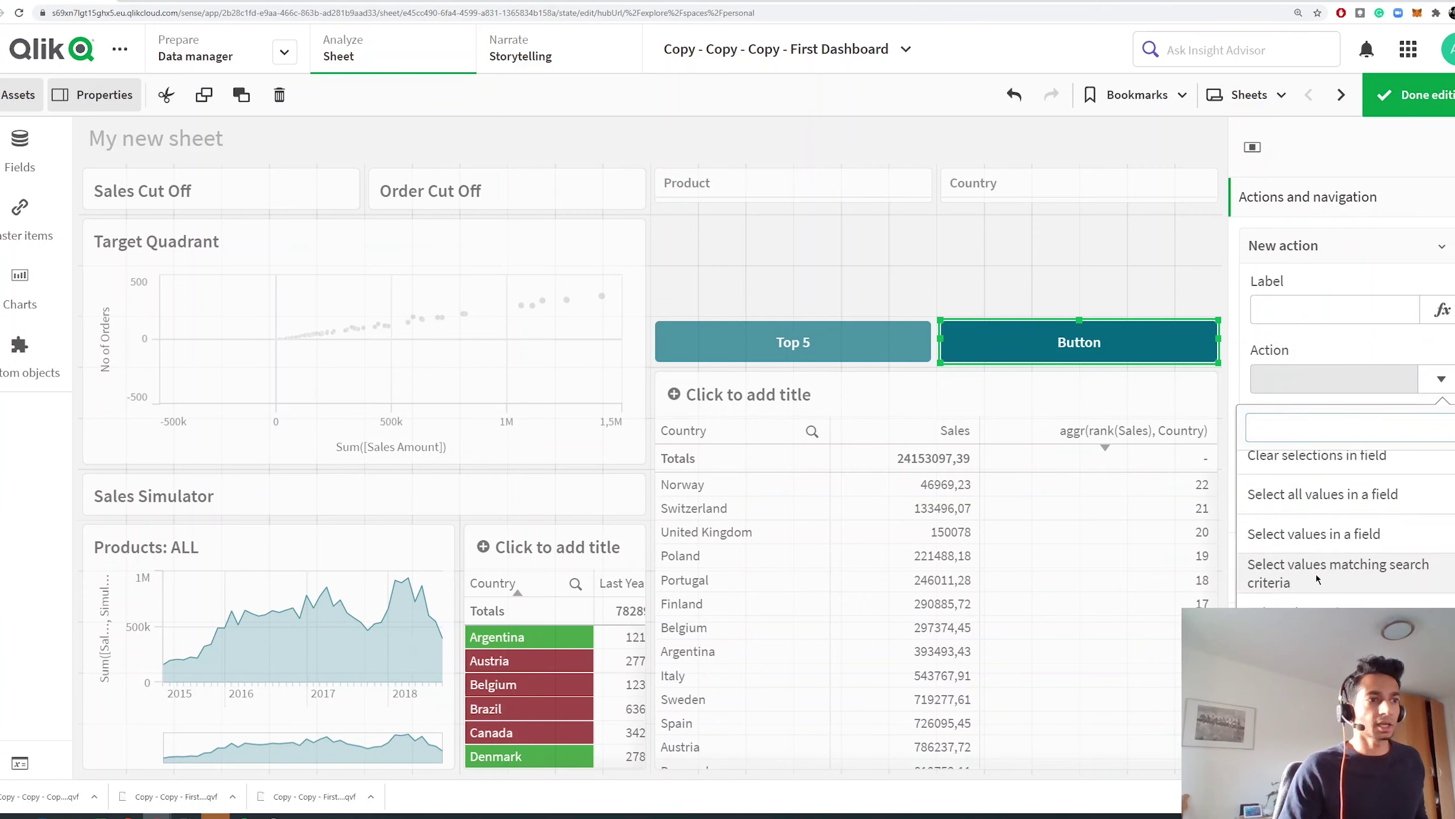
left_click(1316, 573)
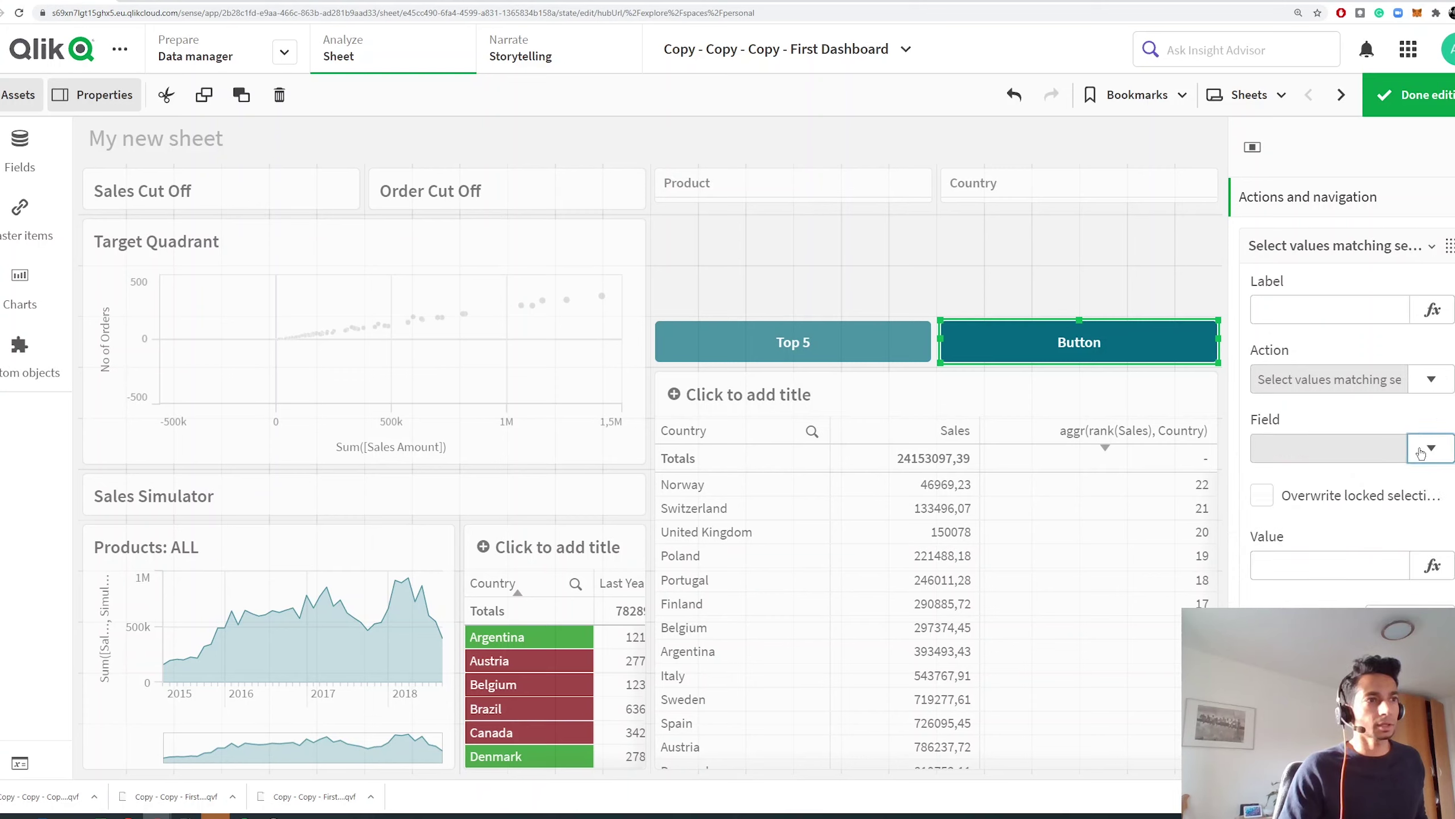
left_click(1421, 453)
left_click(1289, 367)
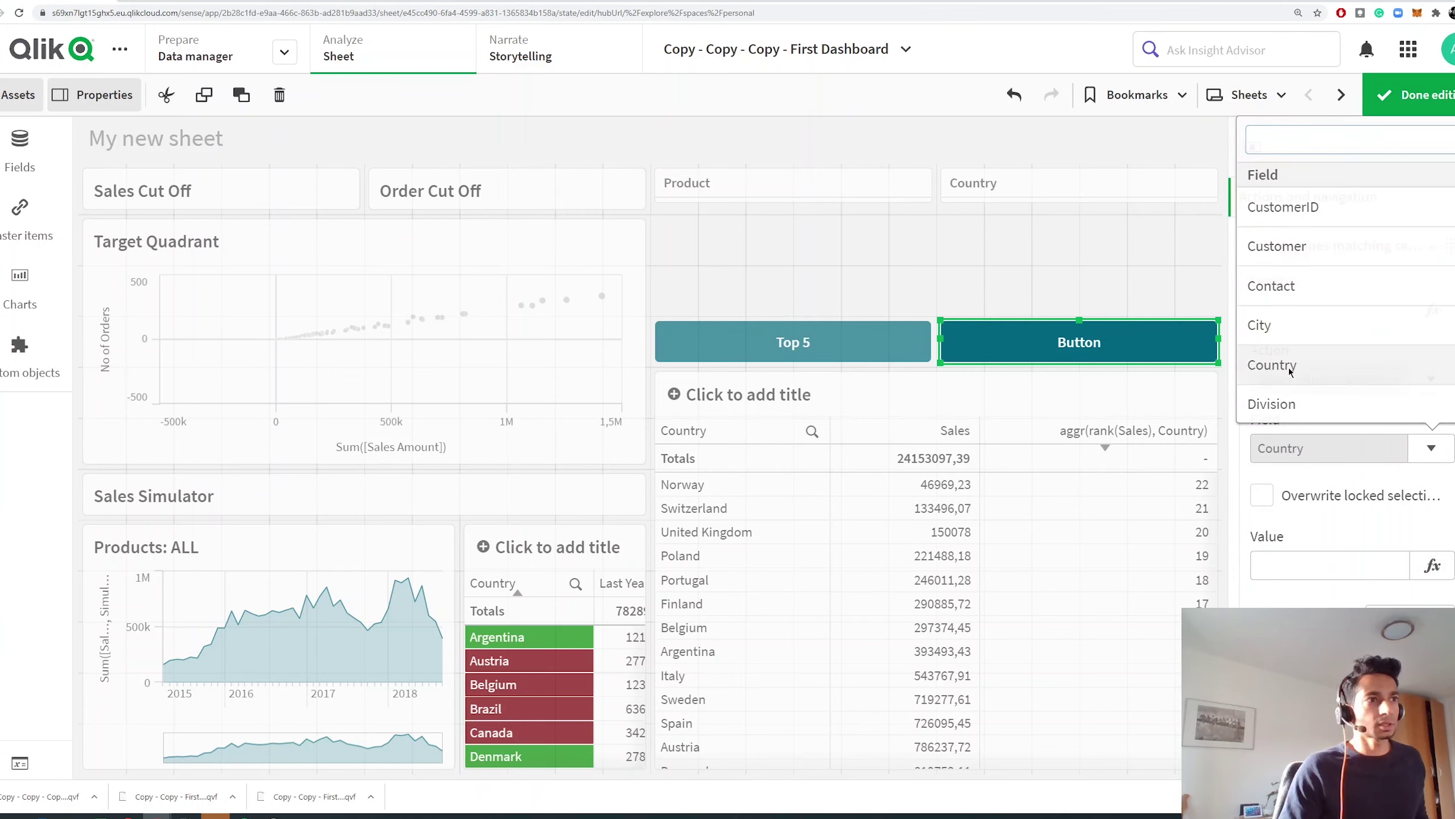
Start the action's value expression with rank(sum([Sales Amount])).
scroll(1361, 477, "down", 1)
left_click(1432, 484)
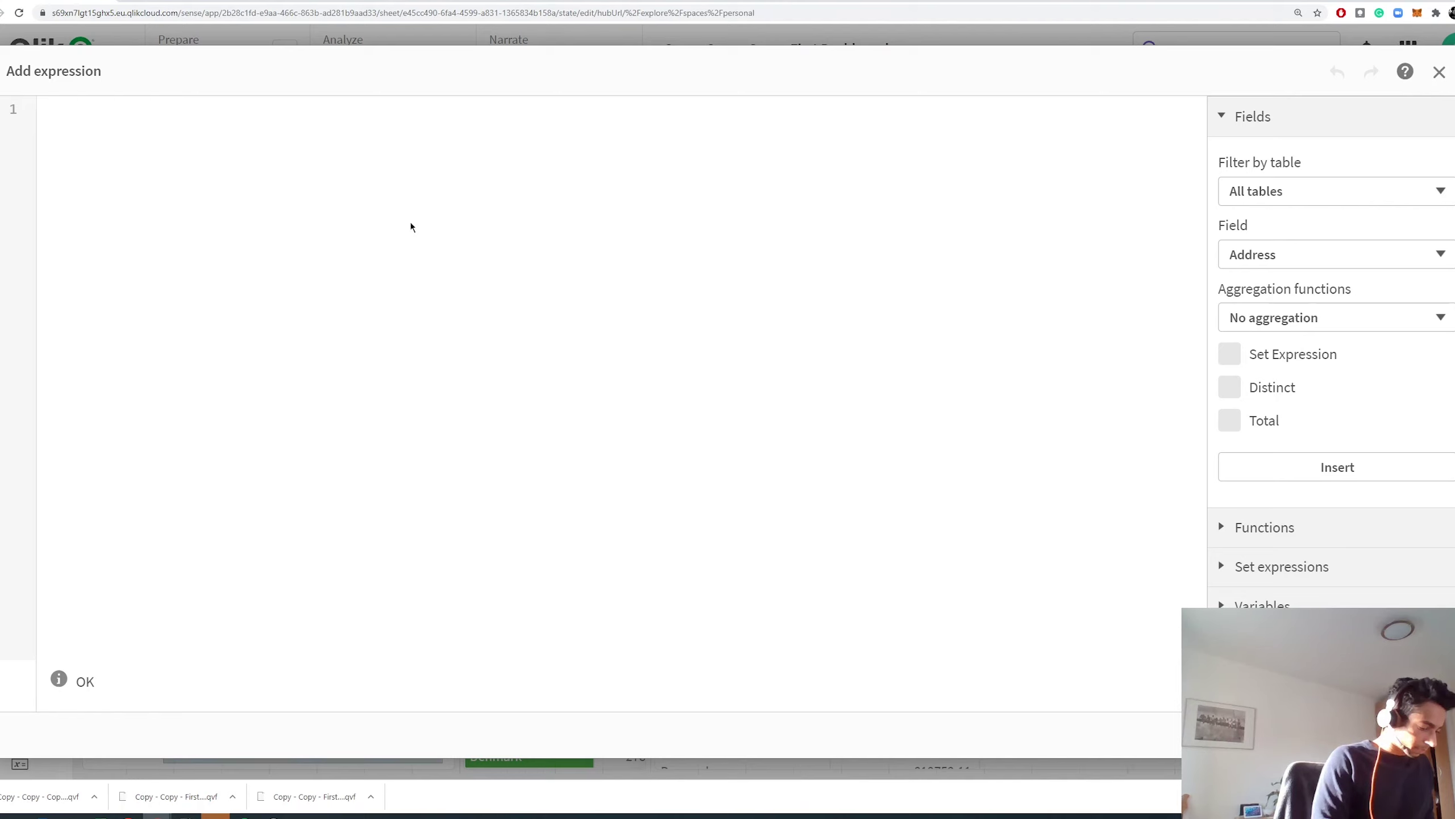
type("rank")
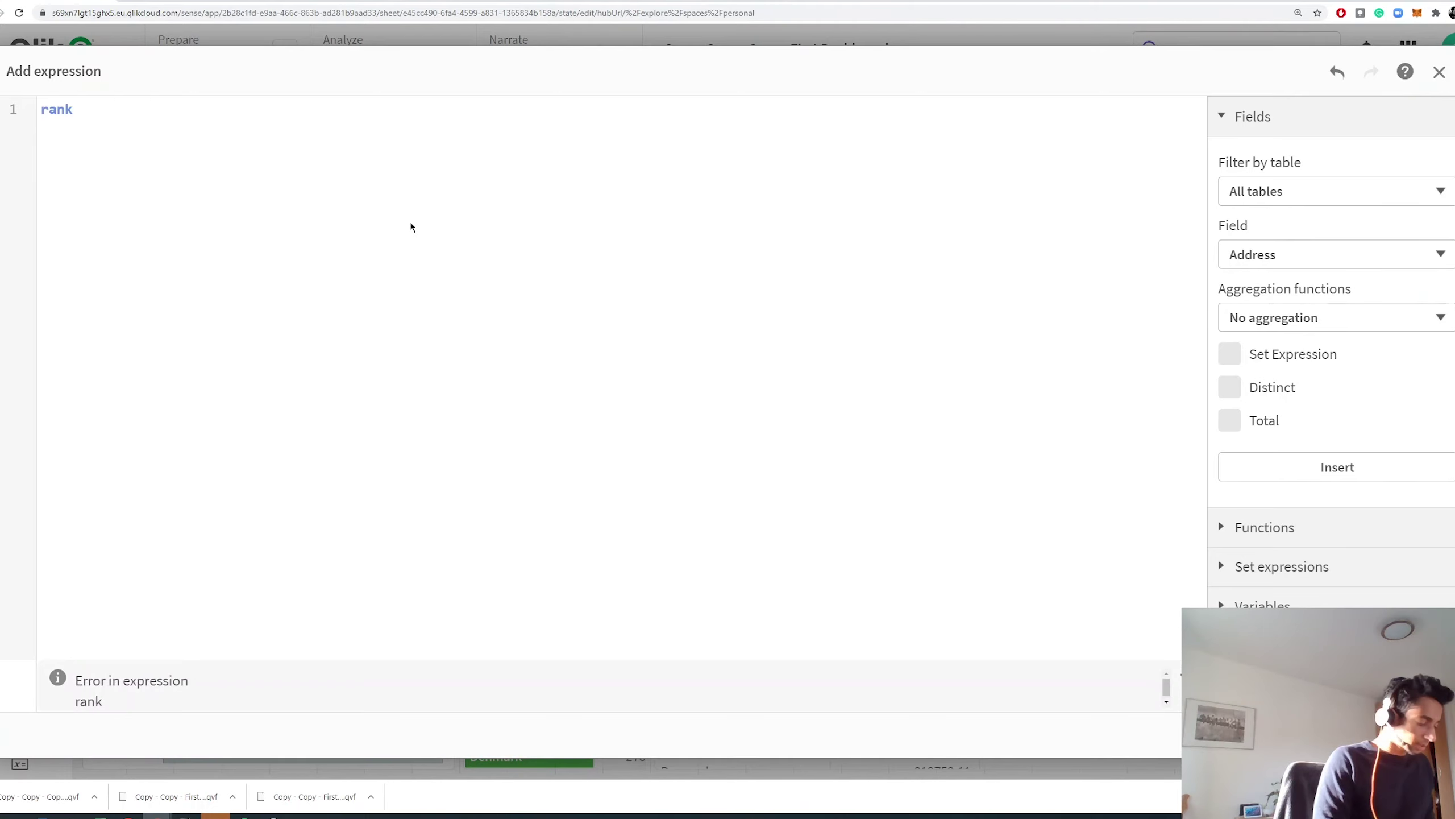
type("(sum(sa")
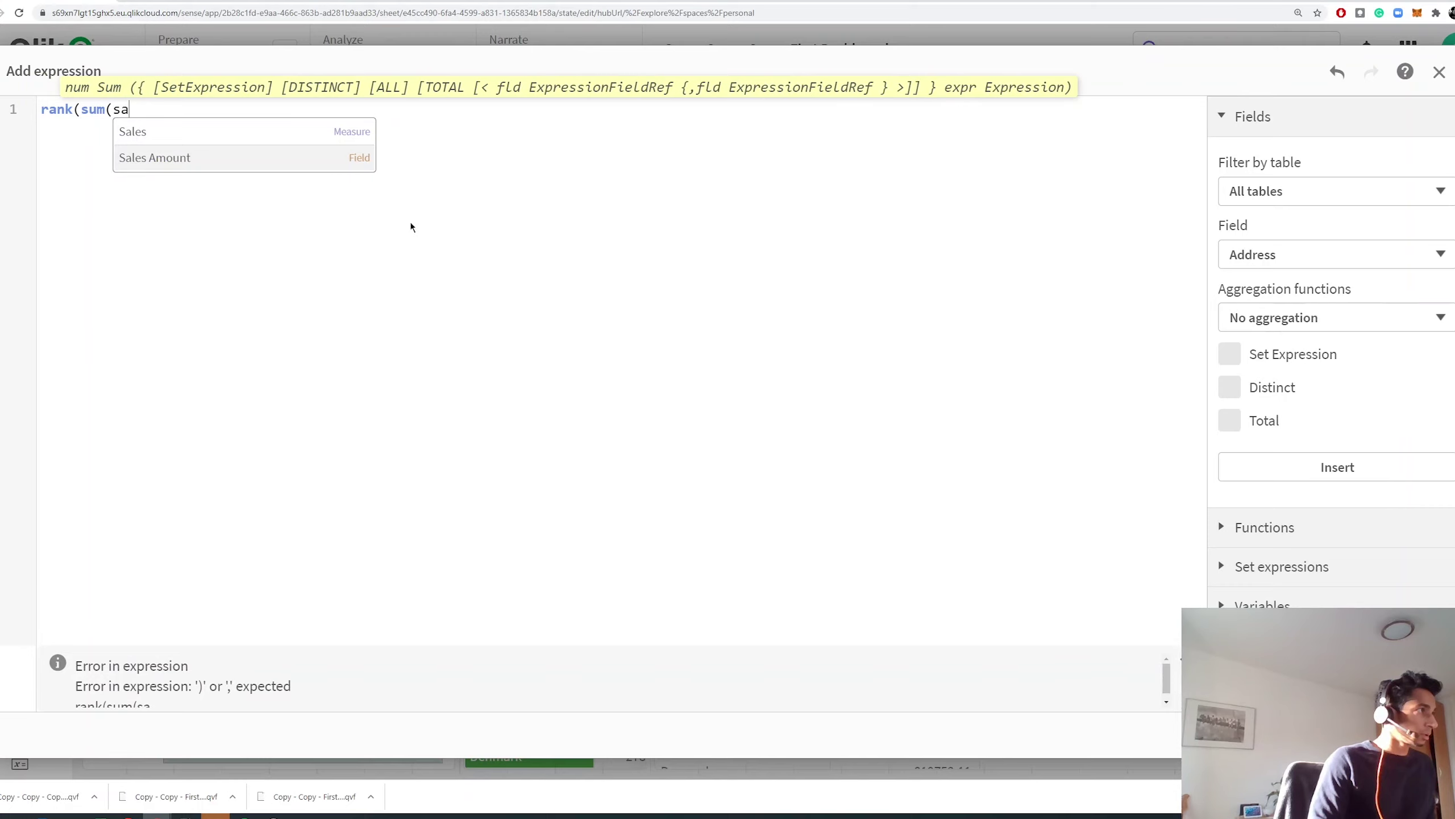
key("Return")
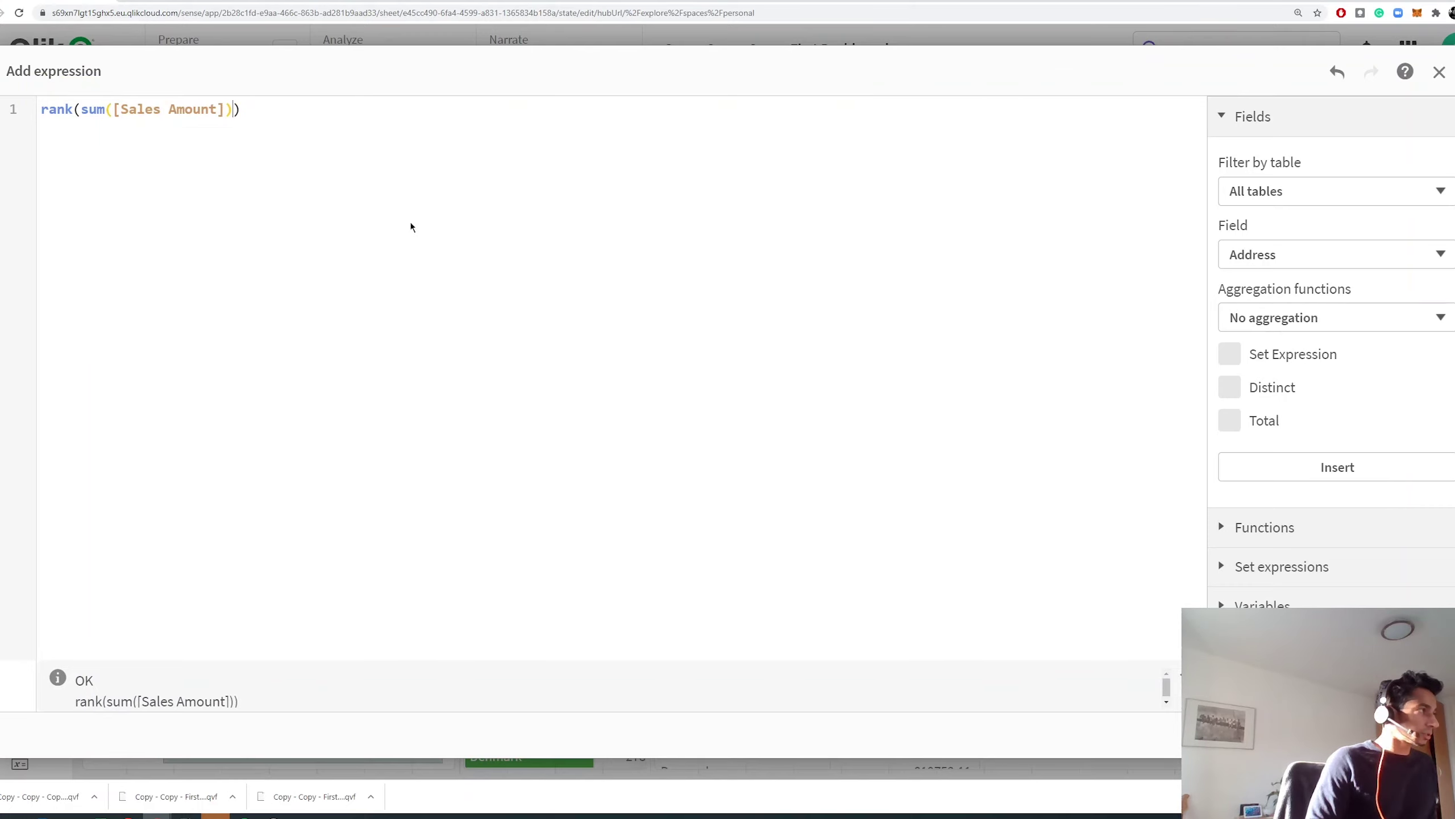
Wrap the rank expression in an aggr function over Country, giving aggr(rank(sum([Sales Amount])),Country).
key("Left")
key("Left")
key("Left")
key("Left")
key("Left")
key("Left")
key("Left")
key("Left")
key("Left")
key("Left")
key("Left")
key("Left")
key("Left")
key("Left")
key("Left")
key("Left")
key("Left")
key("Left")
key("Left")
key("Left")
key("Home")
type("aggr(")
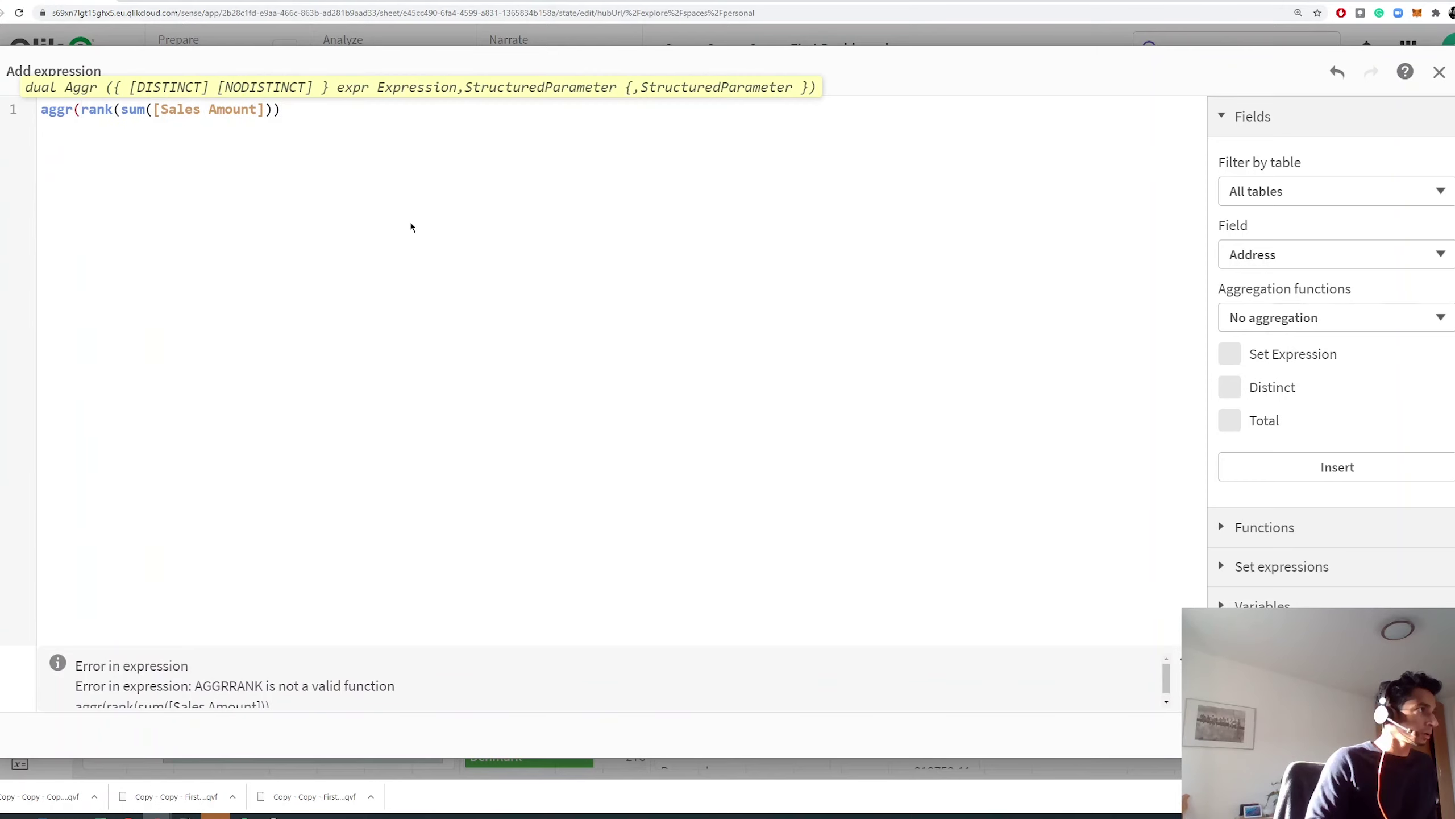
key("End")
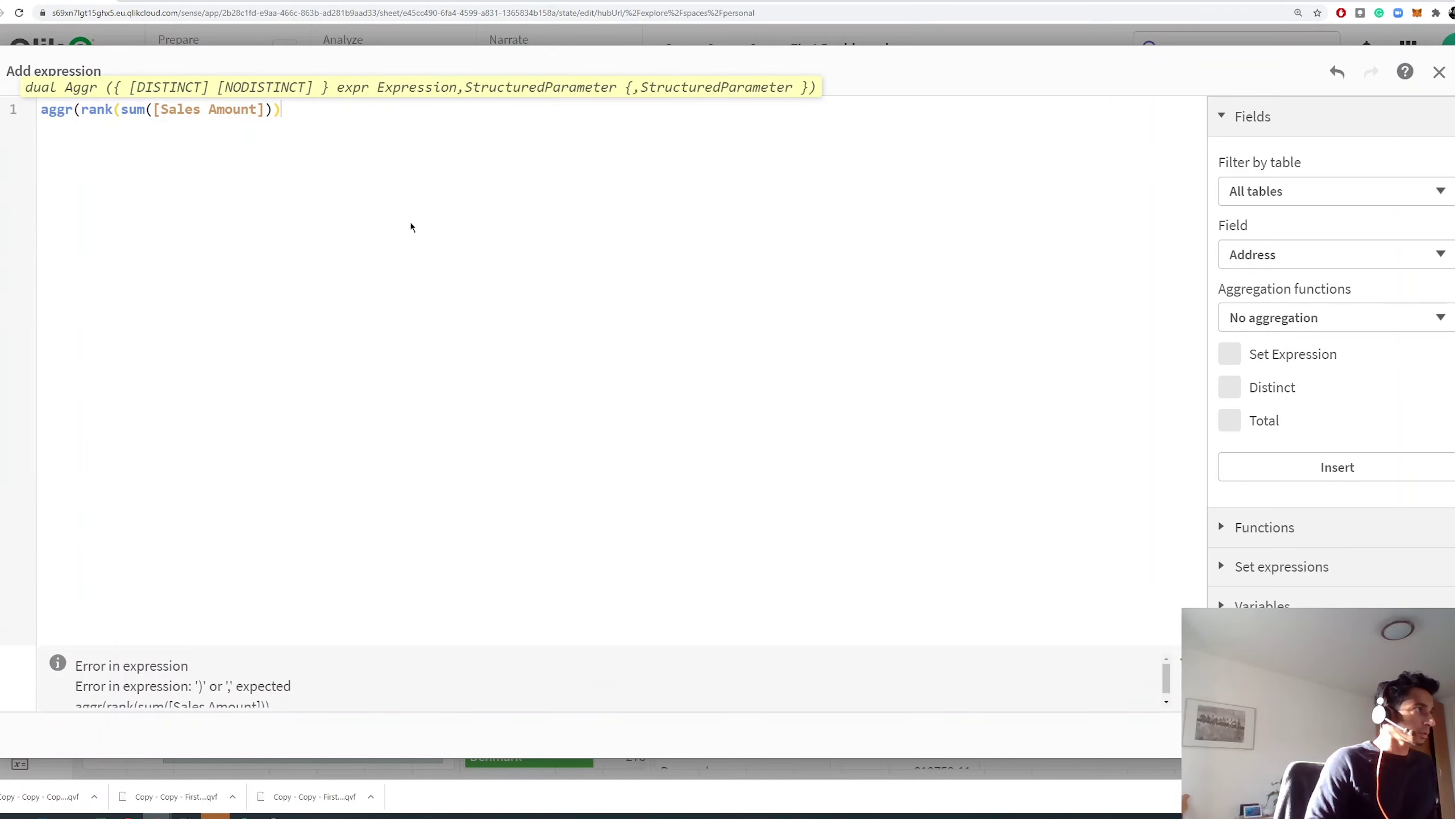
type(",")
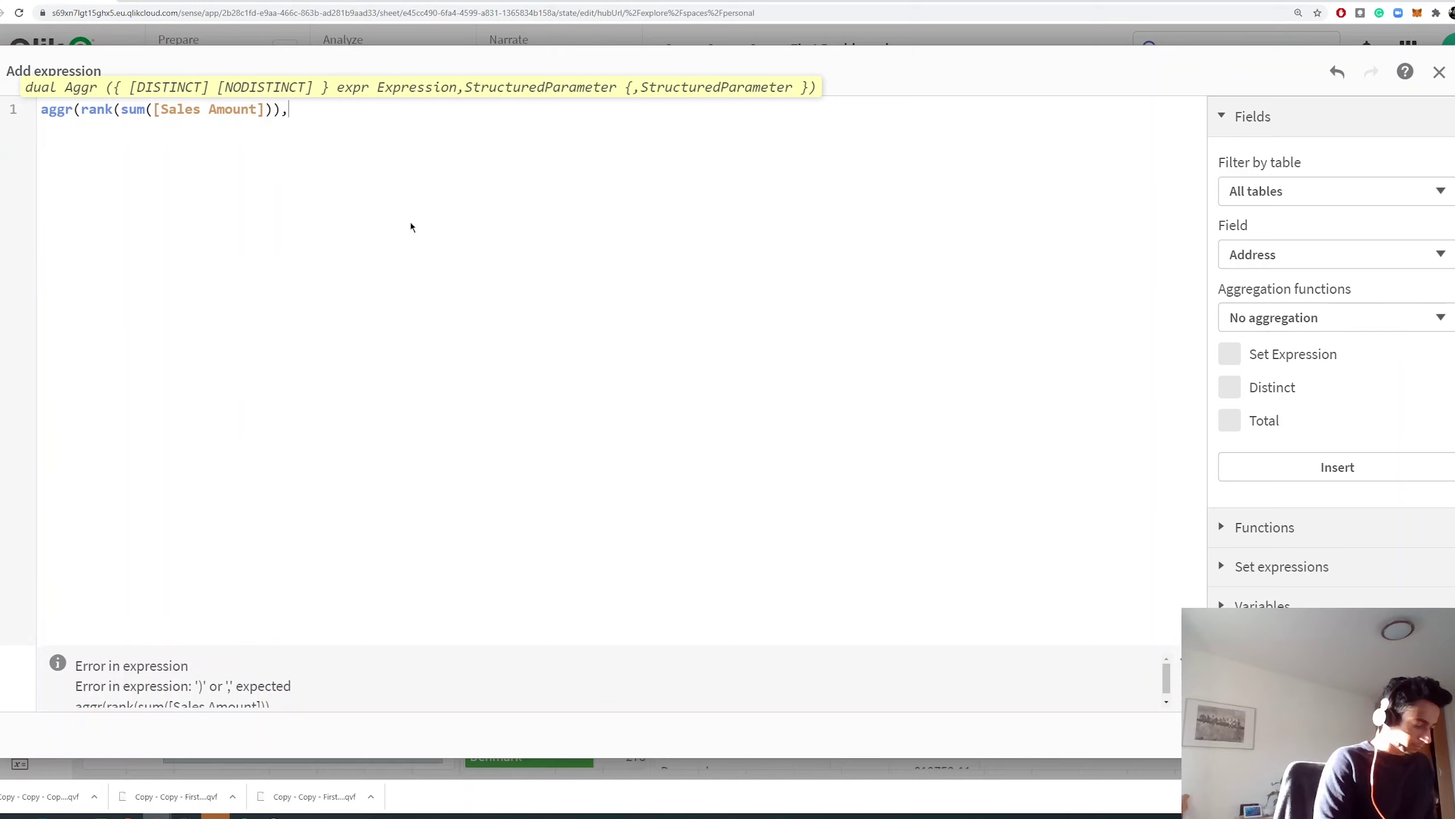
type("coun")
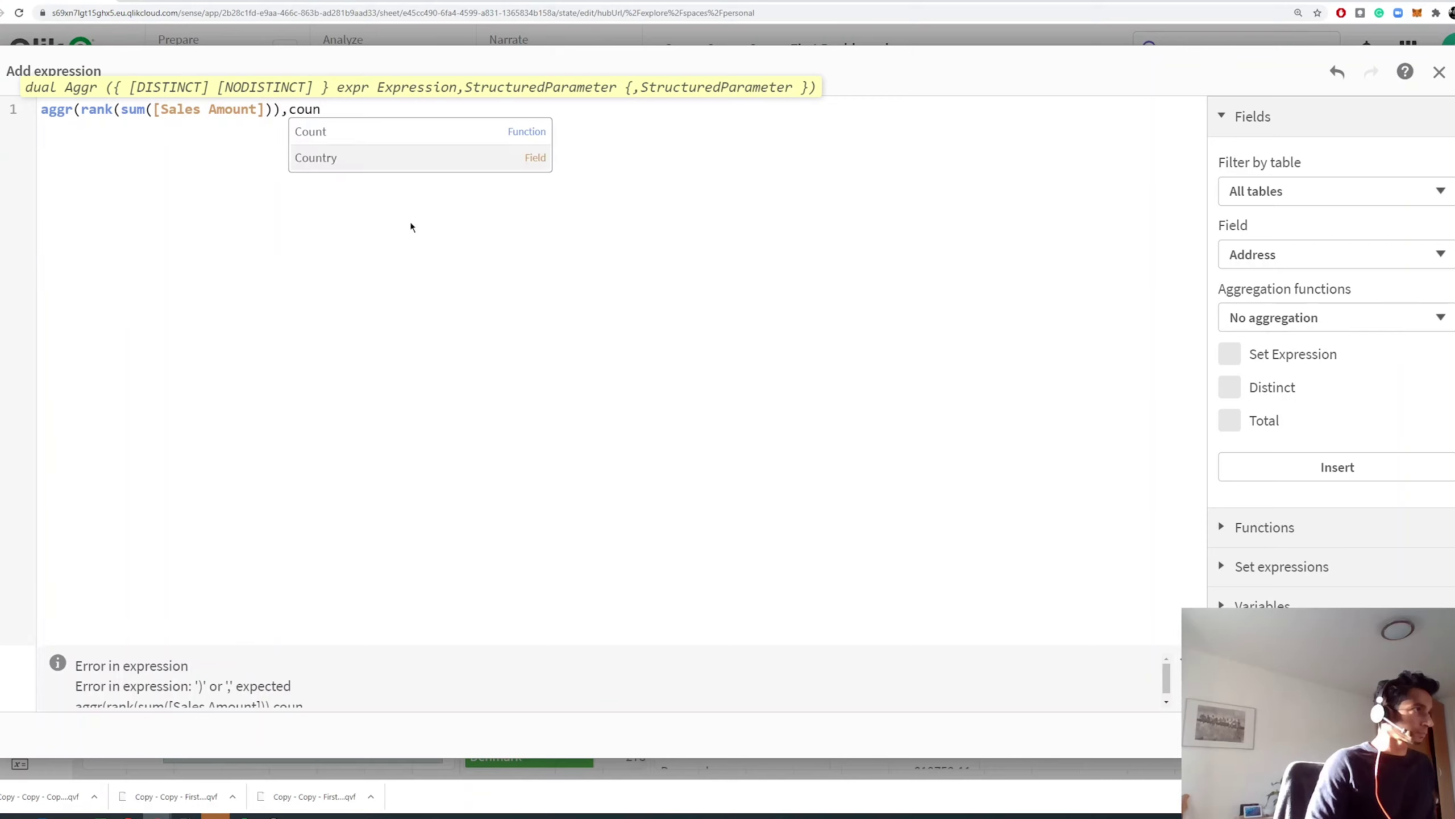
key("Return")
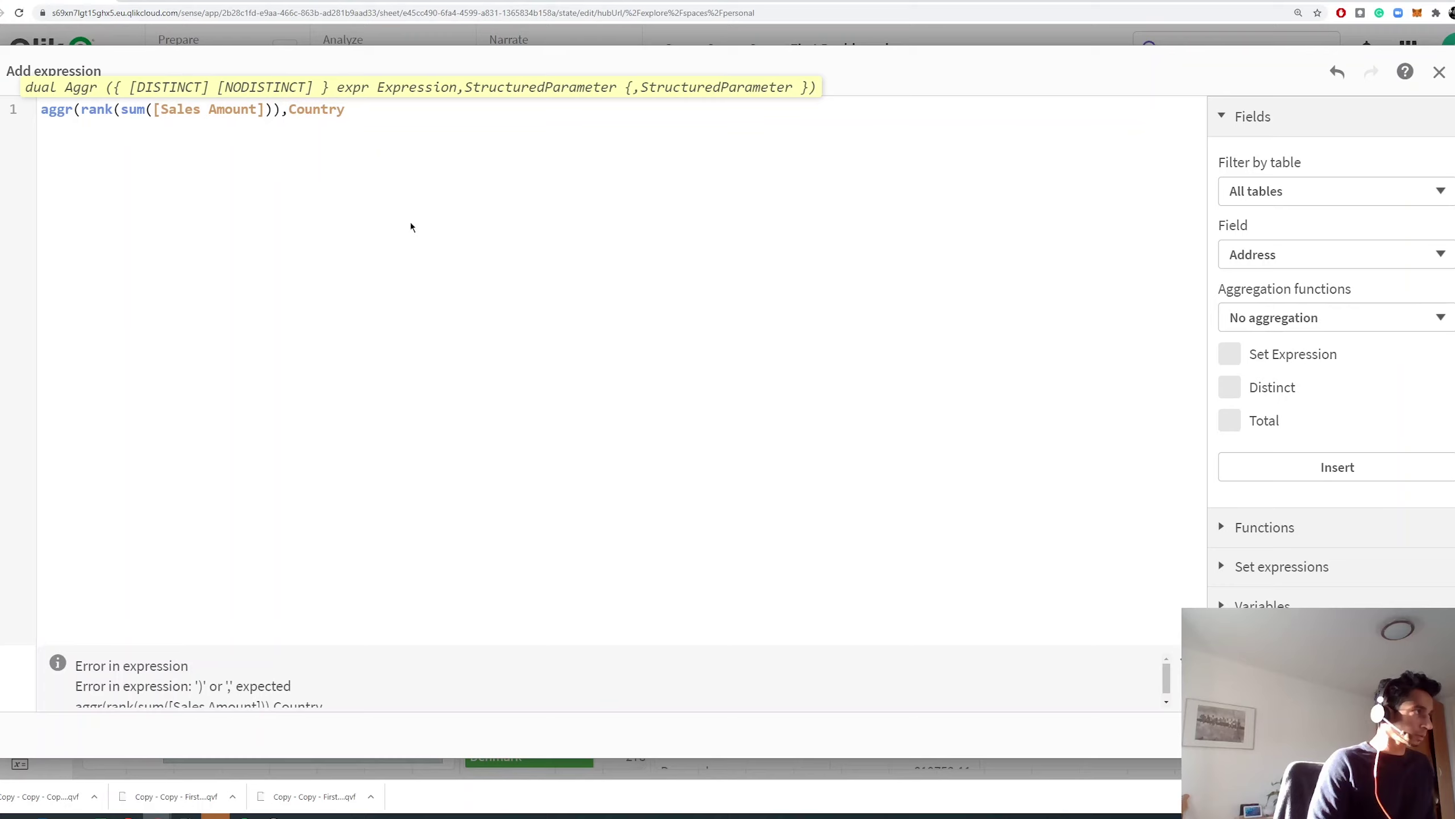
type(")")
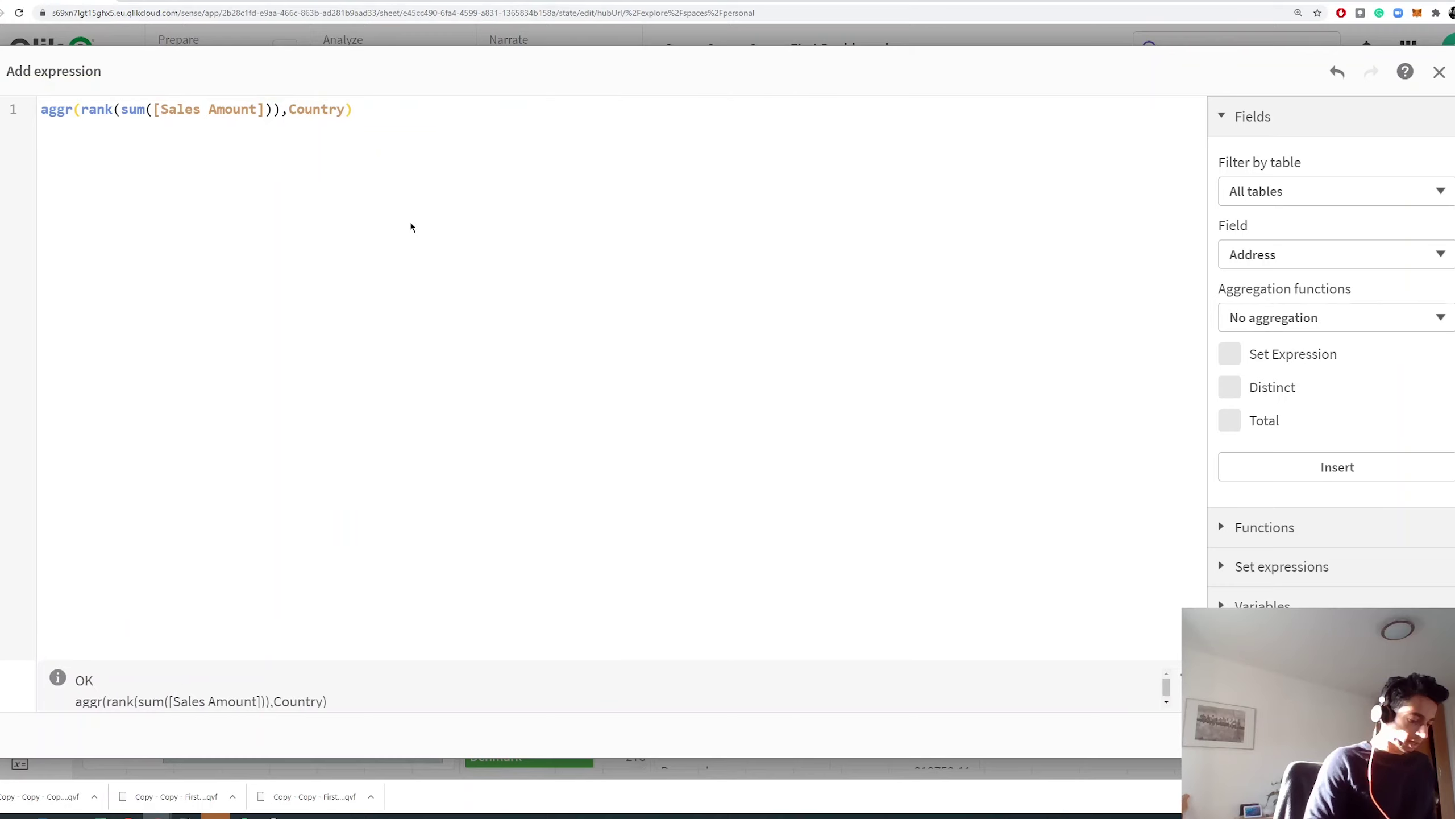
Enclose the aggr expression in an if function that returns Country when the rank is >= 22 - 5.
key("Left")
key("Left")
key("Left")
key("Left")
key("Left")
key("Left")
key("Left")
key("Left")
key("Left")
key("Left")
key("Left")
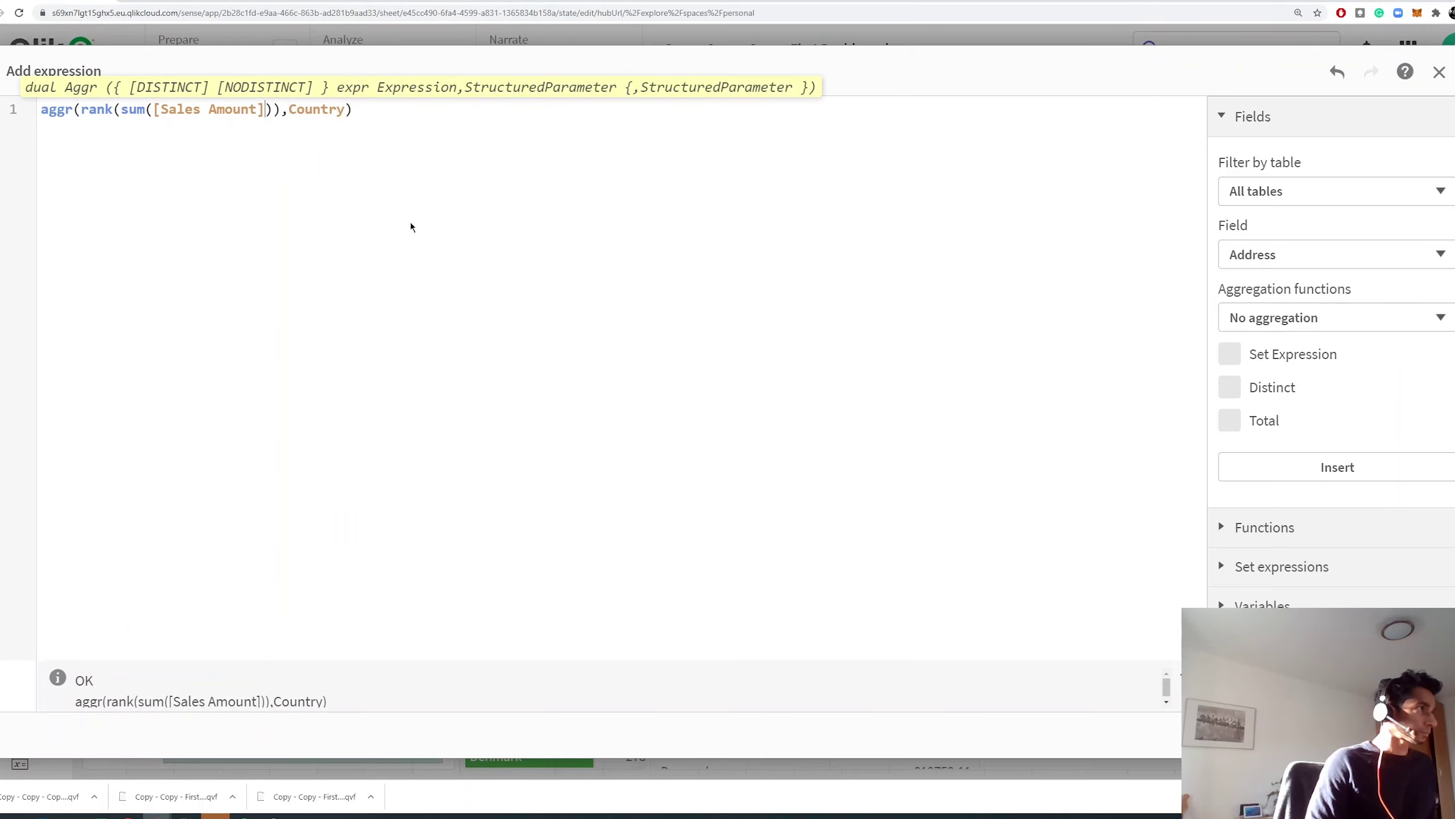
key("Home")
type("if(")
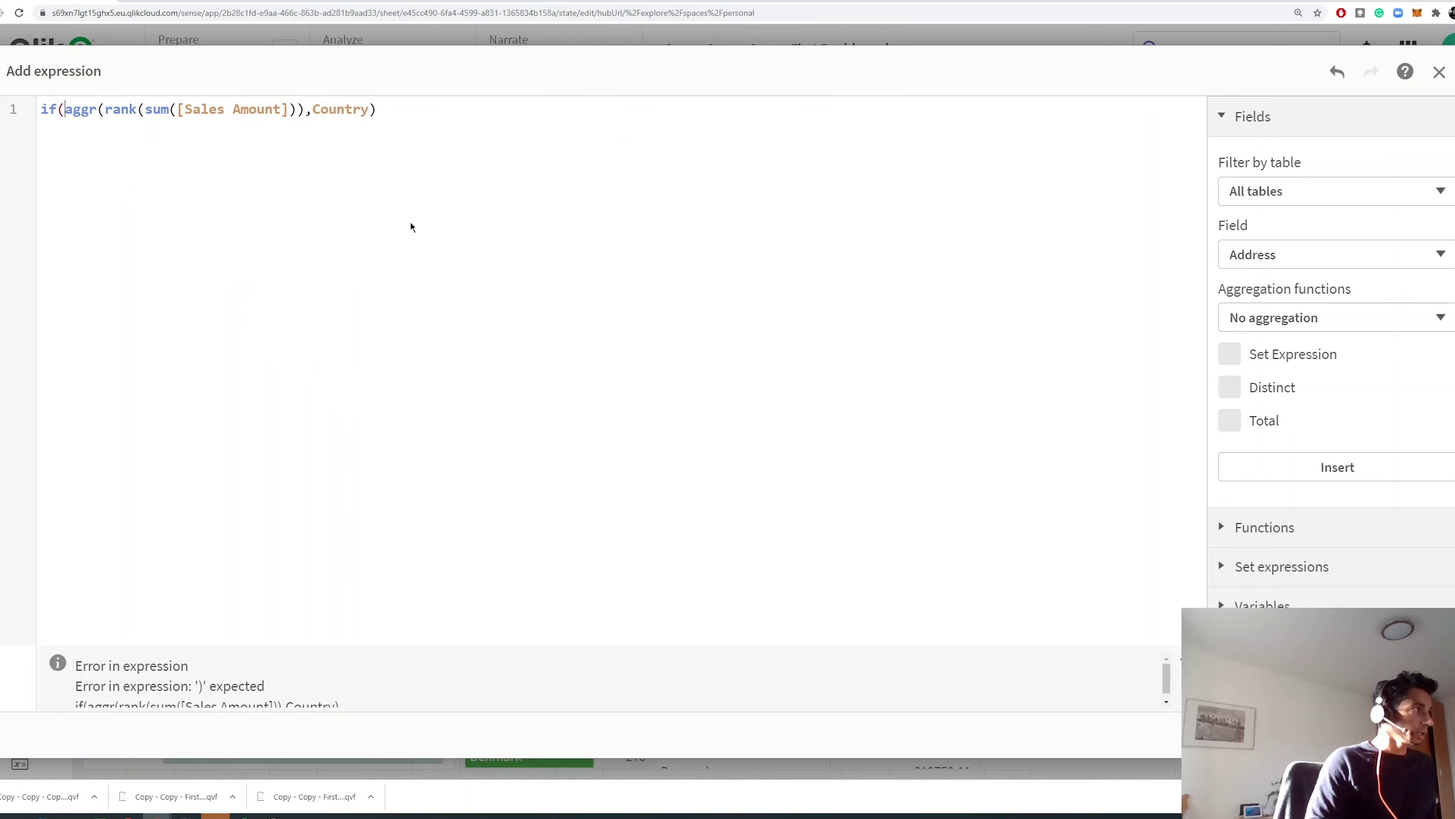
key("Right")
key("Right")
key("Right")
key("Right")
key("Right")
key("Right")
key("Right")
key("Right")
key("Right")
key("Right")
key("Right")
key("Right")
key("Right")
key("Right")
key("Right")
key("Right")
key("Right")
key("Right")
key("Right")
key("Right")
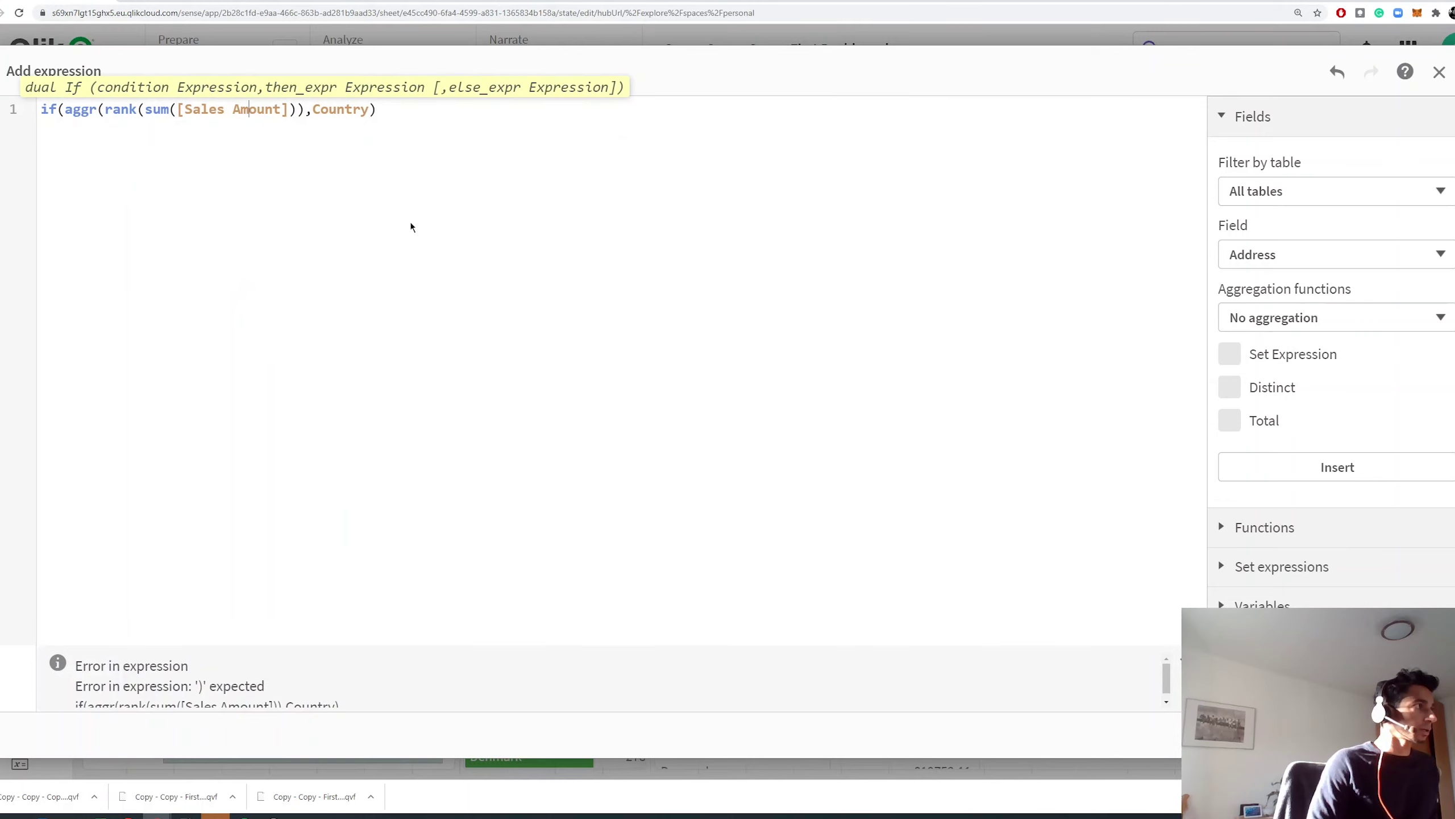
key("End")
type(">")
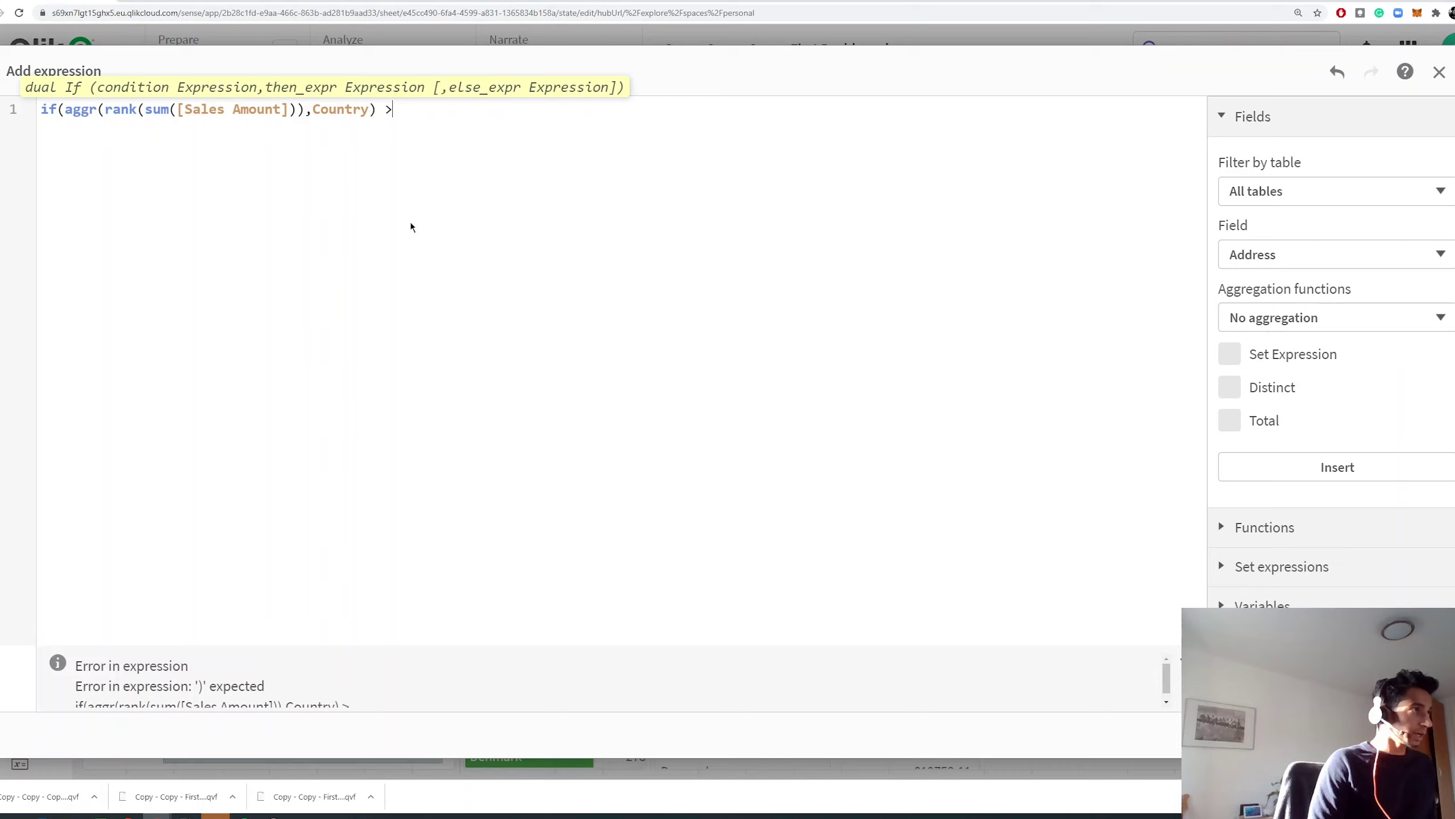
type("=")
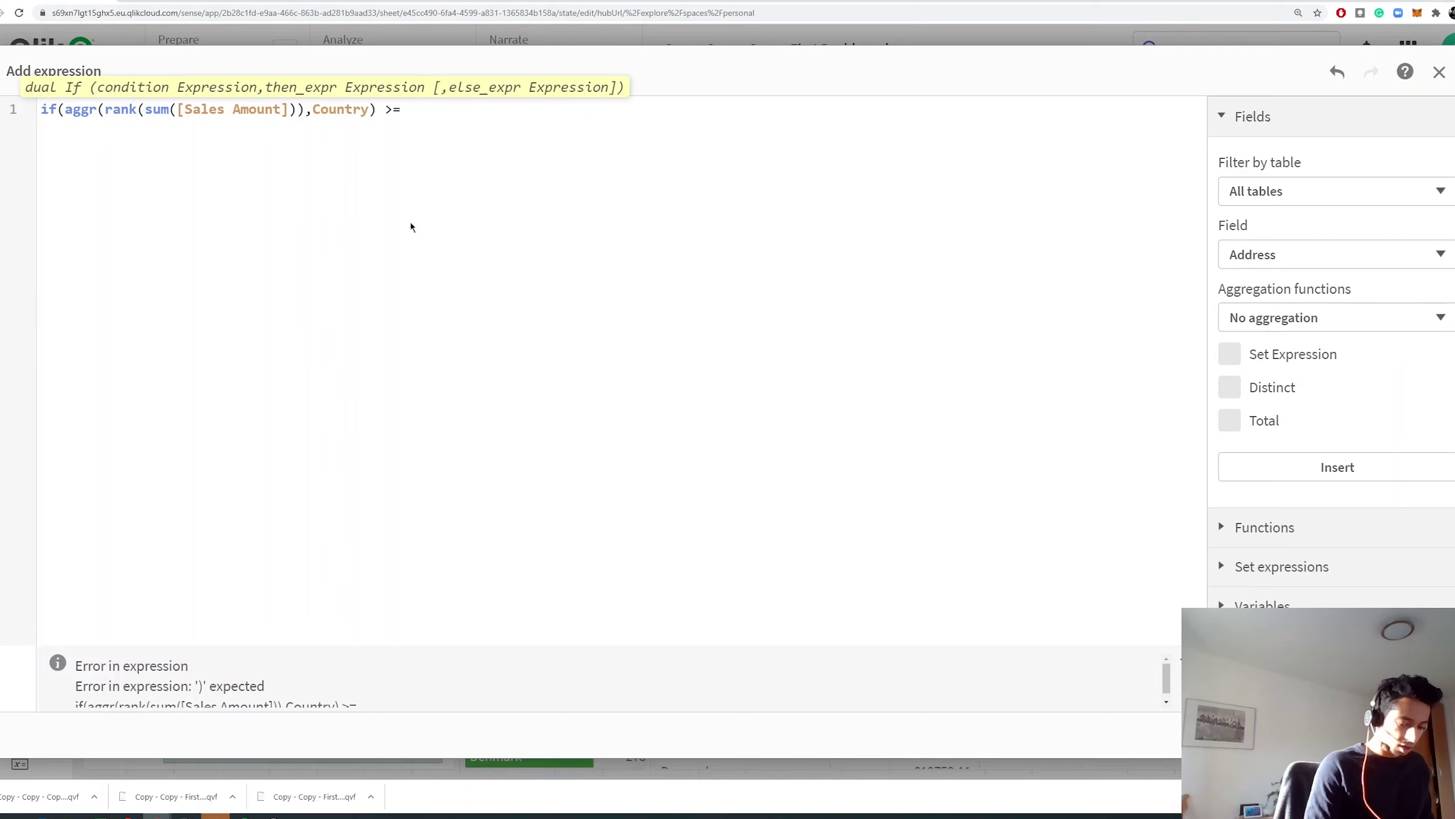
type(" 22")
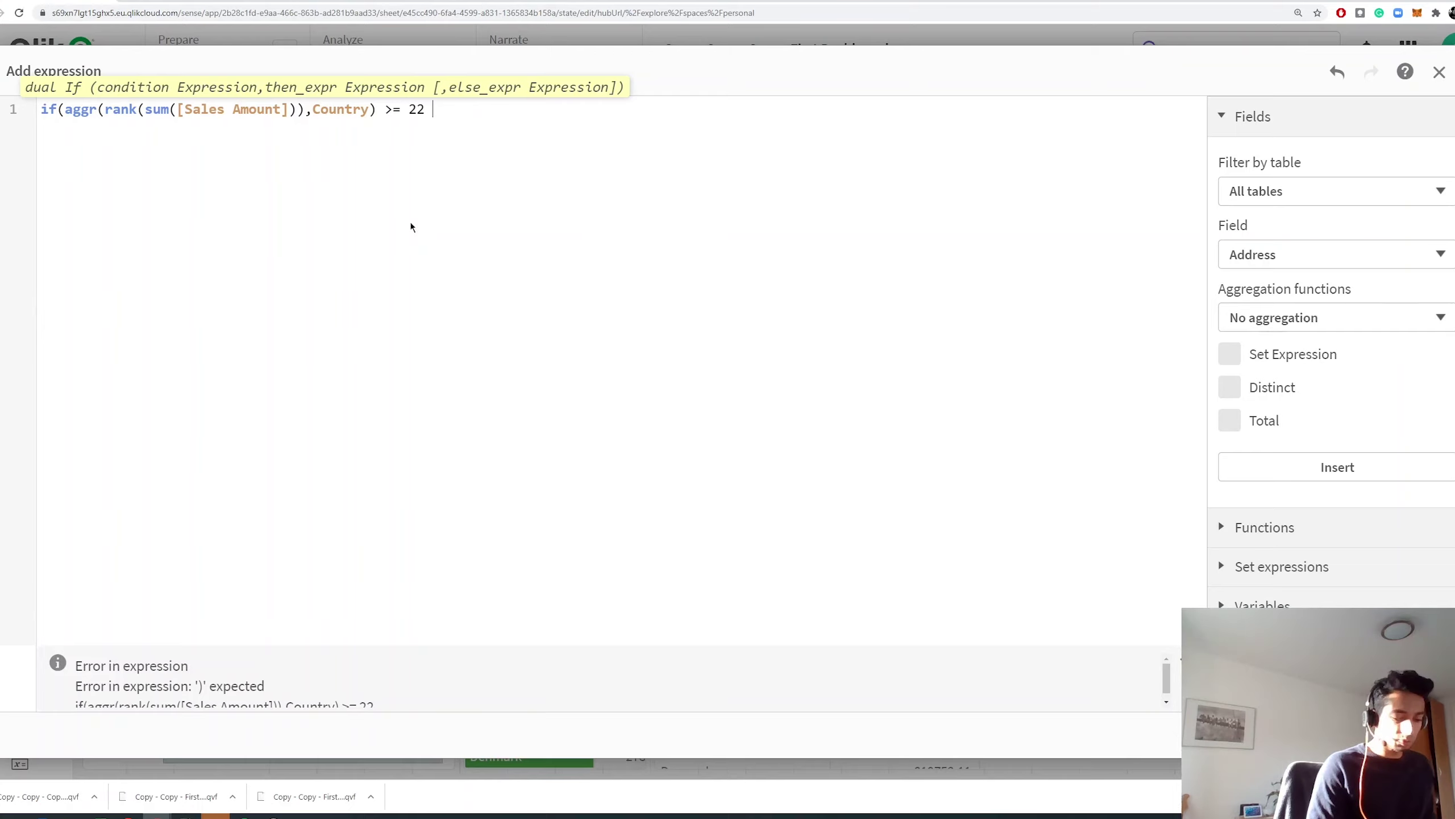
type("- 5")
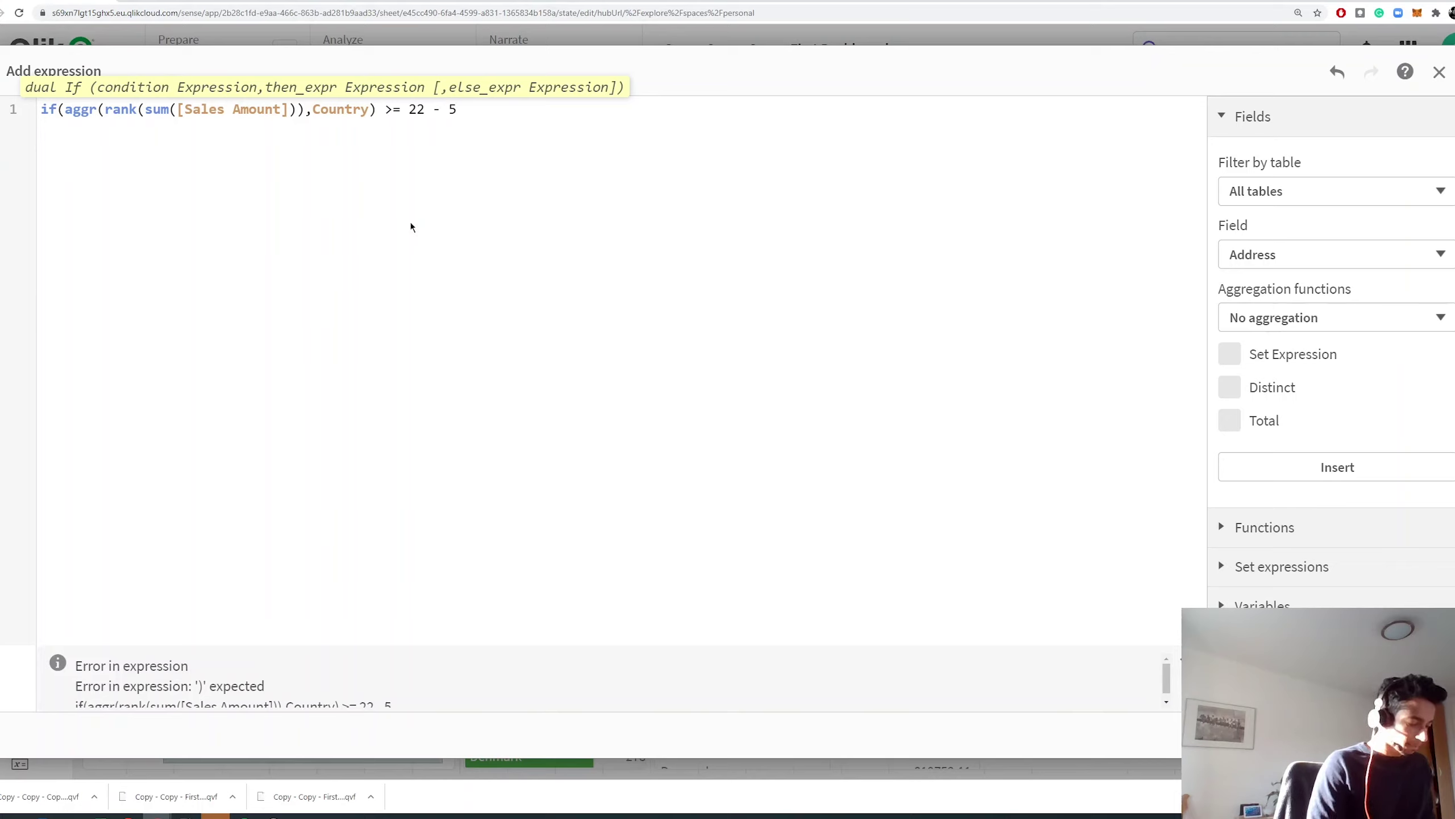
type(", coun")
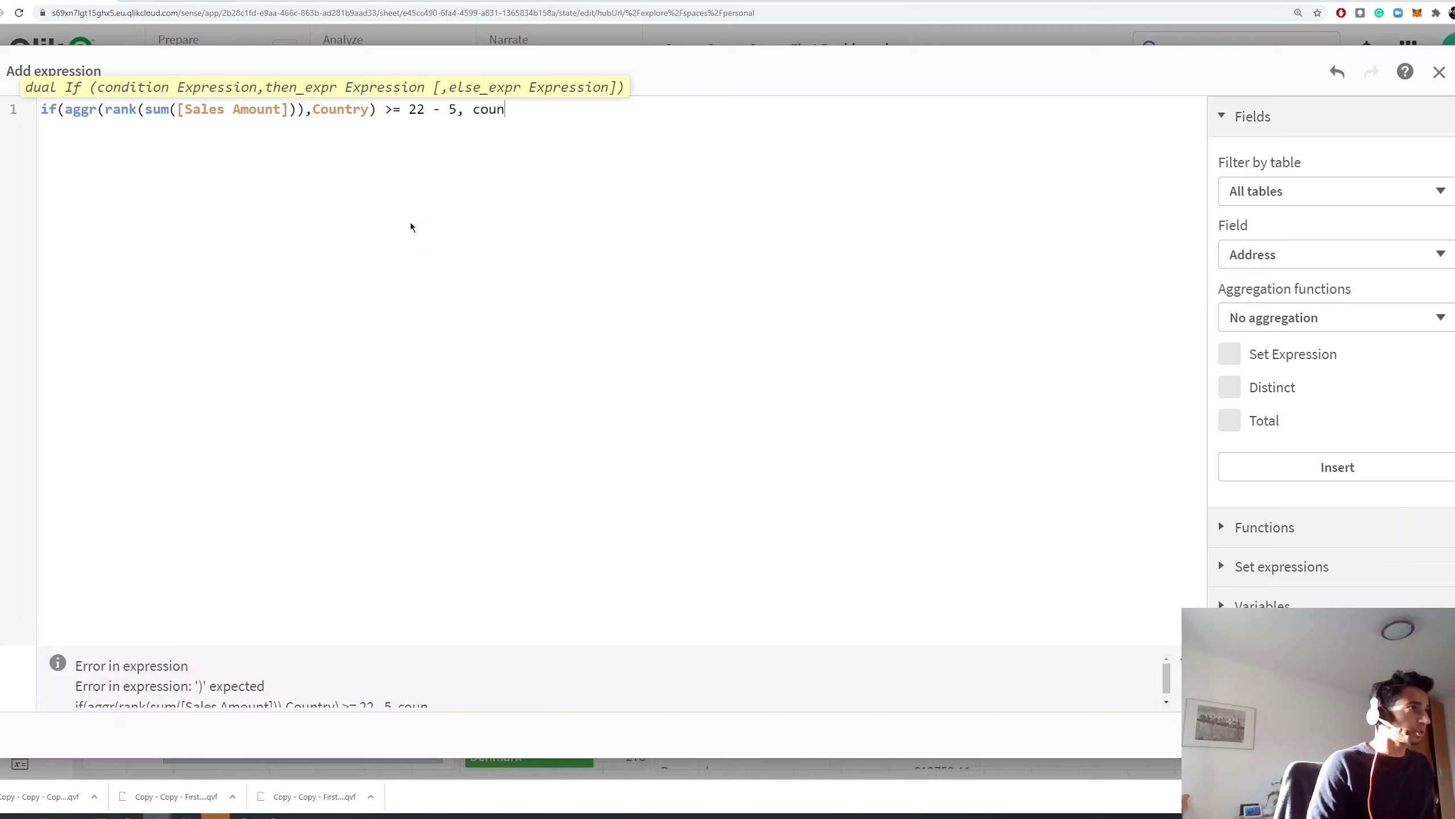
key("Down")
key("Return")
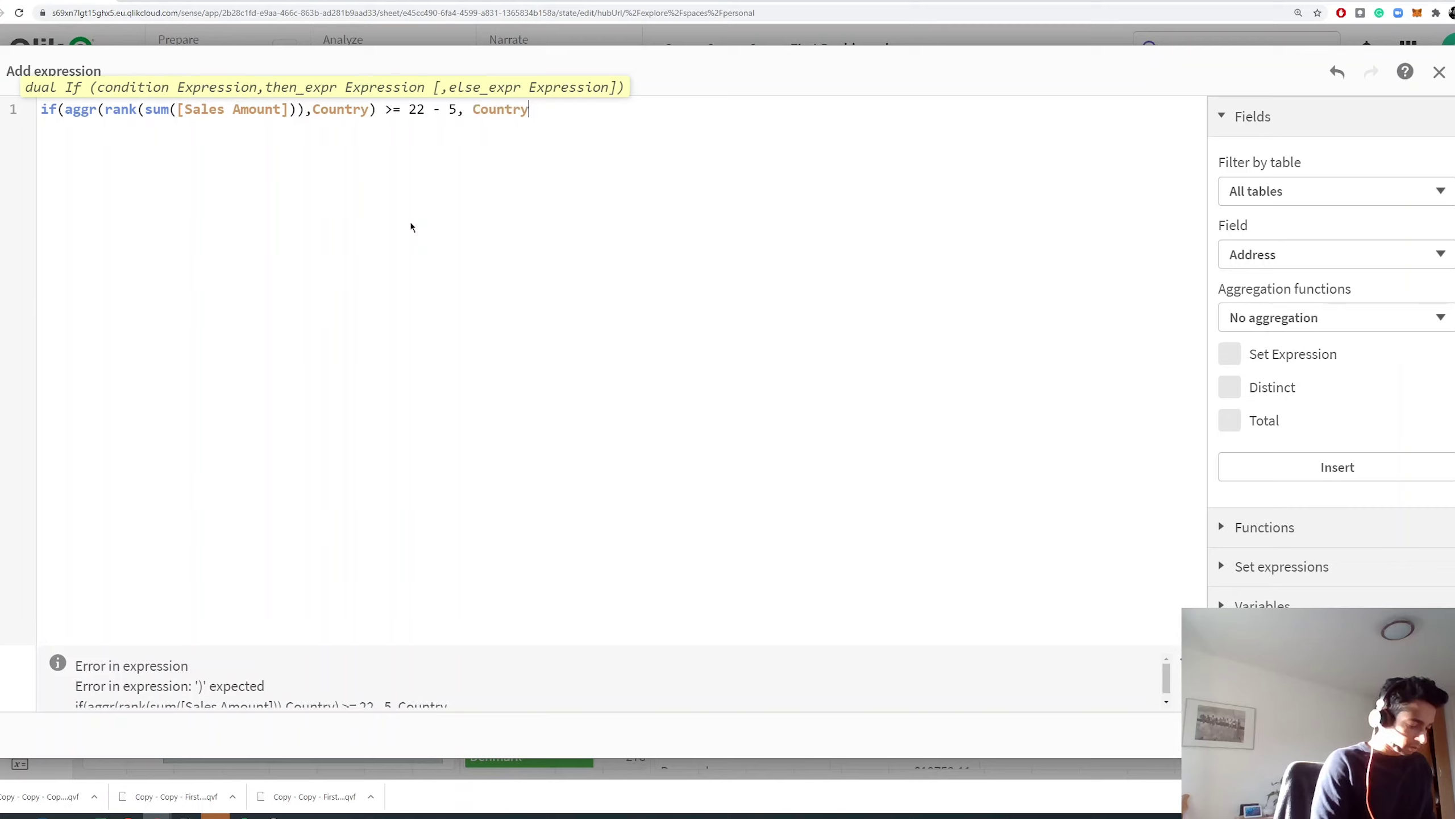
type(")")
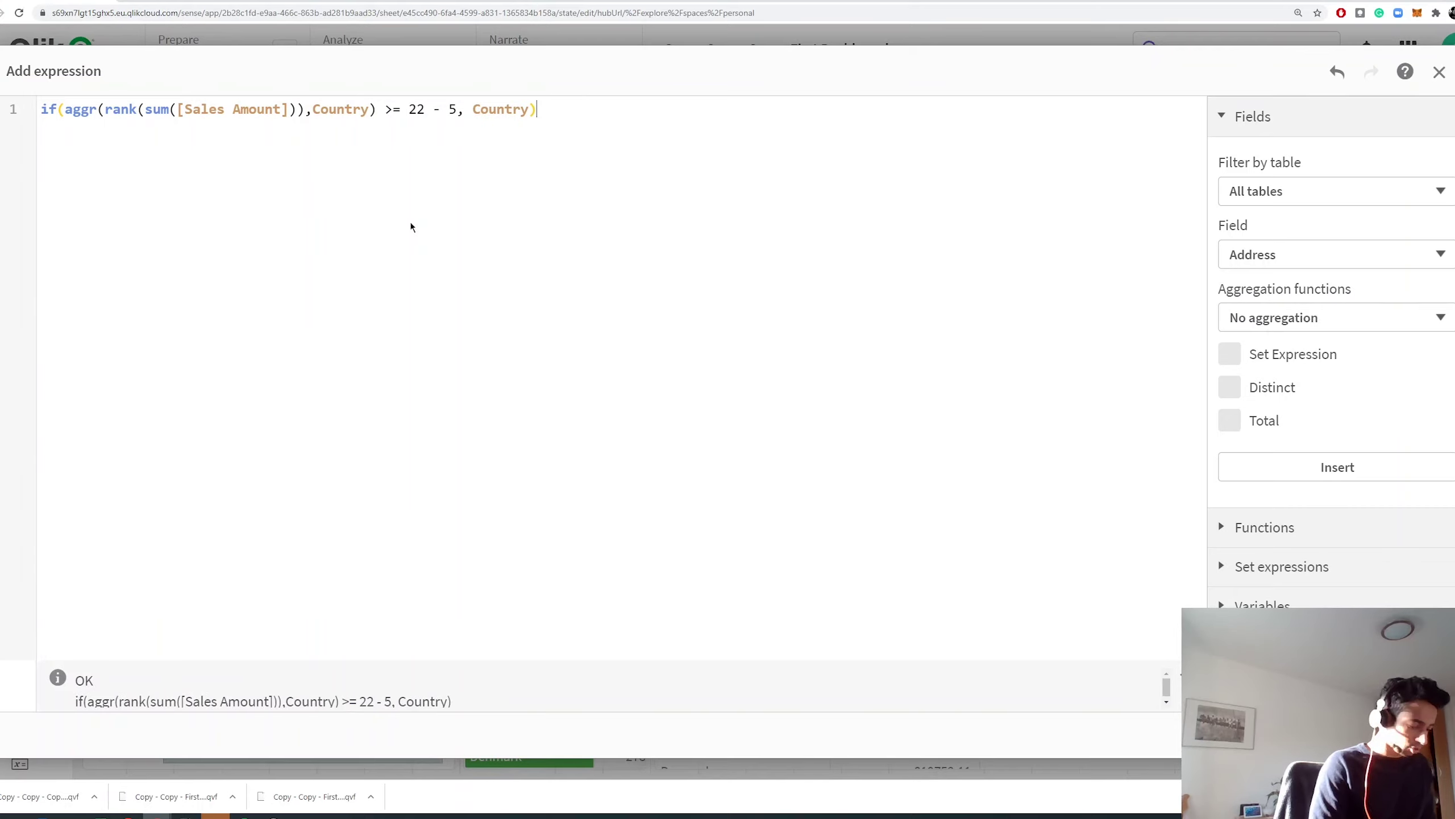
Wrap the if expression in a concat function with '|' as the delimiter.
type(", '")
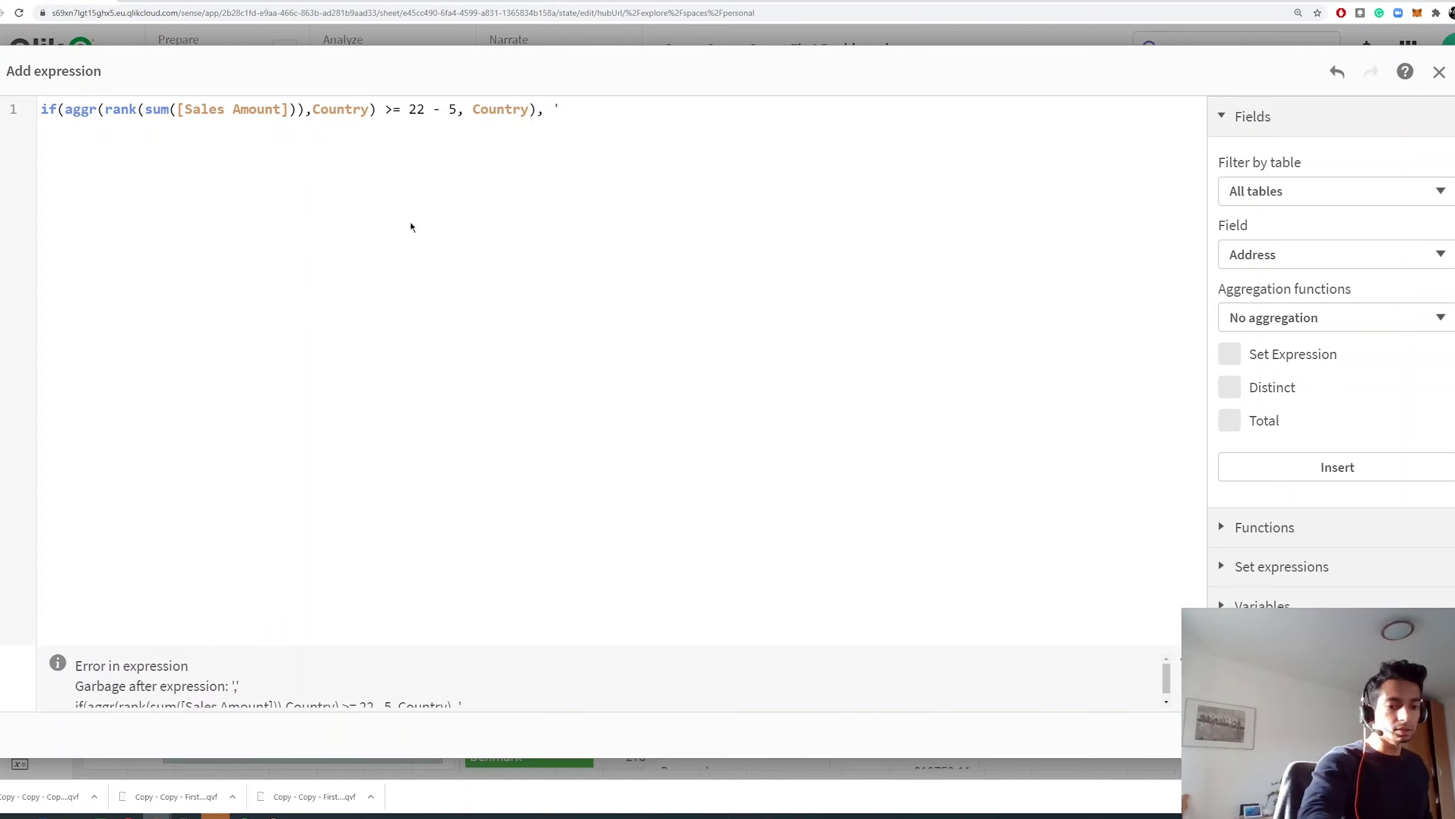
type("|')")
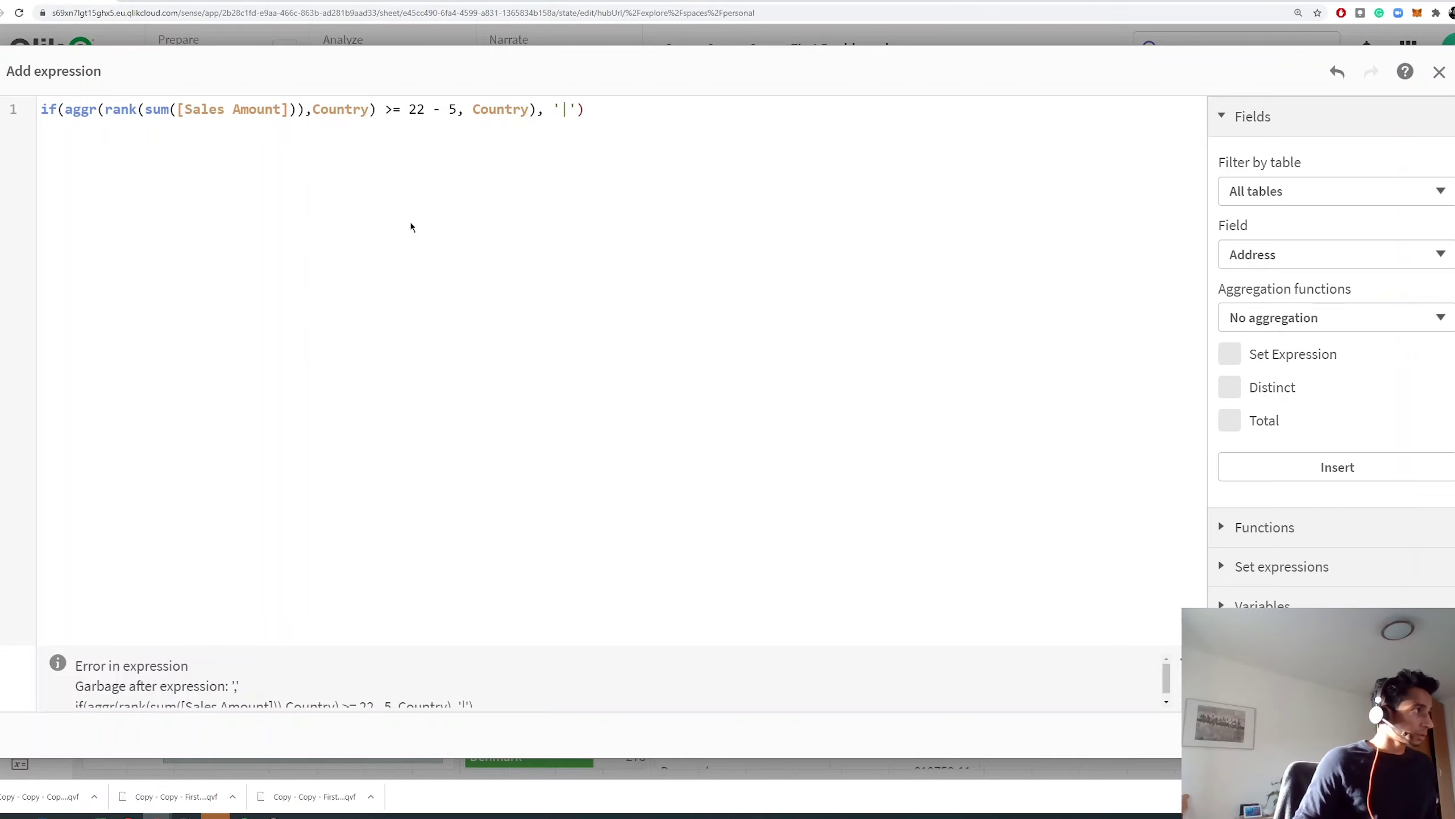
key("Left")
key("Left")
key("Left")
key("Left")
key("Left")
key("Left")
key("Left")
key("Left")
key("Left")
key("Left")
key("Left")
key("Left")
key("Left")
key("Left")
key("Left")
key("Left")
key("Left")
key("Left")
key("Left")
key("Left")
key("Left")
key("Left")
key("Left")
key("Left")
key("Left")
key("Left")
key("Left")
key("Left")
key("Left")
key("Left")
key("Left")
key("Left")
key("Left")
key("Left")
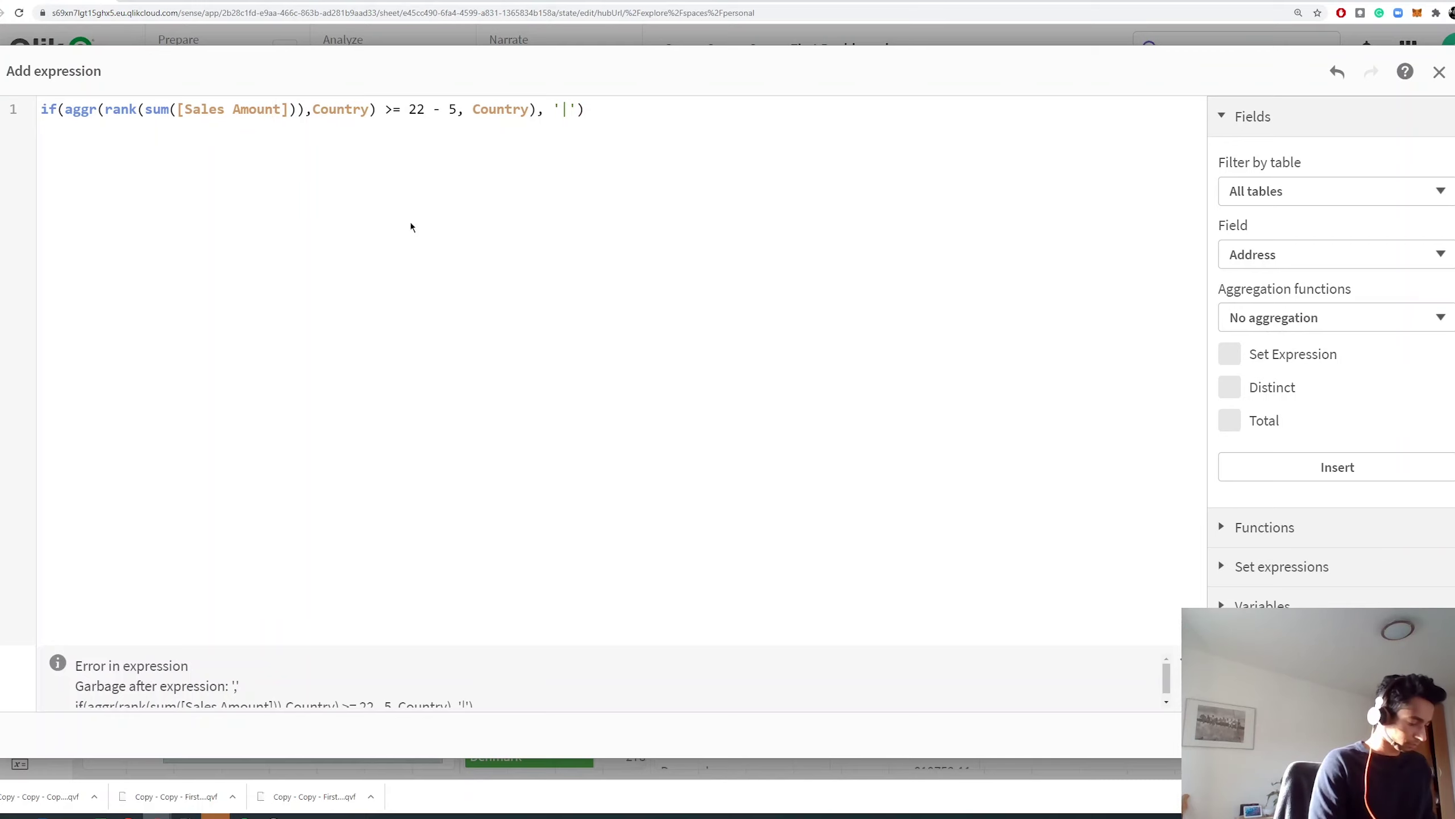
type("concat")
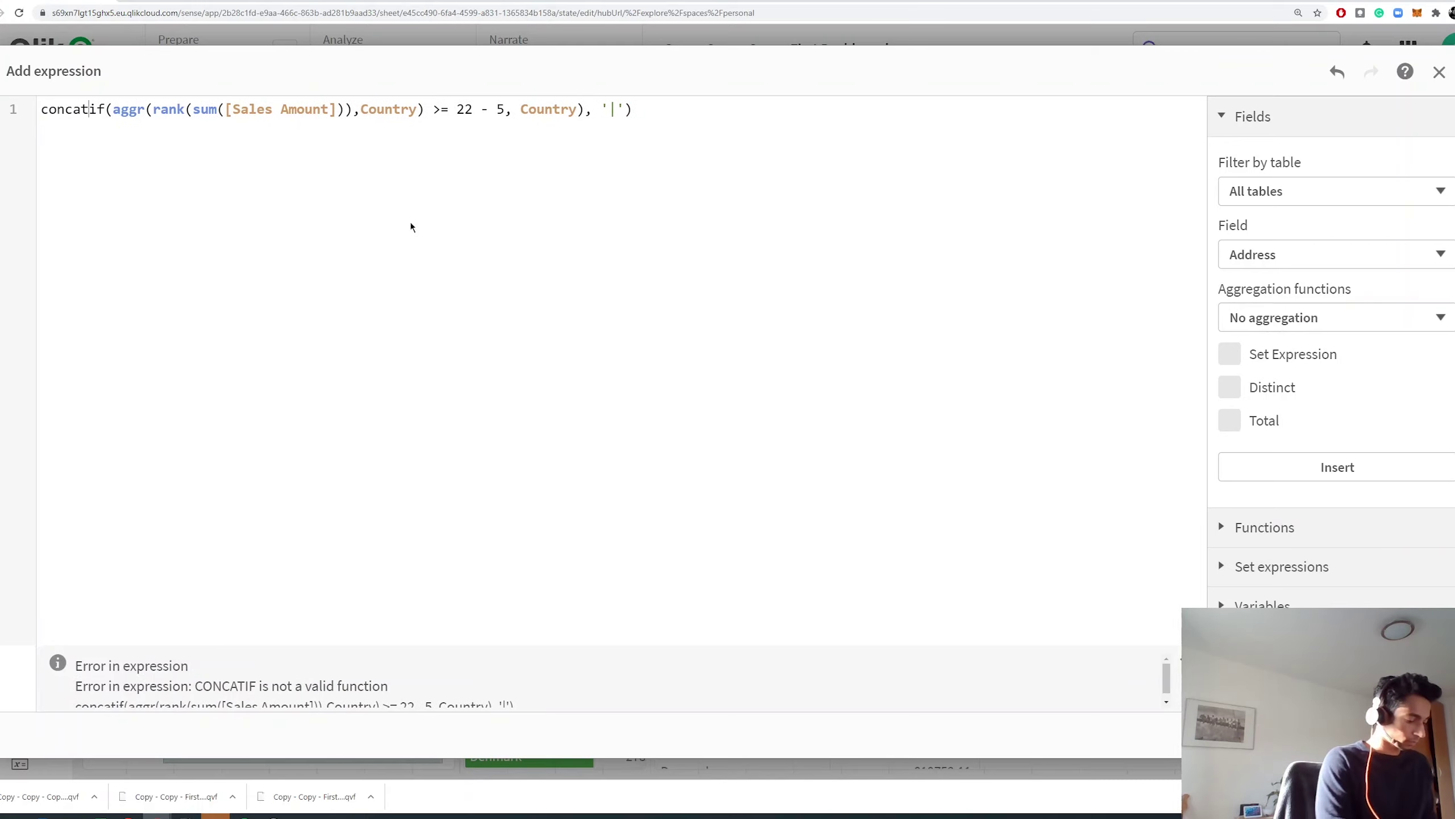
type("(")
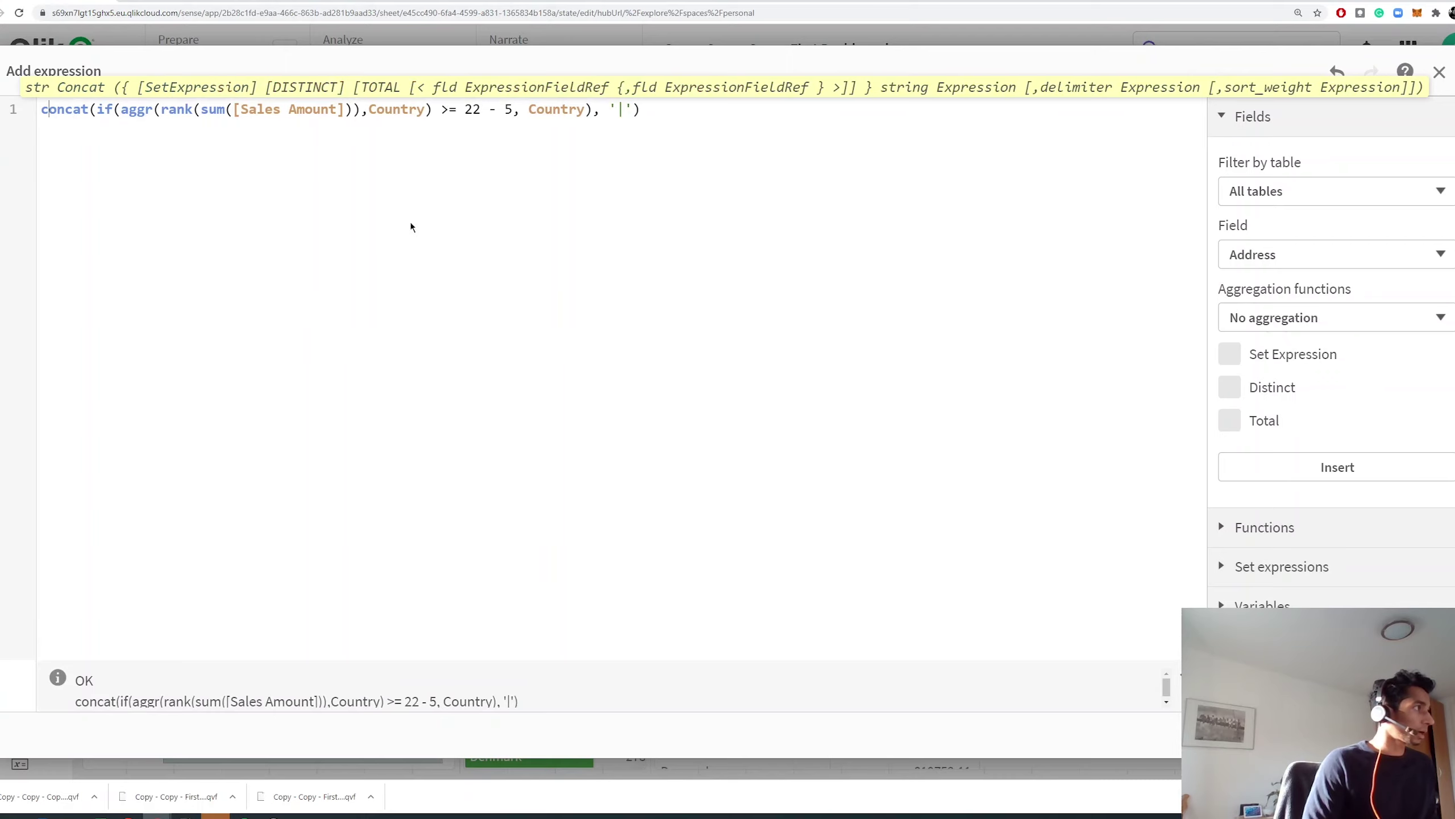
Prepend the opening-parenthesis string '(' and an & operator to the concat expression.
key("Left")
type("'")
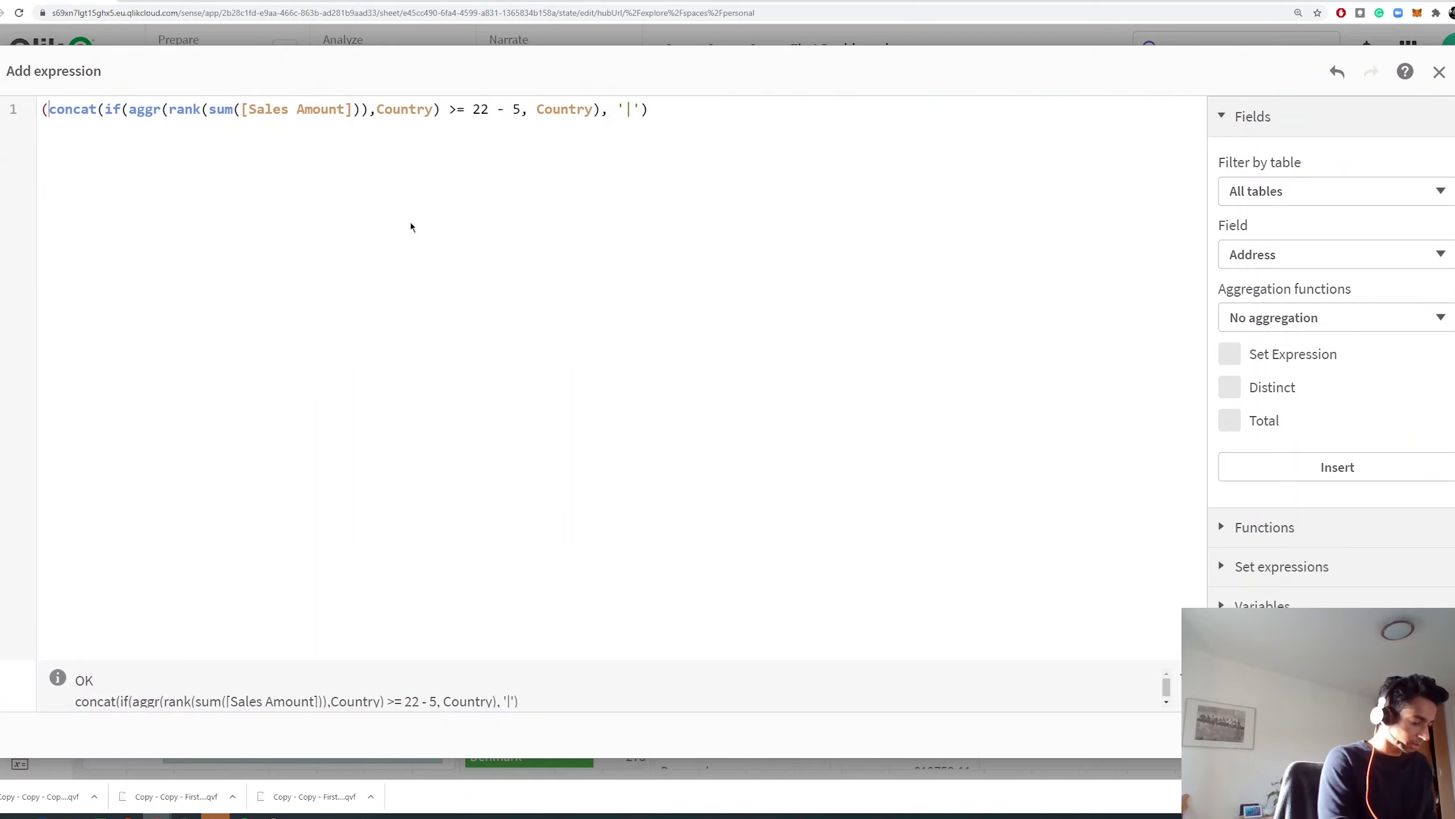
type("('")
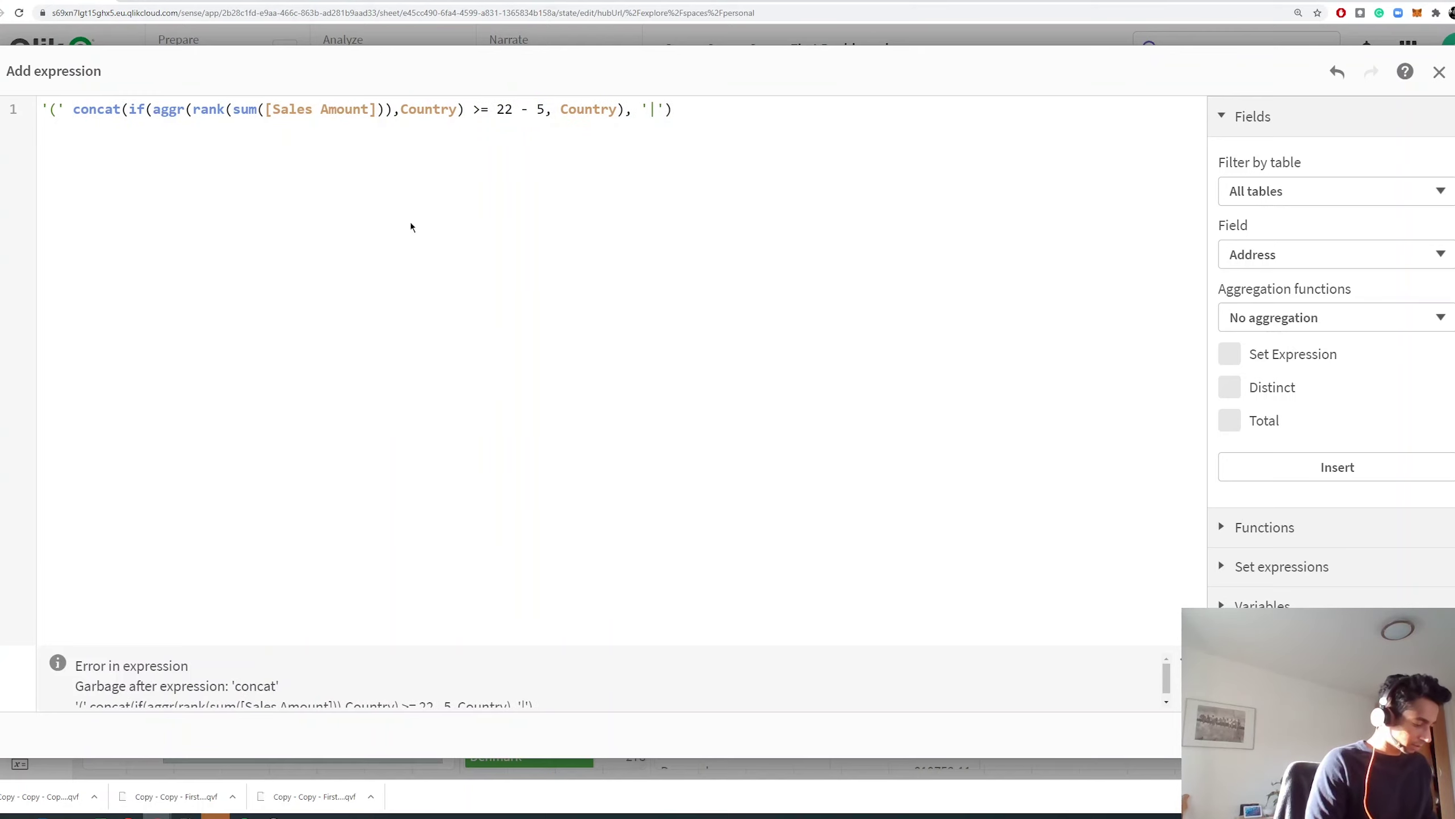
type(" &")
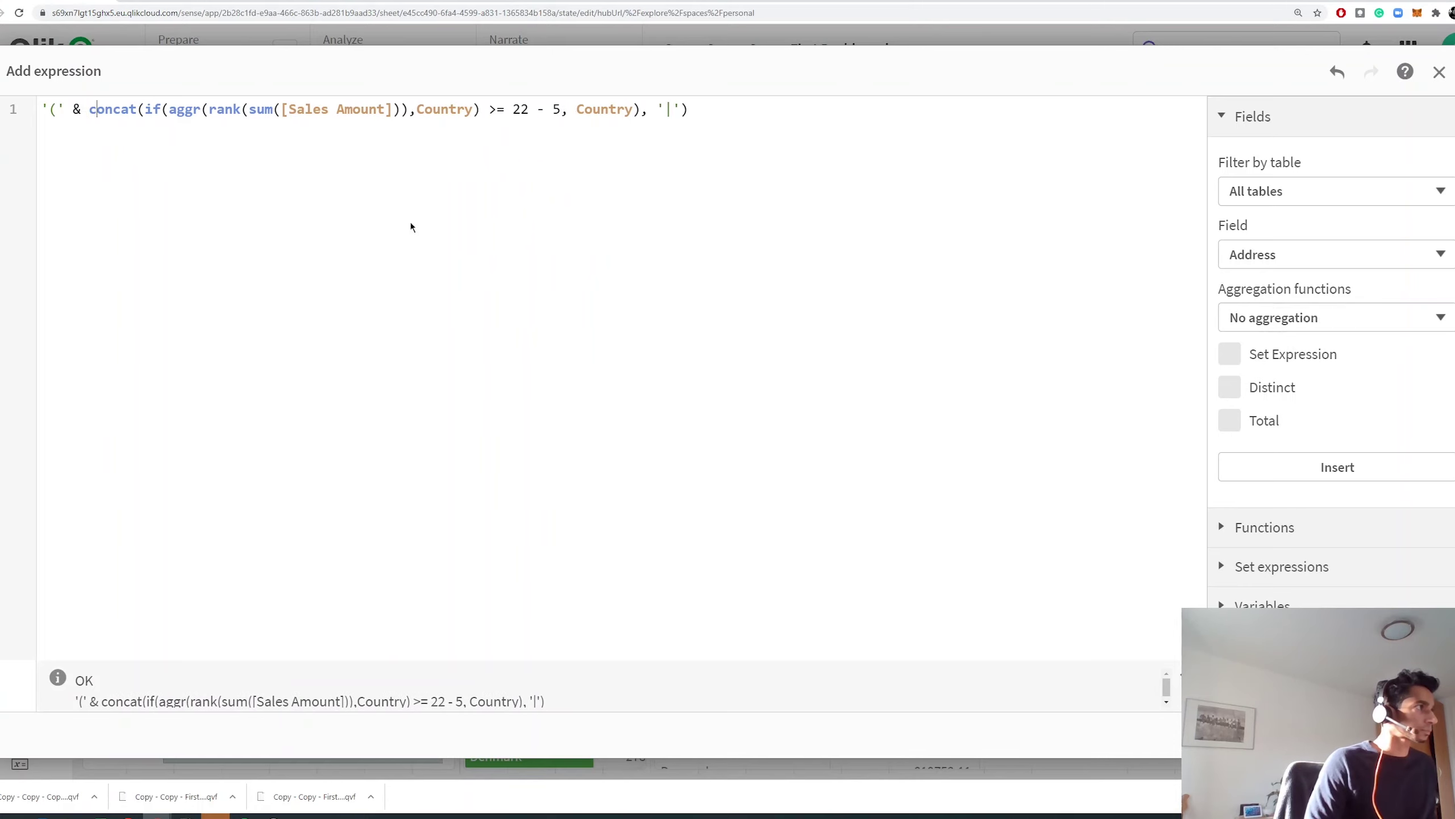
Append & ')' to the end of the expression so the country list closes with a parenthesis.
key("ctrl+Right")
key("ctrl+Right")
key("ctrl+Right")
key("ctrl+Right")
key("ctrl+Right")
key("ctrl+Right")
key("ctrl+Right")
key("ctrl+Right")
key("ctrl+Right")
key("ctrl+Right")
key("ctrl+Right")
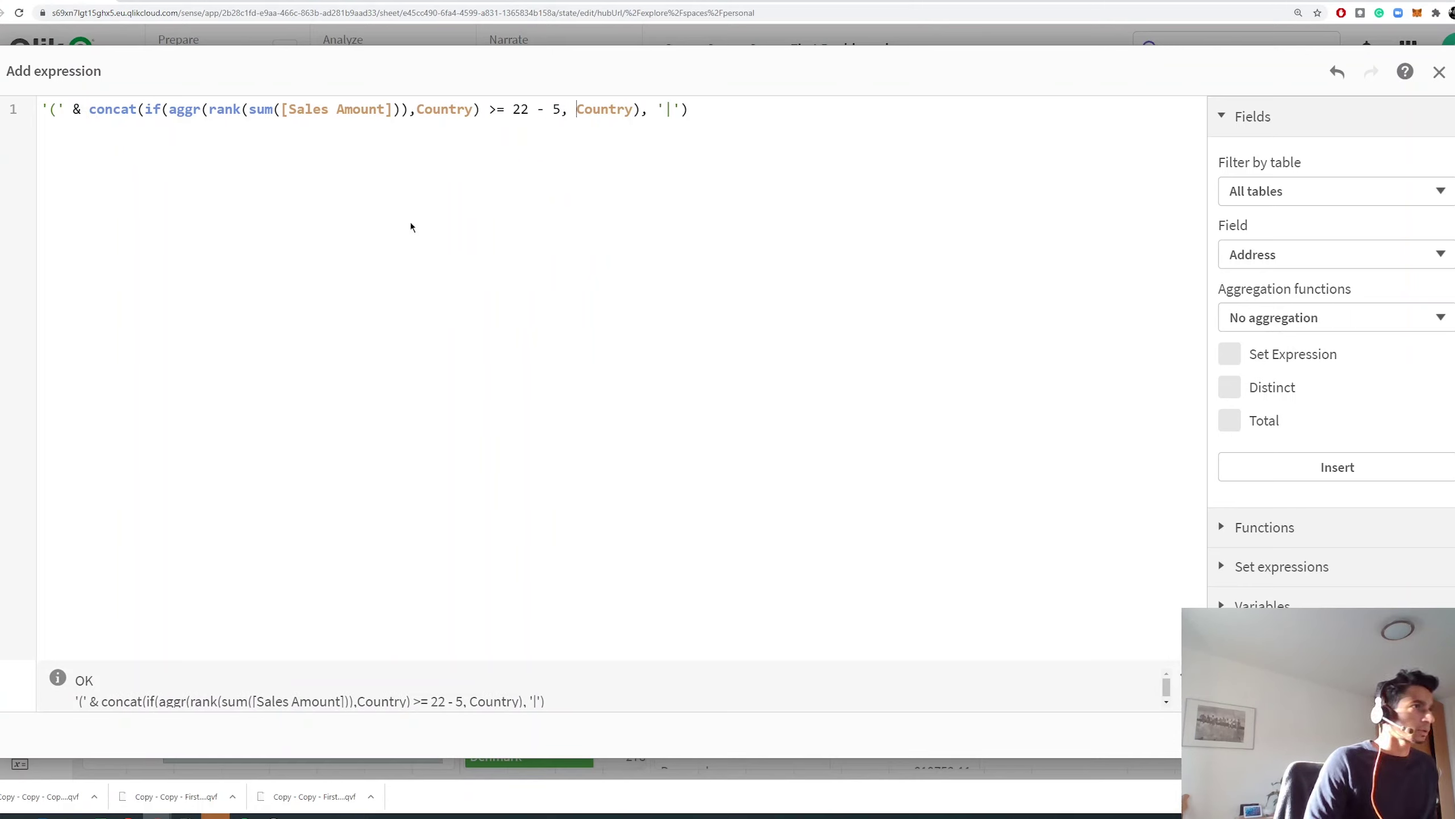
key("End")
type("&")
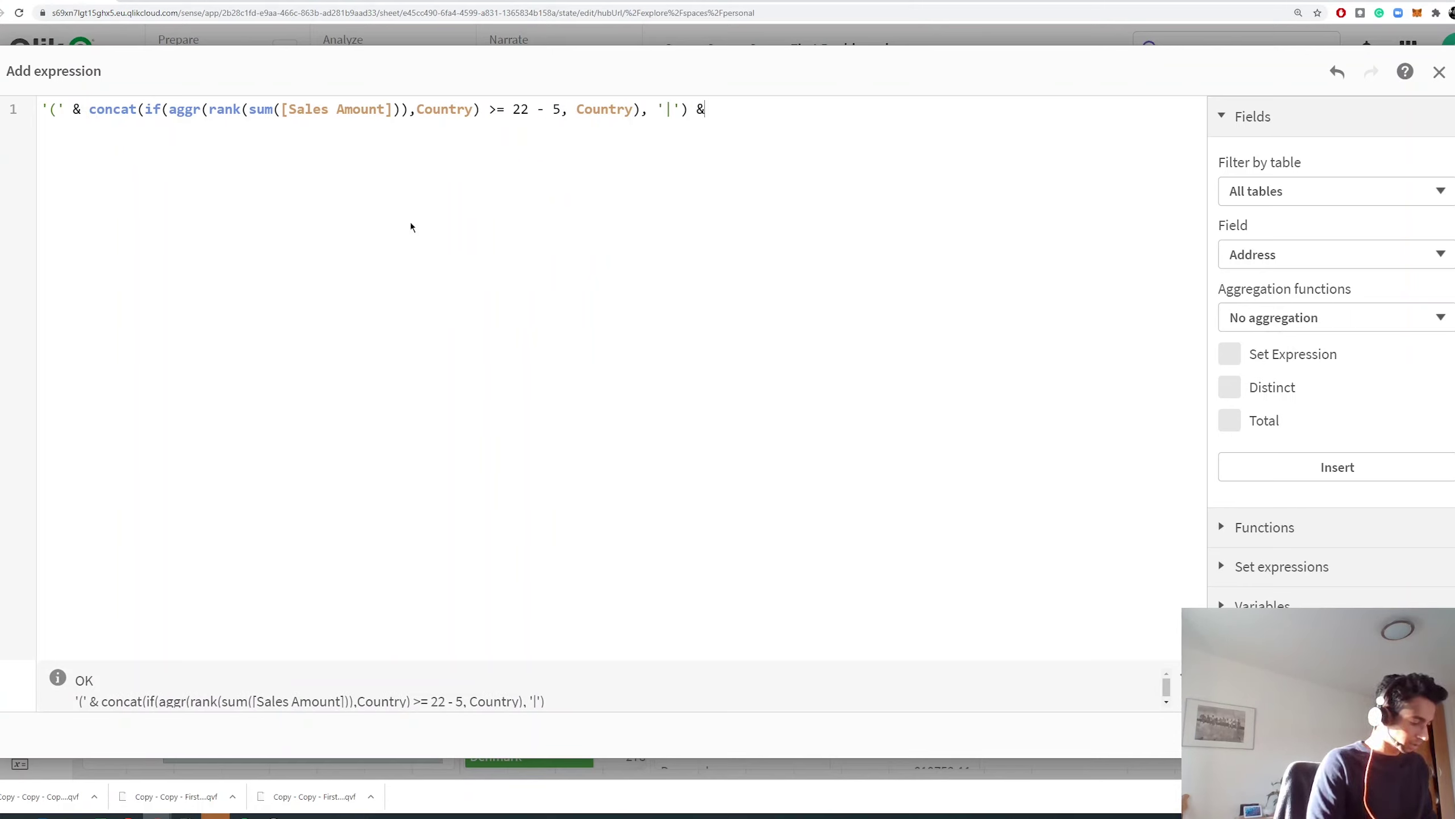
type("')")
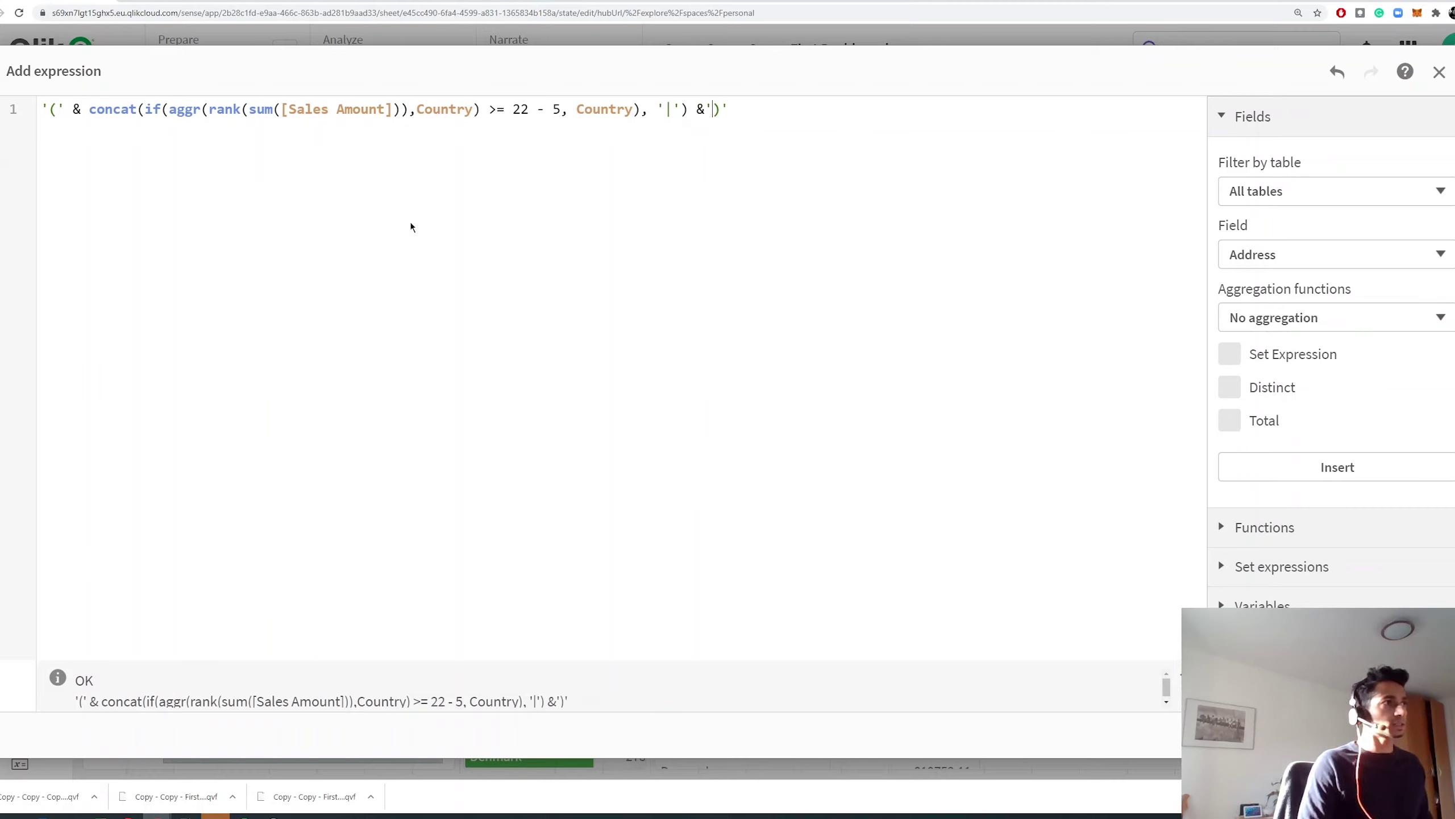
key("Left")
key("Left")
key("Left")
key("End")
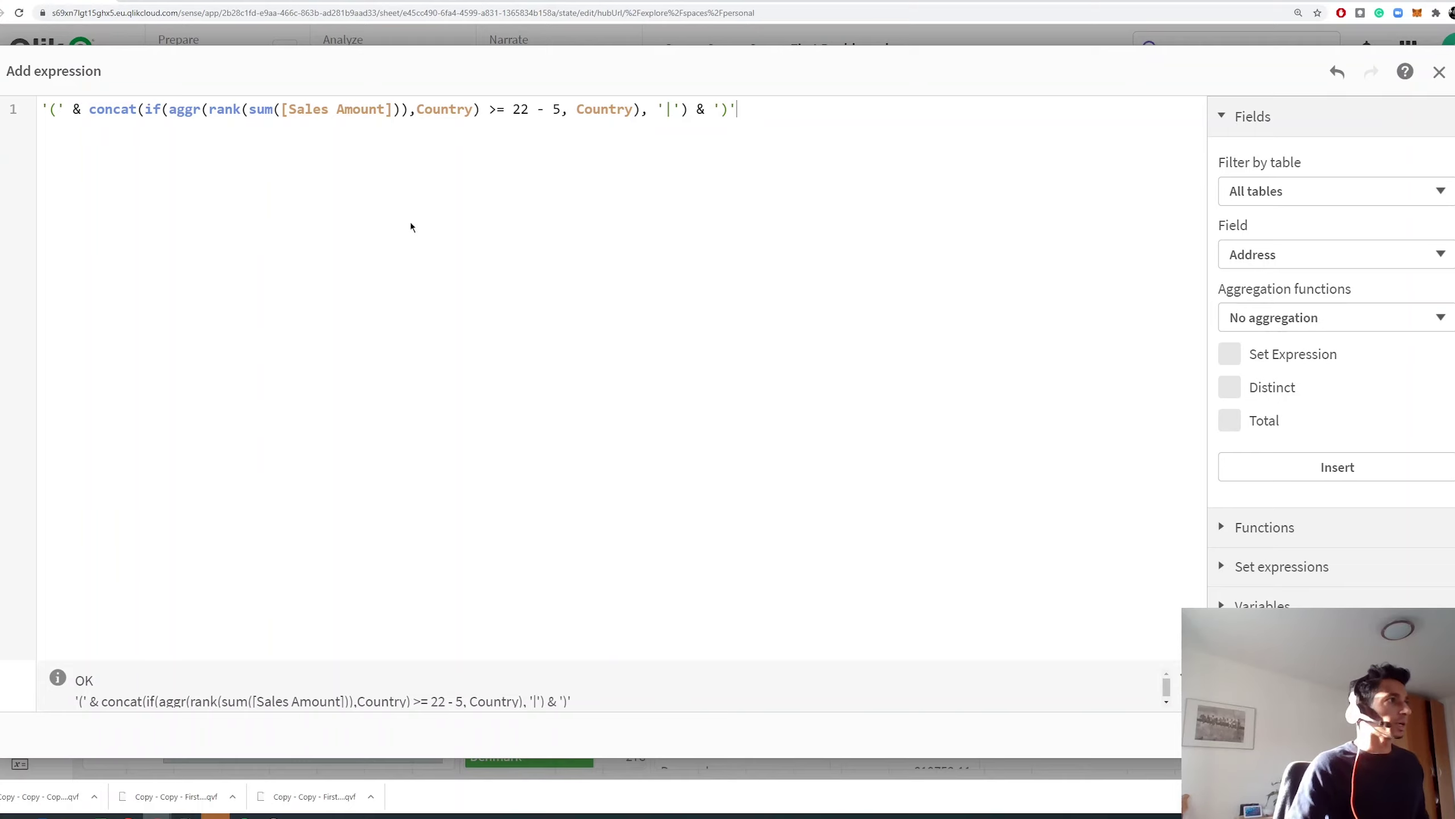
Check the 22 - 5 threshold in the expression and apply the expression as the action's value.
double_click(522, 111)
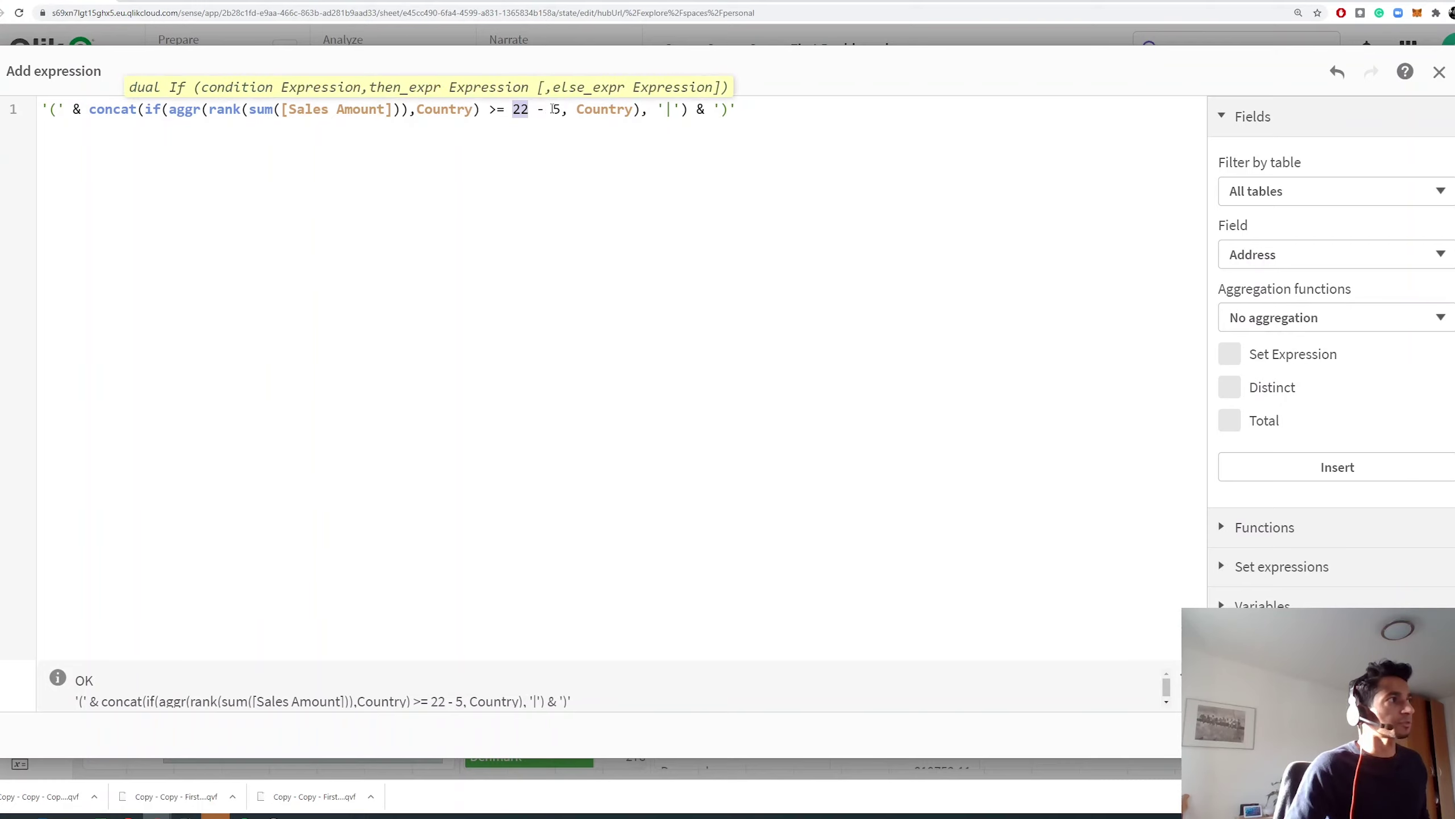
double_click(556, 109)
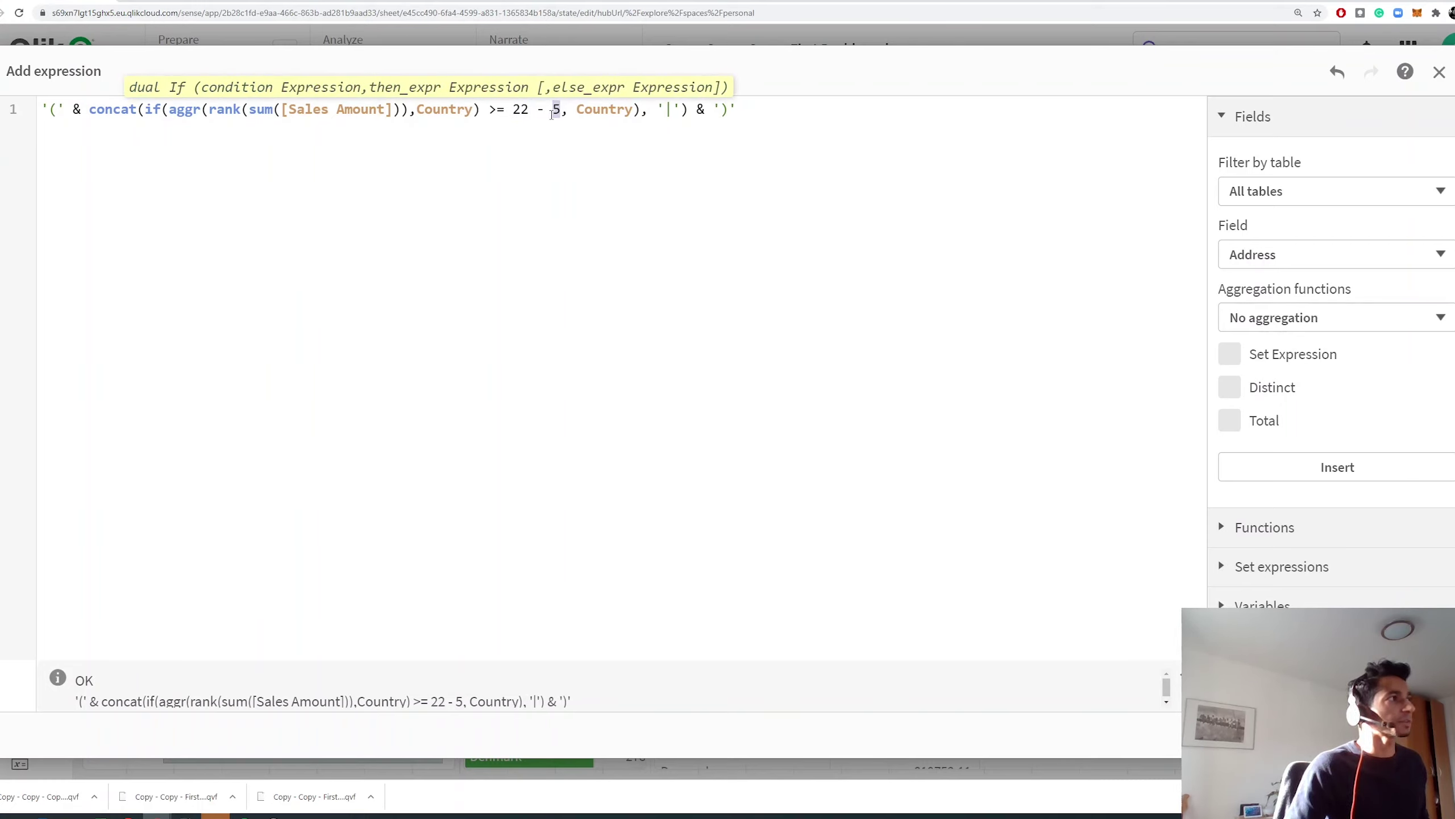
double_click(531, 112)
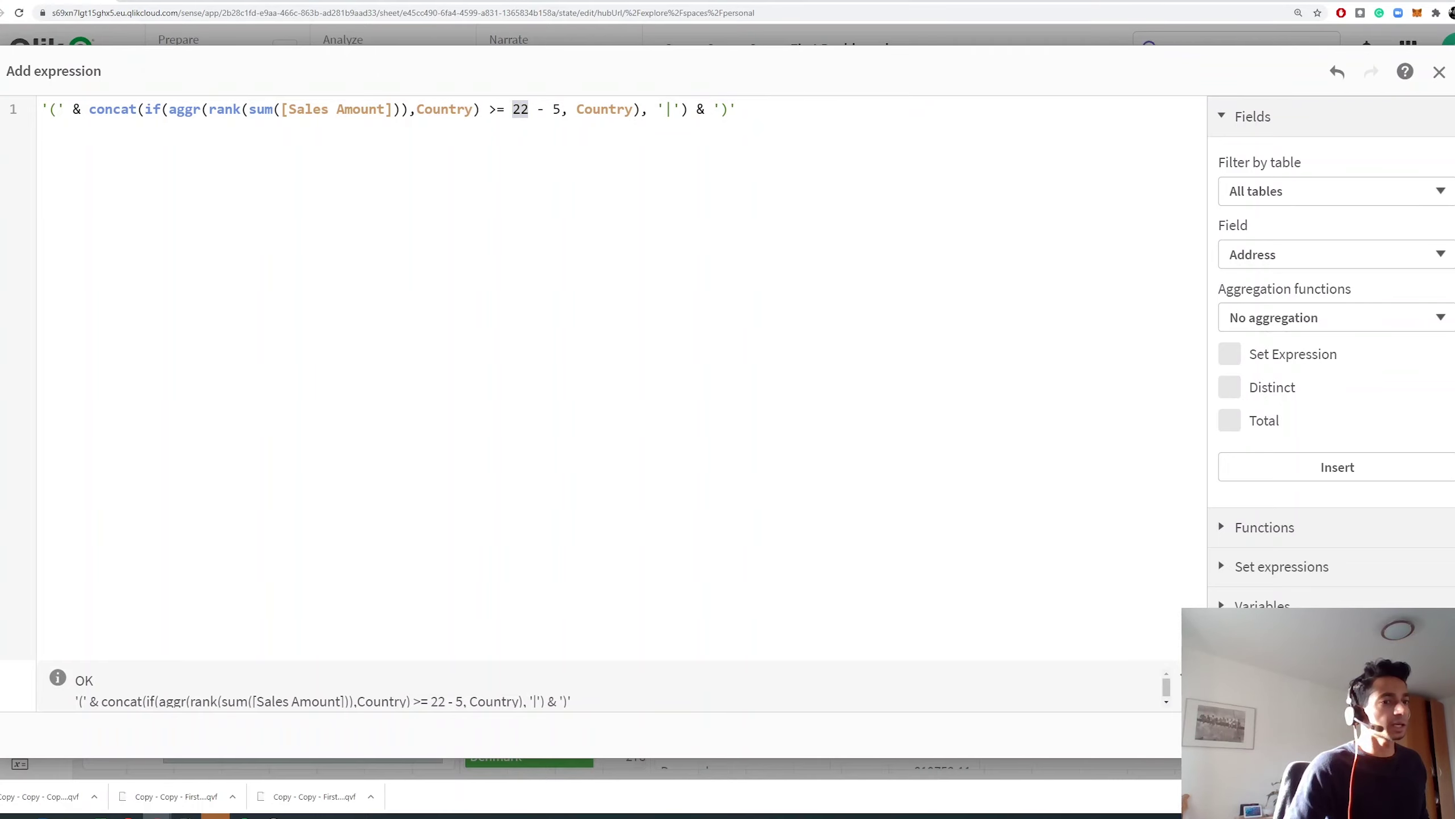
key("Escape")
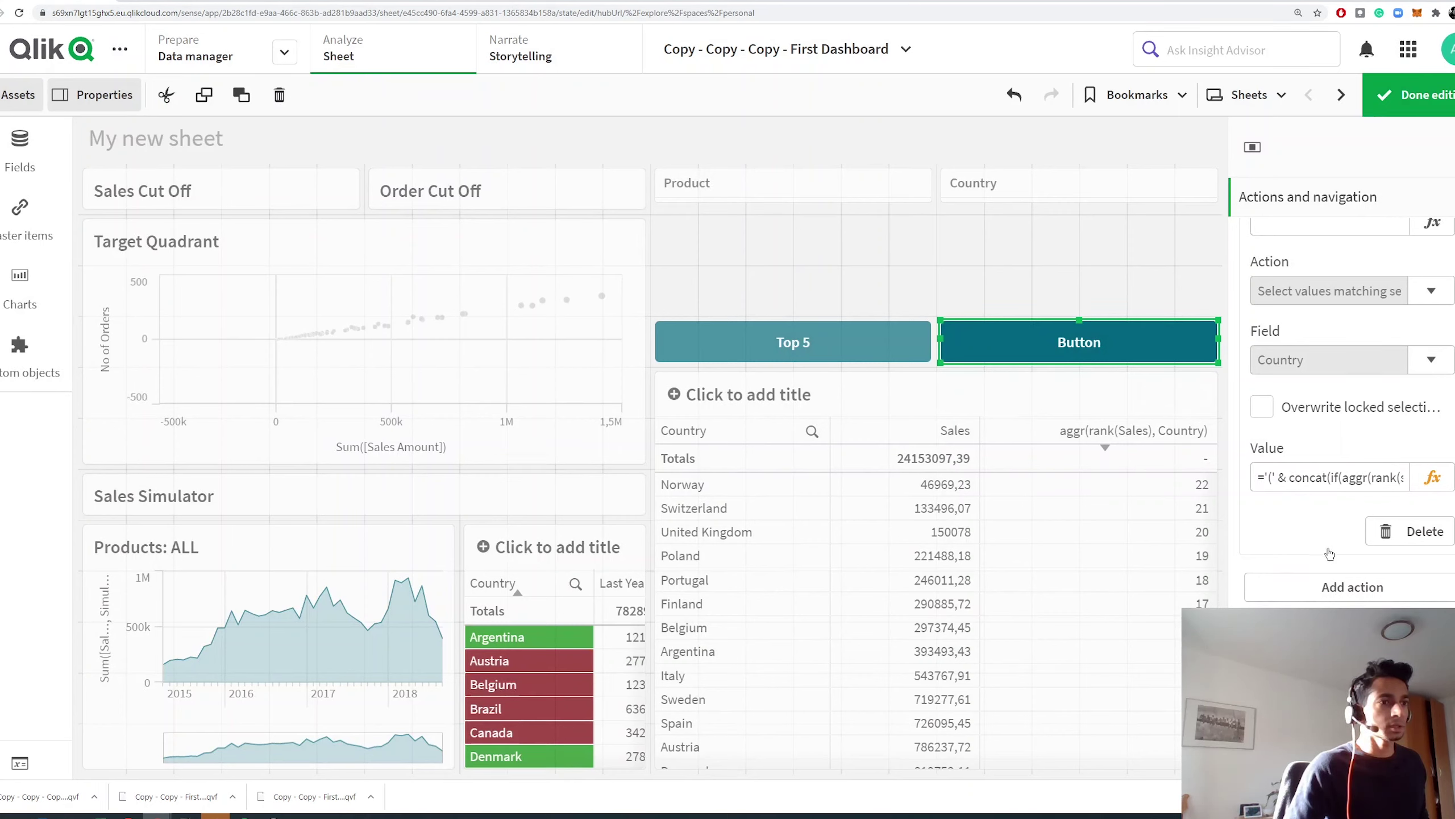
Set the new button's label to "Bottom 5".
left_click(1308, 196)
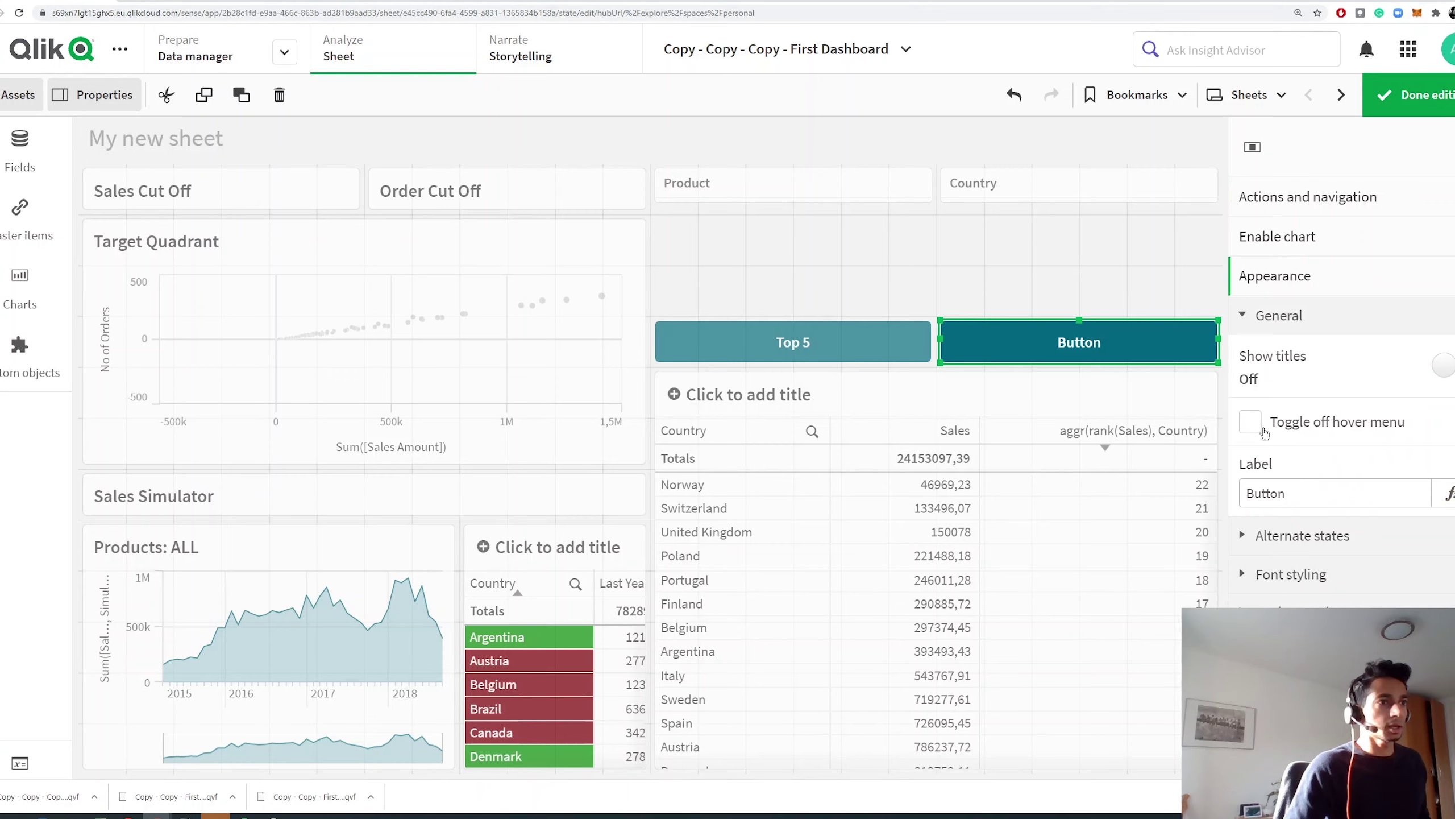
left_click(1288, 493)
left_click_drag(1288, 493, 1241, 492)
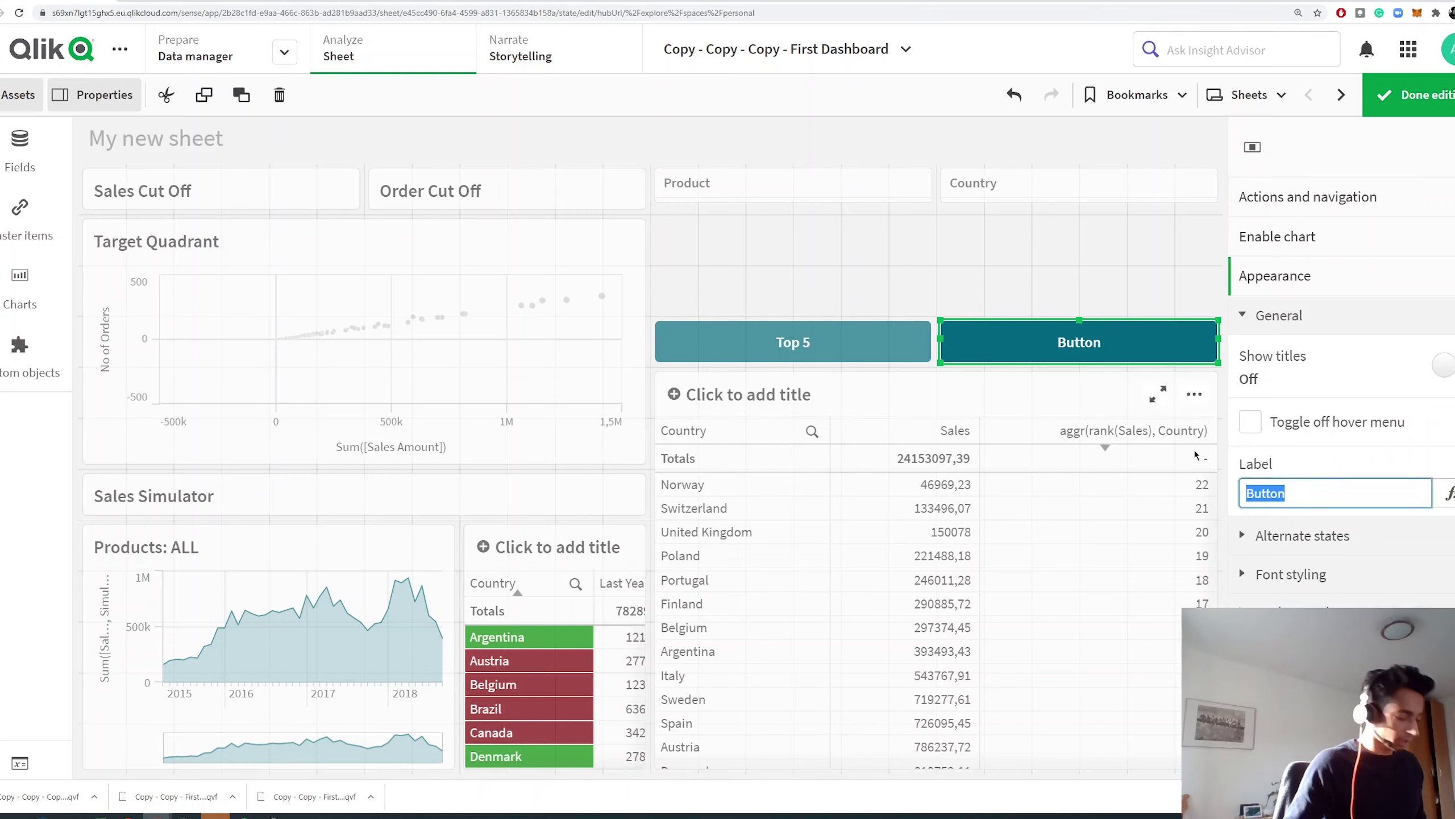
type("Bottom")
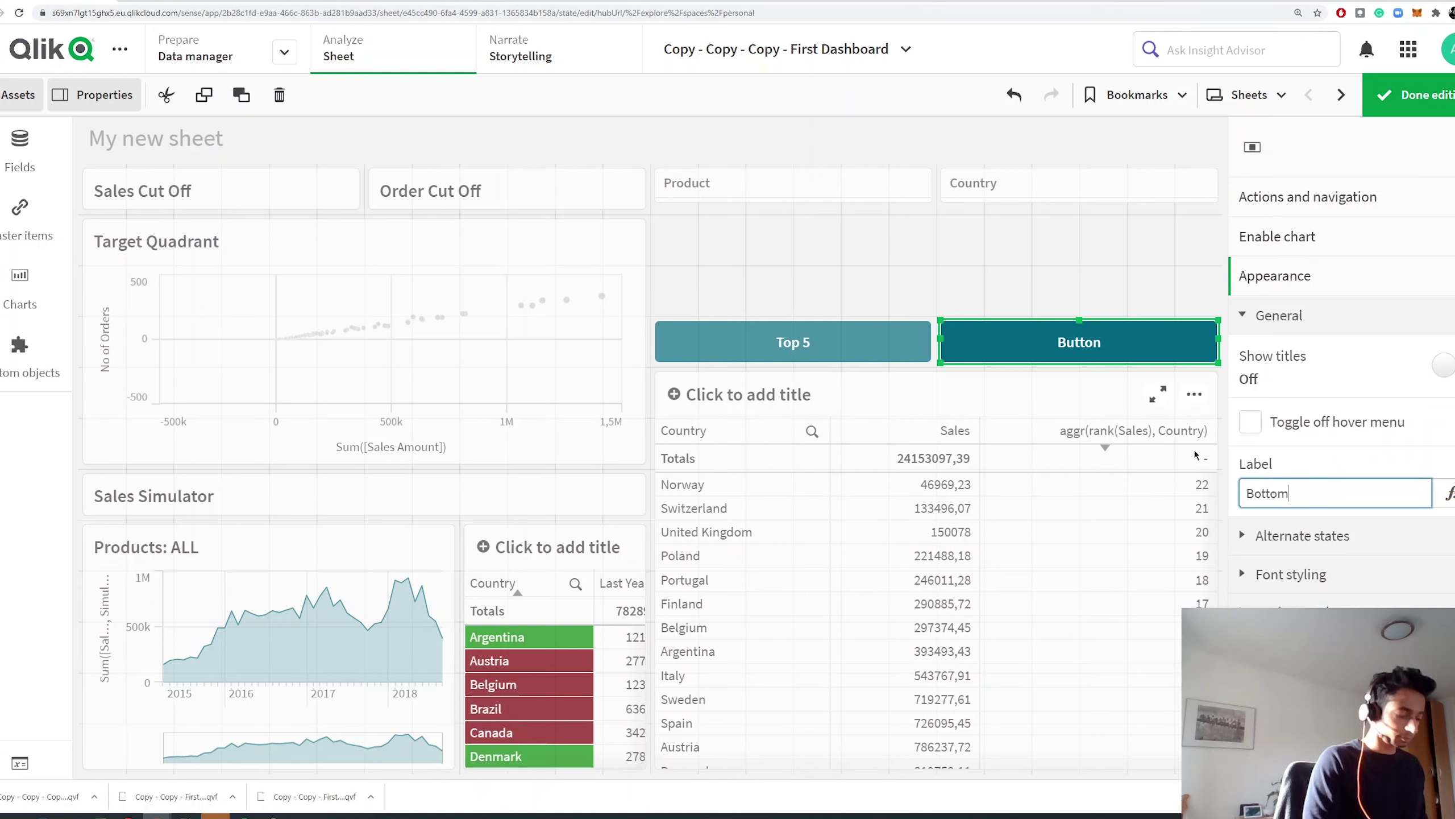
type(" 5")
key("Return")
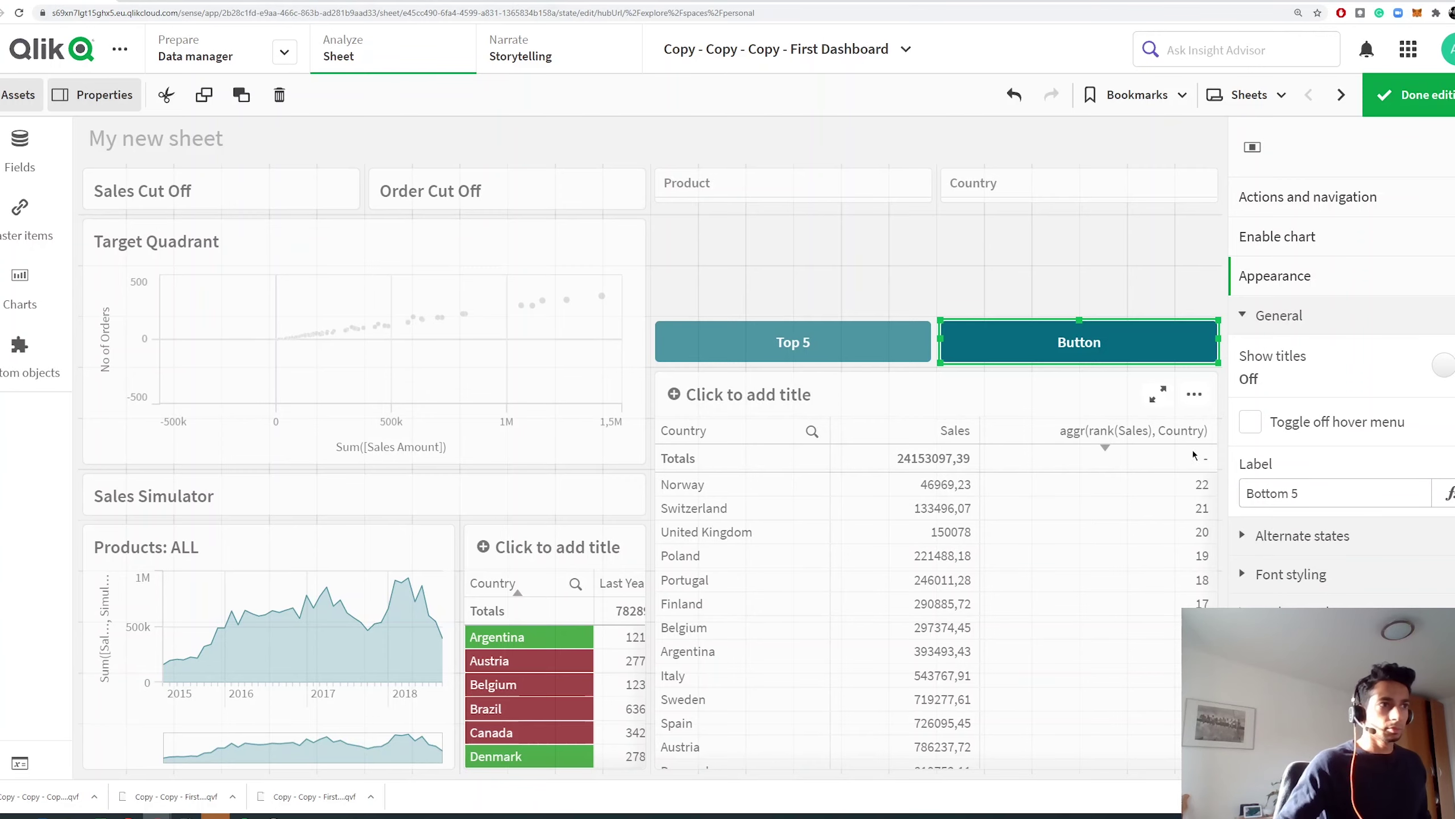
Leave sheet editing, test the Bottom 5 button's country selection, and clear all selections.
key("ctrl+e")
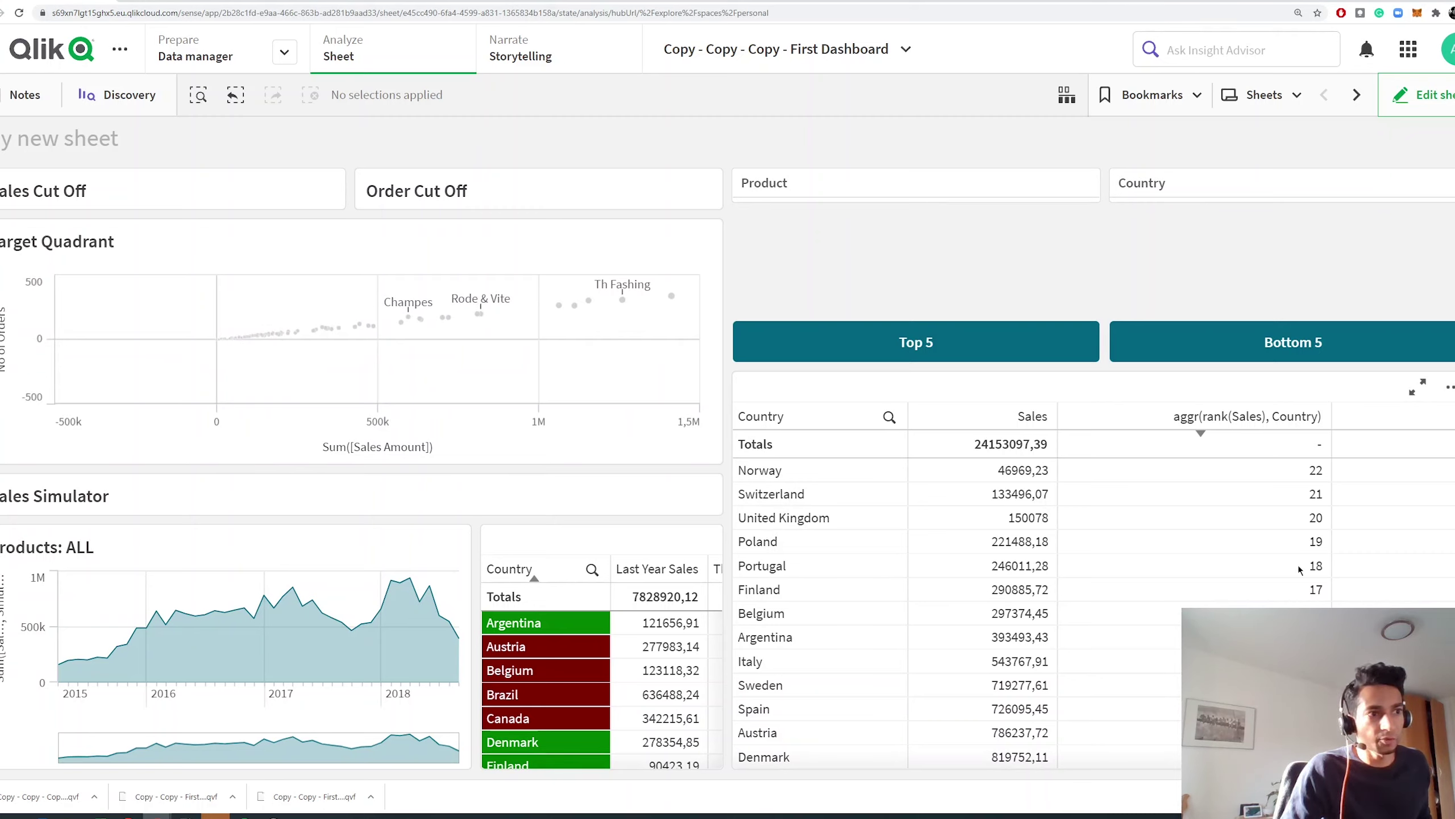
left_click(1300, 361)
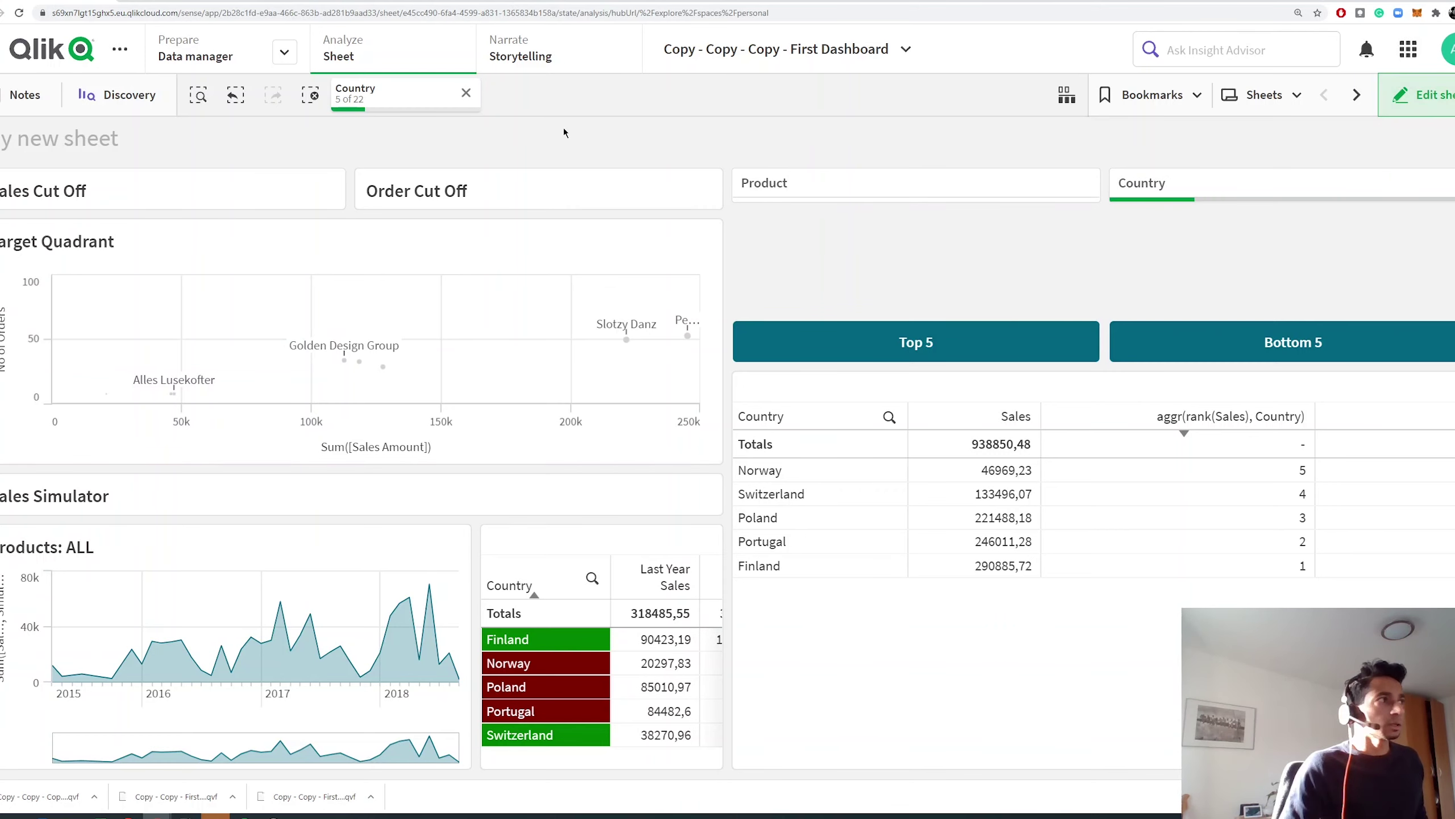
key("ctrl+shift+d")
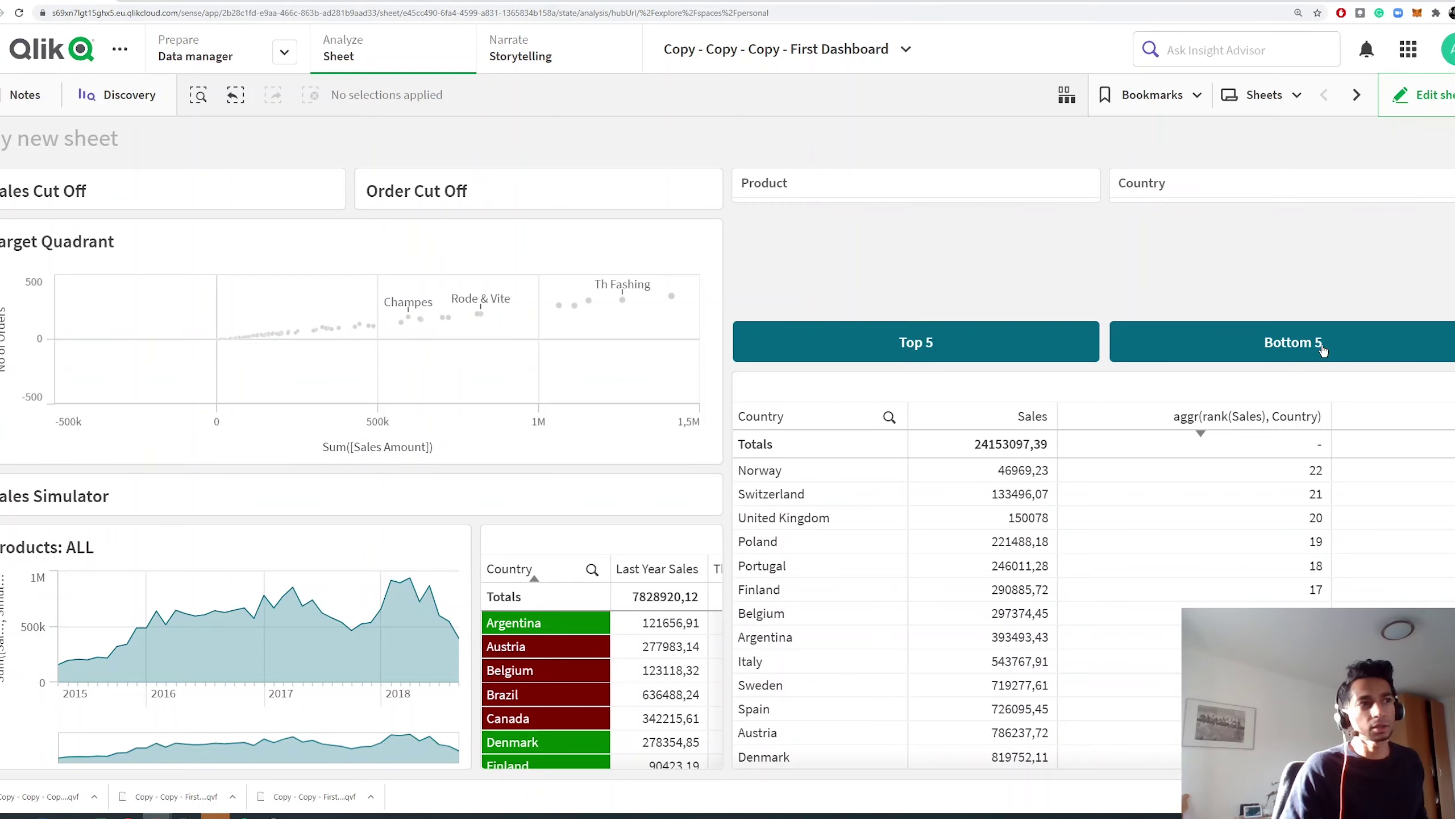
Return to sheet editing and create a new variable named vMaxRank.
left_click(1422, 97)
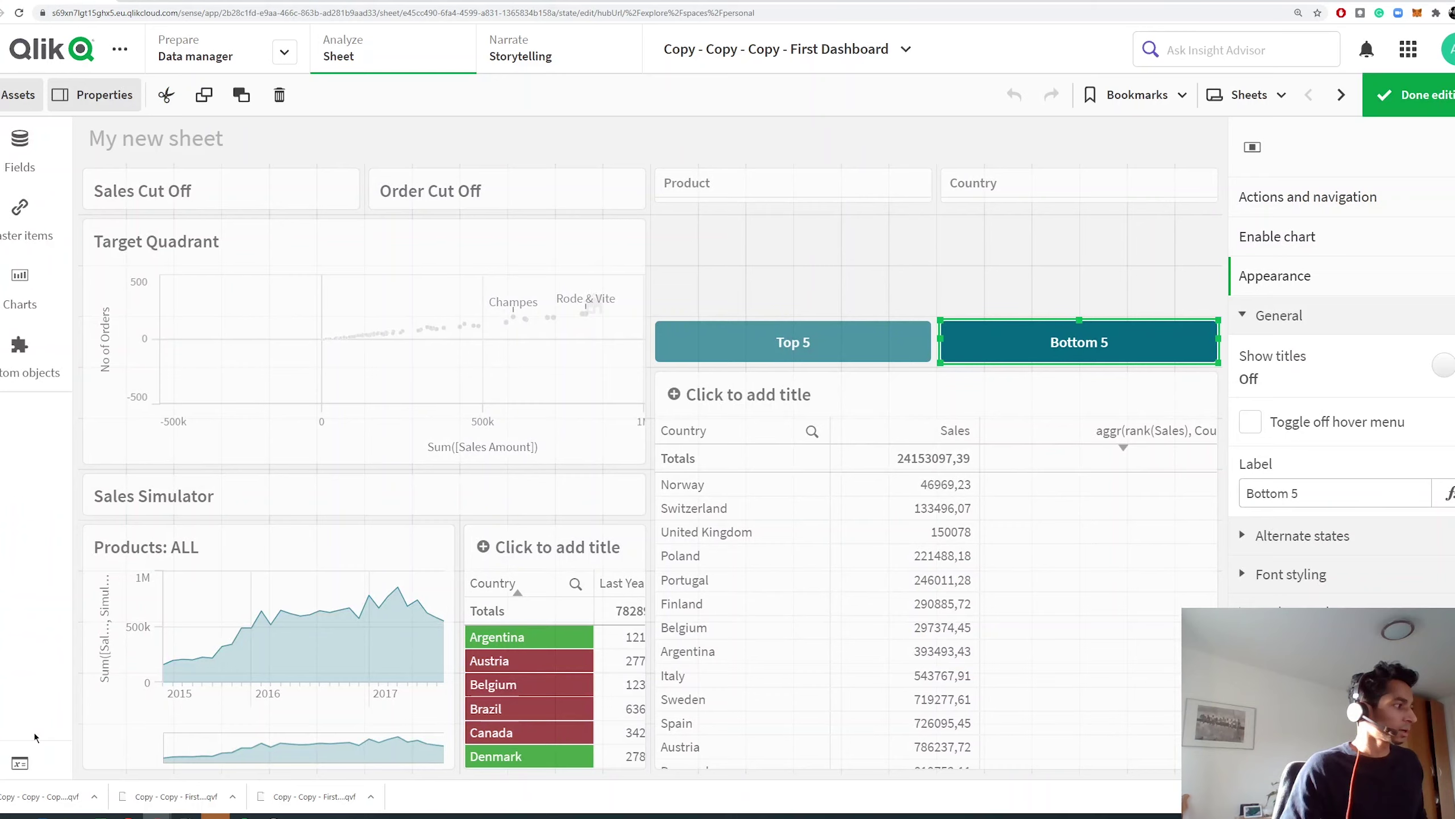
left_click(20, 764)
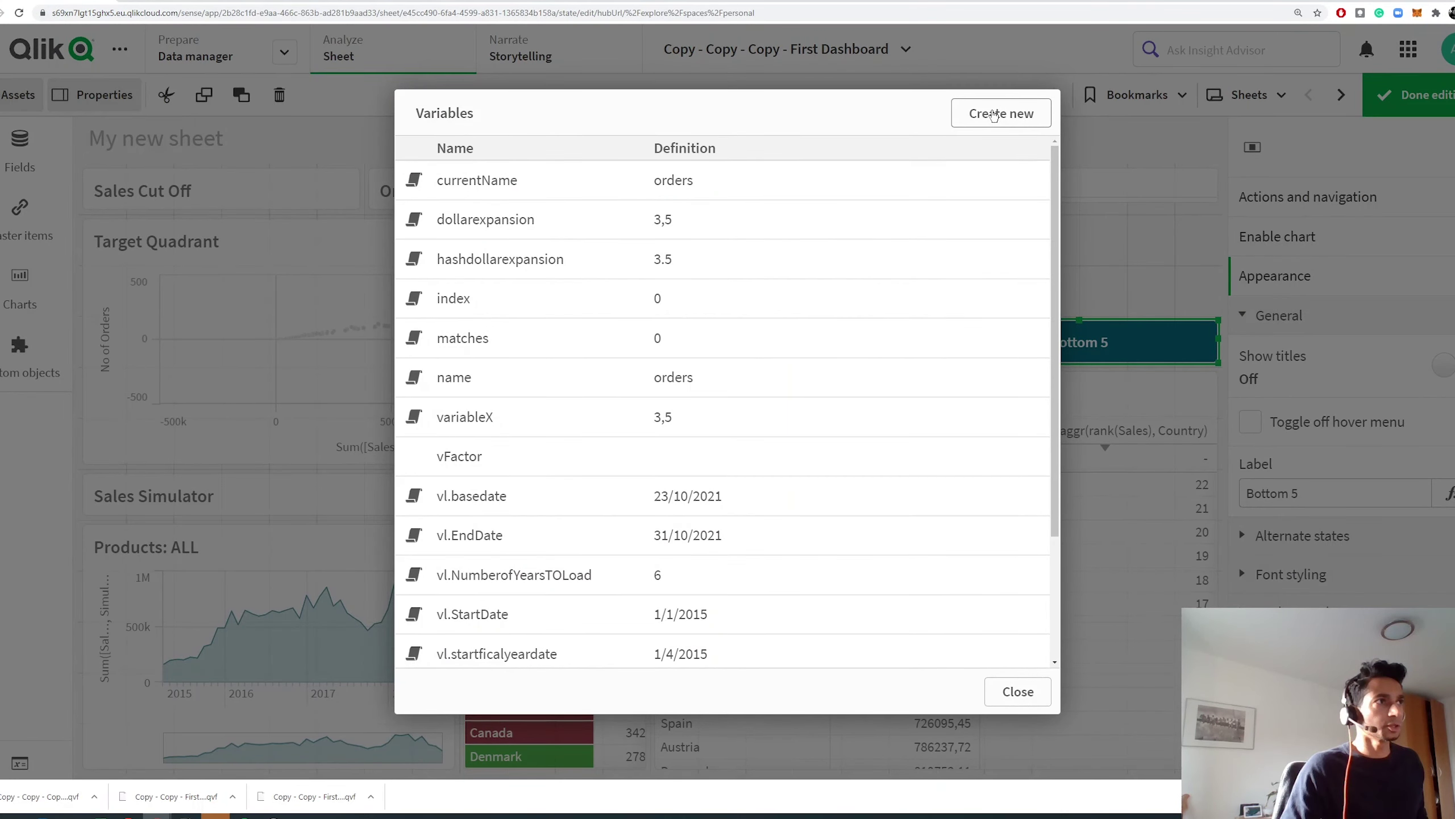
left_click(995, 117)
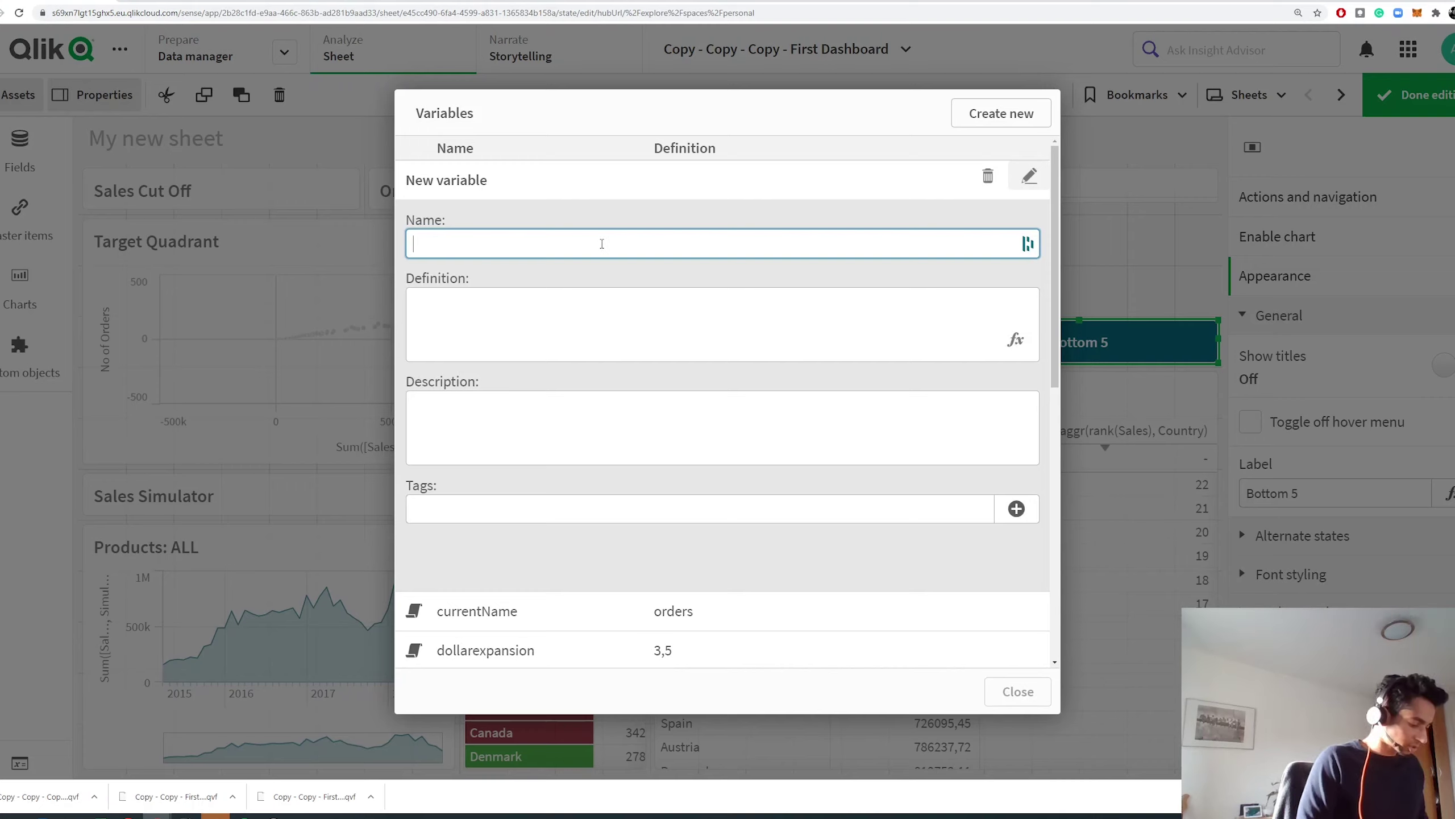
type("v")
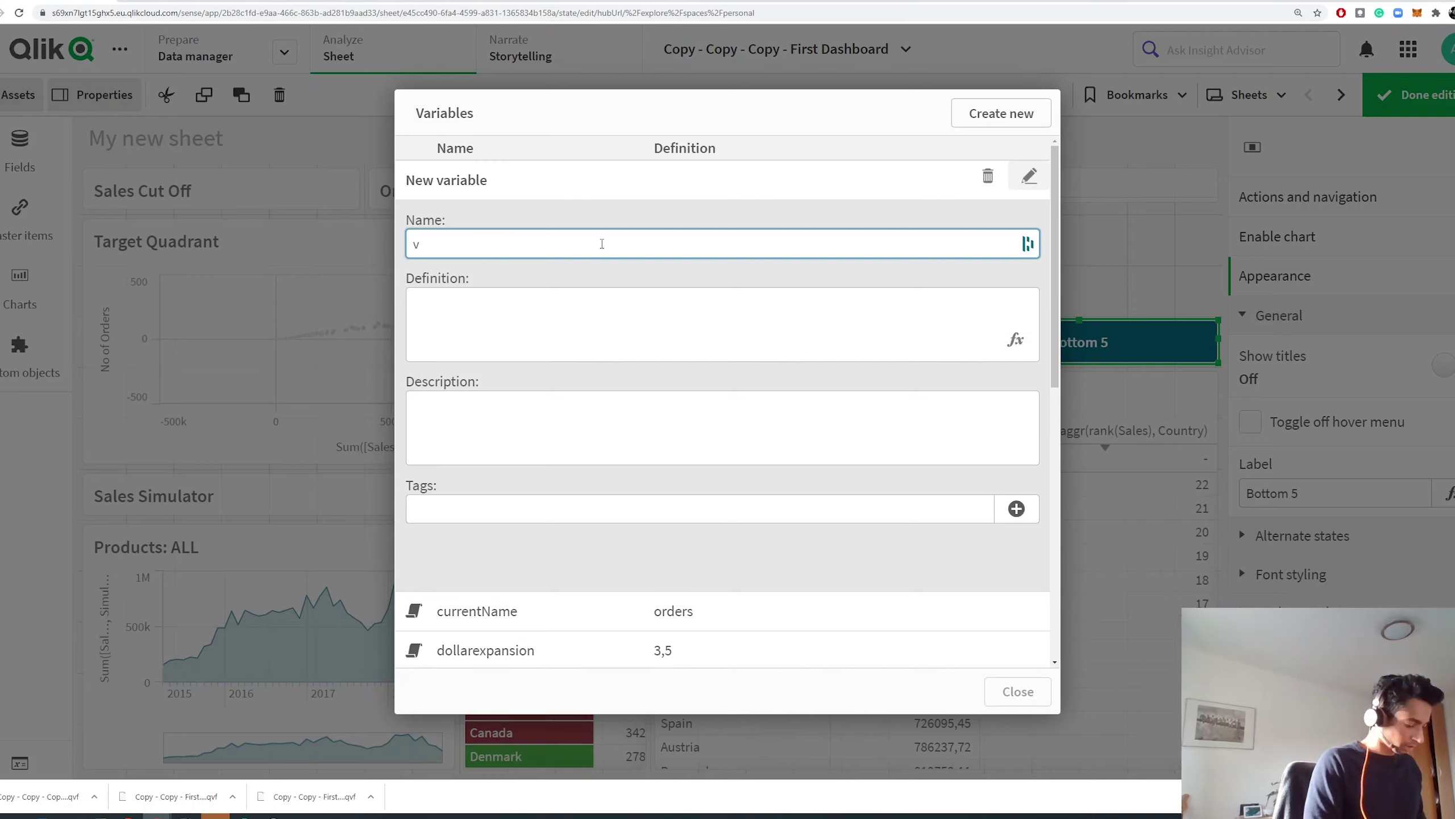
type("Ma")
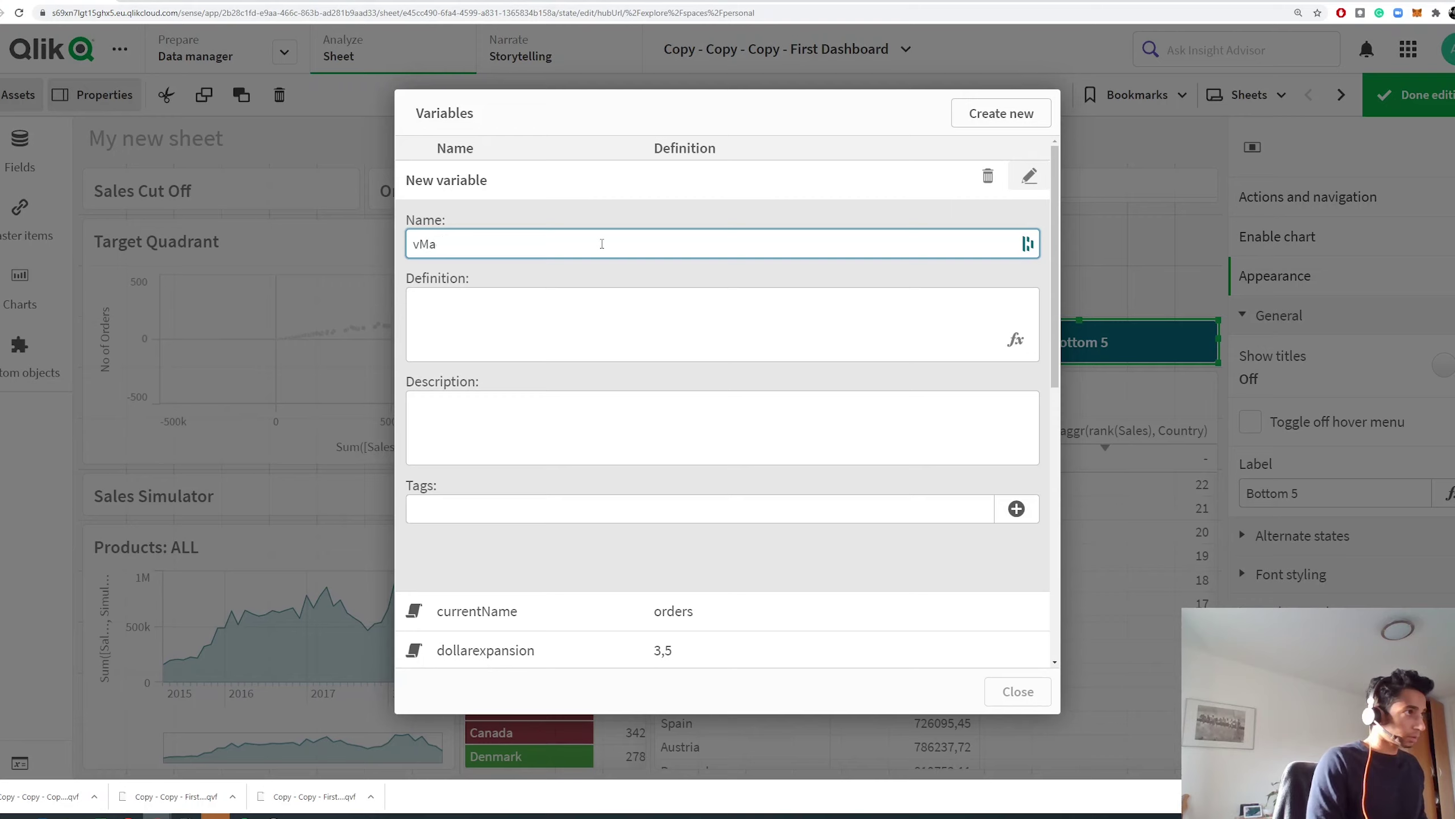
type("xRank")
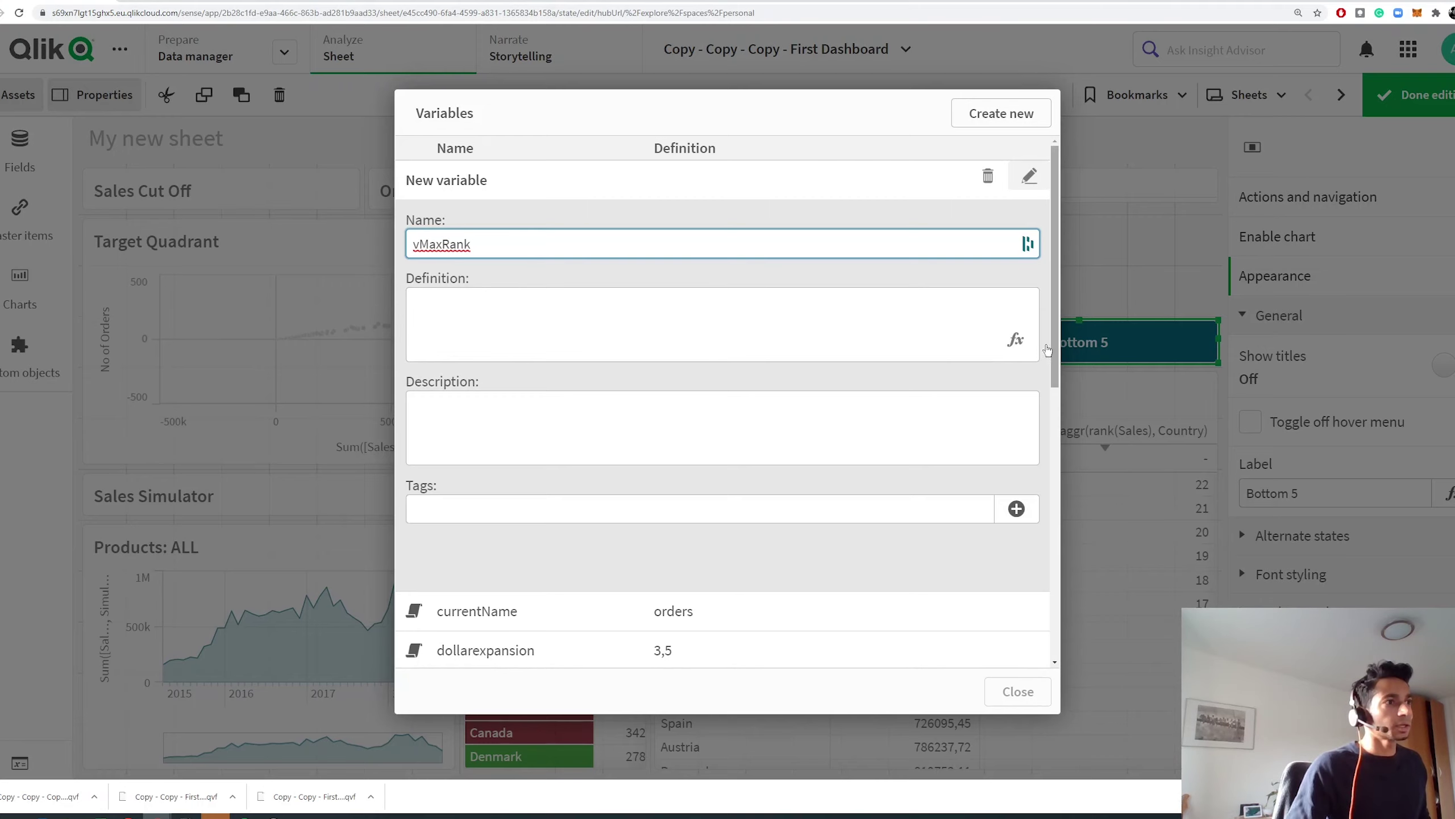
Start the vMaxRank definition in the expression editor with Rank(sum([Sales Amount]).
left_click(1014, 344)
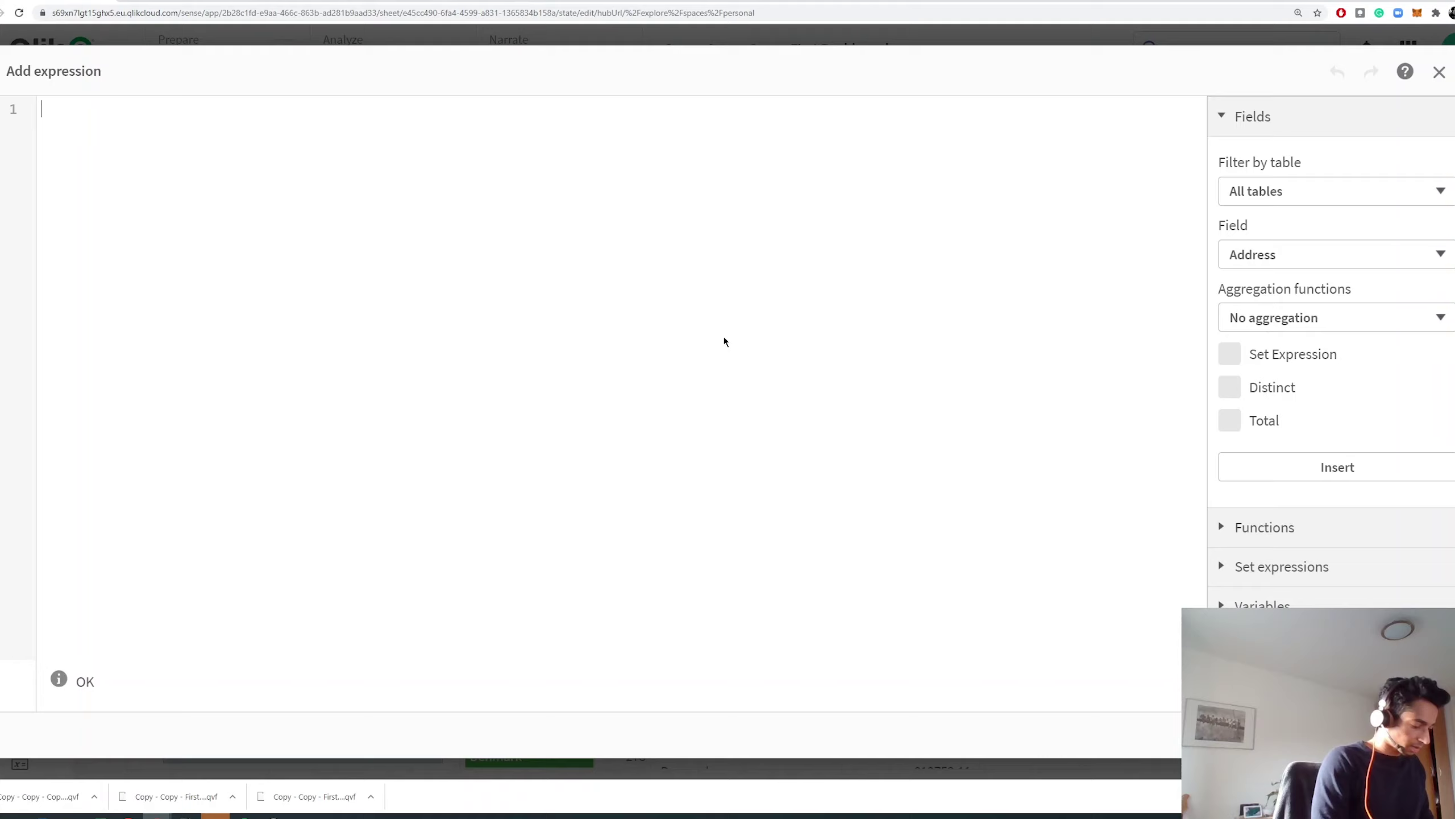
type("Rank")
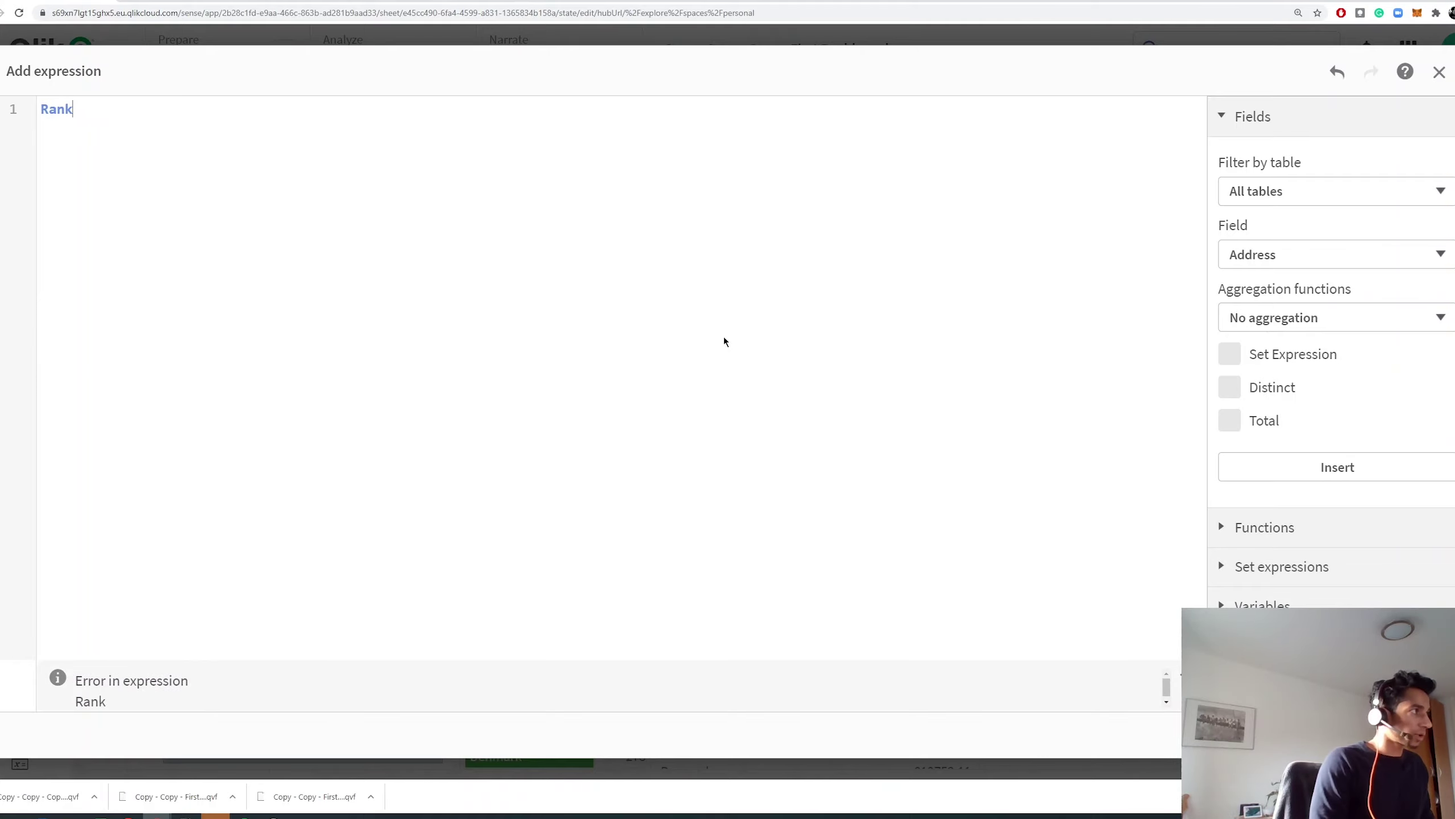
type("(sum(")
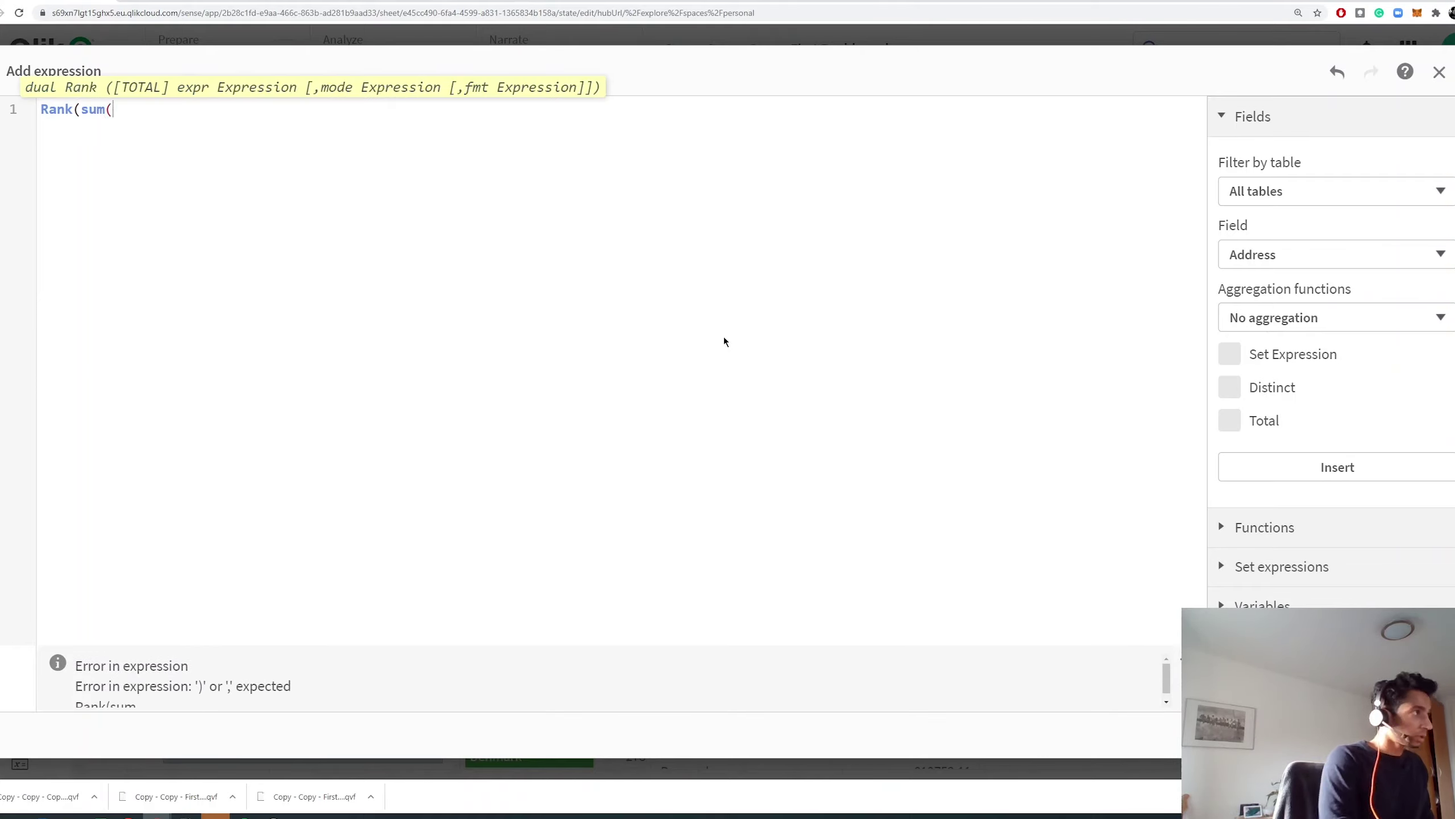
type("sa")
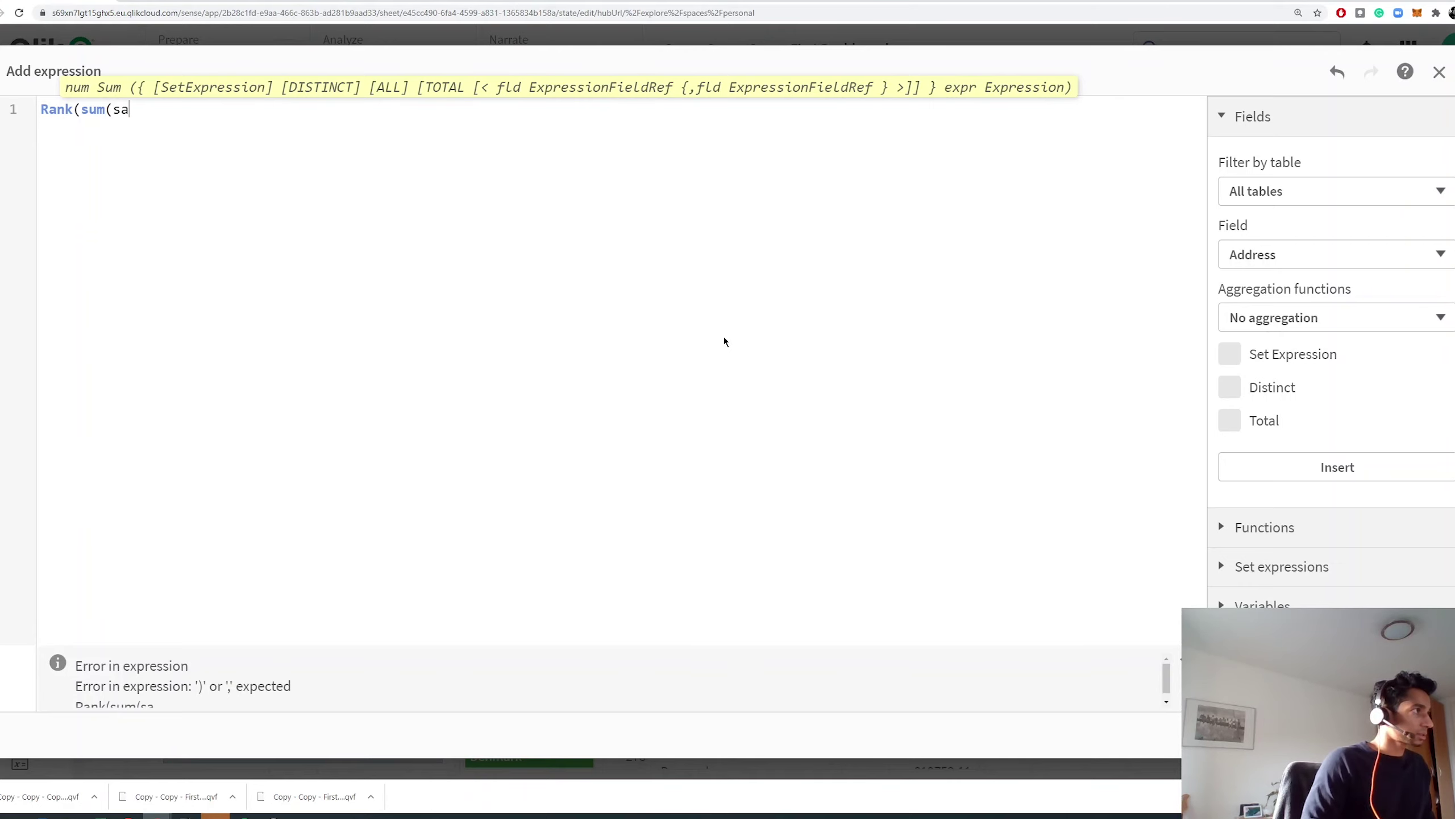
key("Down")
key("Return")
type(")")
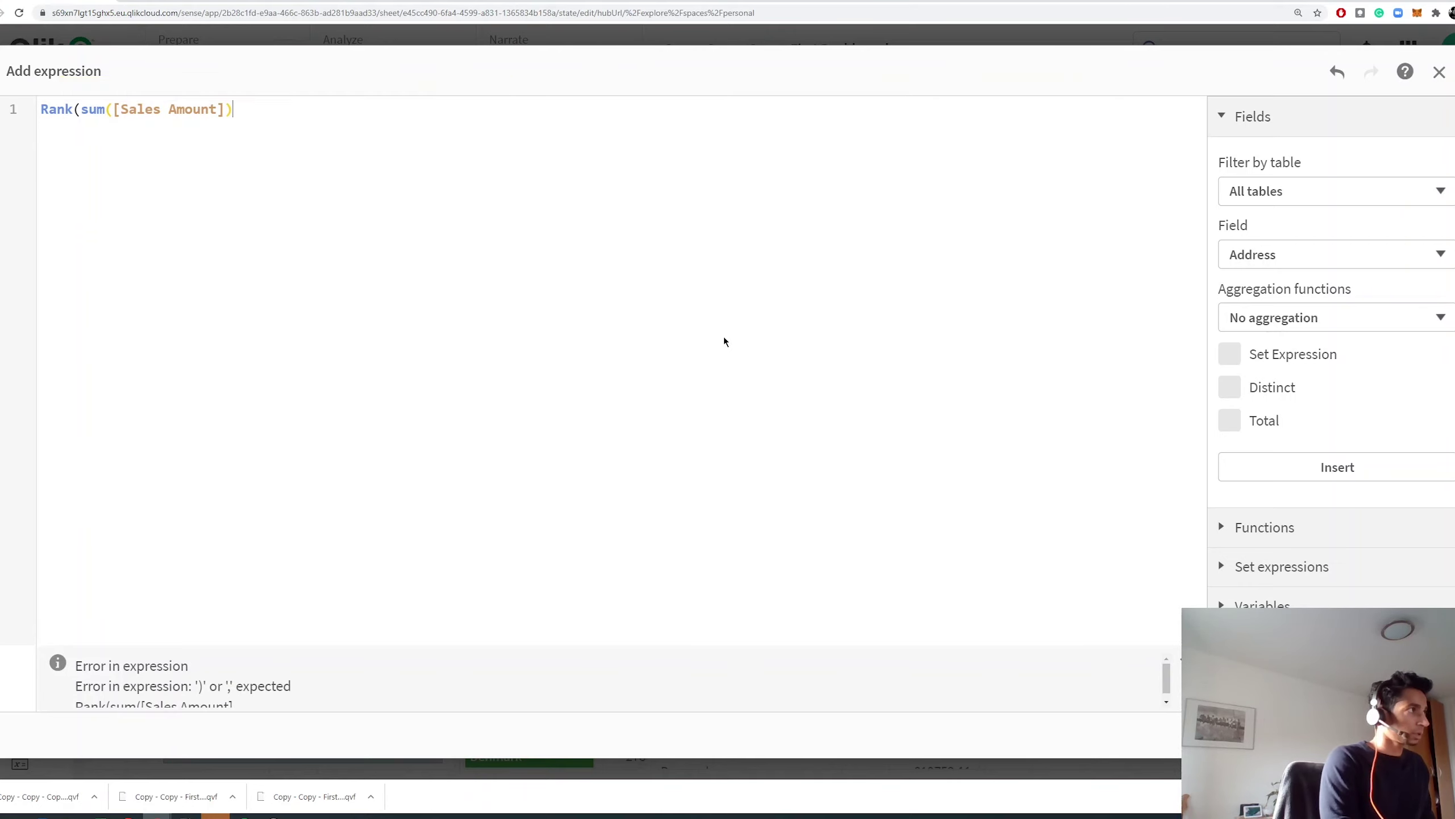
Close the Rank function and wrap it in an aggr function over Country, giving aggr(Rank(sum([Sales Amount])),Country).
type("),co")
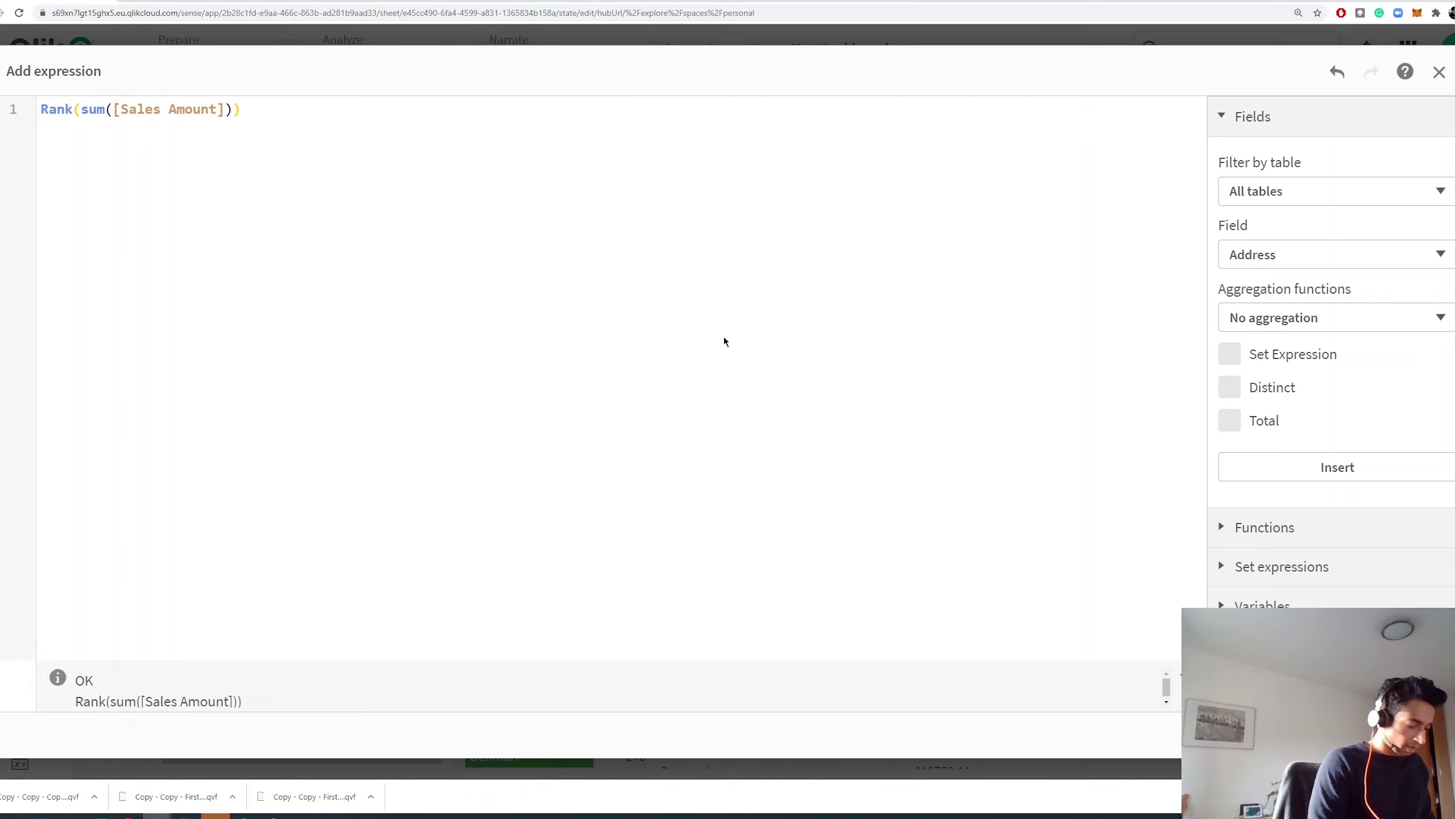
type("untr")
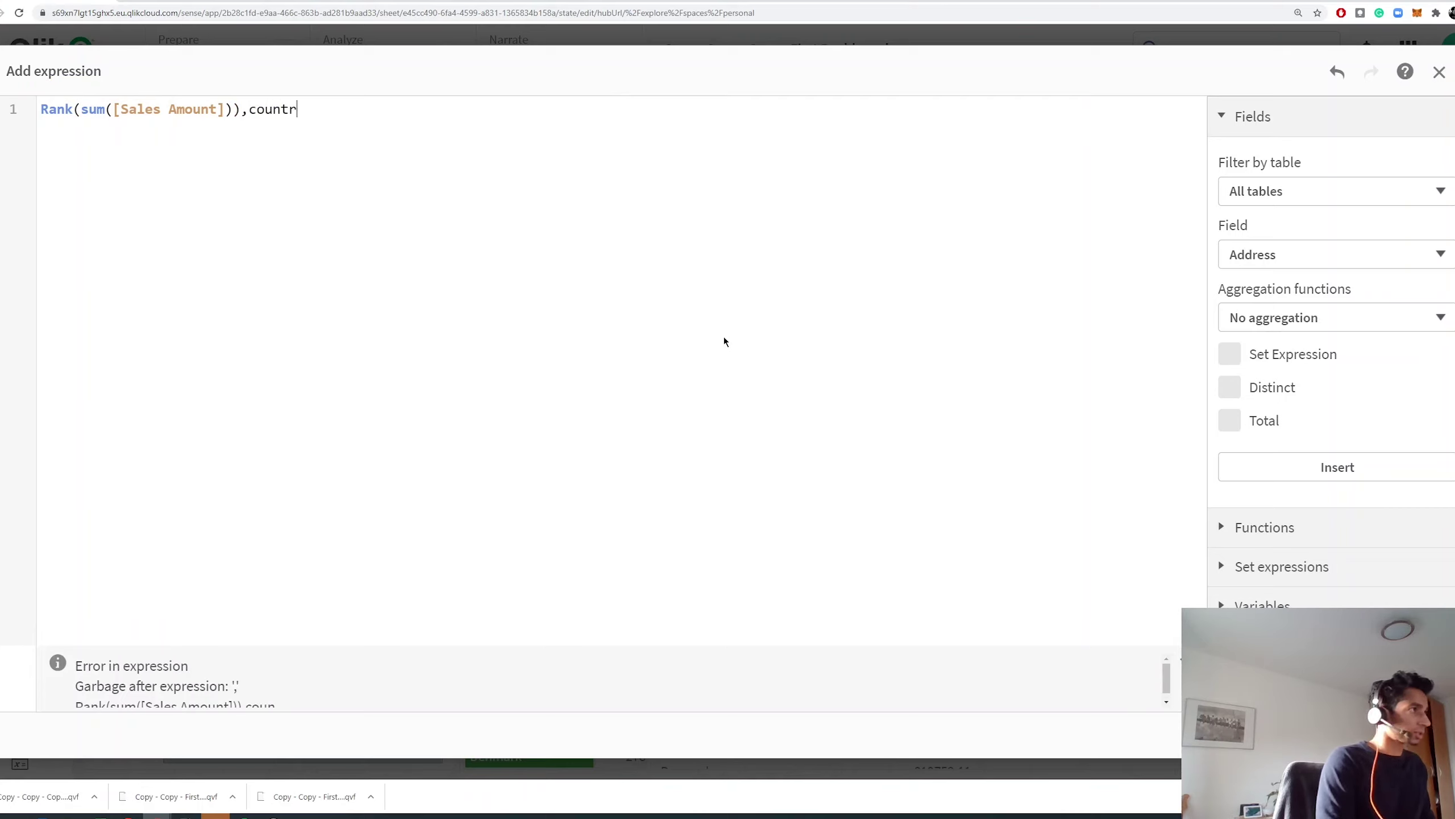
key("Return")
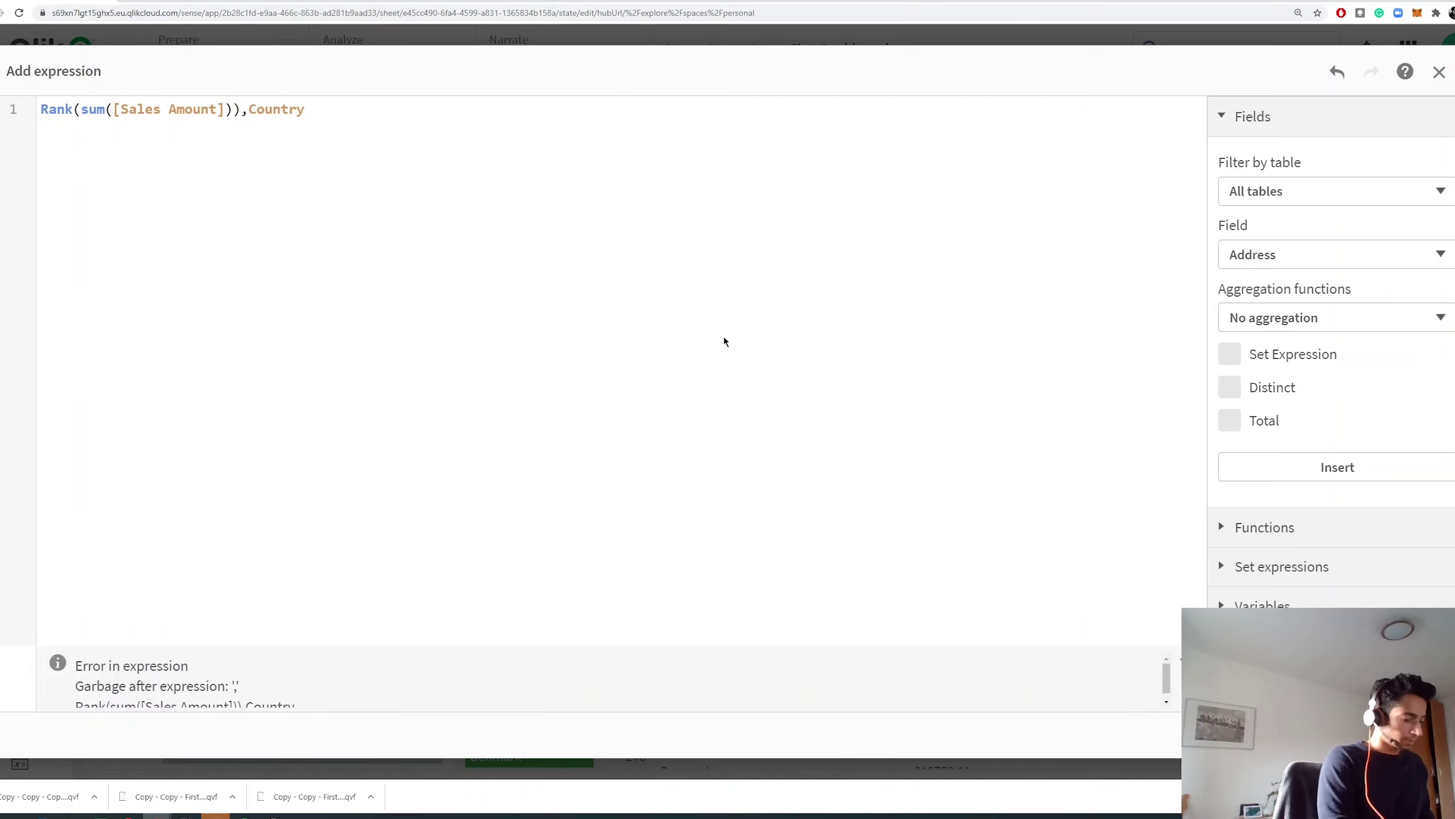
type(")")
key("Left")
key("Left")
key("Left")
key("Left")
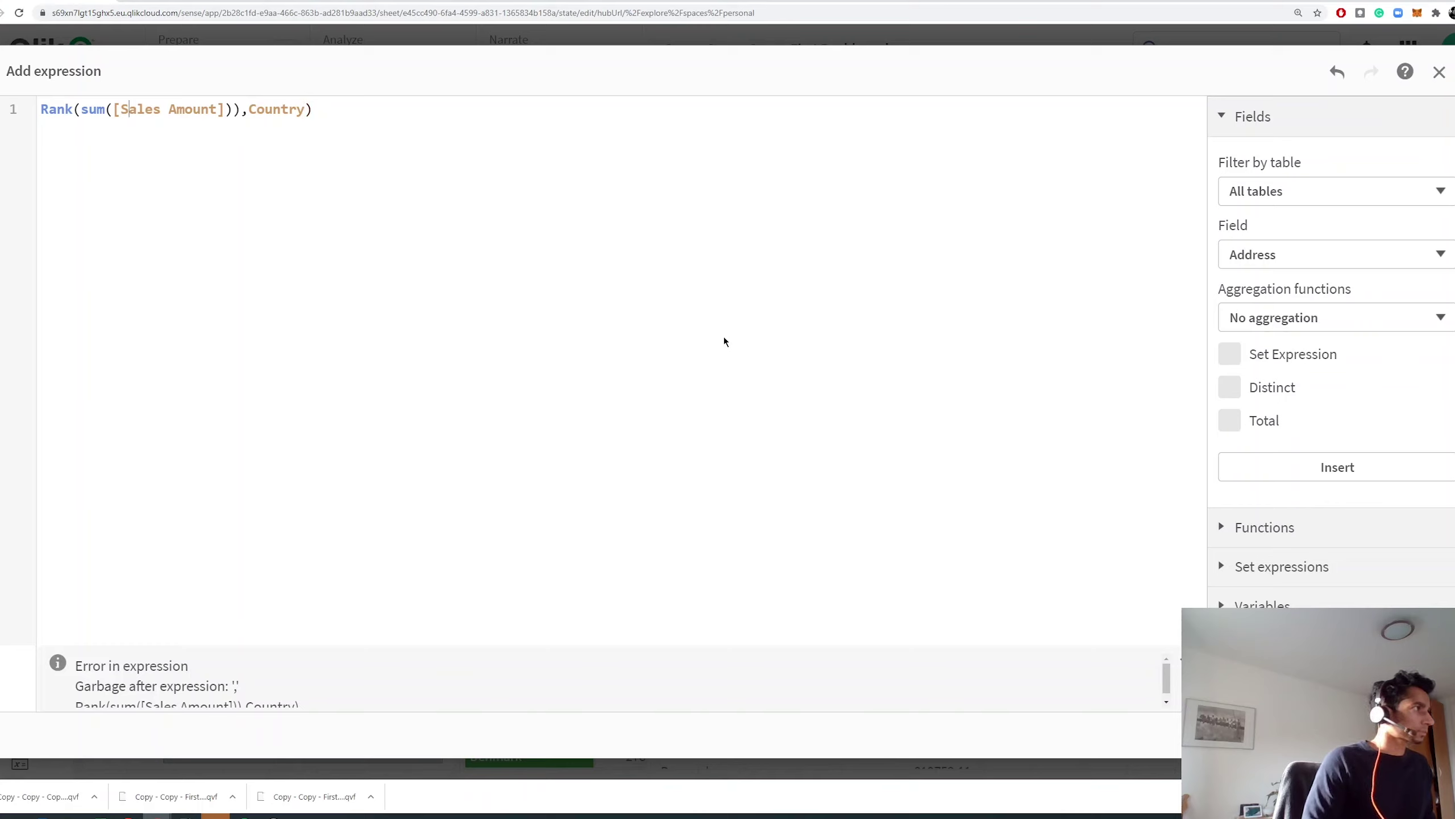
key("Left")
key("Left")
key("Left")
key("Left")
key("Left")
key("Left")
key("Left")
key("Left")
key("Left")
key("Left")
key("Left")
type("aggr(")
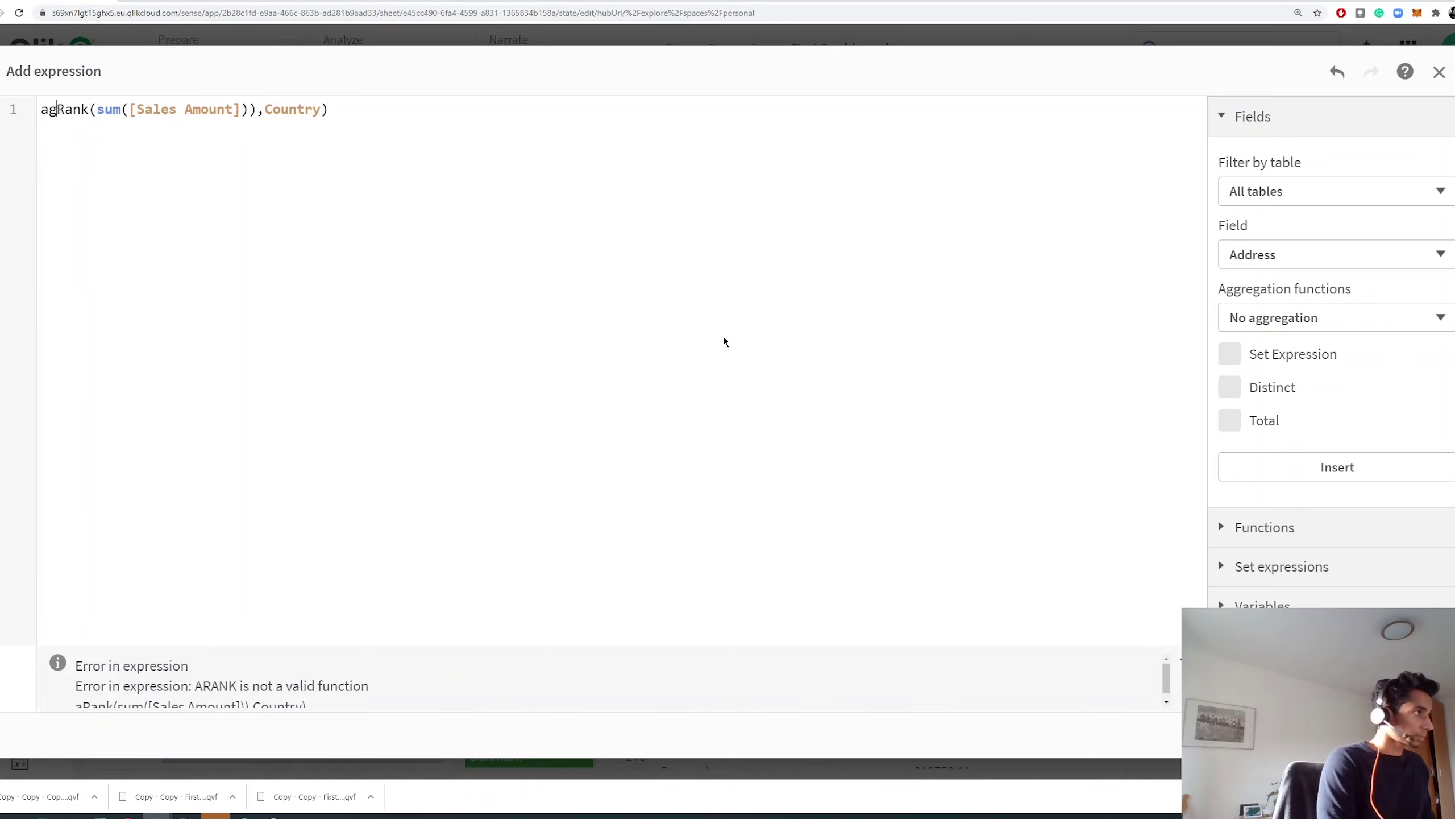
key("Left")
key("Left")
key("Left")
key("Left")
key("Left")
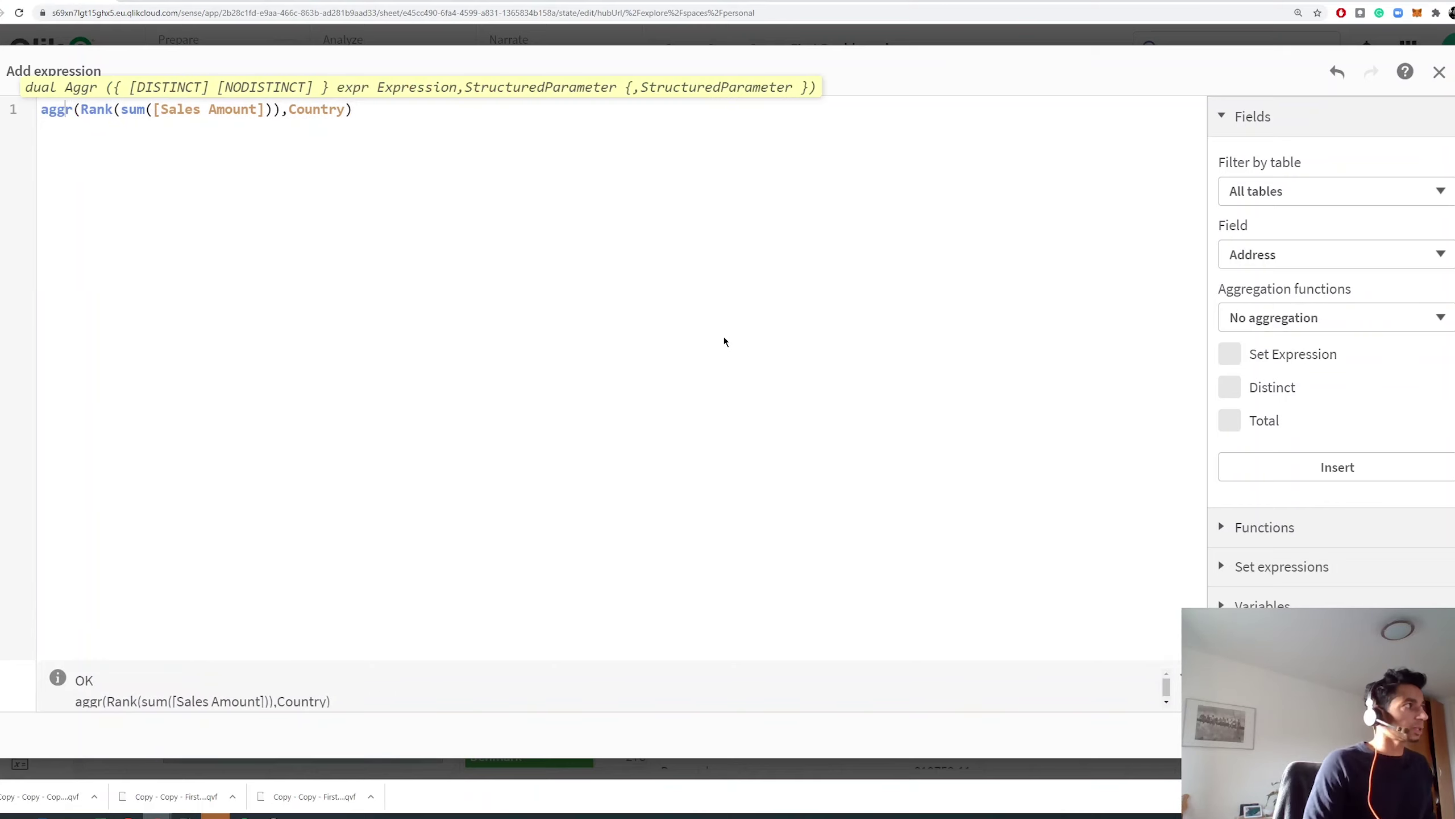
Wrap the vMaxRank expression in a max function, giving max (aggr(Rank(sum([Sales Amount])),Country)), and apply it.
type("max")
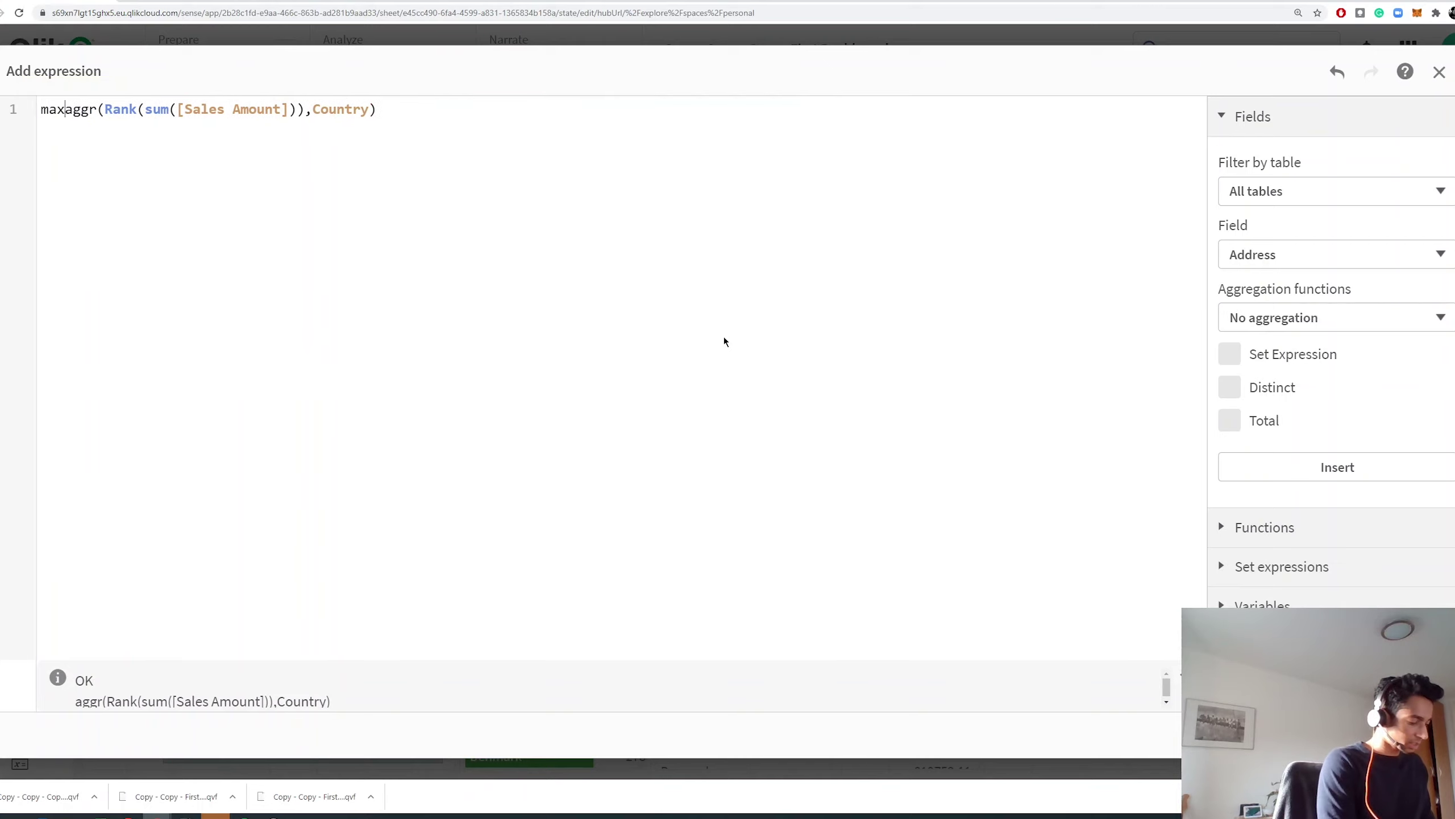
type(" (")
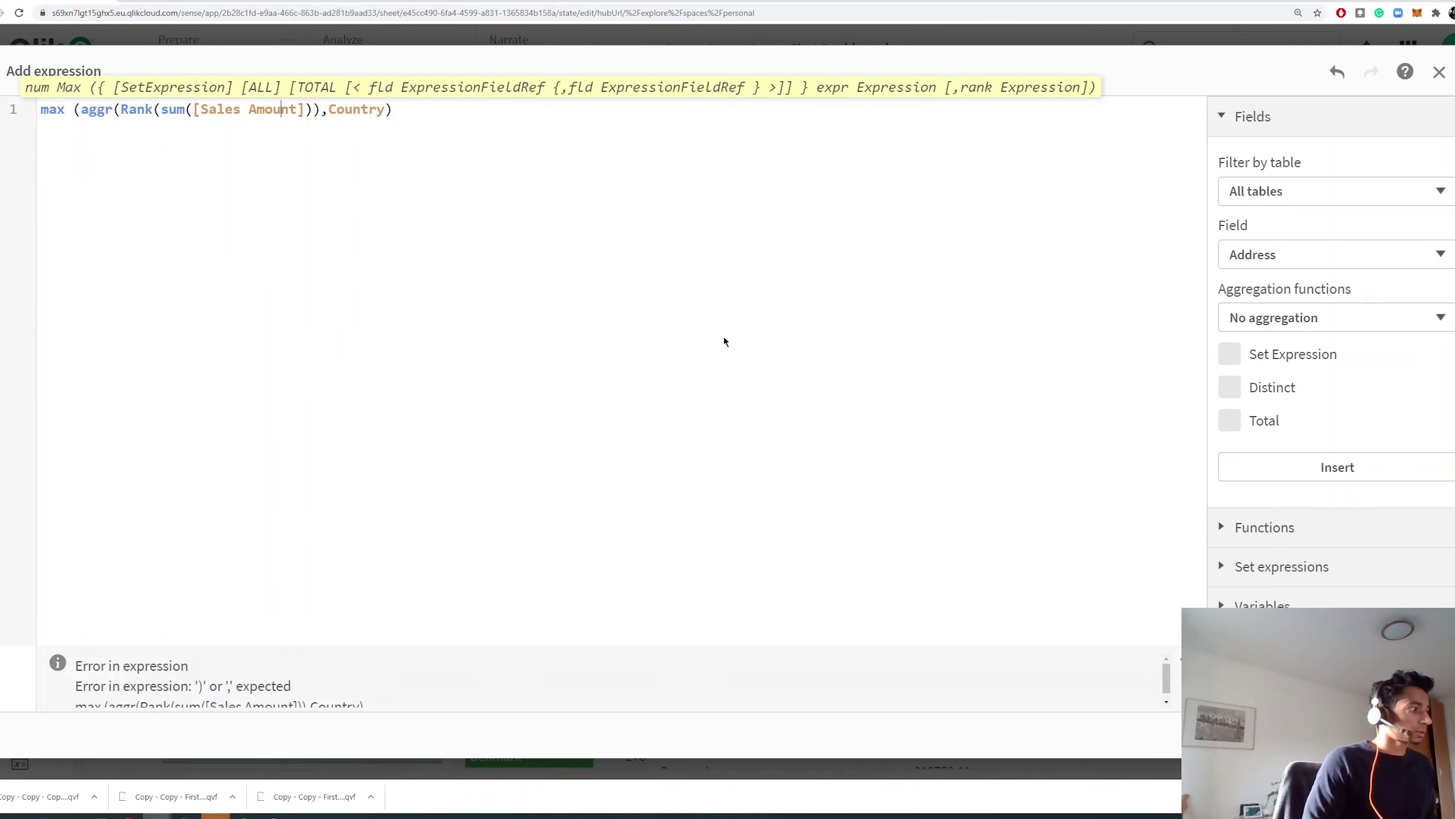
key("End")
type(")")
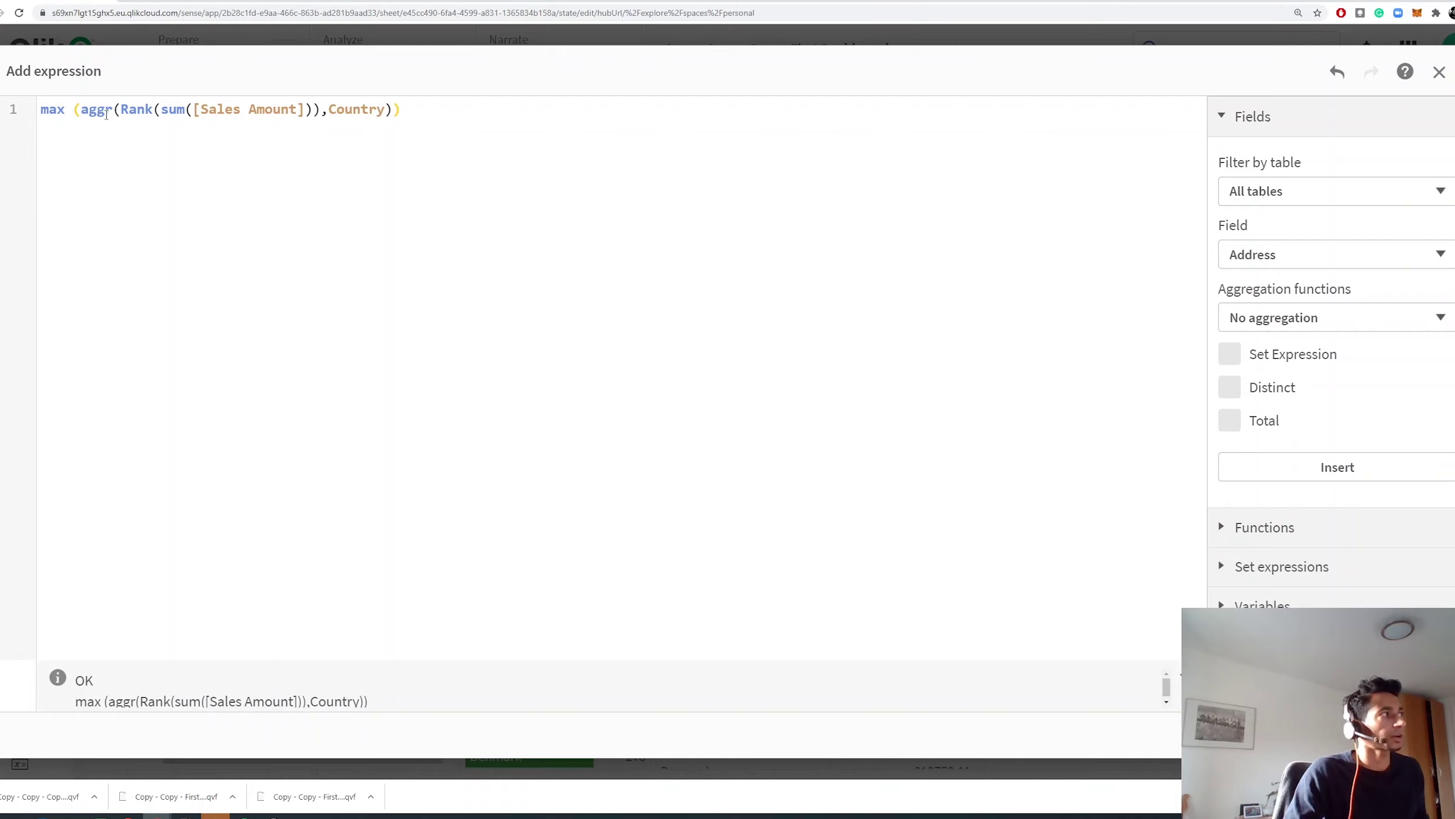
left_click(77, 110)
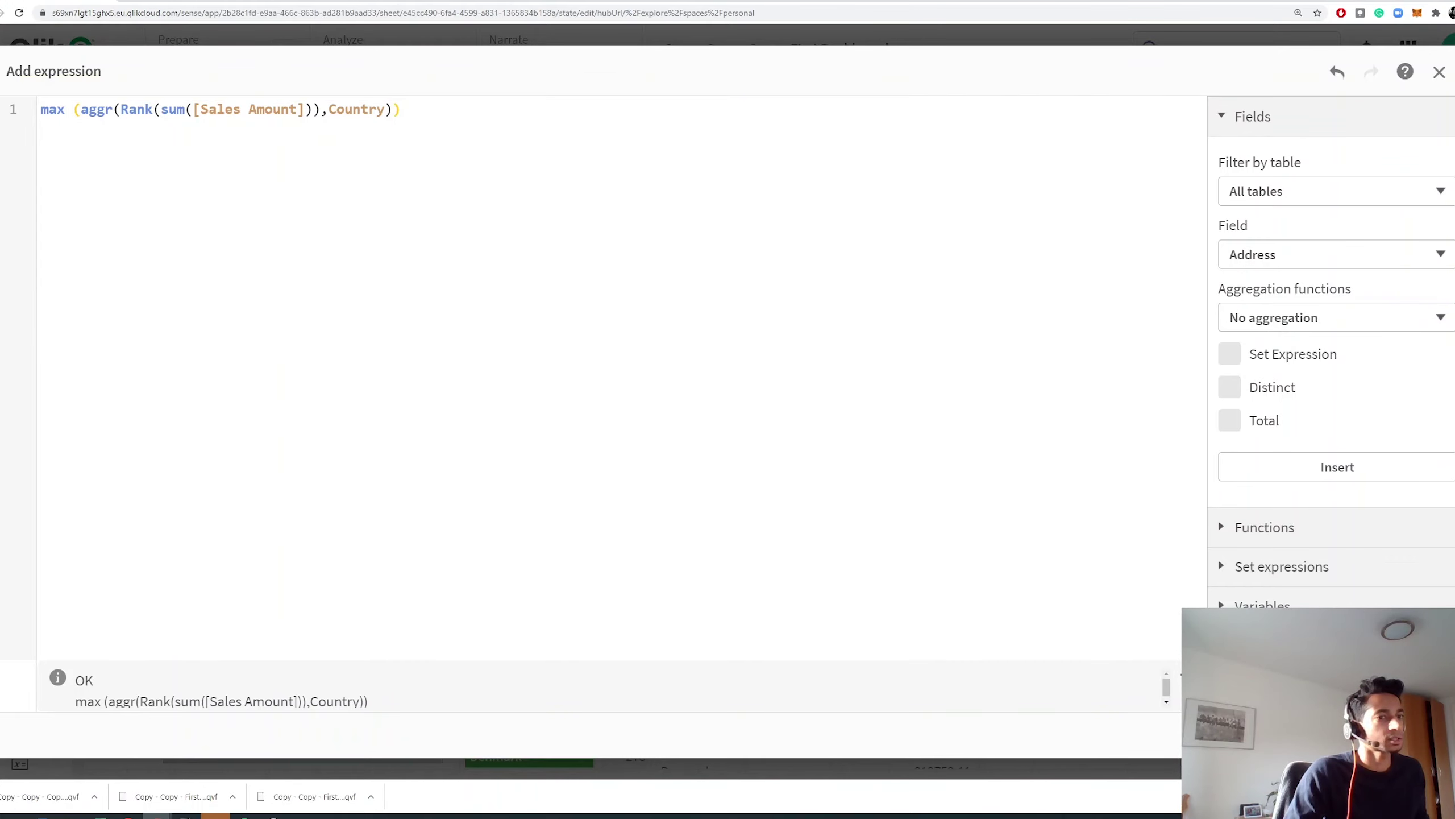
left_click(1425, 735)
Save the vMaxRank variable with the definition =max (aggr(Rank(sum([Sales Amount])),Country)) and close the variables list.
left_click(414, 245)
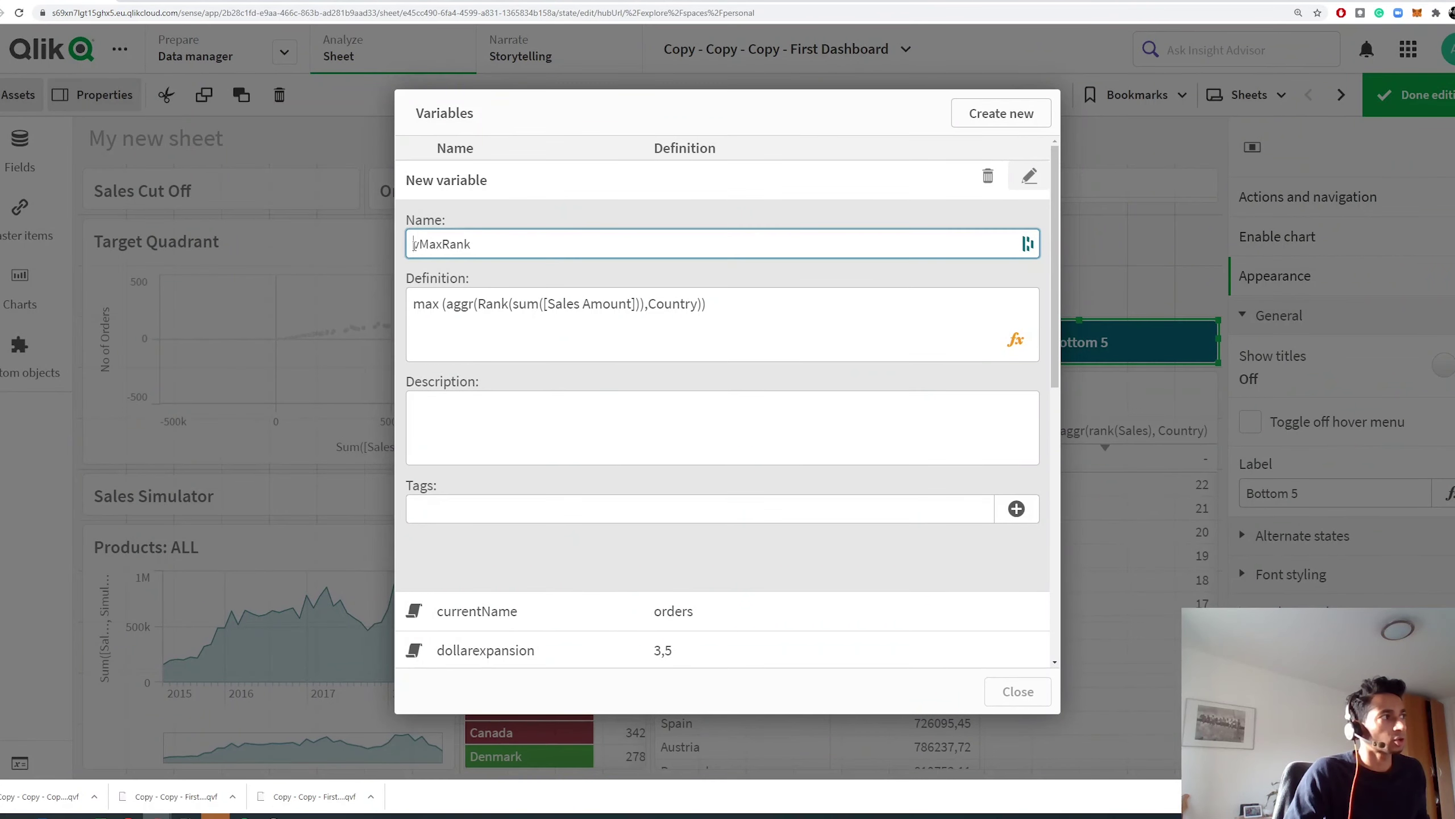
left_click_drag(414, 244, 481, 247)
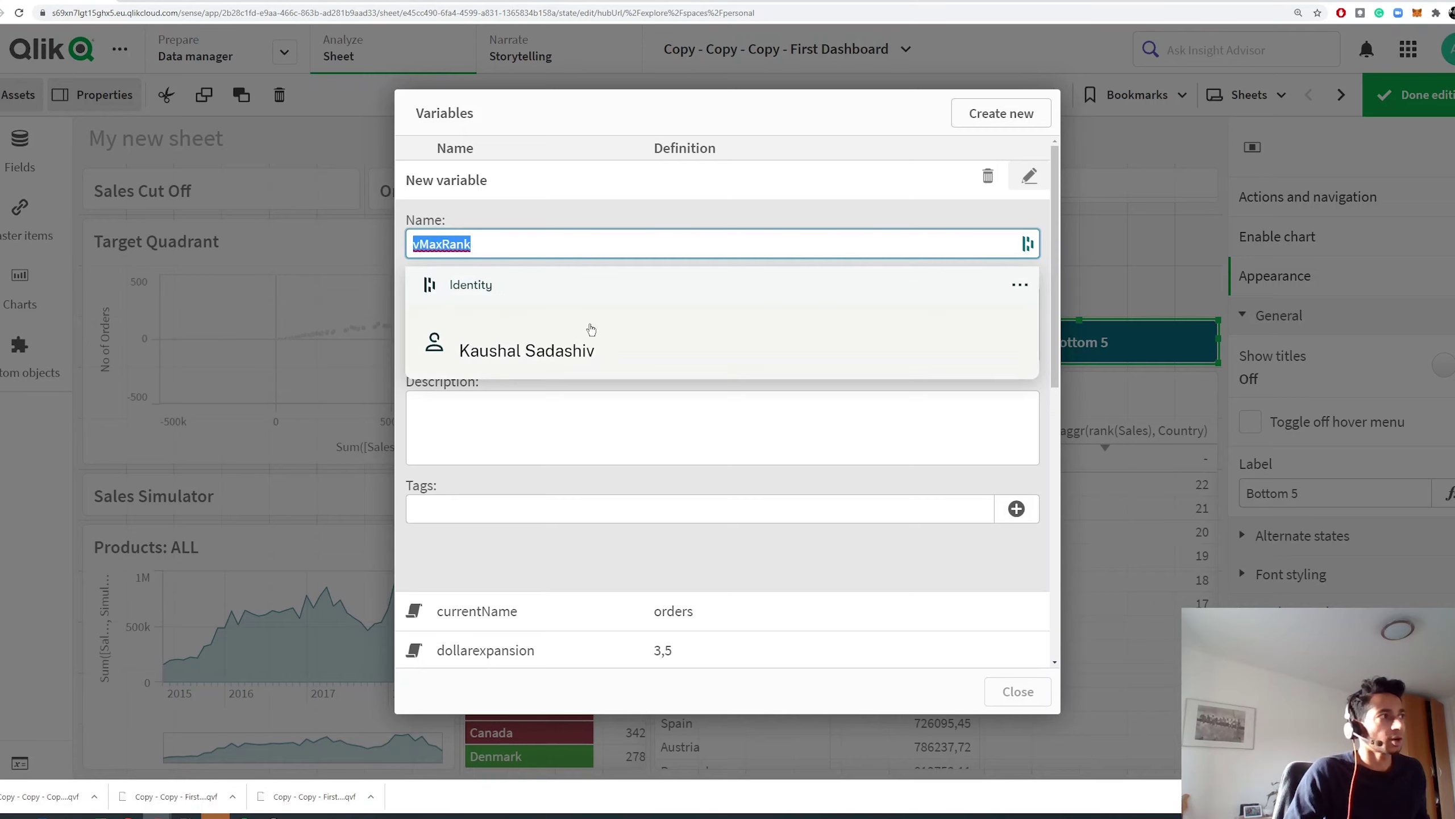
left_click(581, 409)
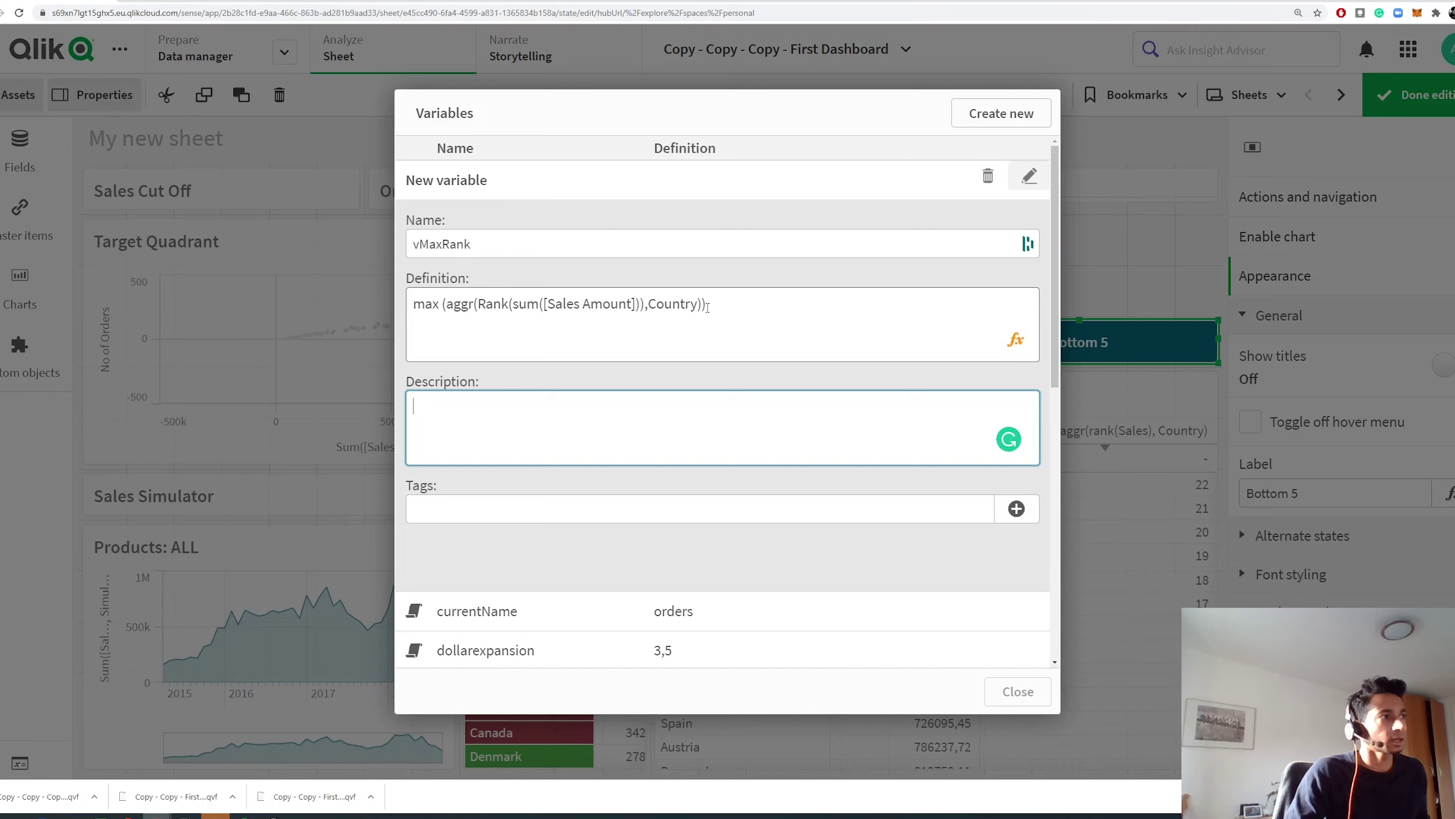
left_click_drag(707, 304, 413, 304)
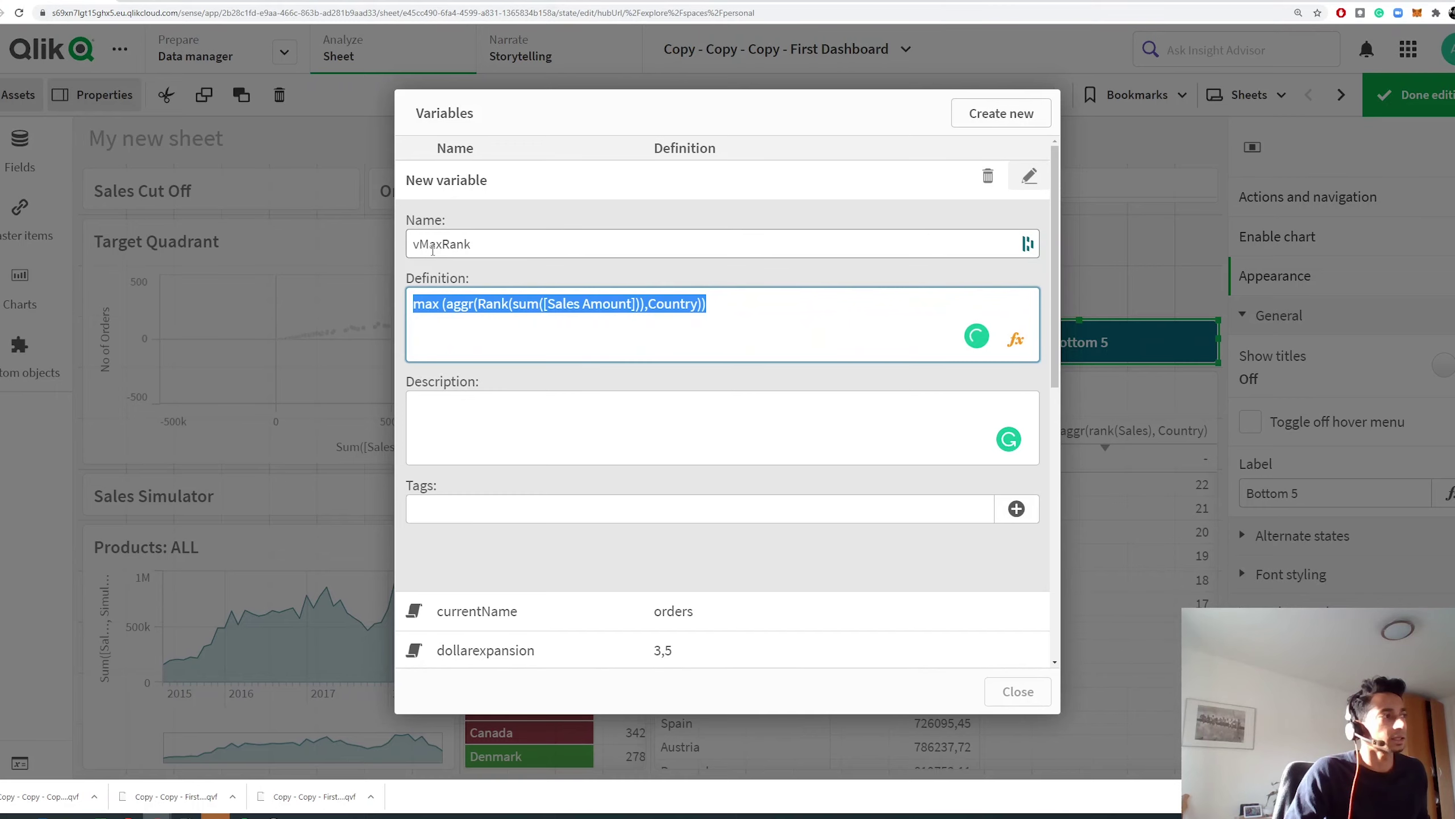
left_click(1030, 177)
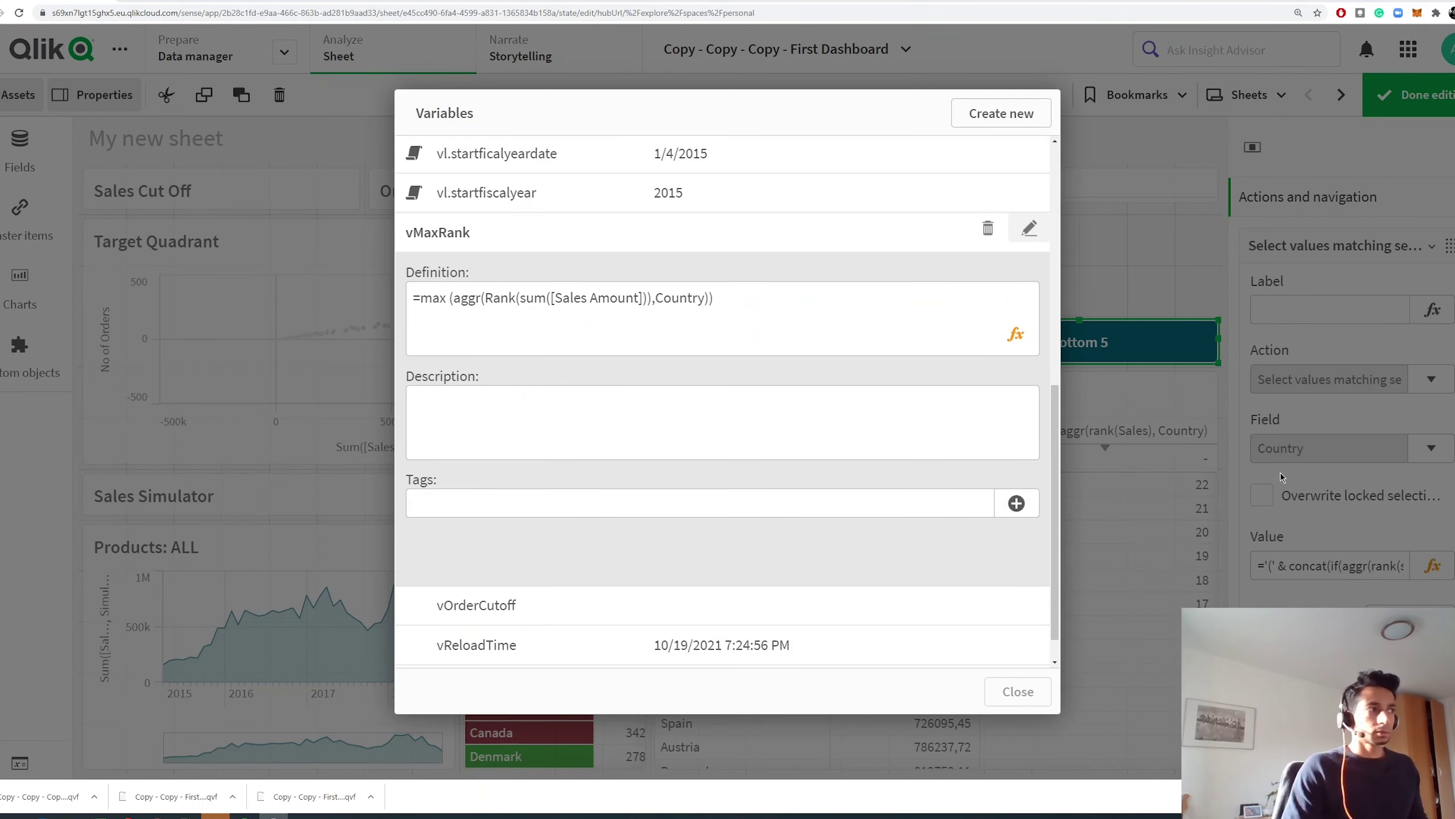
left_click_drag(422, 298, 407, 302)
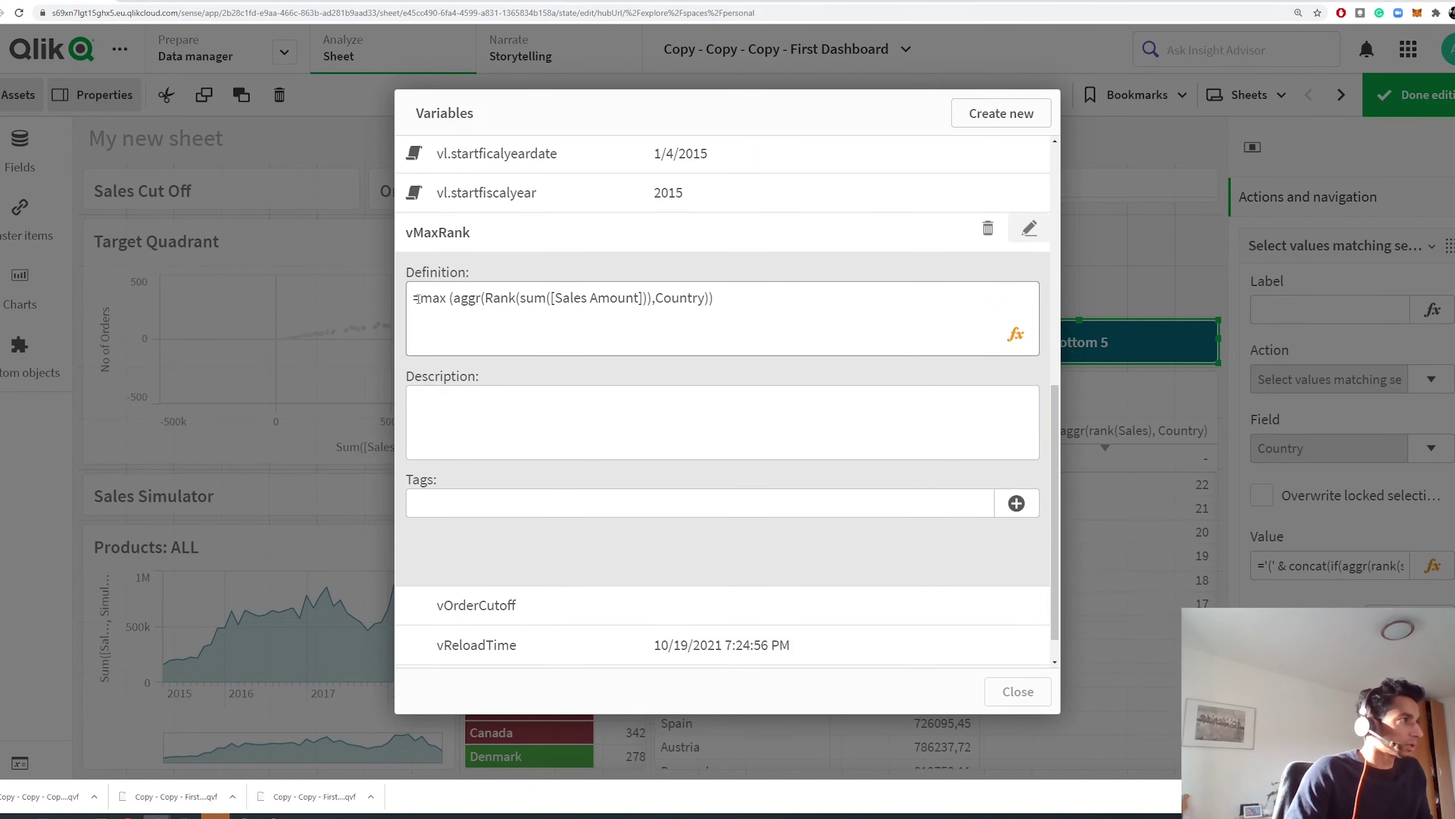
left_click(445, 313)
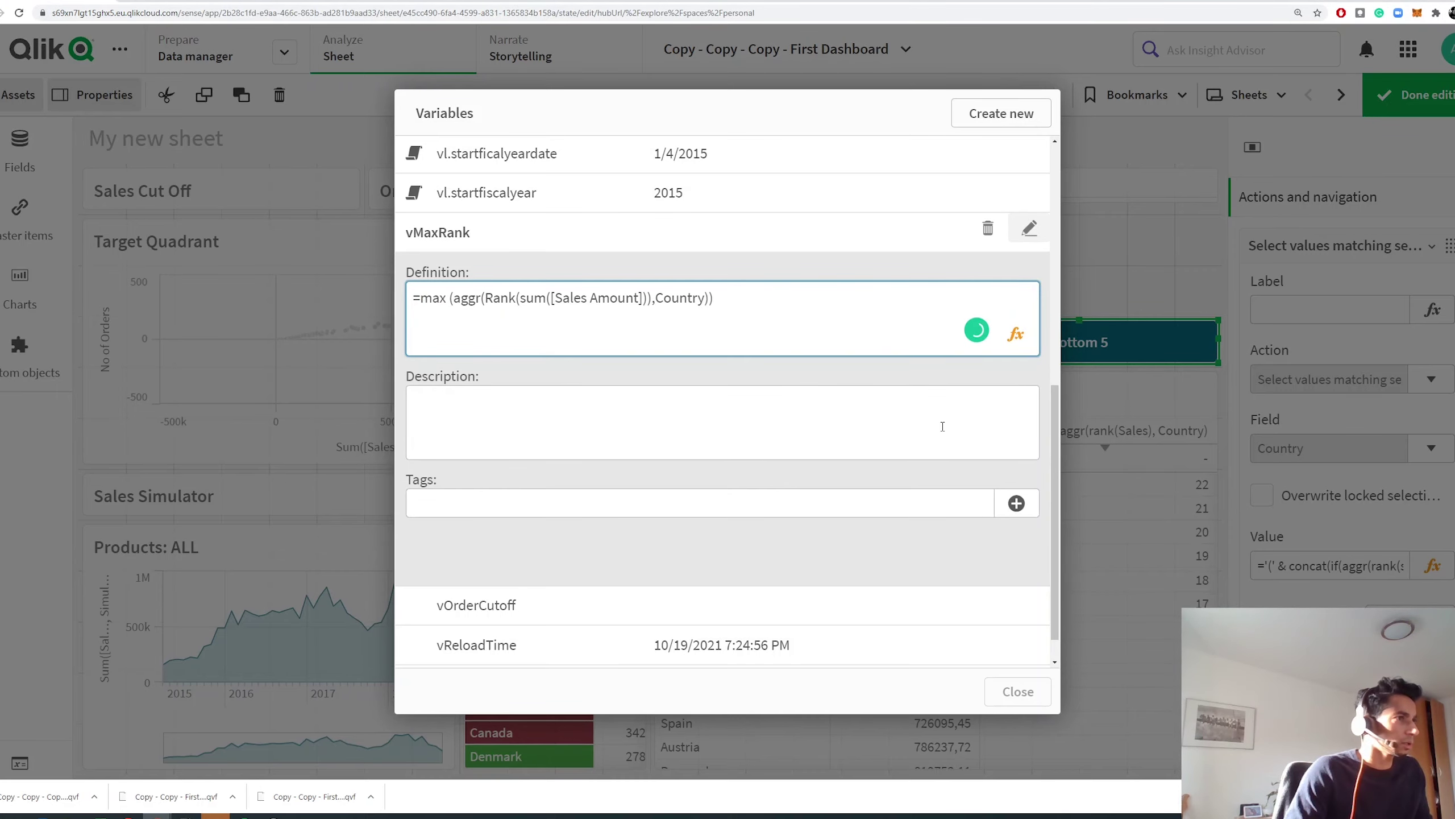
left_click(924, 235)
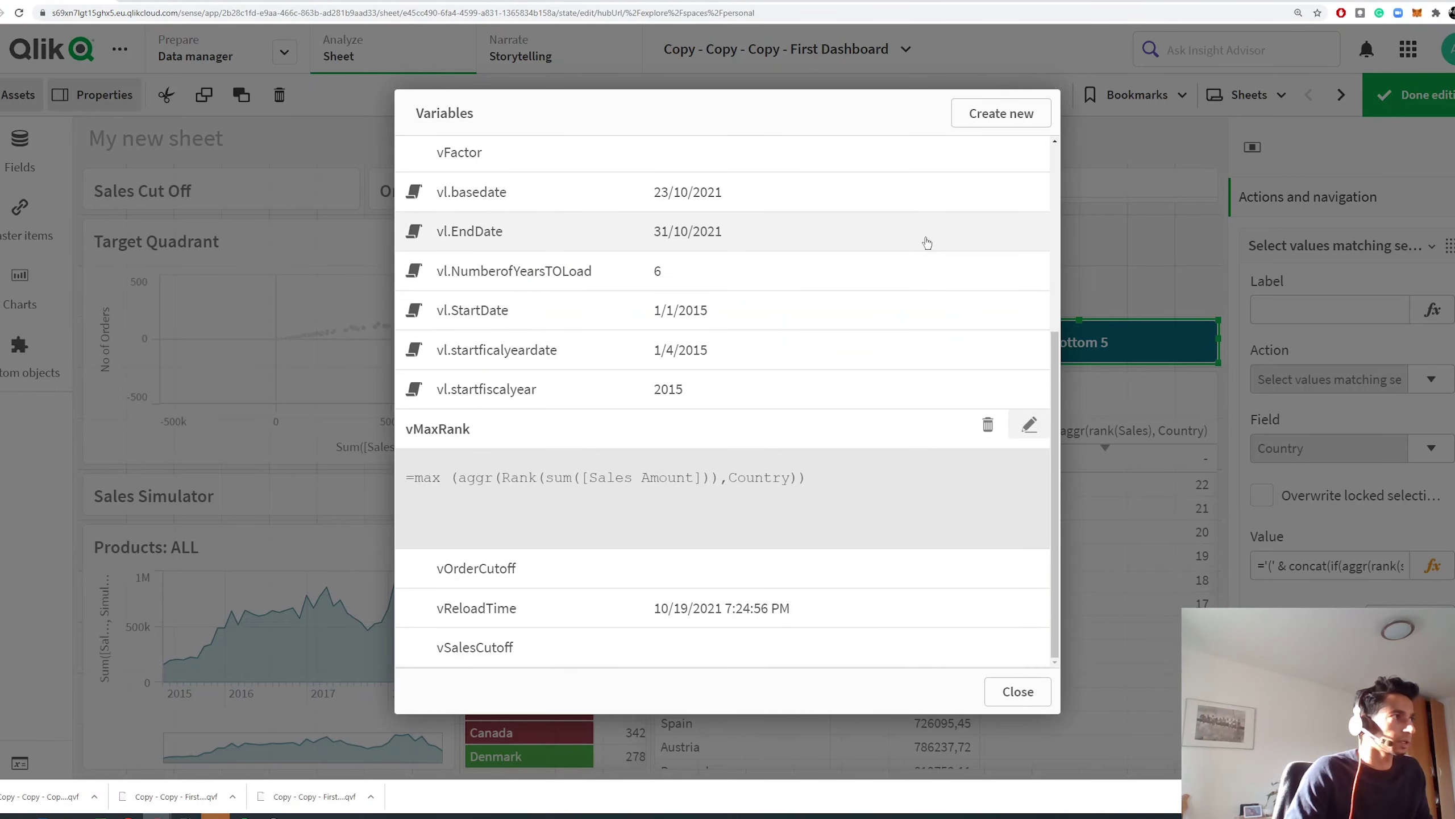
left_click(1031, 693)
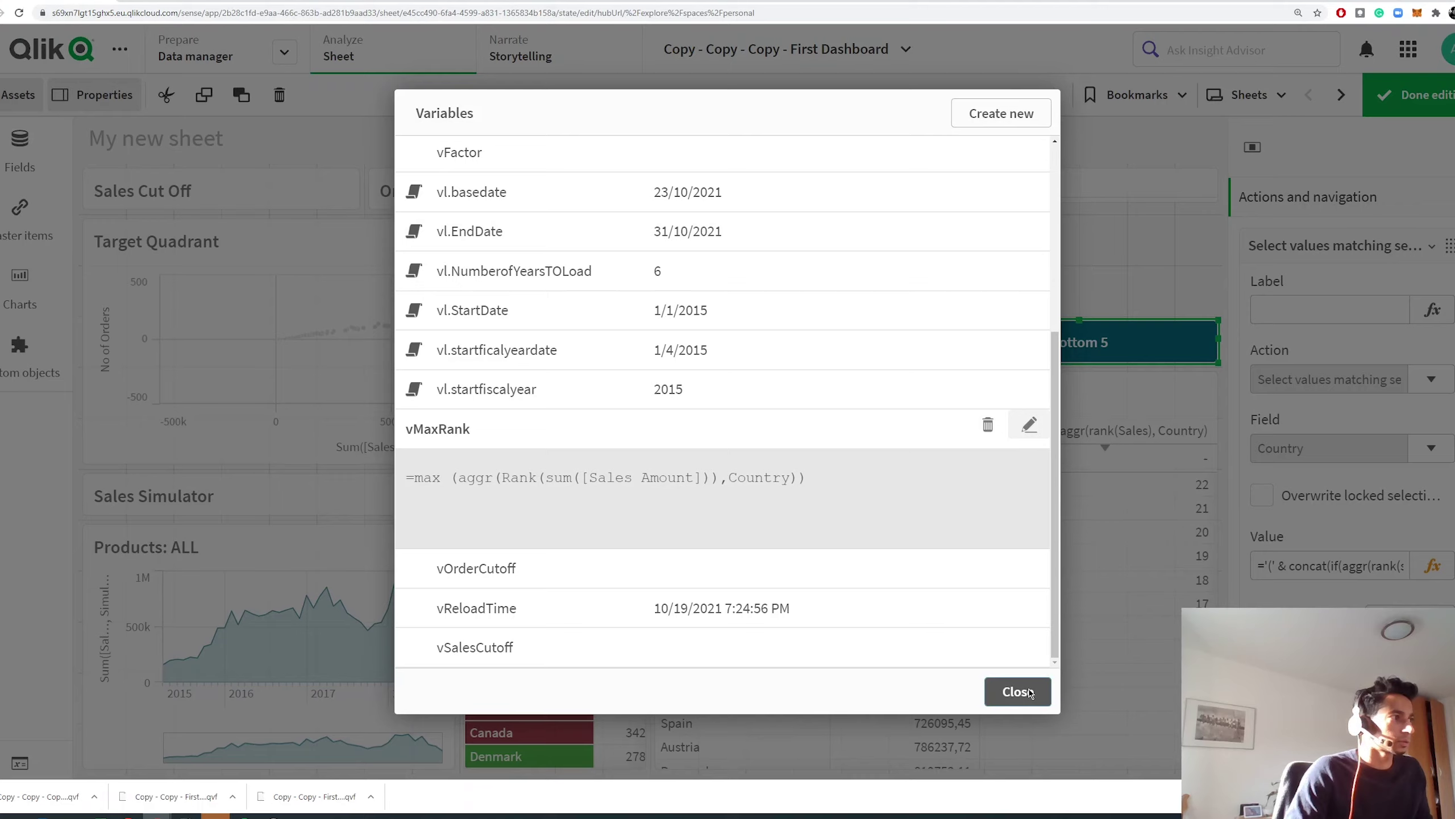
key("Escape")
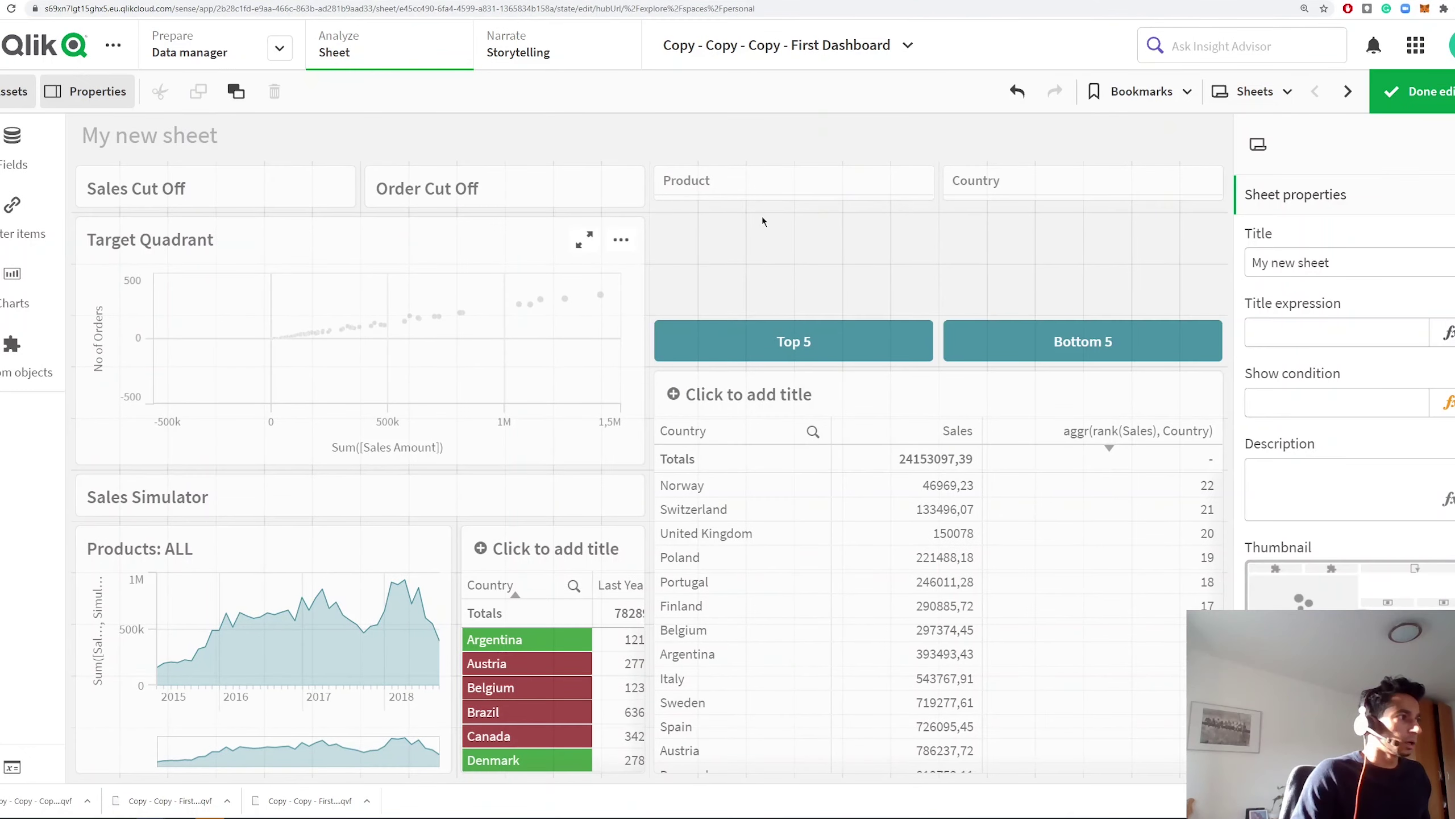
In the Bottom 5 button's value expression, replace the fixed maximum rank 22 with $(vMaxRank) and close the expression editor.
left_click(1092, 352)
left_click(1440, 567)
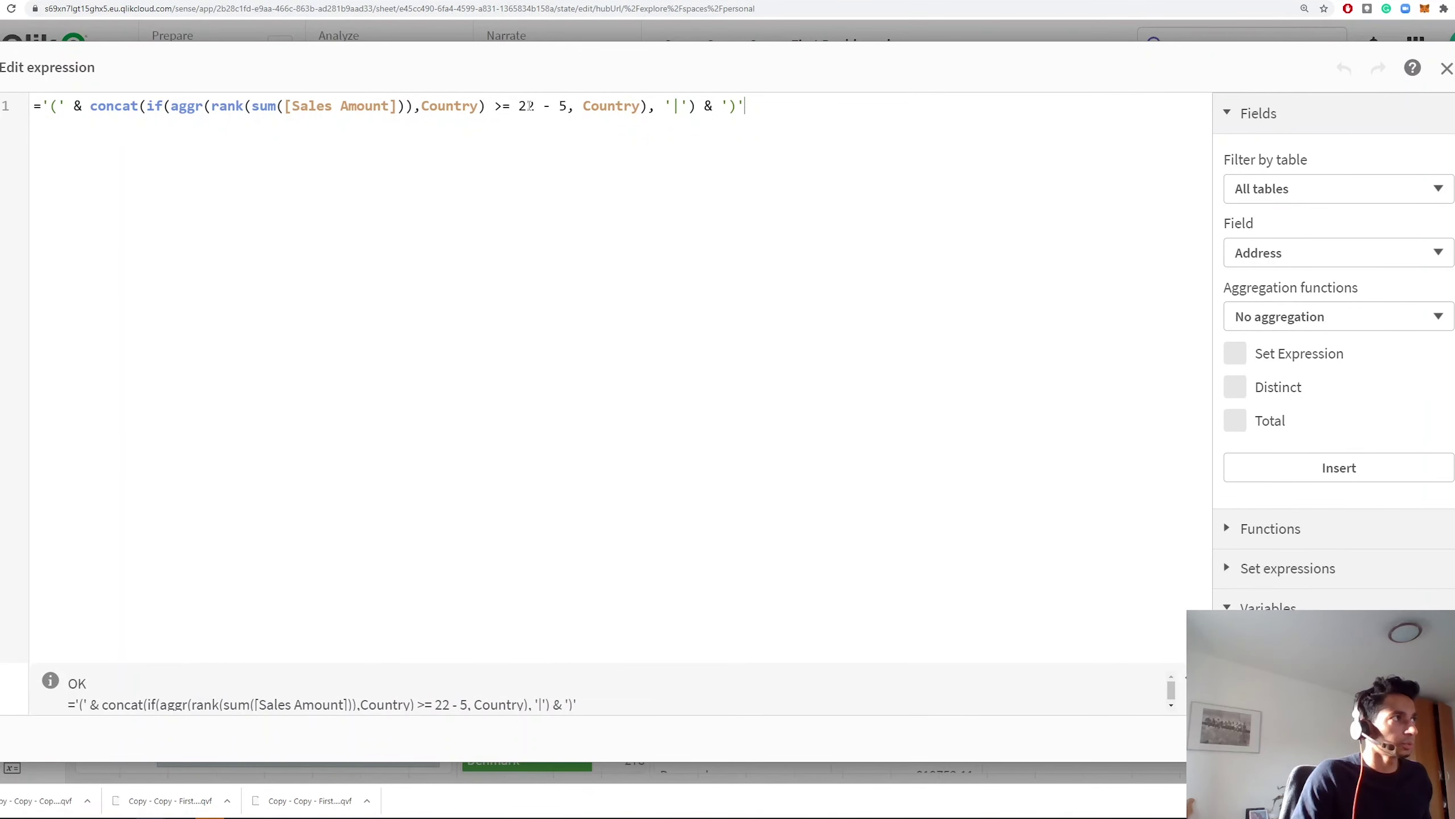
double_click(527, 106)
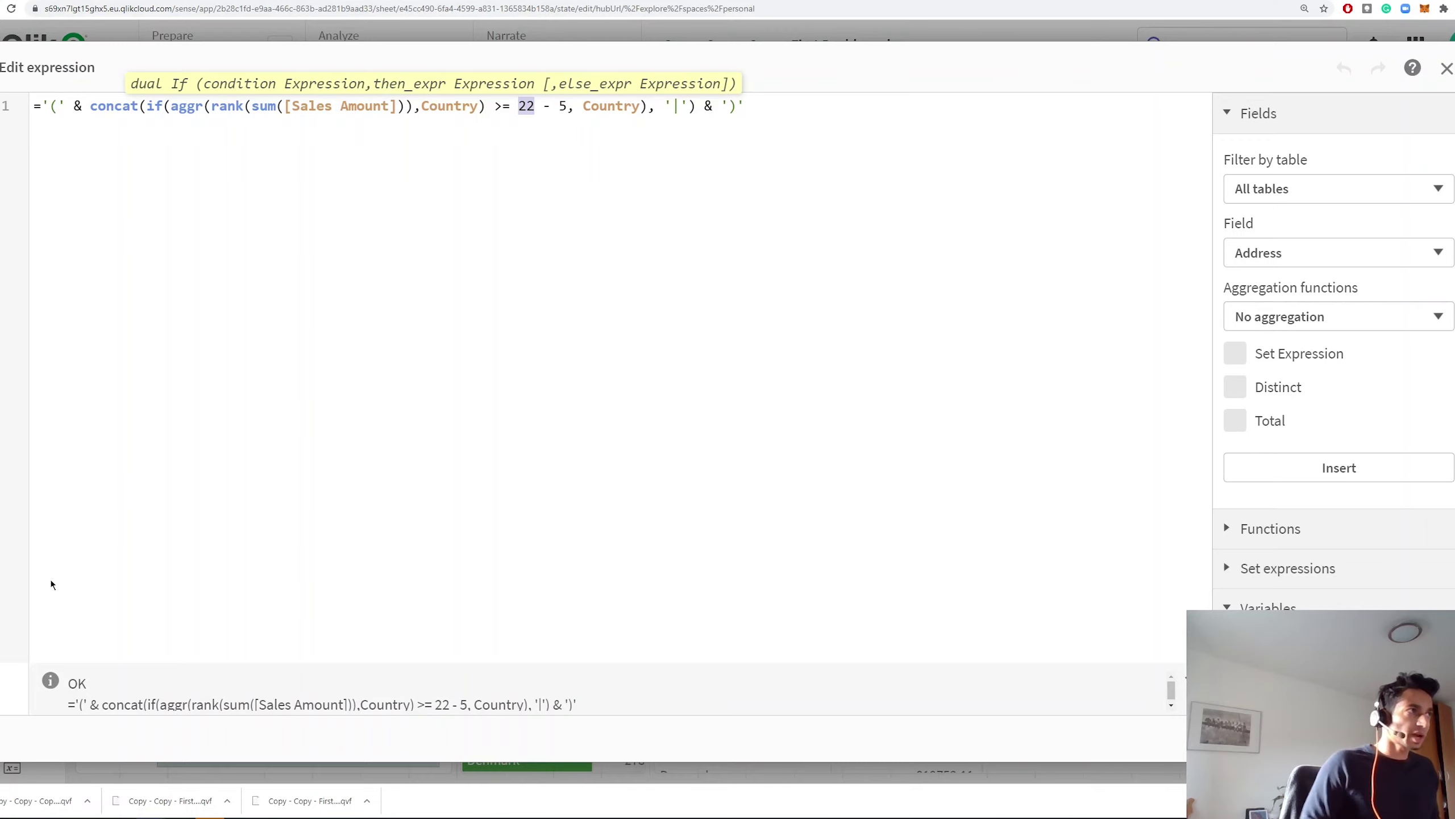
type("(")
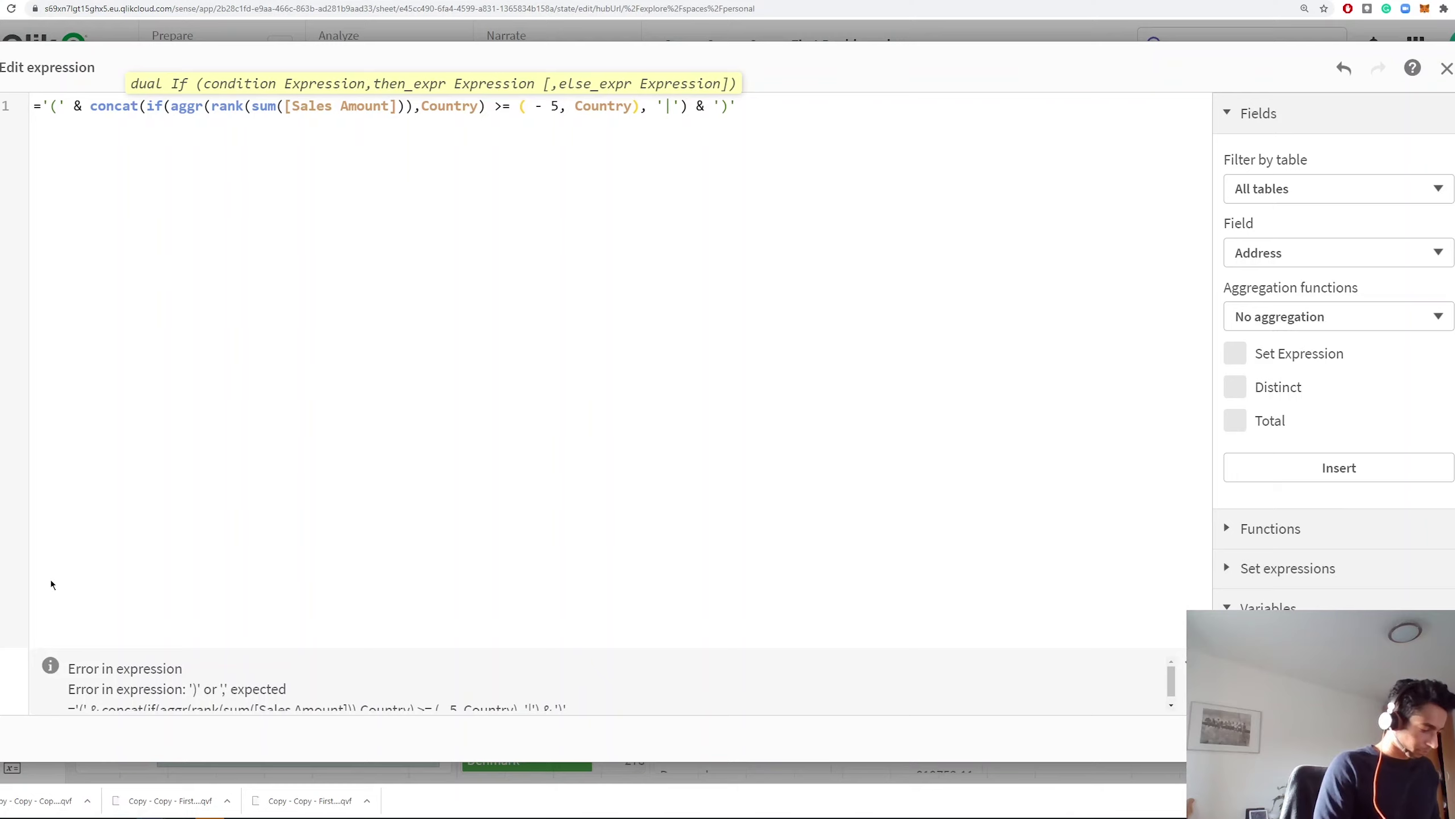
key("BackSpace")
type("$(")
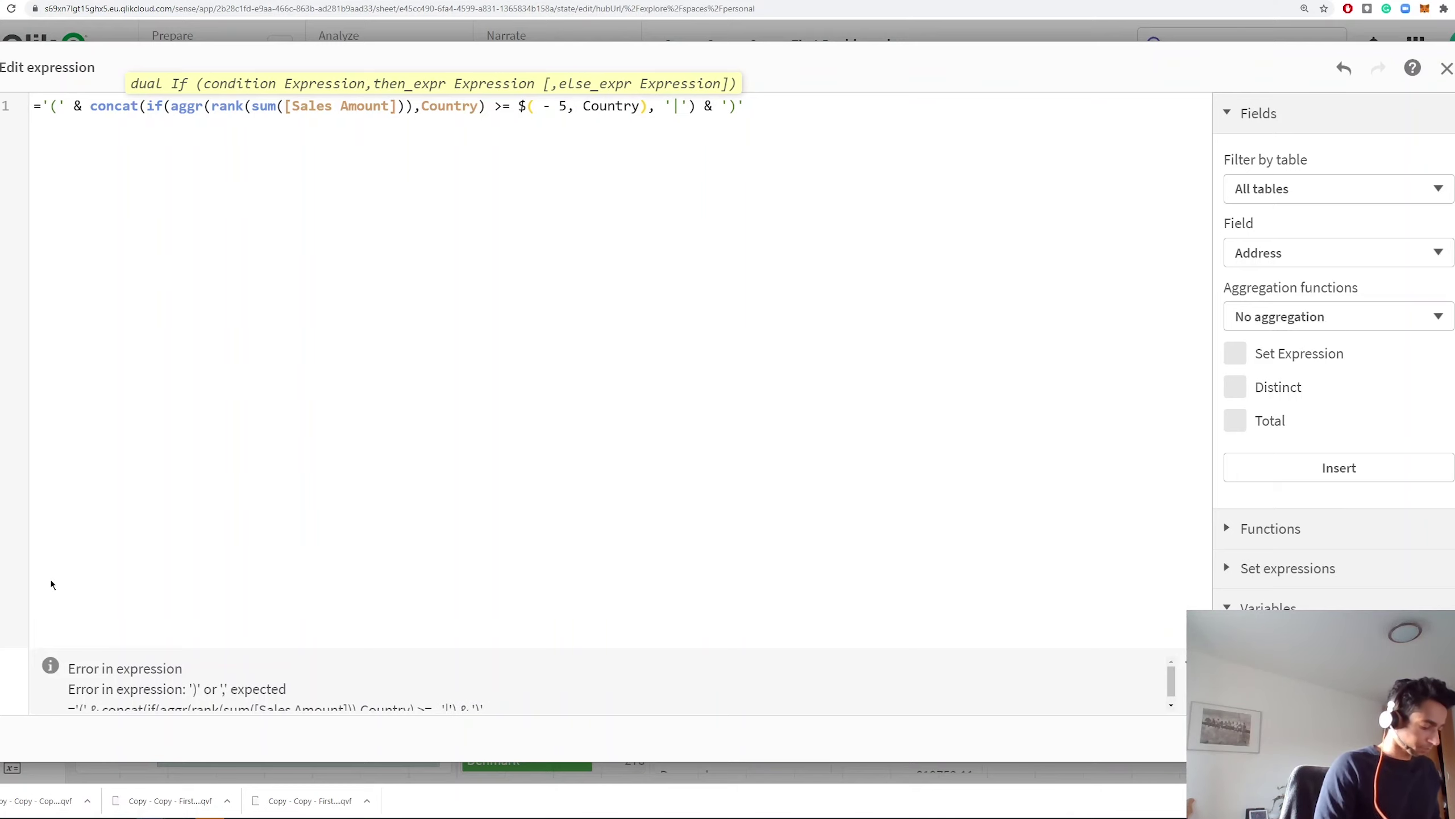
type("v")
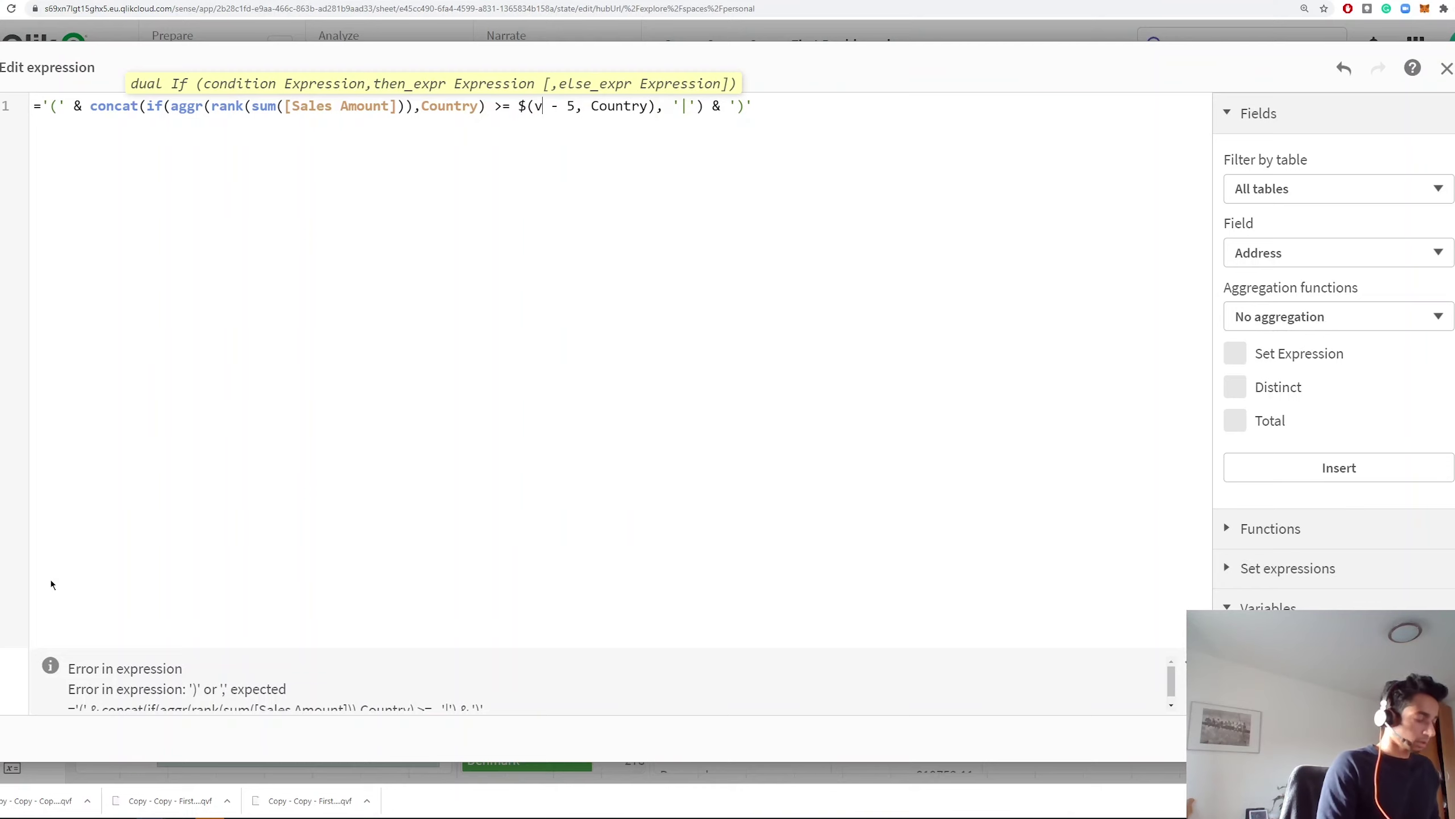
type("MaxRank)")
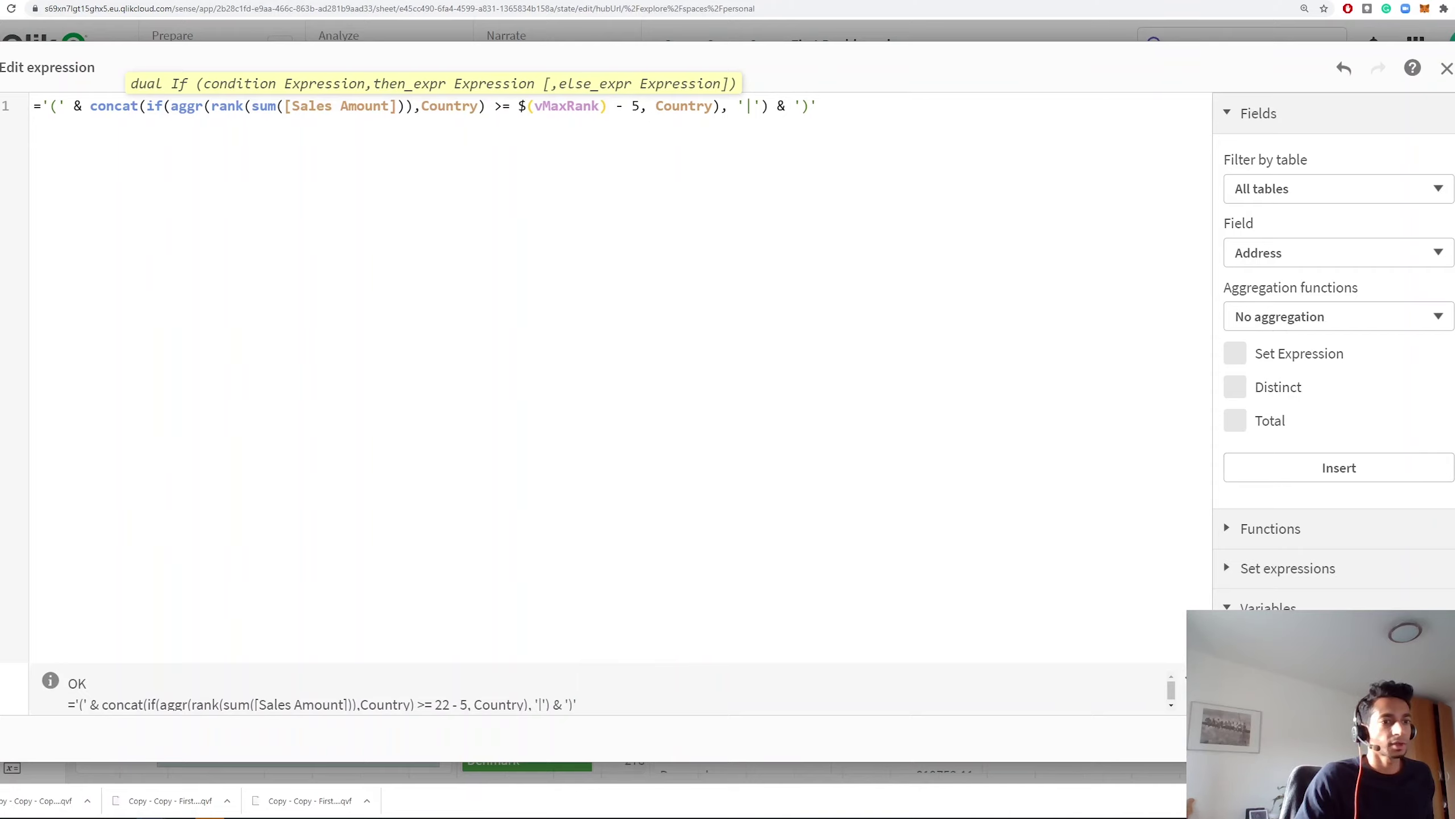
left_click(1446, 68)
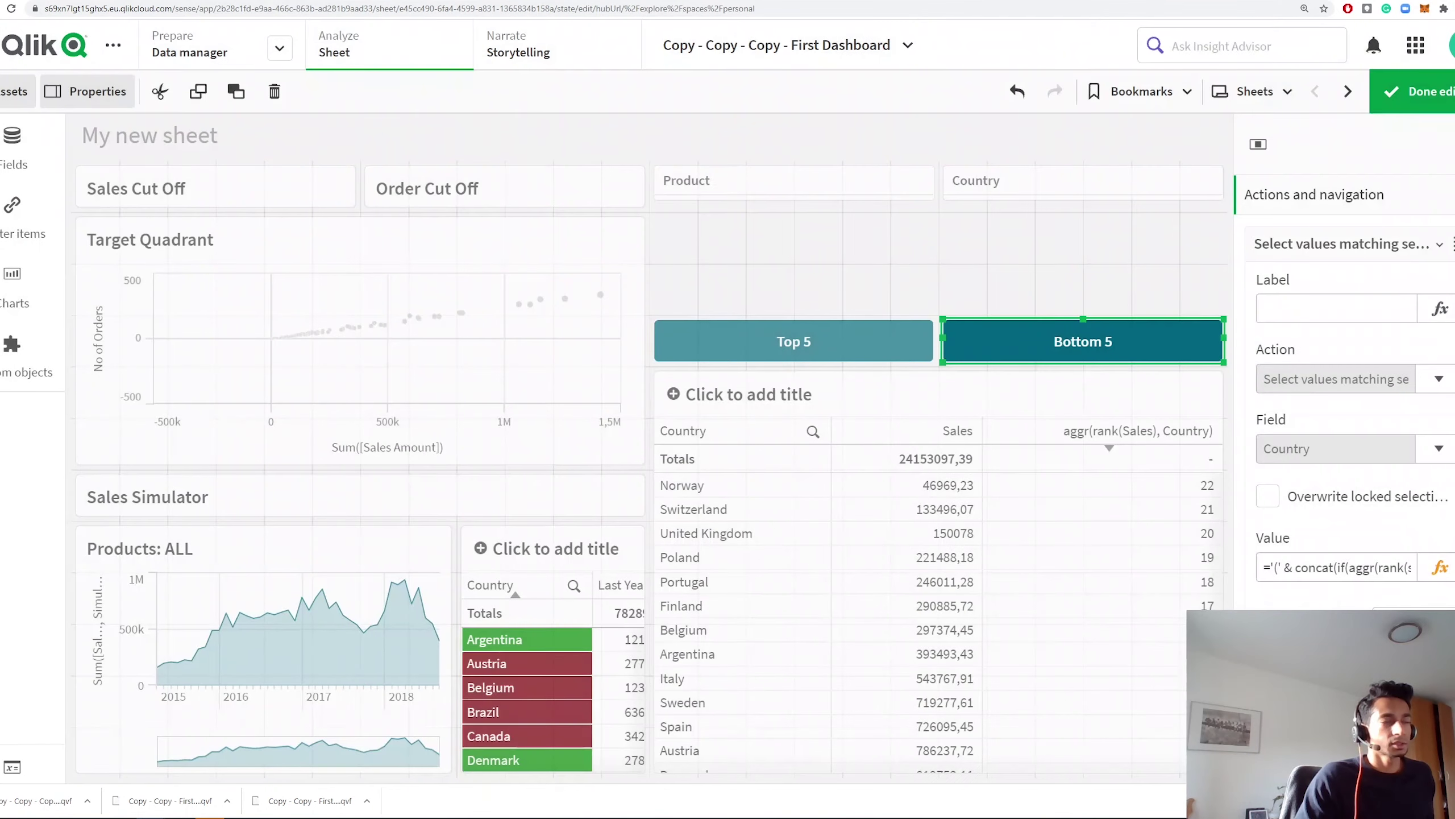
Leave sheet editing, test the Bottom 5 button with the vMaxRank expression, and clear the country selection.
left_click(1411, 94)
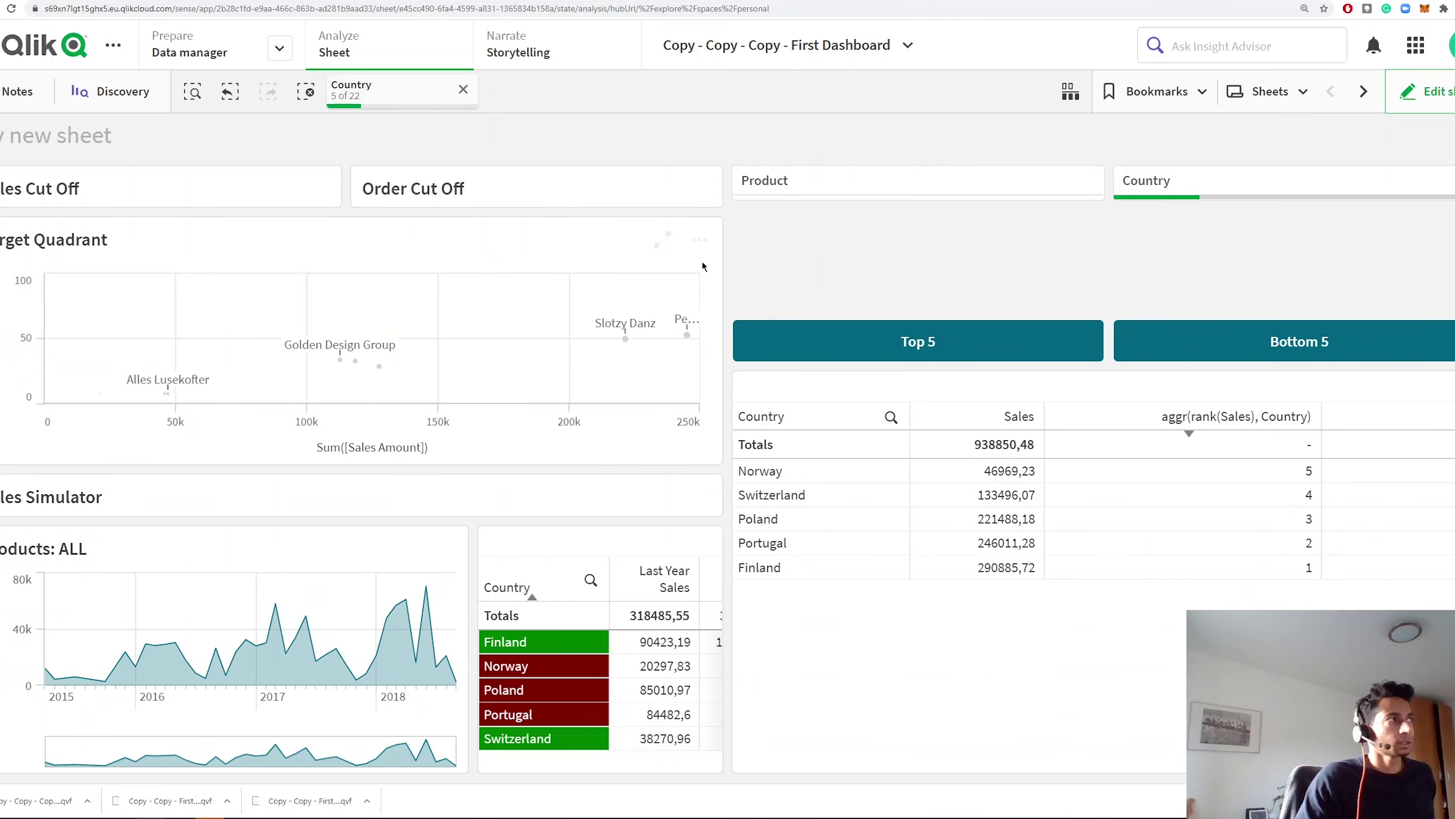
key("ctrl+shift+d")
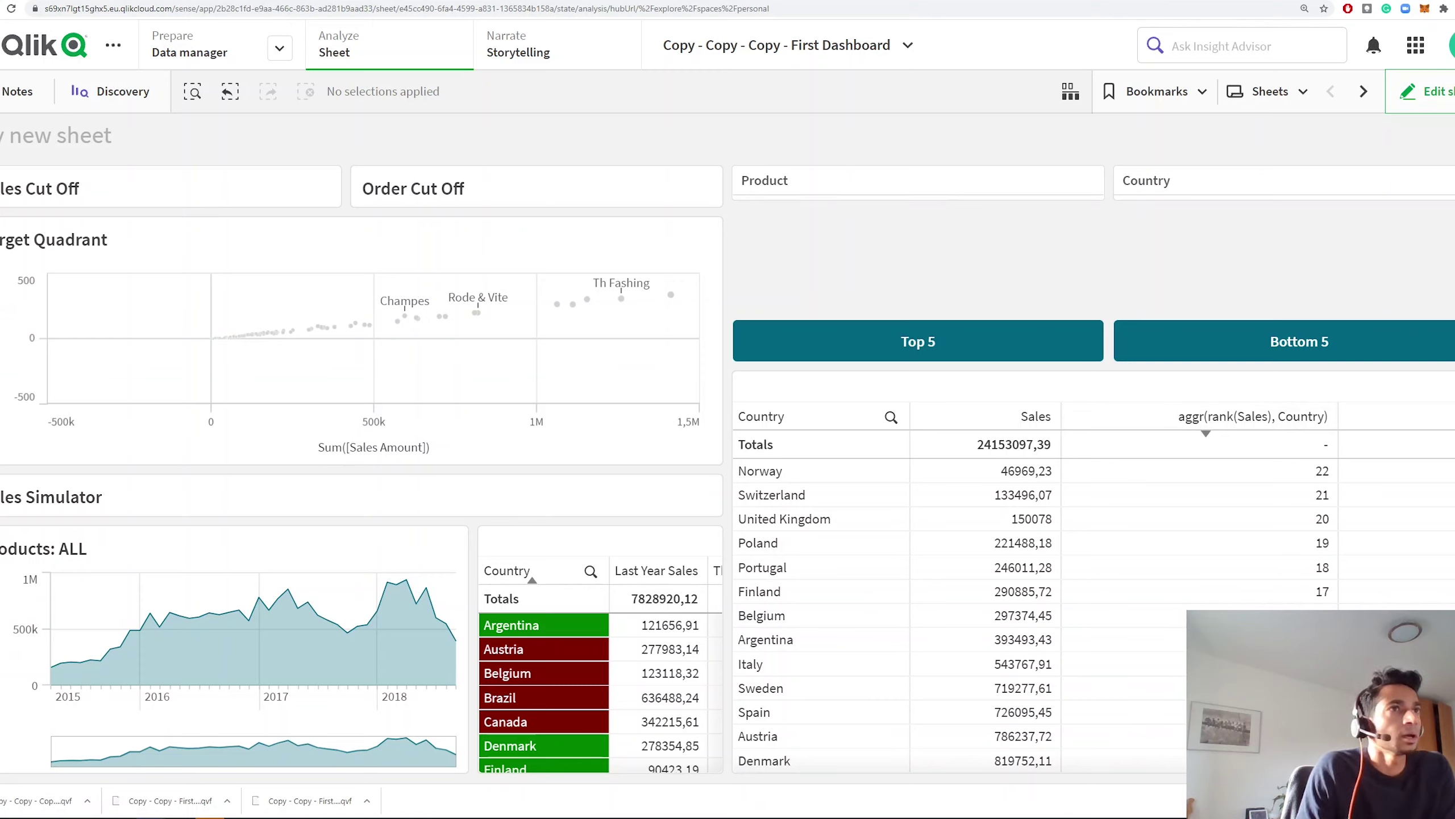
left_click(1427, 95)
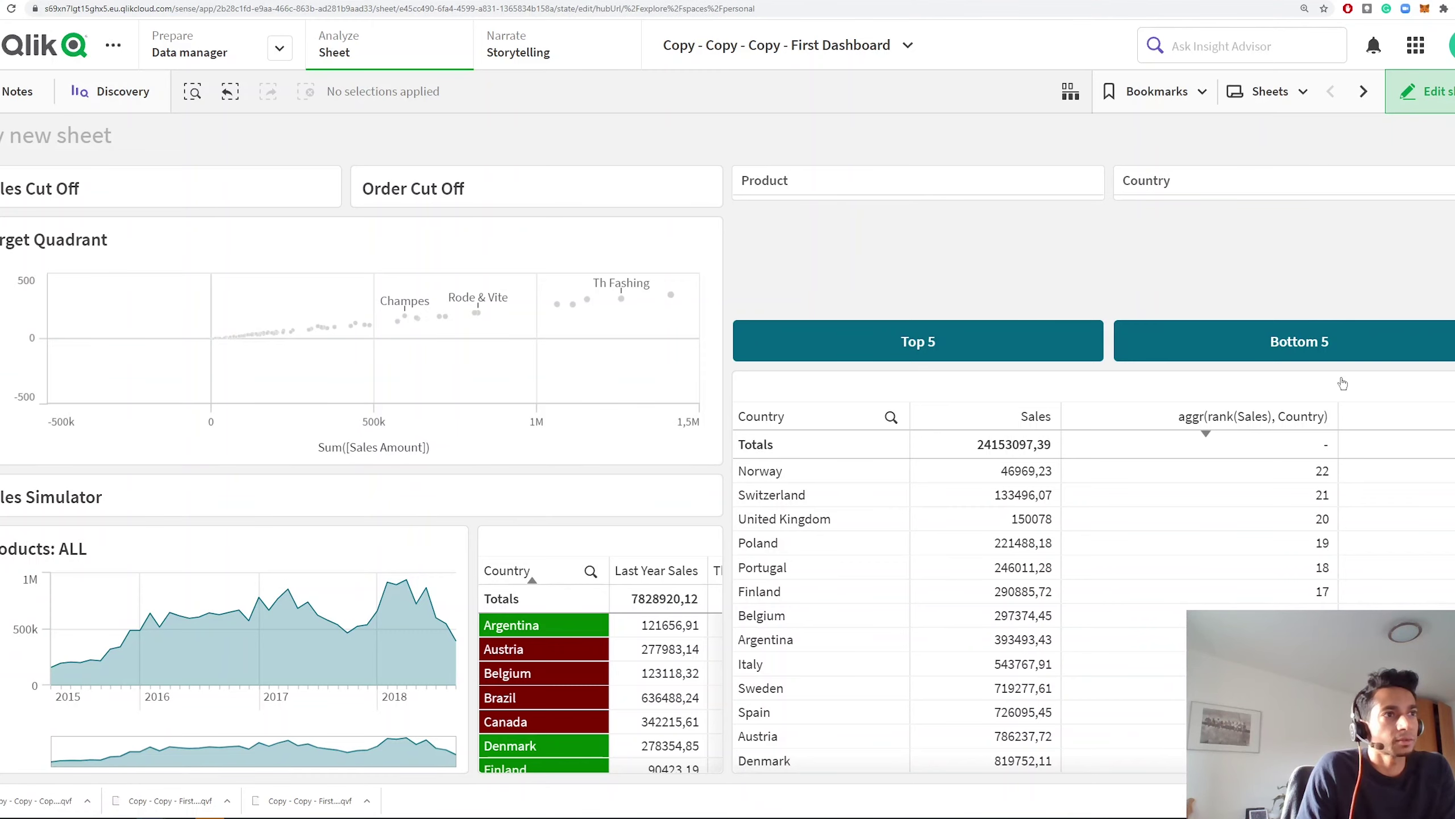
left_click(1288, 350)
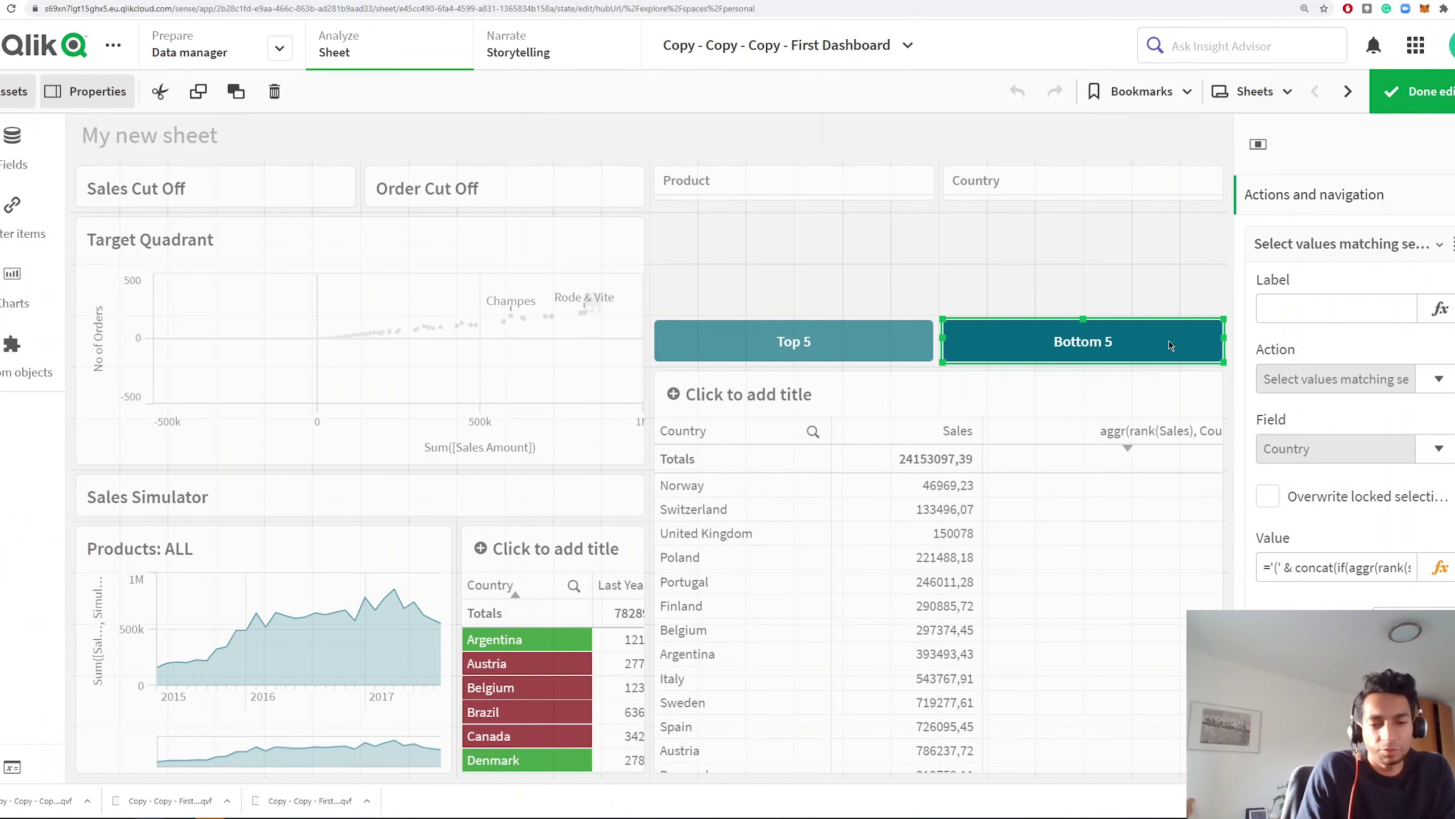
left_click(1141, 263)
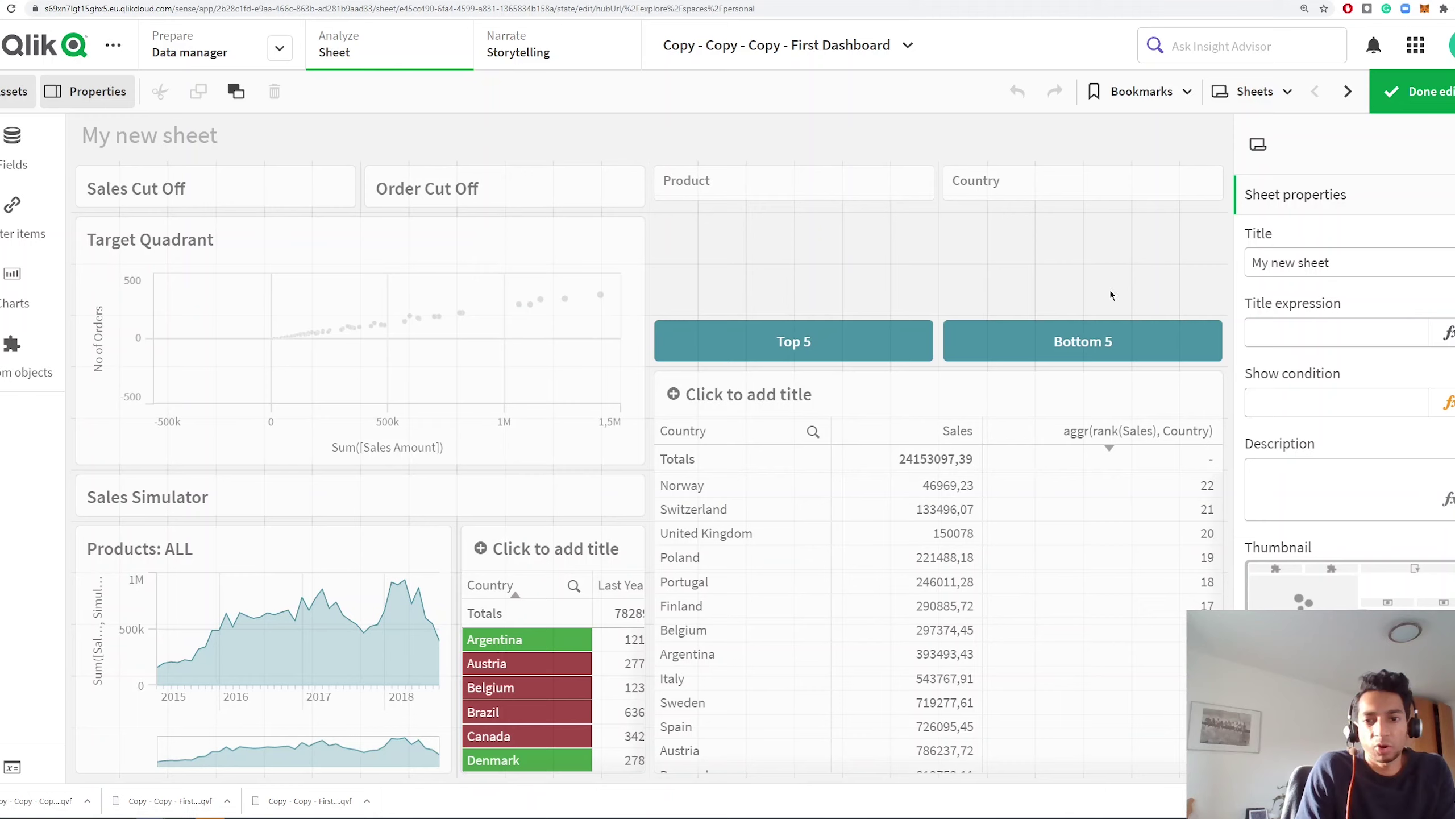
left_click(1118, 354)
left_click(885, 356)
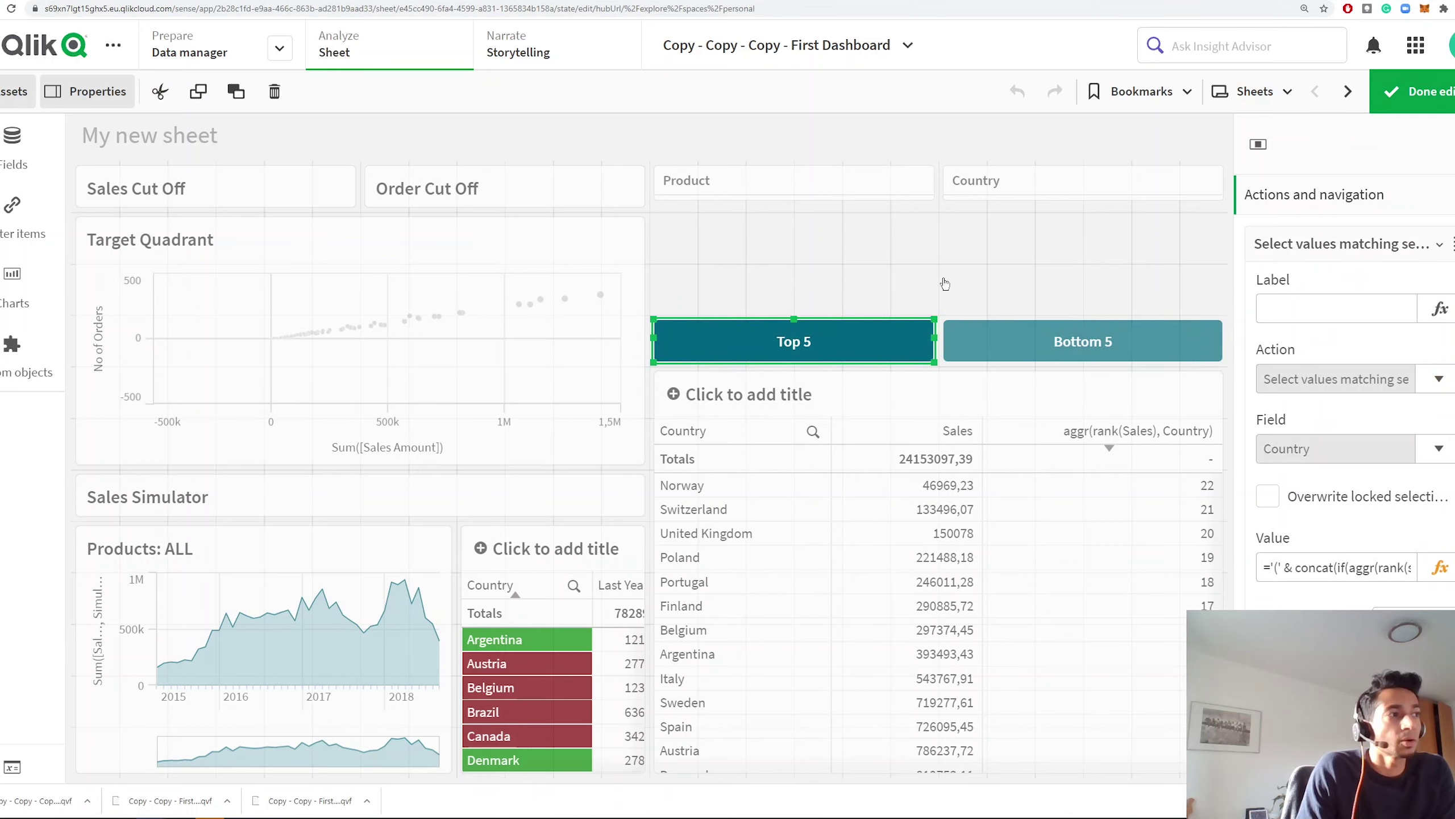
left_click(929, 284)
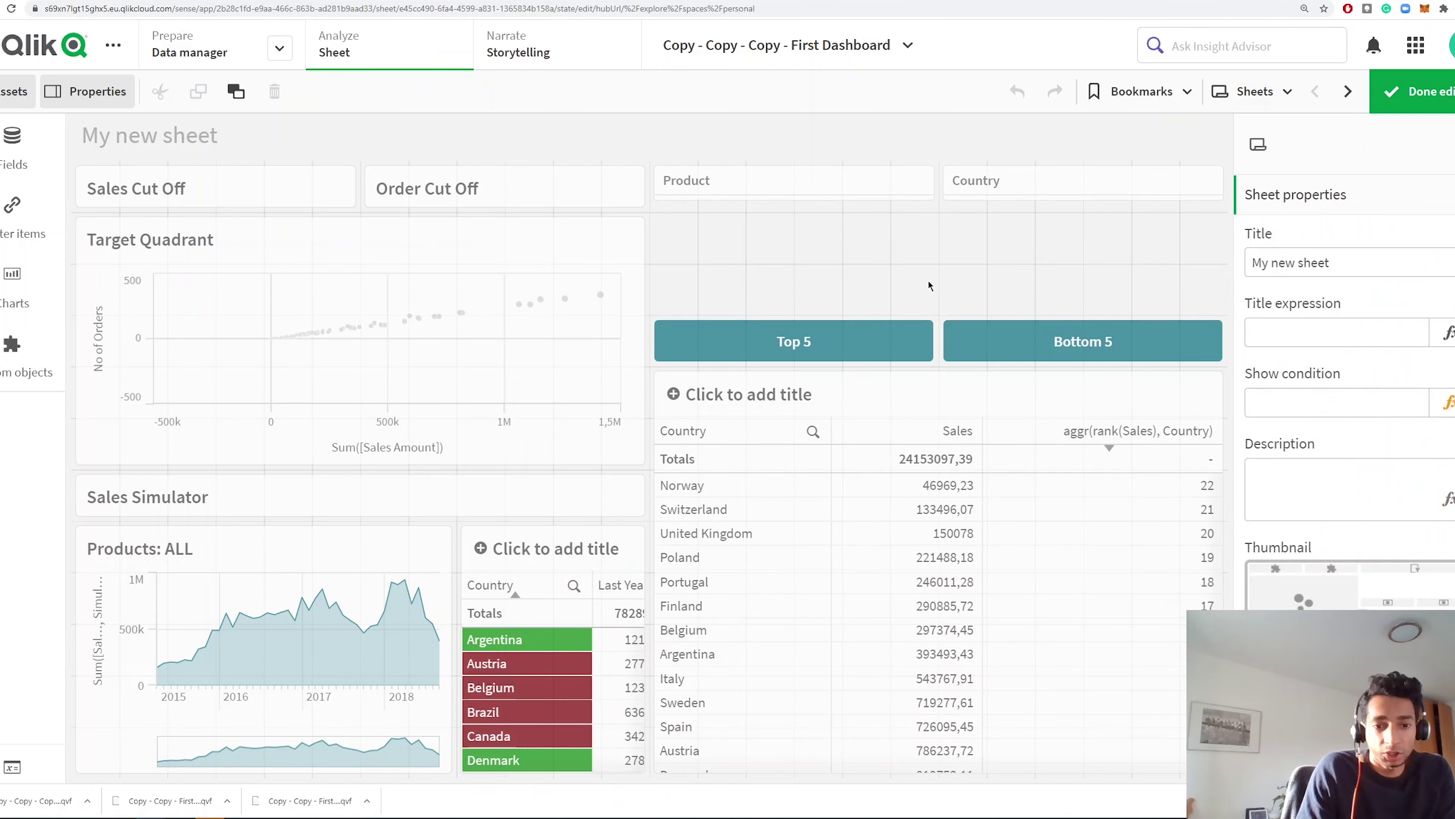
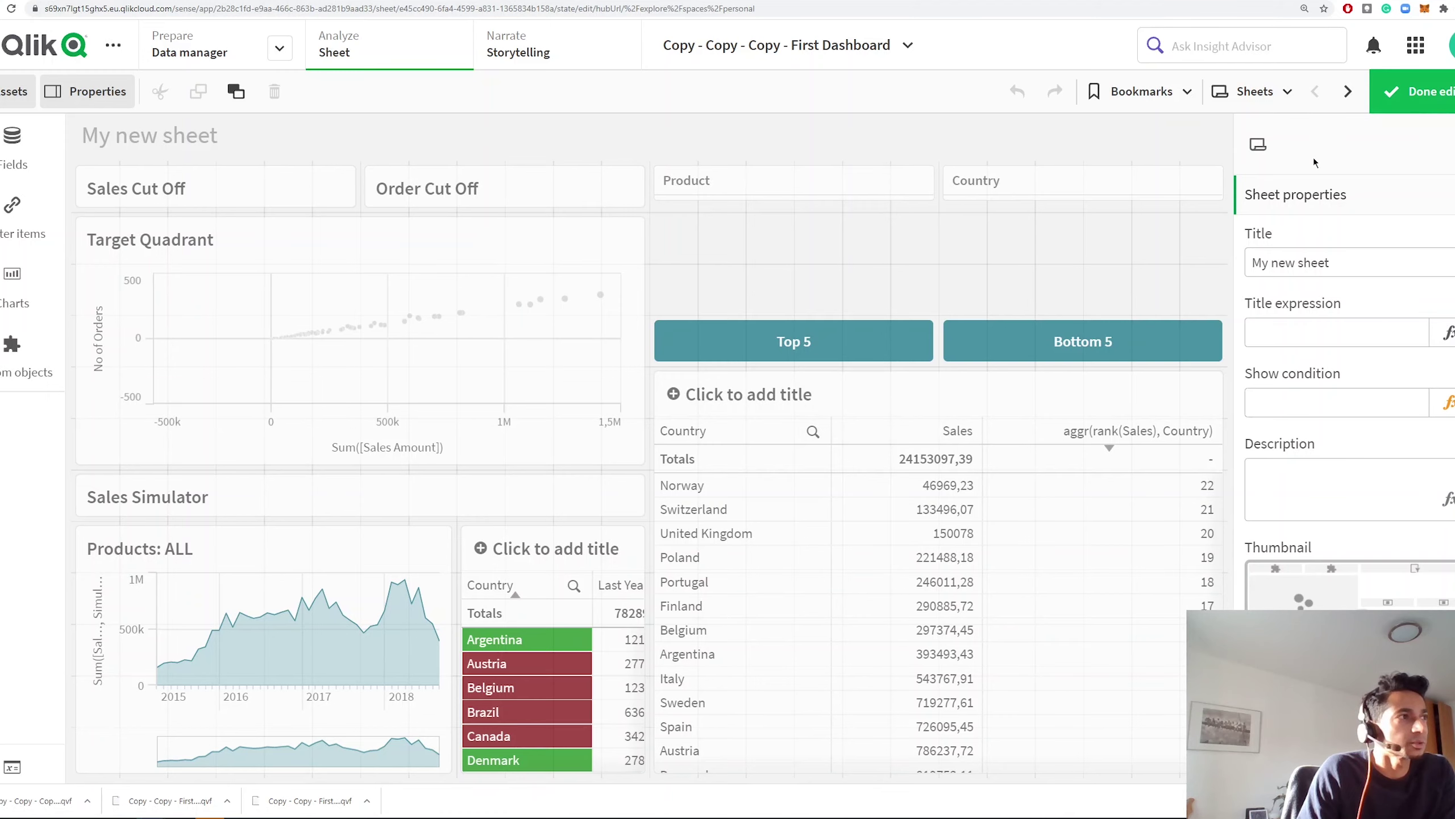
left_click(1412, 91)
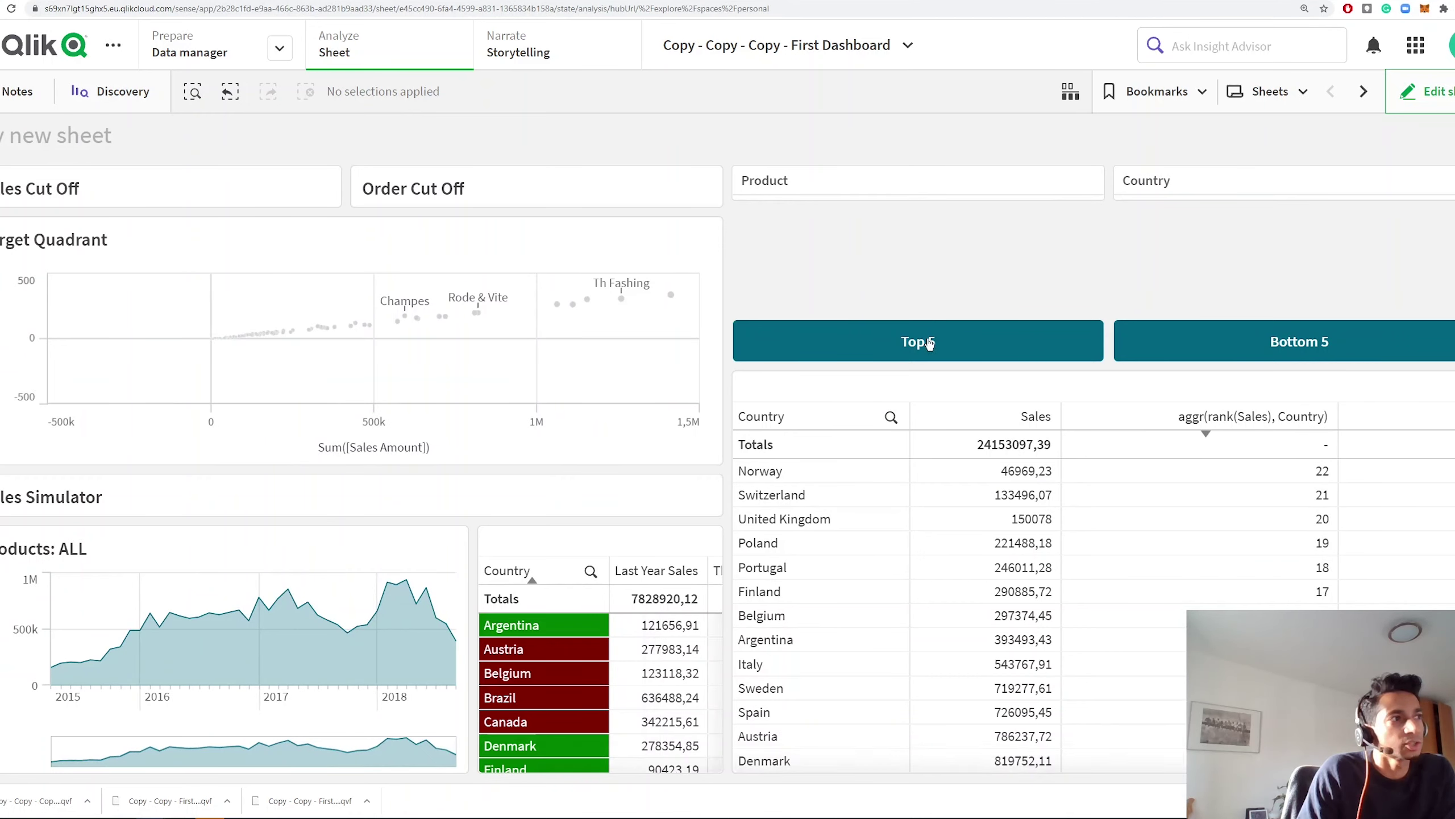
Edit the sheet and add a dashboard-bundle Variable input above the Top 5 button, resized to 6 x 2 cells to match the button's width.
left_click(1420, 95)
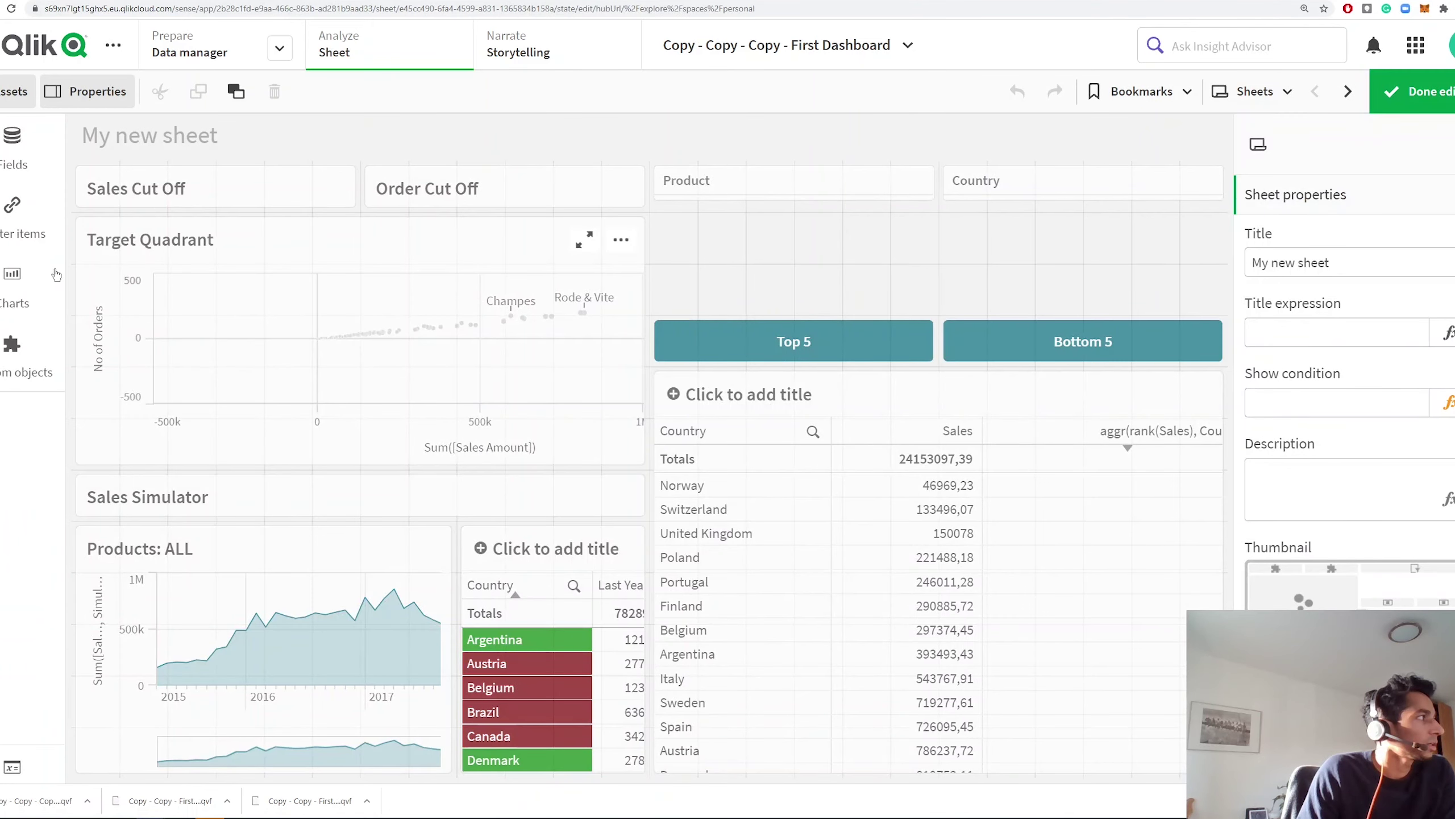
left_click(25, 347)
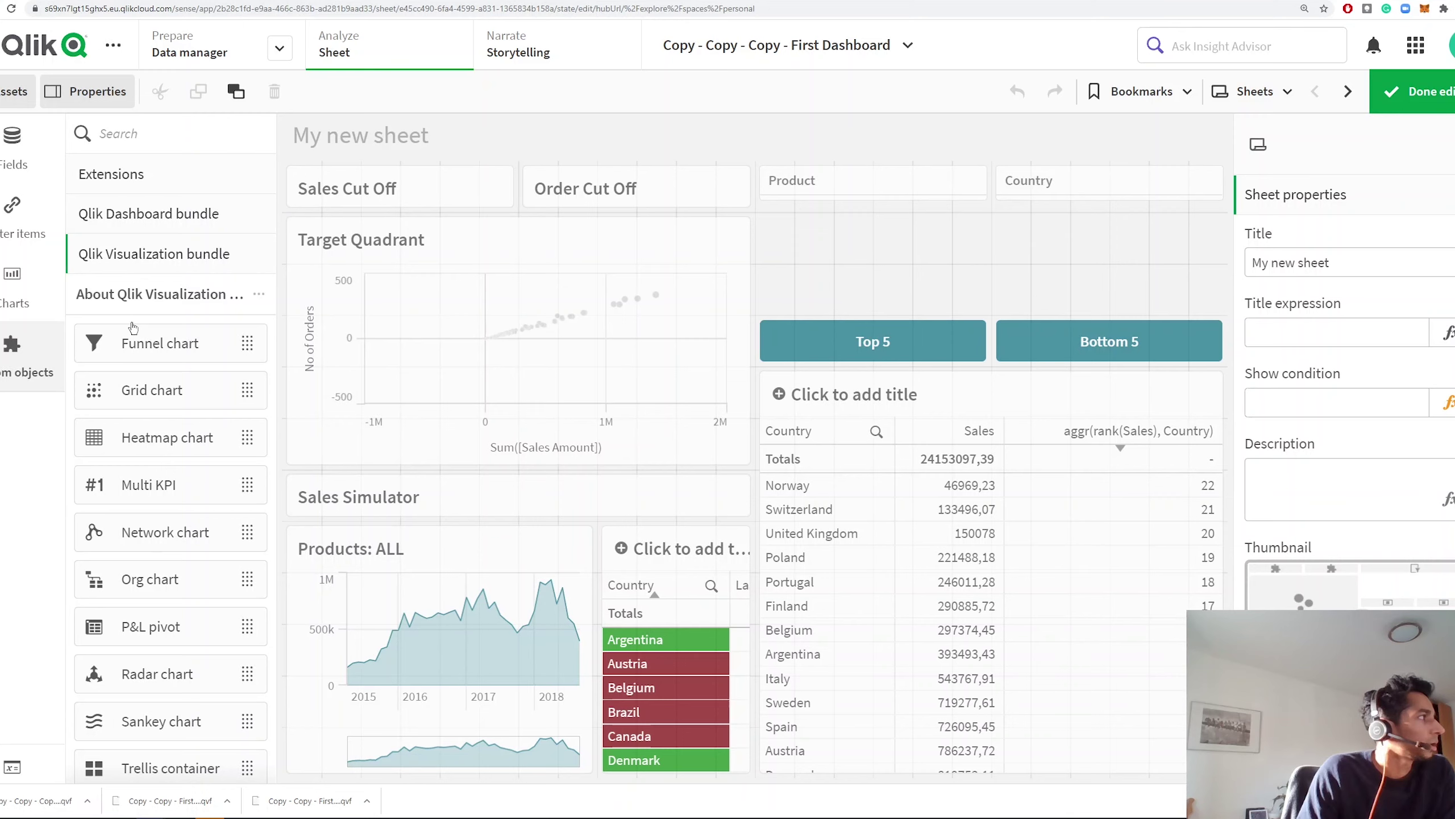
scroll(133, 326, "down", 2)
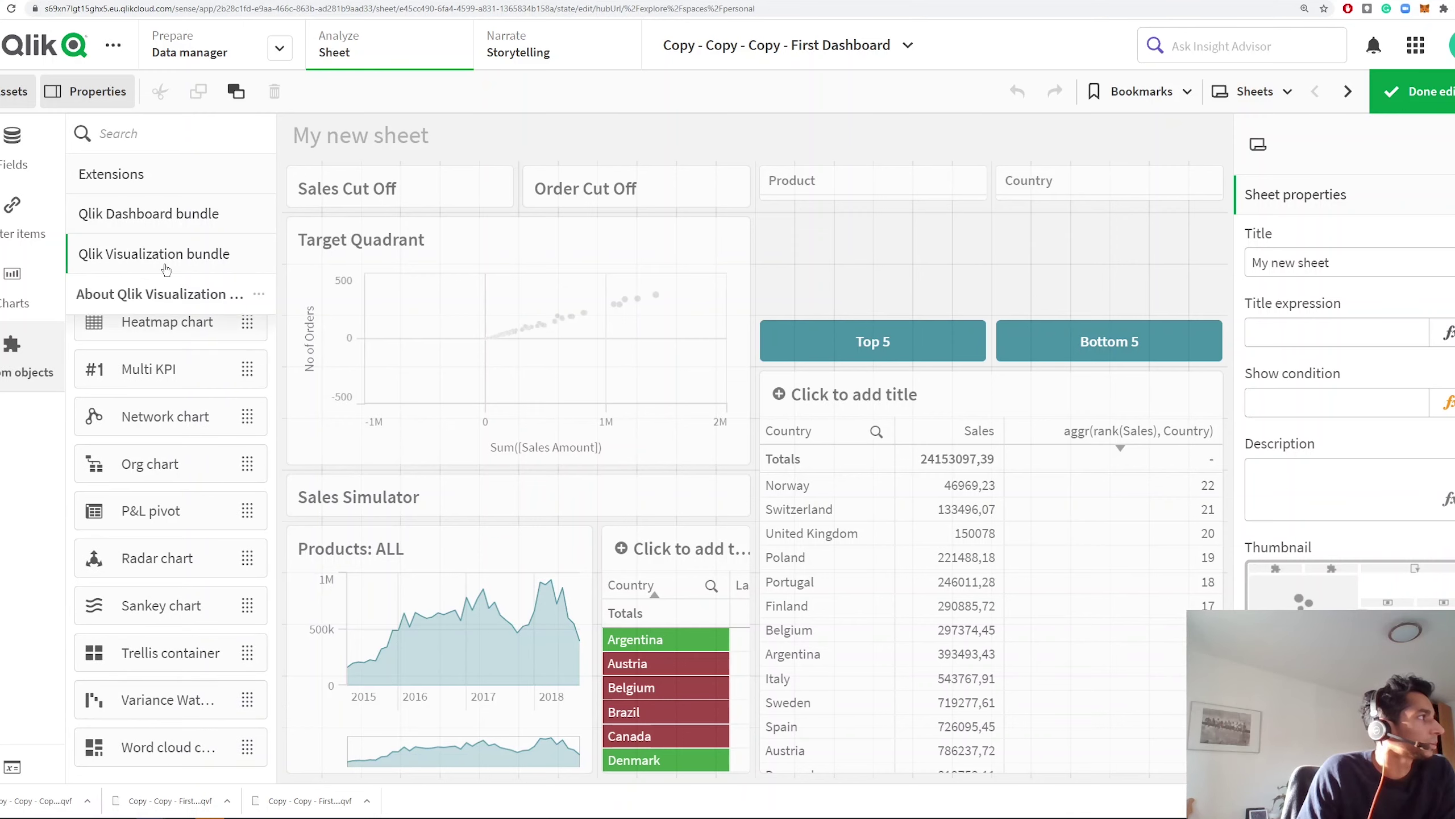
left_click(155, 213)
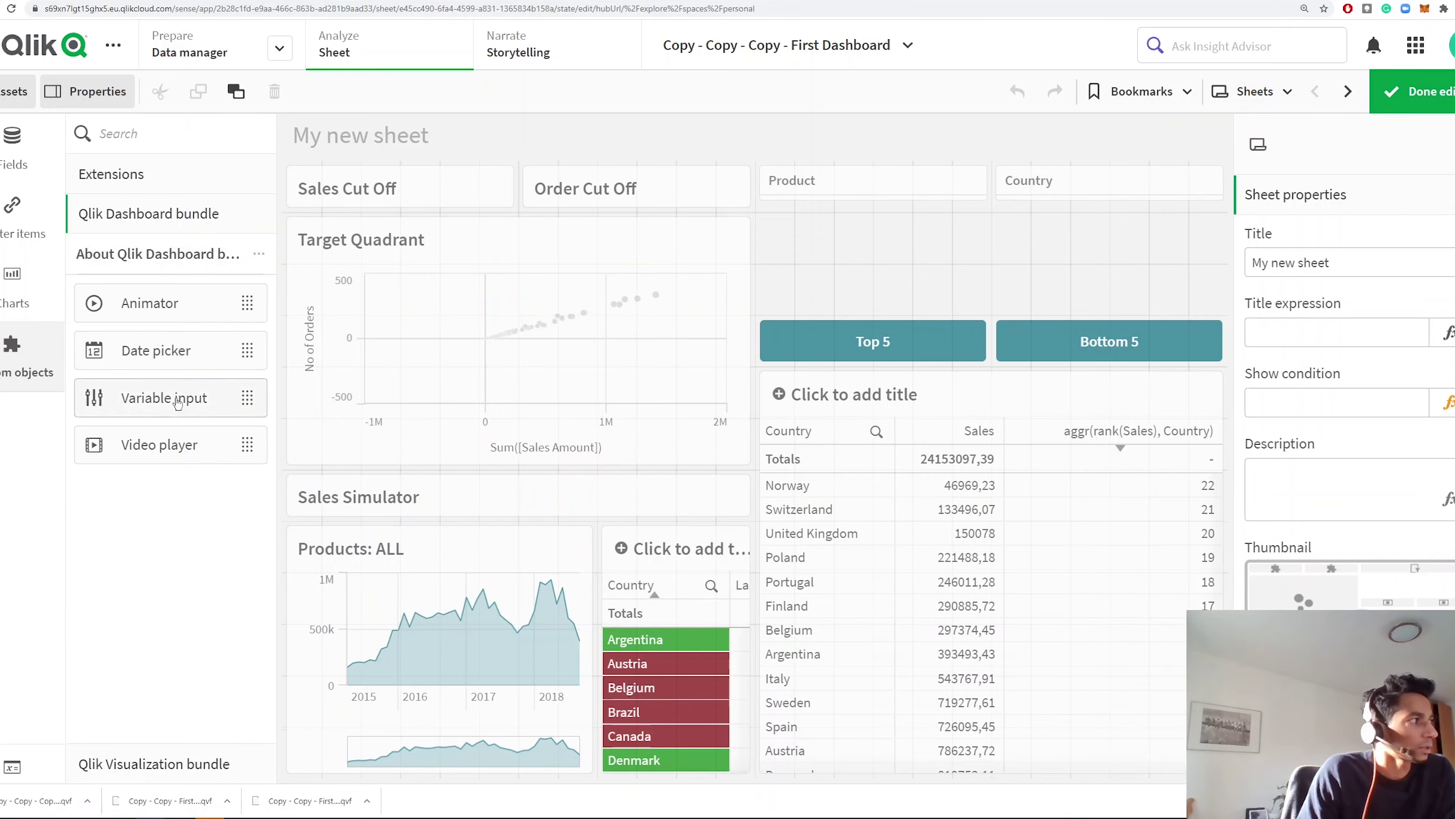
left_click_drag(166, 398, 1316, 218)
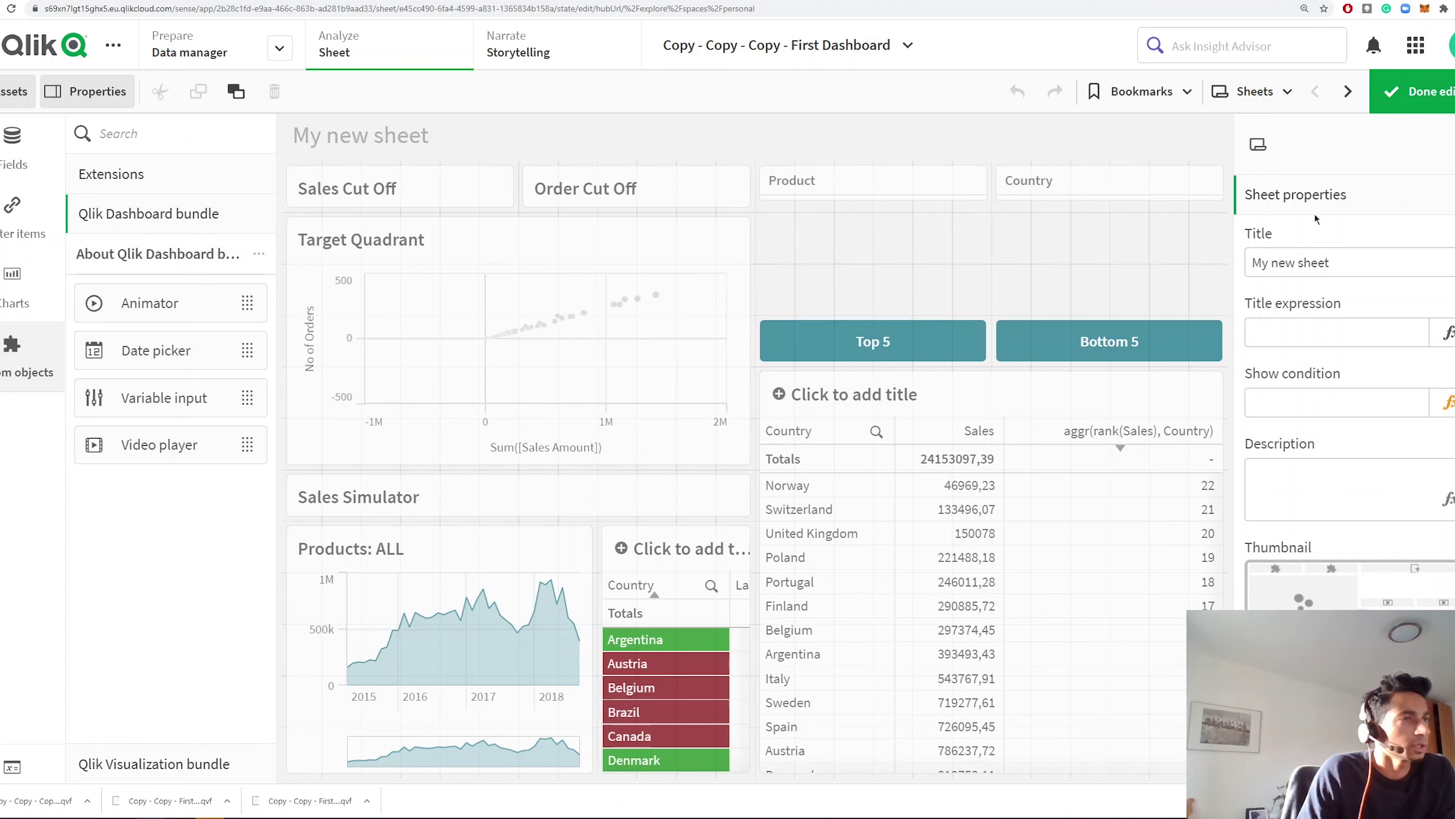
left_click_drag(1223, 261, 984, 261)
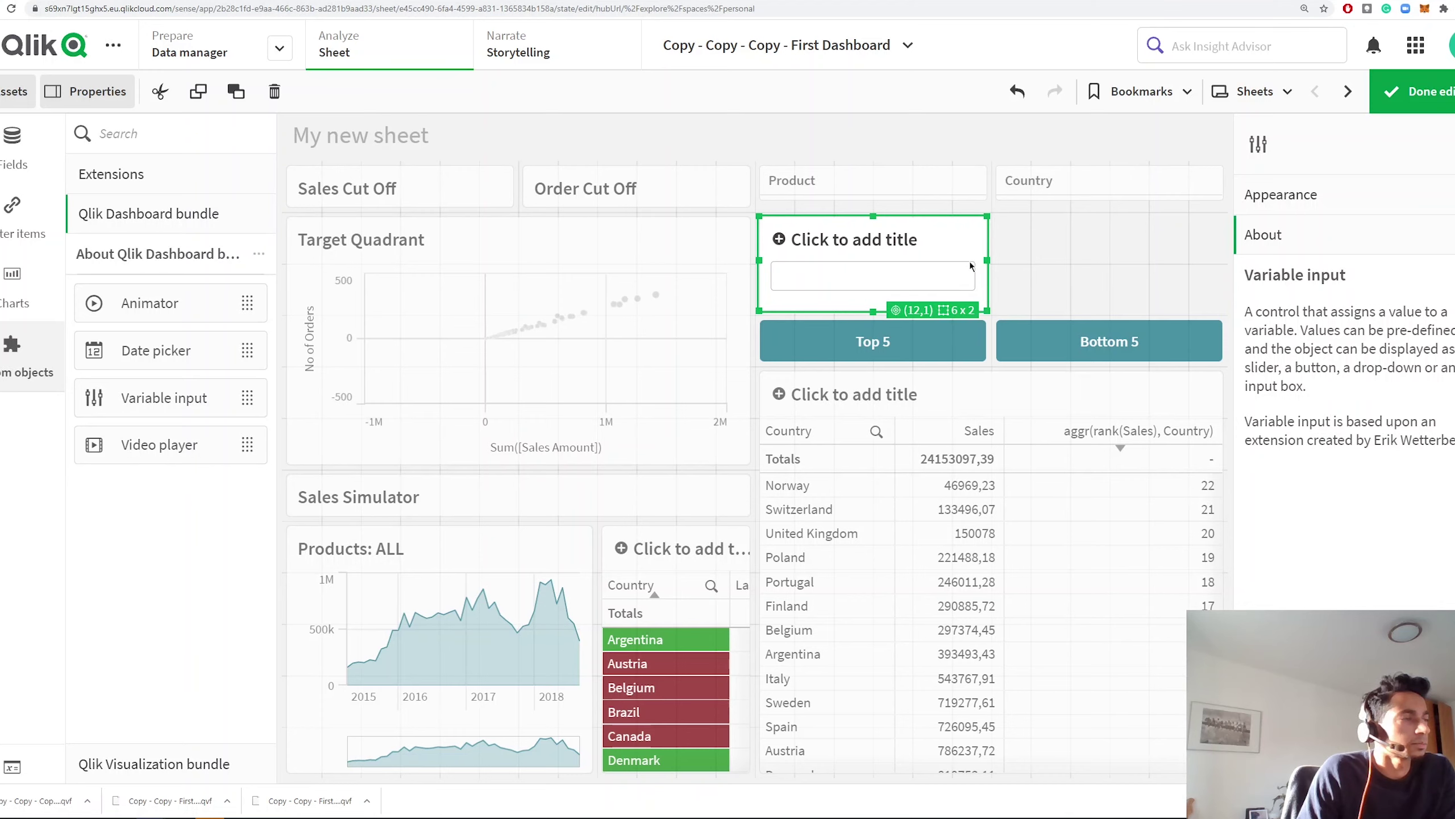
Duplicate the variable input into the empty area above the Bottom 5 button.
right_click(865, 253)
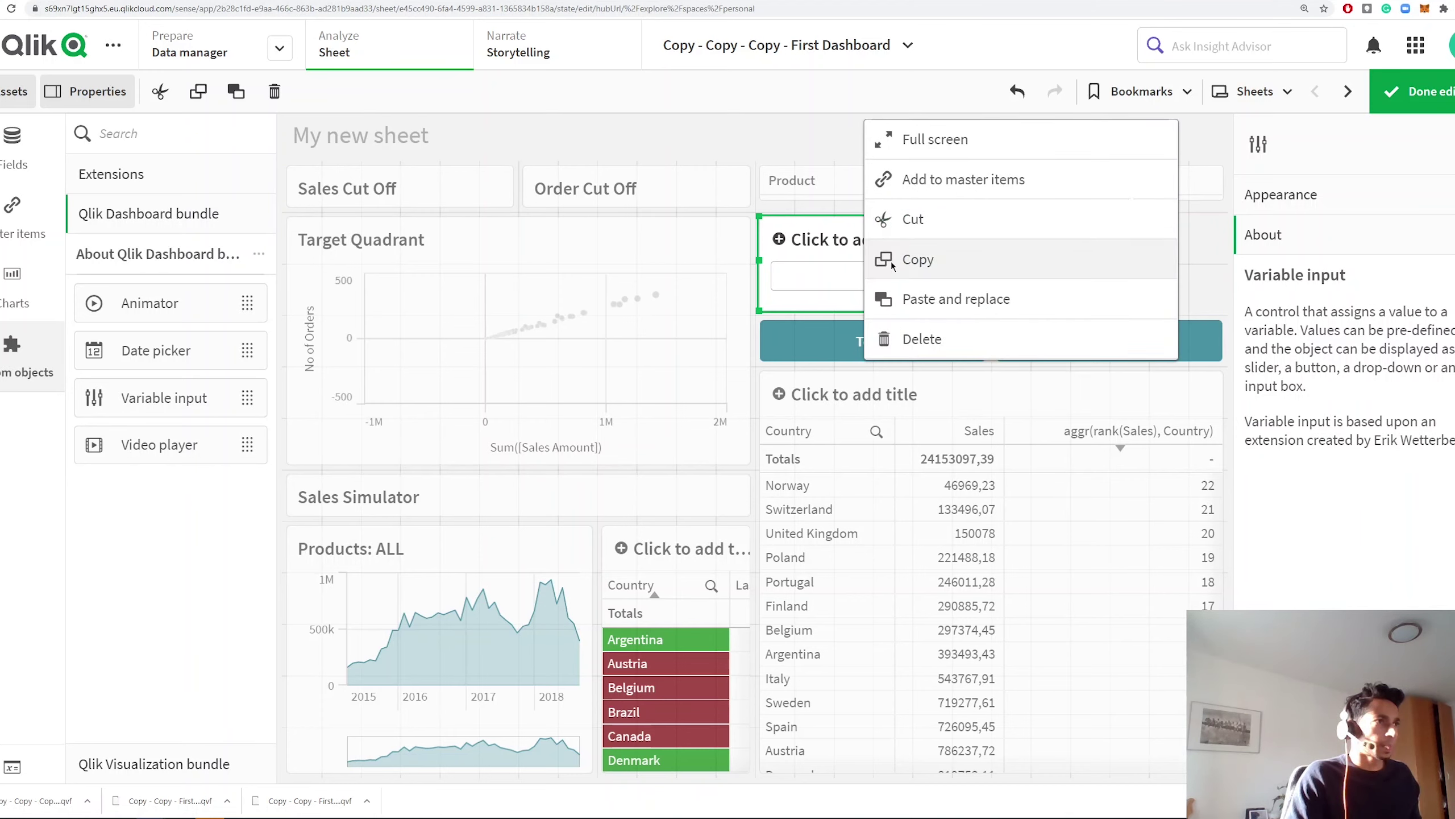
left_click(892, 265)
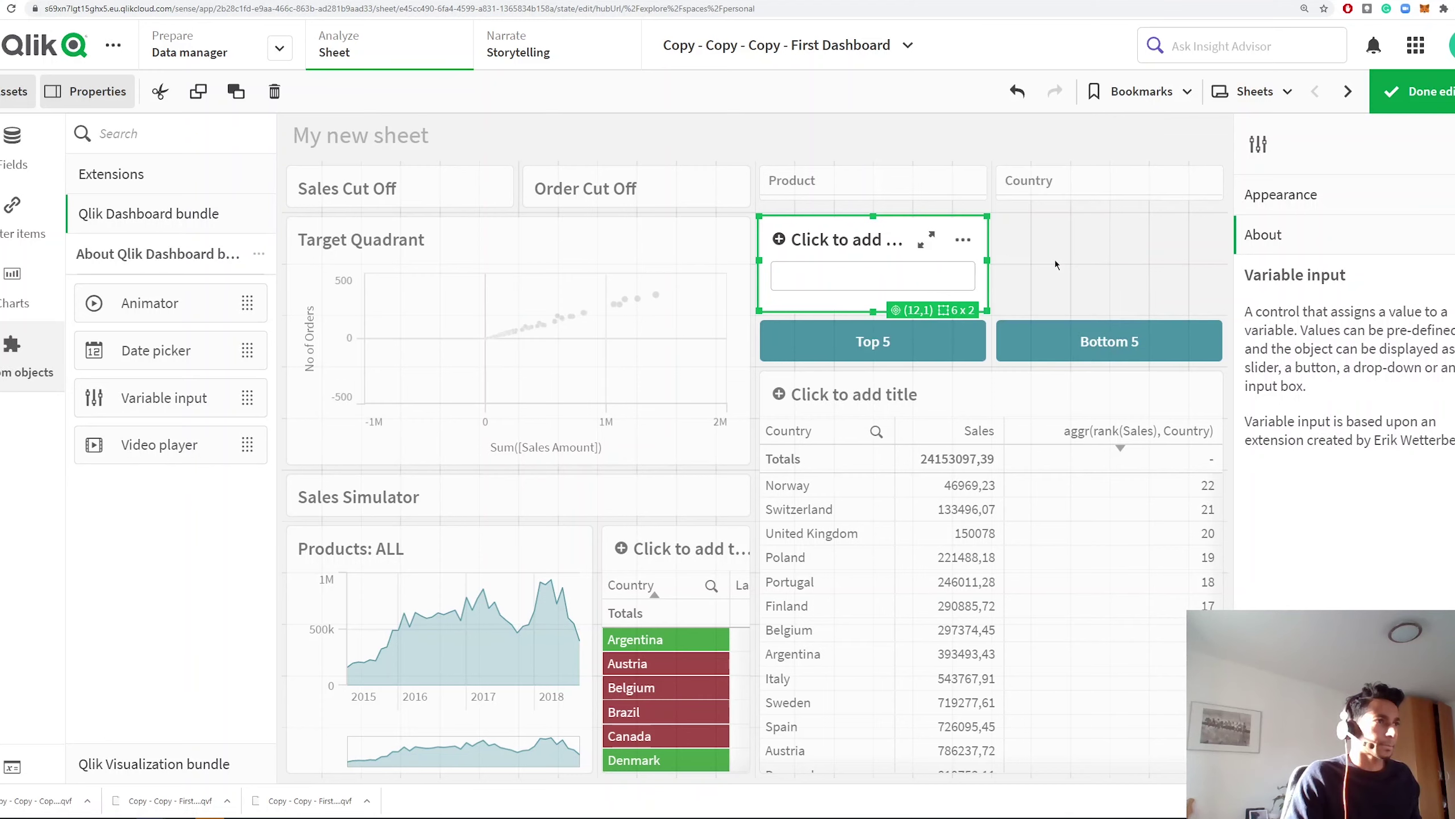
left_click(1056, 259)
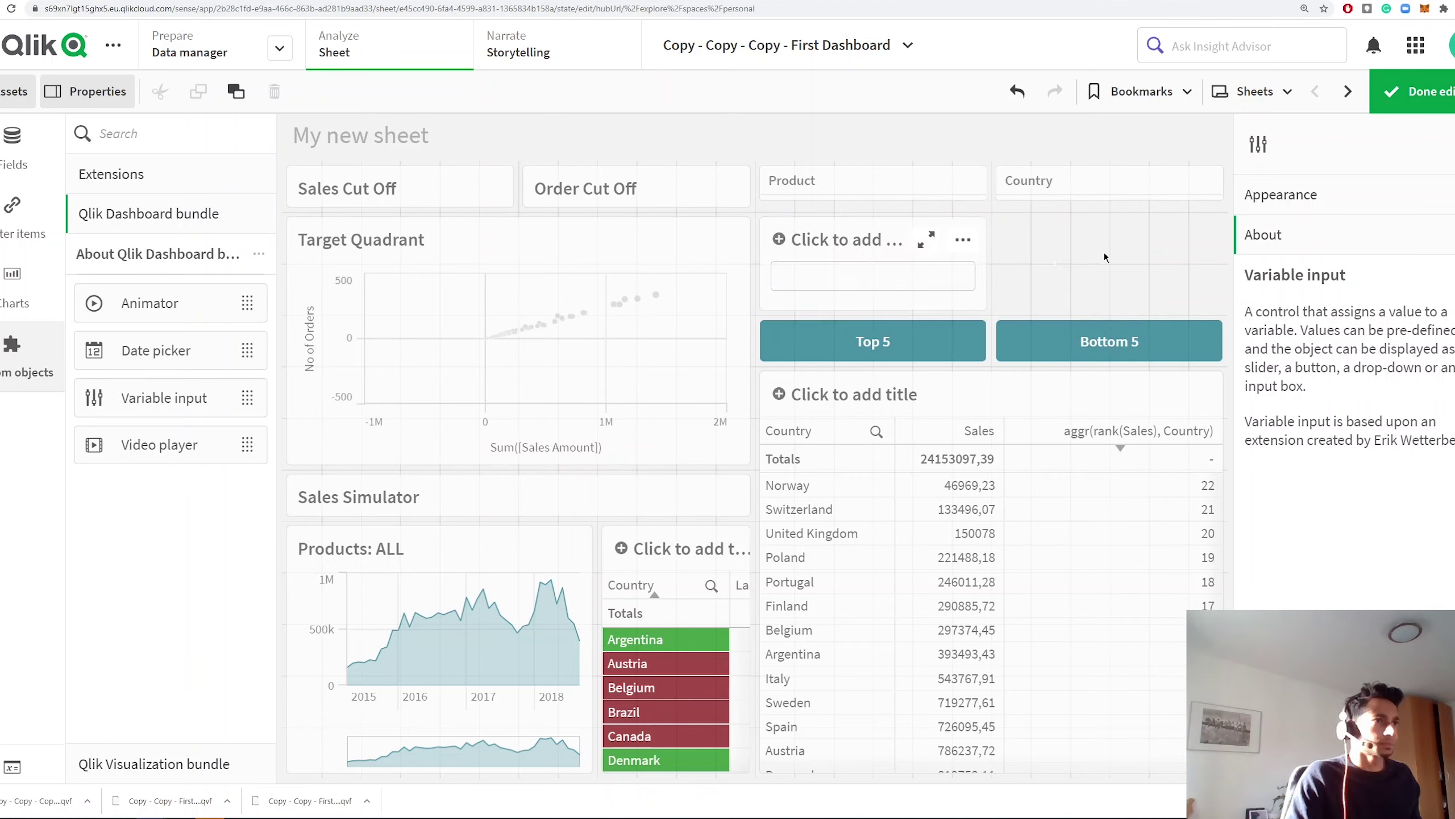
right_click(1107, 264)
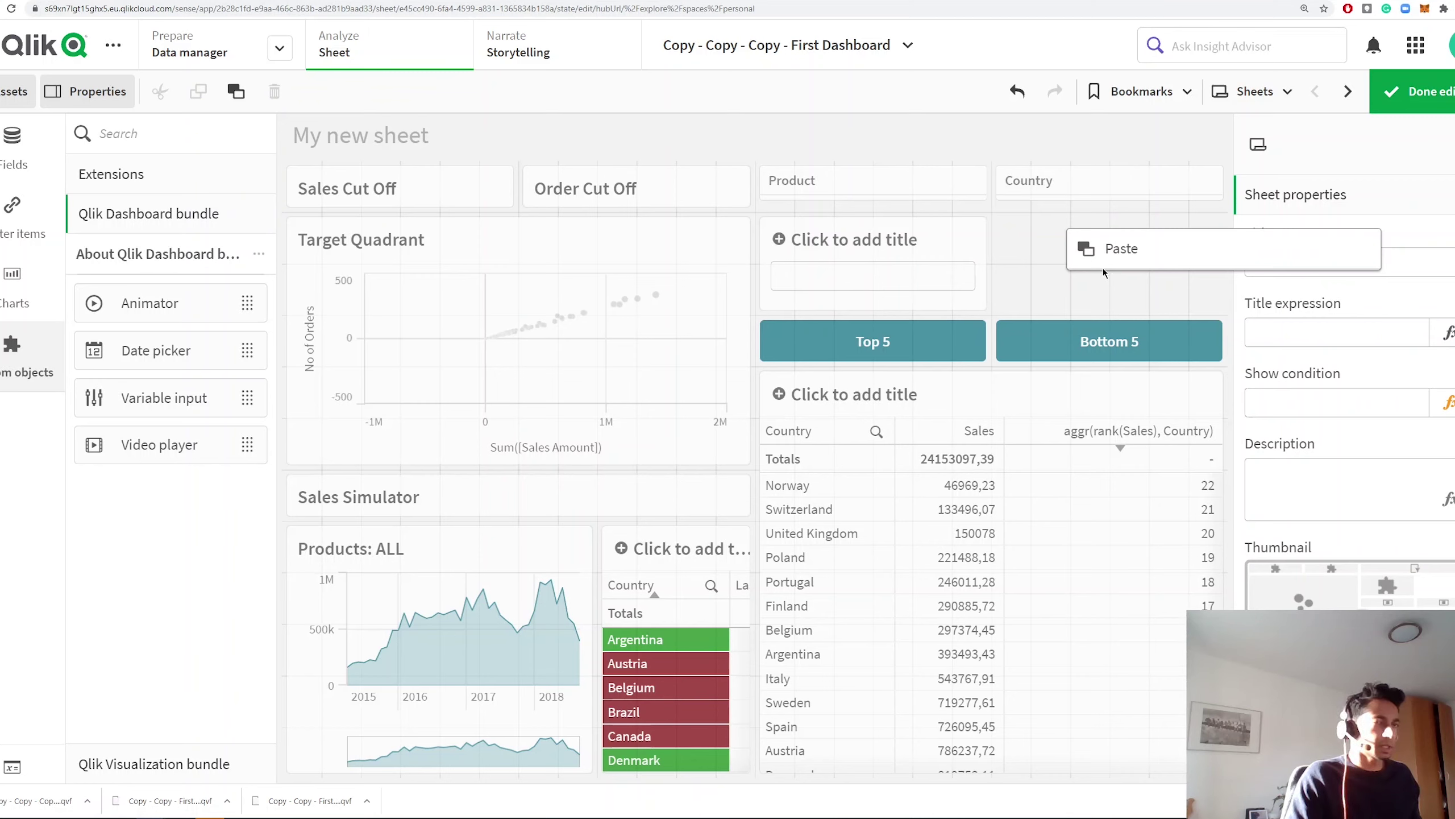
left_click(1104, 270)
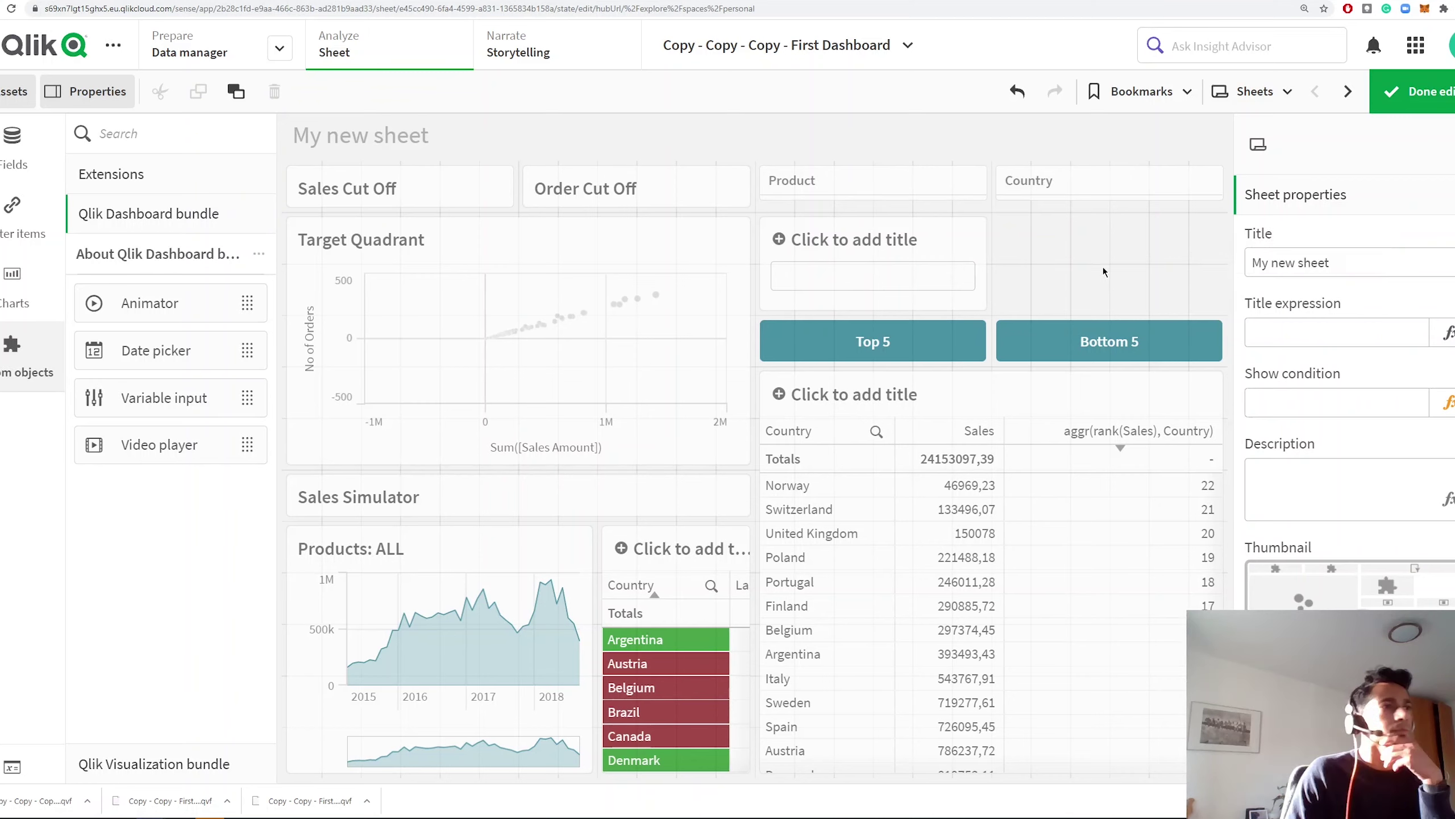
Title the variable input above Top 5 "Top Input" and the one above Bottom 5 "Bottom input".
left_click(859, 245)
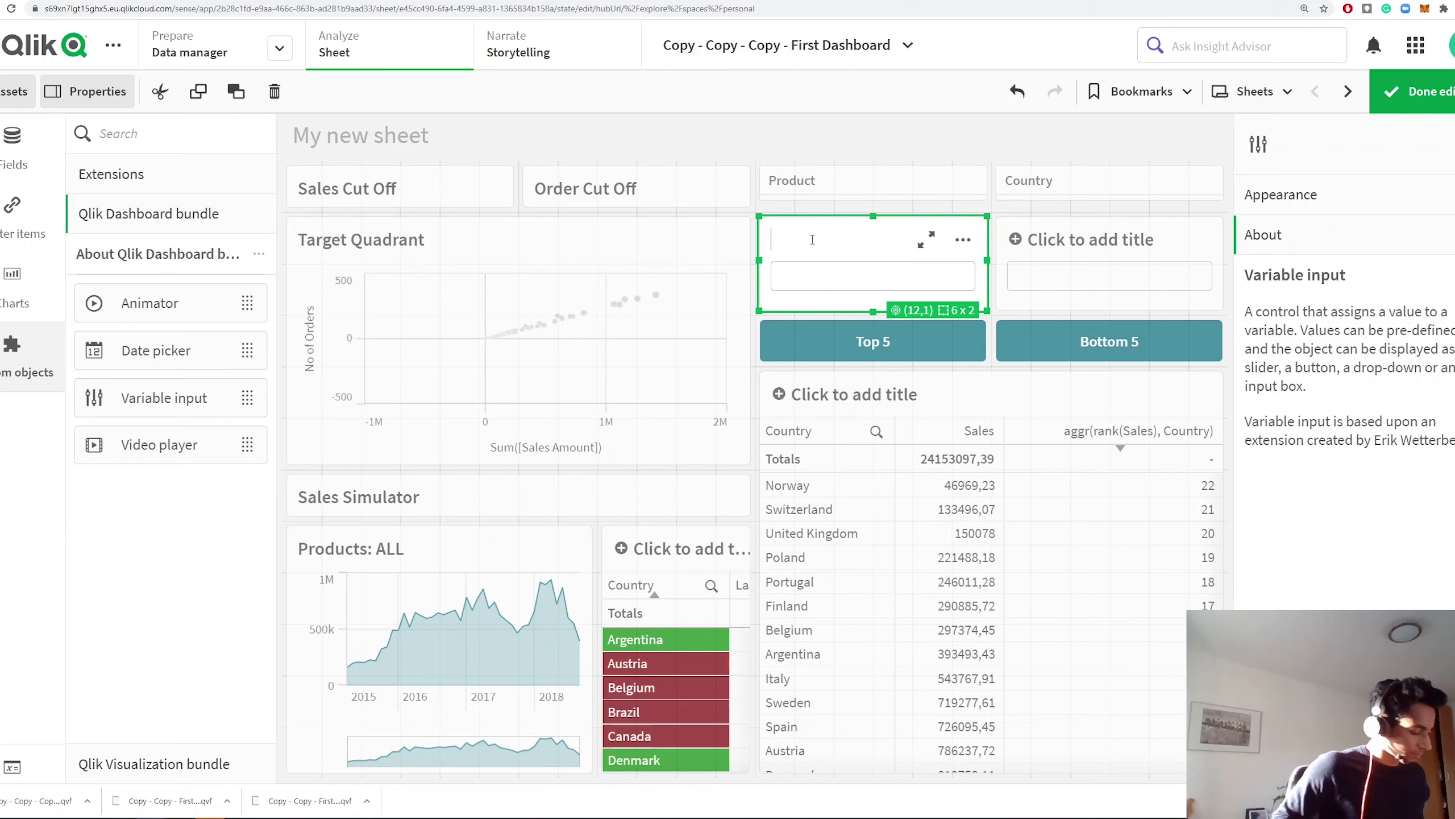
type("Top")
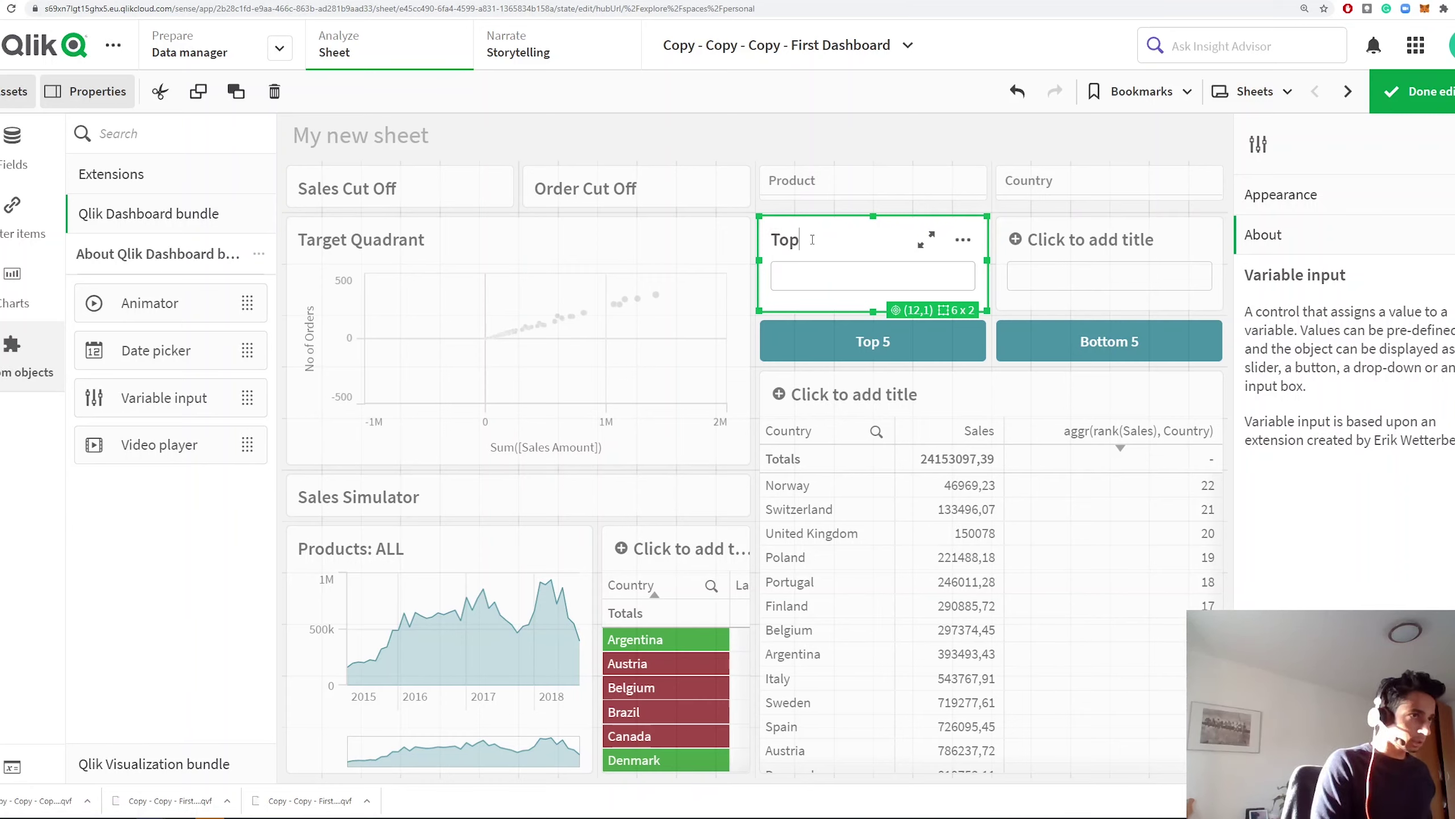
type(" Input")
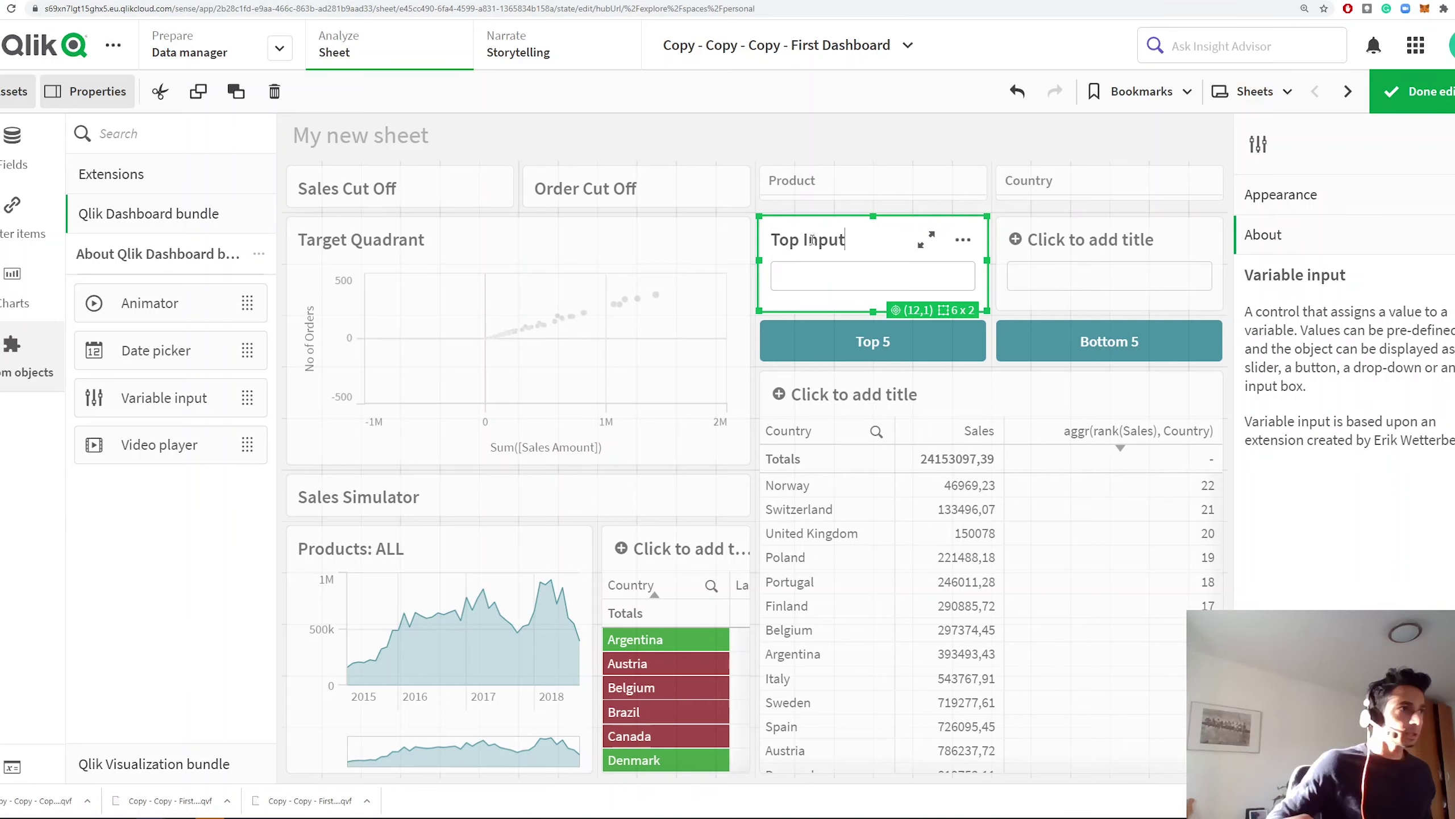
left_click(1024, 237)
type("Bottom input")
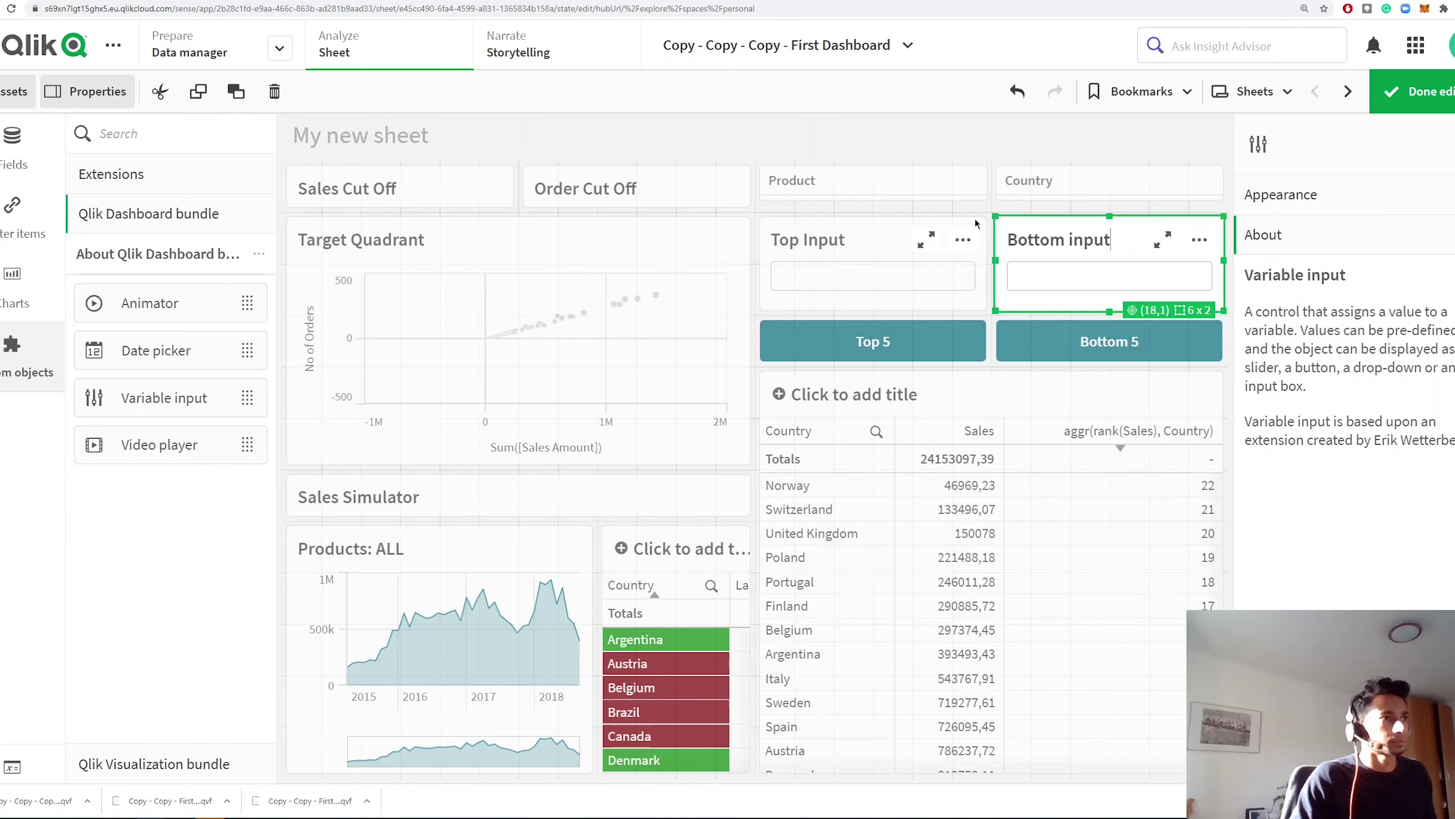
left_click(990, 204)
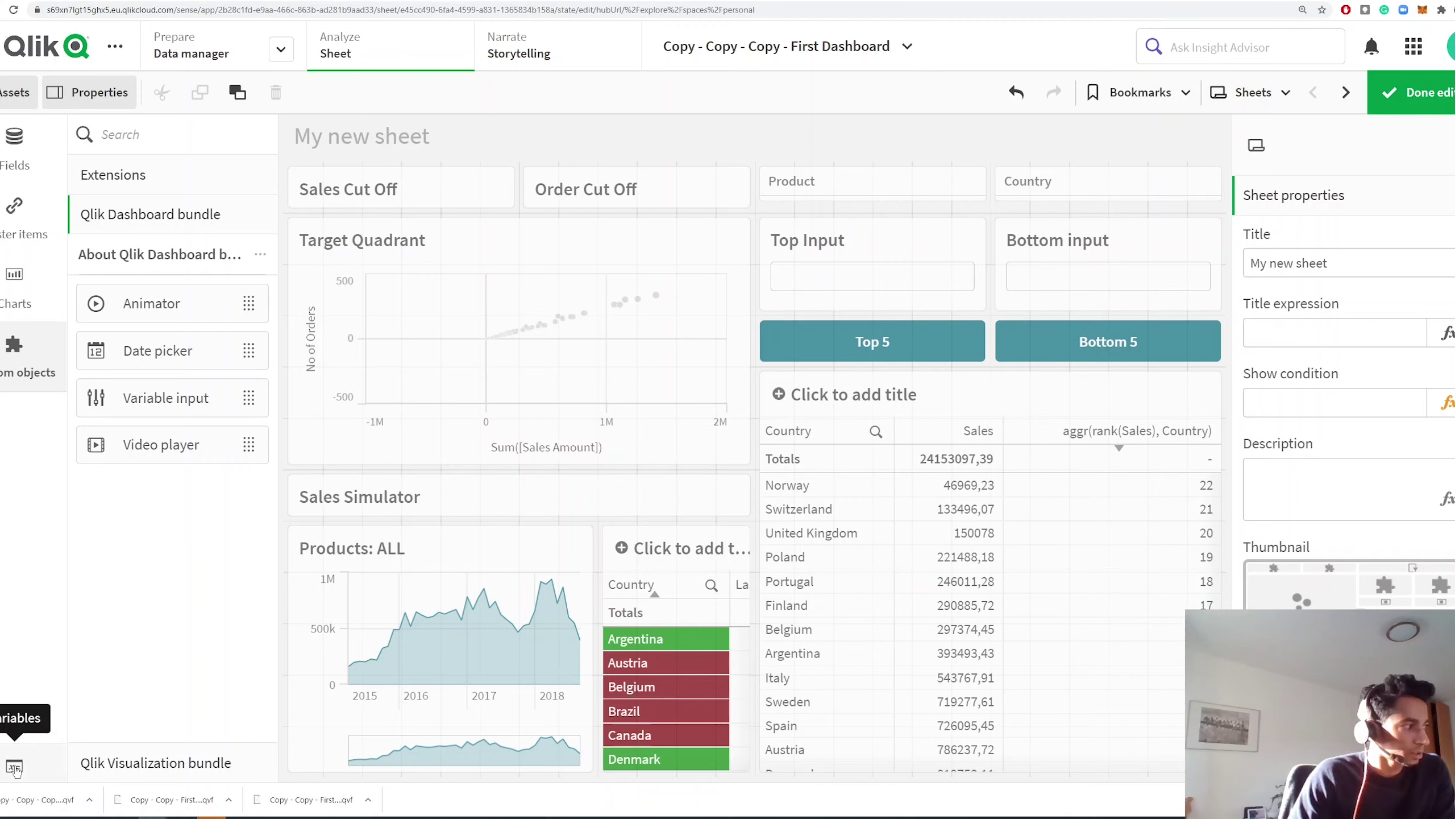
Create a variable named Vtoplist with an empty definition and close the variables list.
left_click(16, 768)
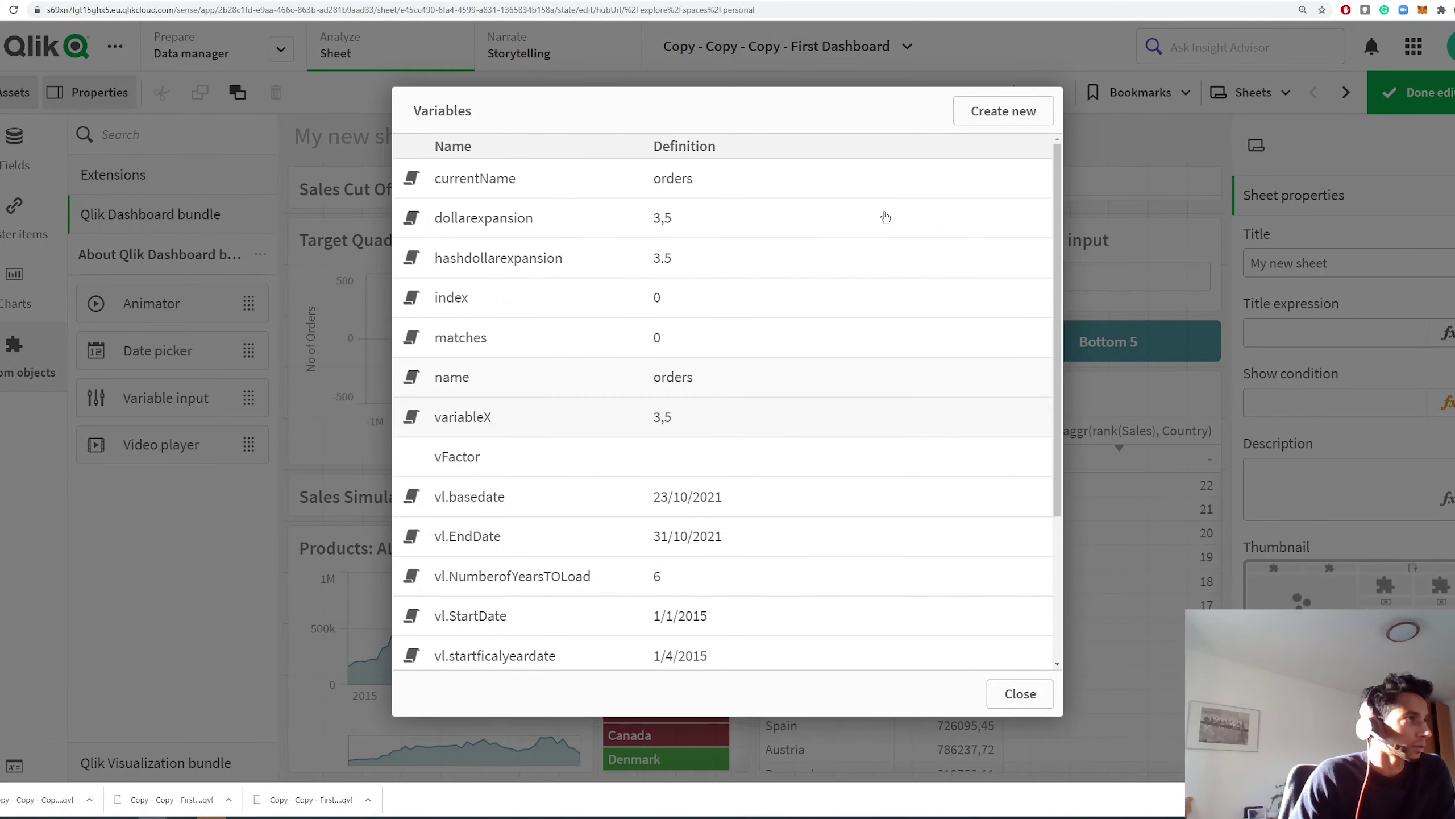
left_click(1003, 110)
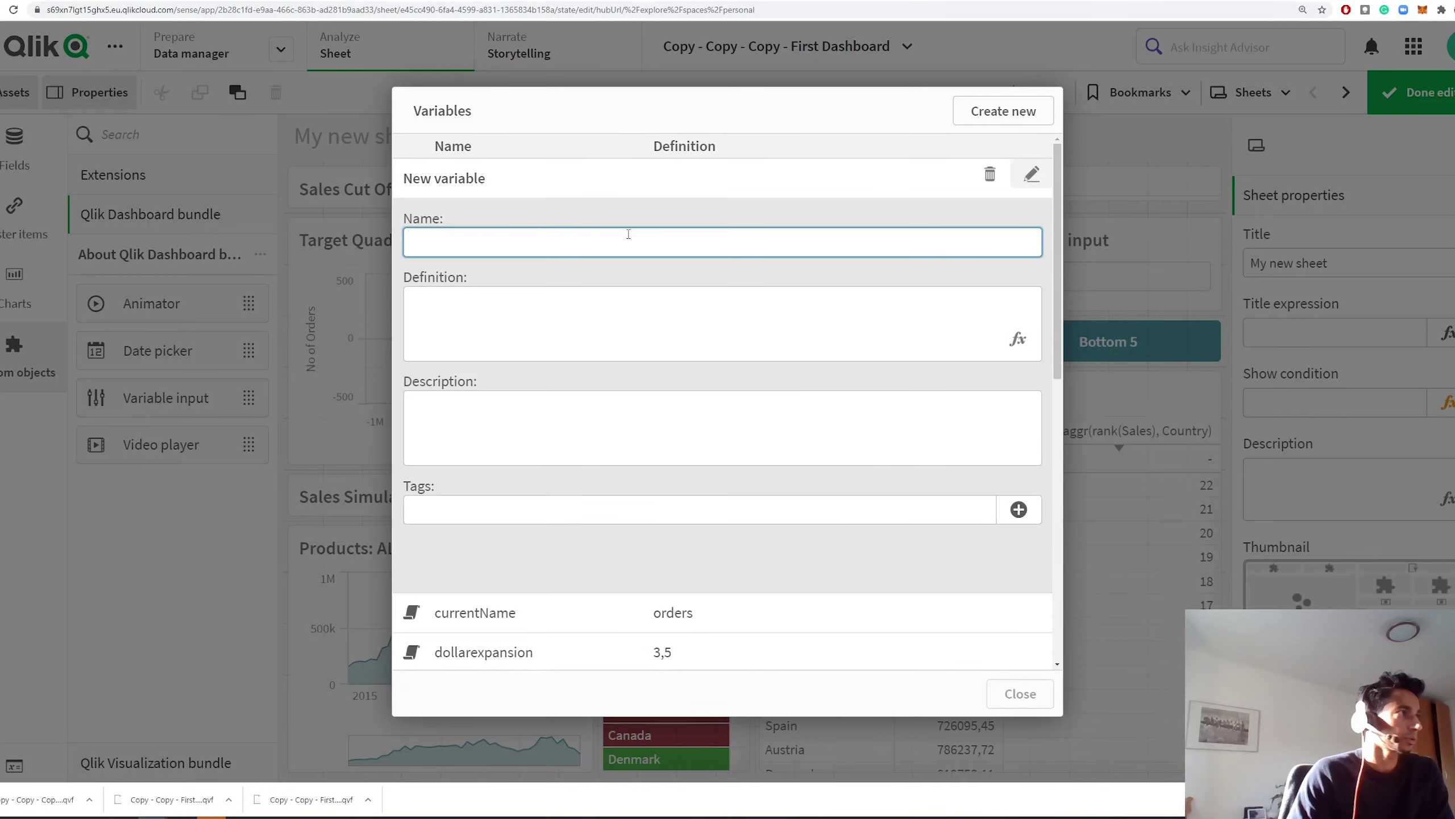
type("Vtoplist")
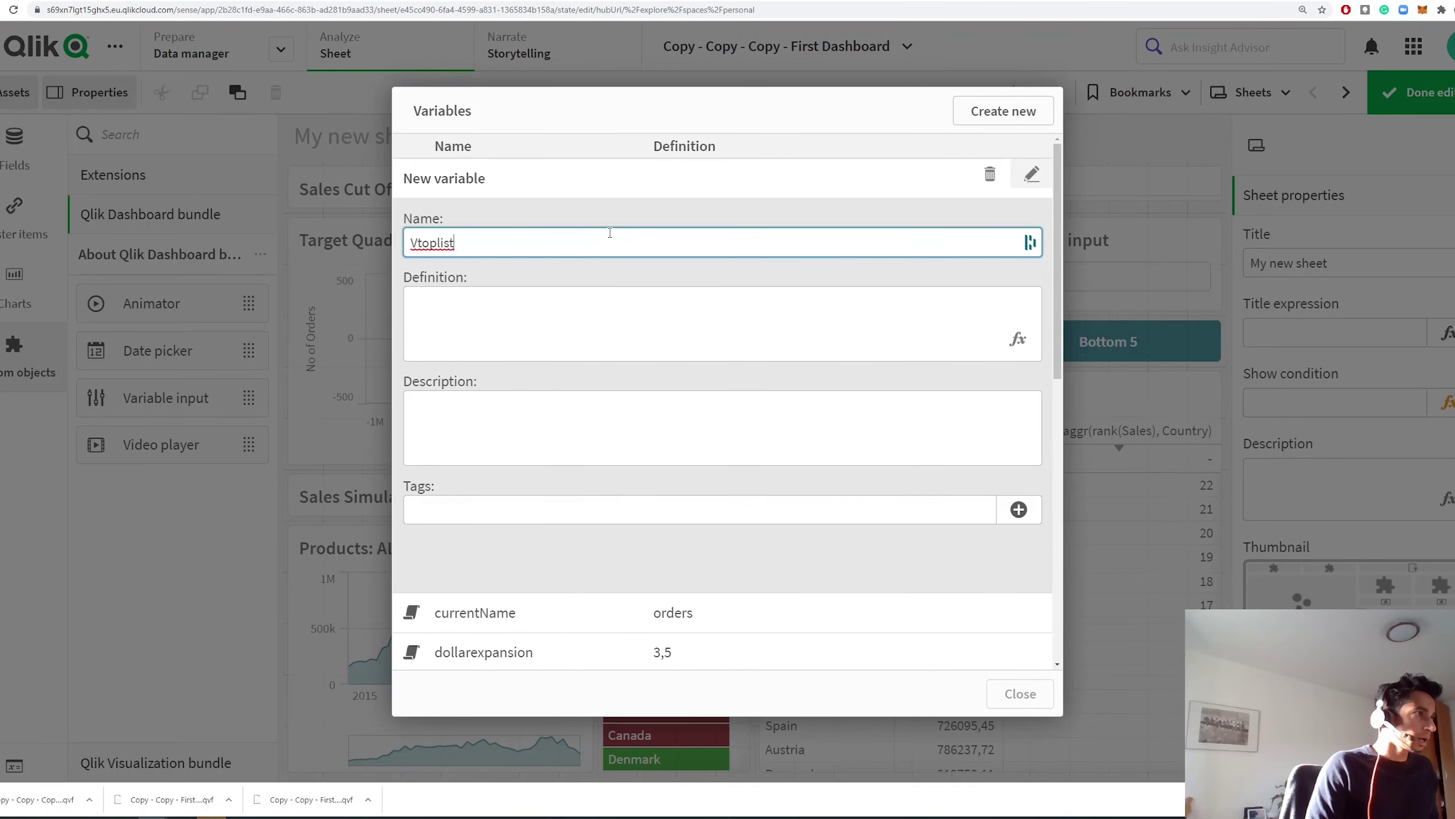
key("Tab")
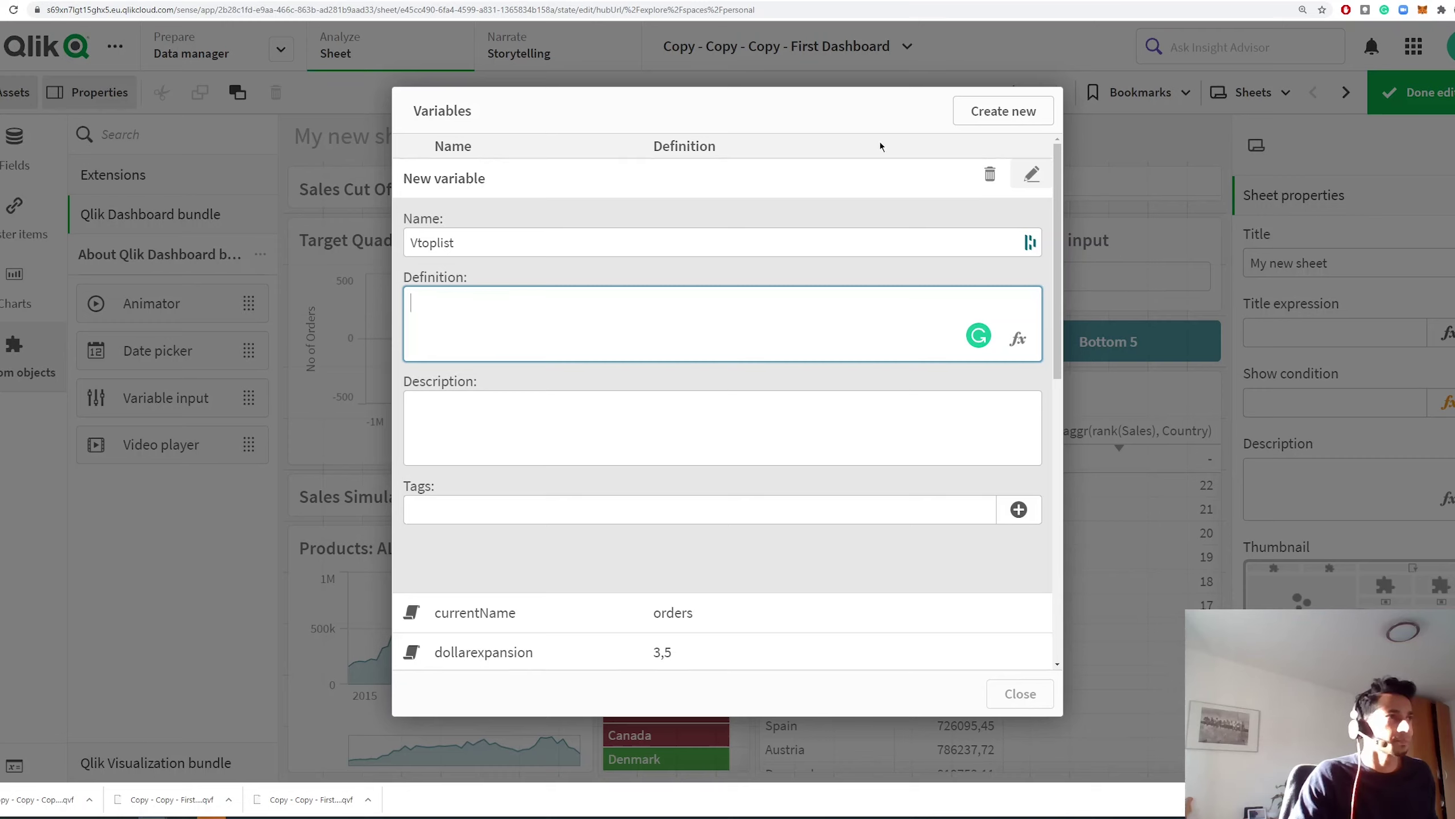
left_click(841, 235)
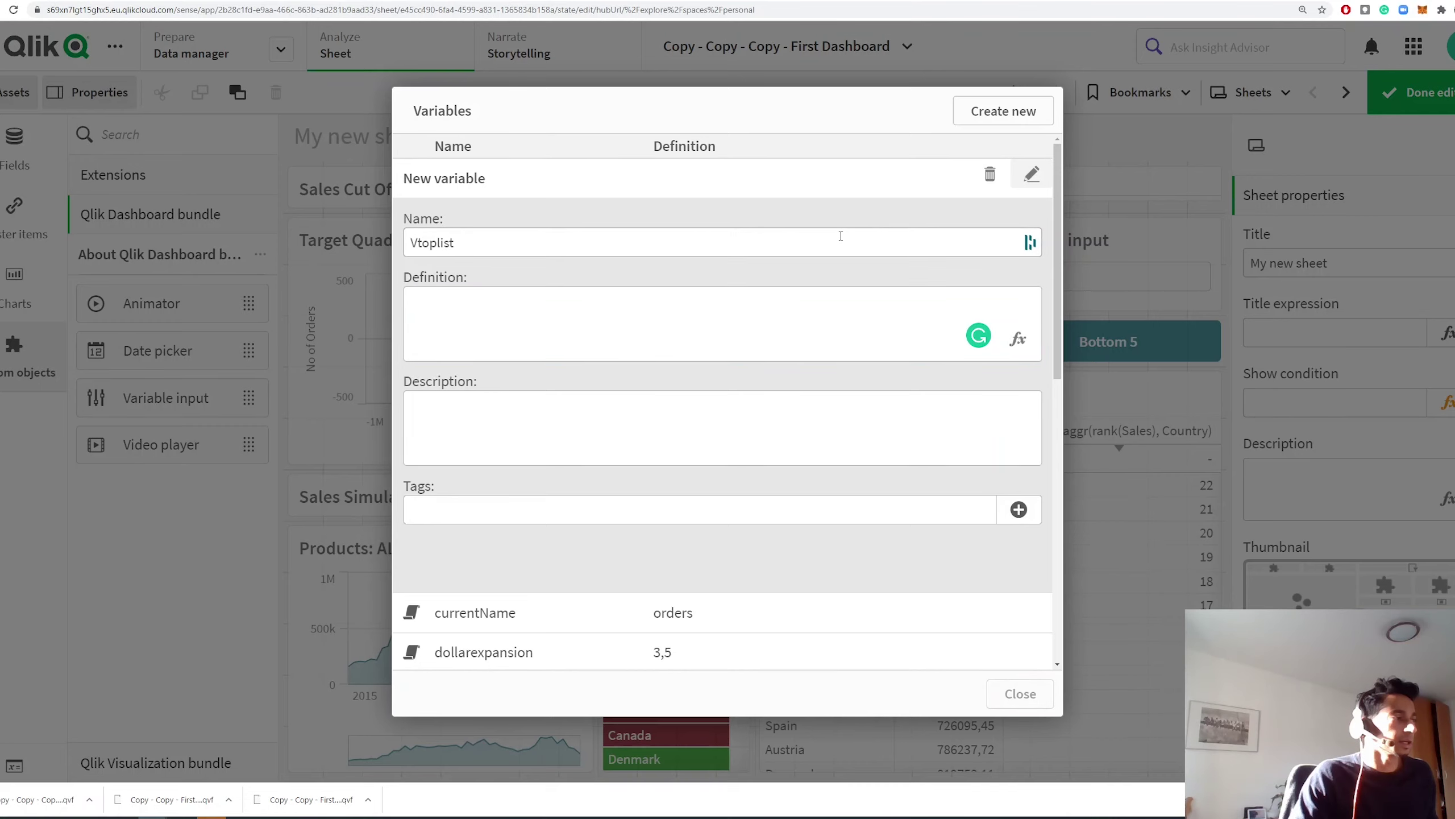
left_click(877, 129)
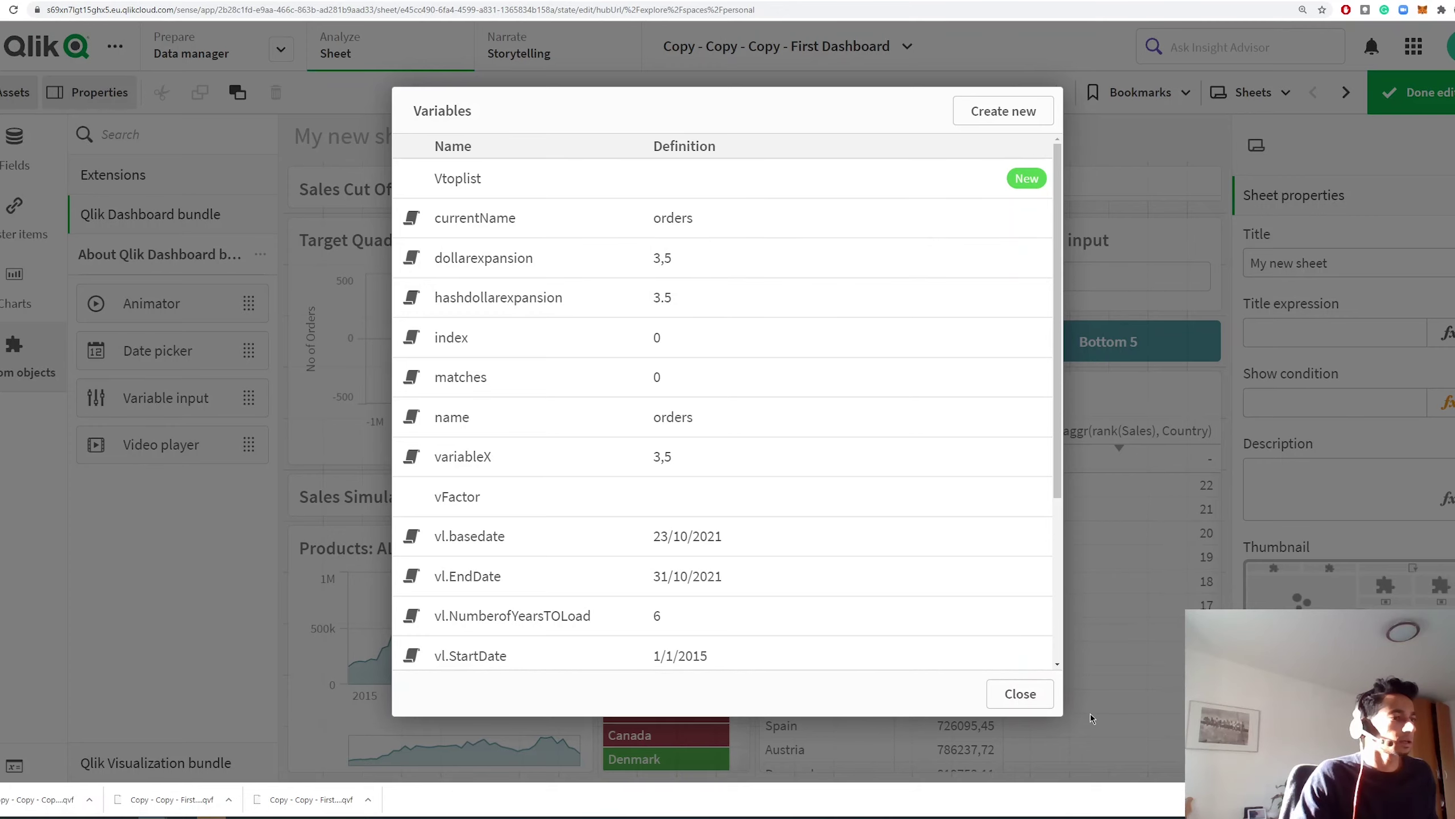
left_click(1020, 693)
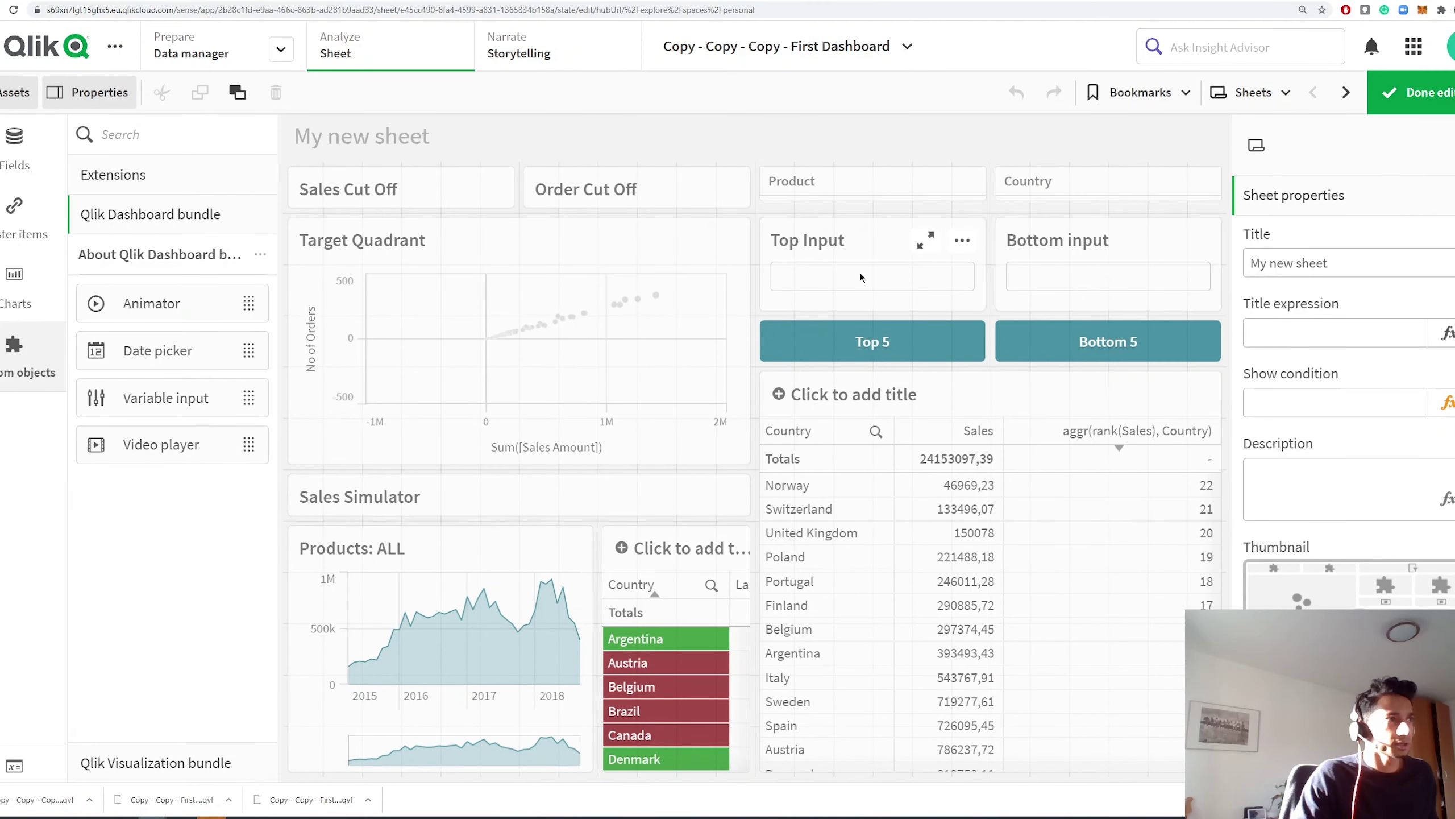
Assign the Vtoplist variable to the Top Input control and show it as a slider.
left_click(860, 273)
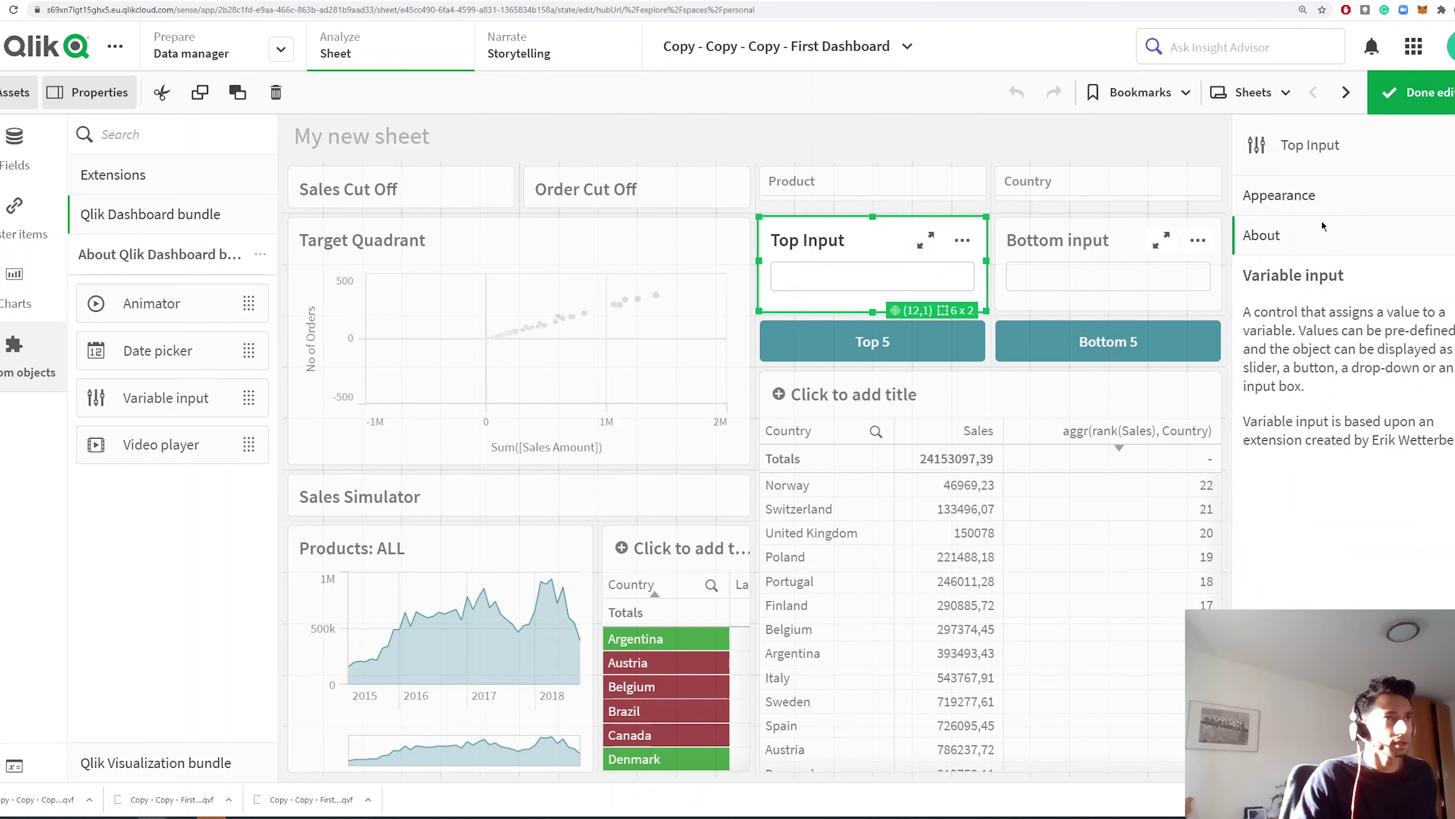
left_click(1295, 196)
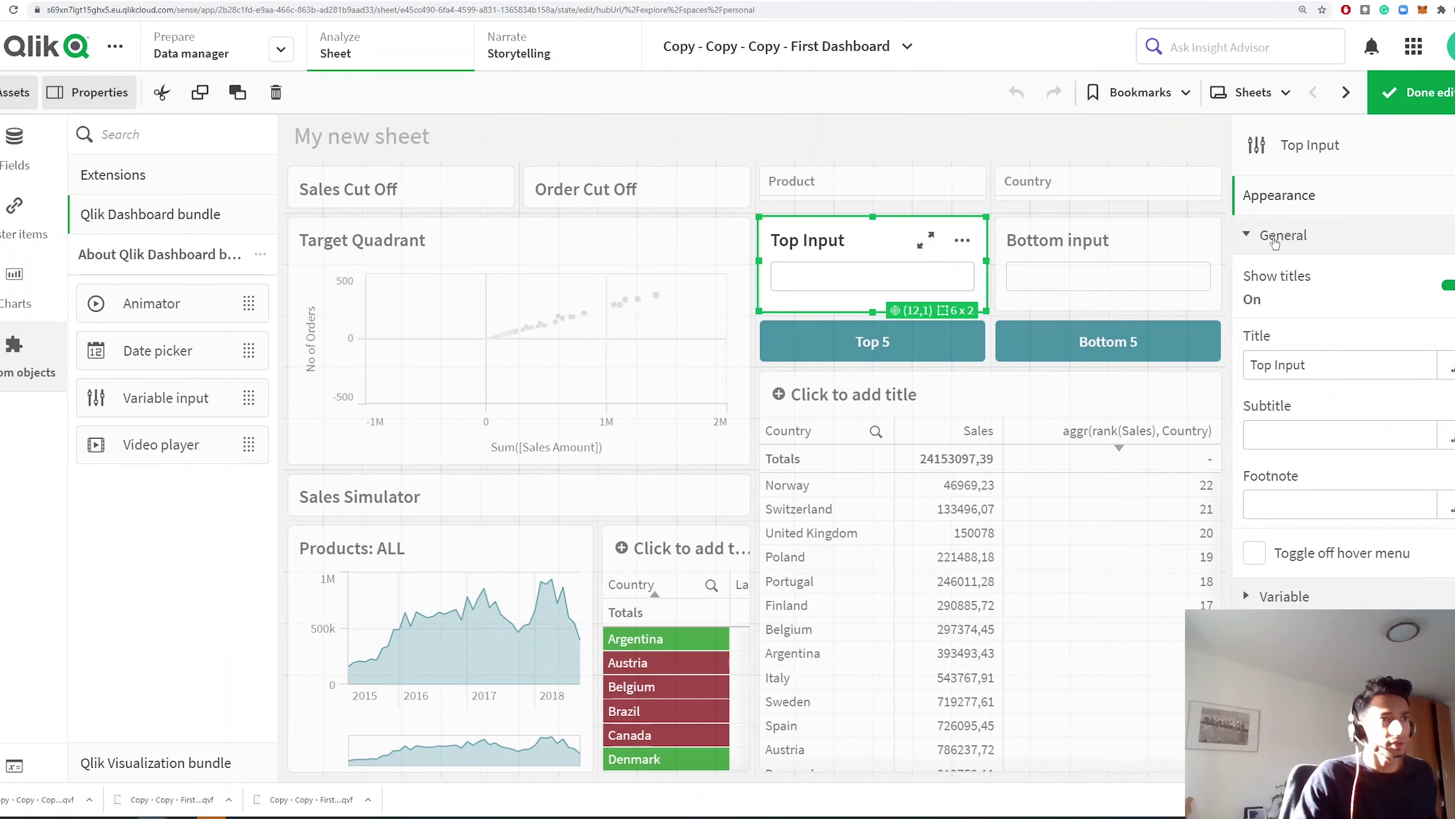
left_click(1273, 606)
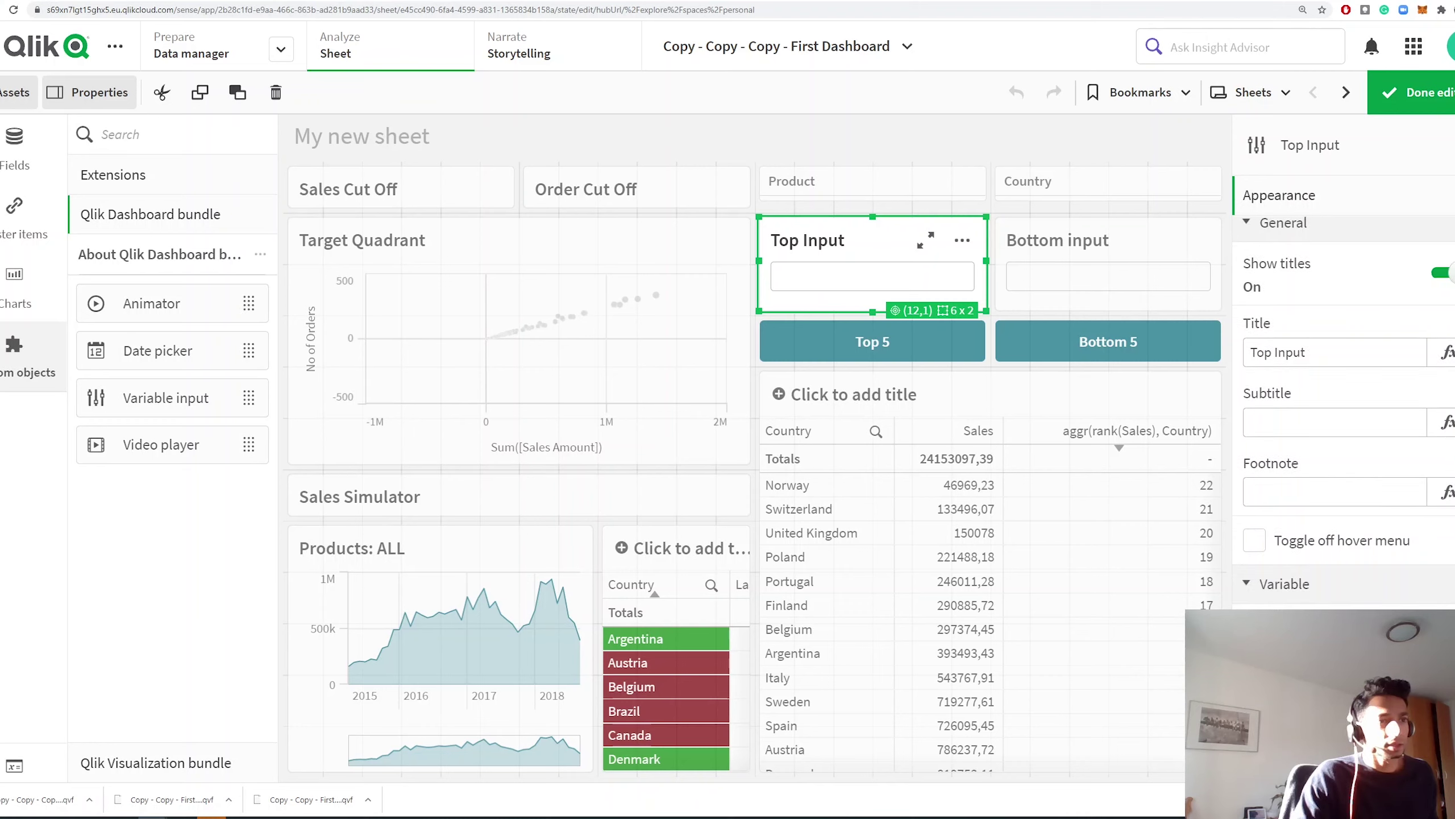
left_click(1341, 653)
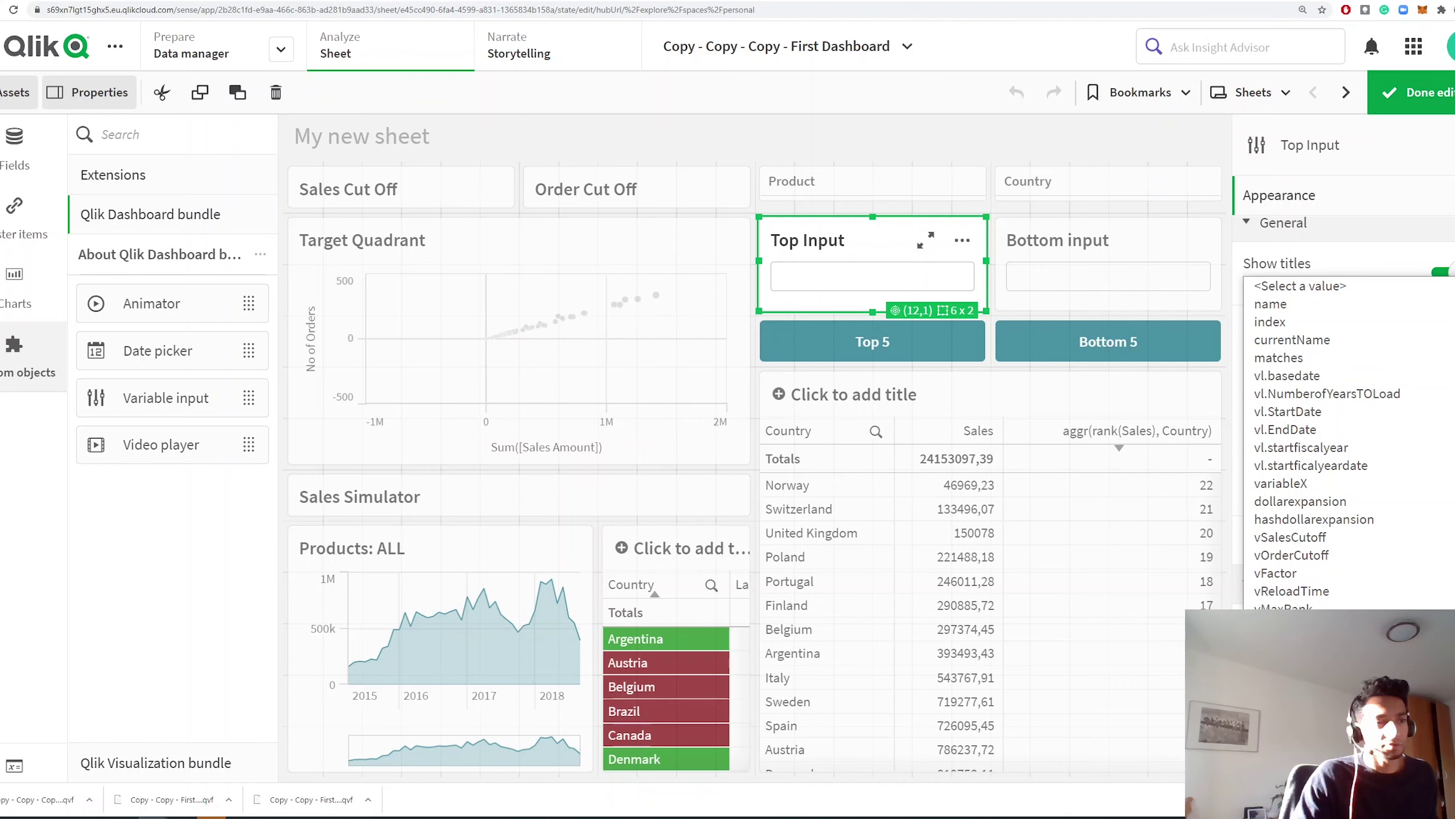
left_click(1285, 627)
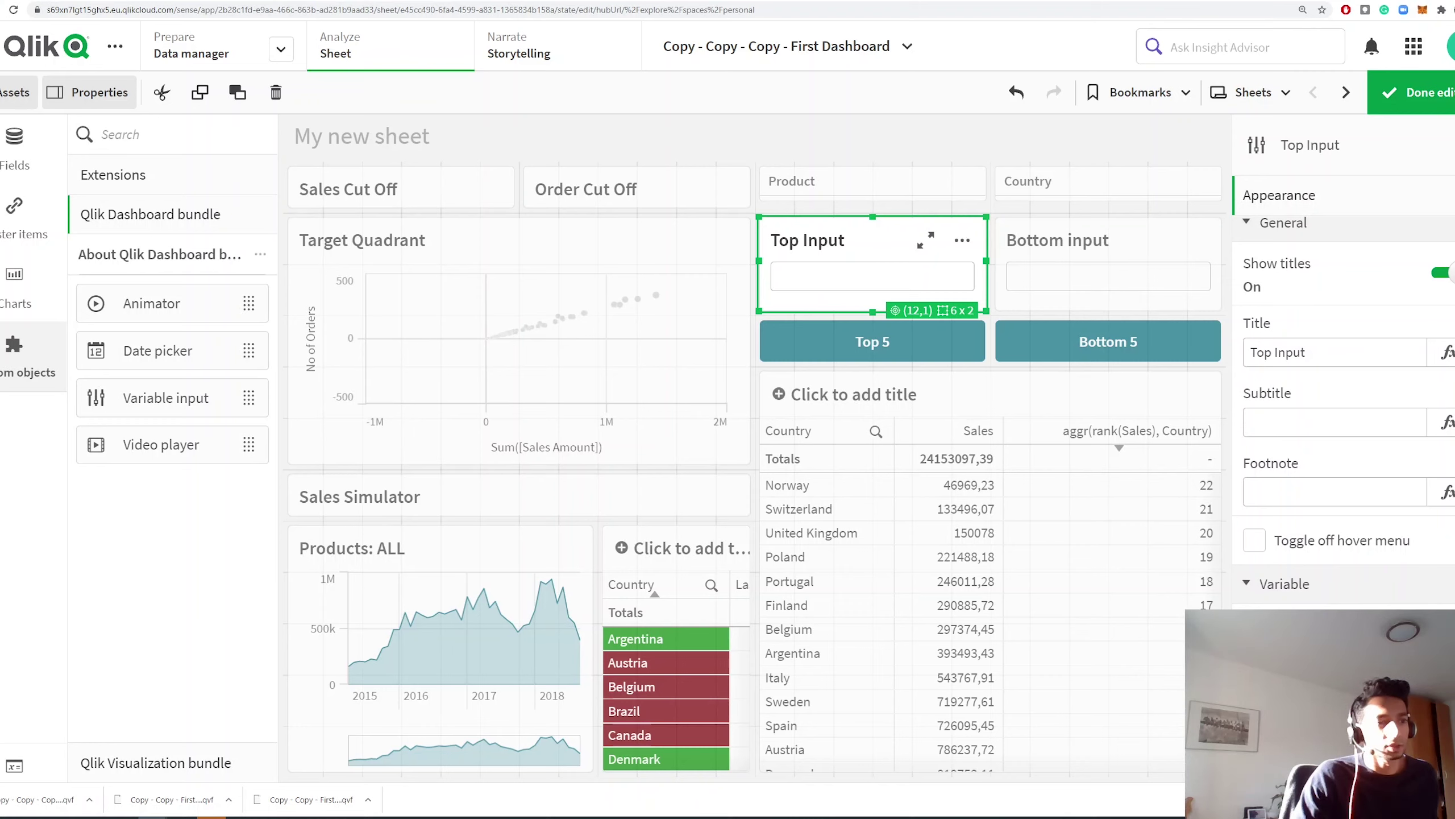
scroll(1341, 402, "down", 2)
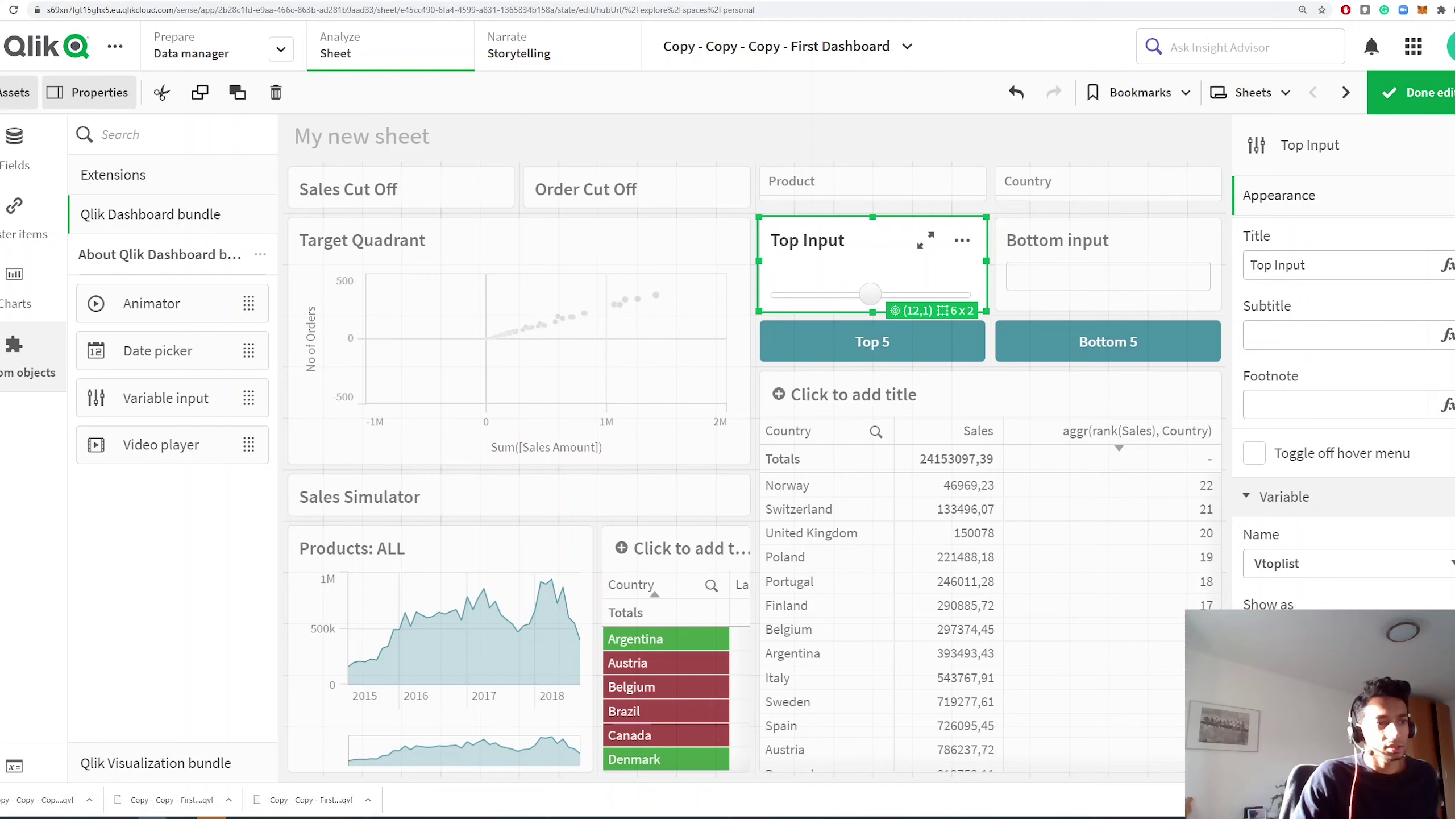
scroll(1340, 401, "down", 3)
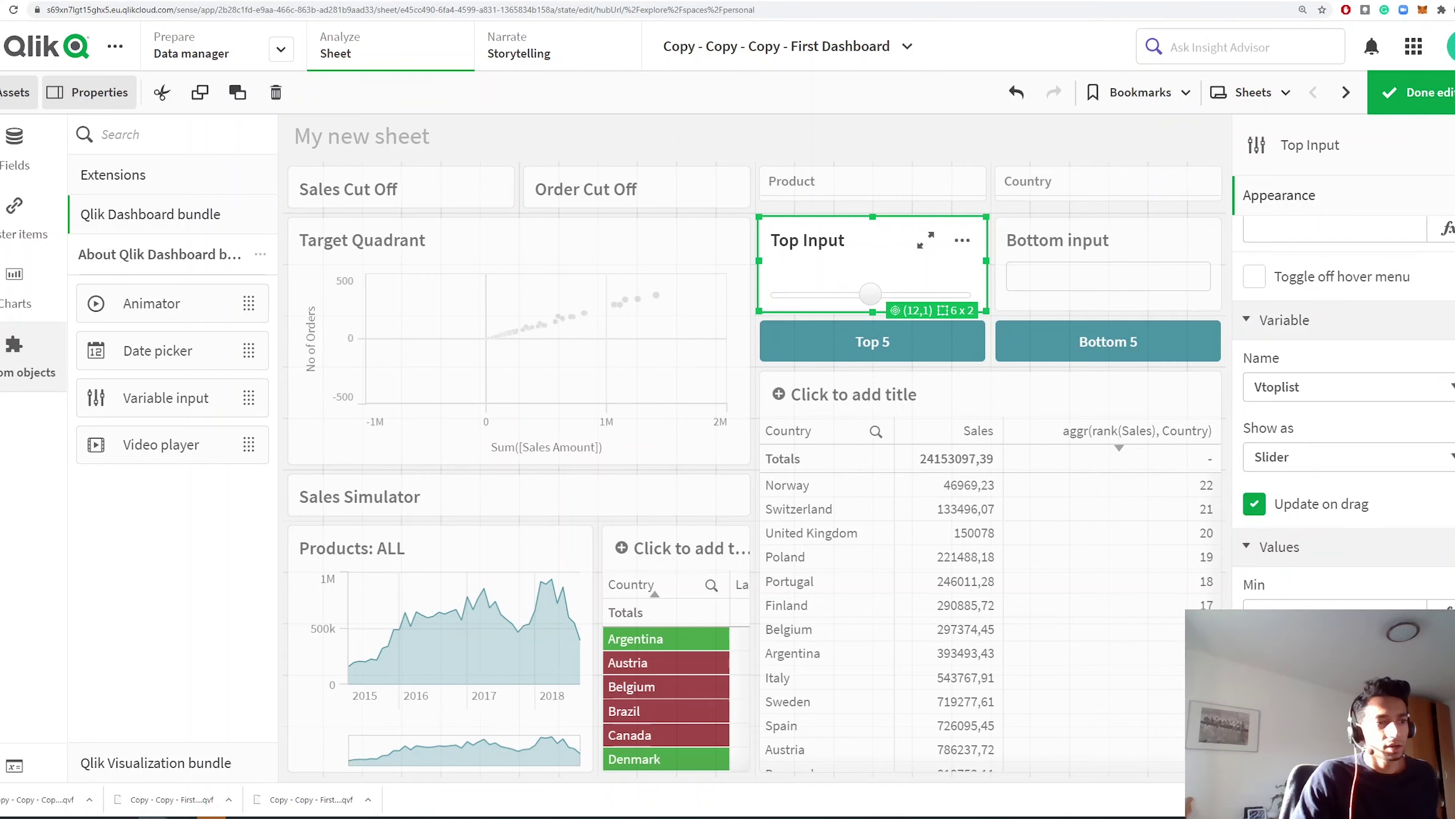
Set the Top Input slider's minimum to 1 and maximum to 10.
scroll(1318, 516, "down", 1)
left_click(1252, 533)
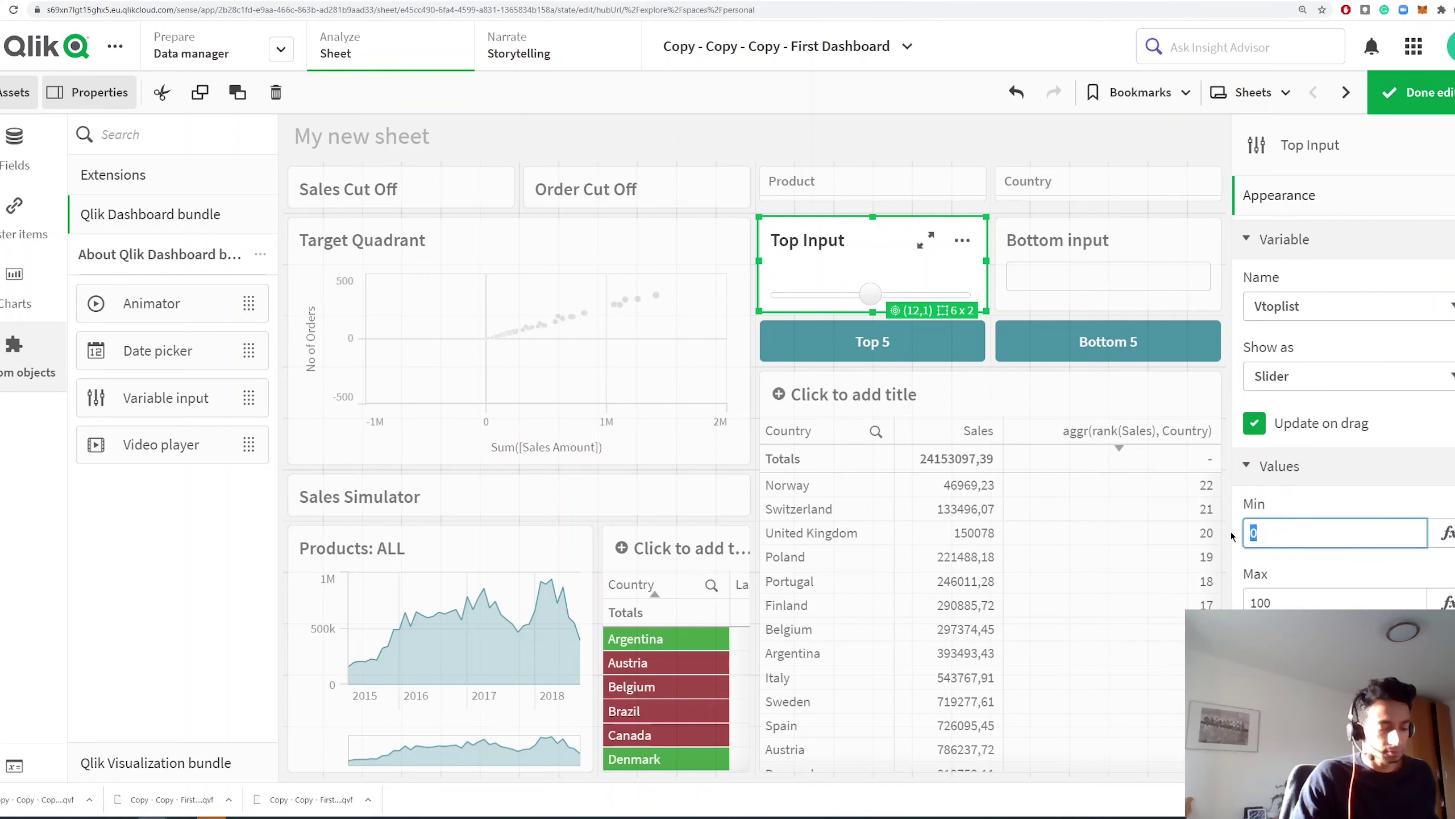
type("1")
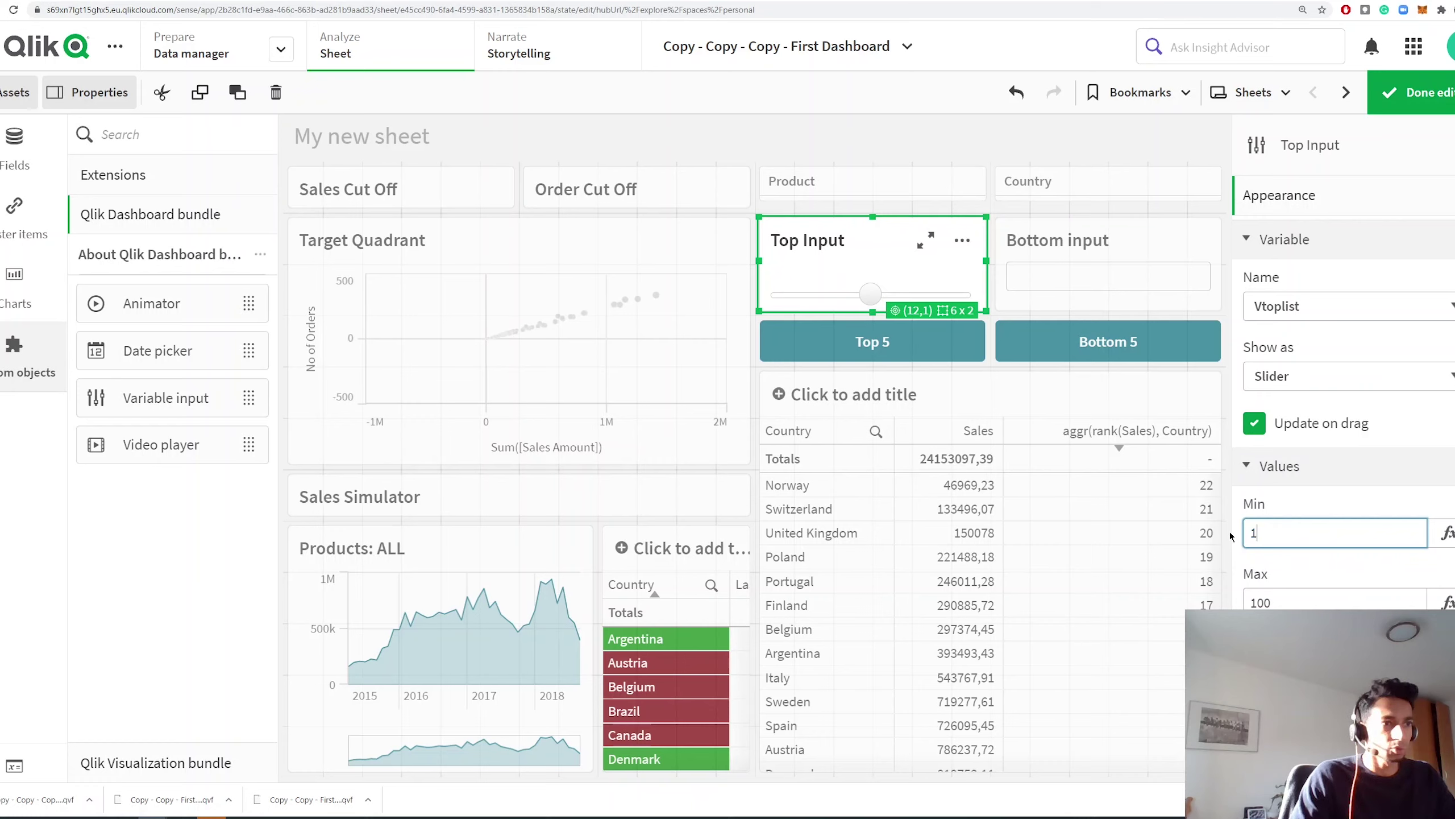
left_click(1278, 603)
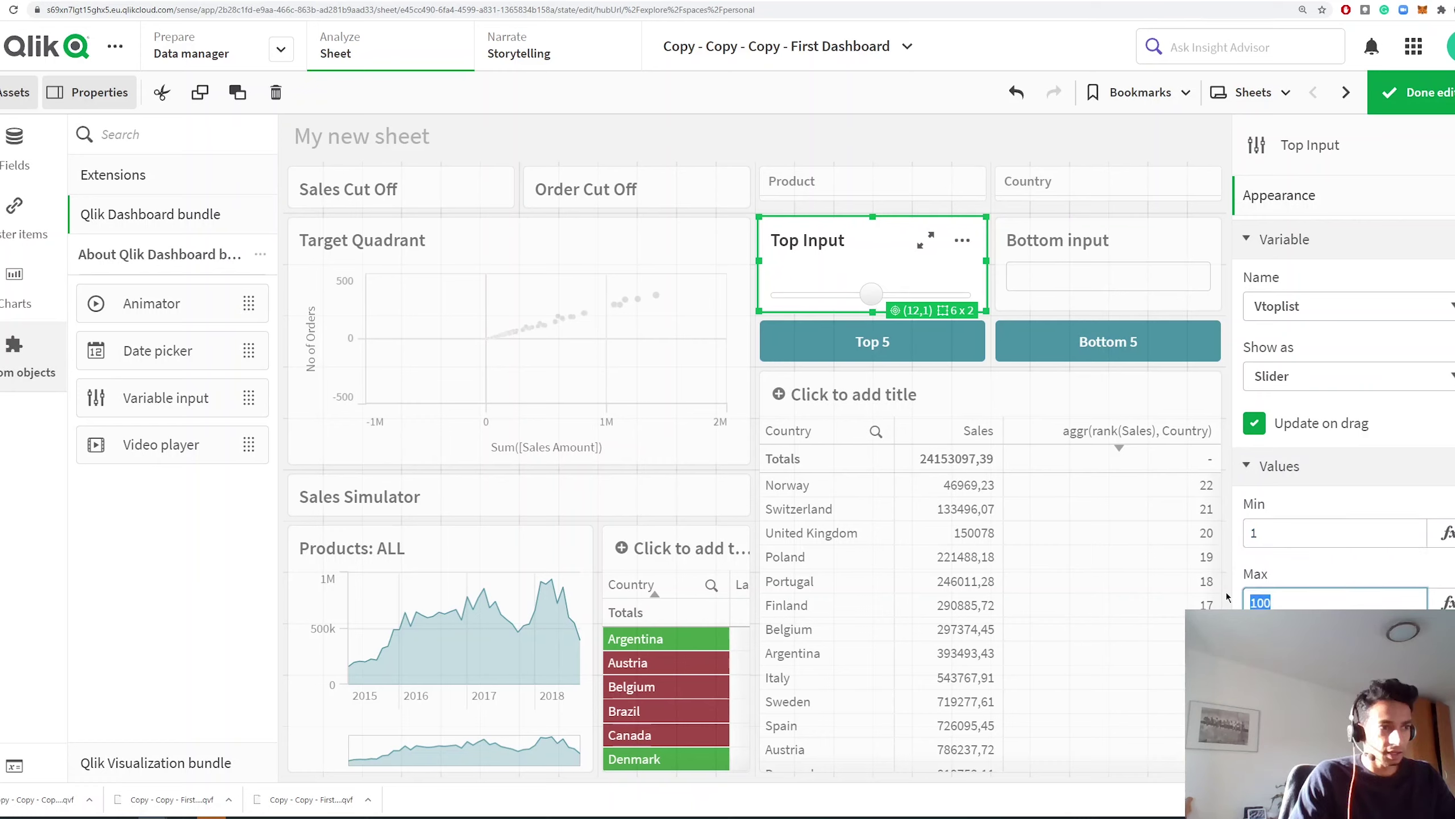
type("10")
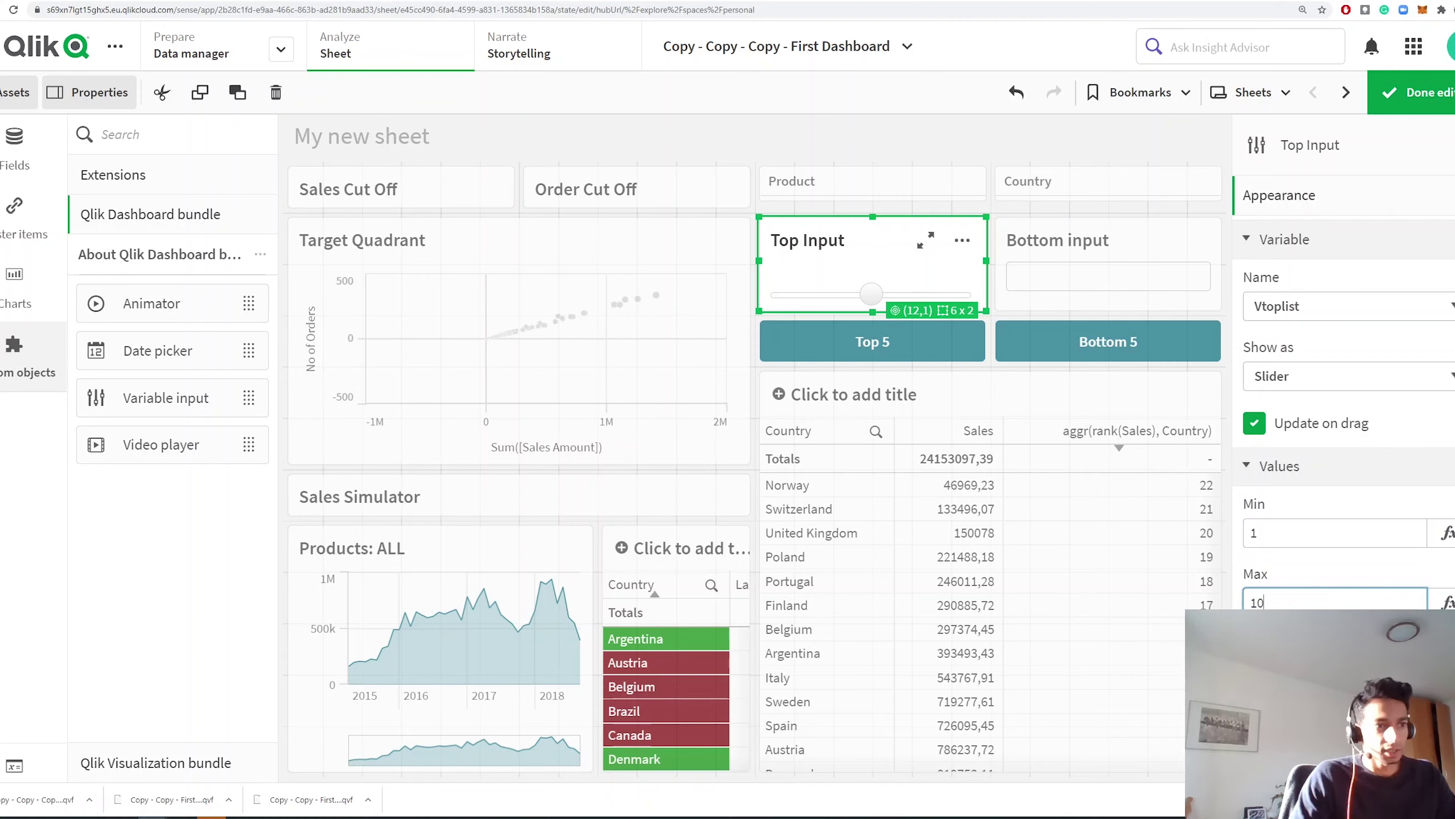
key("Return")
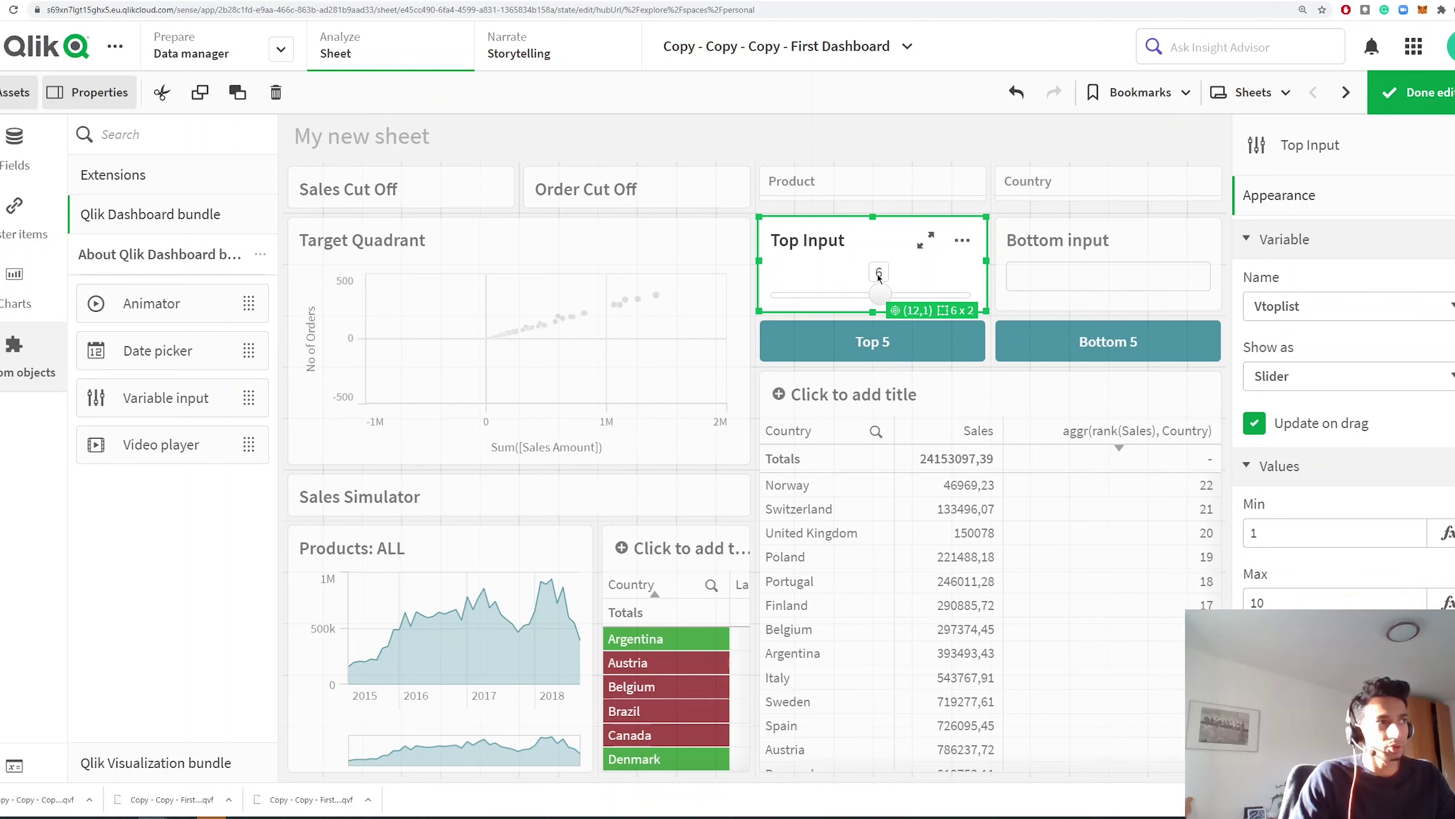
Leave edit mode and test the Top Input slider at several values, finishing at 8.
key("ctrl+e")
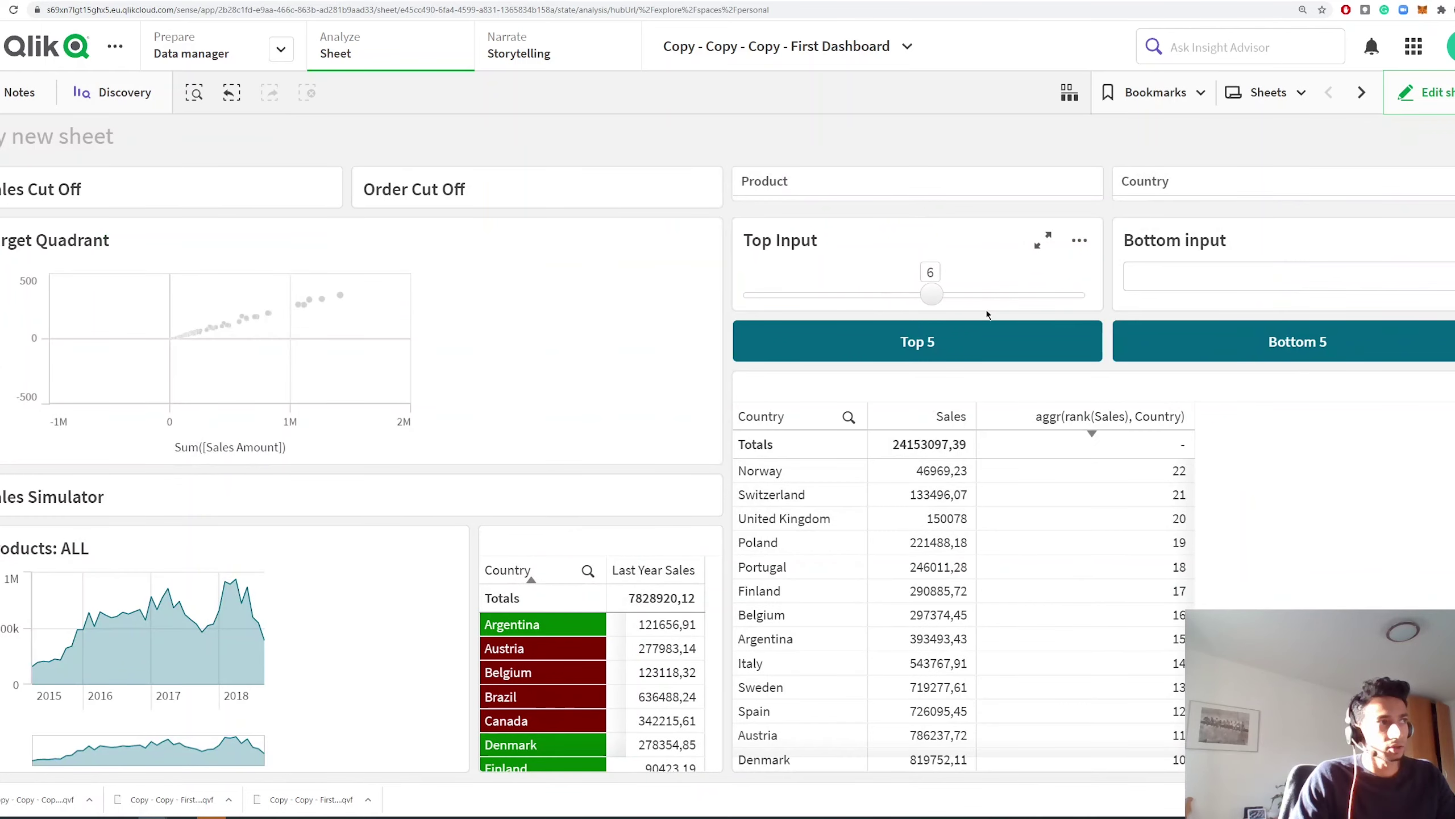
left_click_drag(941, 296, 1000, 295)
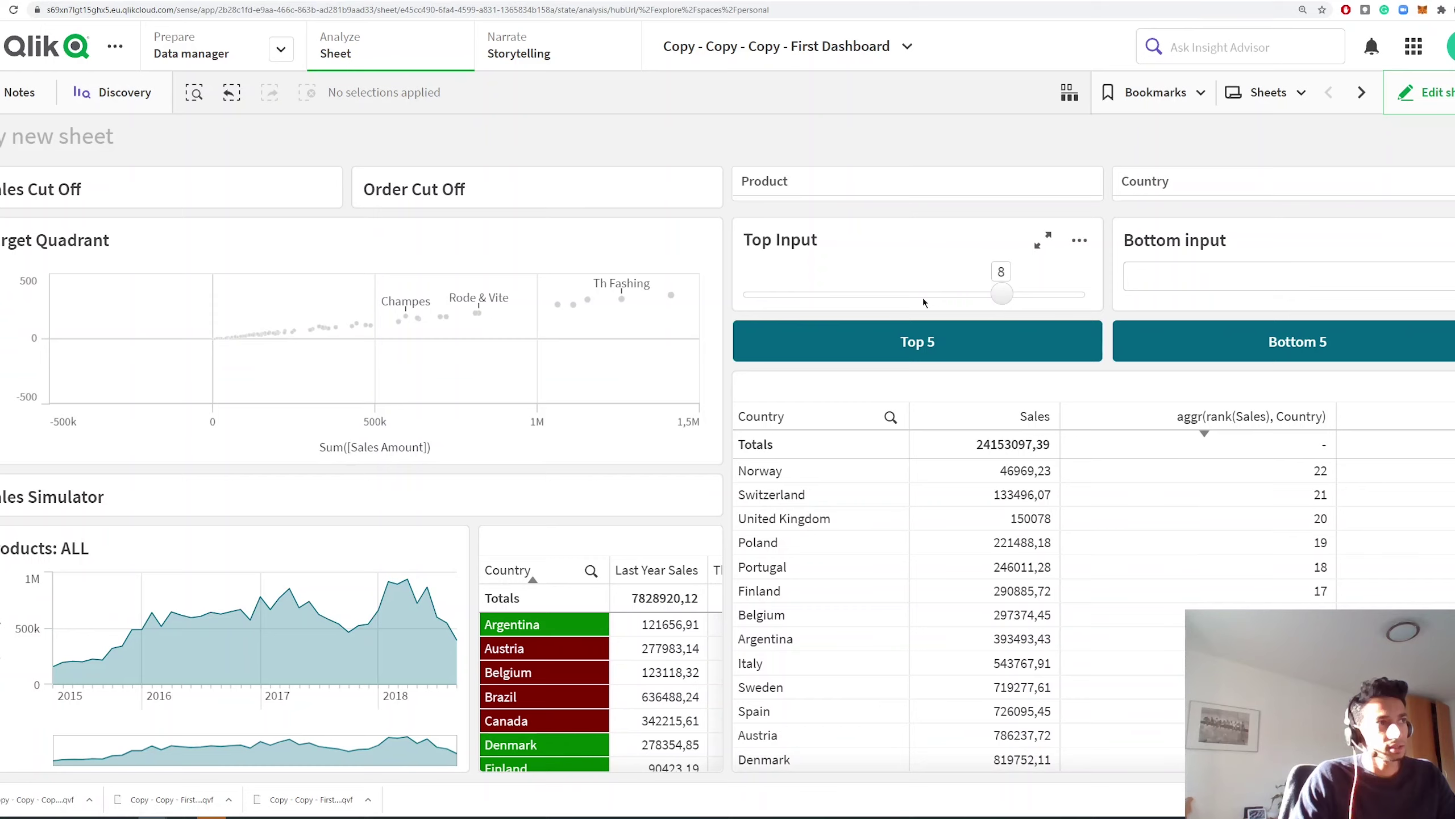
left_click(903, 297)
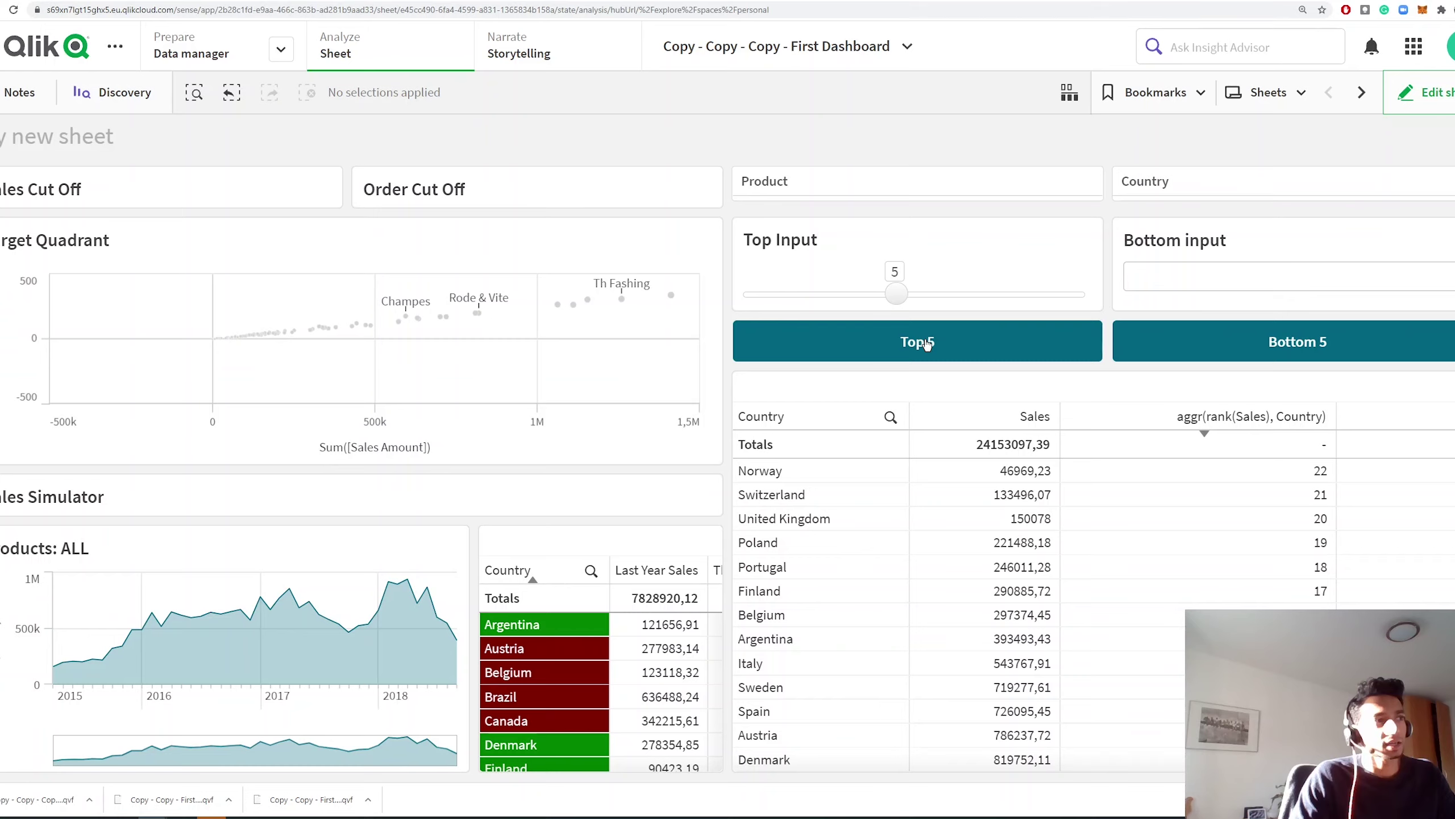
left_click(944, 294)
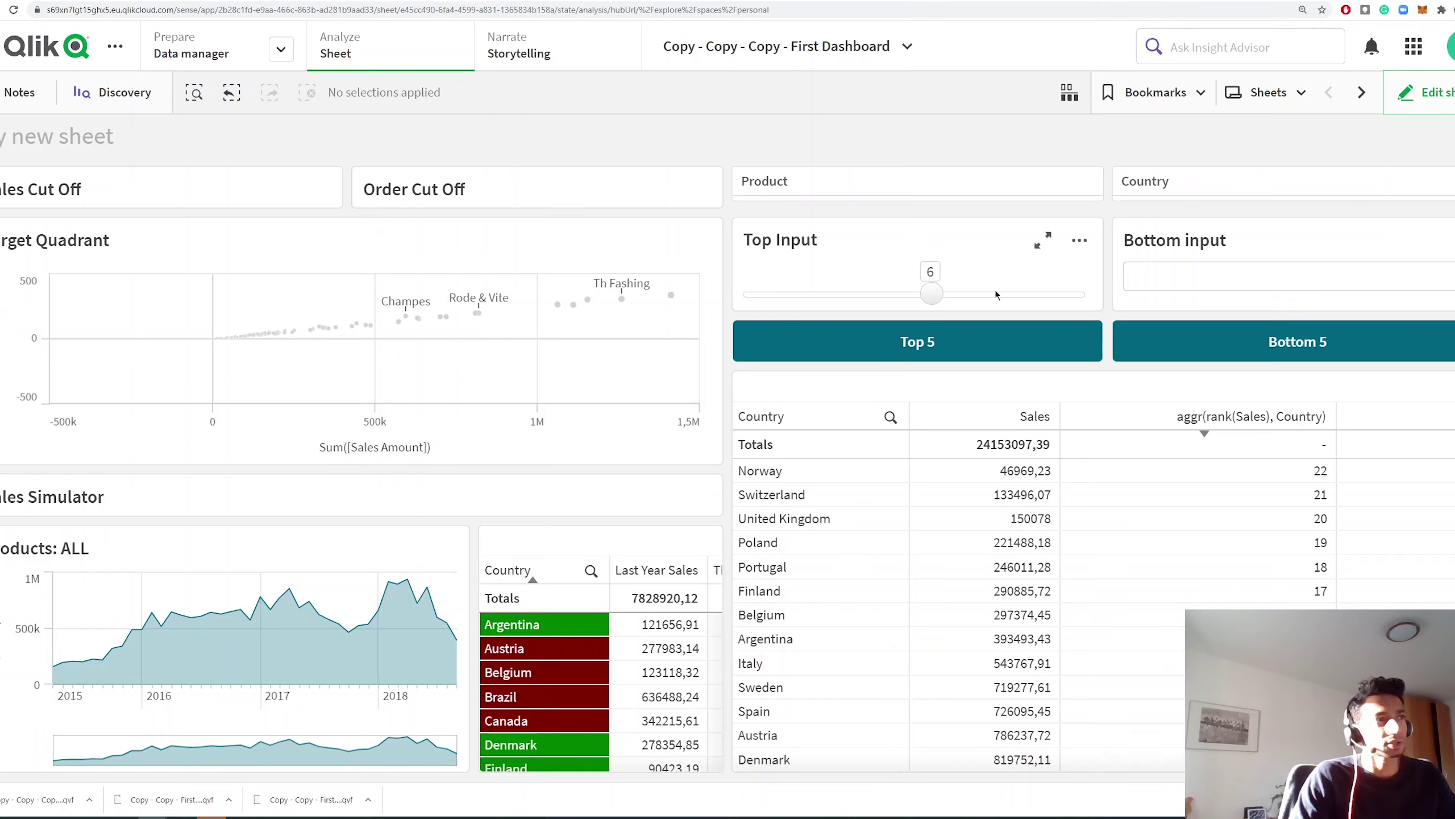
left_click_drag(931, 293, 1001, 293)
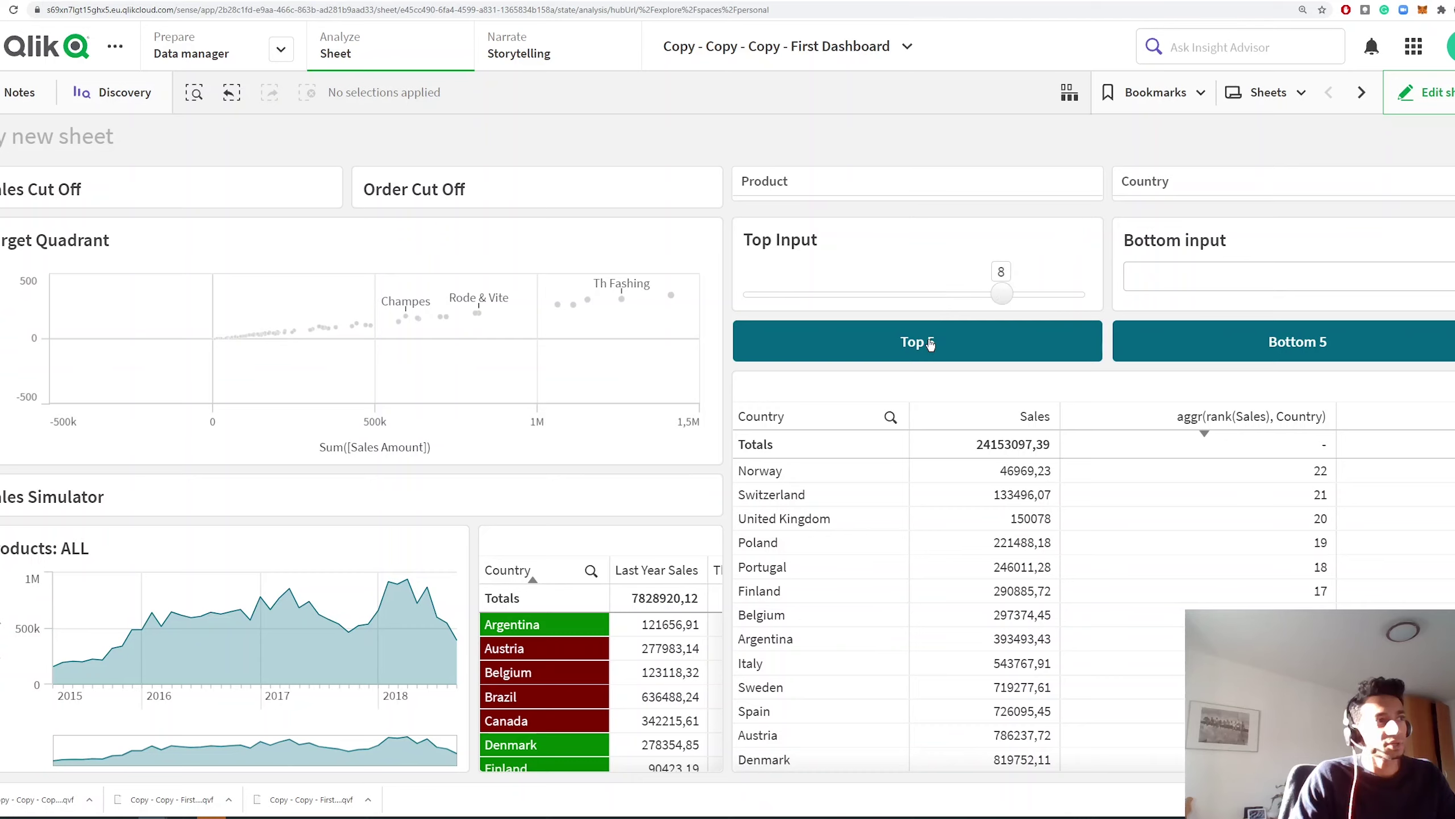
Replace the fixed 5 with the Vtoplist variable in the Top 5 button's value expression for selecting countries.
left_click(1439, 96)
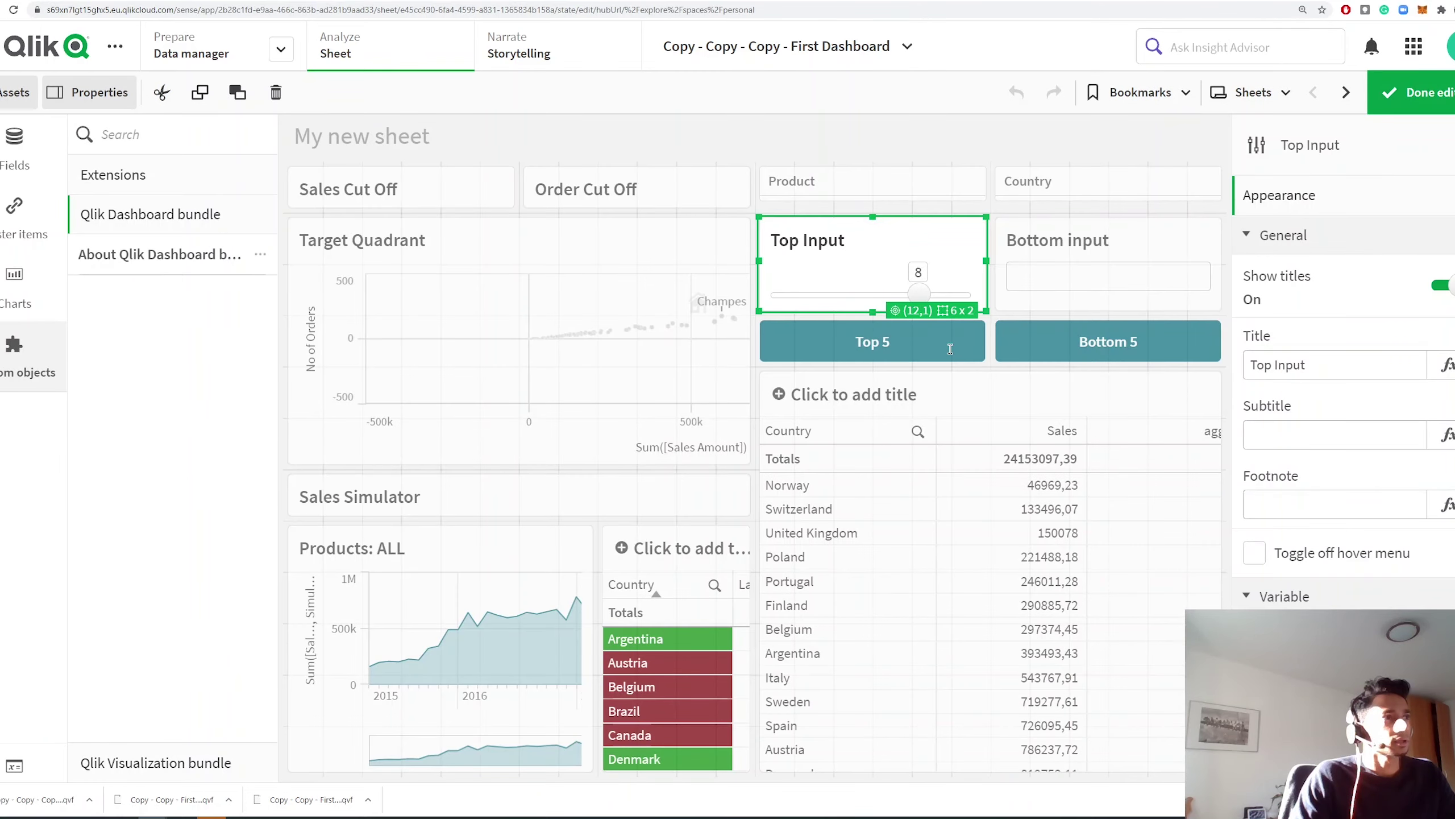
left_click(918, 359)
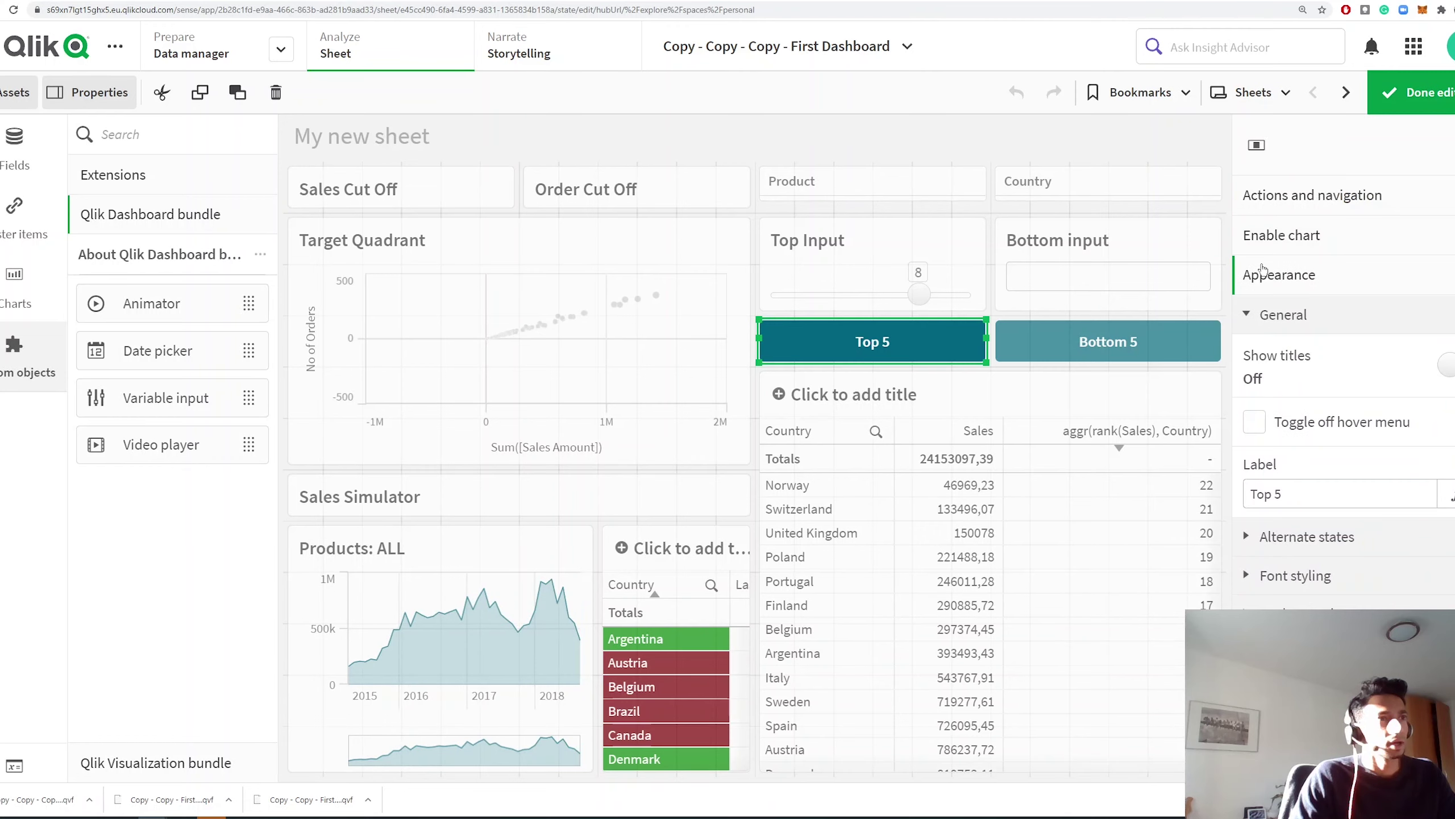
left_click(1246, 315)
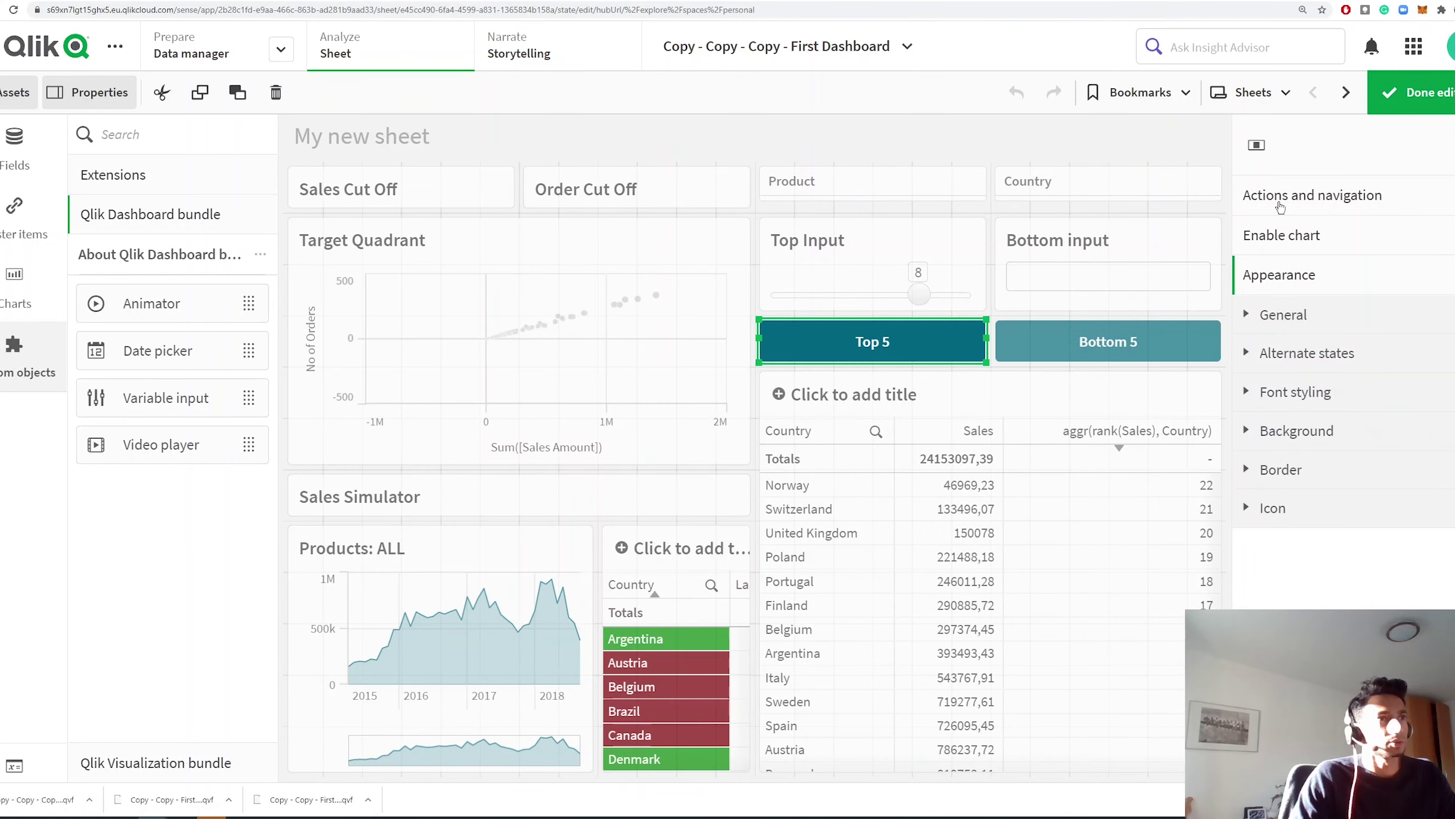
left_click(1280, 205)
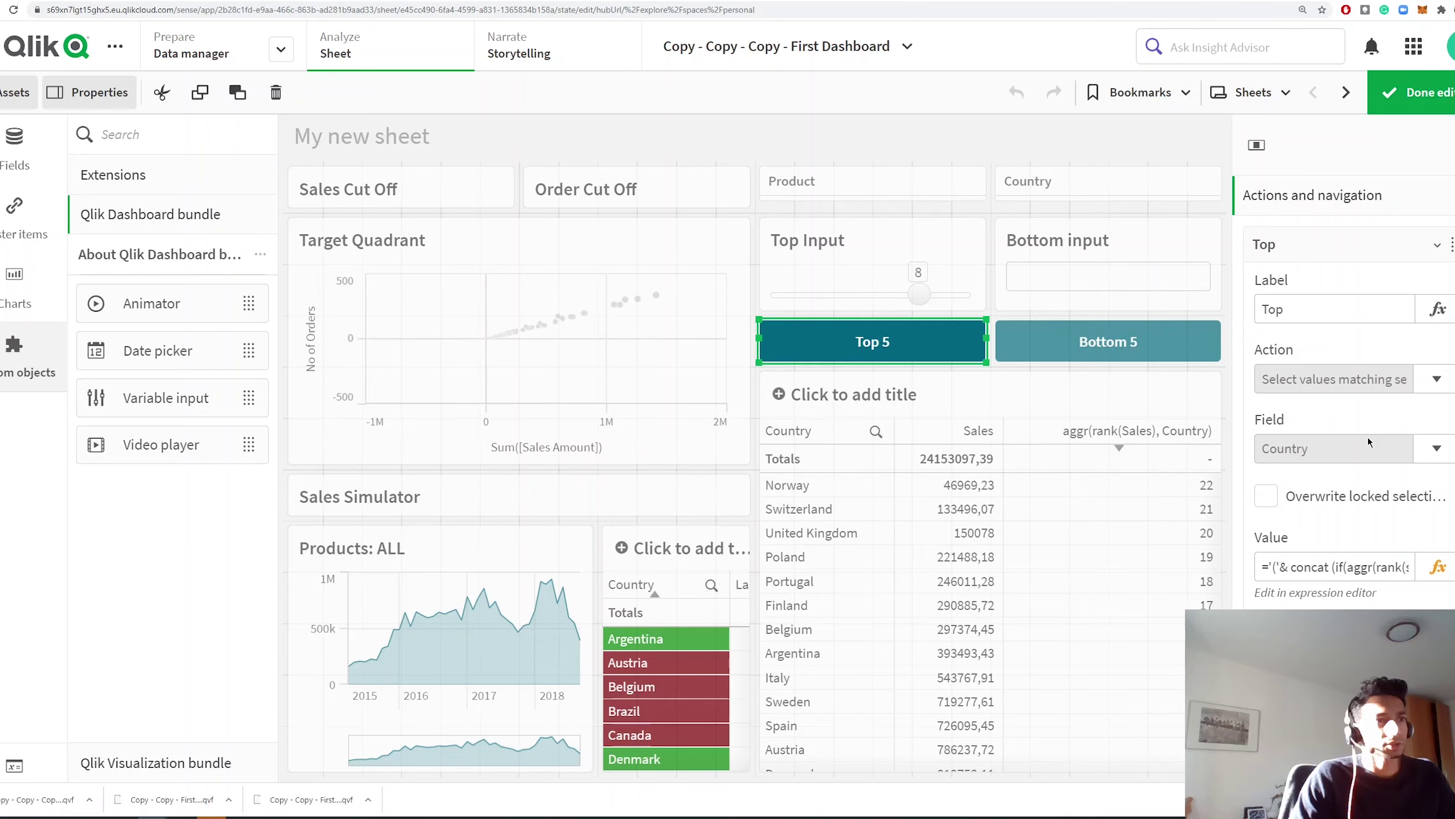
left_click(1437, 567)
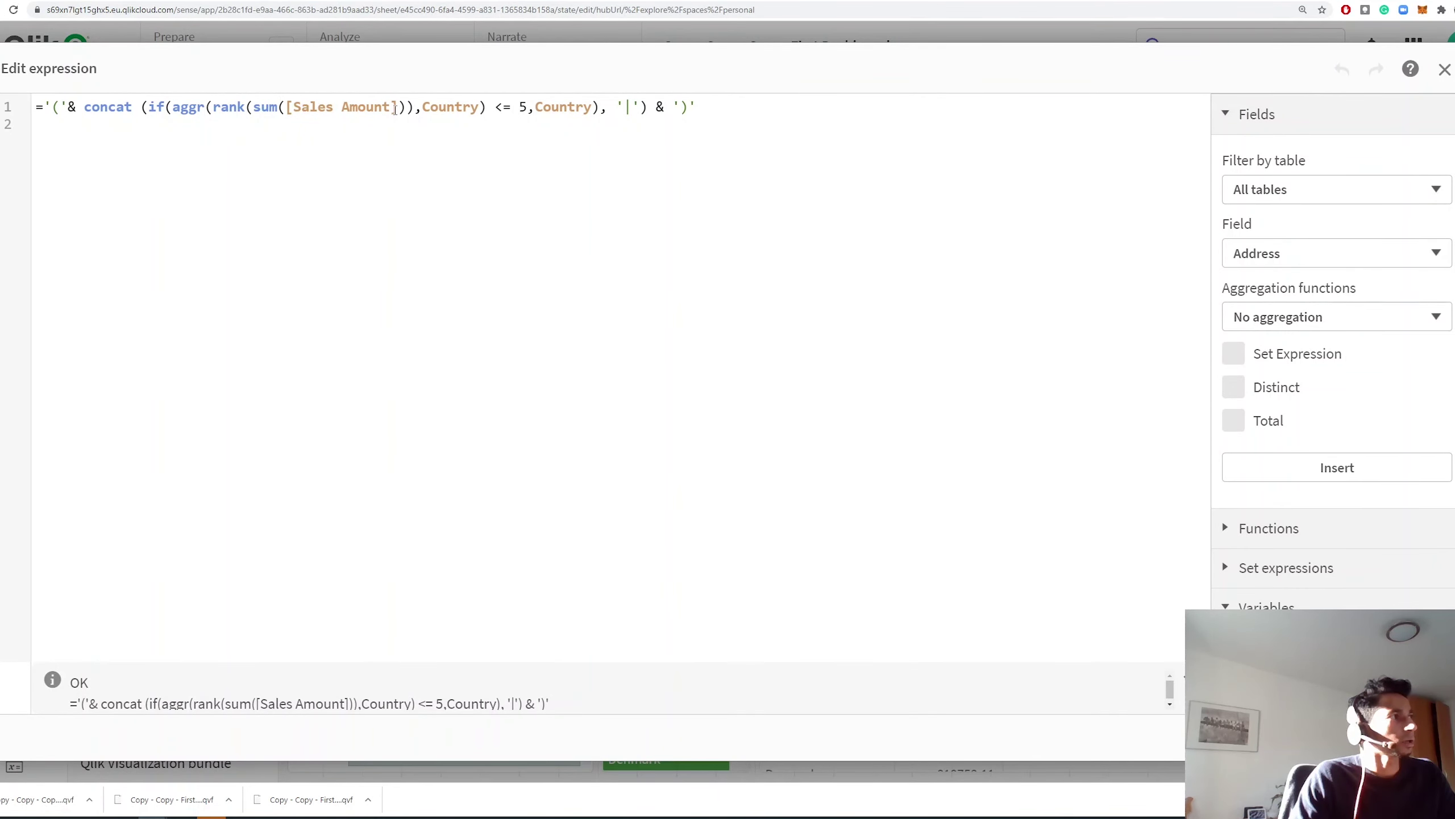
double_click(519, 107)
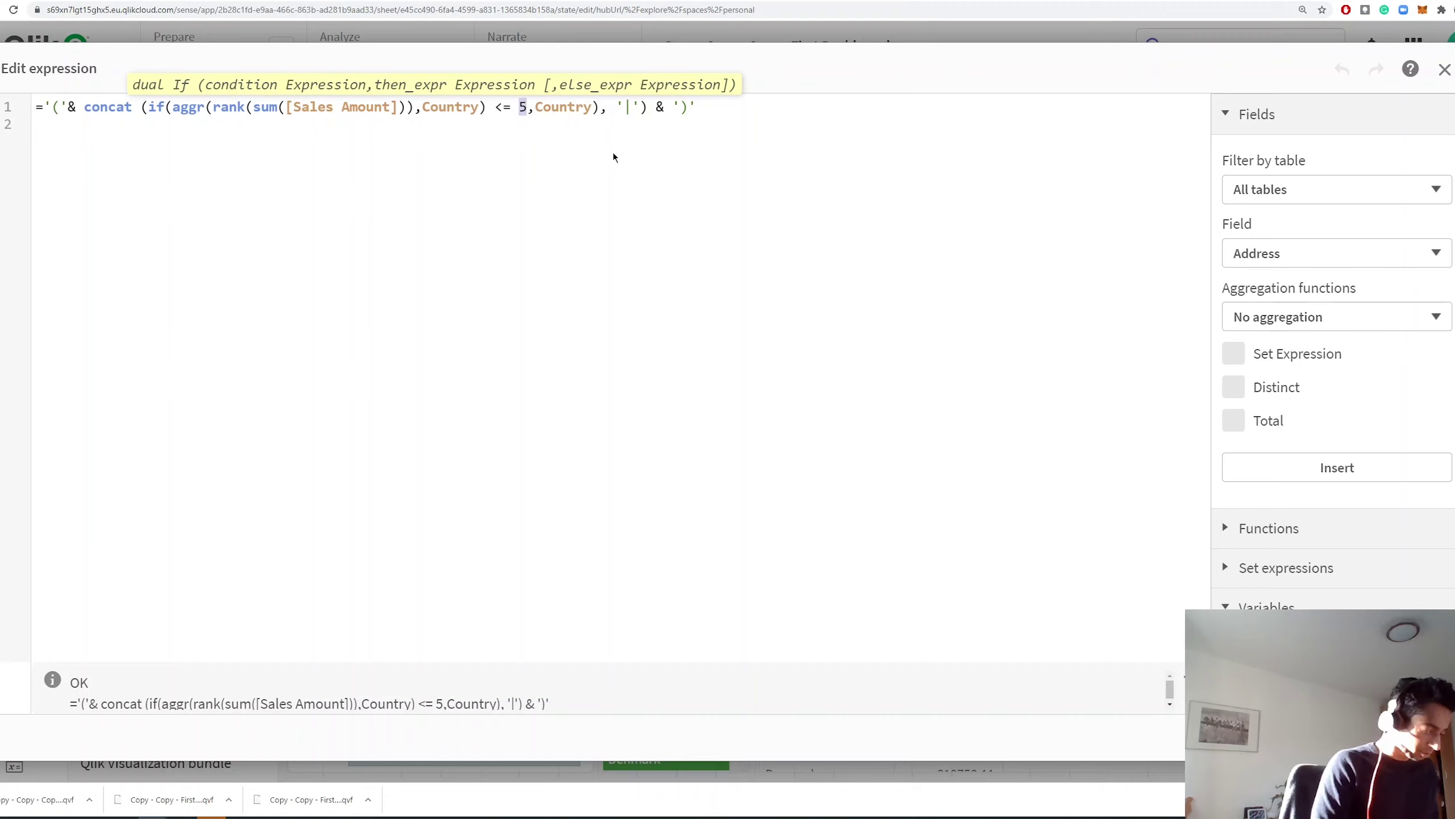
type("v")
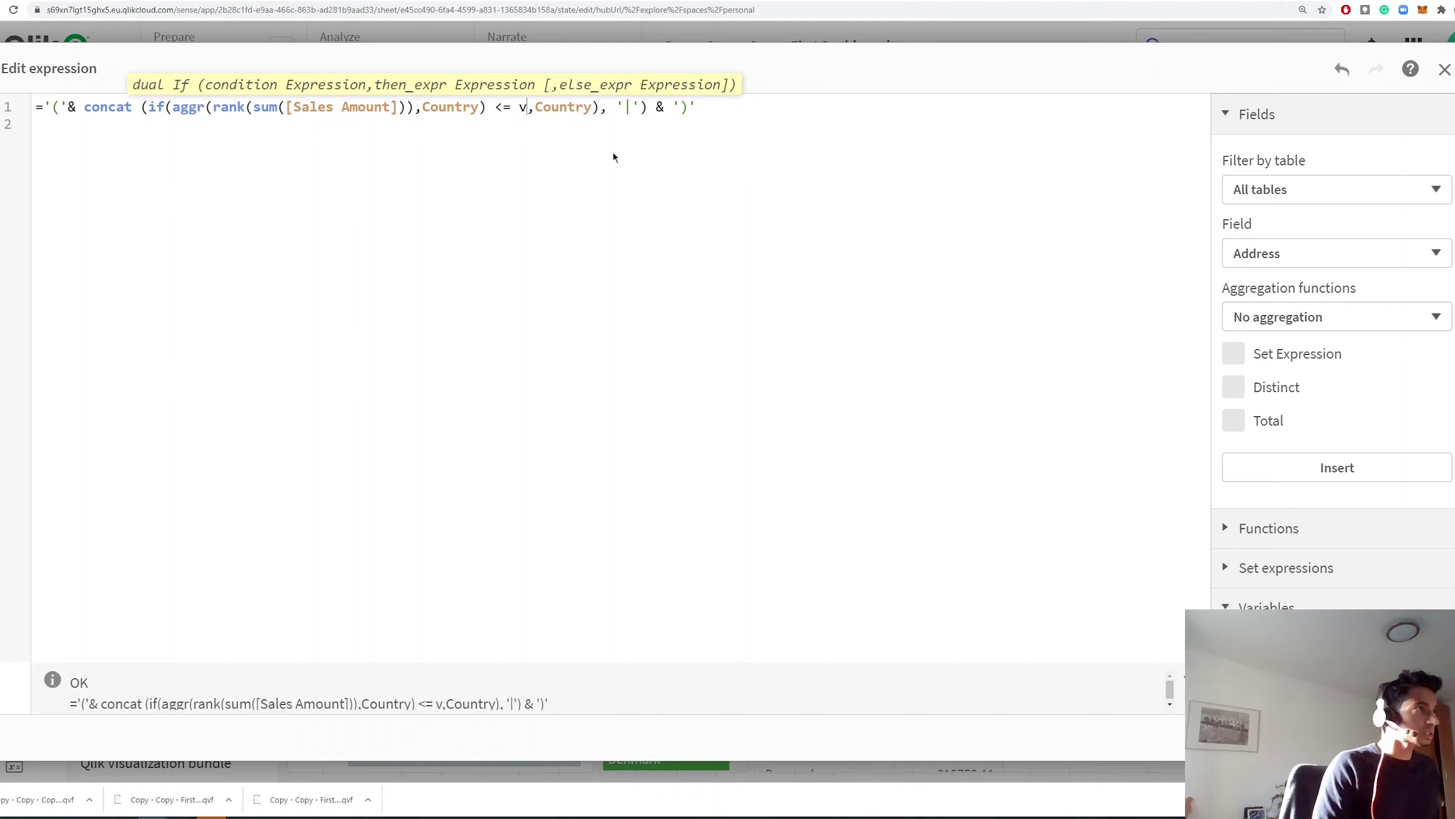
type("t")
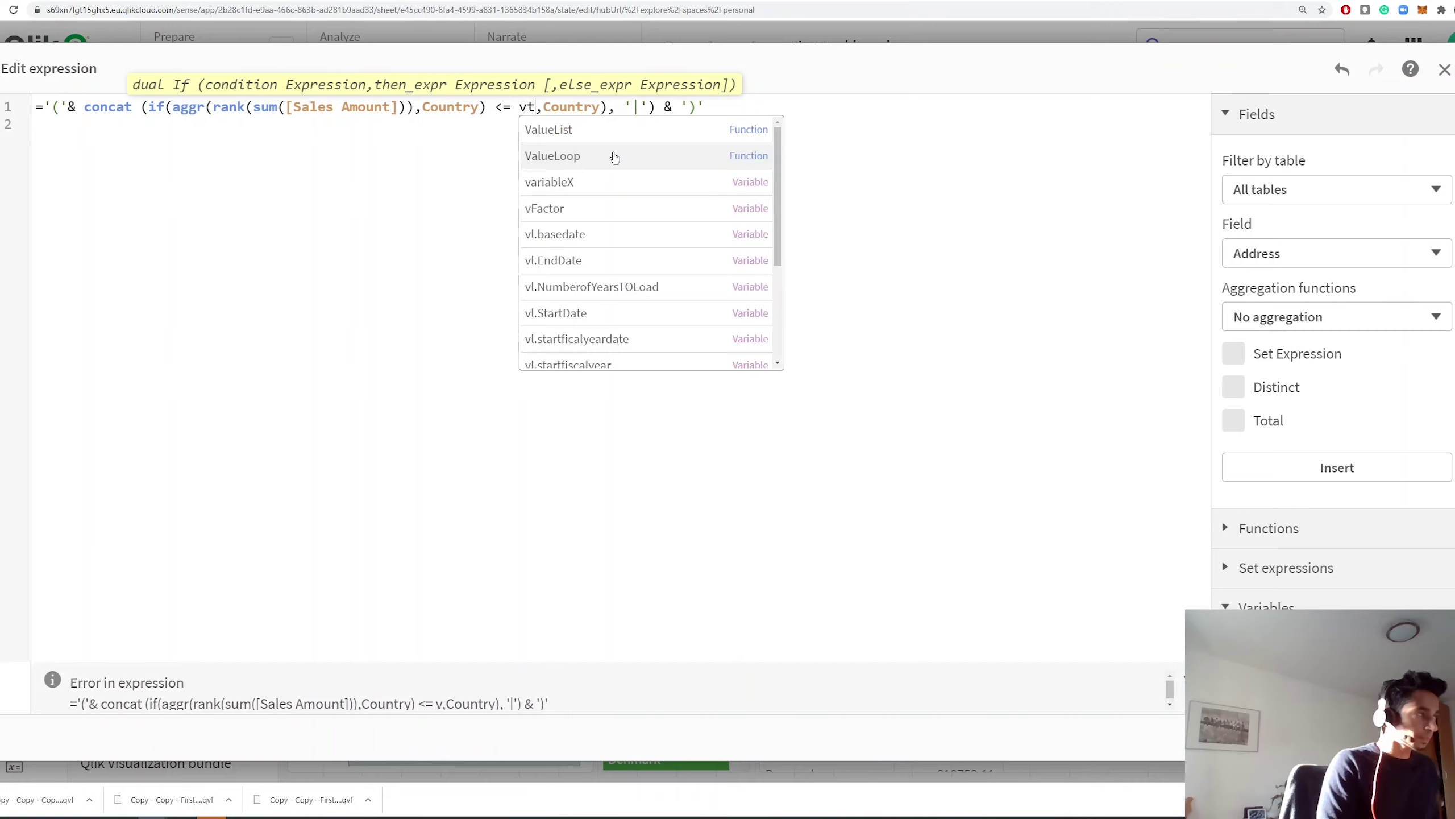
type("o")
key("Return")
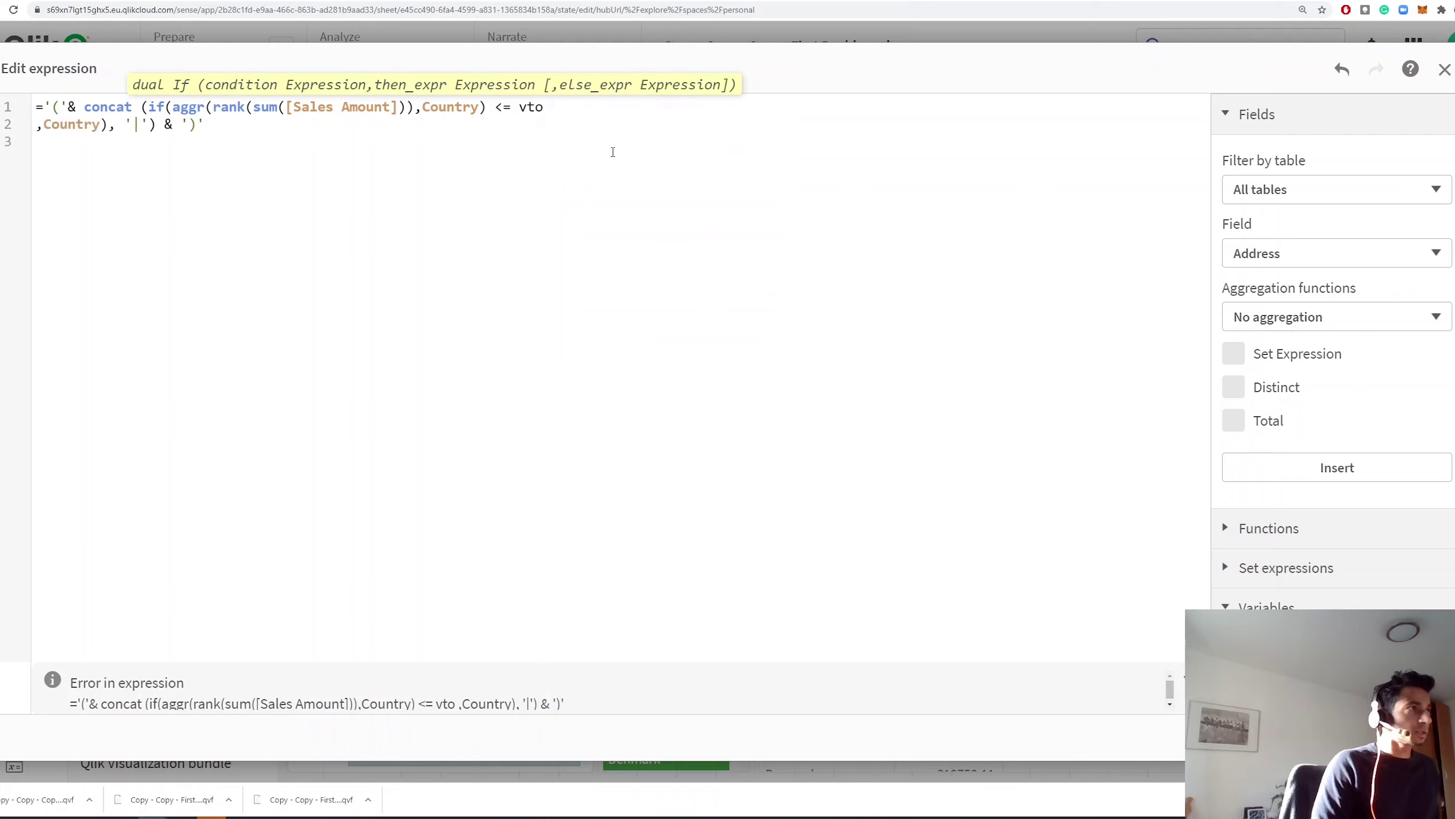
key("BackSpace")
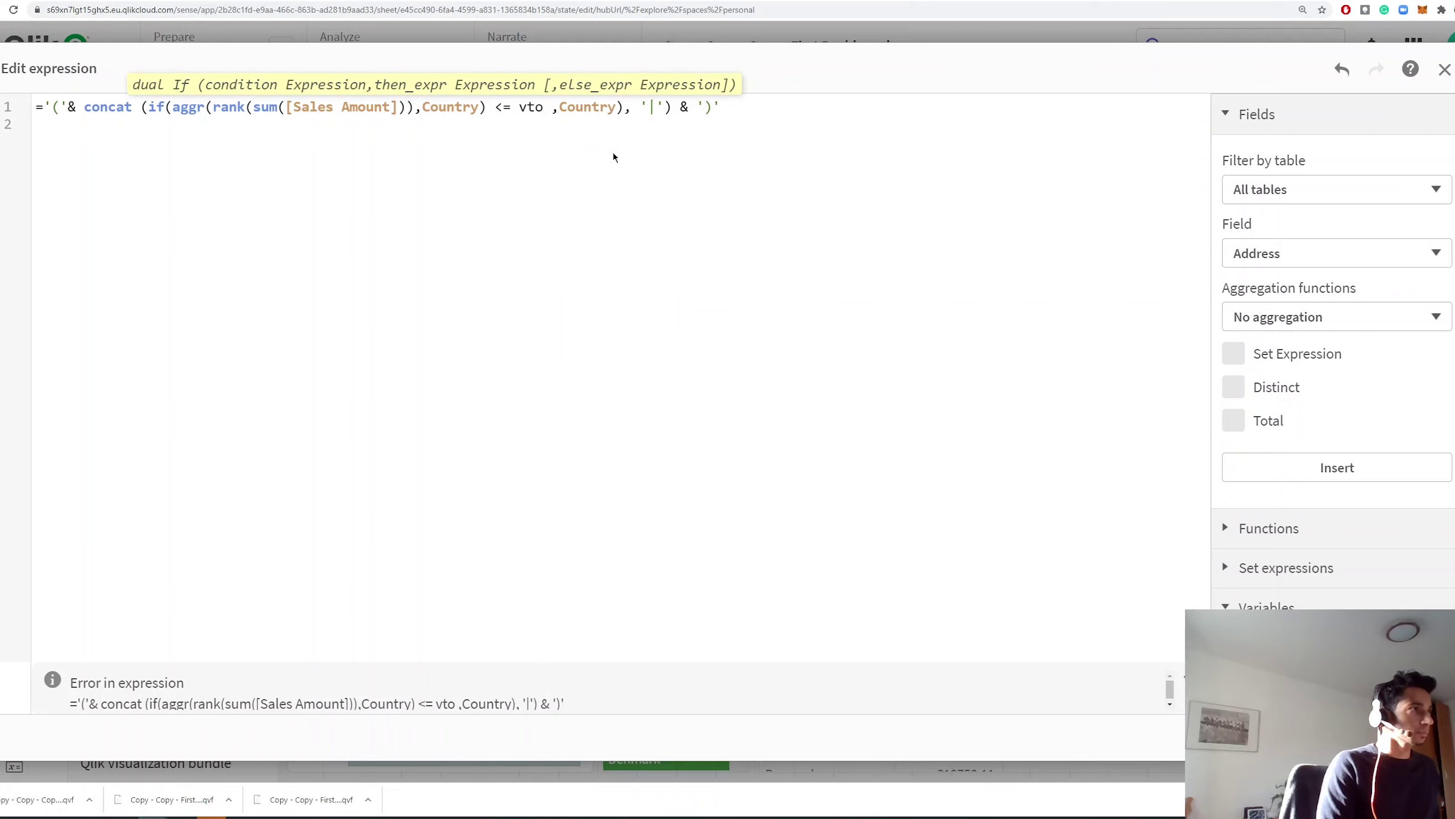
key("BackSpace")
type("o")
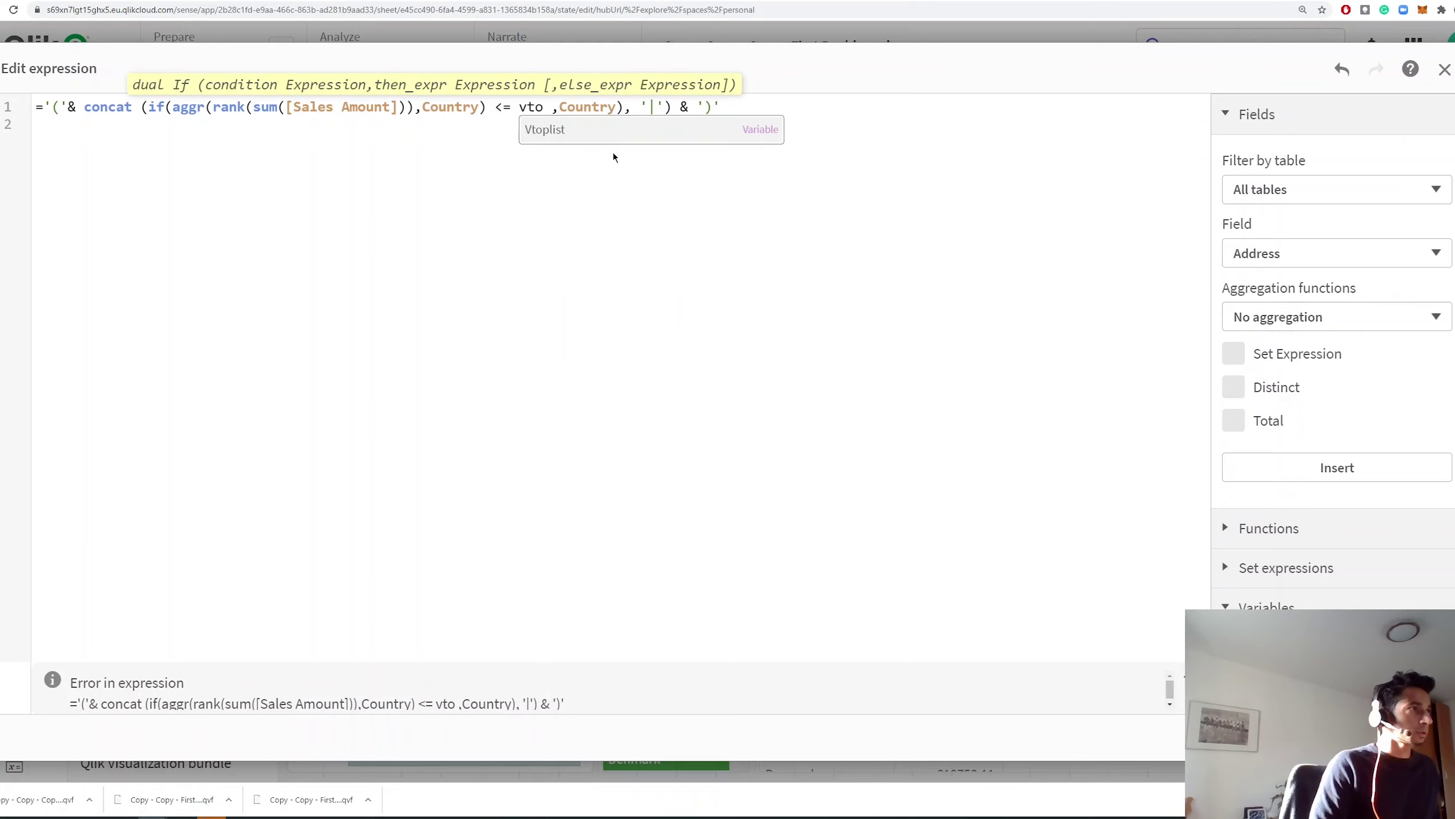
key("Tab")
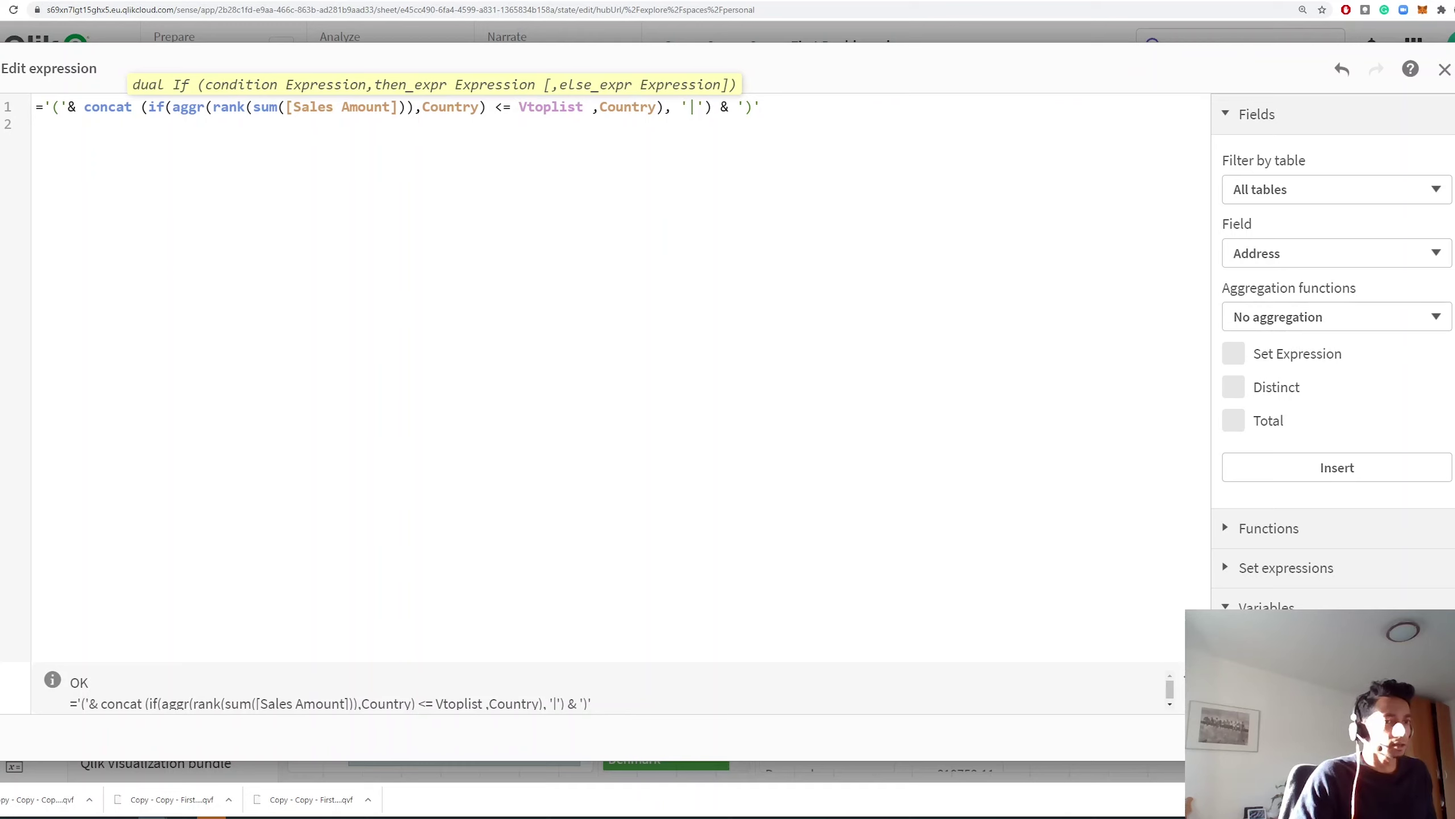
key("Escape")
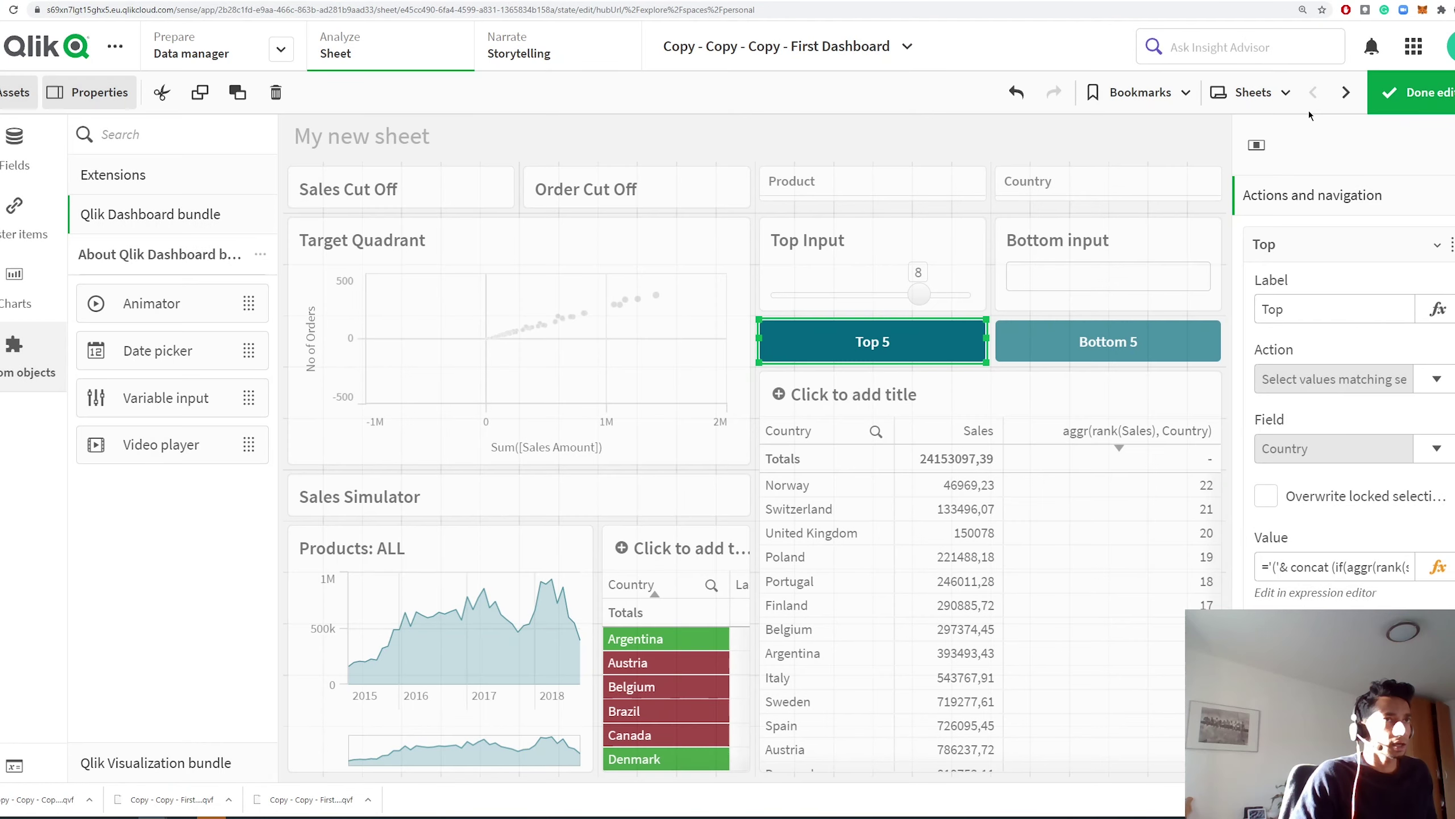
Leave edit mode, set the Top Input slider to 7 and run the Top 5 button's country selection.
left_click(1410, 93)
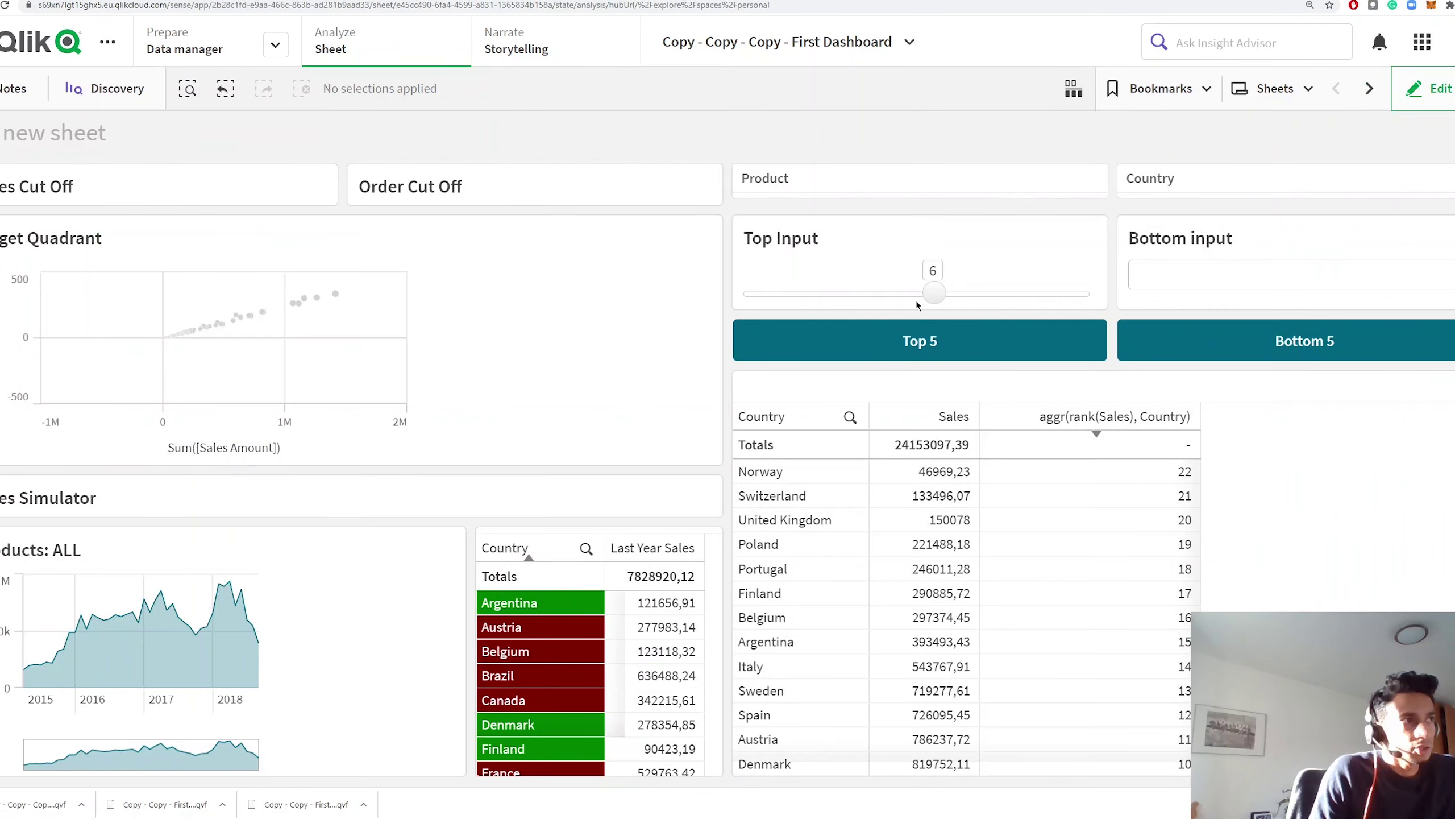
left_click(976, 297)
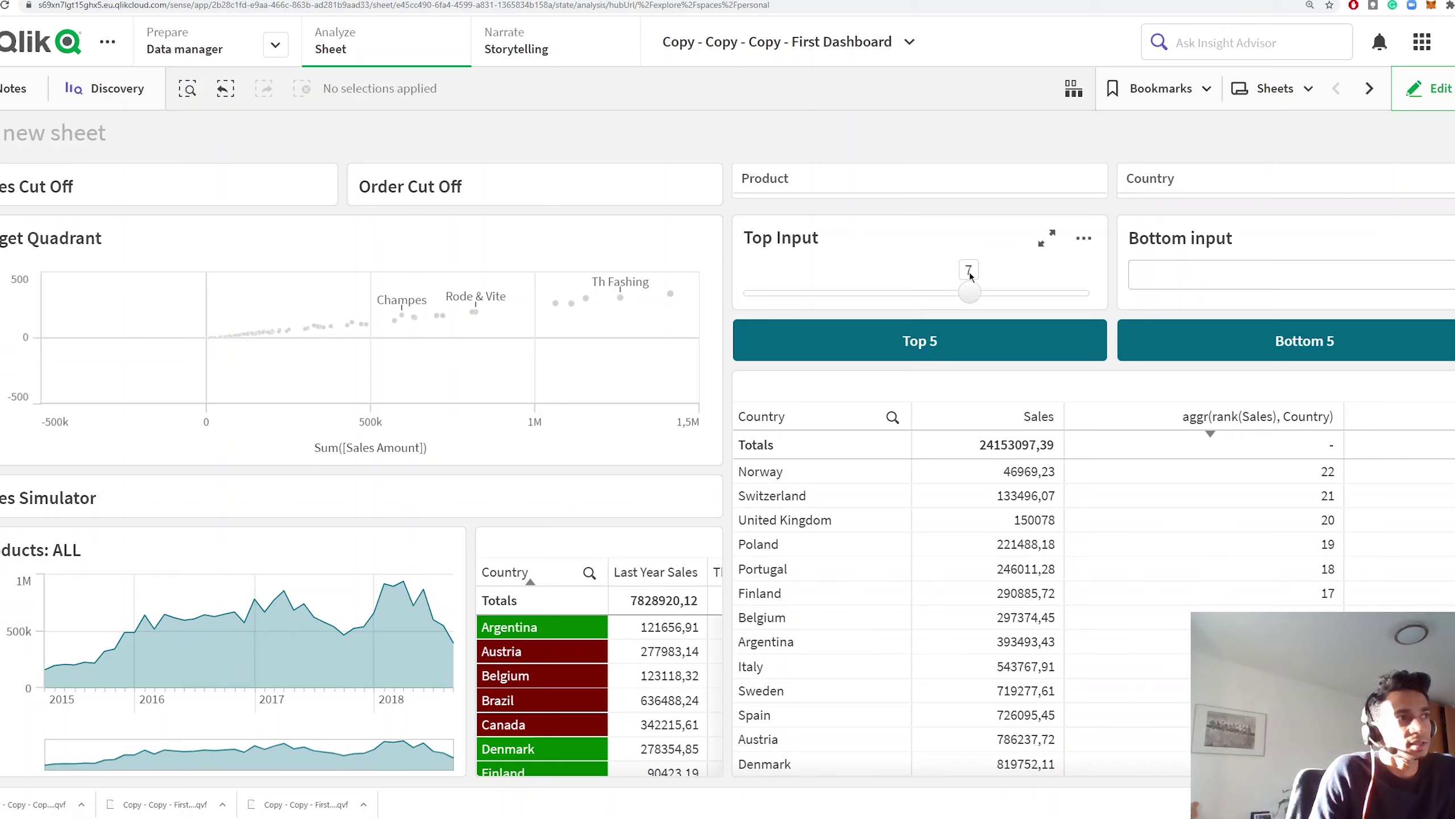
left_click(958, 343)
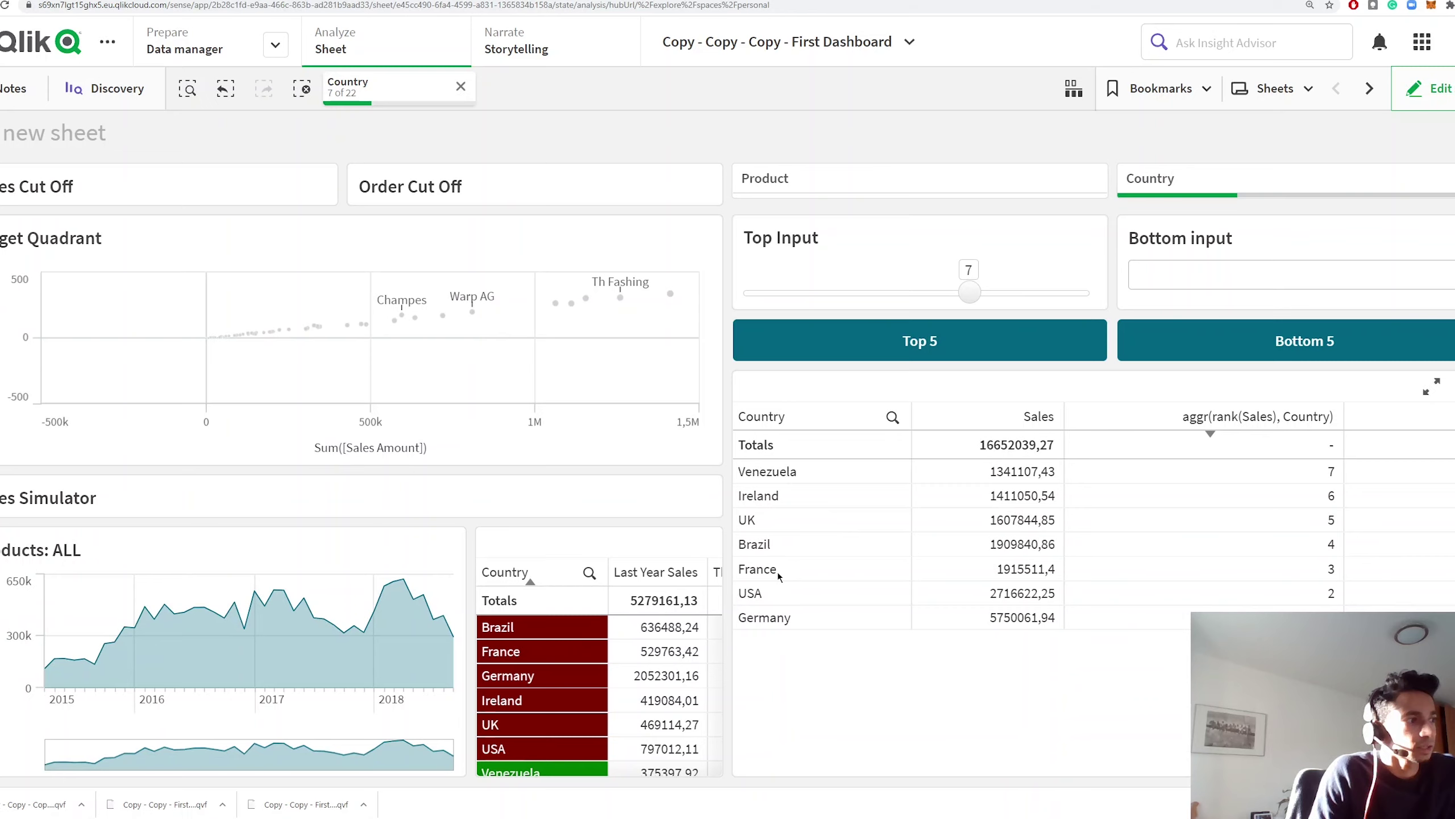
Make the Top 5 button's label dynamic with the expression ='Top '&Vtoplist.
left_click(1441, 91)
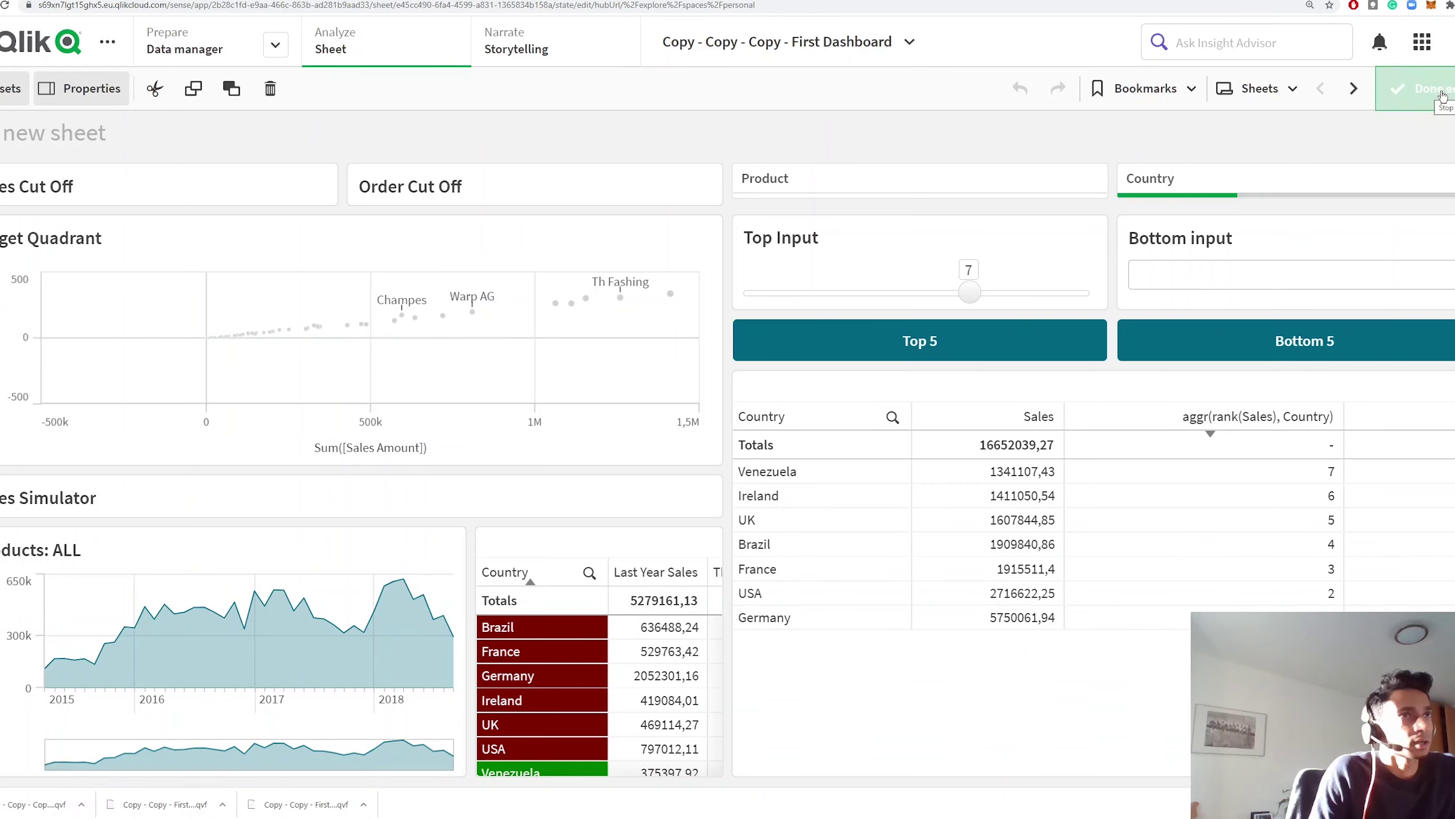
left_click(889, 352)
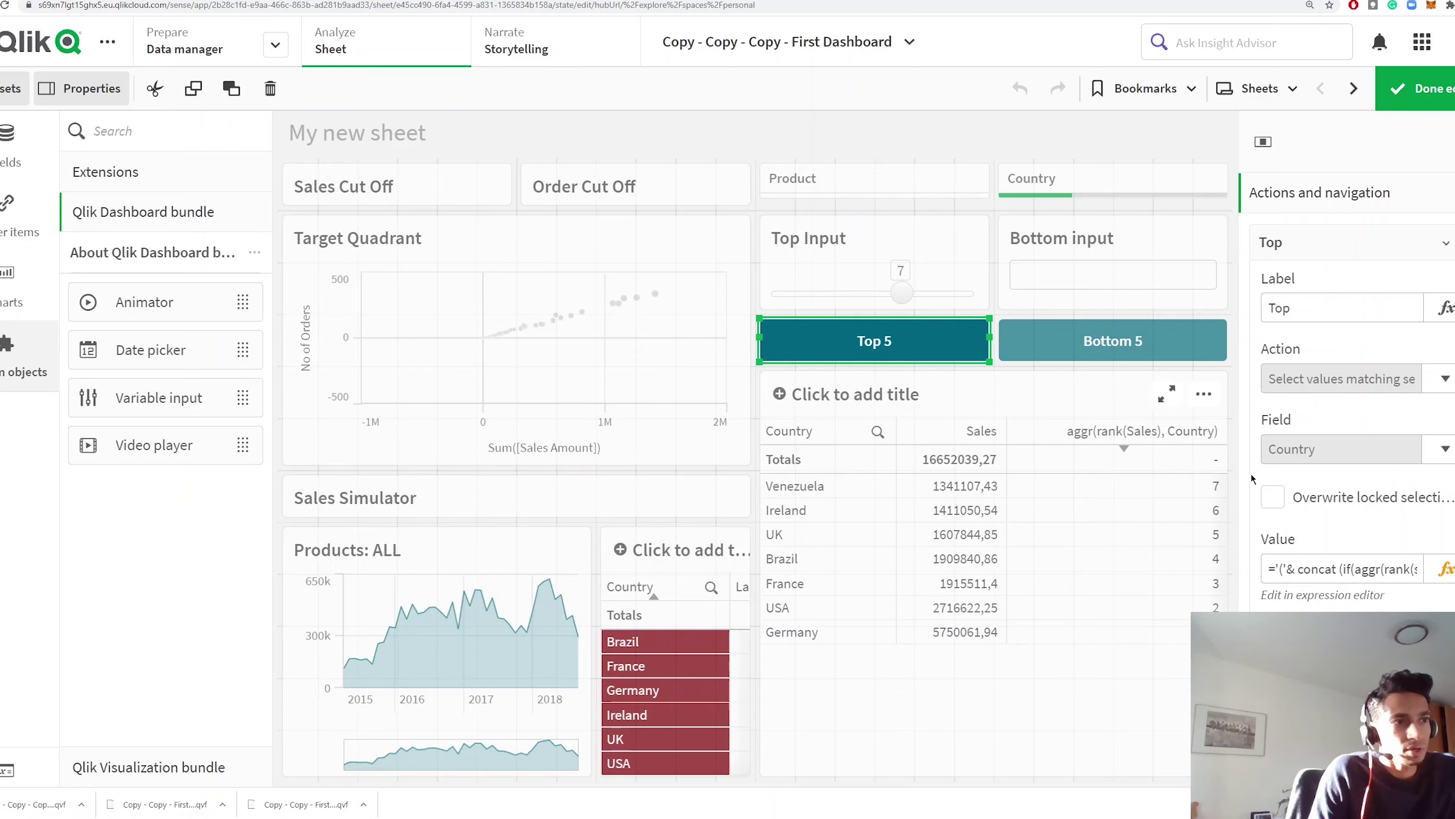
left_click(1411, 251)
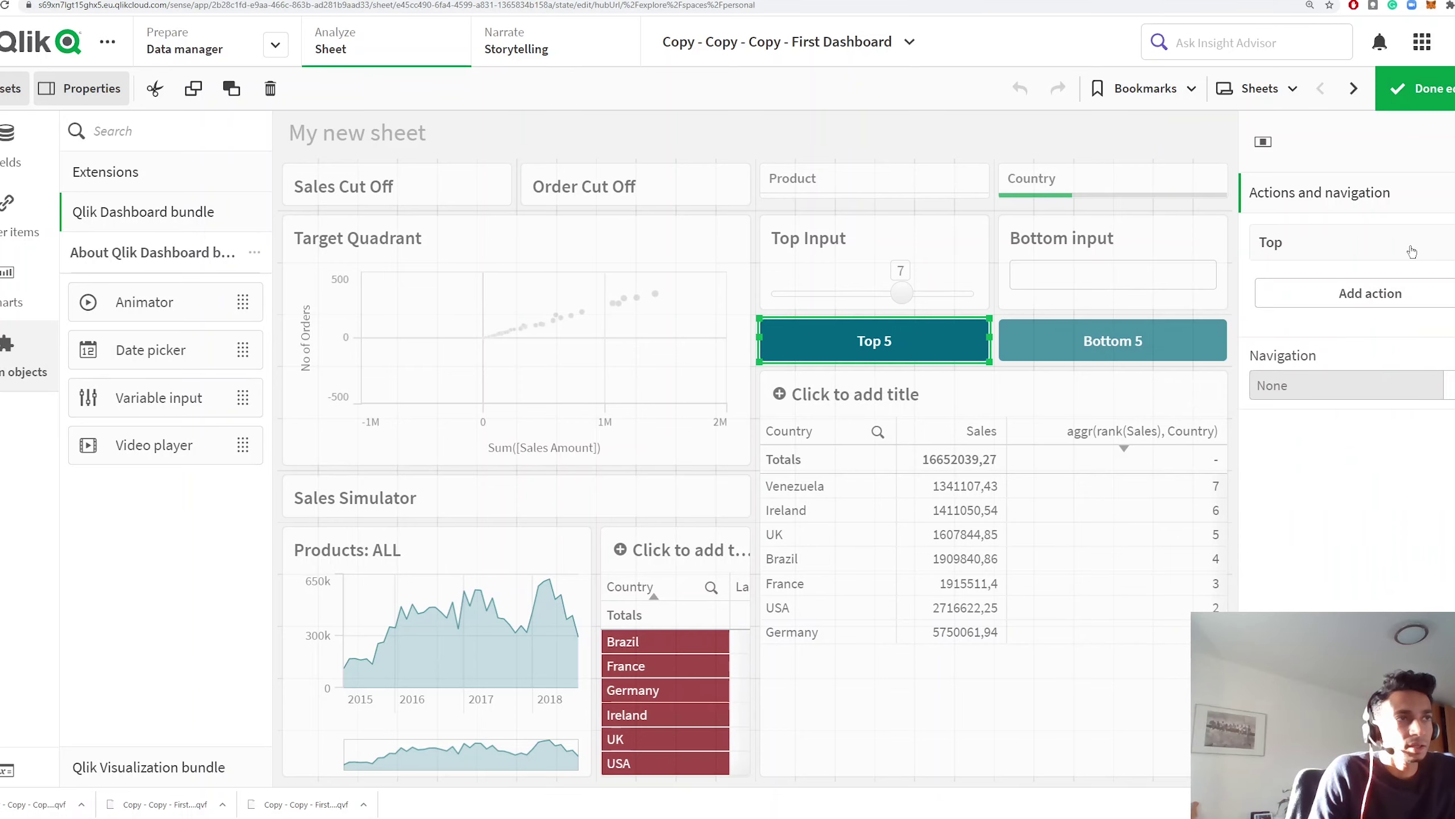
left_click(1318, 192)
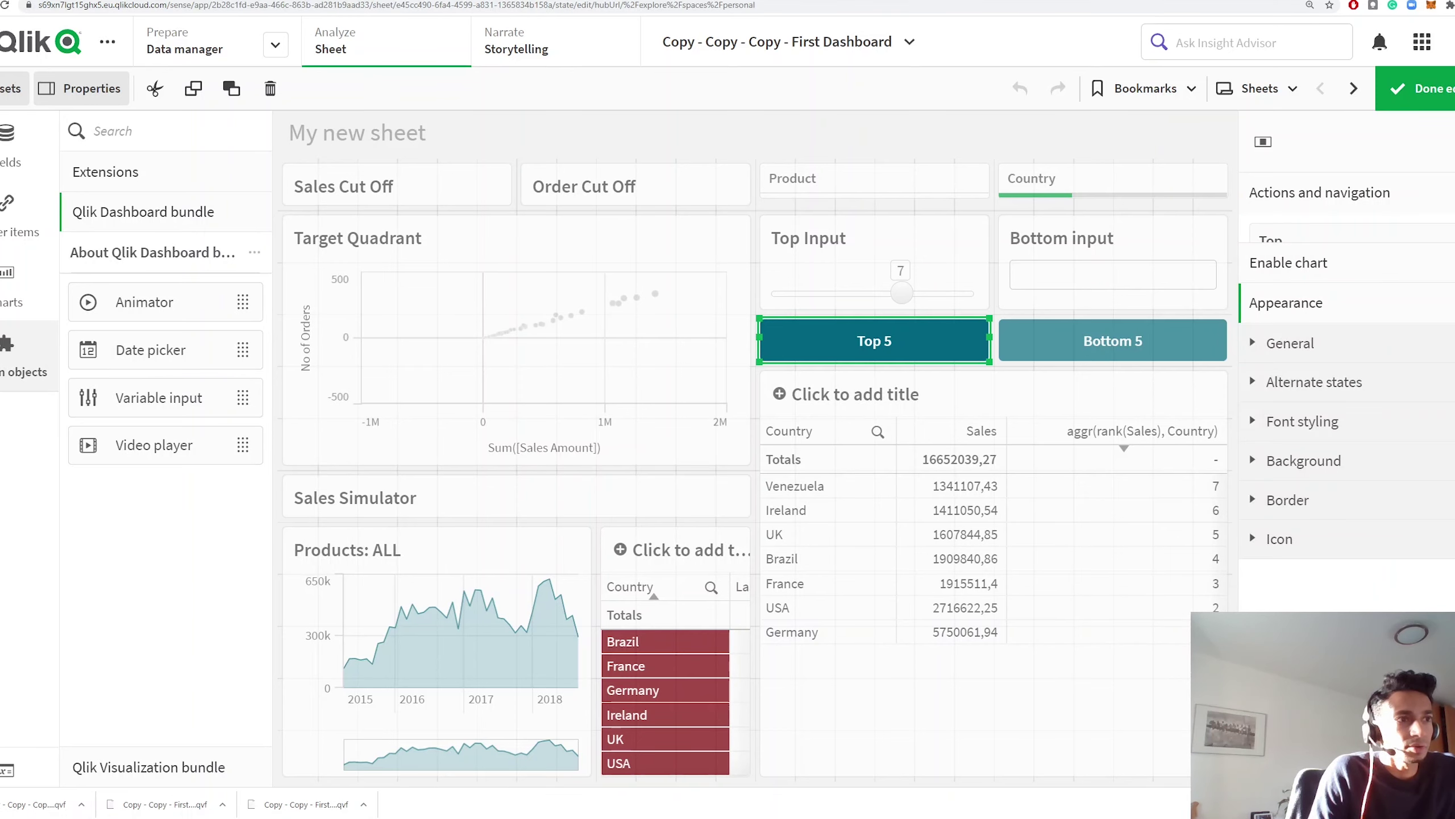
left_click(1291, 317)
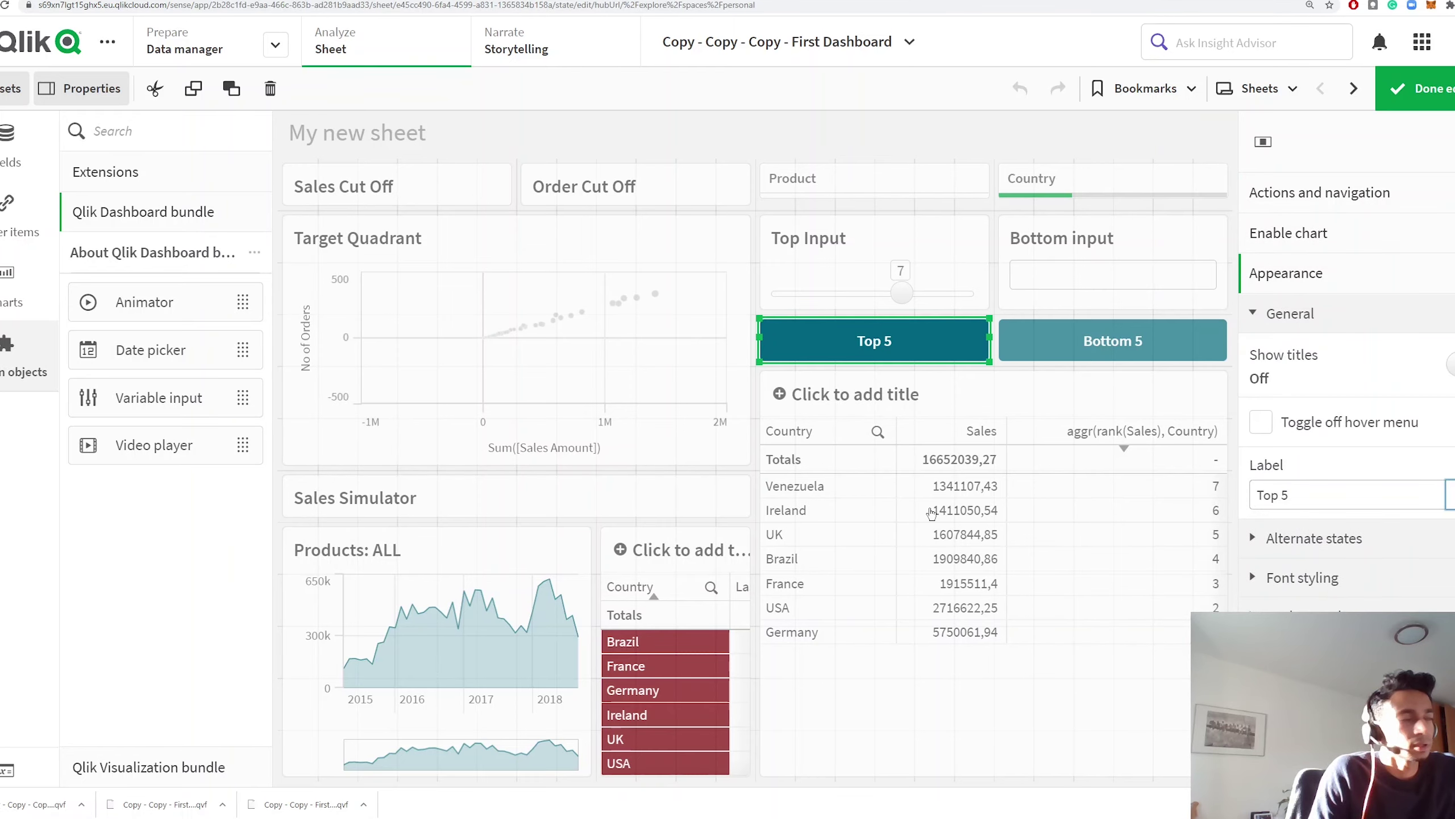
left_click(95, 105)
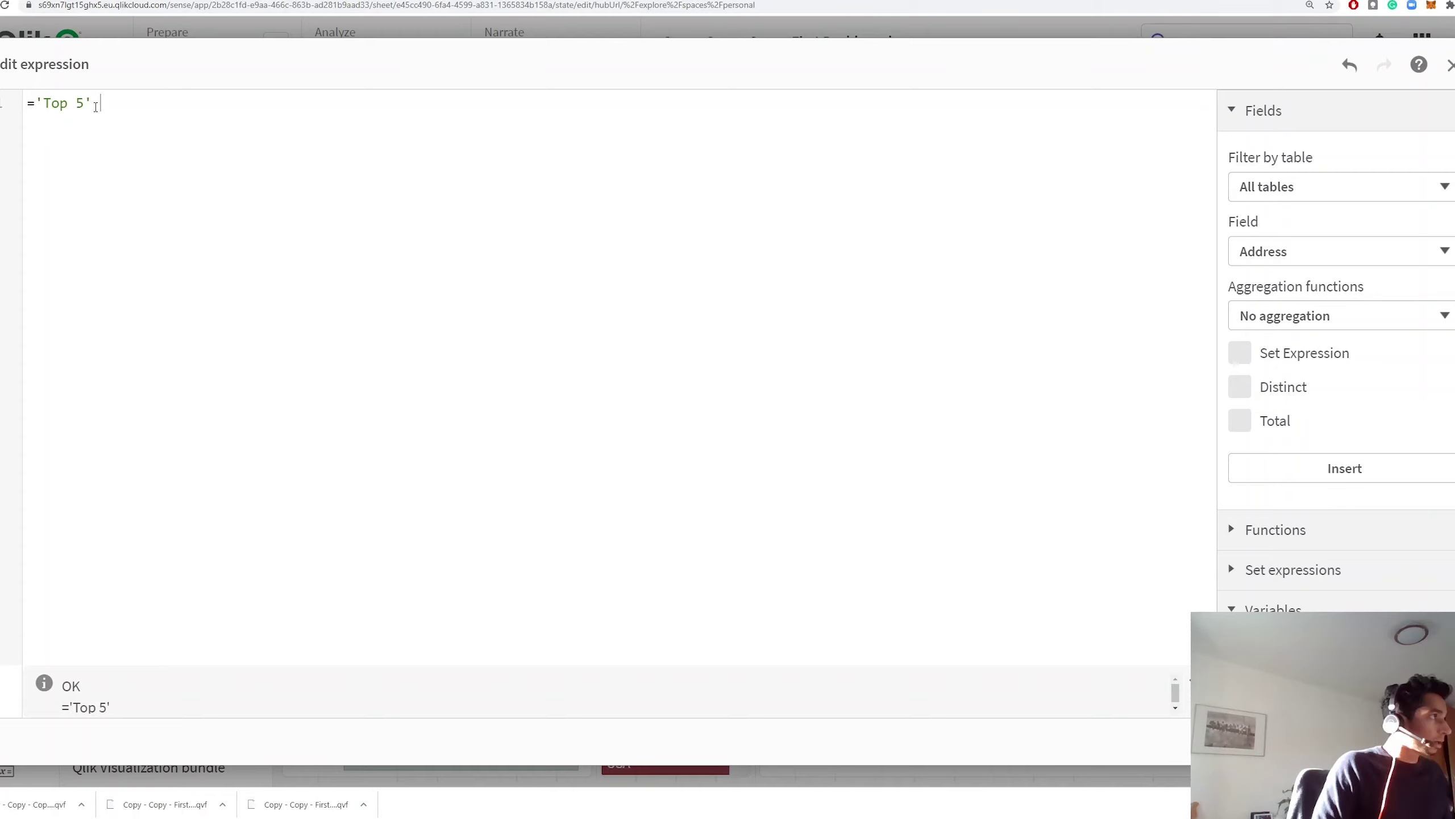
key("BackSpace")
key("BackSpace")
key("BackSpace")
type("'")
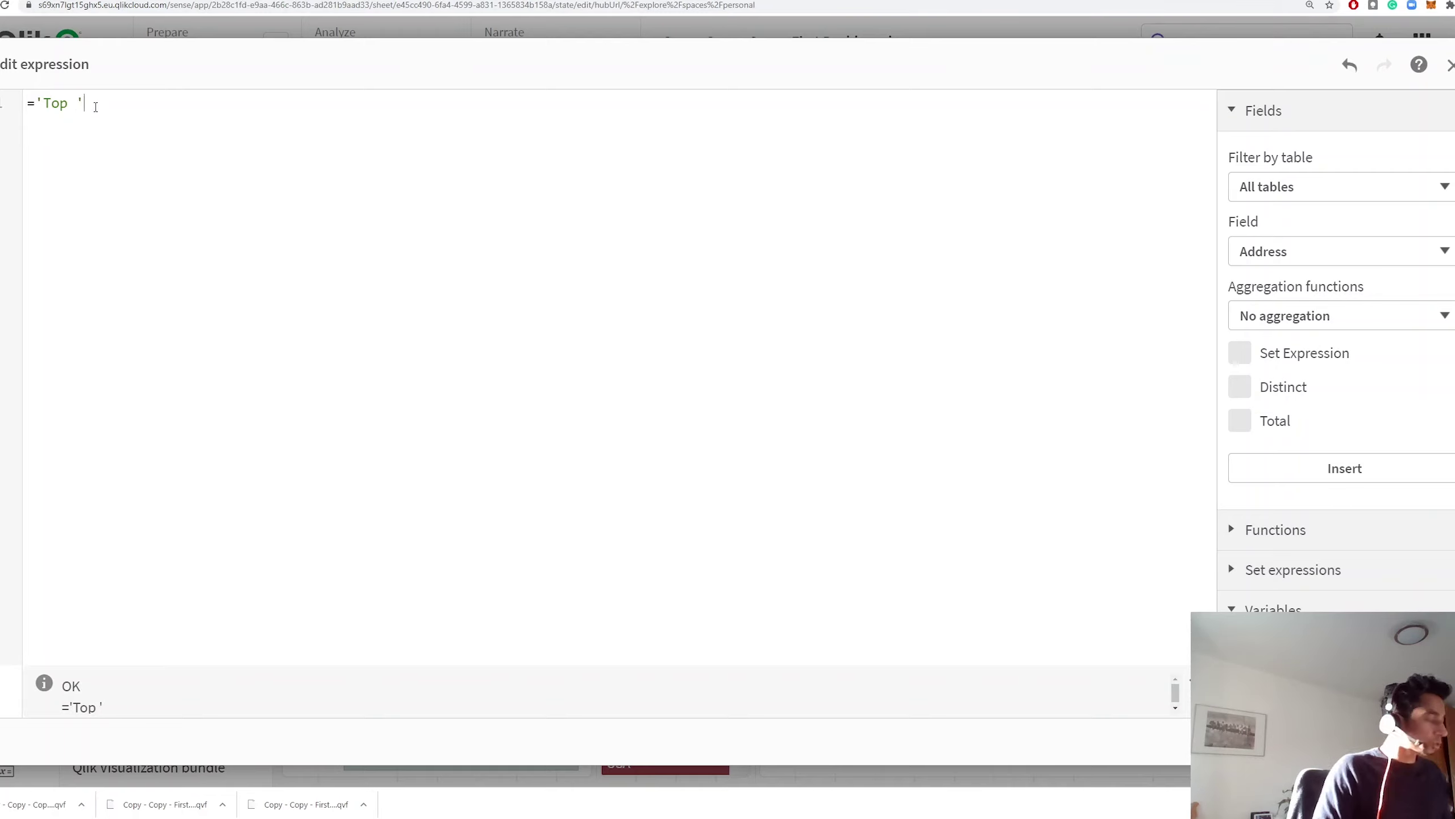
type("&")
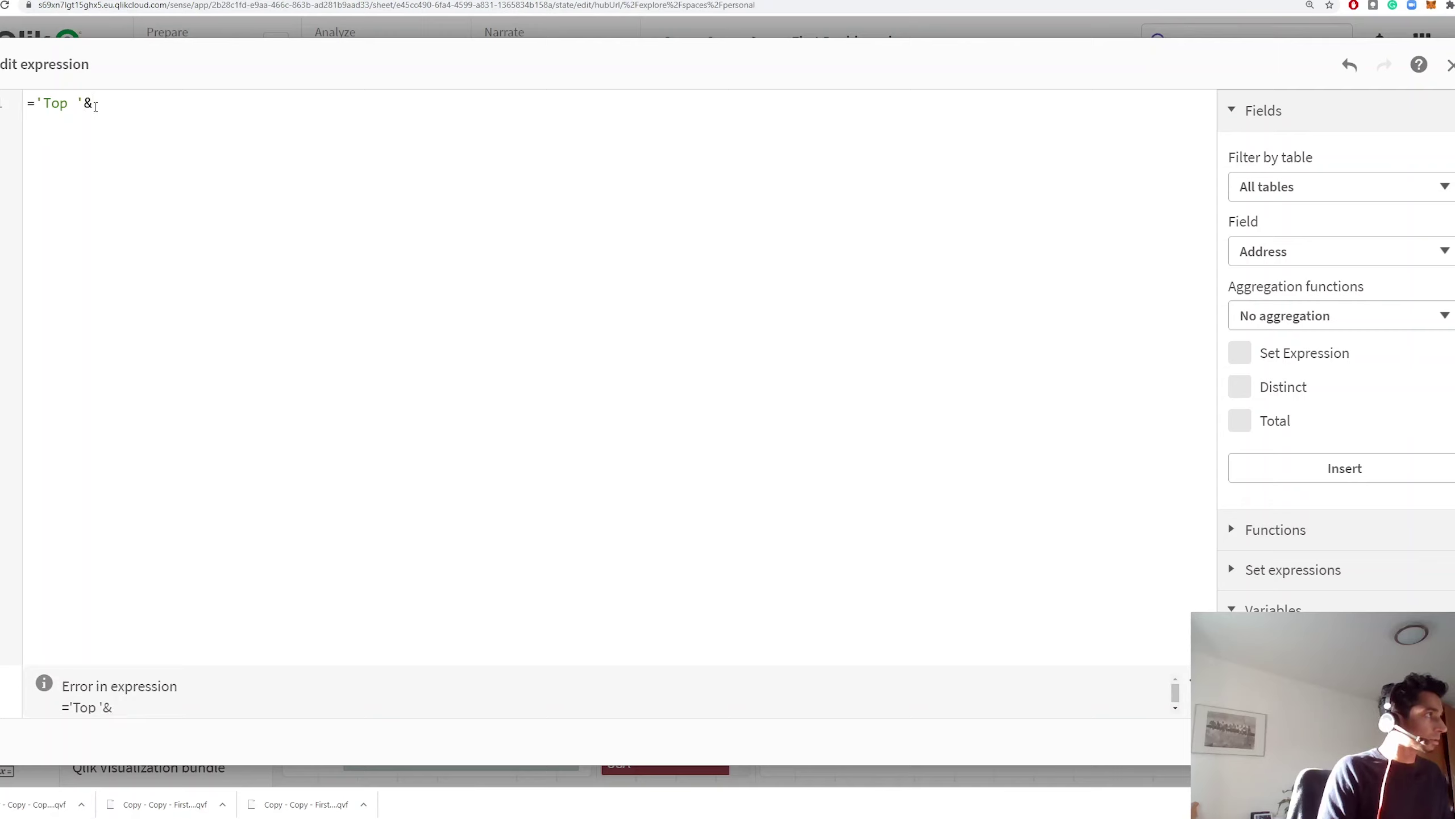
type("v")
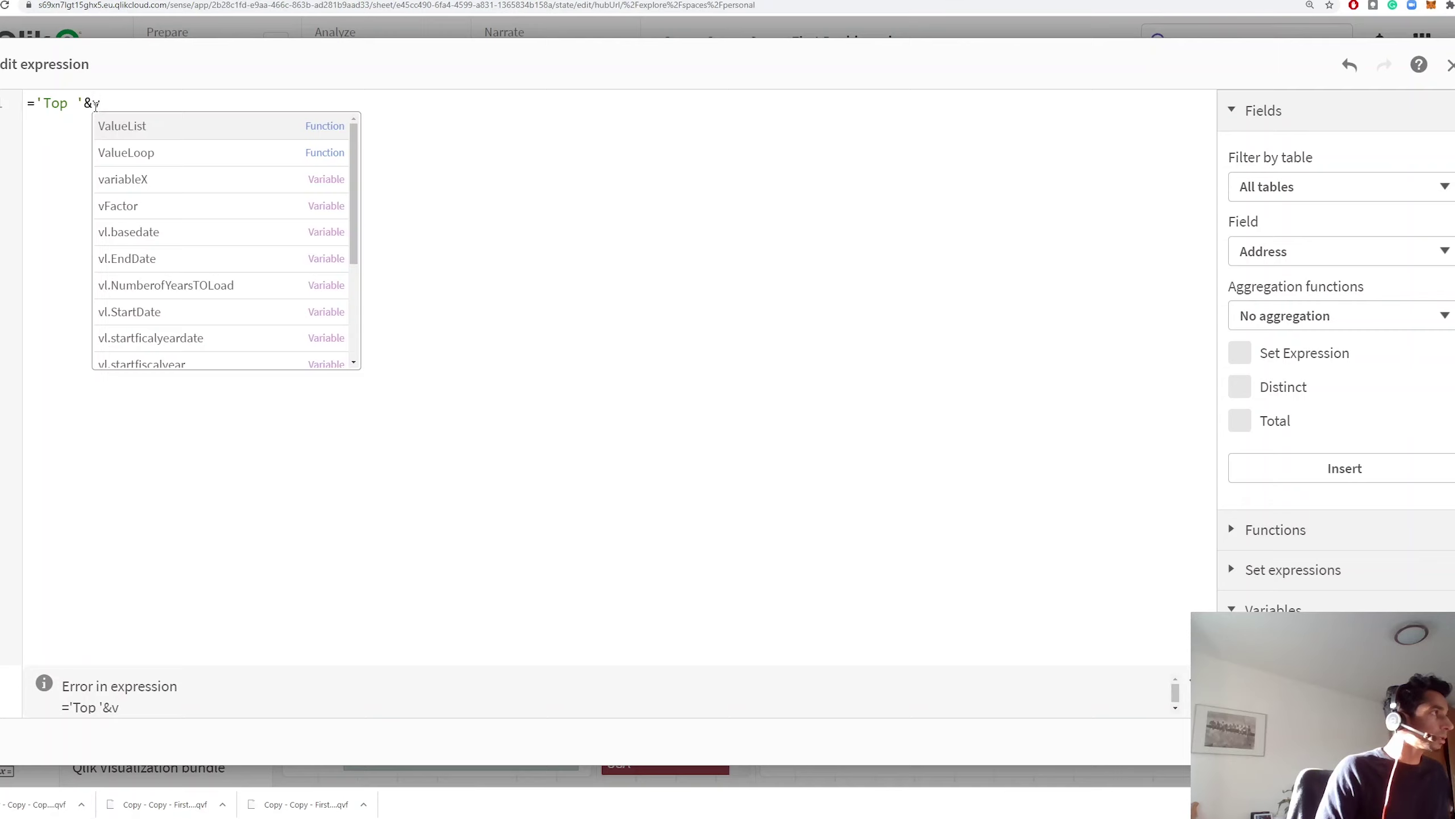
type("t")
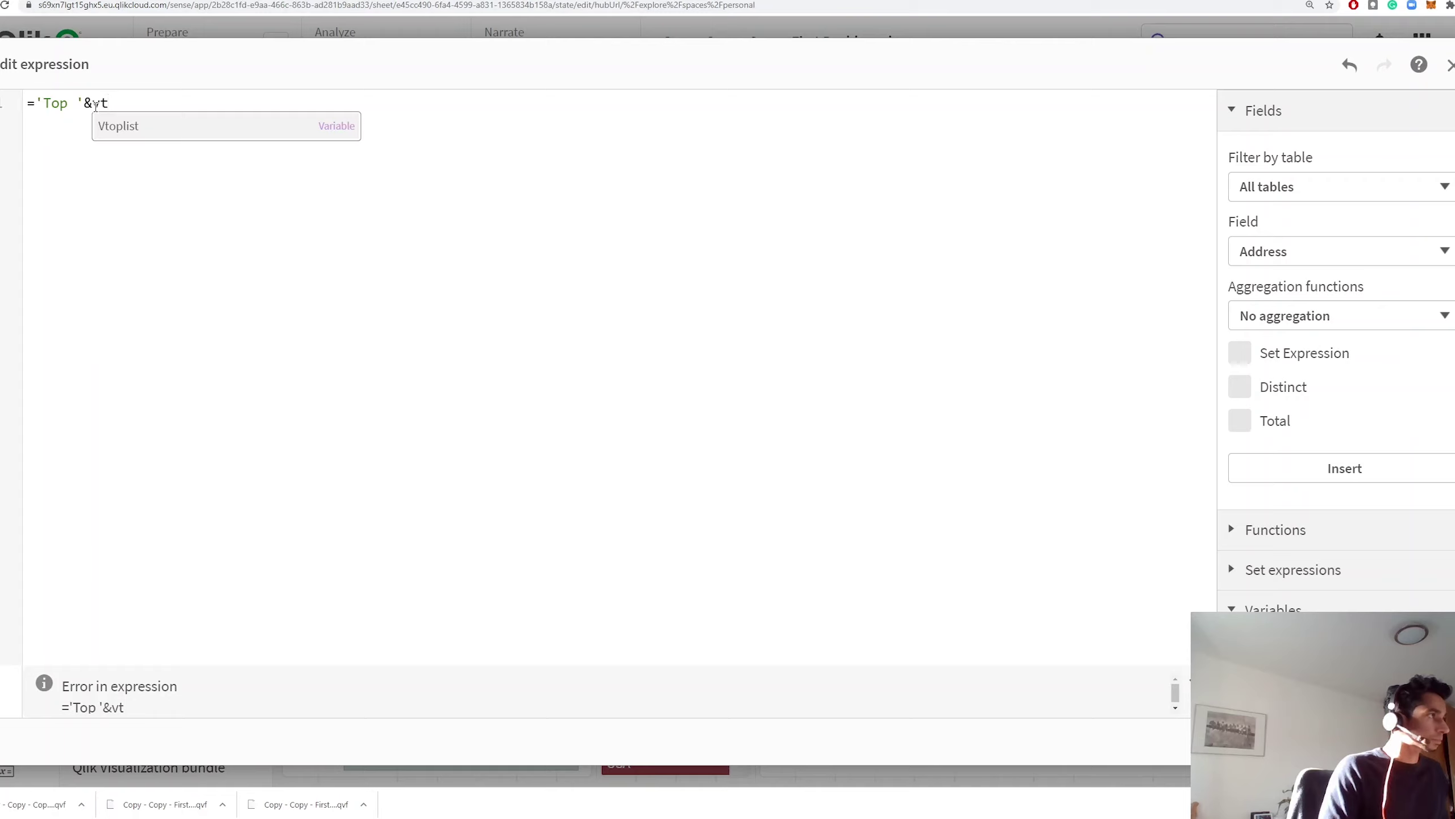
key("Return")
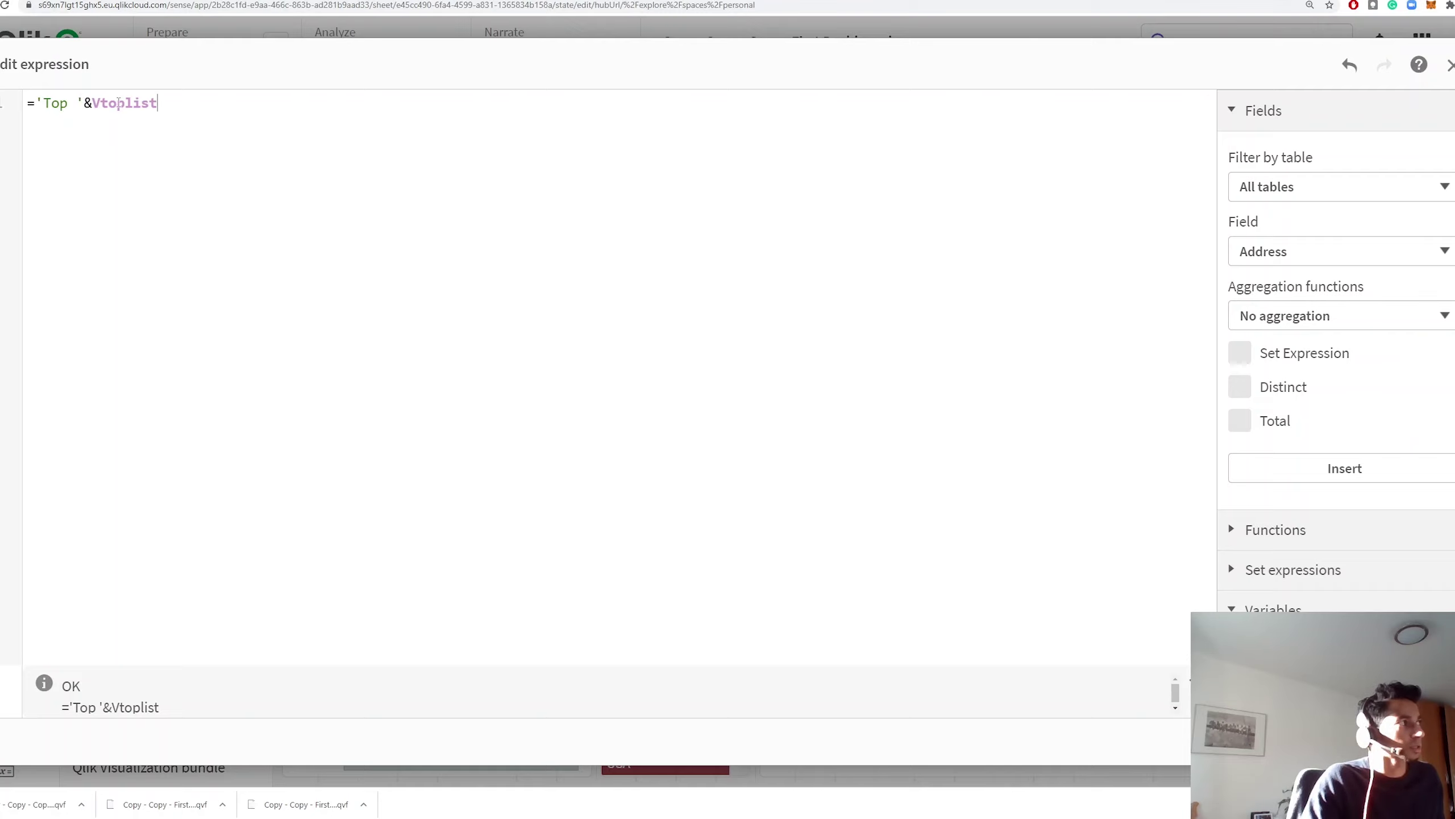
left_click(1450, 64)
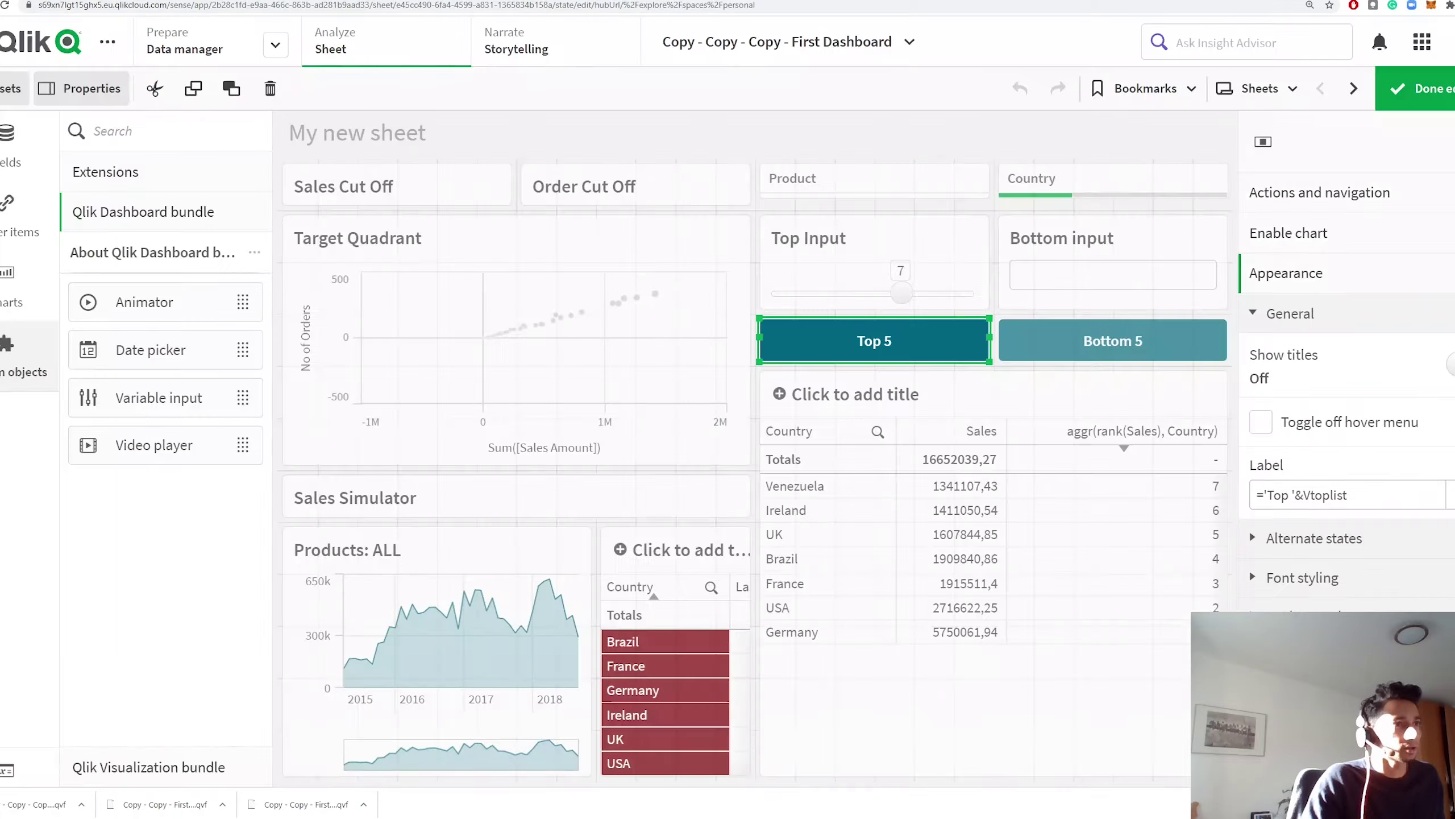
Leave edit mode, set the Top Input slider to 6 and run the top-N button's country selection.
left_click(1450, 92)
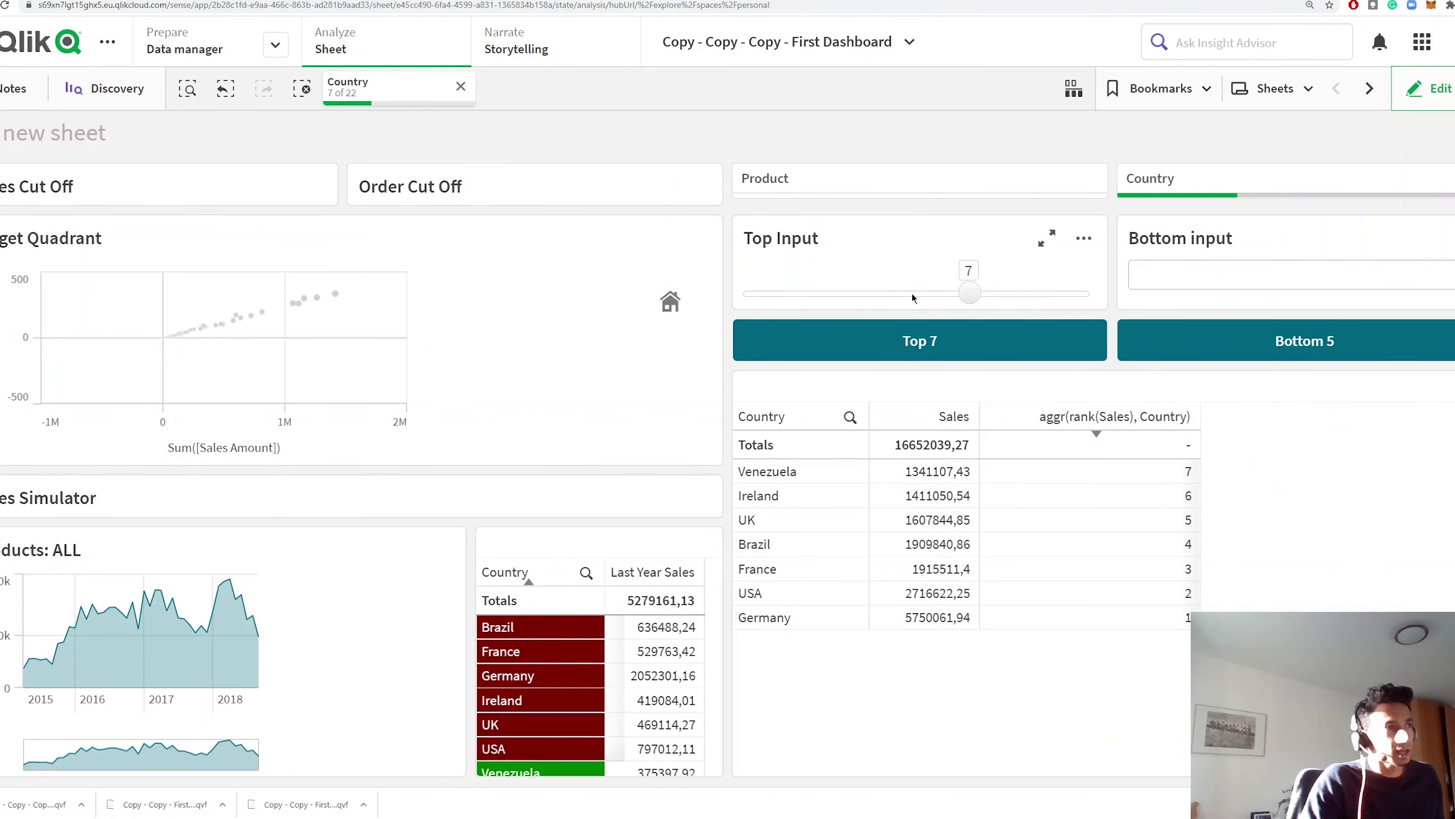
left_click_drag(928, 299, 929, 297)
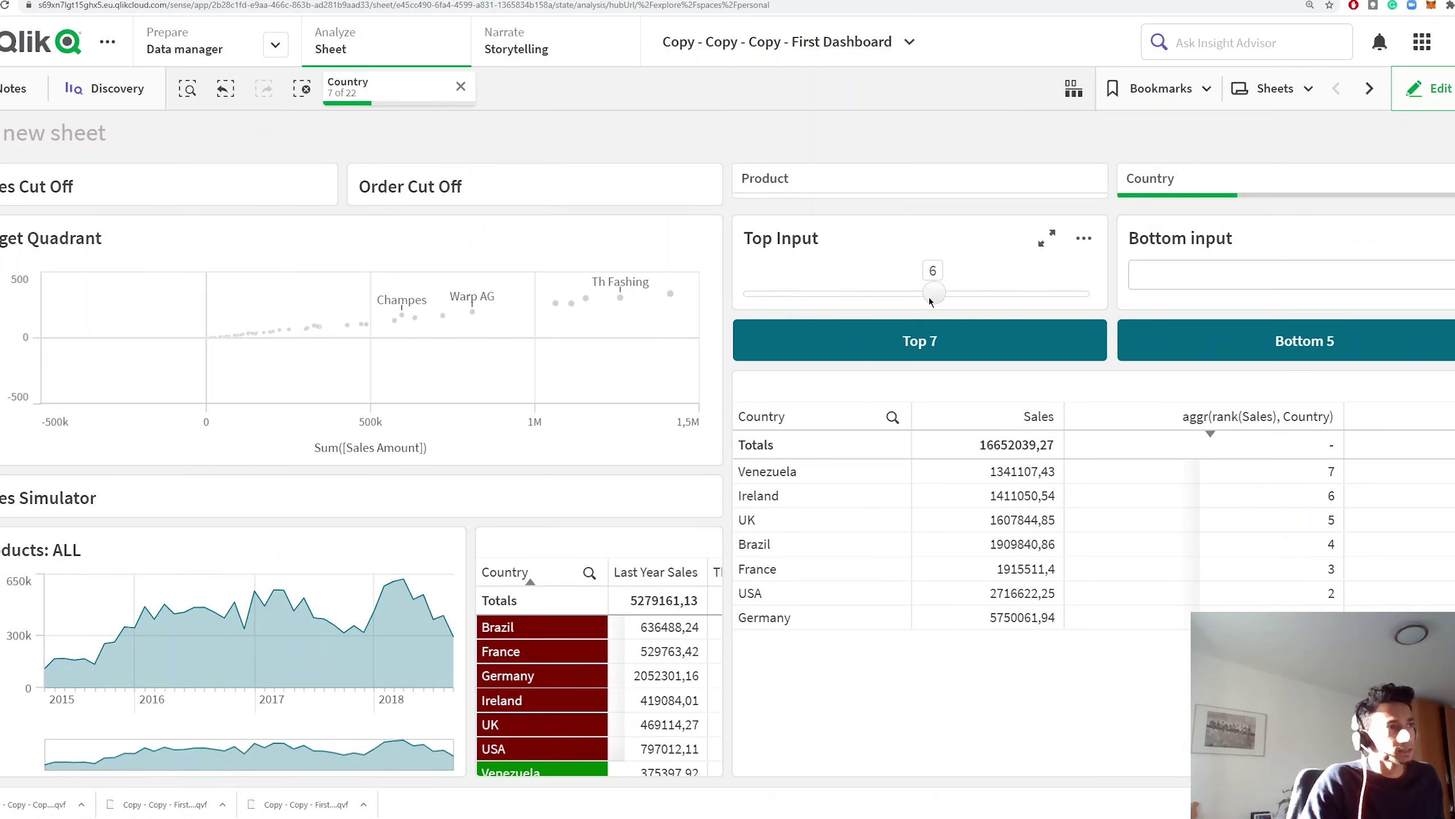
left_click(920, 348)
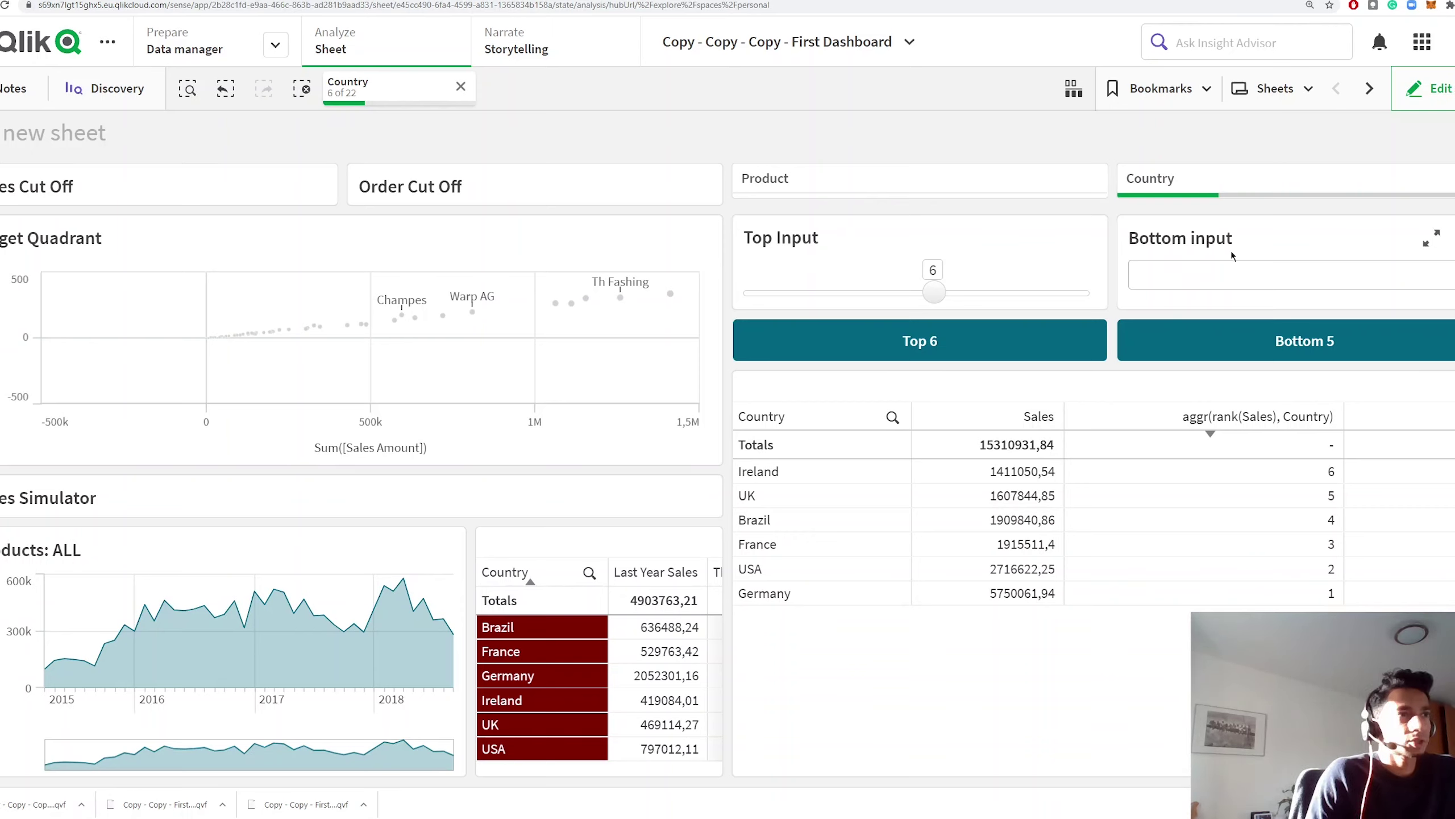
Resume editing the sheet and create a new variable named Vbottomlist with an empty definition.
left_click(1431, 87)
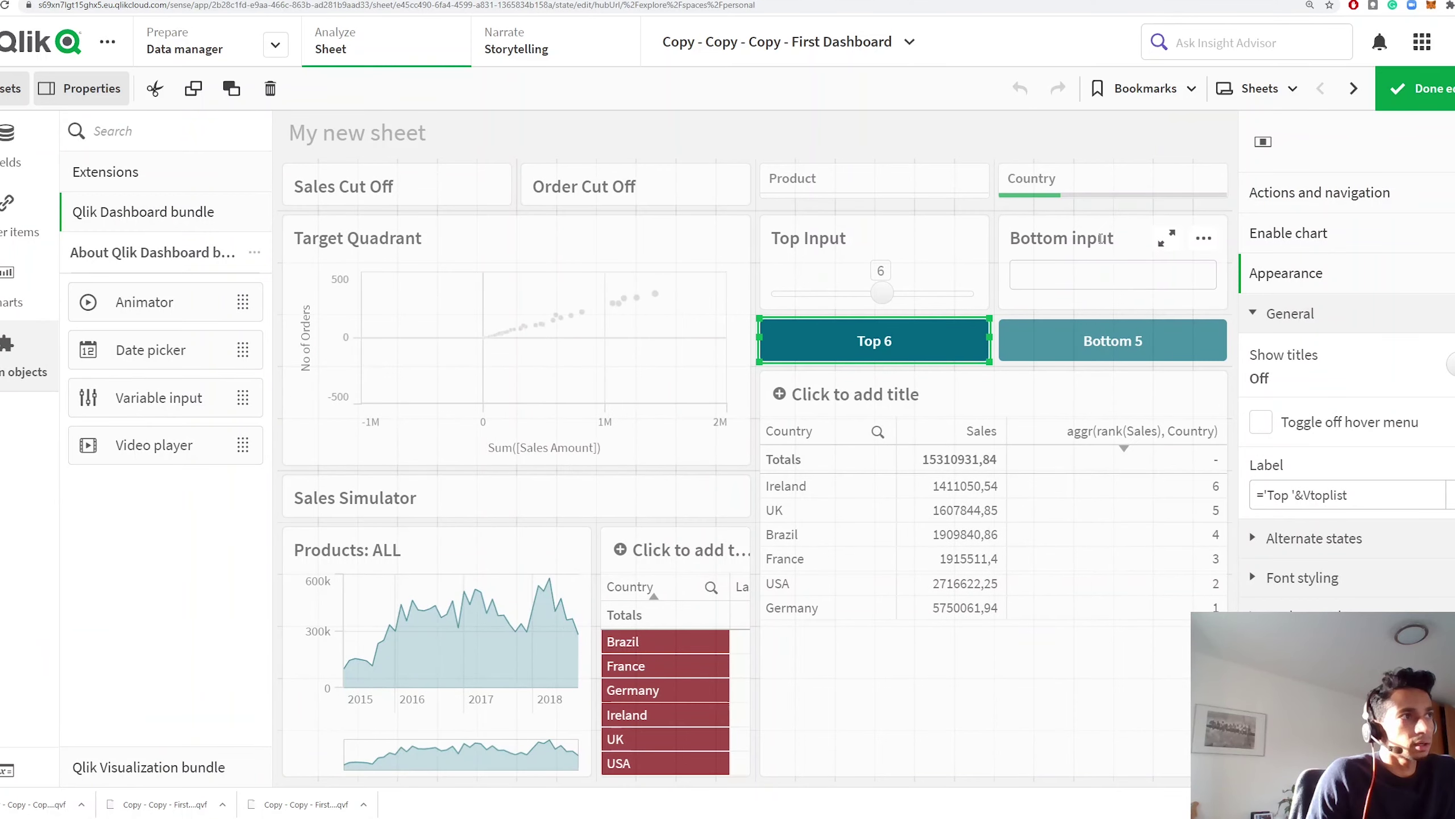
left_click(7, 772)
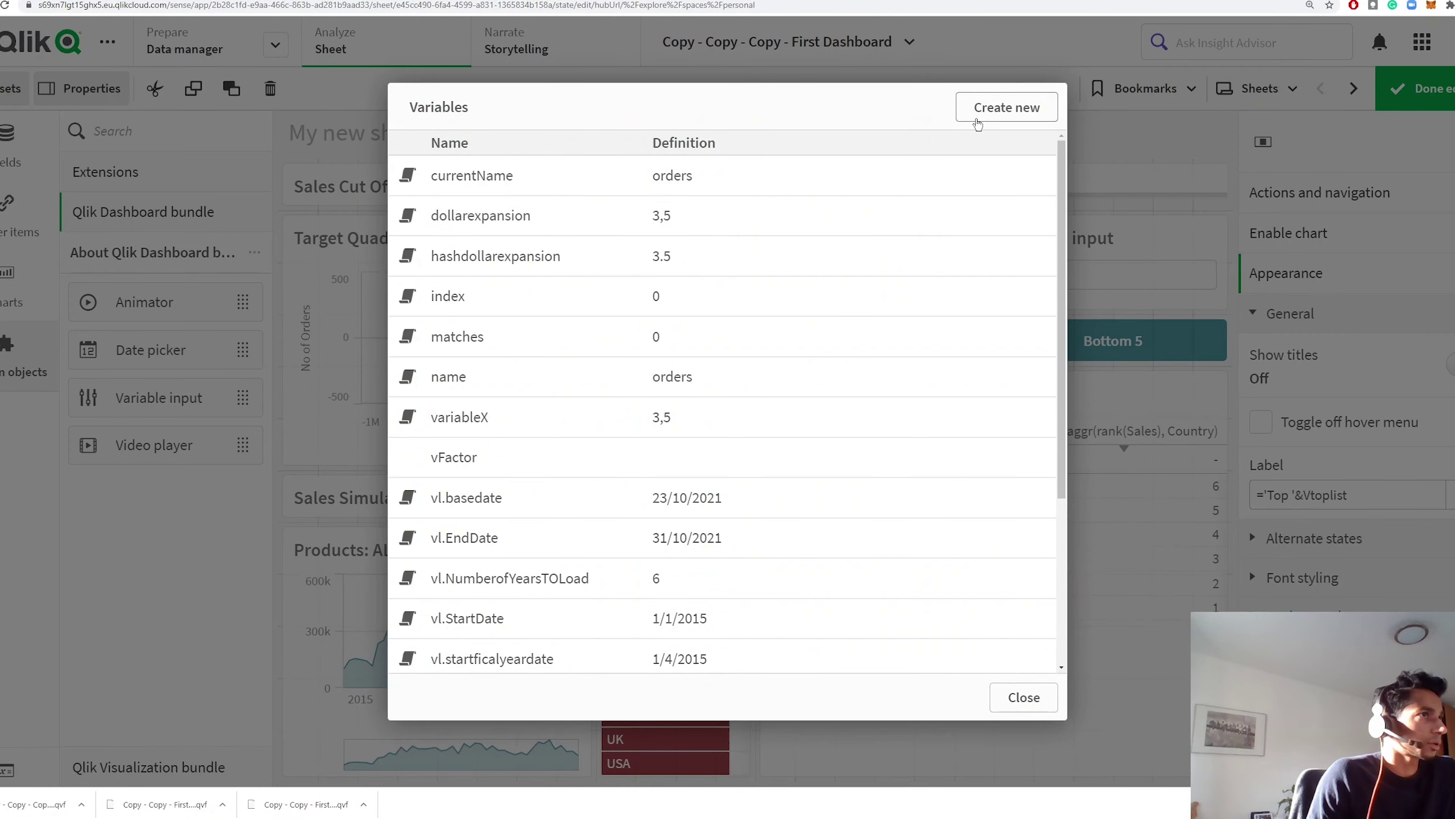
left_click(977, 115)
type("Vb")
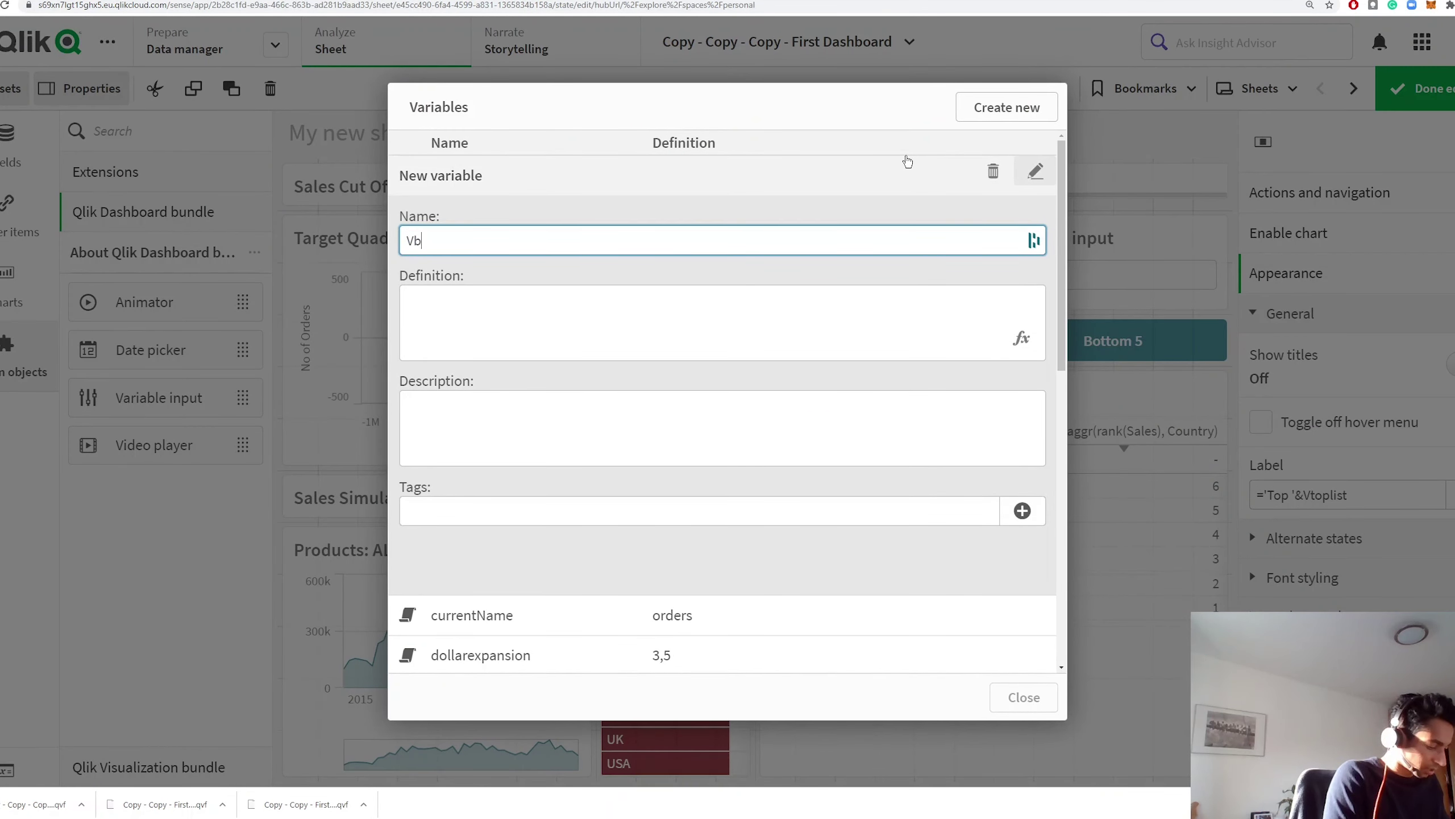
type("ottomlist")
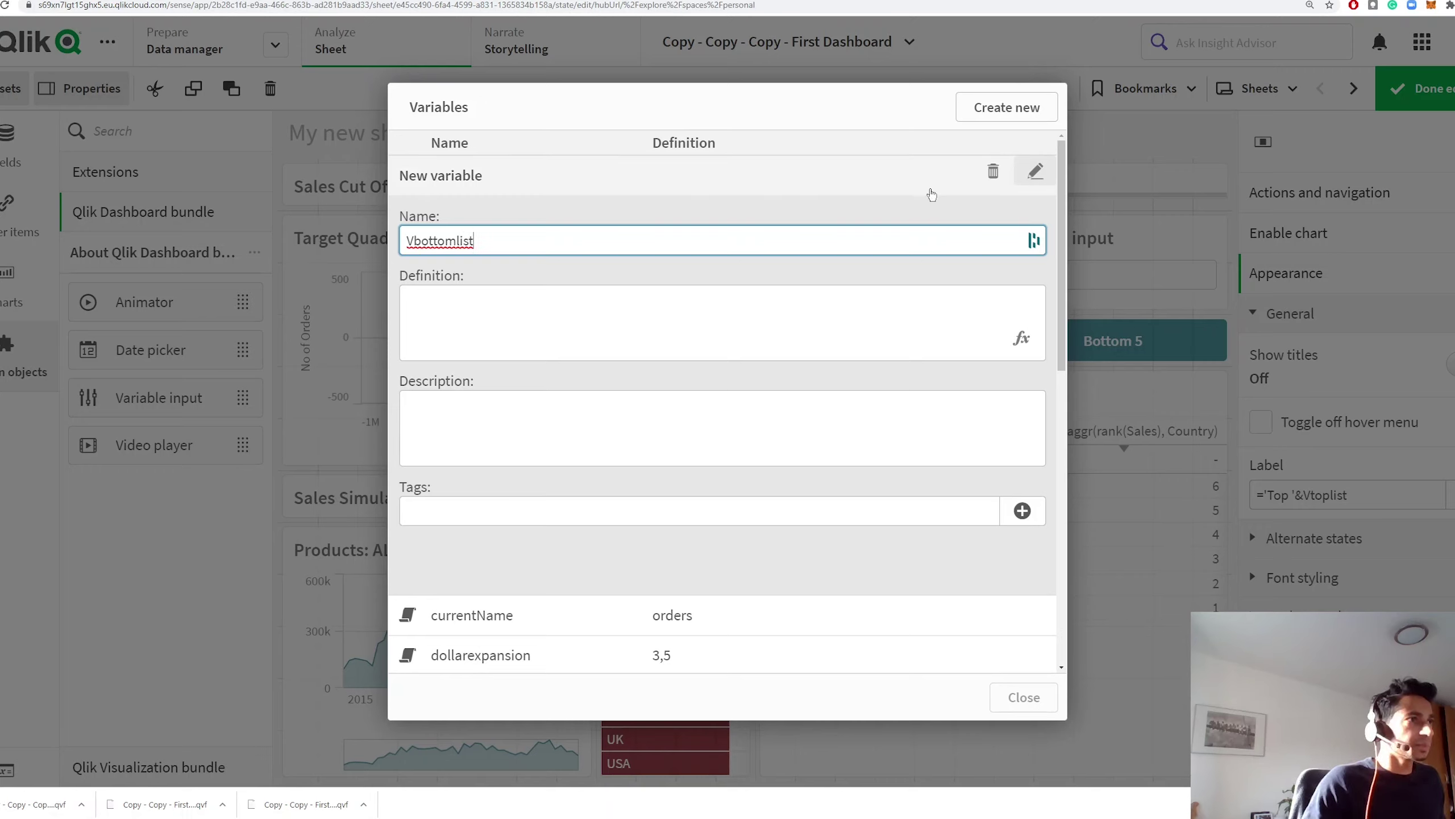
left_click(567, 344)
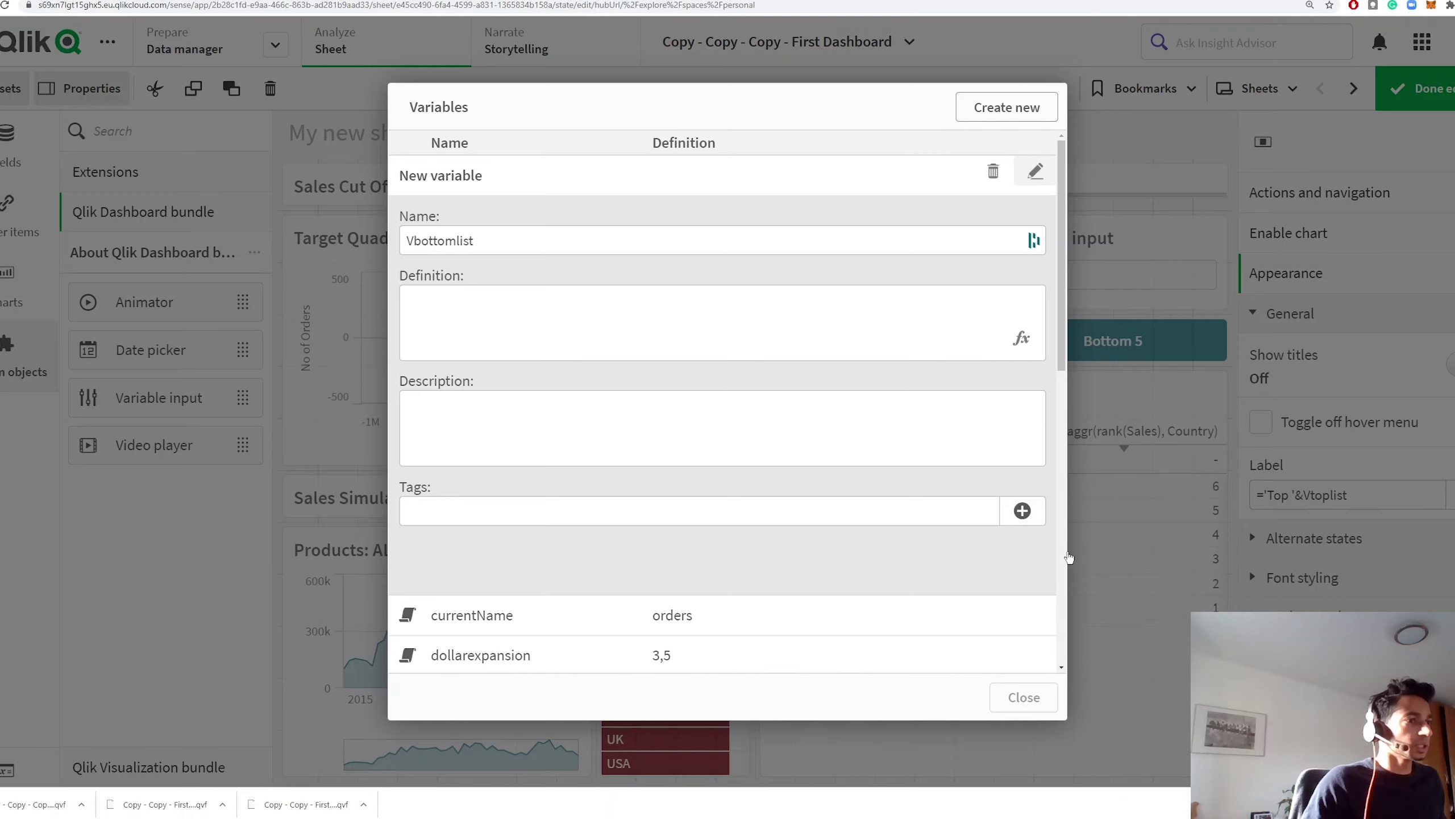
left_click(944, 602)
left_click(1024, 697)
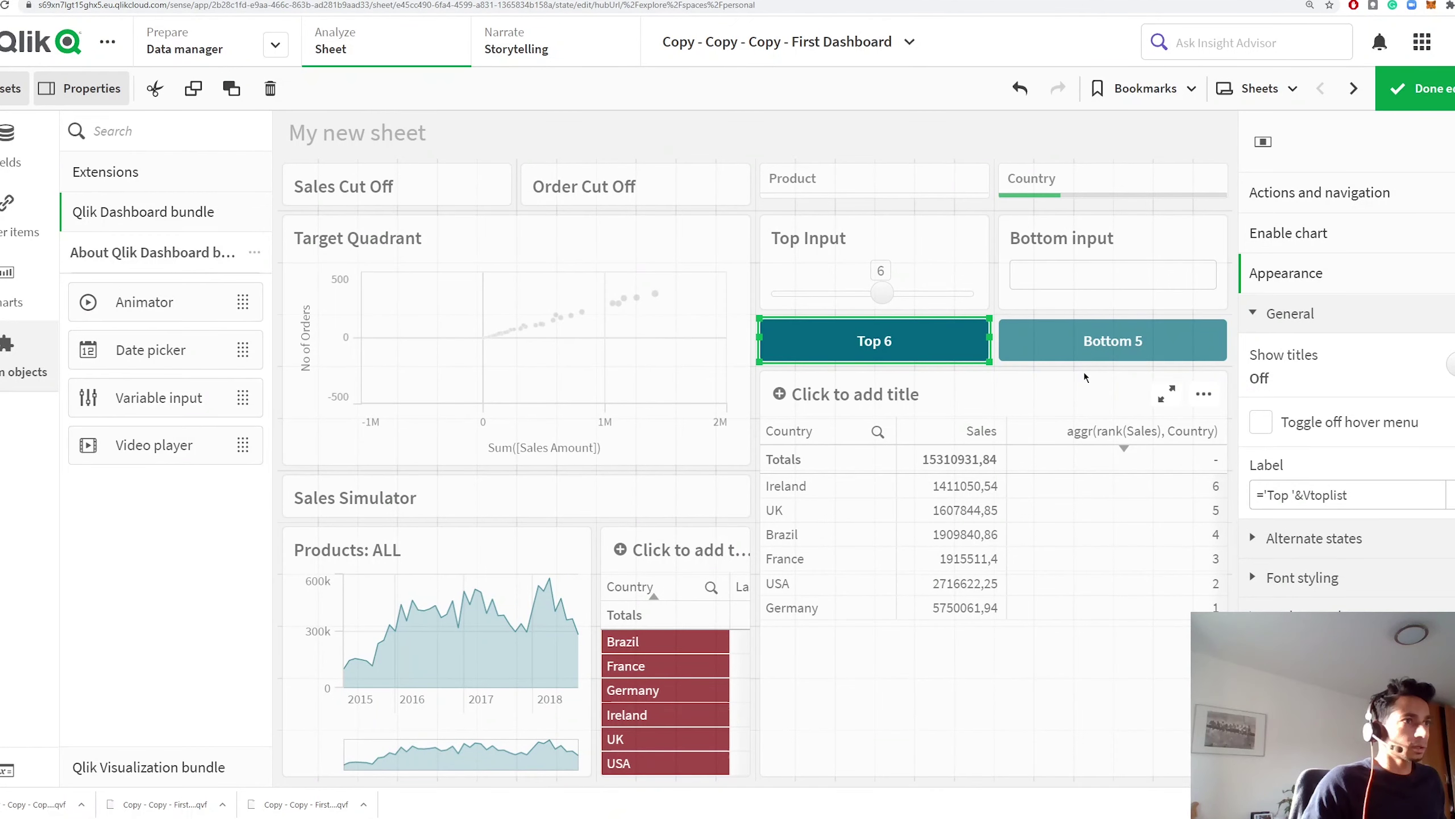
Link the Bottom input object to the Vbottomlist variable and show it as a slider.
left_click(1124, 237)
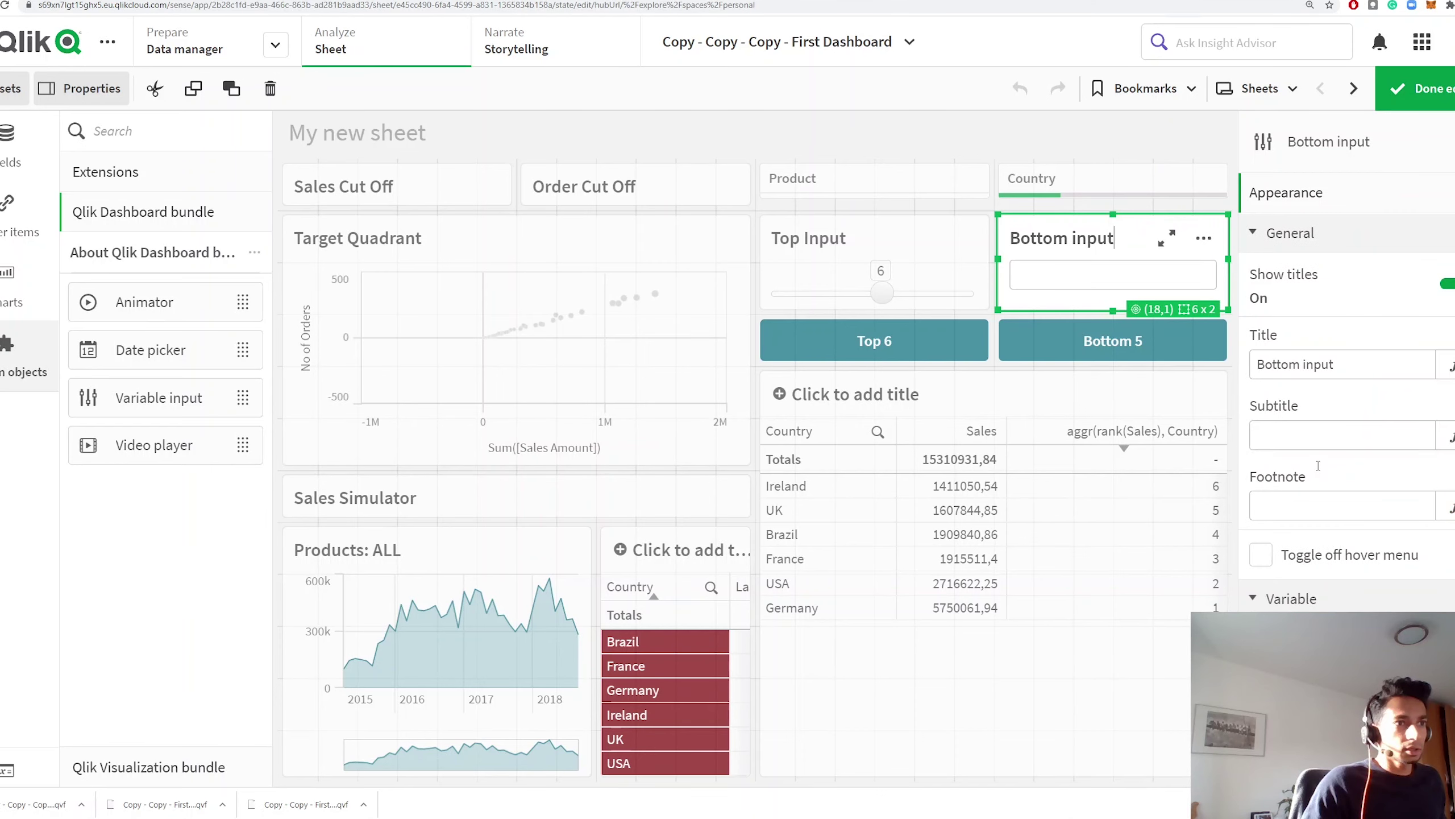
left_click(1252, 241)
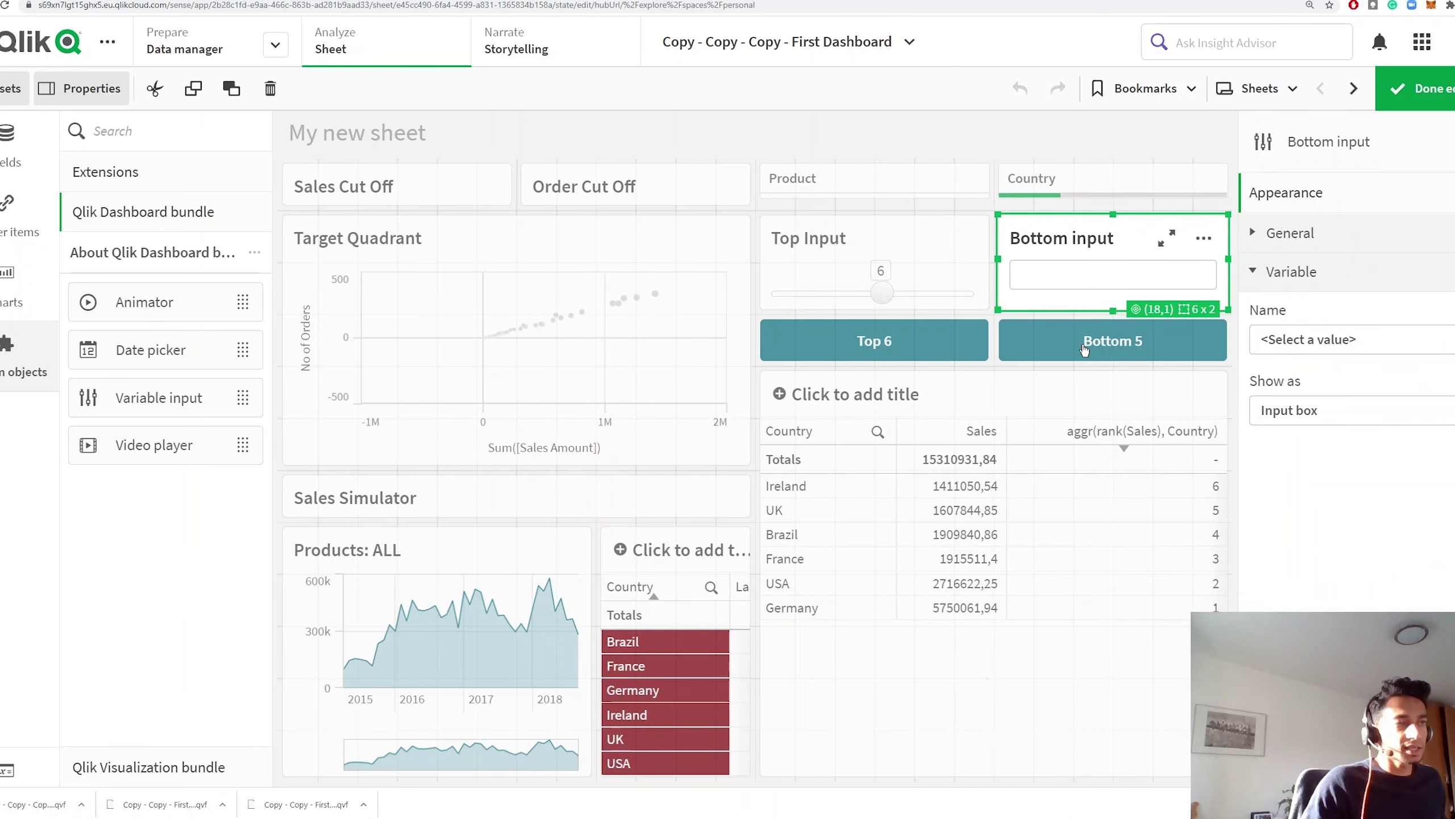
left_click(1333, 344)
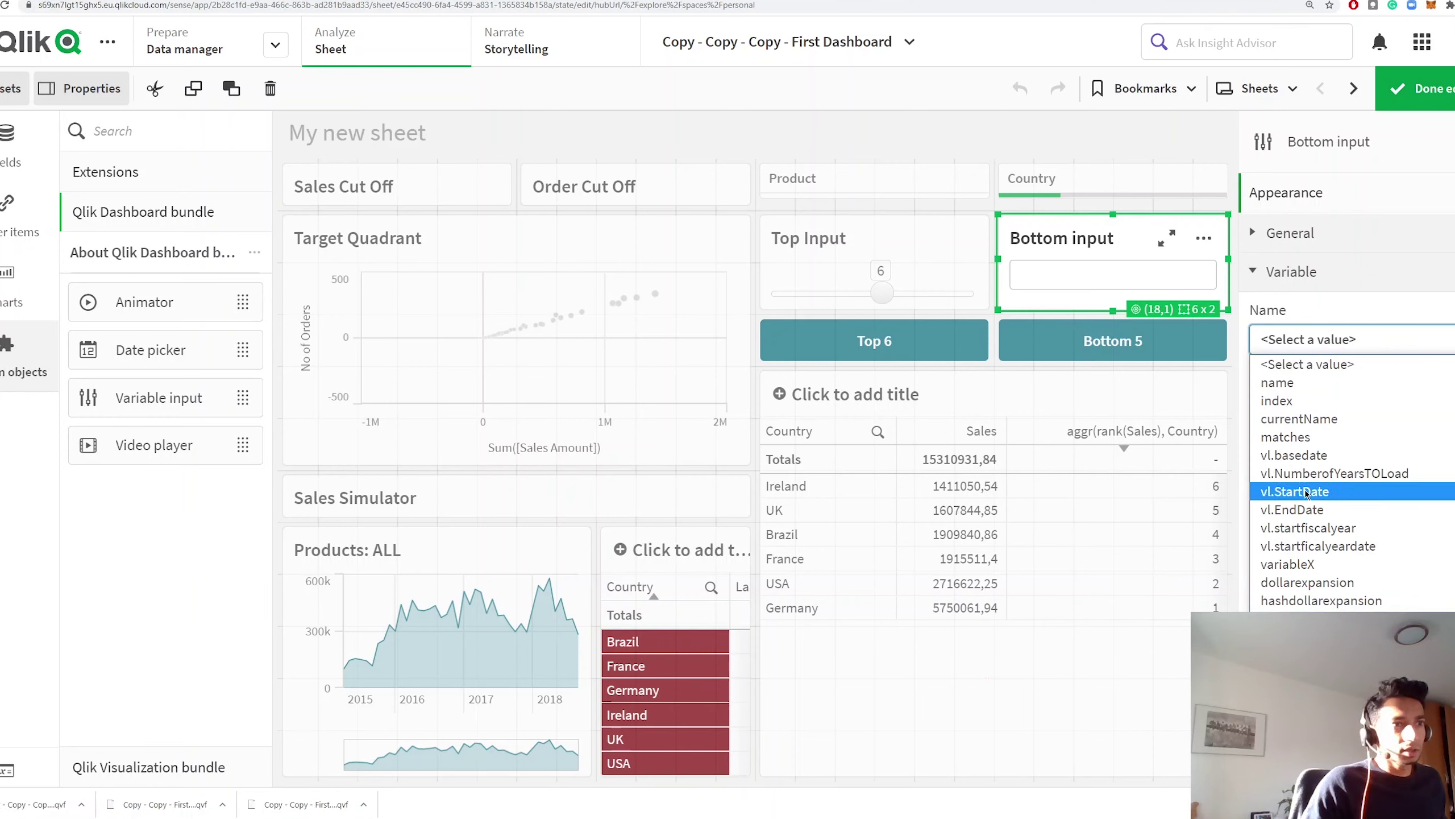
scroll(1318, 625, "down", 1)
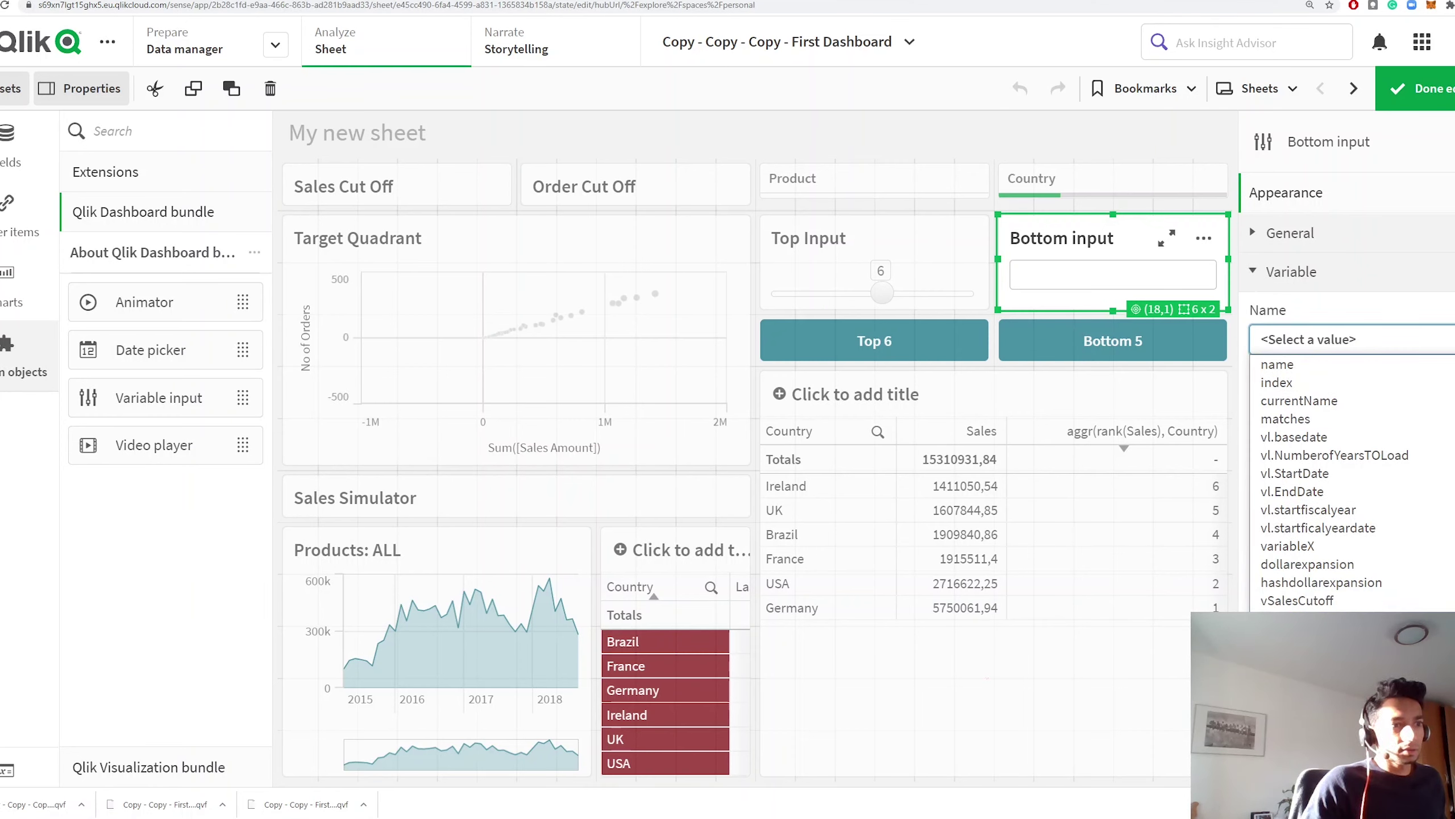
left_click(1318, 621)
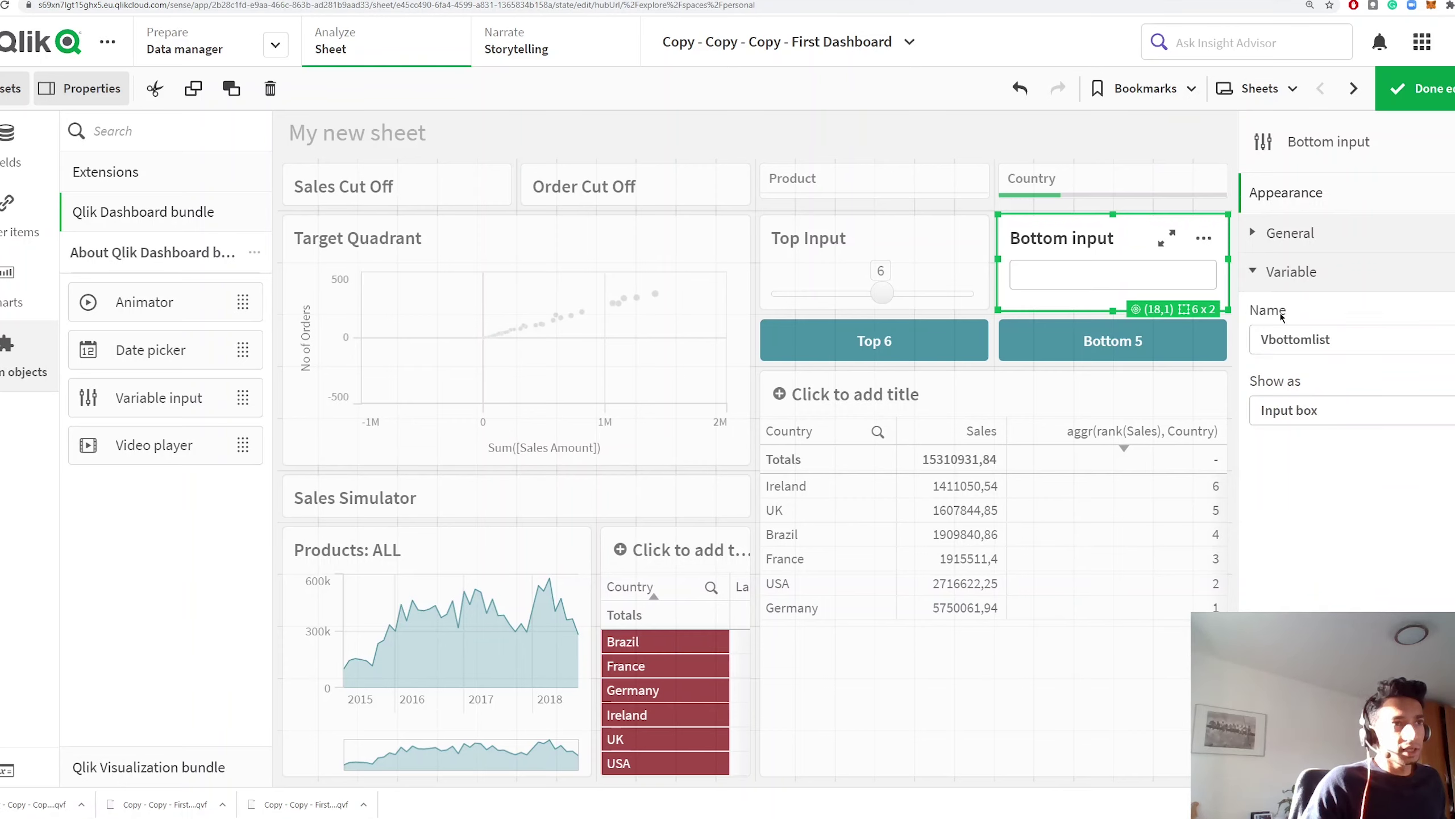
left_click(1289, 410)
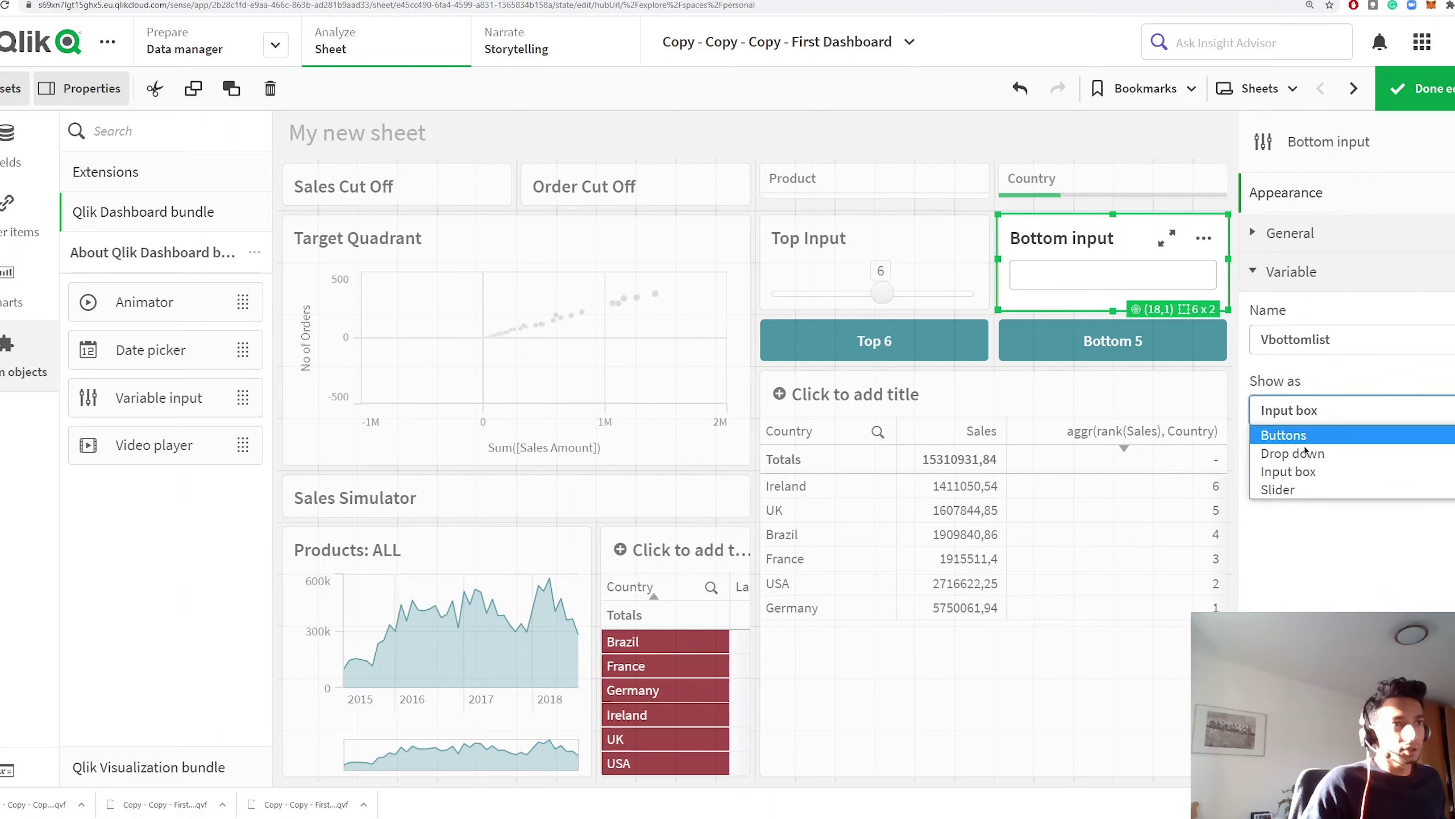
left_click(1297, 490)
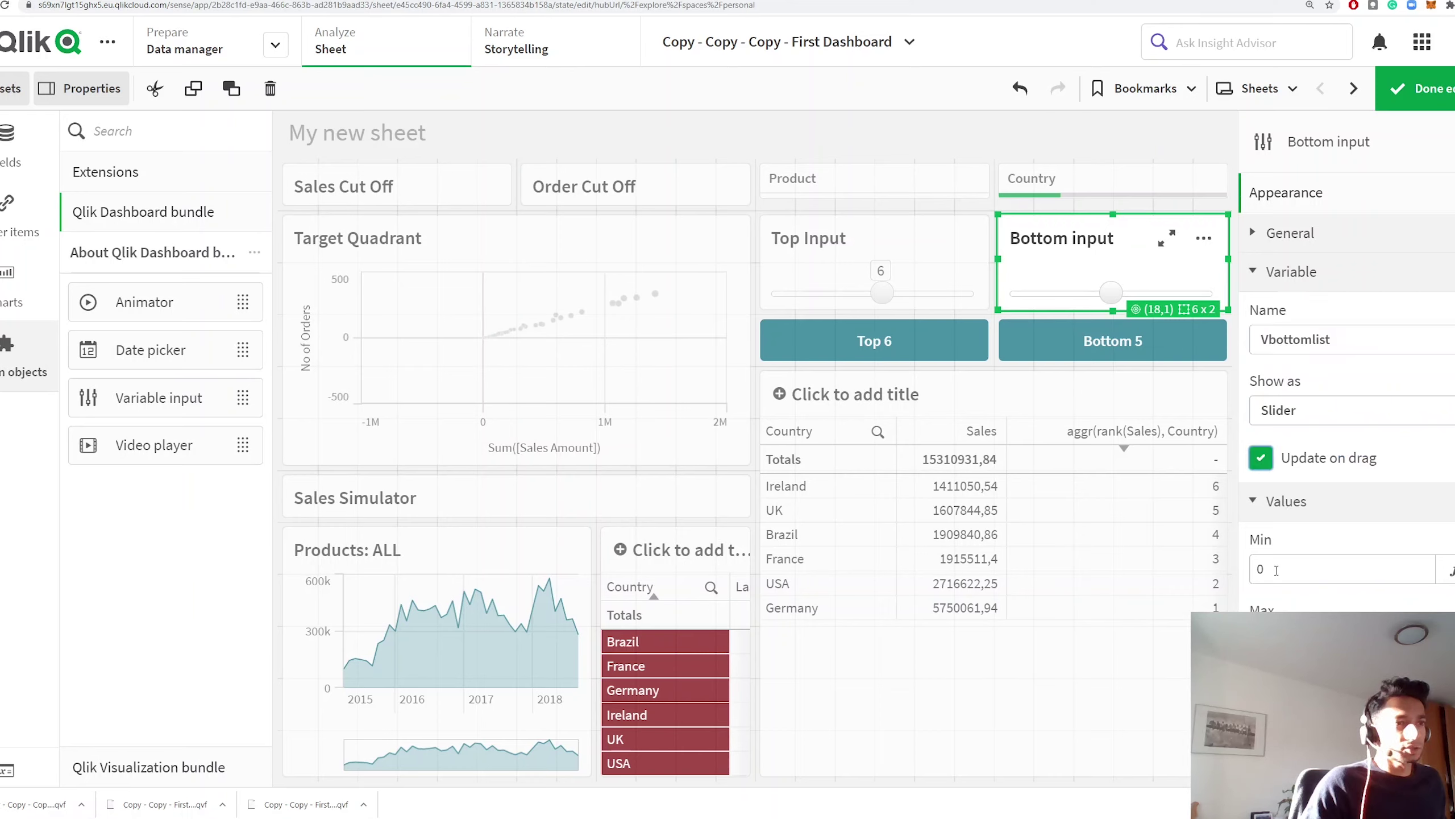
Set the Bottom input slider's range to a minimum of 1 and a maximum of 10.
scroll(1287, 557, "down", 1)
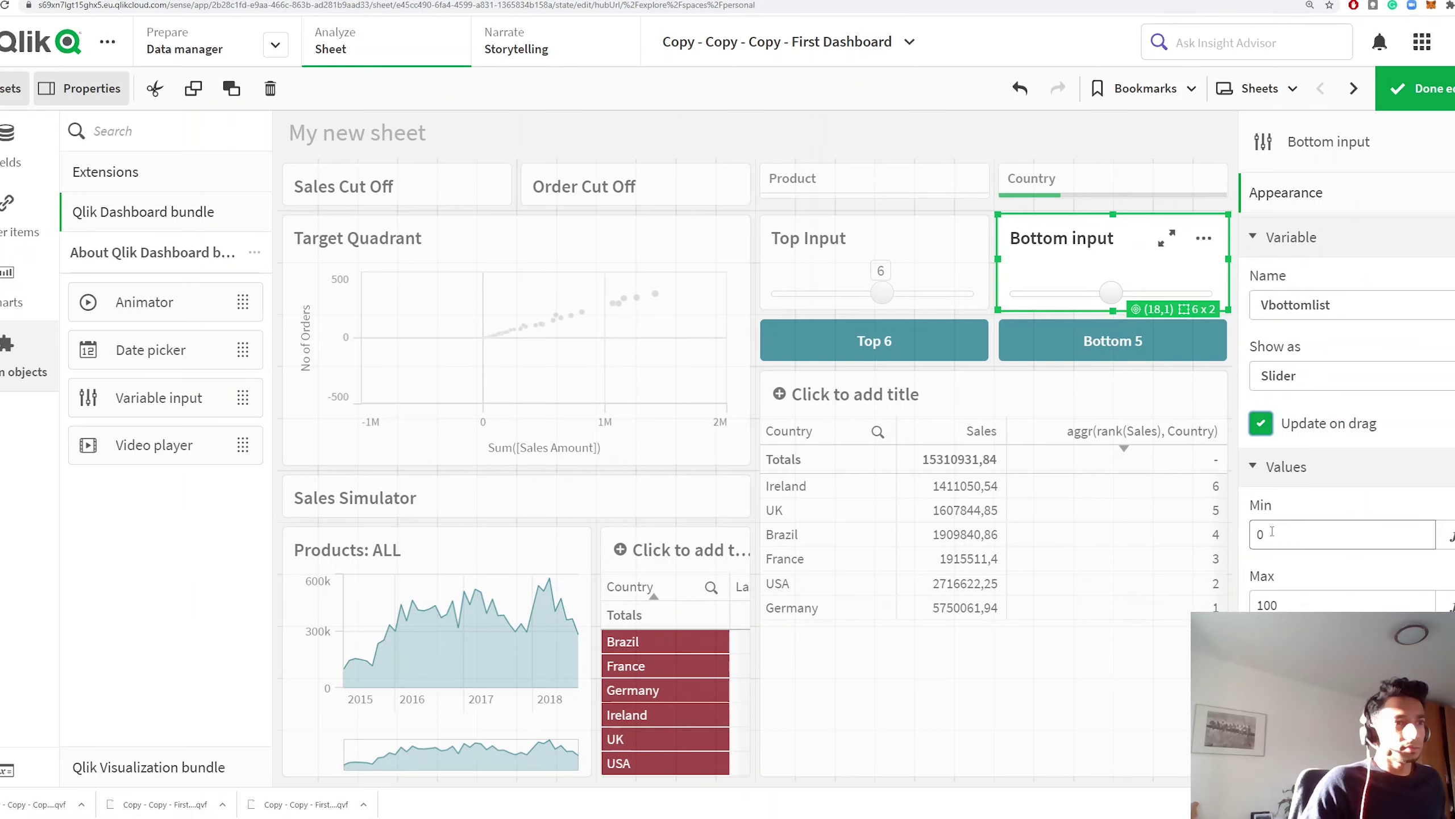
double_click(1271, 533)
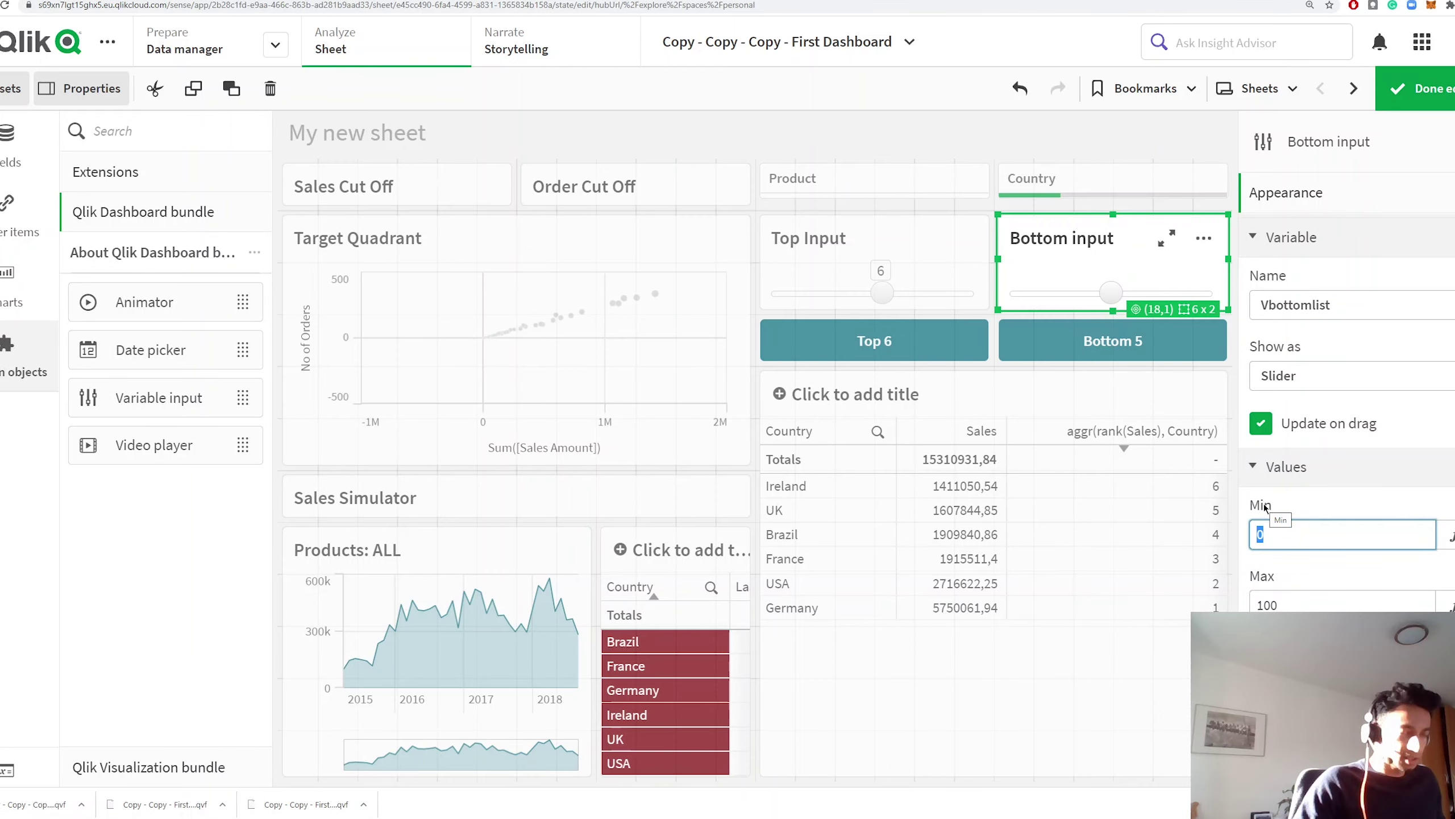
key("Tab")
key("Tab")
type("10")
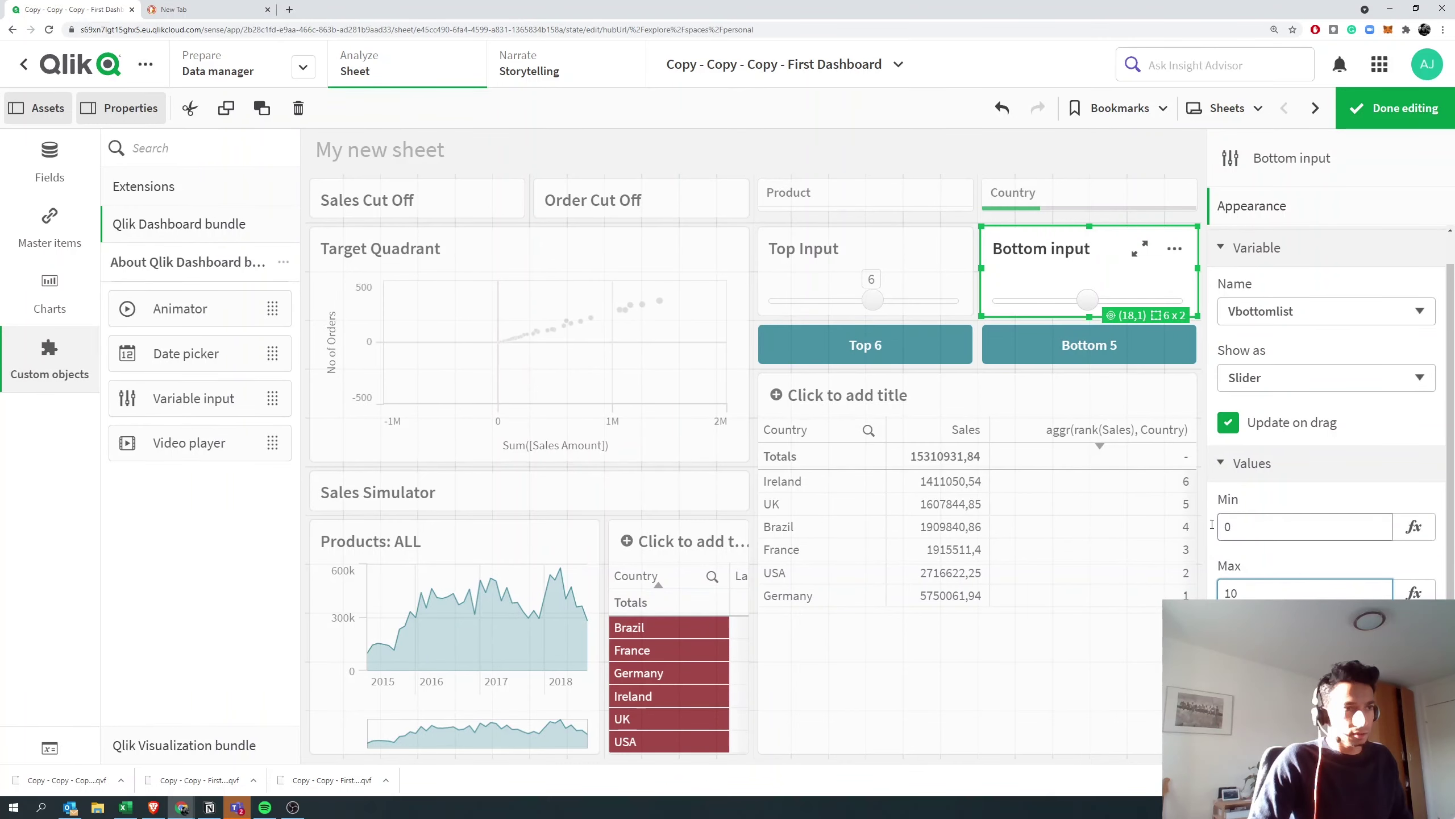
double_click(1221, 526)
type("1")
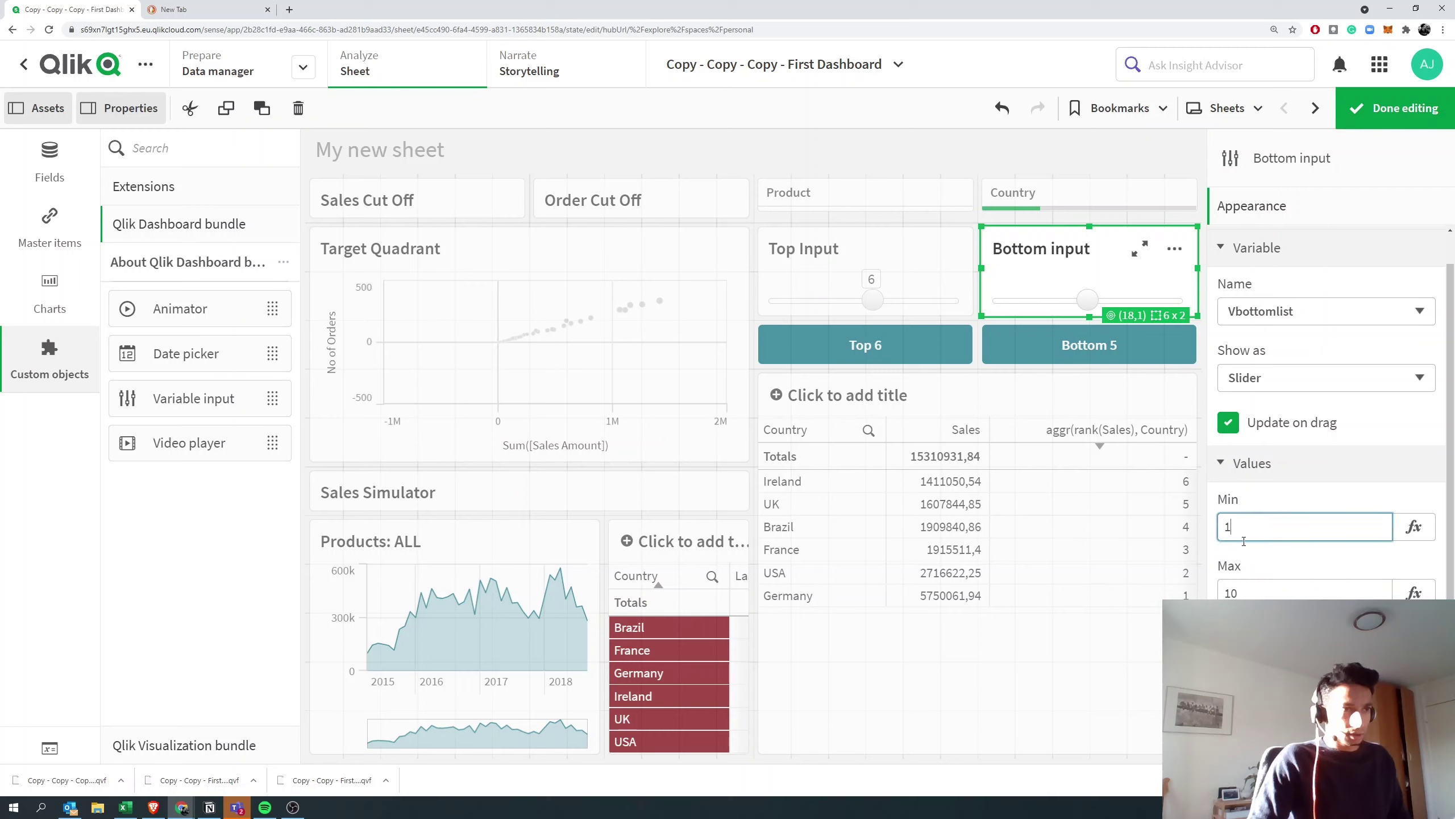
key("Return")
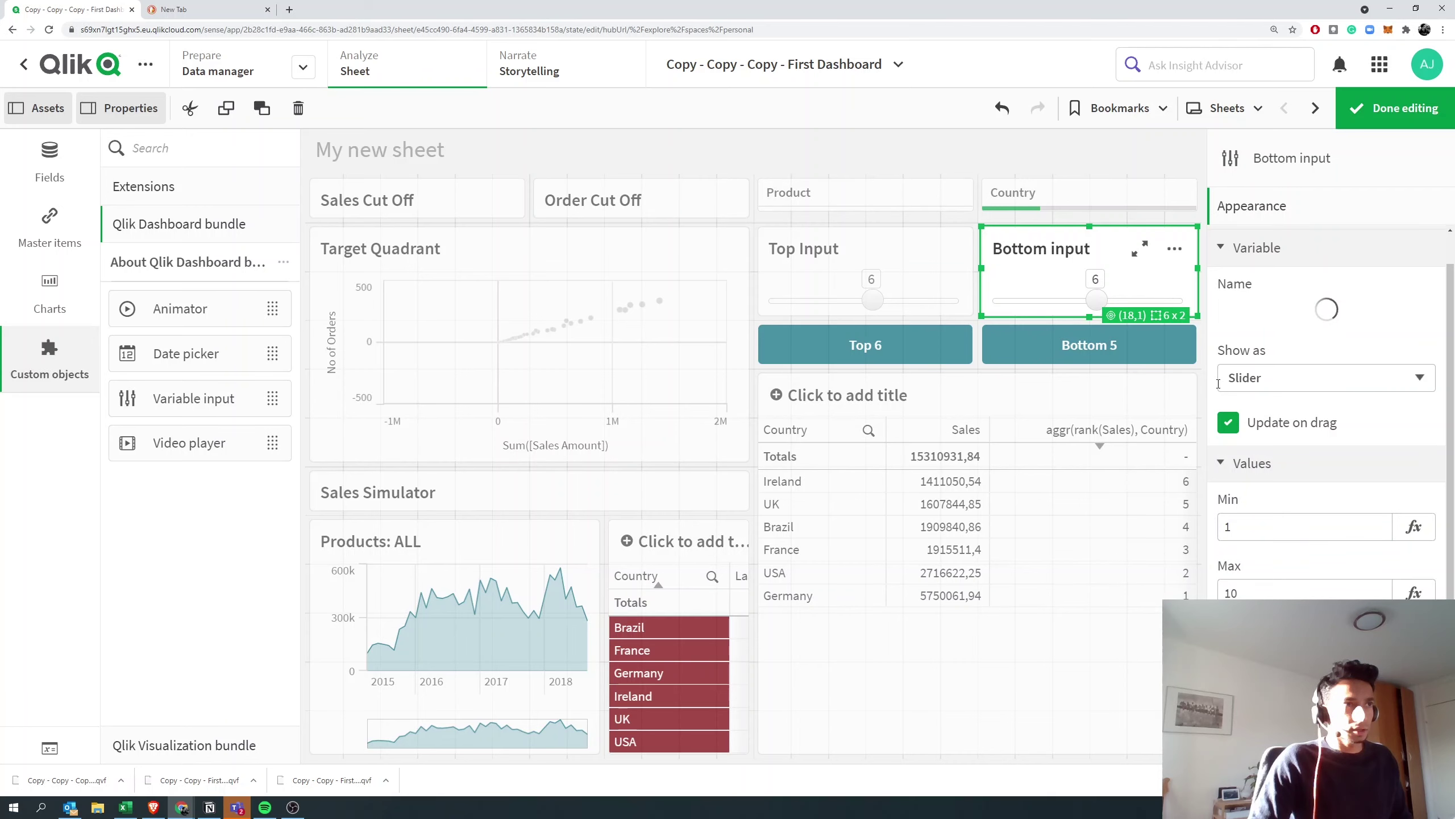
Test the Bottom input slider outside edit mode by setting it to 8, and resume editing the sheet.
left_click(1398, 109)
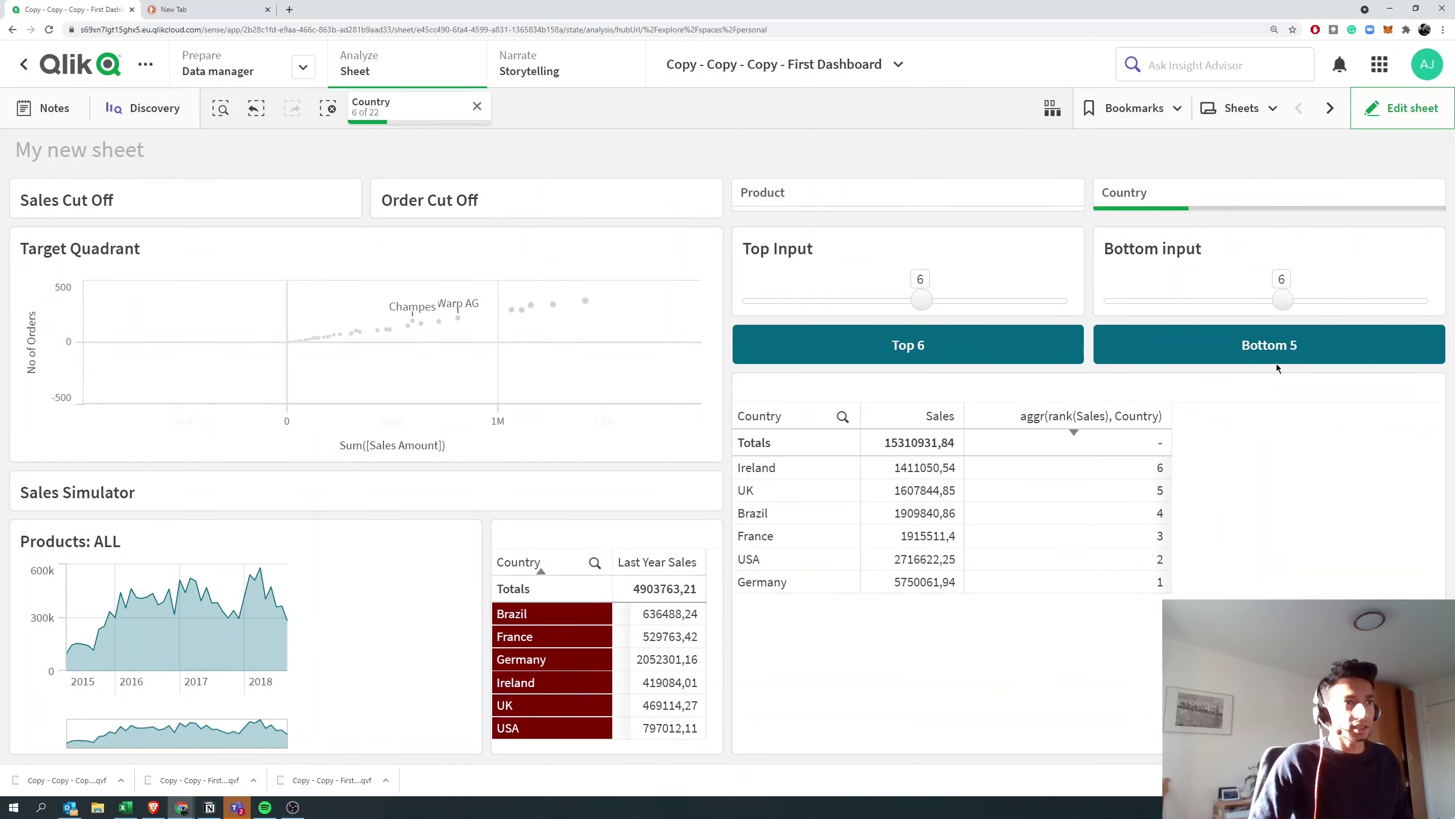
left_click(1350, 301)
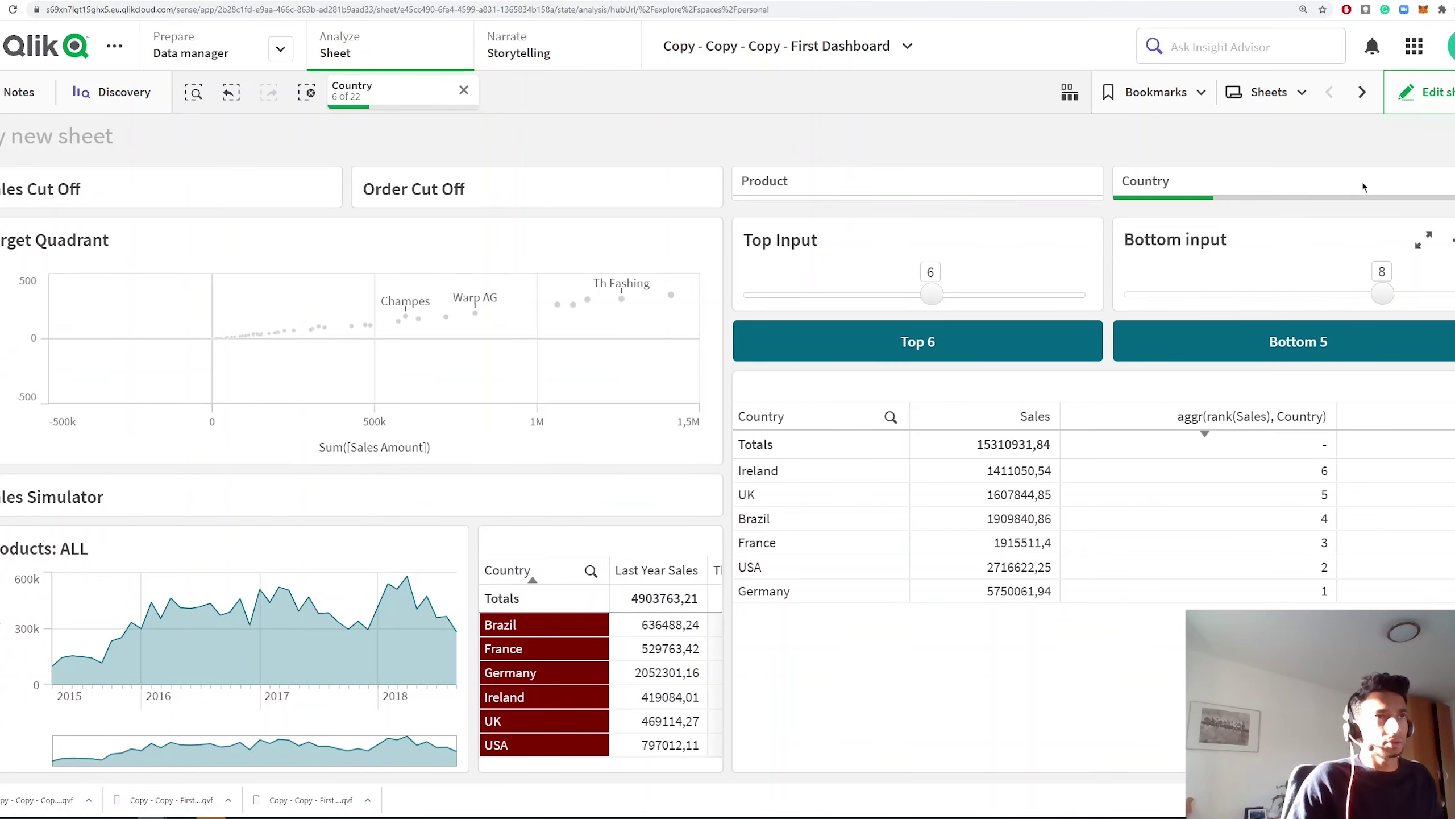
left_click(1421, 92)
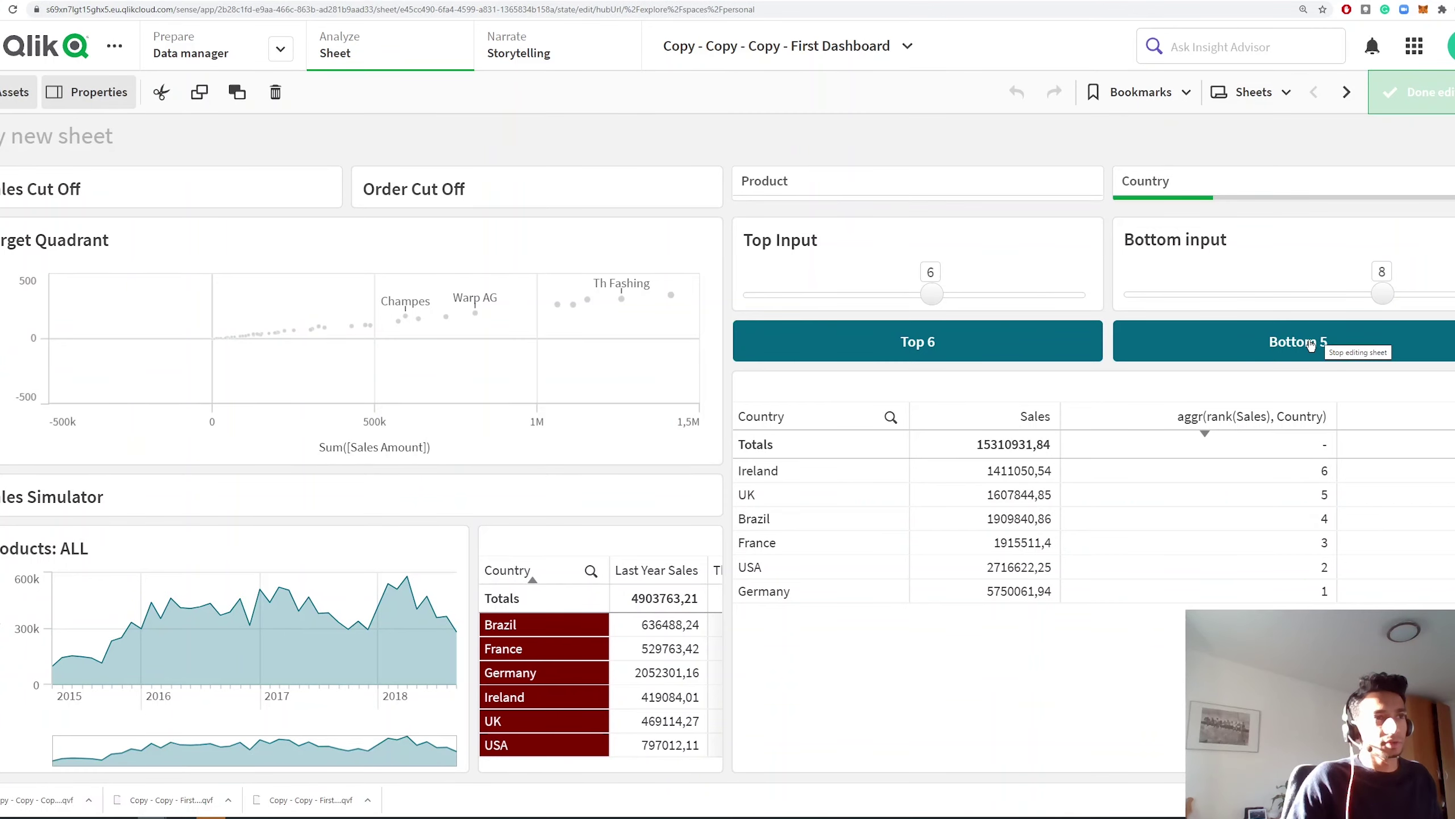
Replace the fixed 5 with the Vbottomlist variable in the Bottom 5 button's value expression for selecting countries.
left_click(1162, 279)
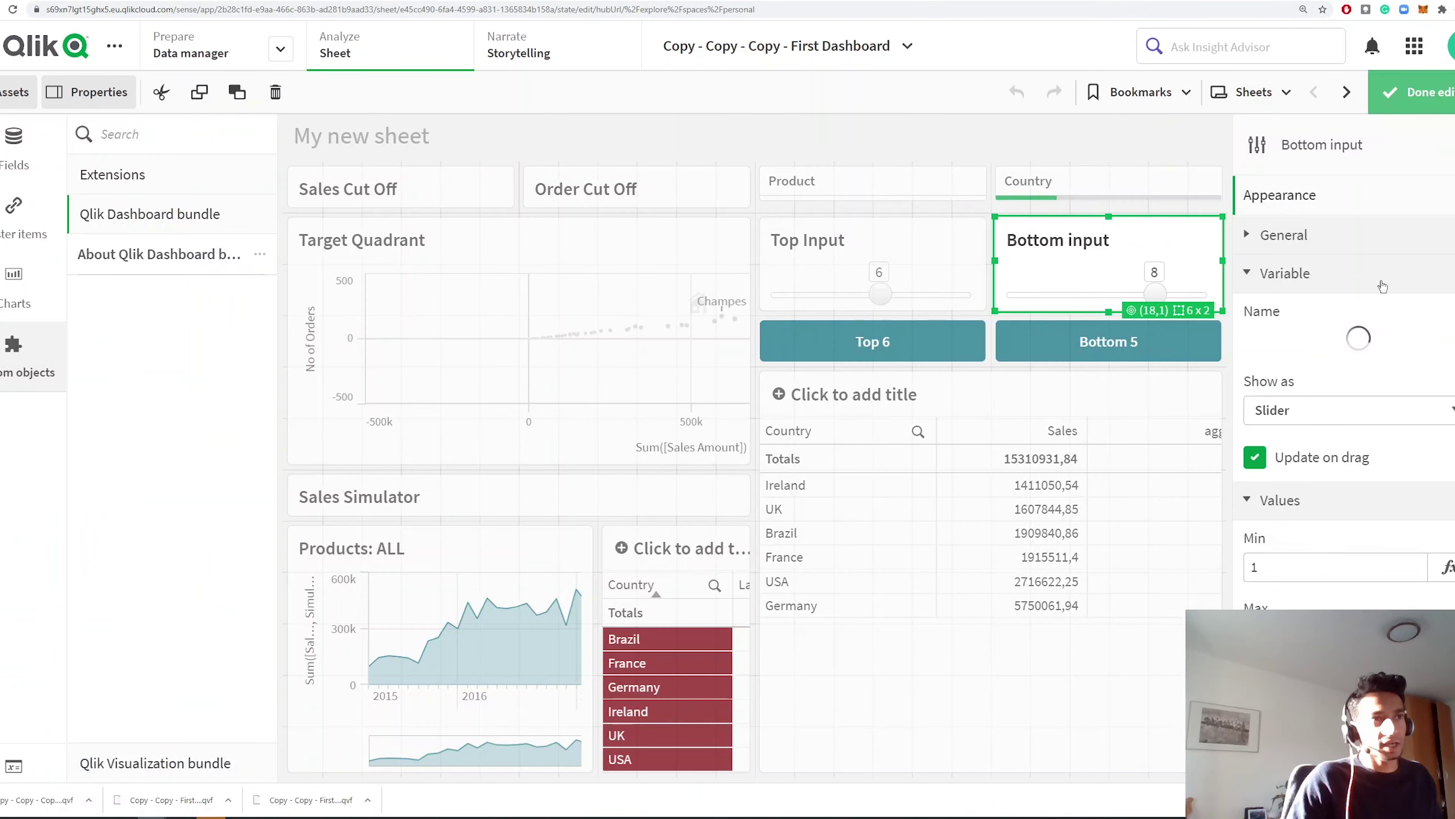
left_click(1136, 350)
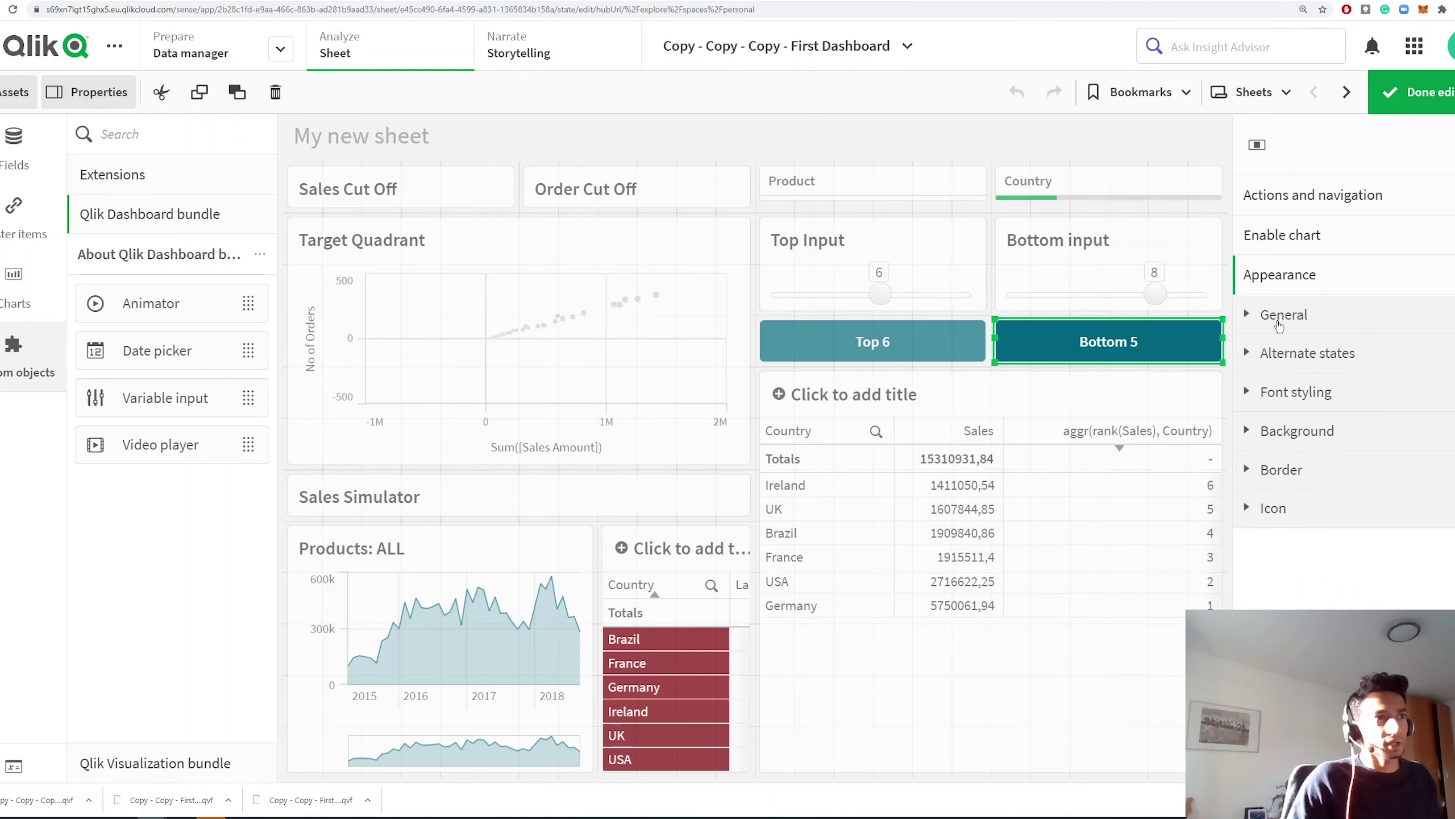
left_click(1270, 207)
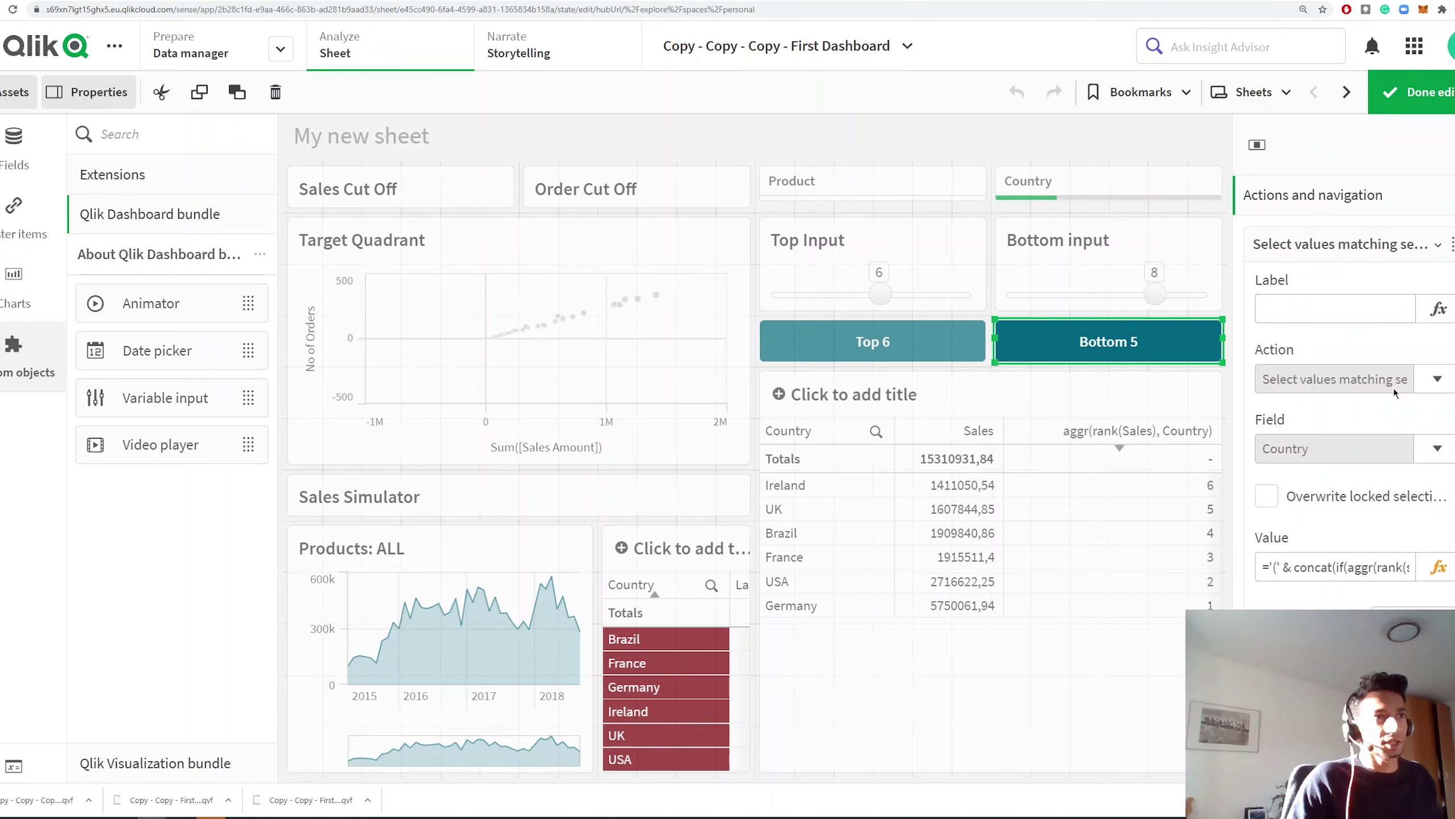
left_click(1450, 569)
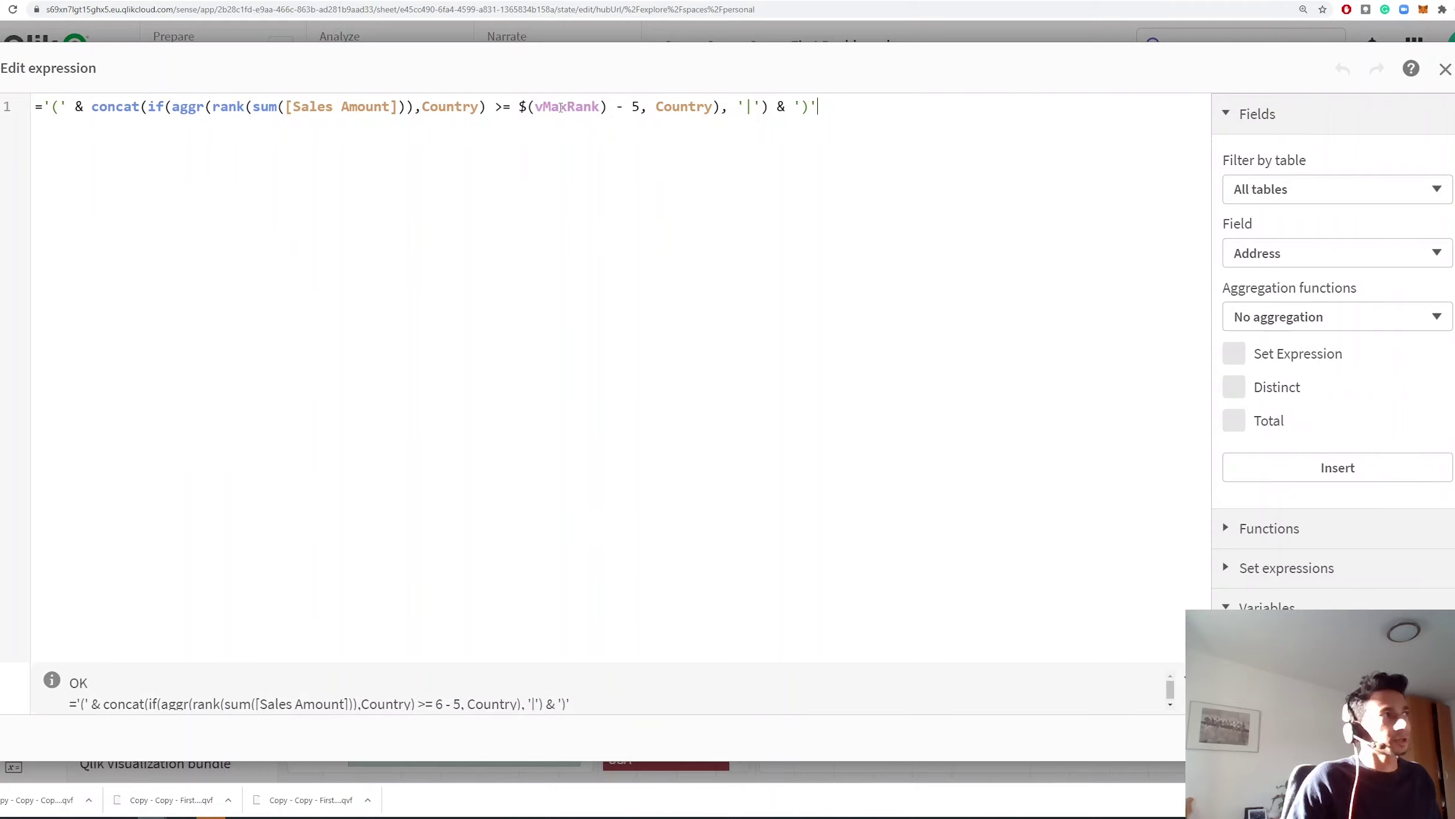
left_click(634, 108)
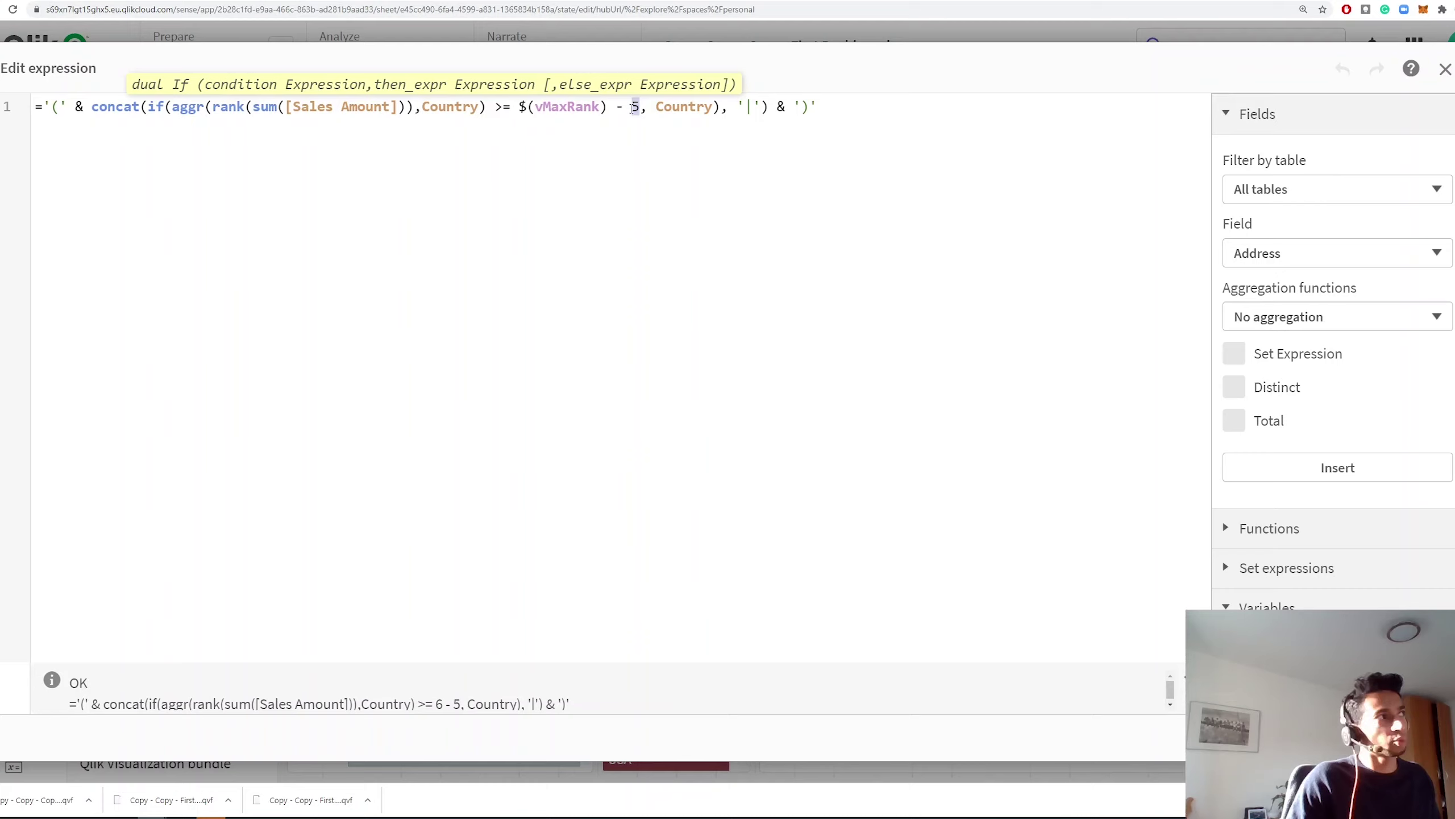
key("BackSpace")
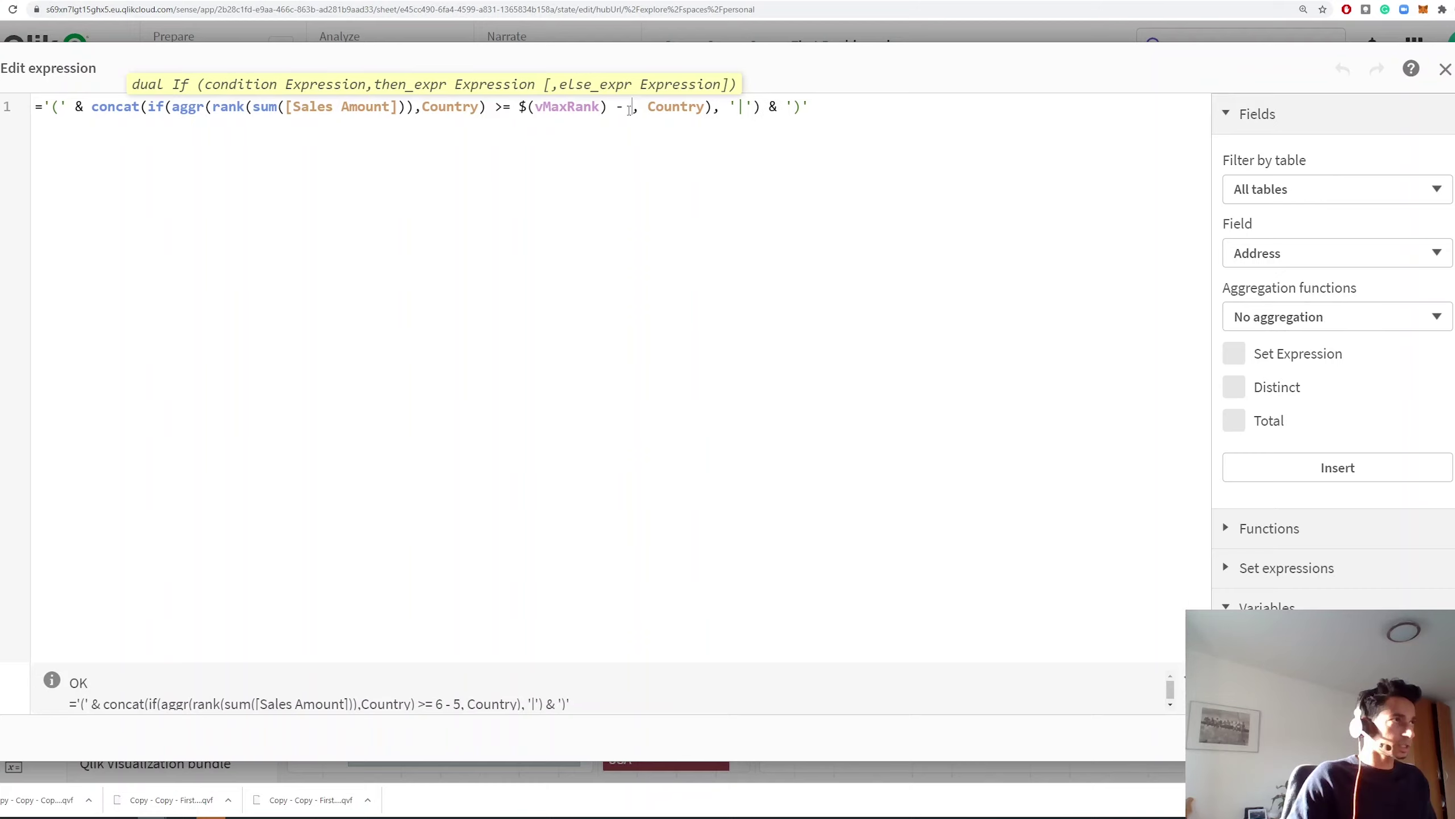
type("v")
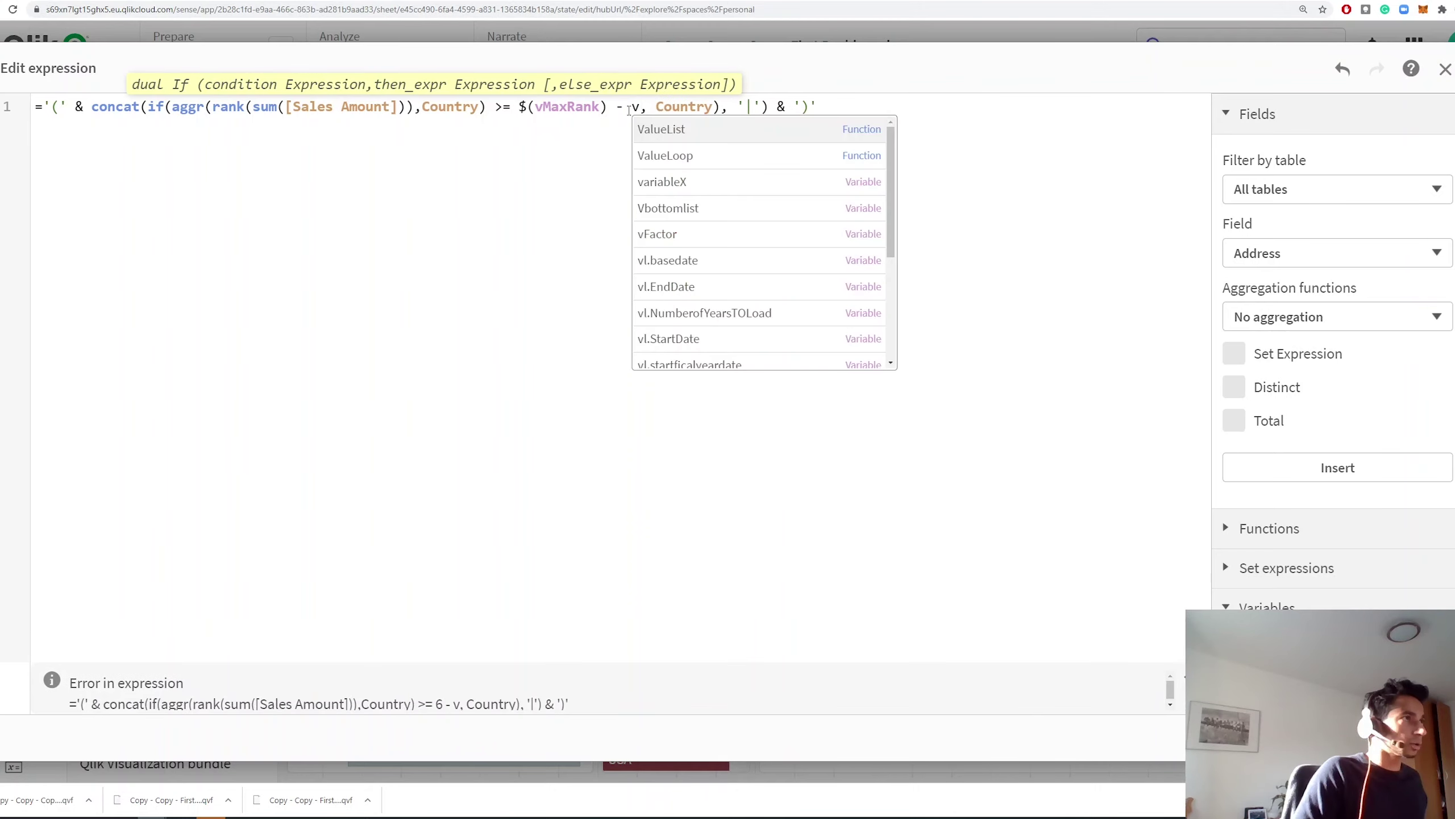
key("Down")
key("Down")
key("Down")
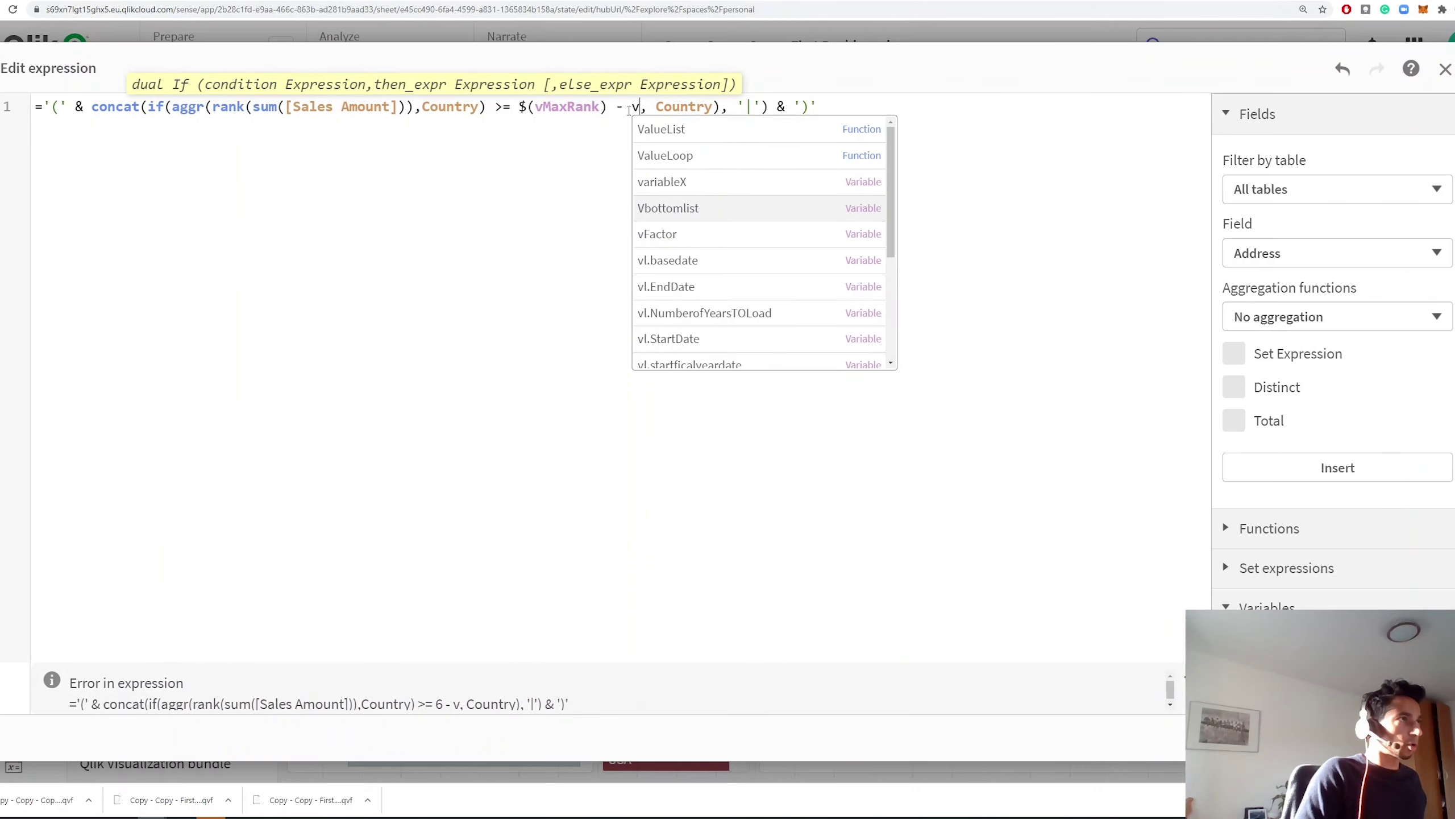
key("Return")
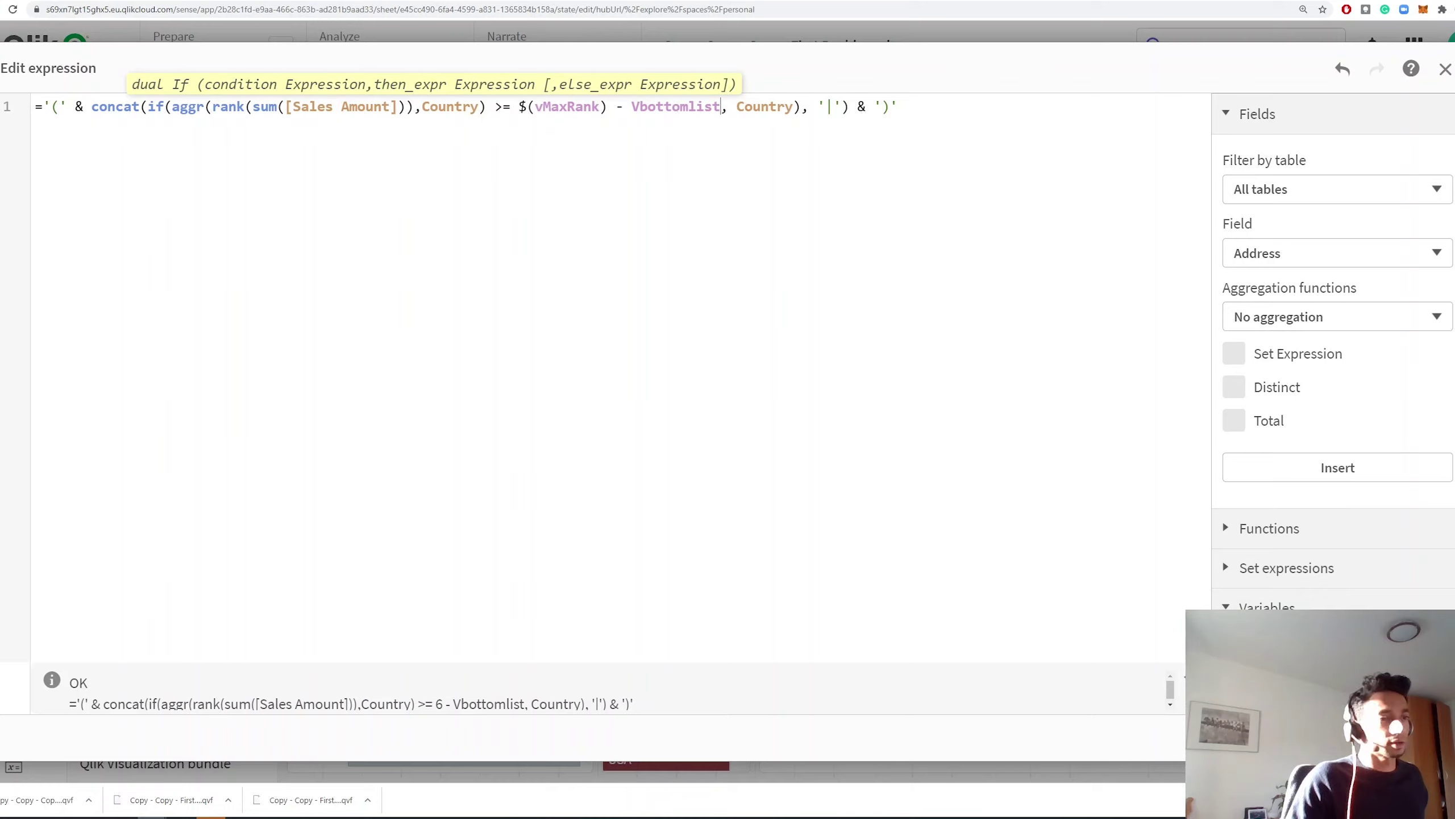
left_click(1421, 738)
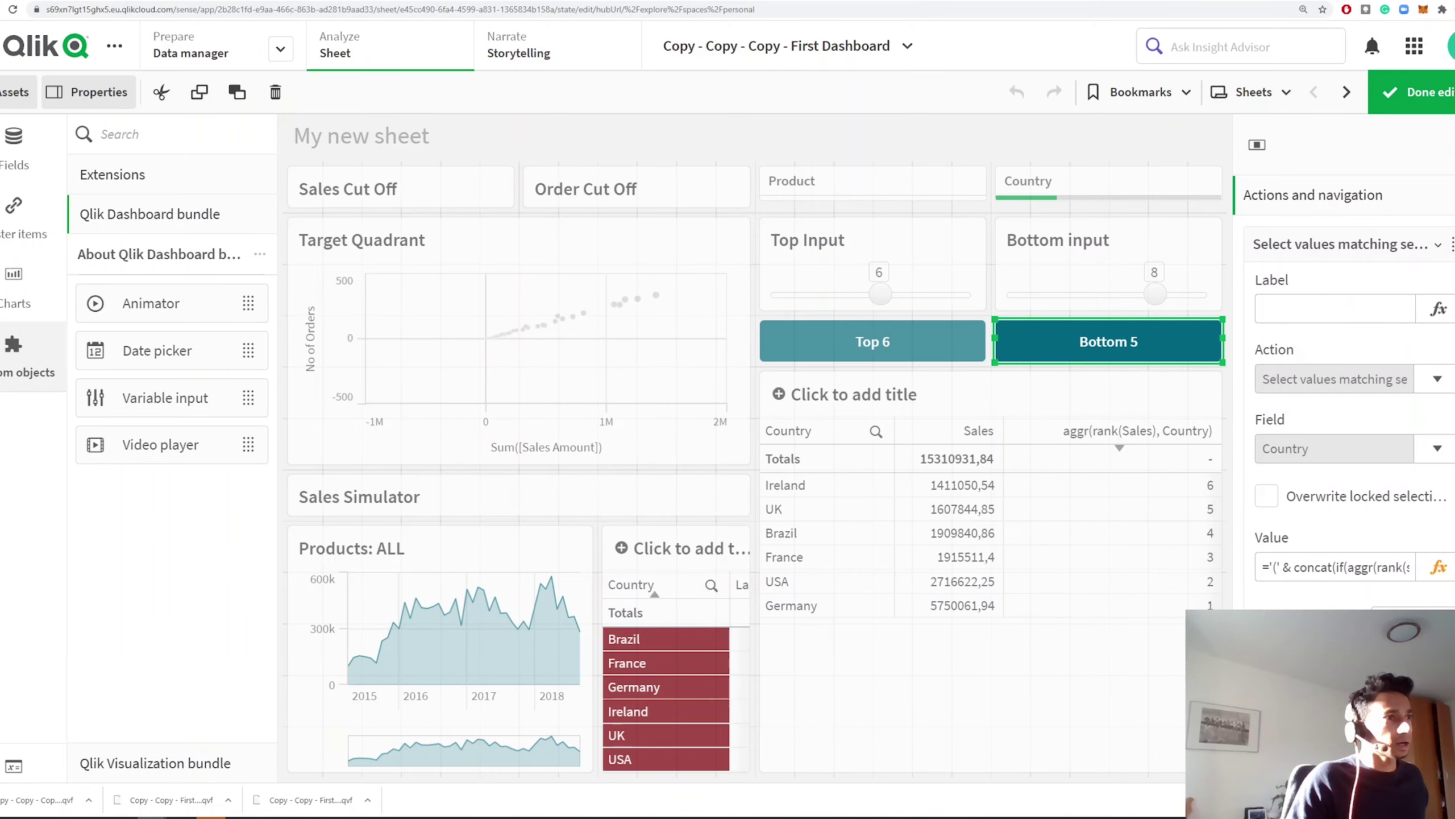
left_click(1390, 259)
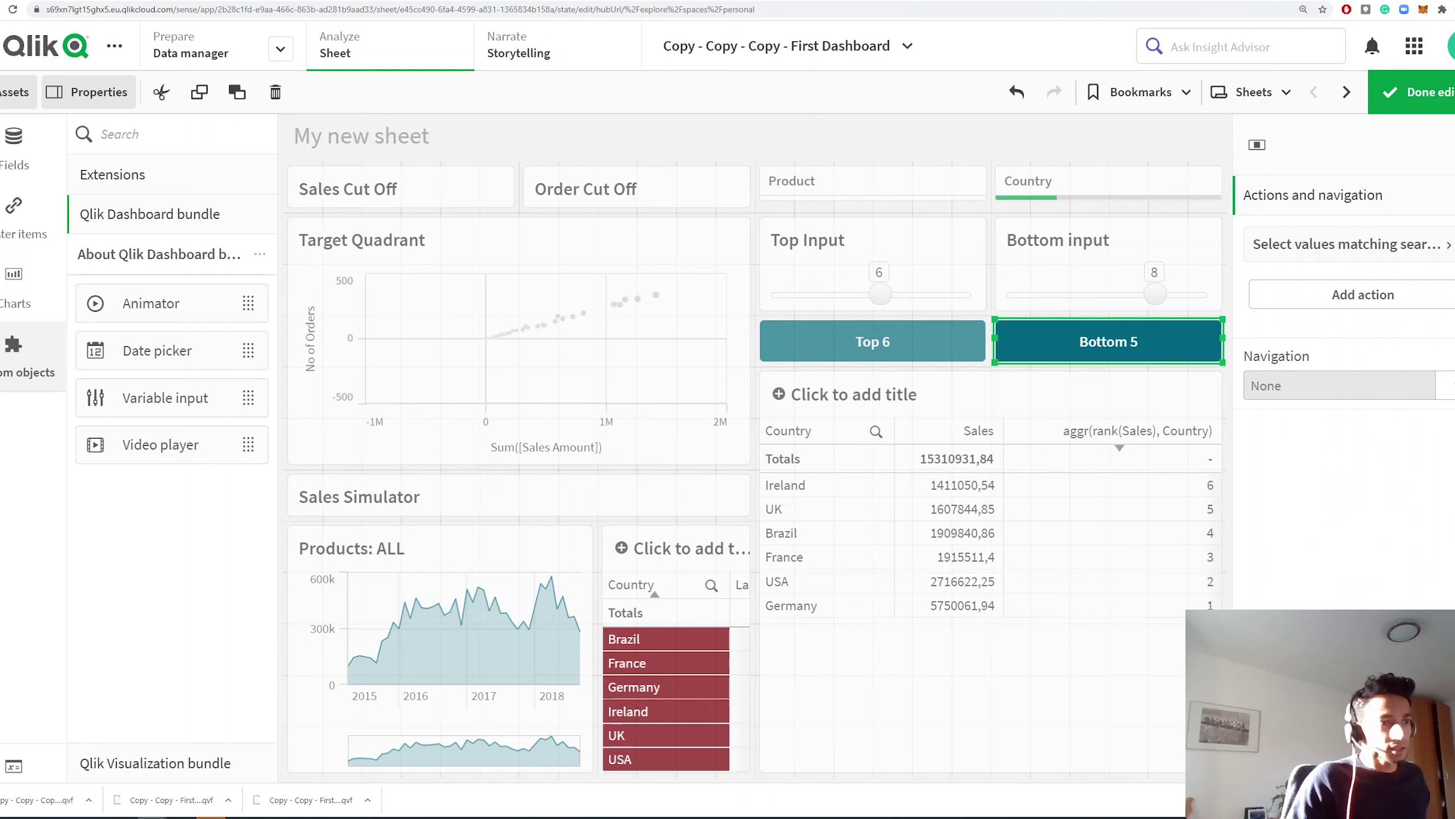
Make the Bottom 5 button's label dynamic with the expression ='Bottom '&Vbottomlist.
left_click(1347, 763)
left_click(1284, 315)
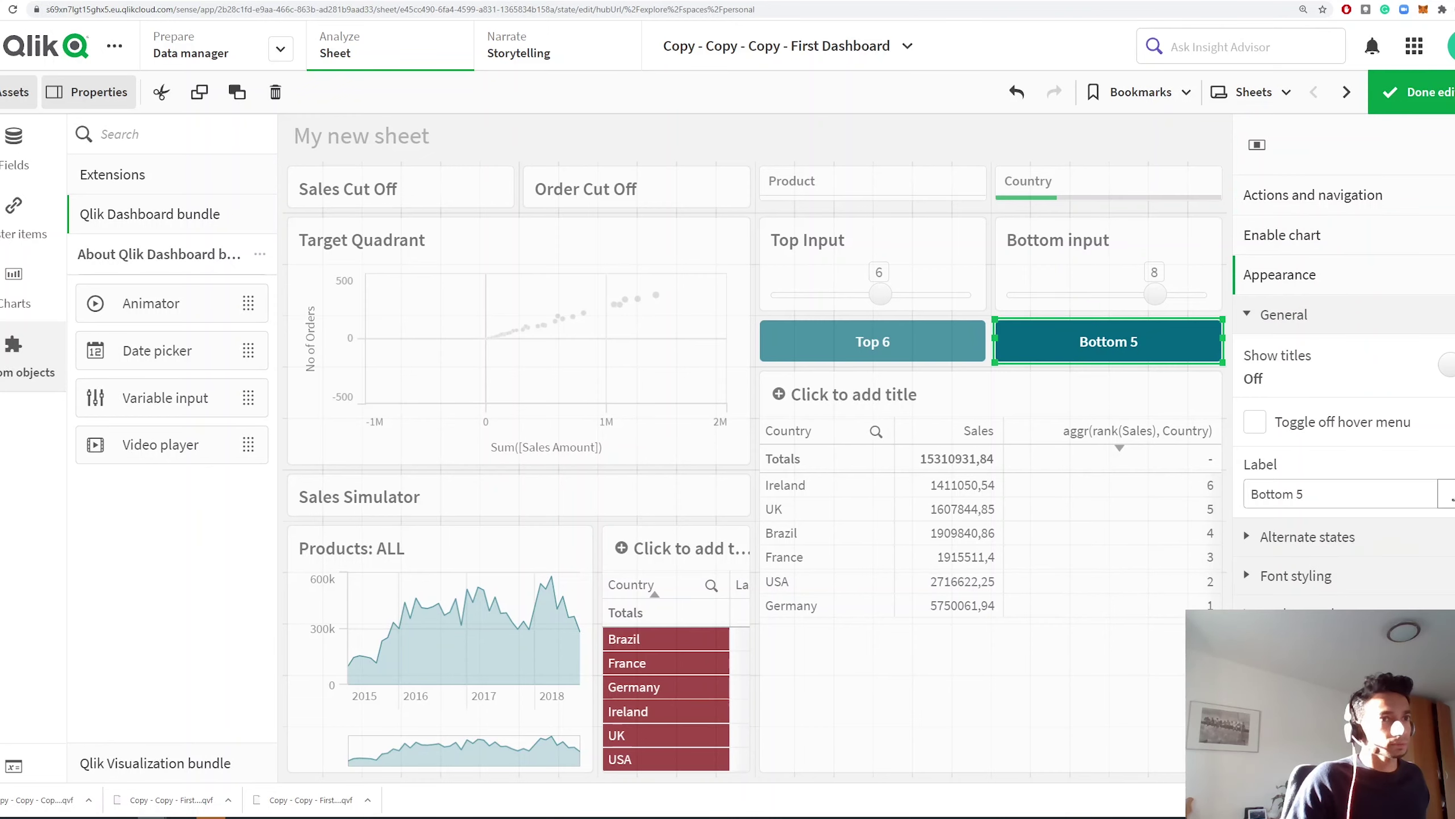
left_click(1450, 494)
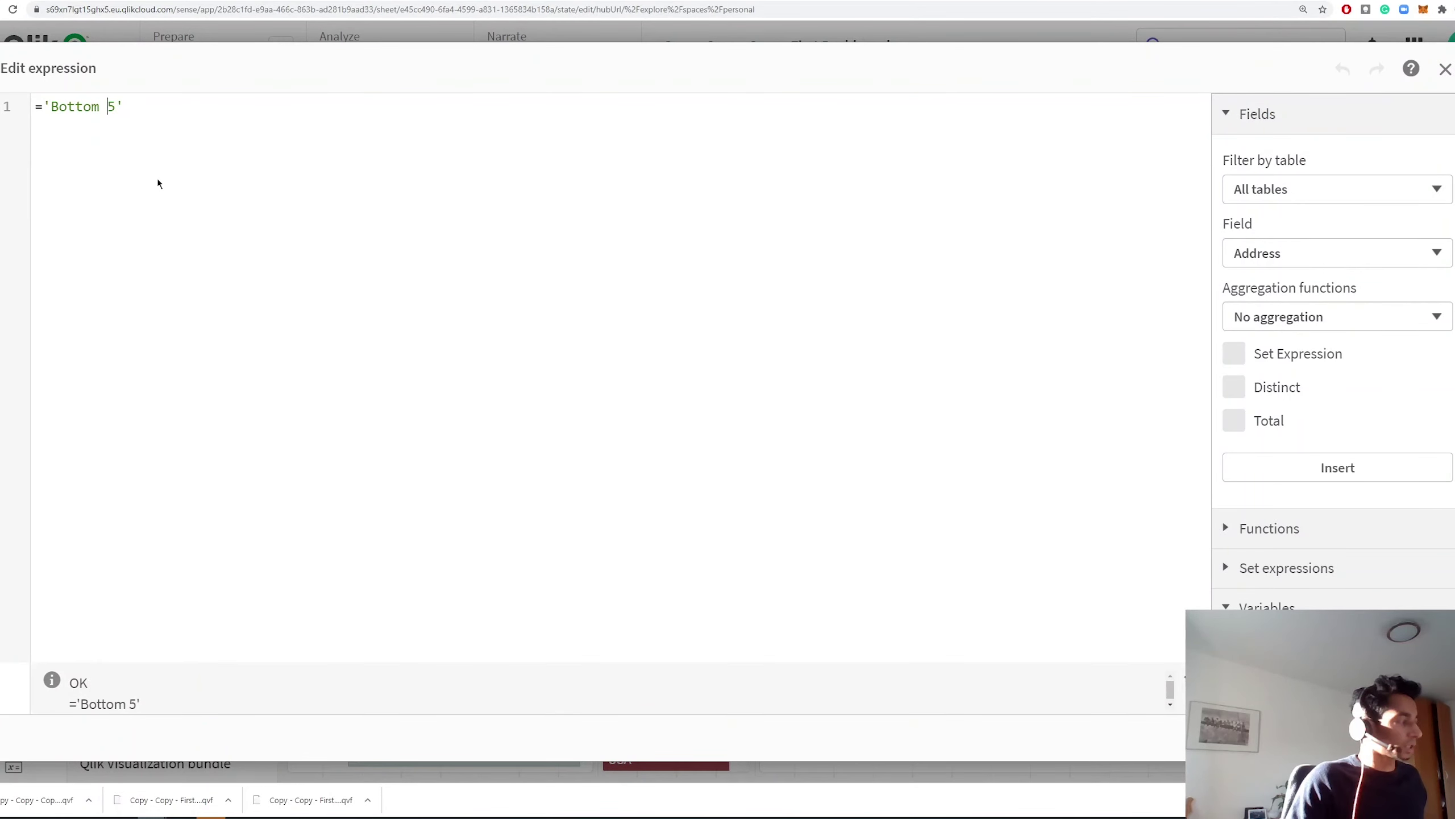
key("Left")
key("BackSpace")
key("Right")
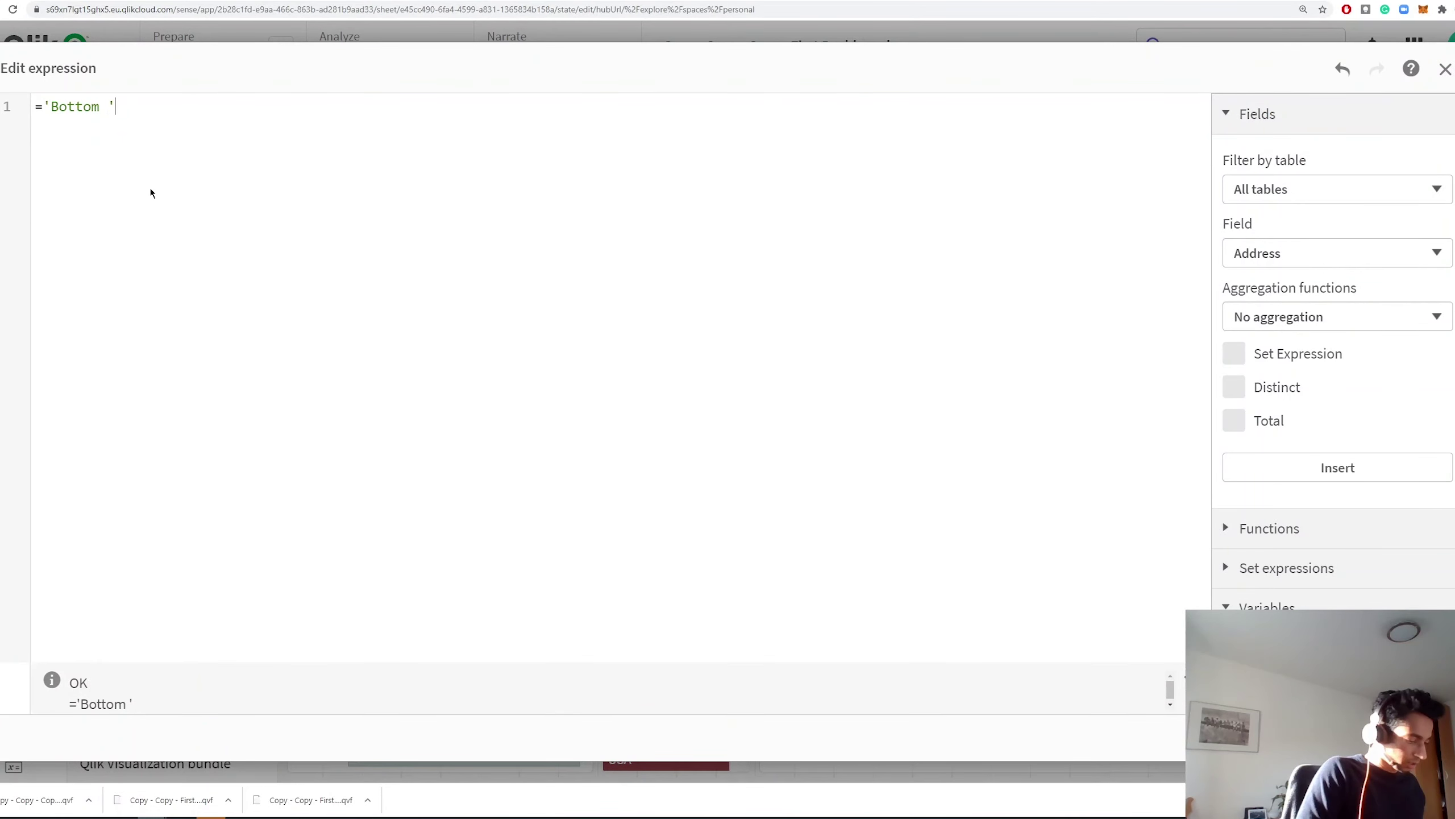
type("&")
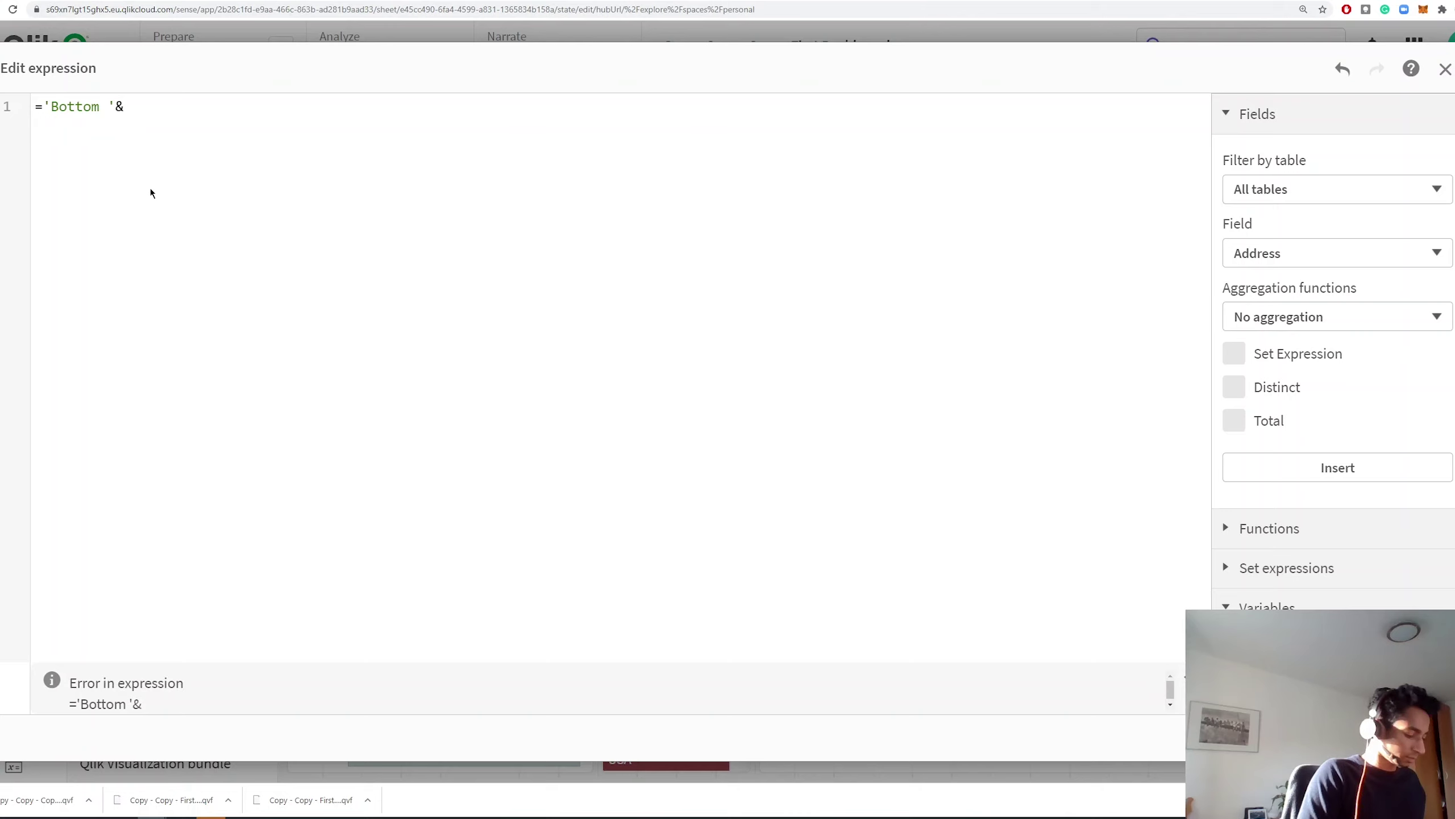
type("v")
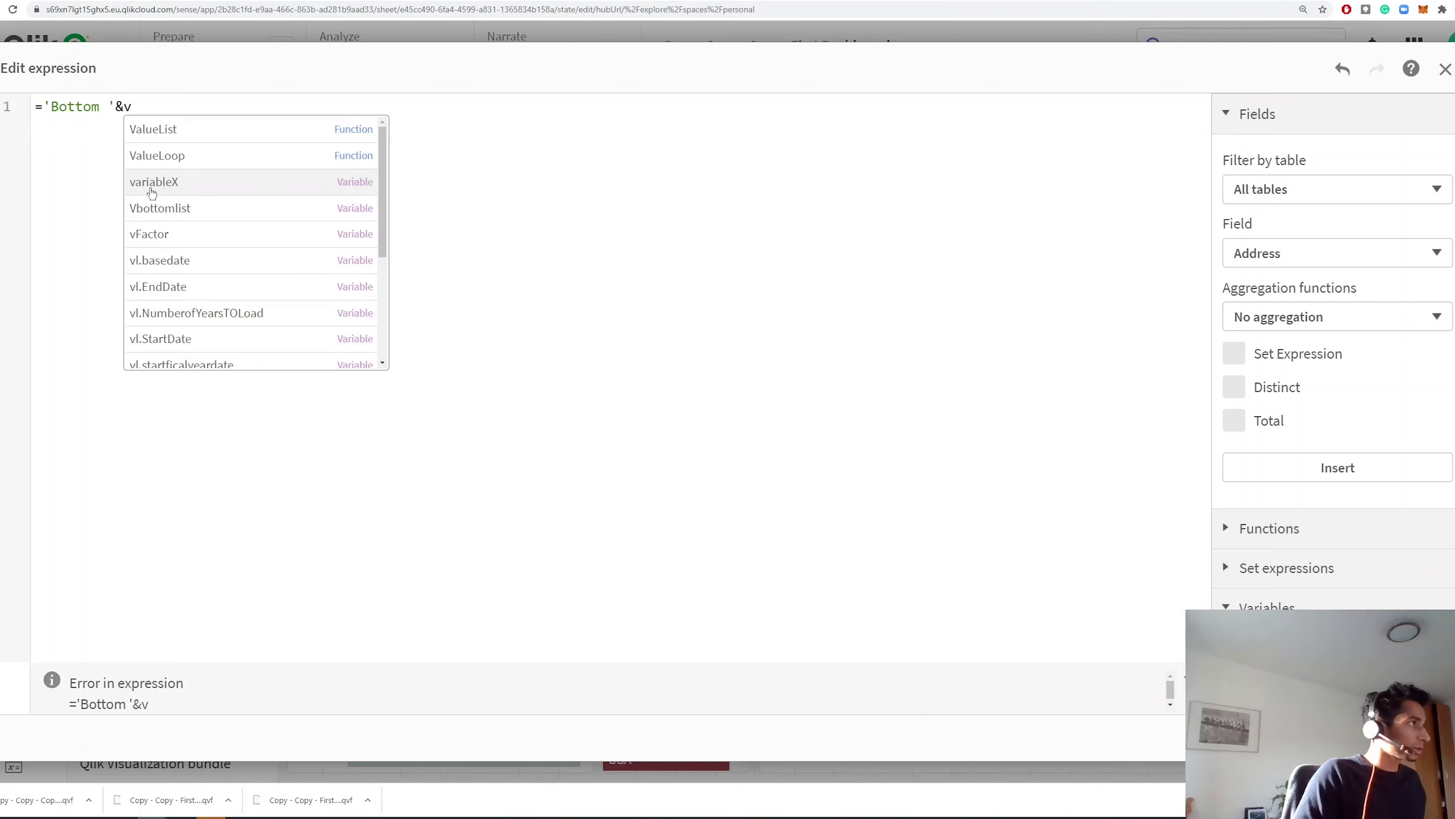
type("b")
key("Down")
key("Return")
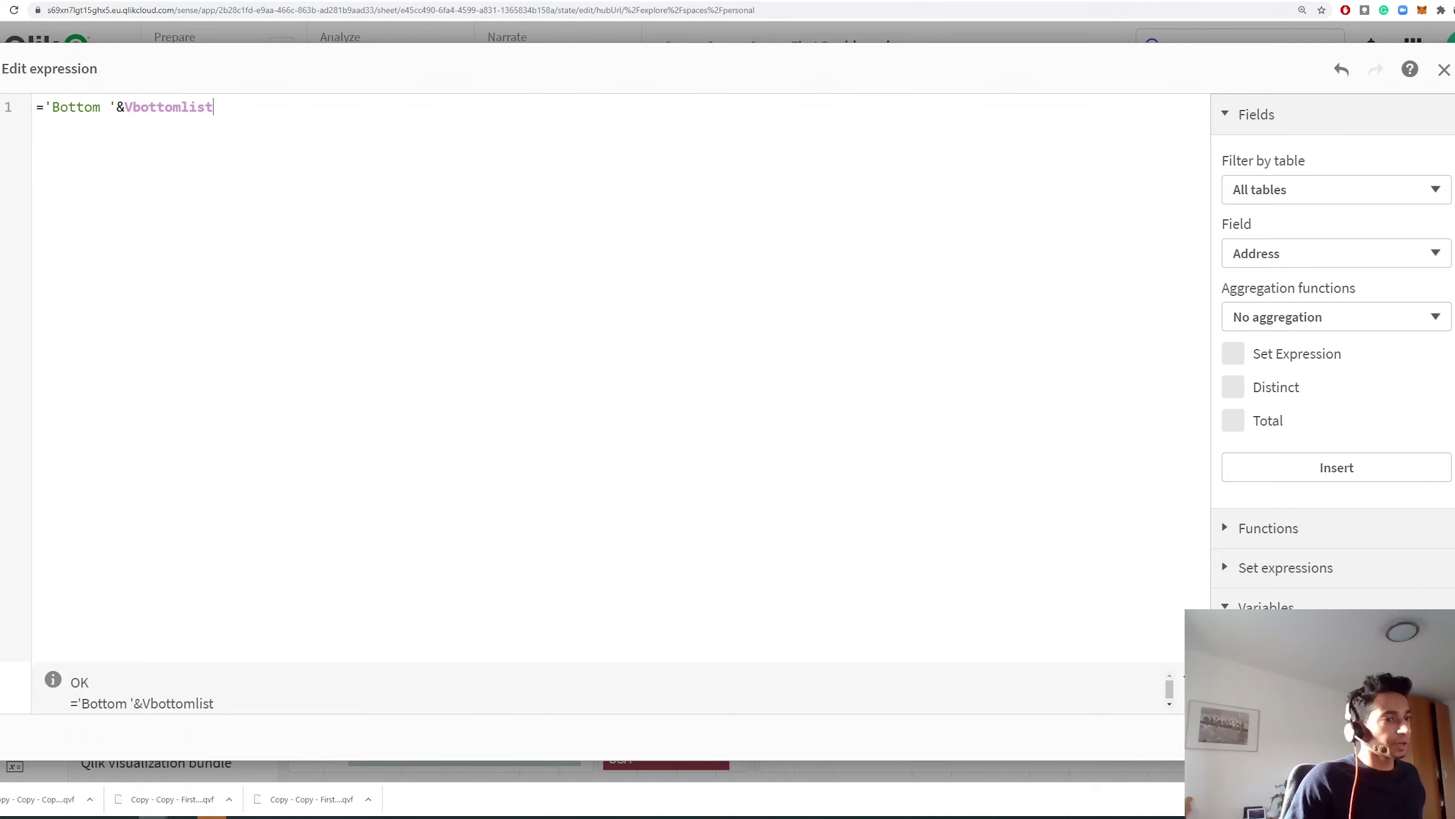
left_click(1422, 738)
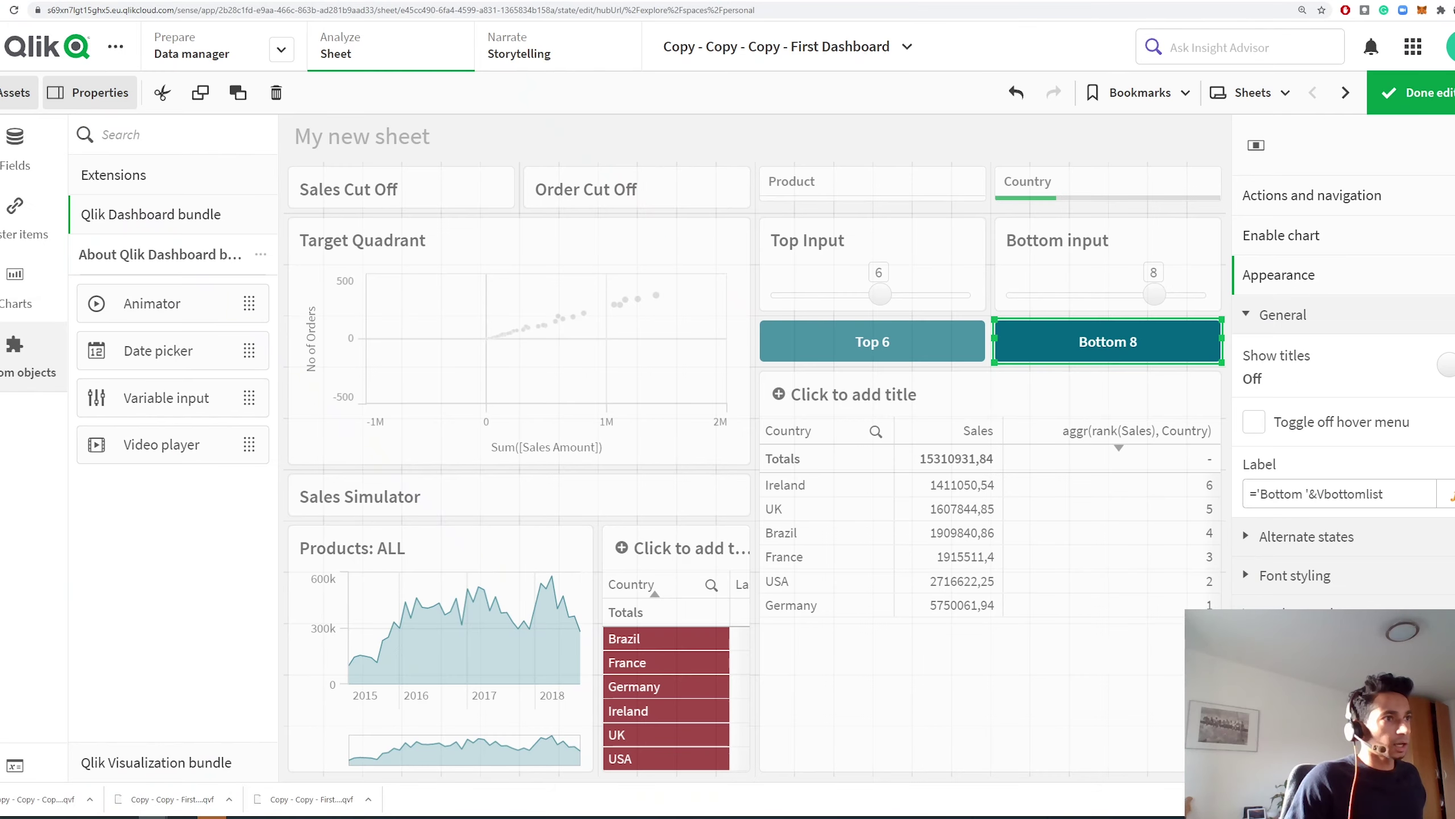
Outside edit mode, clear the Country selection and set the Bottom input slider to 2.
left_click(1411, 92)
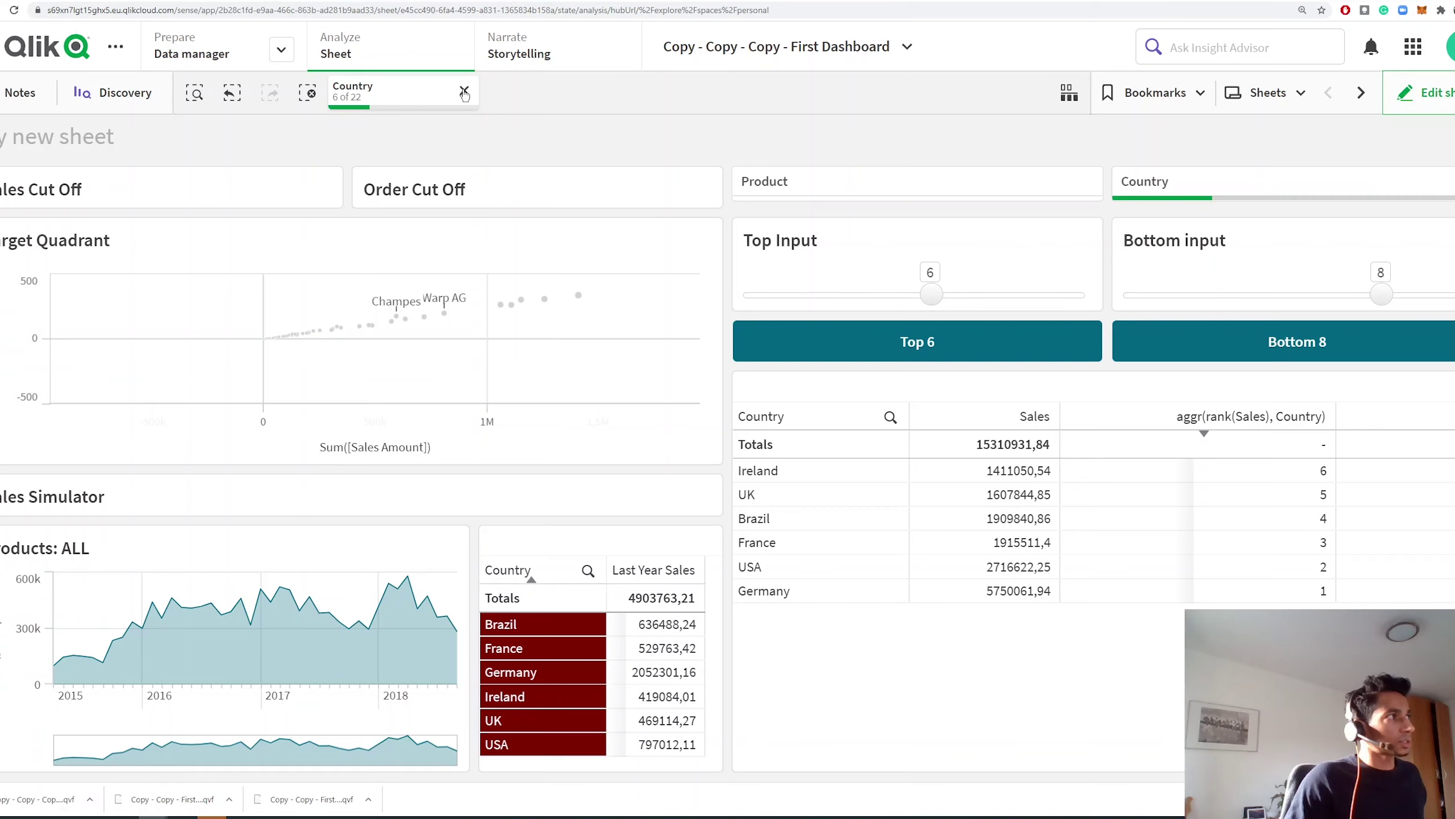
left_click(463, 91)
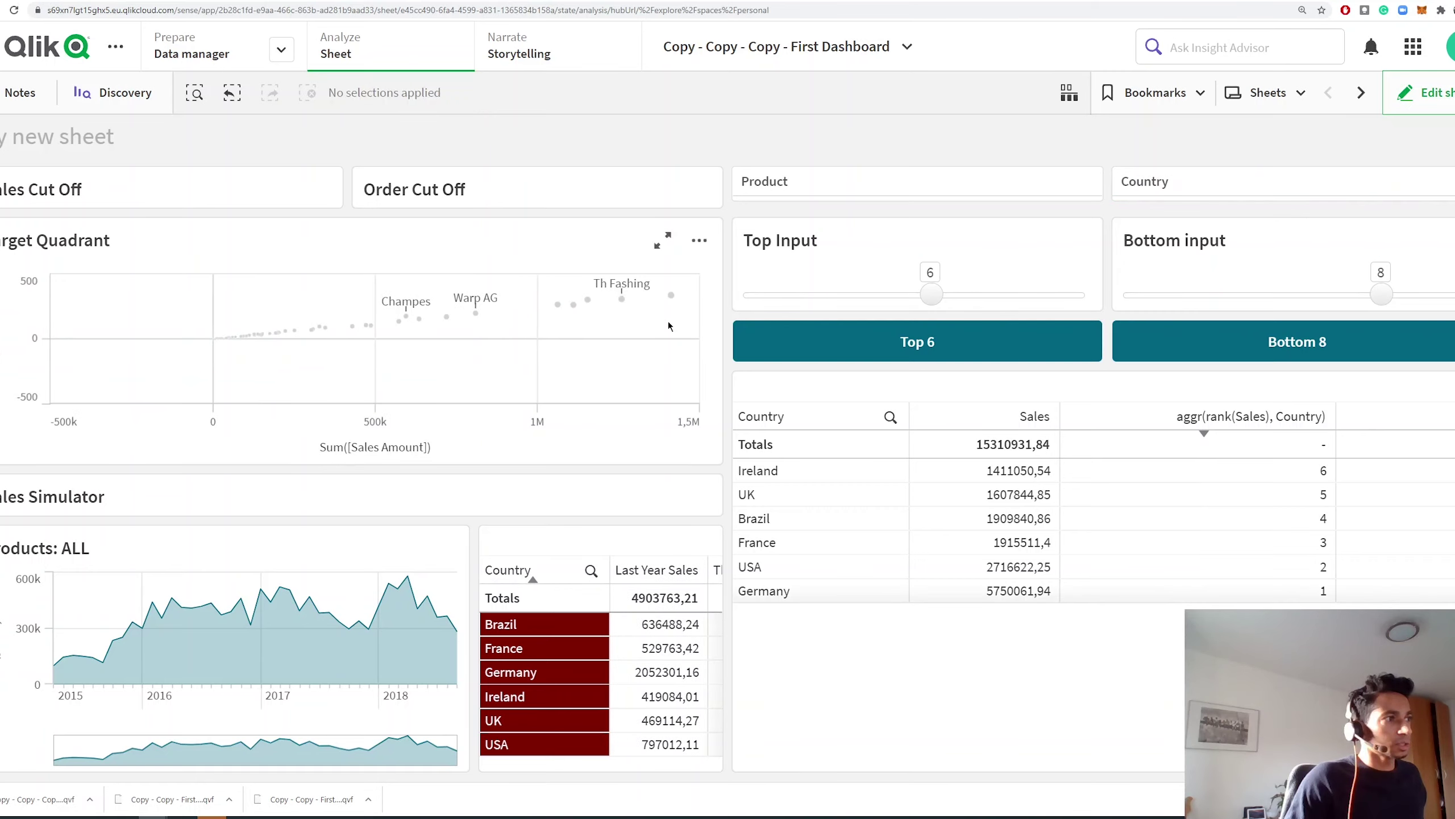
left_click(1321, 293)
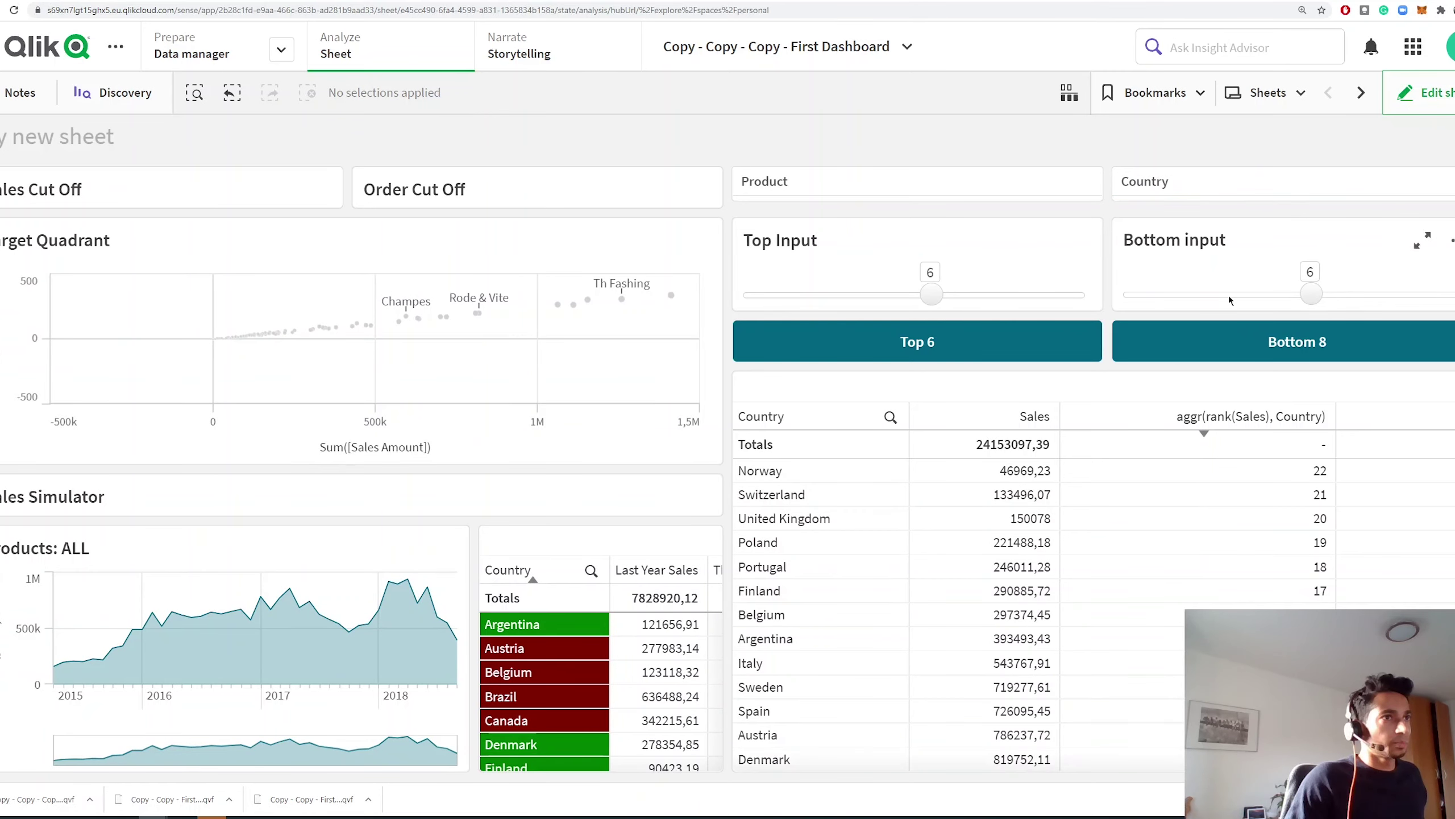
left_click(1170, 294)
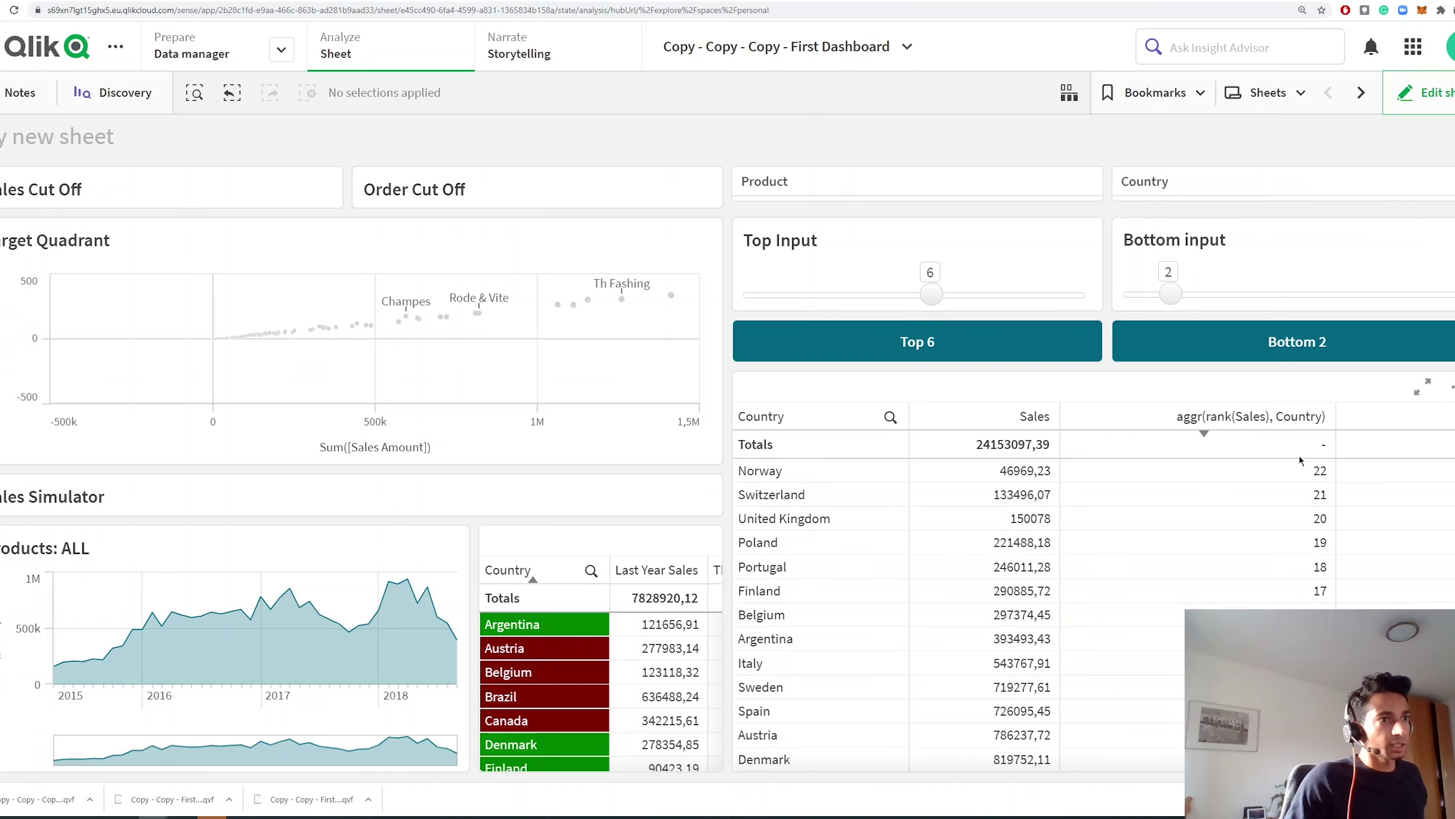
Test the Bottom 2 button, clear the resulting Country selection, and set the Bottom input slider to 6.
left_click(1313, 347)
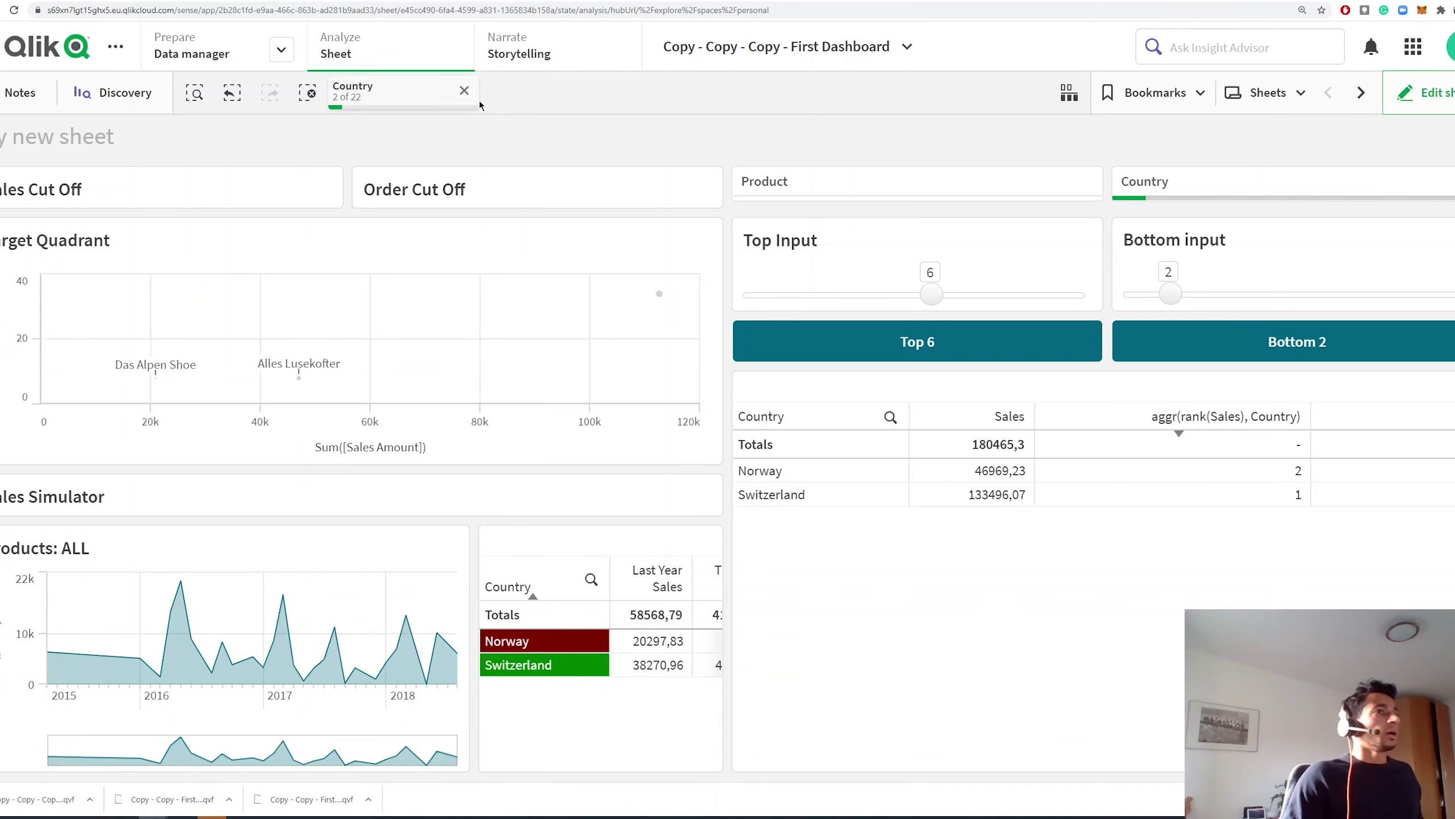
left_click(464, 91)
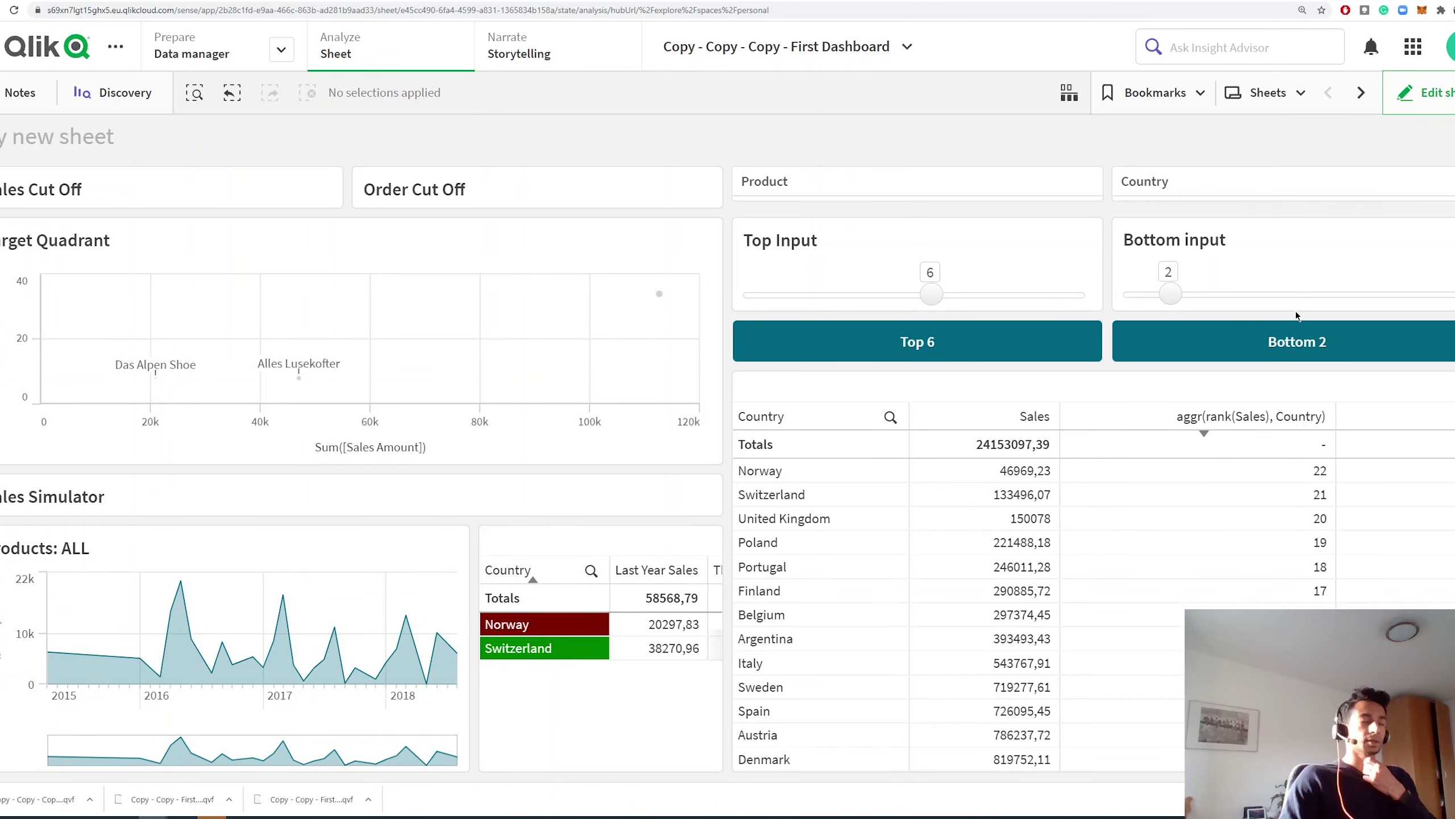
left_click(1324, 298)
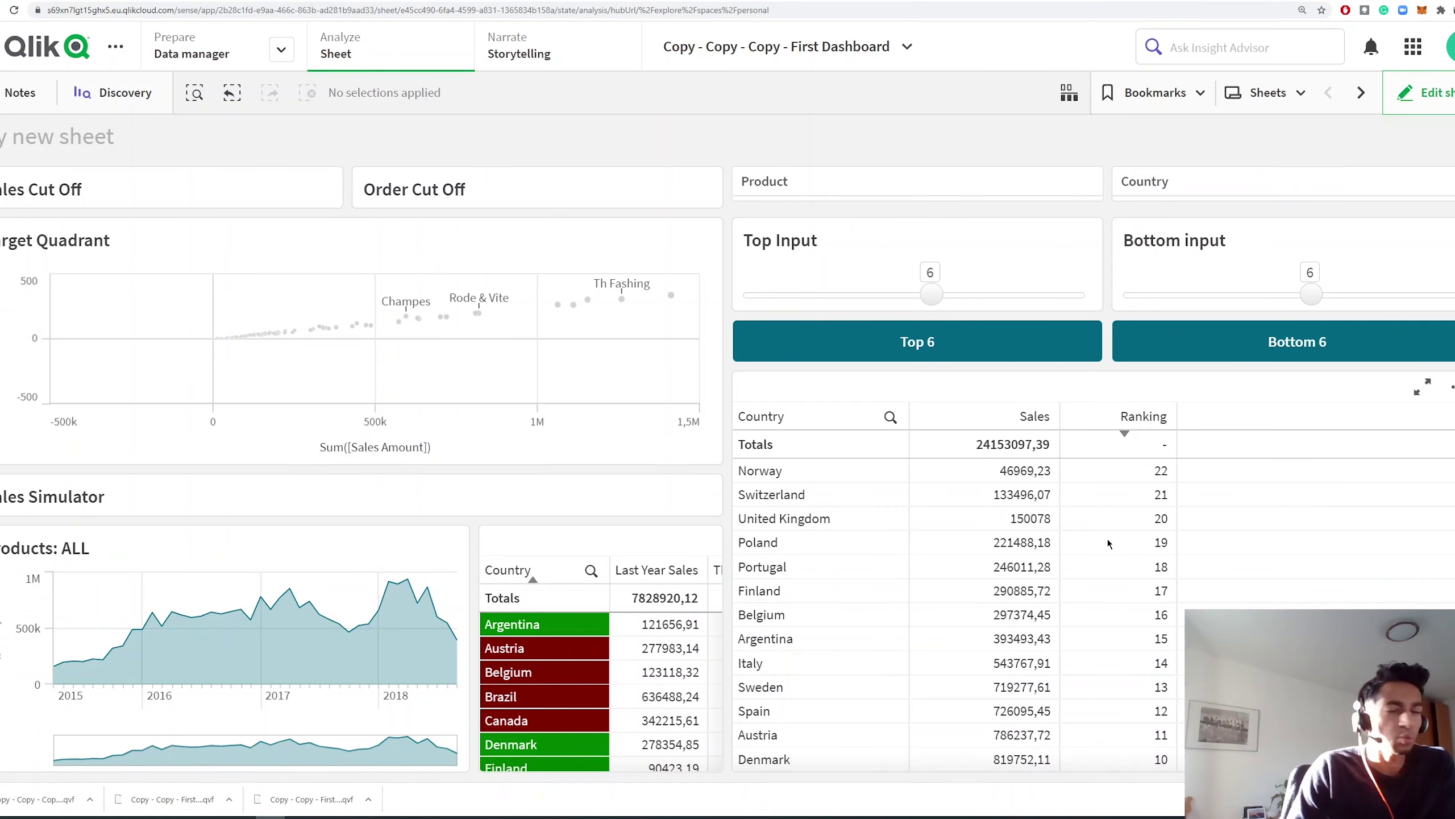
Resume editing and start the ranking table's Country column background color expression with rank(sum([Sales Amount]), Country).
left_click(1433, 98)
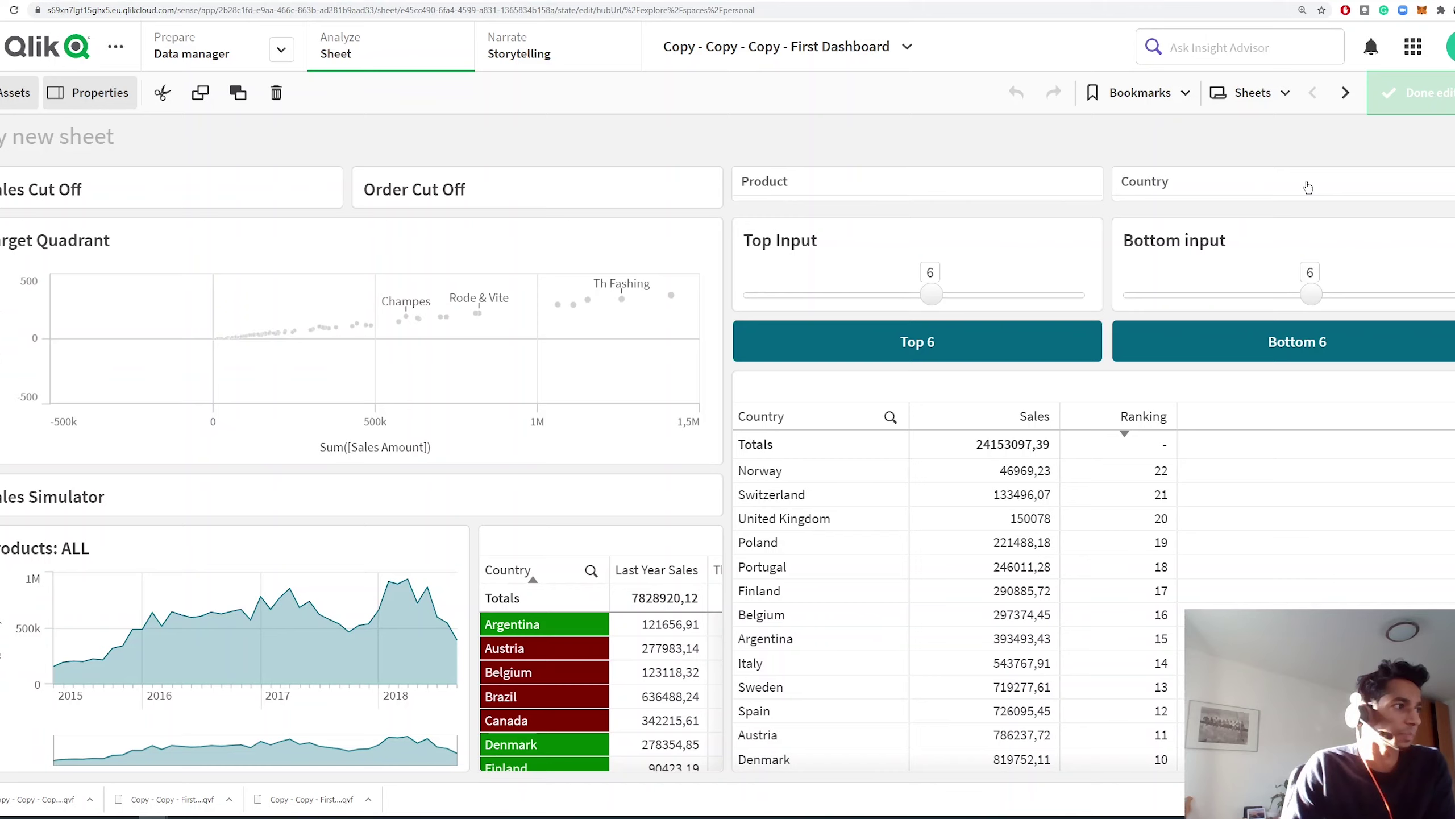
left_click(960, 608)
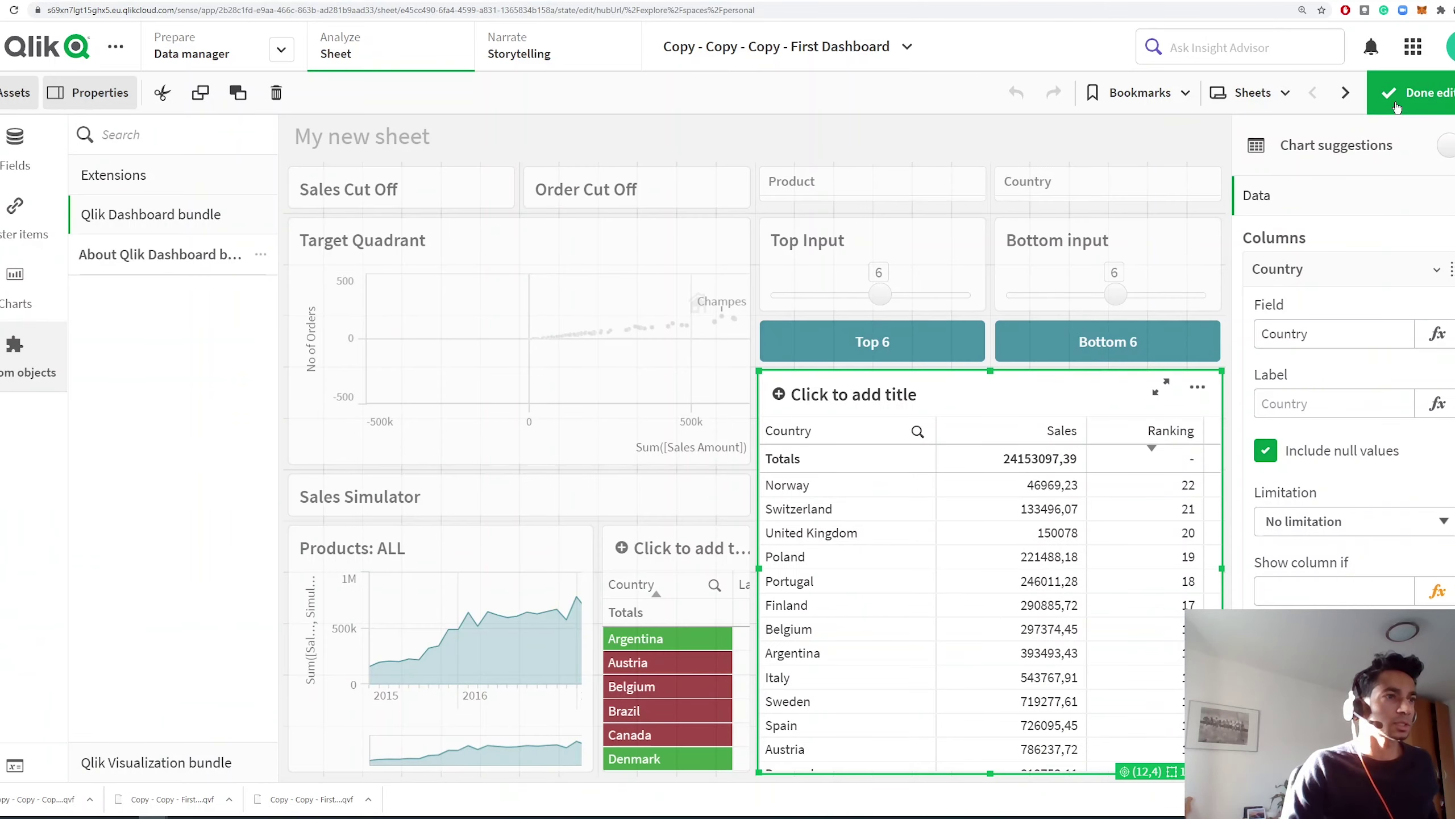
left_click(1328, 276)
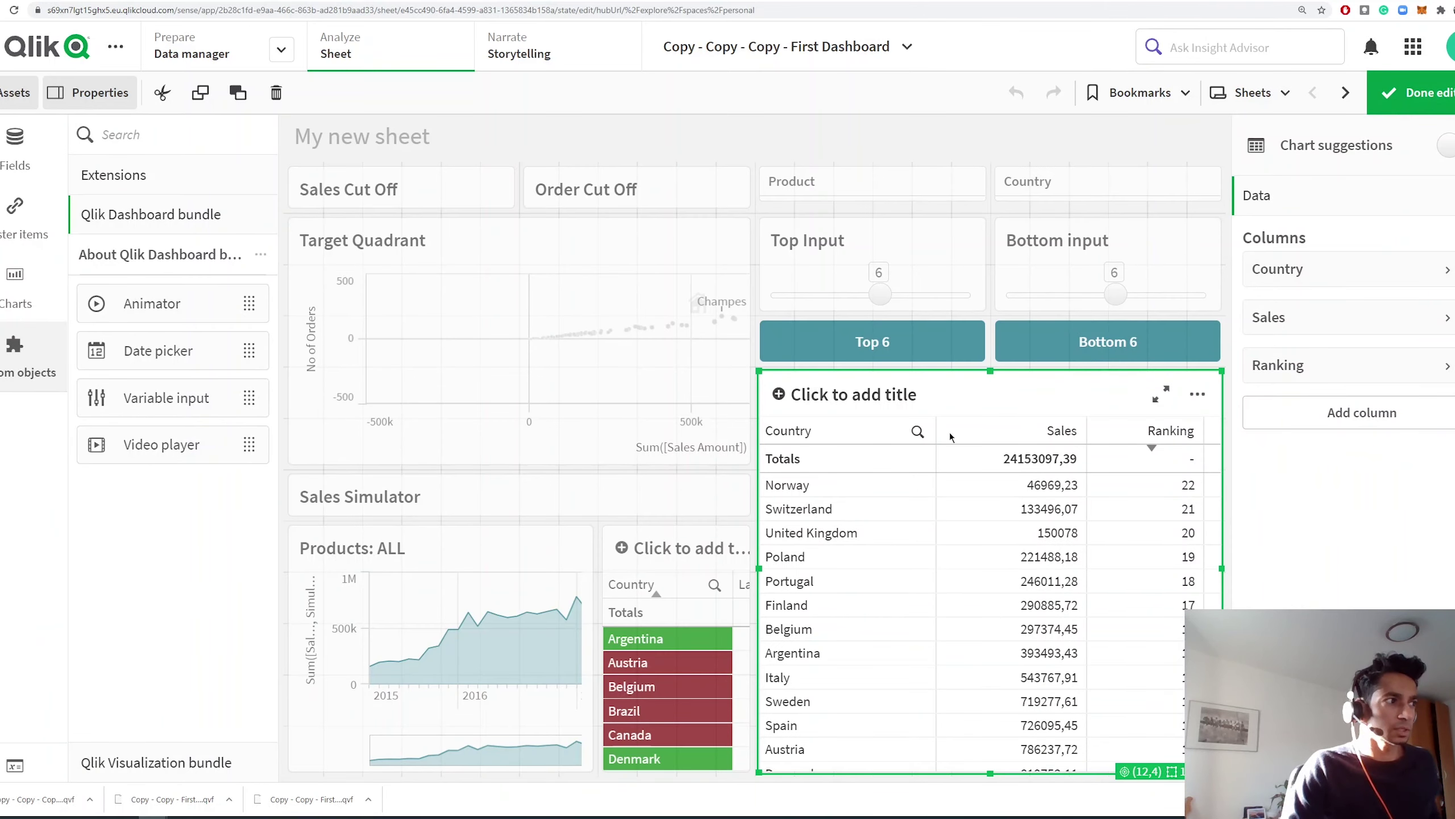
left_click(1334, 273)
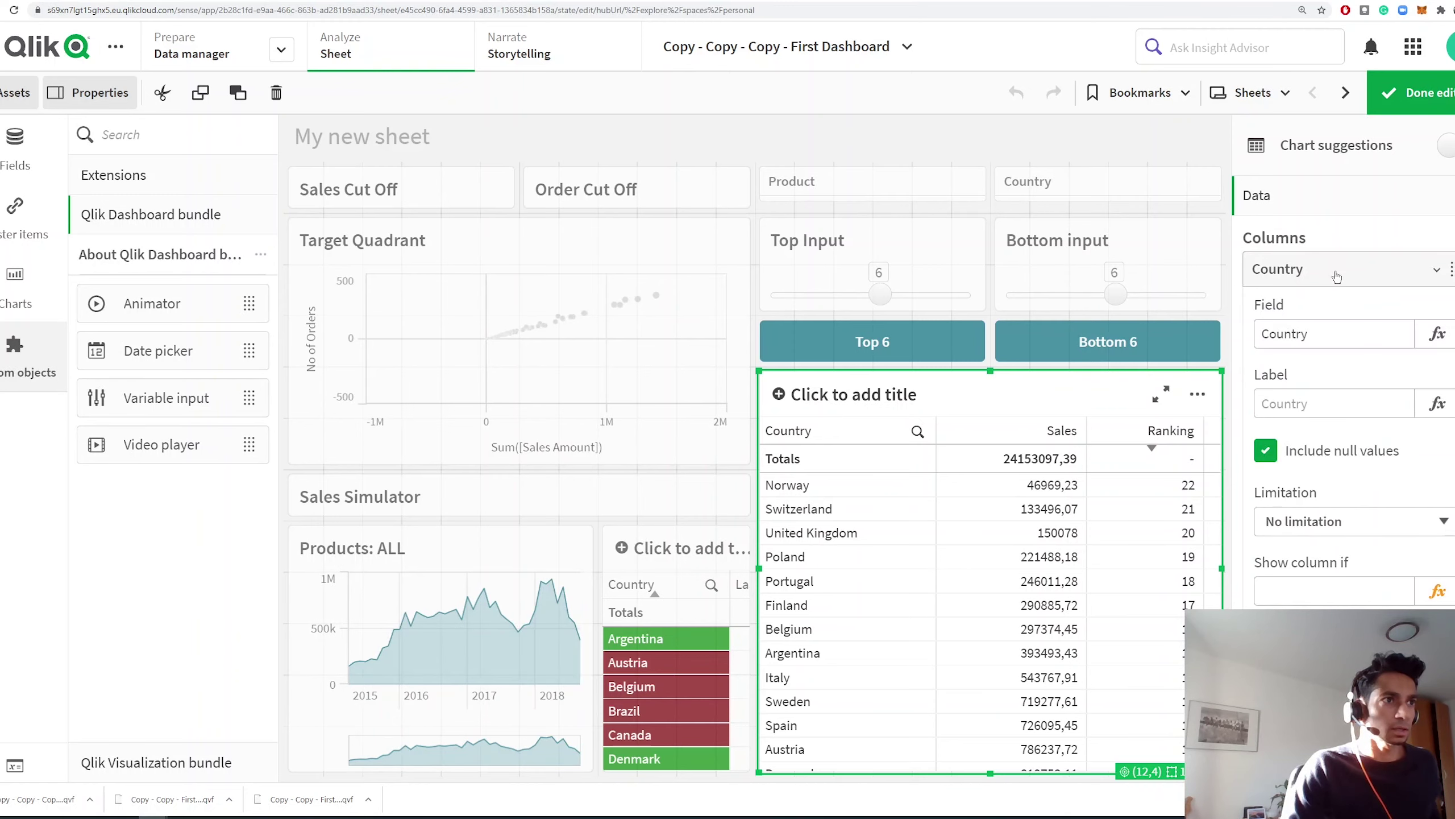
scroll(1334, 553, "down", 3)
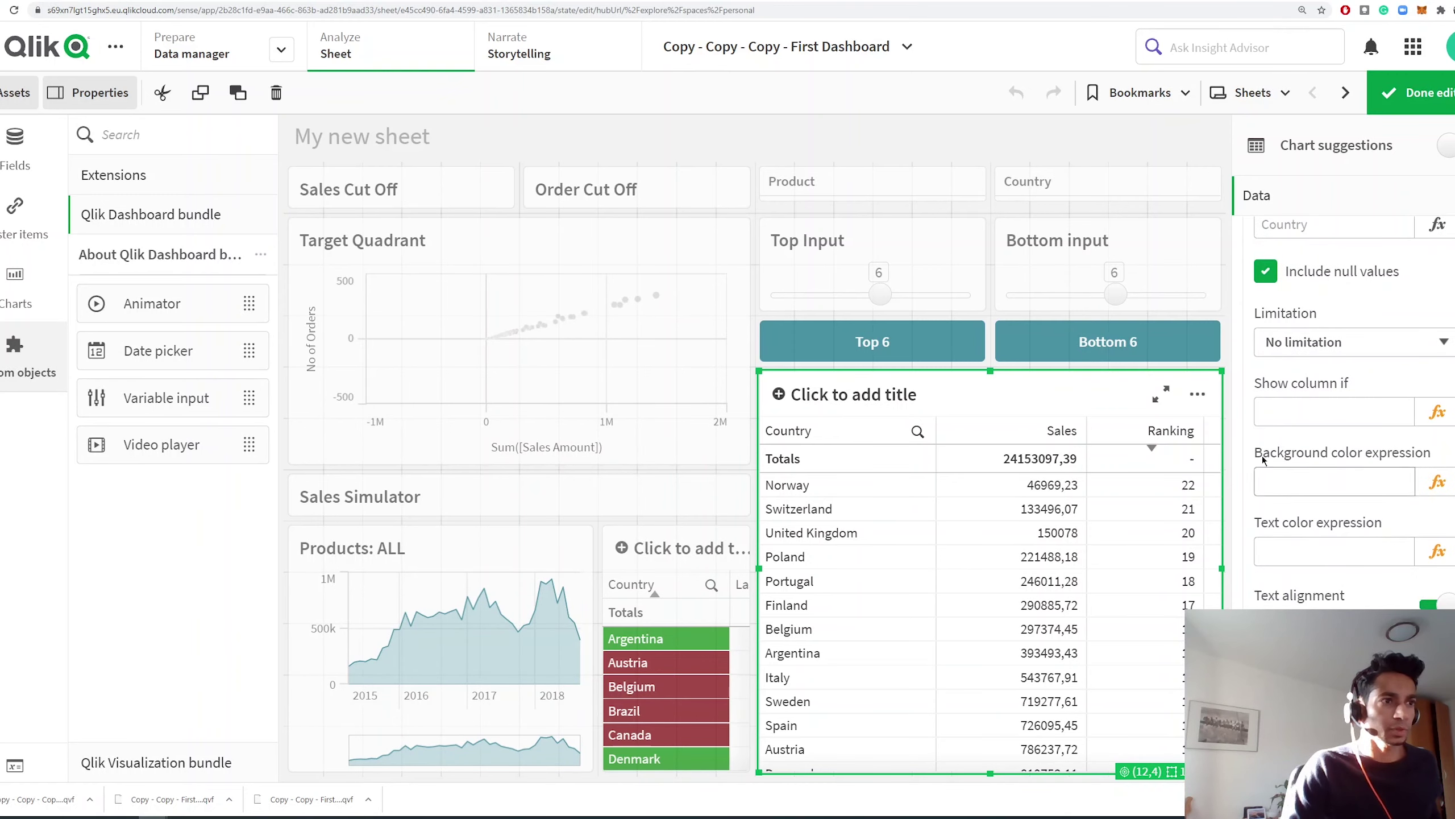
left_click(1437, 484)
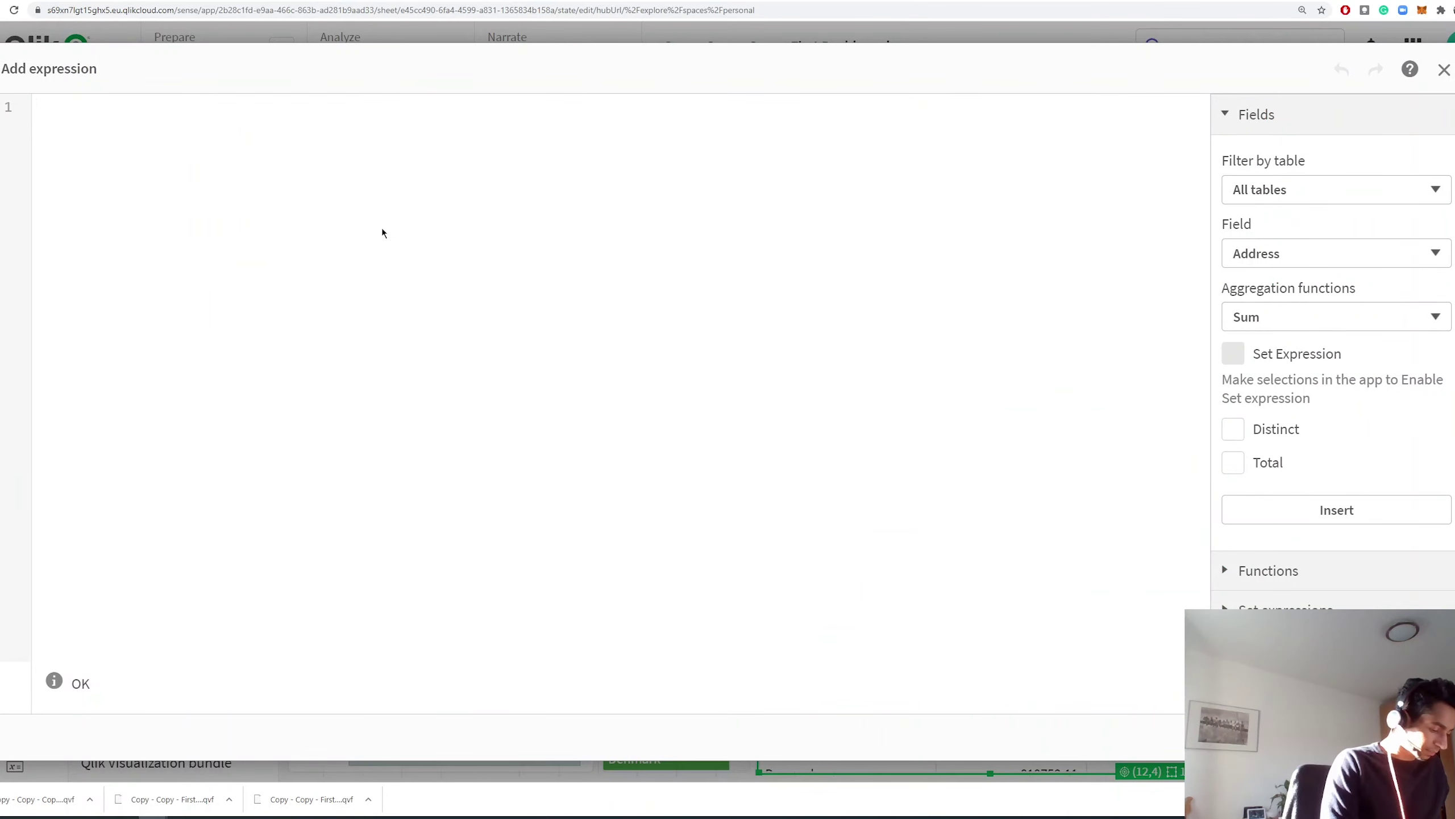
type("rank")
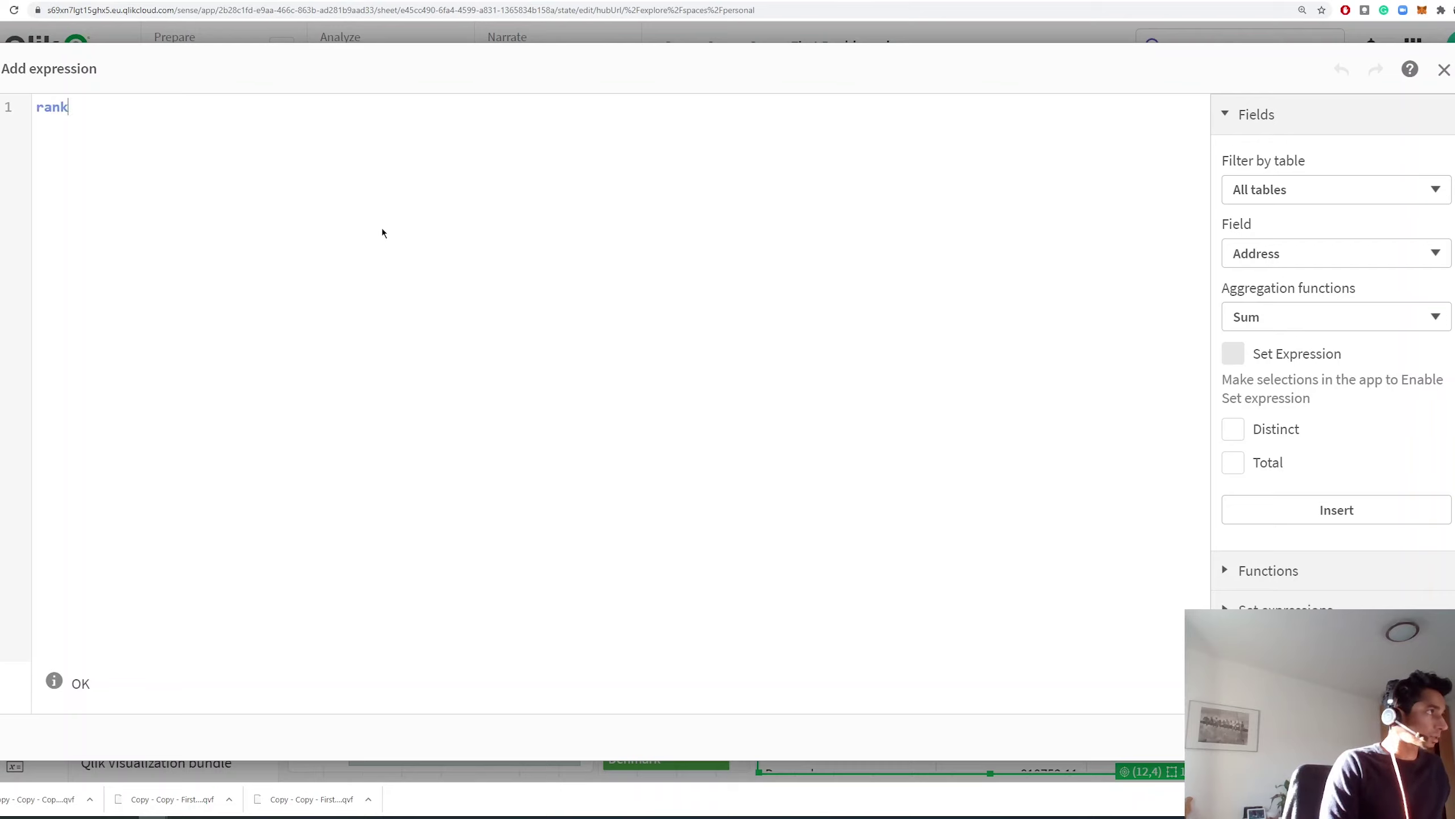
type("(sum([Sales Amount]), ")
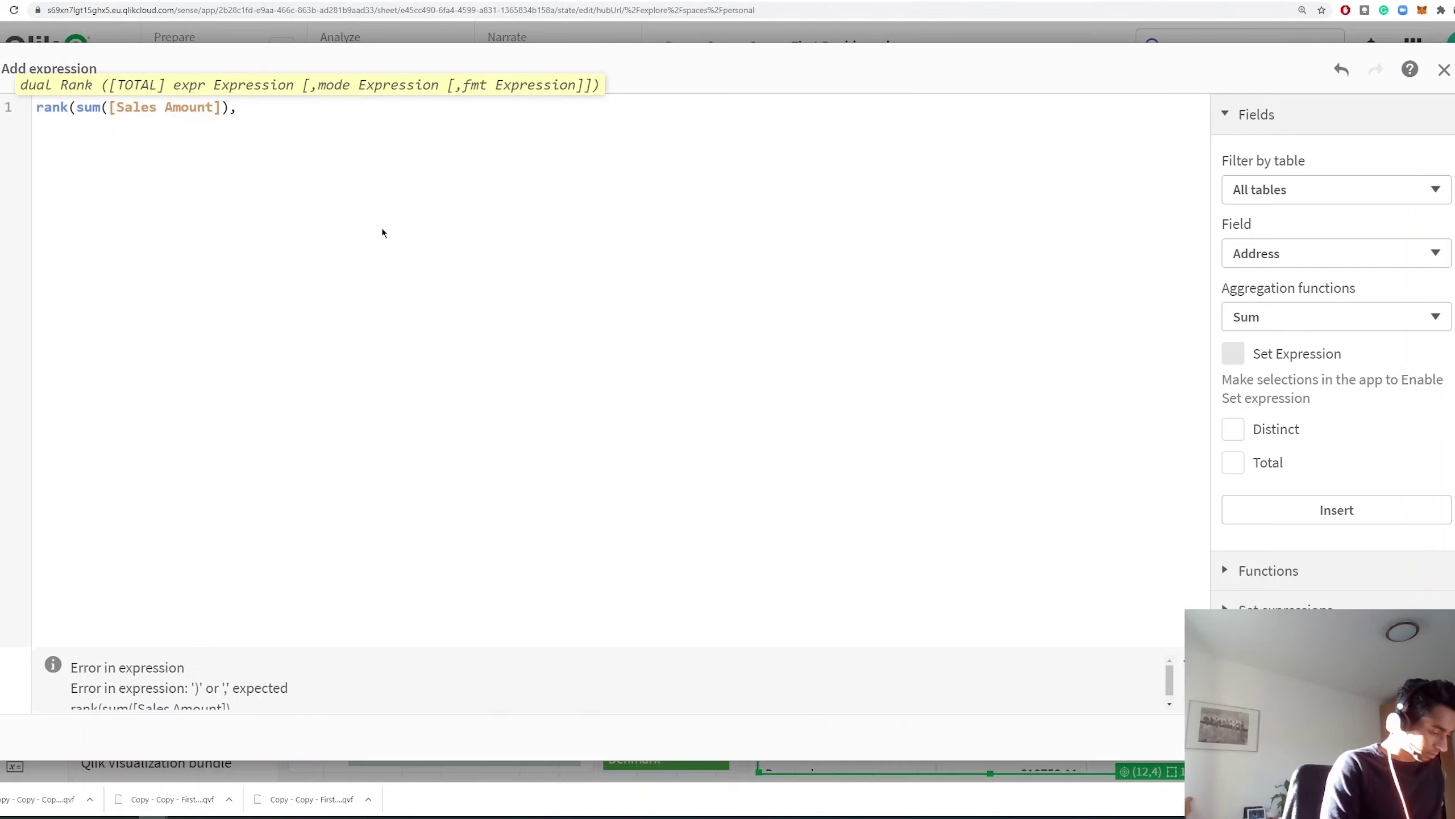
type("country")
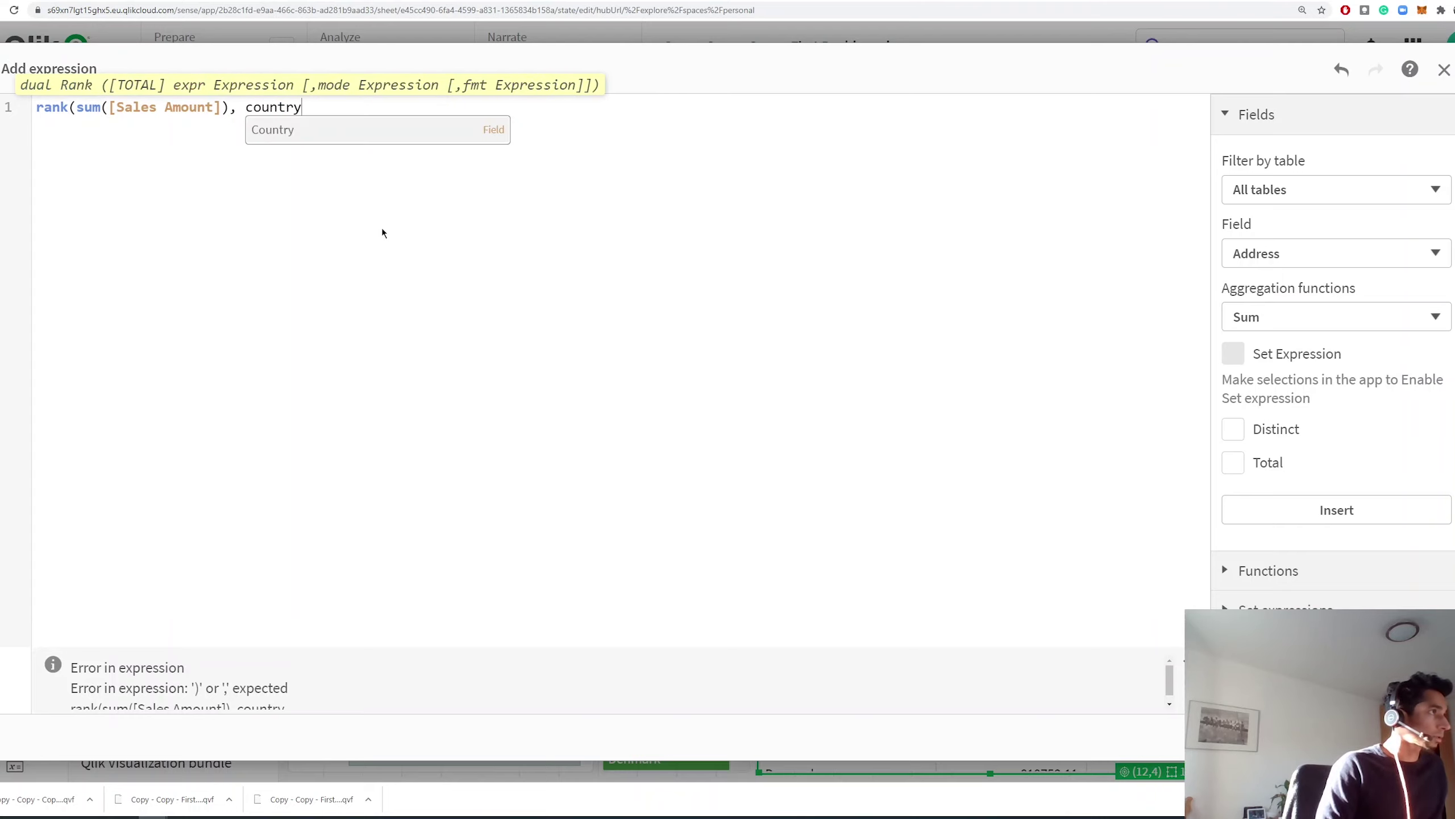
key("Return")
type(")")
Restructure the background color expression into aggr(rank(sum([Sales Amount])), Country).
key("Left")
key("Left")
key("Left")
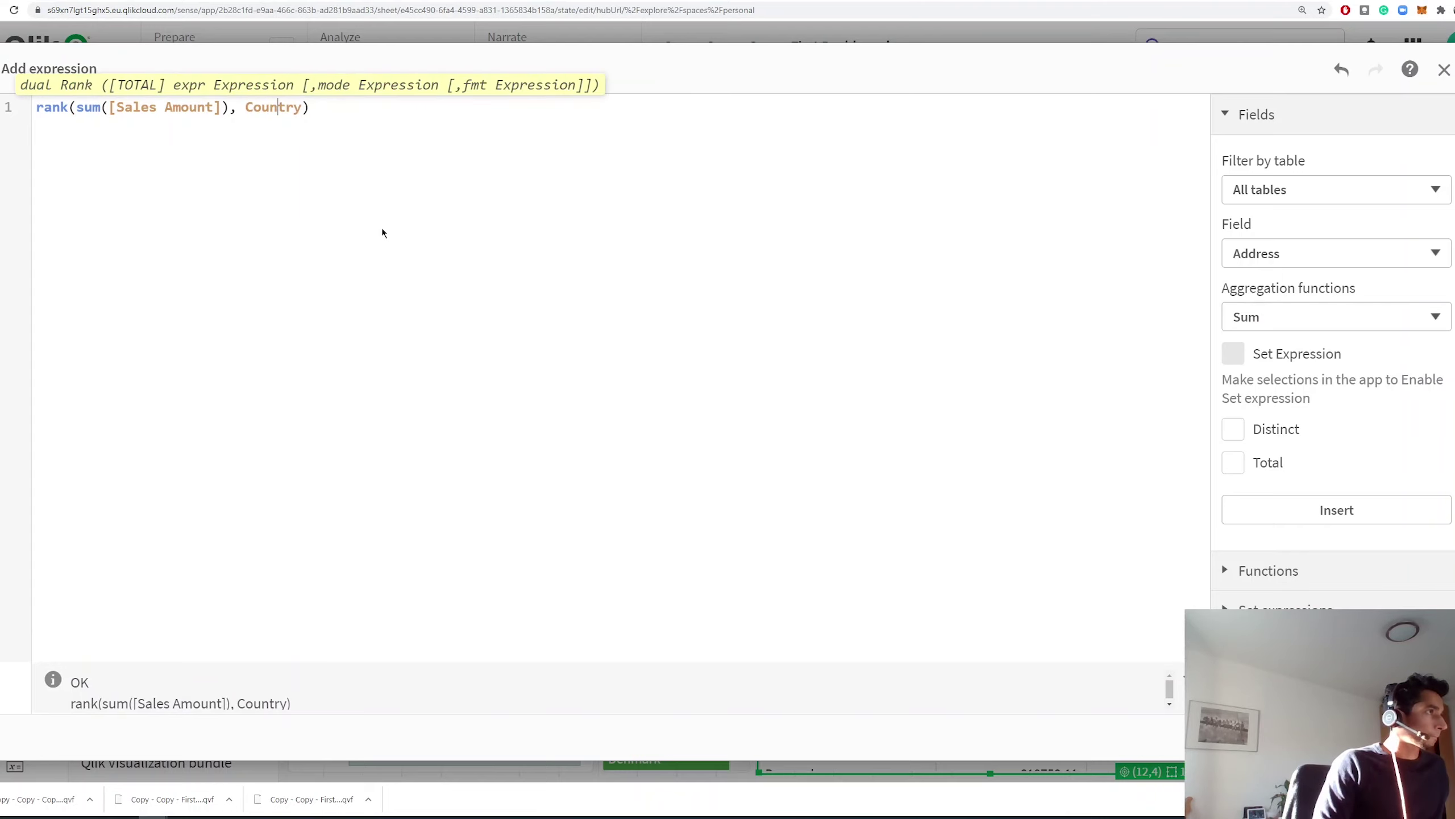
key("Home")
type("(")
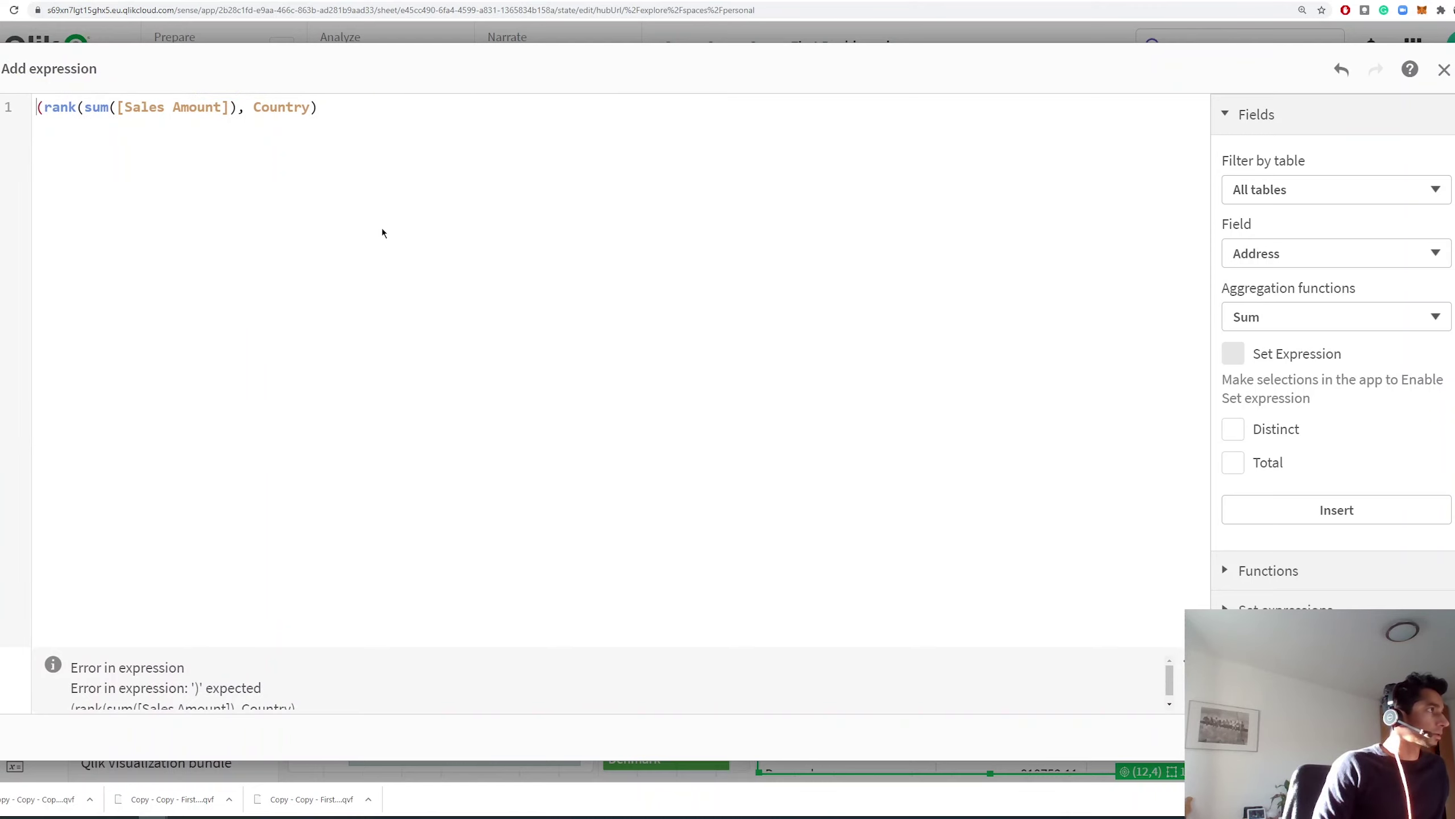
key("Home")
type("aggr")
key("End")
key("Left")
key("Left")
key("Left")
key("Left")
key("Left")
key("Left")
key("Left")
key("Left")
key("Left")
key("Left")
type(")")
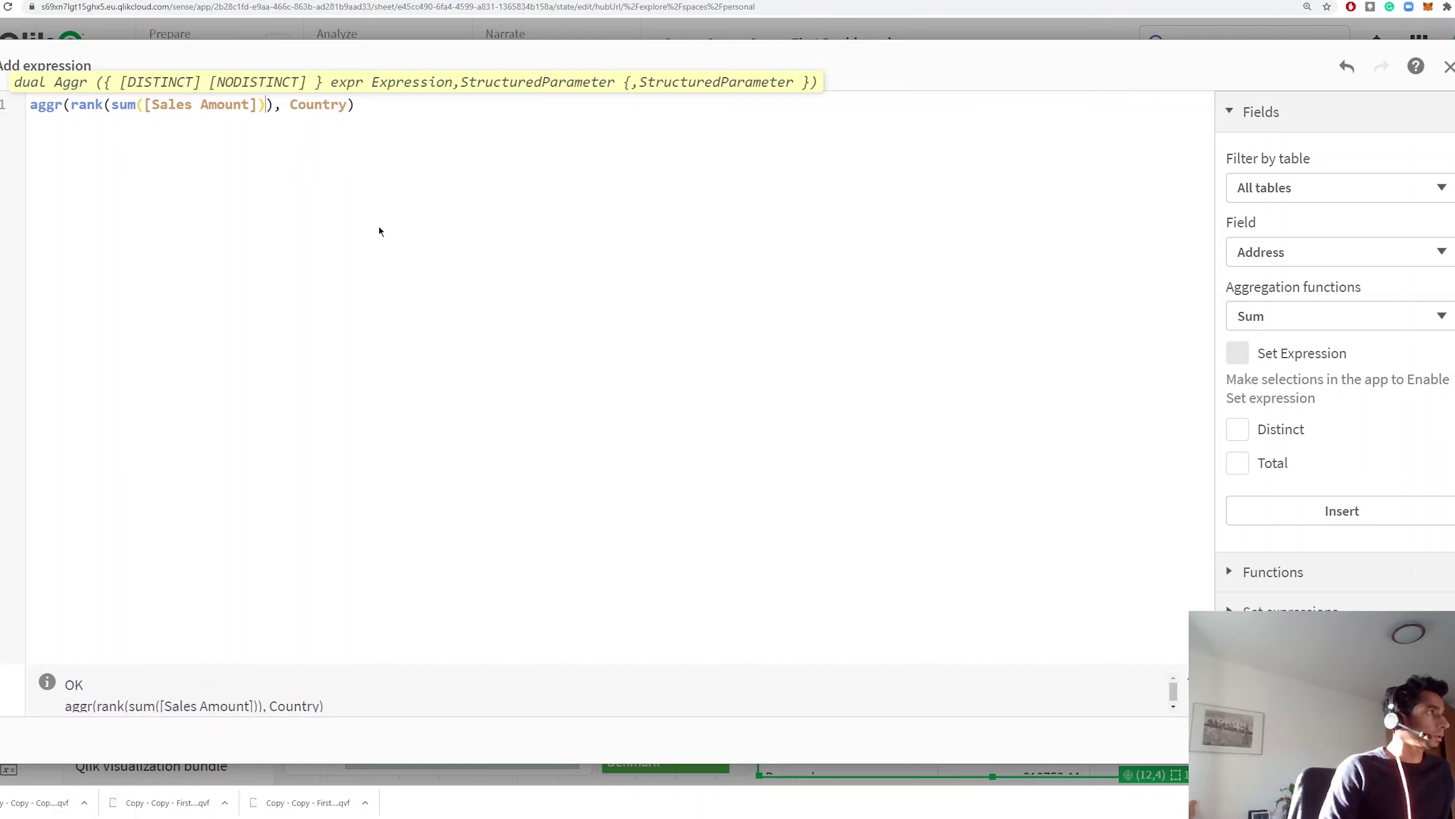
key("Left")
key("Left")
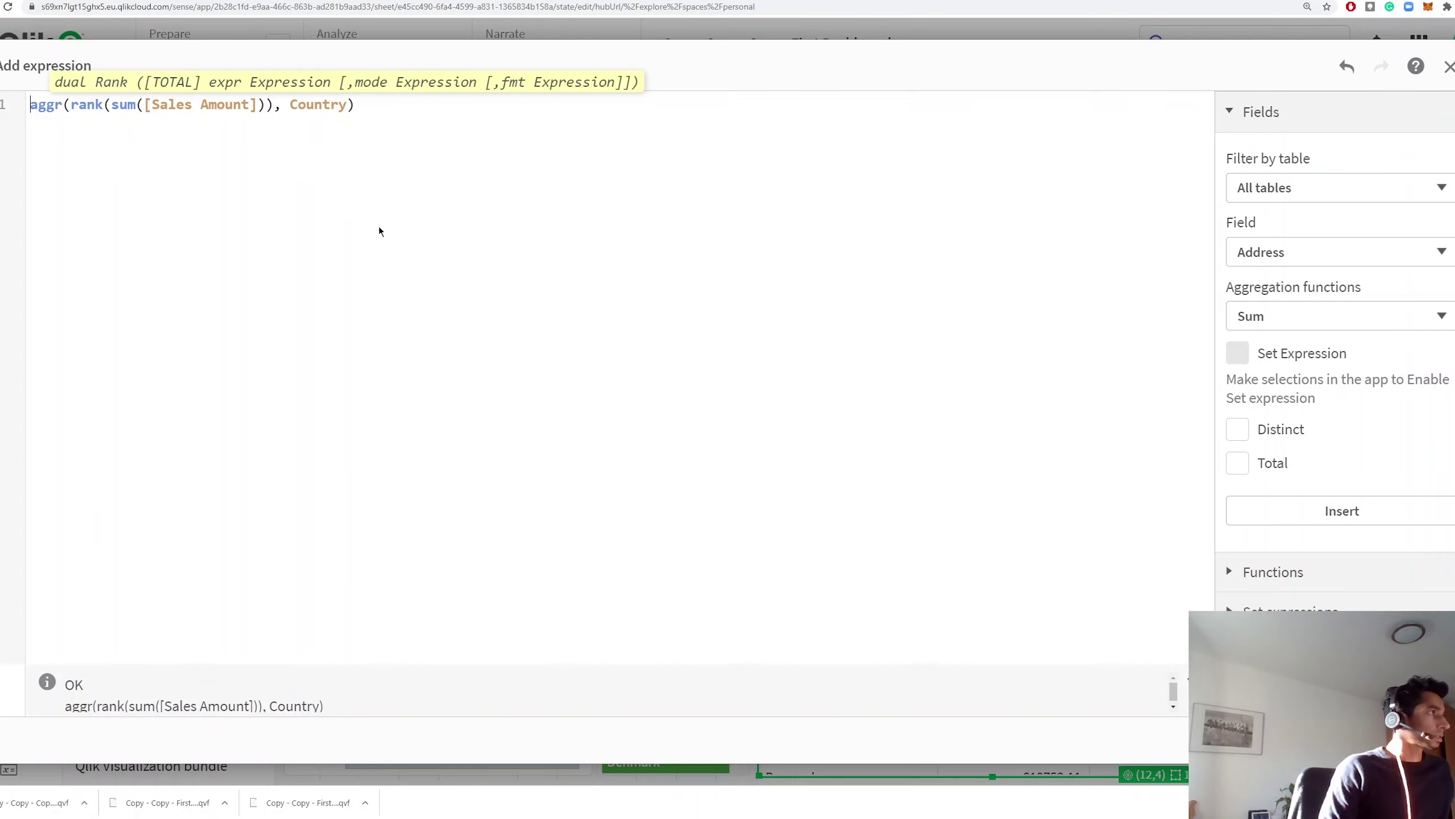
Turn the aggr expression into the condition of an if function that tests whether the rank is <= Vtoplist.
key("Home")
type("if(")
key("Right")
key("Right")
key("Right")
key("Right")
key("Right")
key("Right")
key("Right")
key("Right")
key("Right")
key("Right")
key("Right")
key("Right")
key("Right")
key("Right")
key("Right")
key("Right")
key("Right")
key("Right")
key("Right")
key("Right")
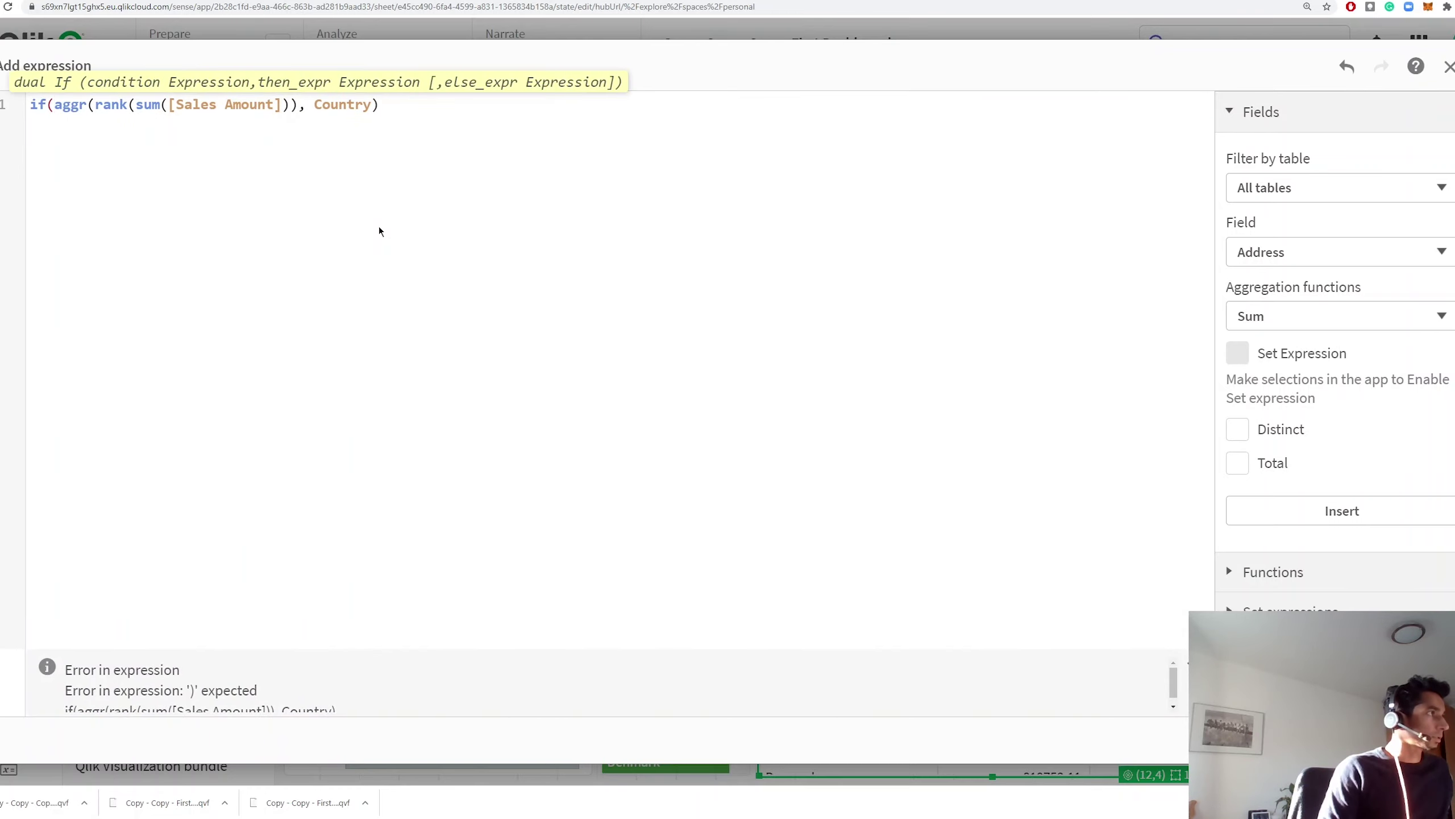
key("End")
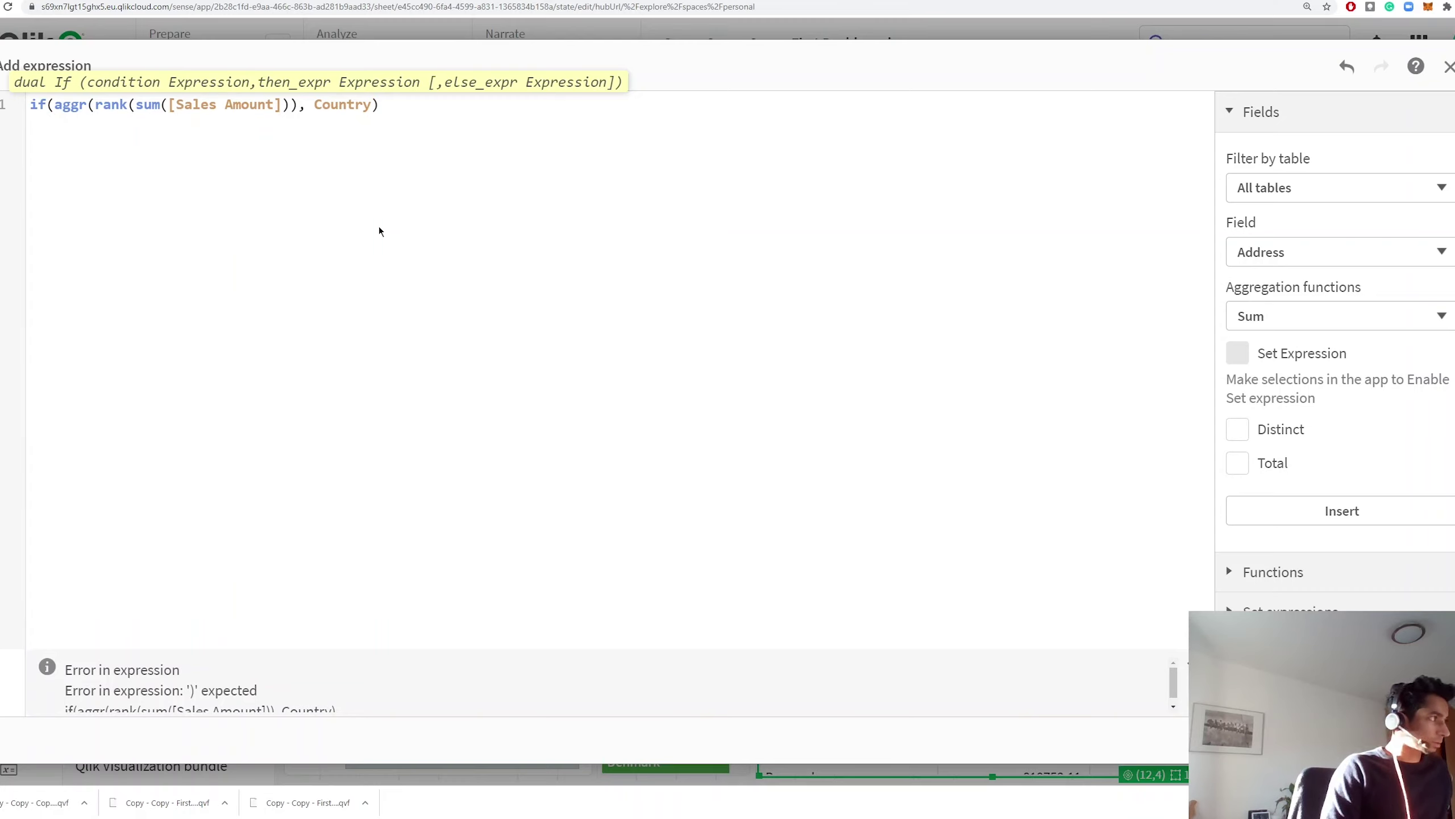
type("<=")
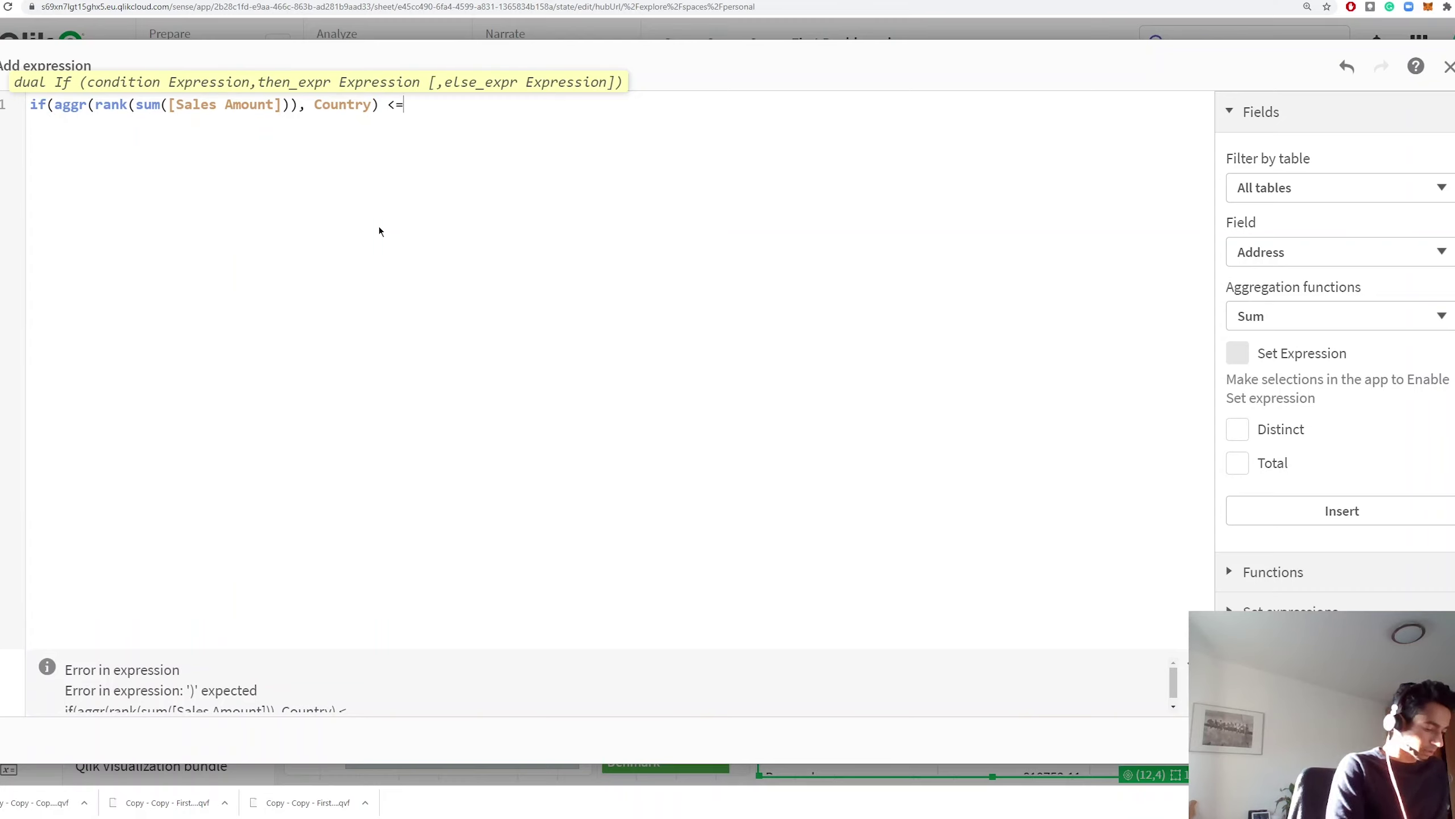
type(" vt")
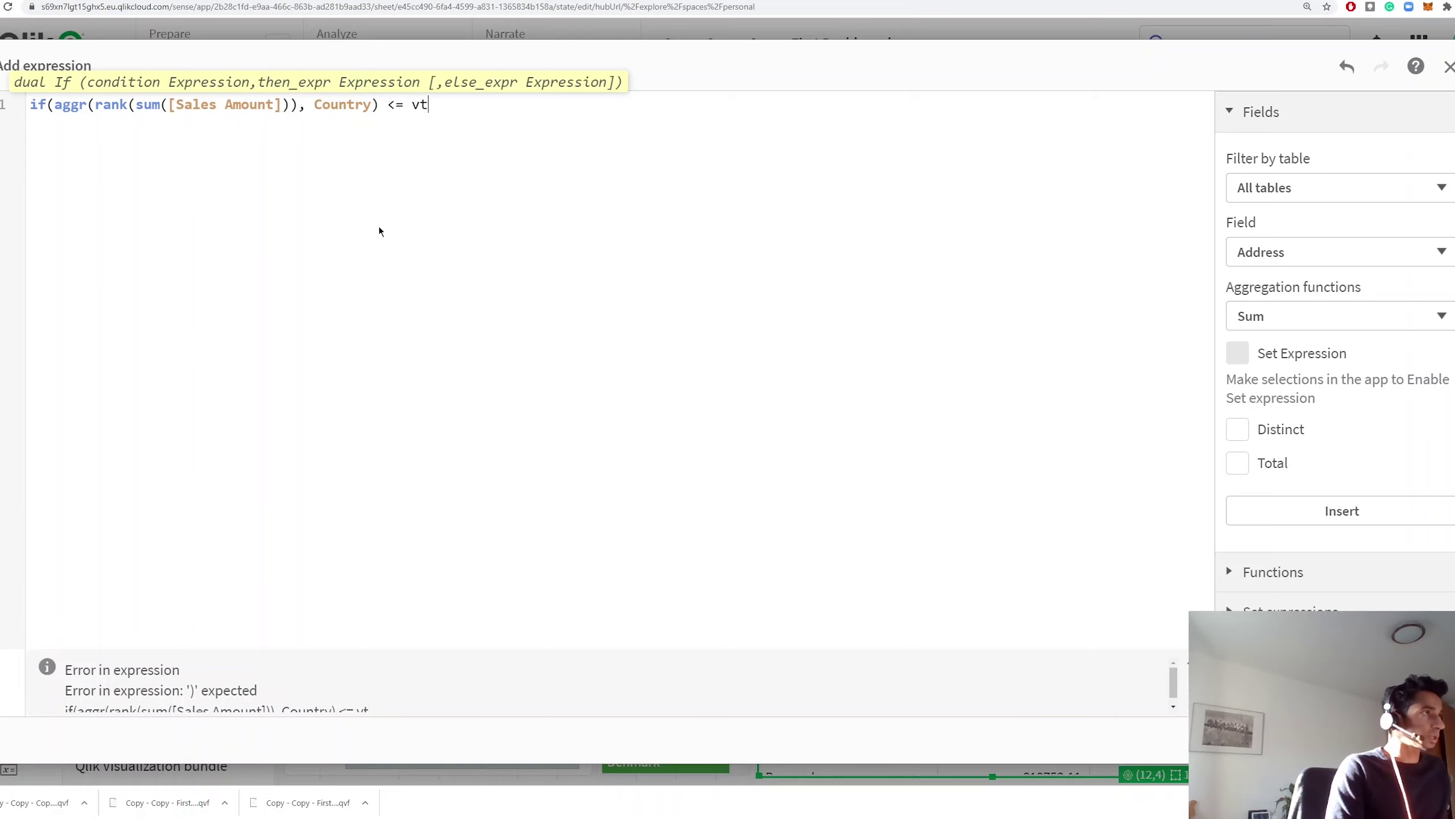
key("Return")
Complete the if function so it returns Green() when the condition is met and red() otherwise.
type(", gree")
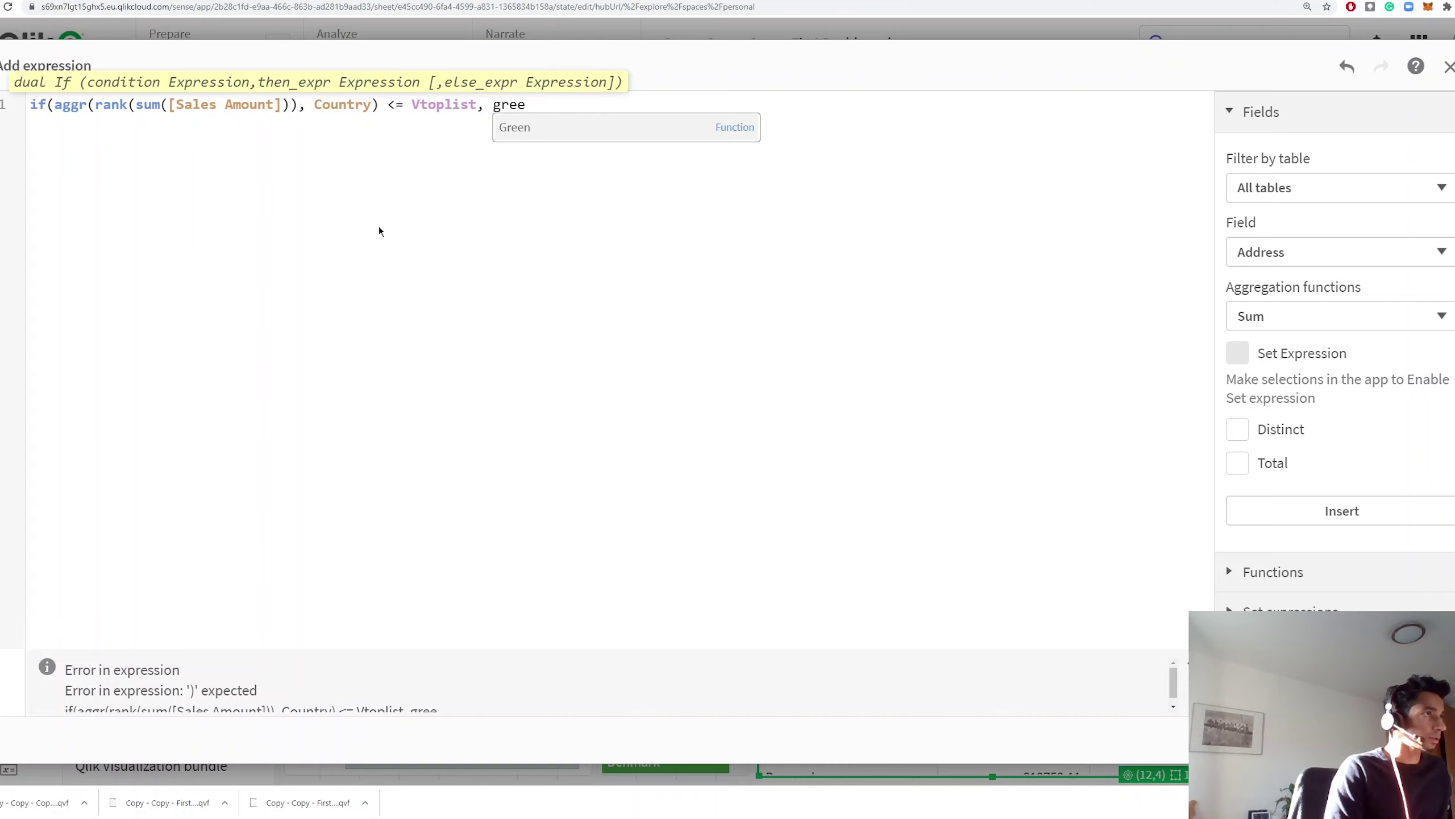
key("Return")
type("()")
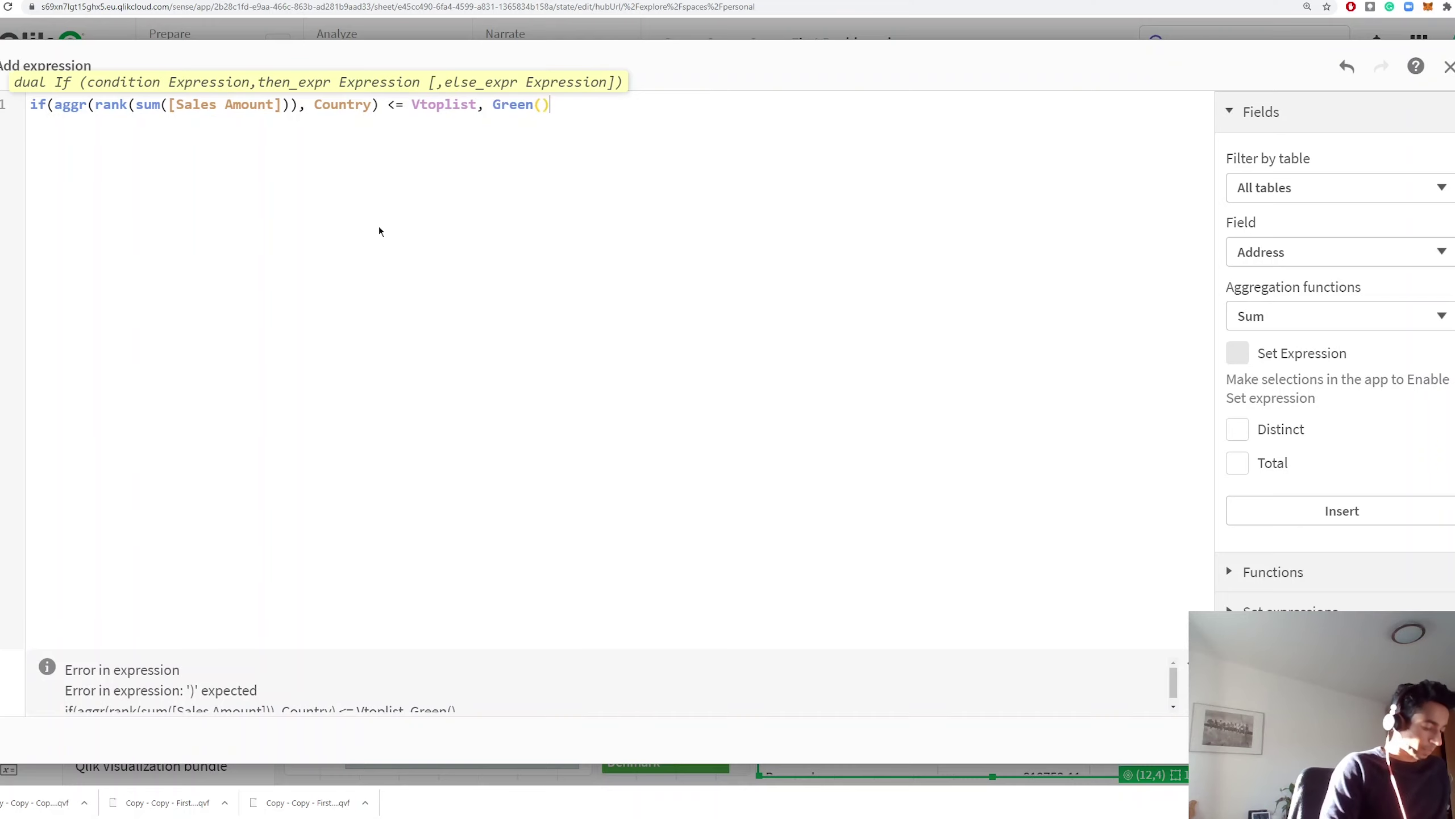
type(",red")
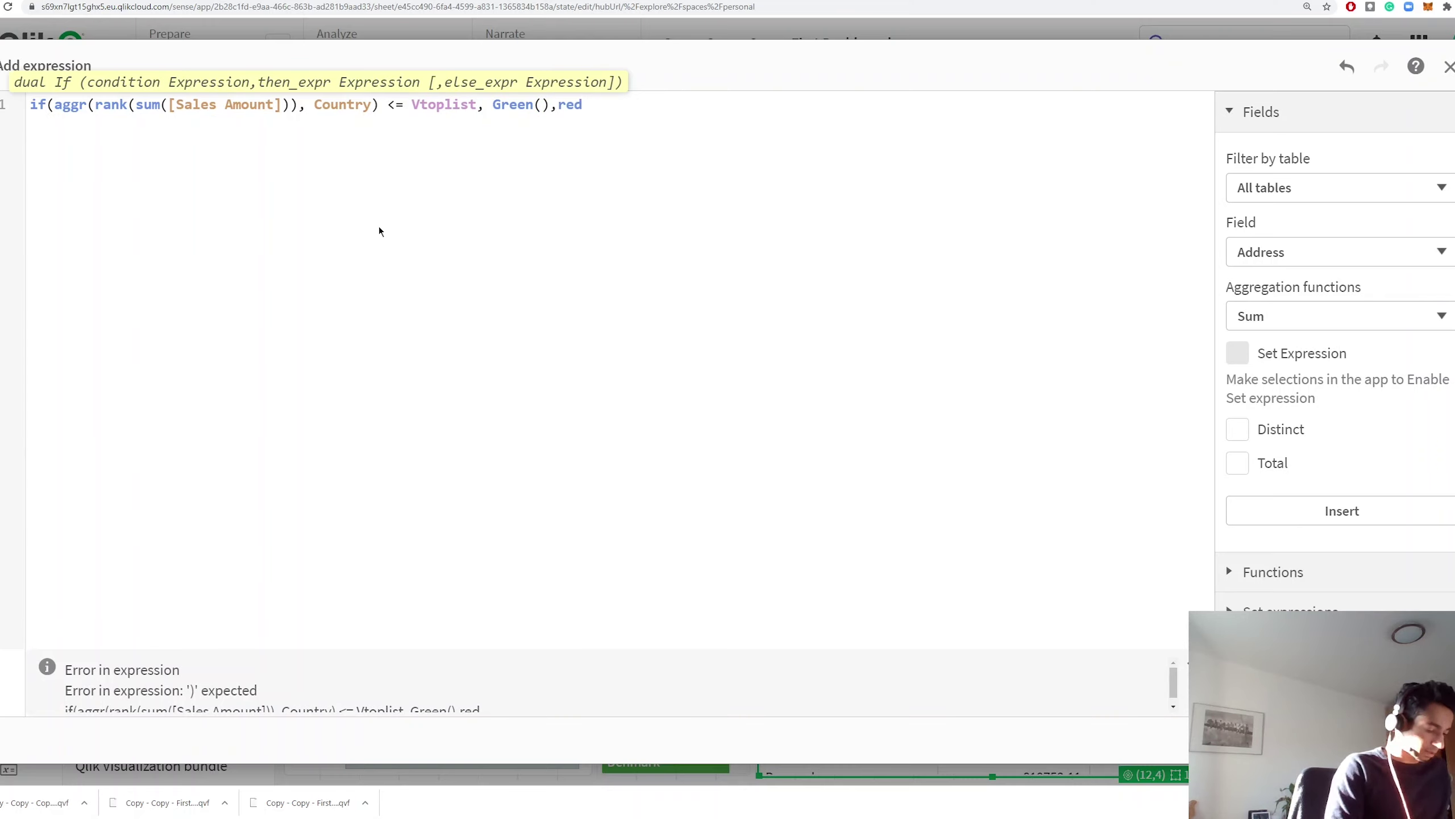
type("())")
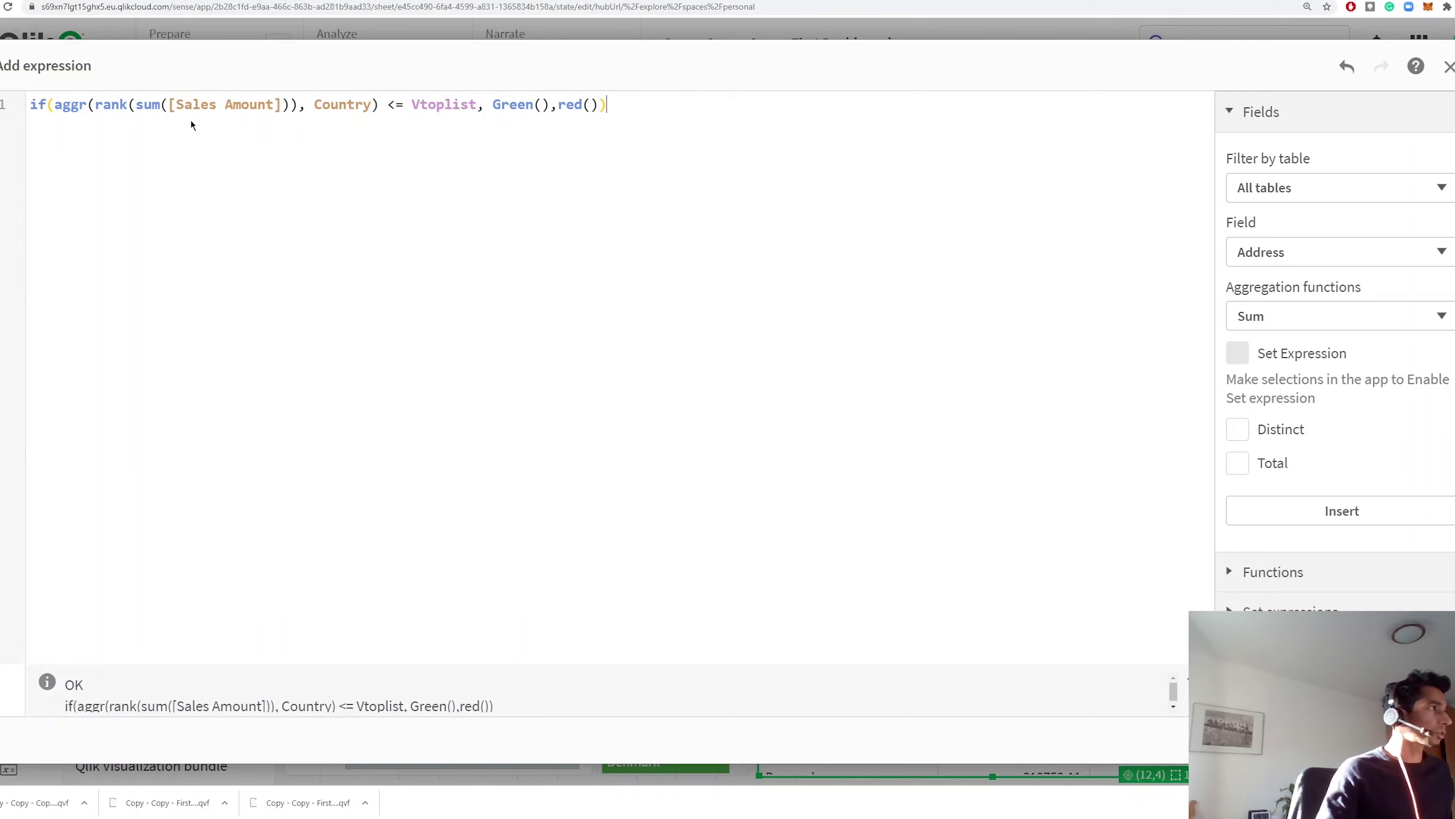
Add the set expression {<Country= >} inside the sum of the background color expression, apply it and finish editing the sheet.
left_click(158, 106)
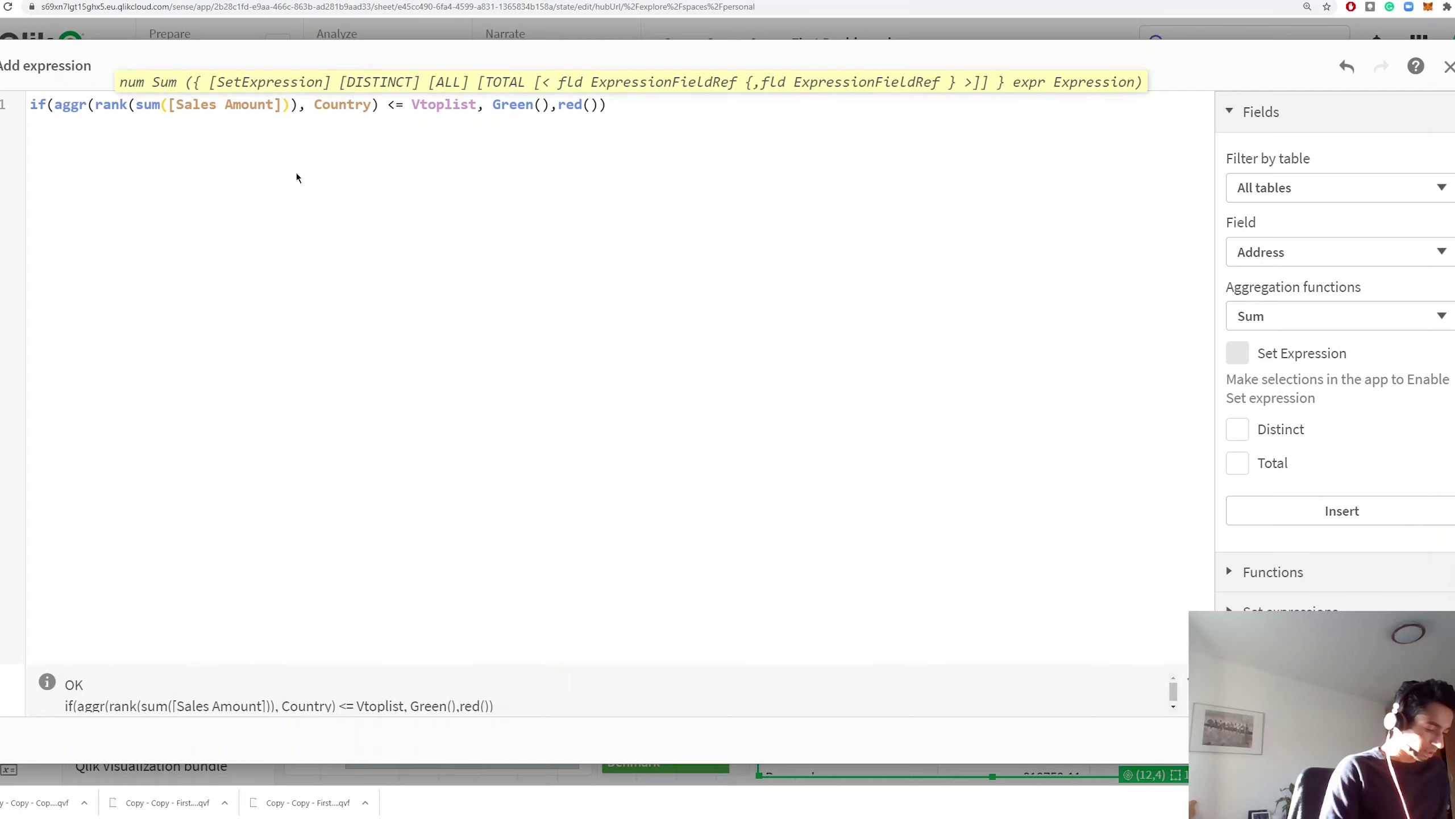
type("{}")
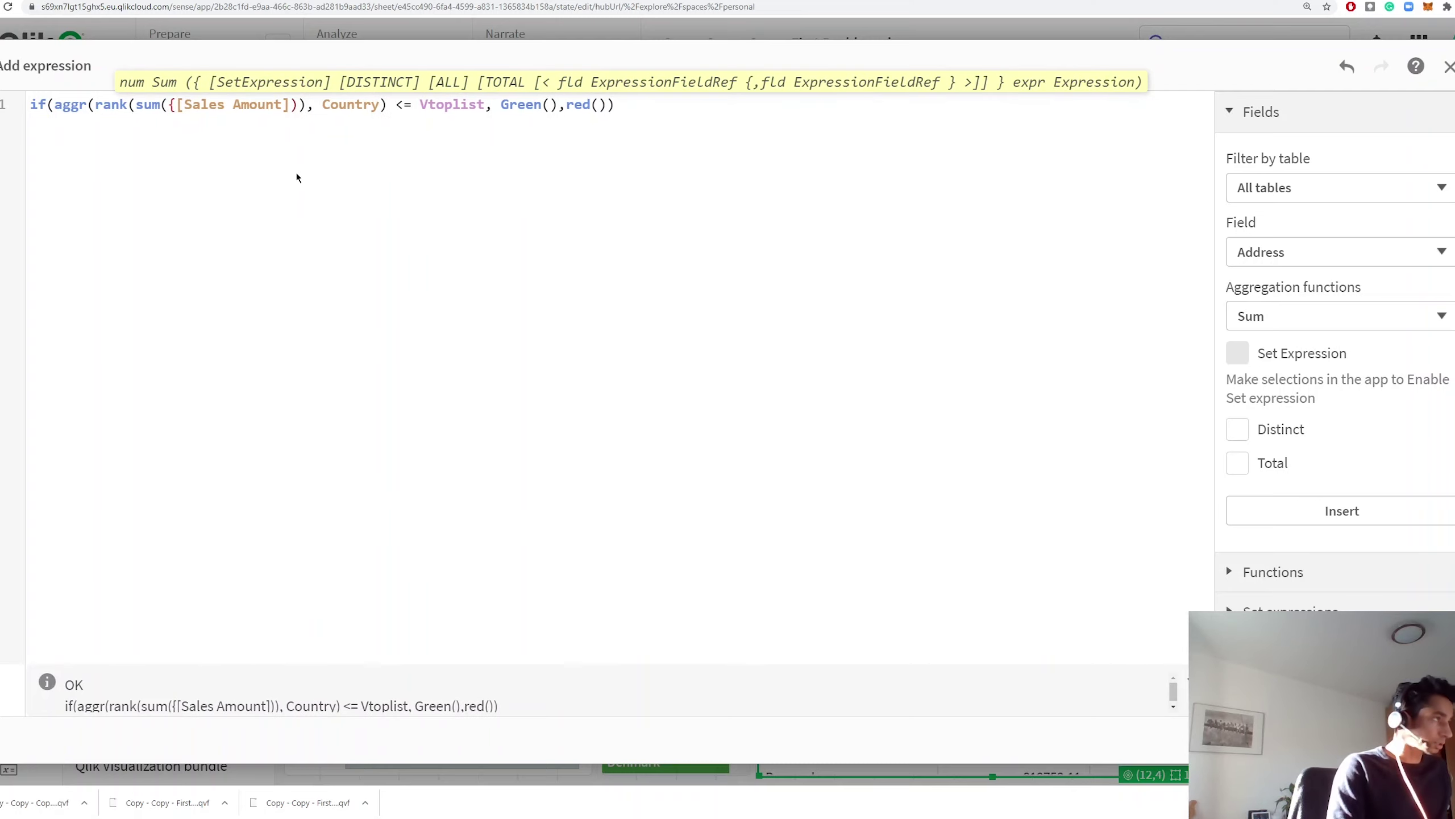
key("Left")
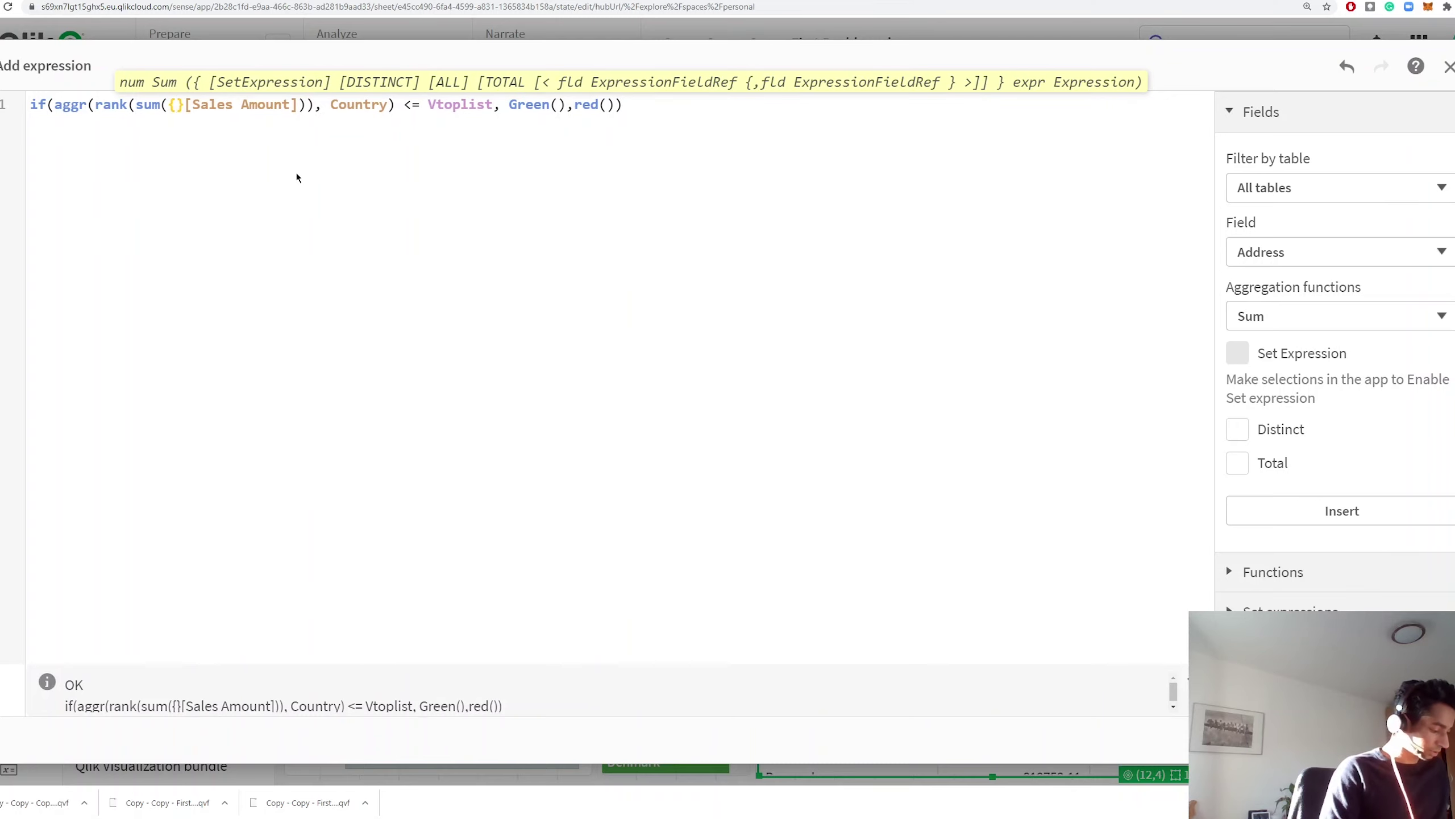
type("<>")
key("Left")
key("Left")
type("Country")
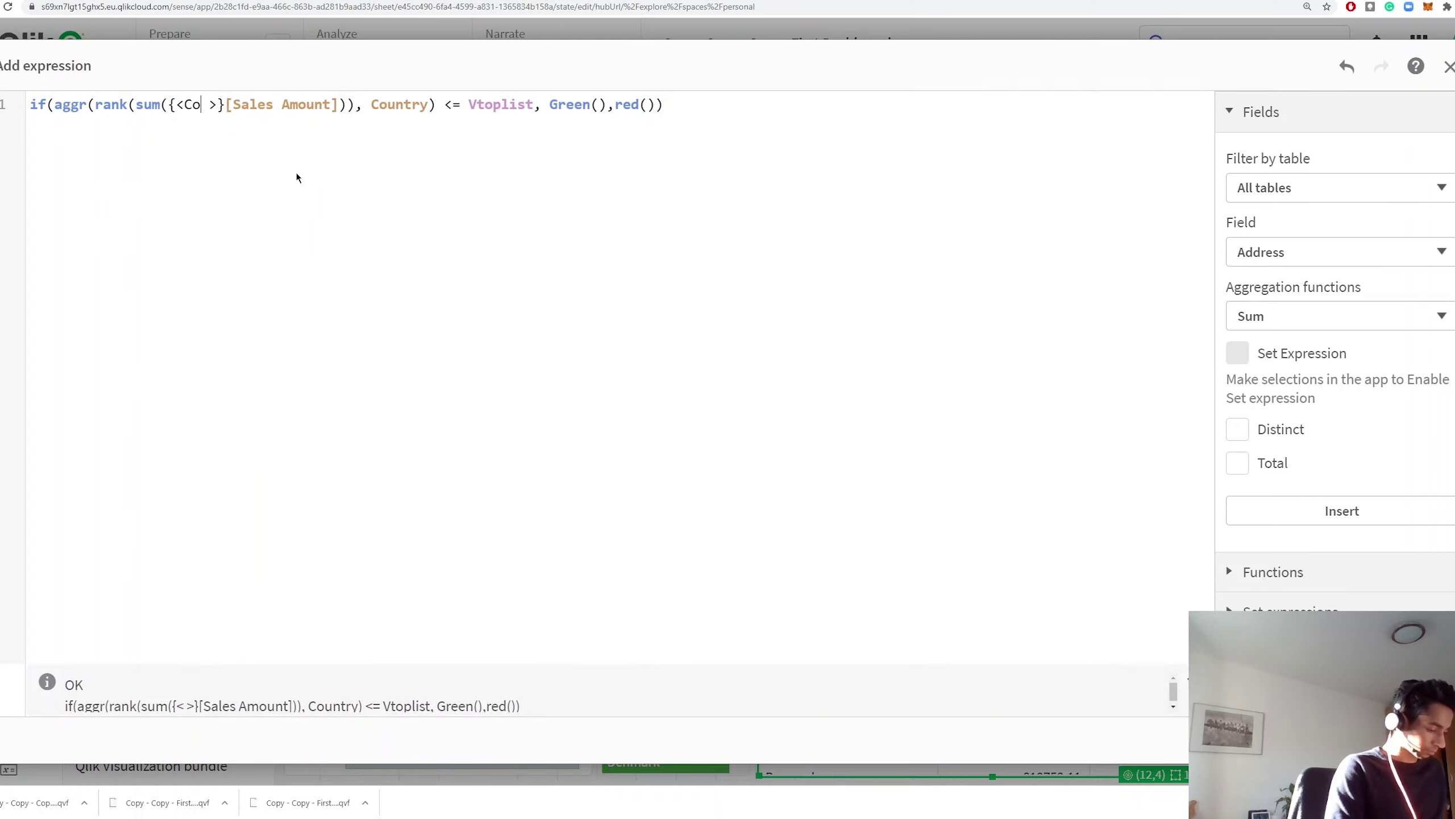
type("=")
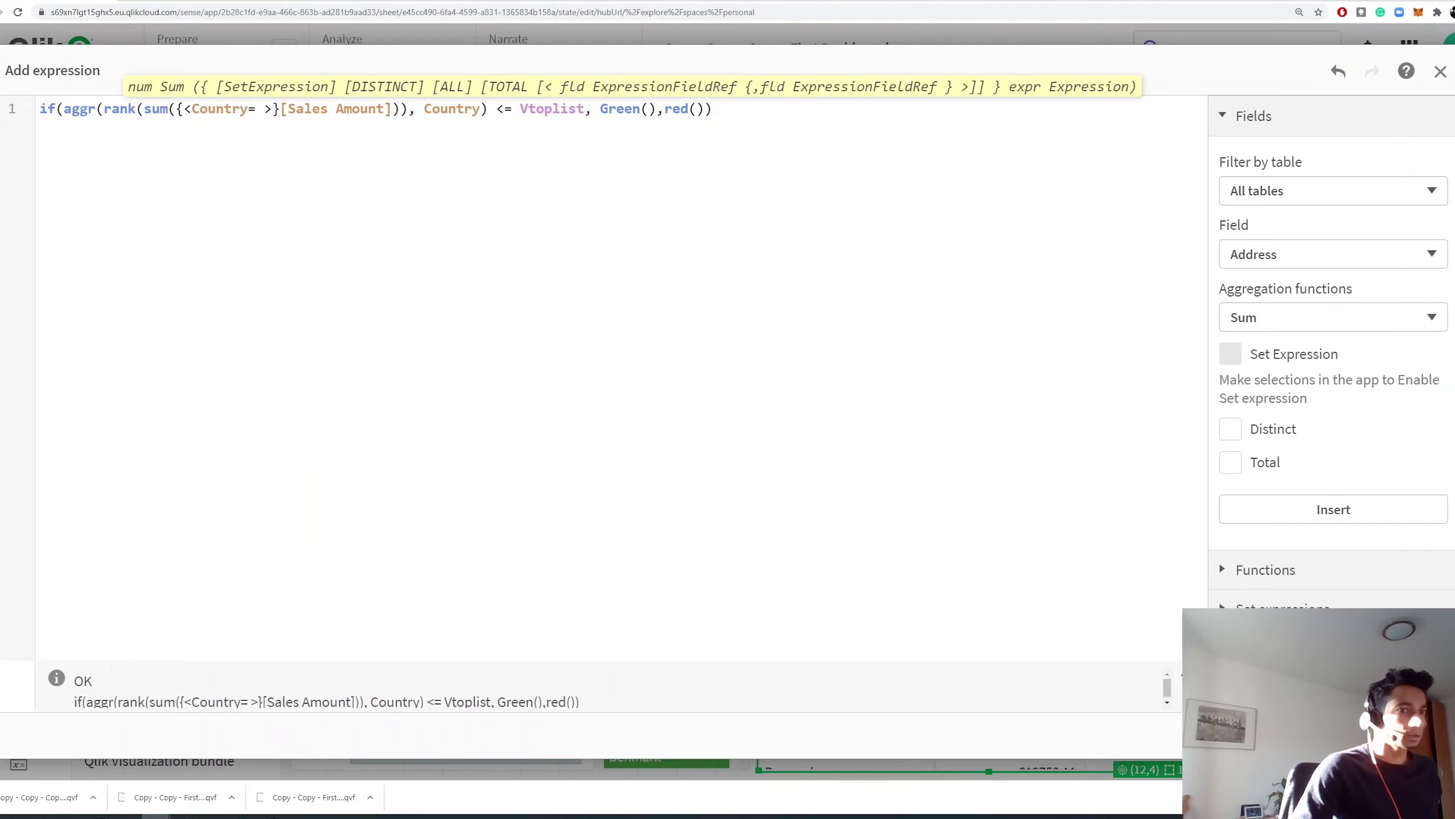
left_click(1415, 736)
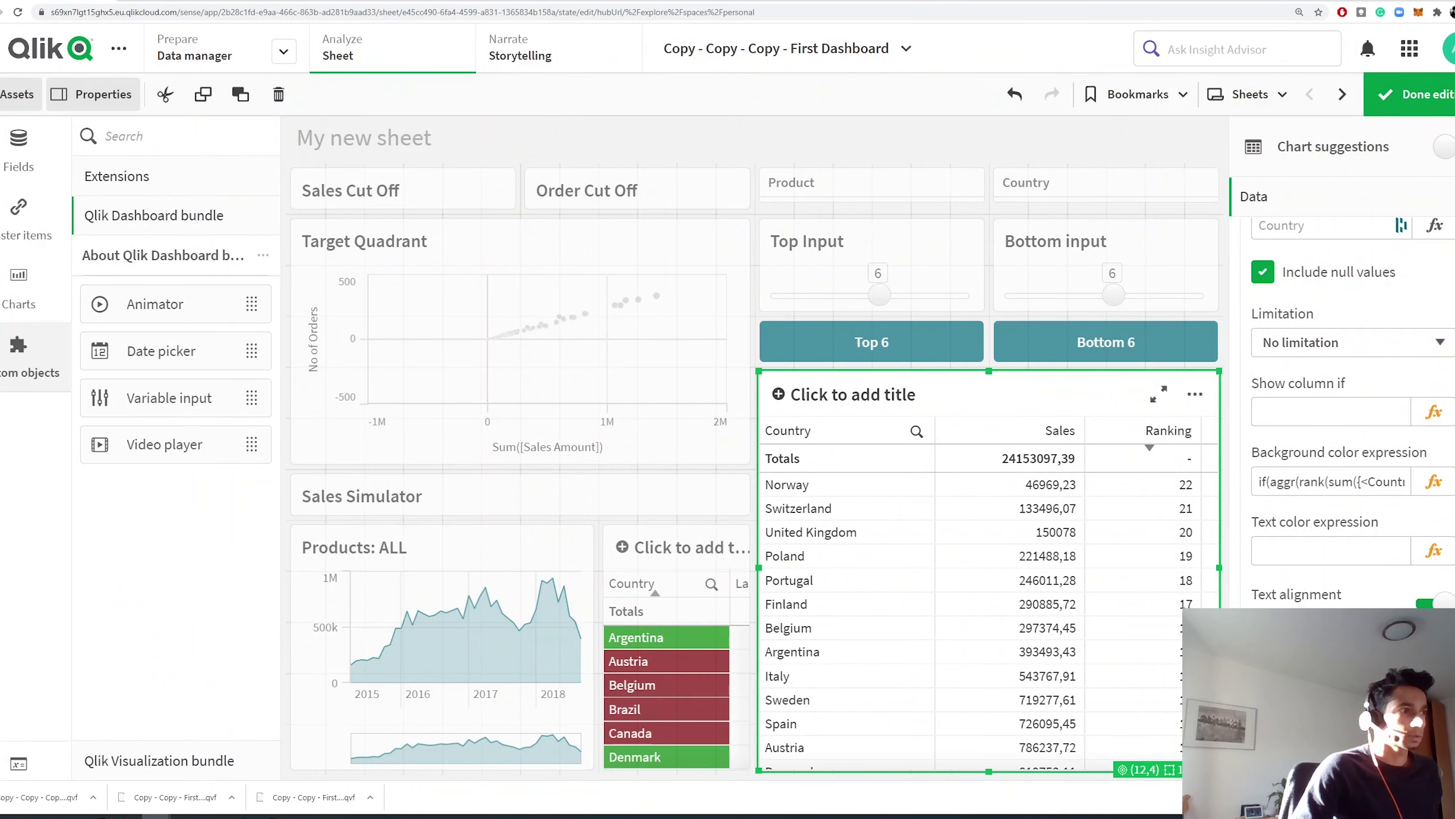
left_click(1412, 94)
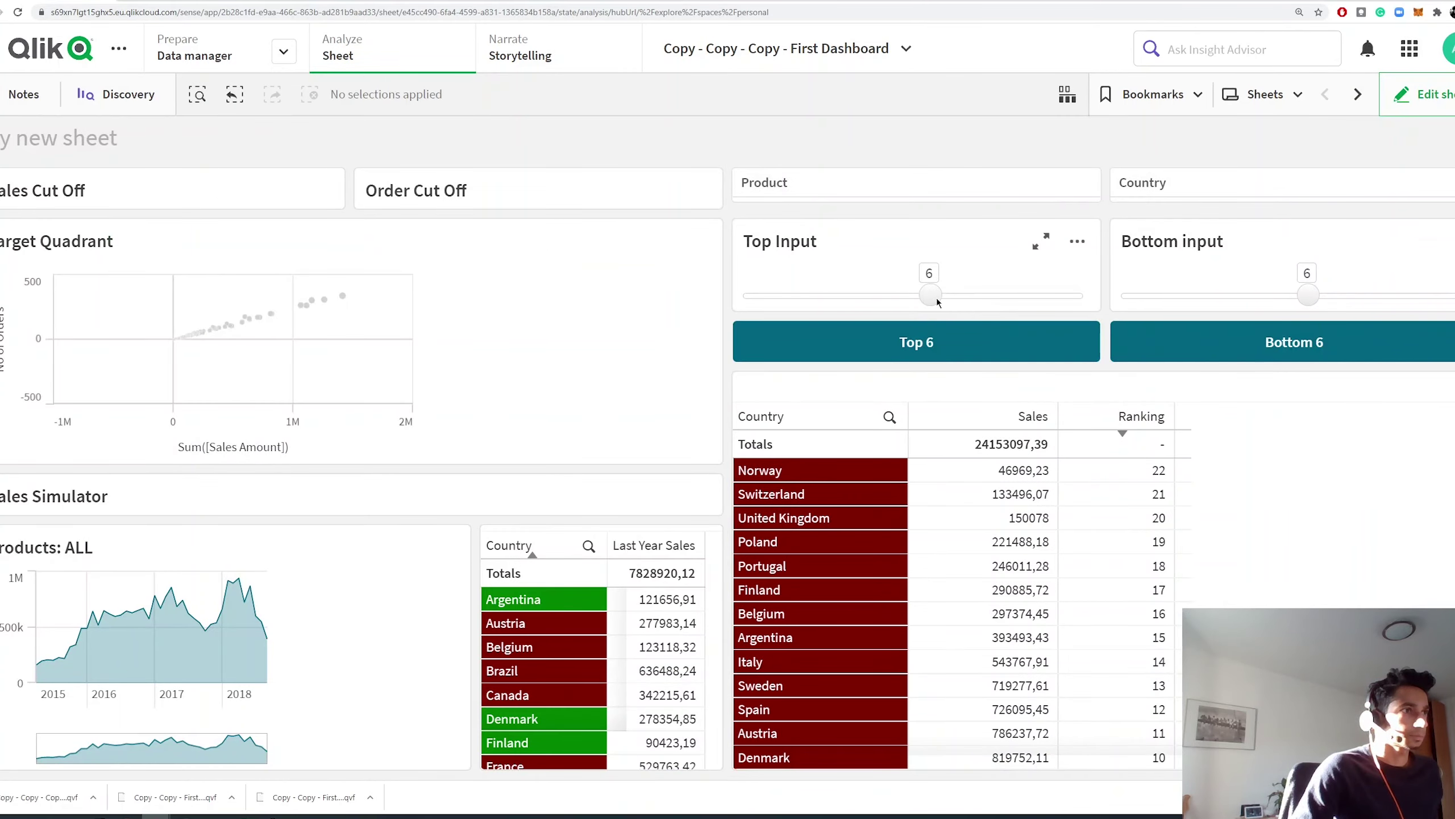
Sort the ranking table by Ranking in ascending order and move the Top Input slider through 5 and 7 to 8.
left_click(910, 296)
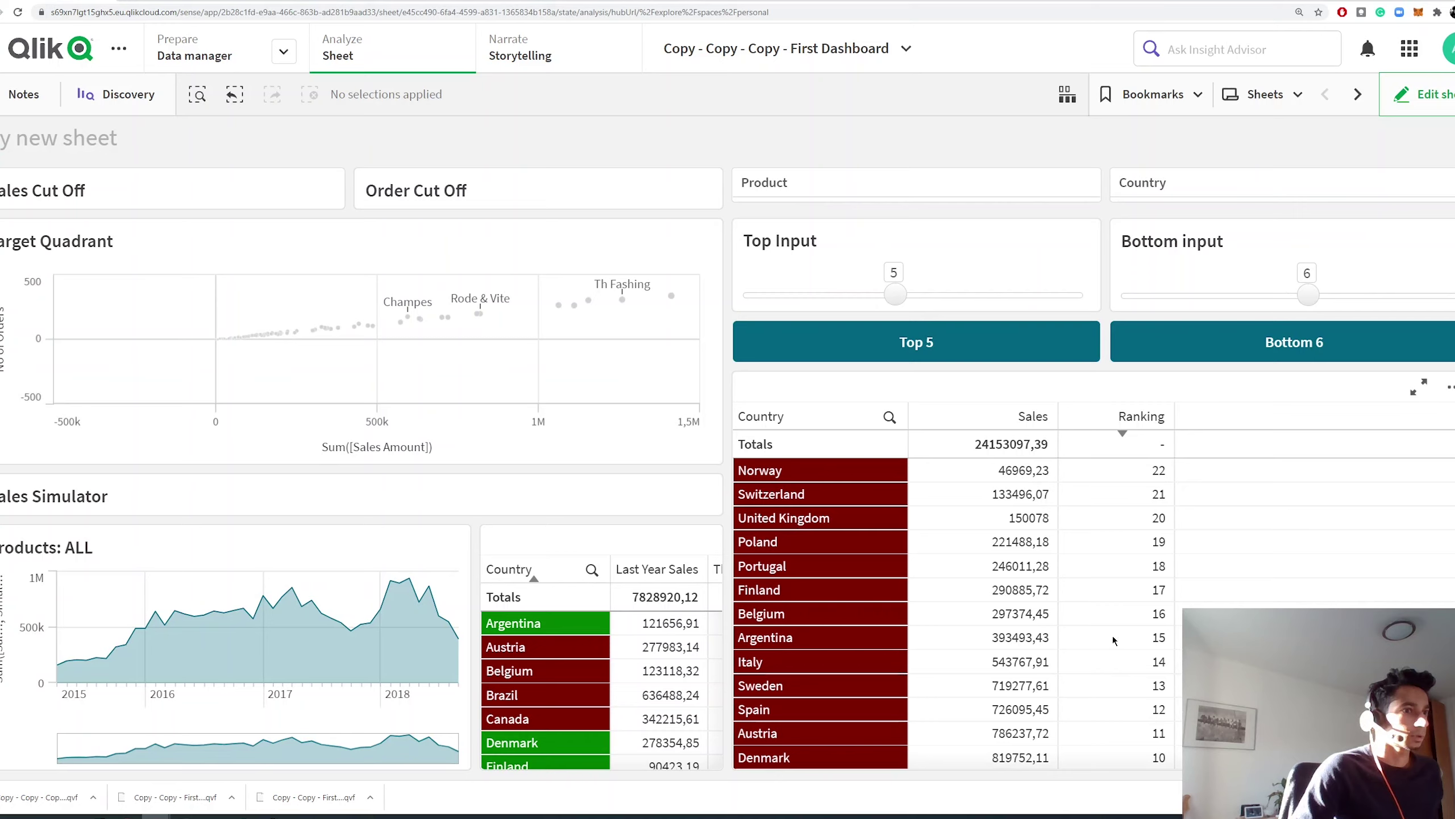
left_click(1132, 422)
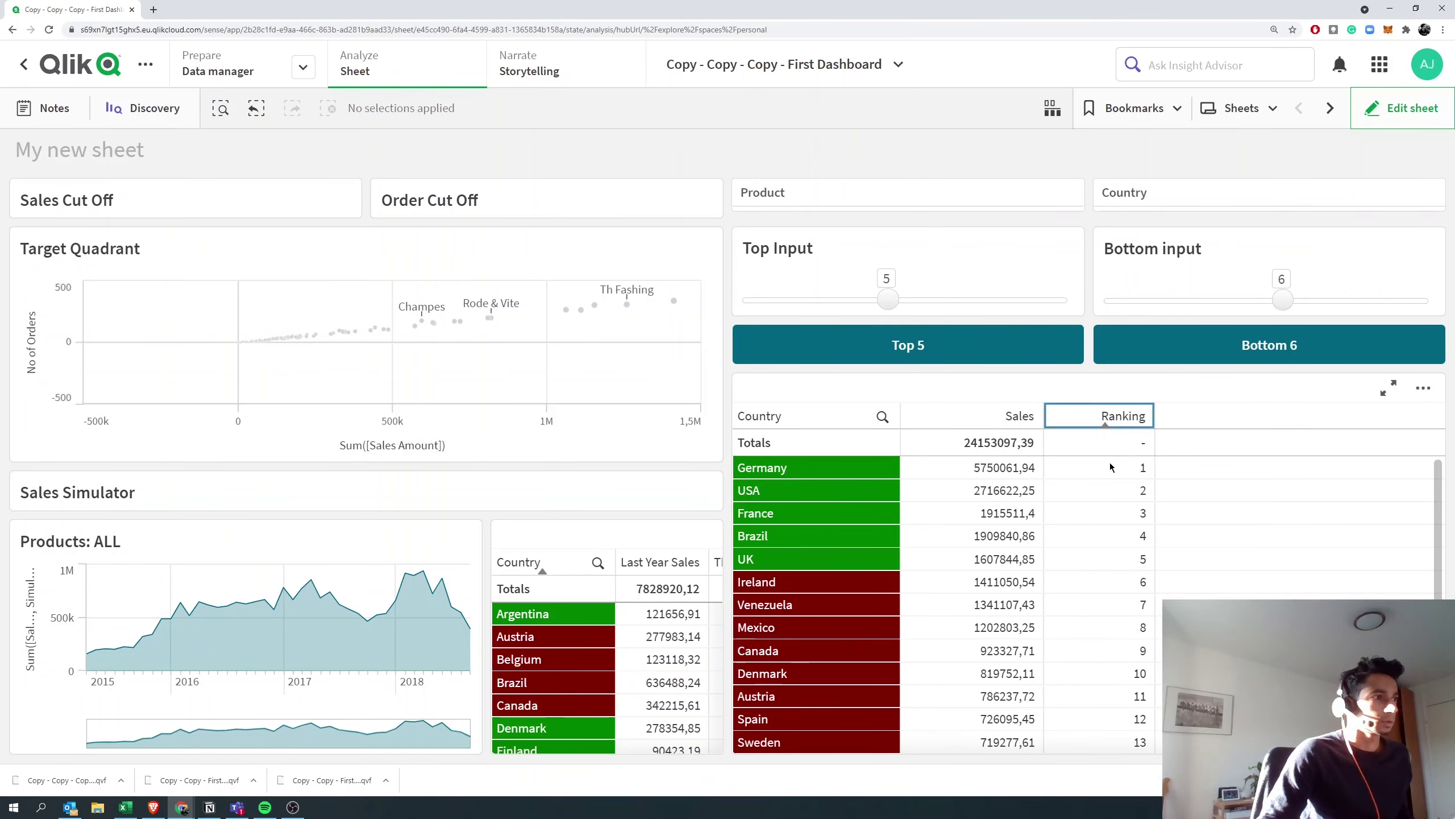
left_click(958, 305)
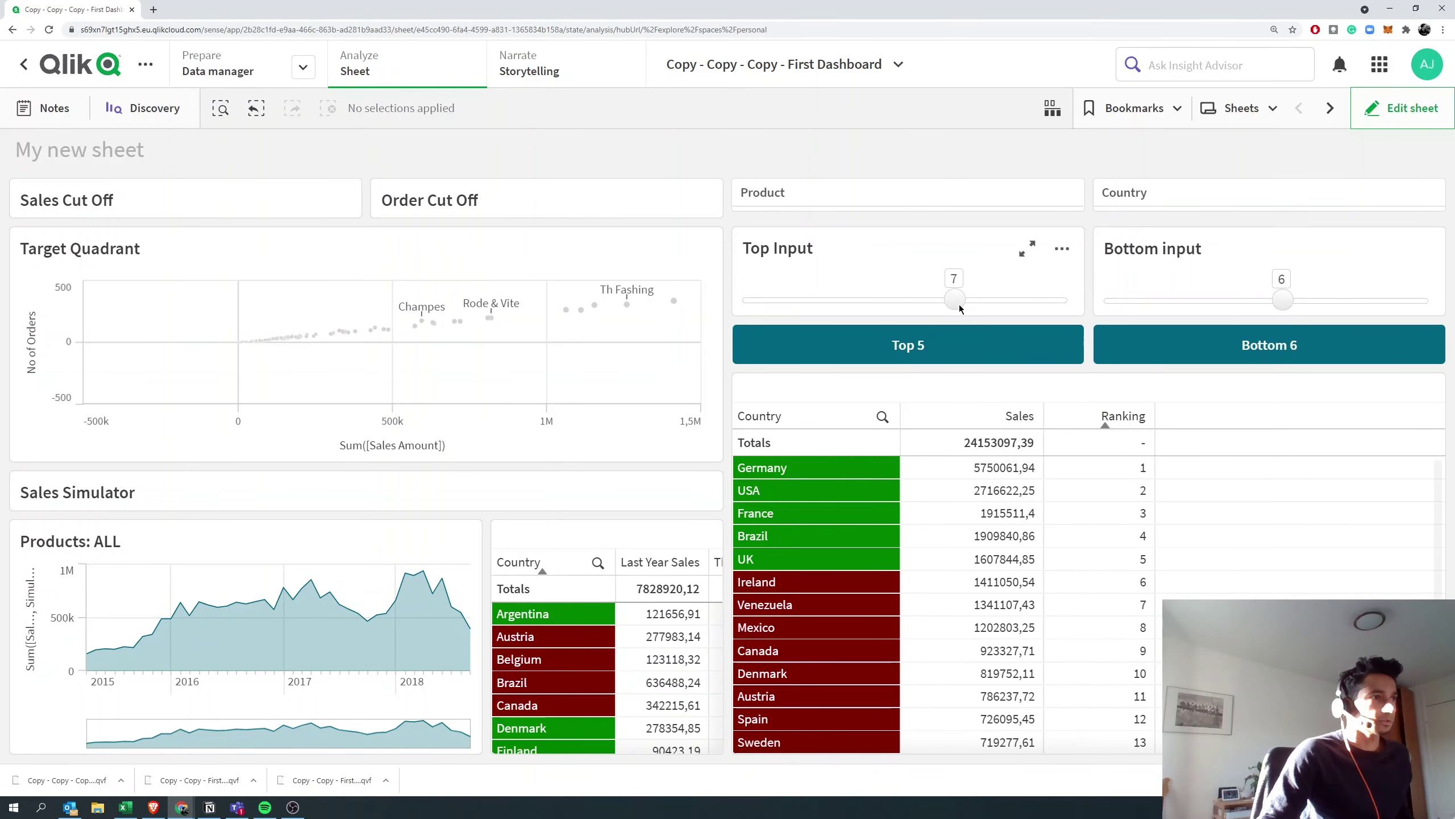
left_click(997, 305)
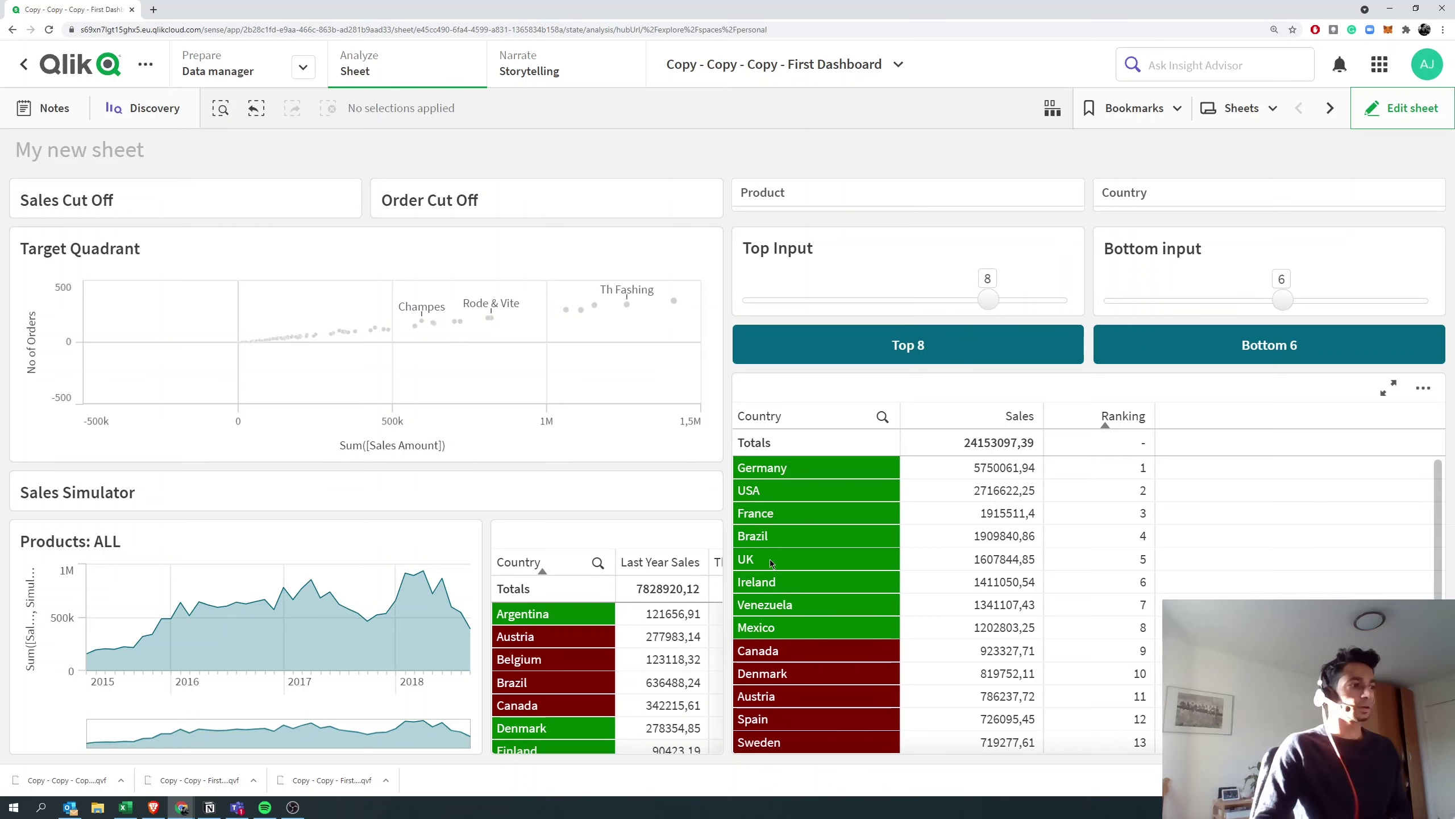
Test the country filters by applying Top 8 and Bottom 6 in turn, and clear the Country selection.
left_click(893, 347)
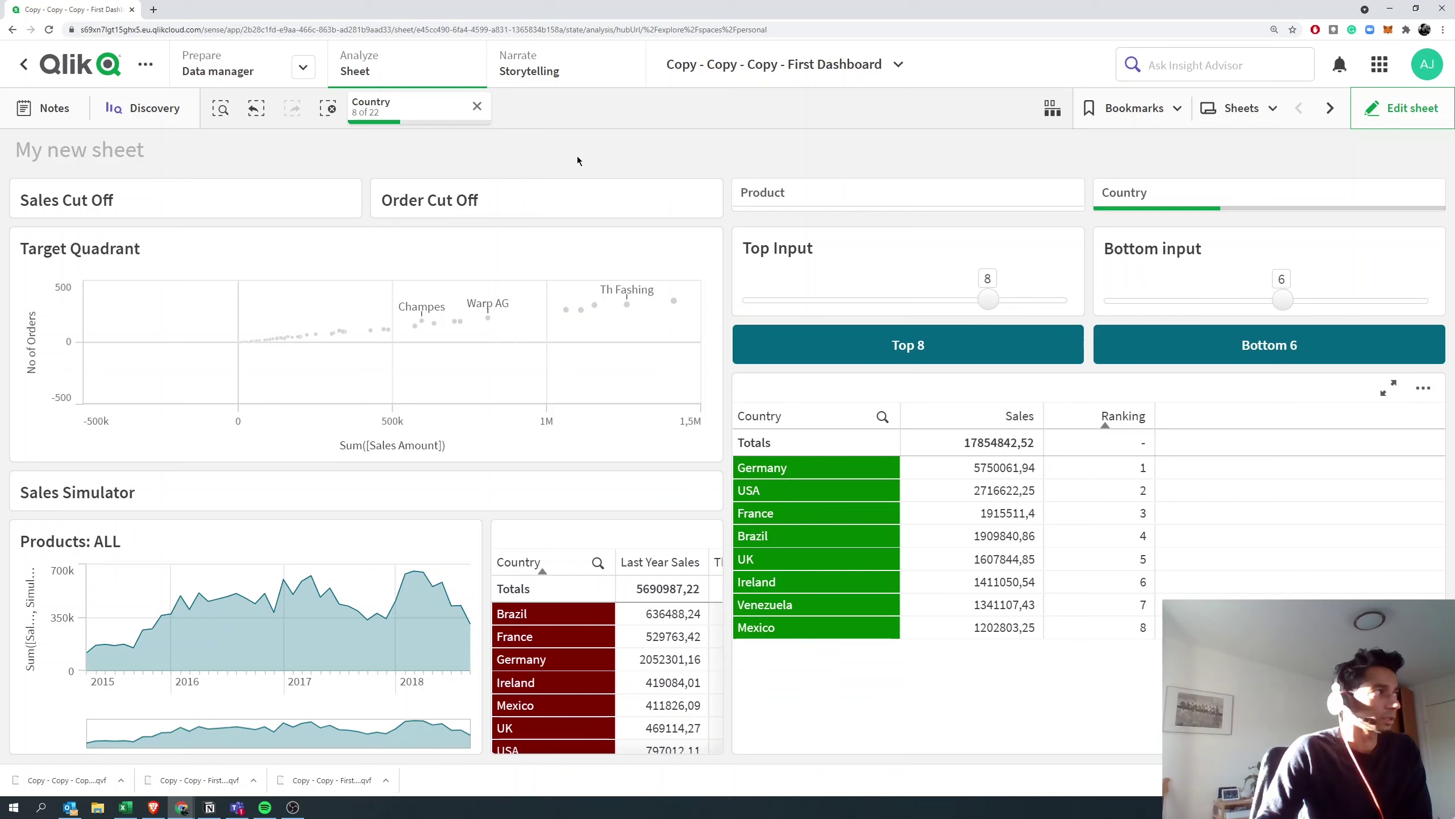
left_click(1262, 342)
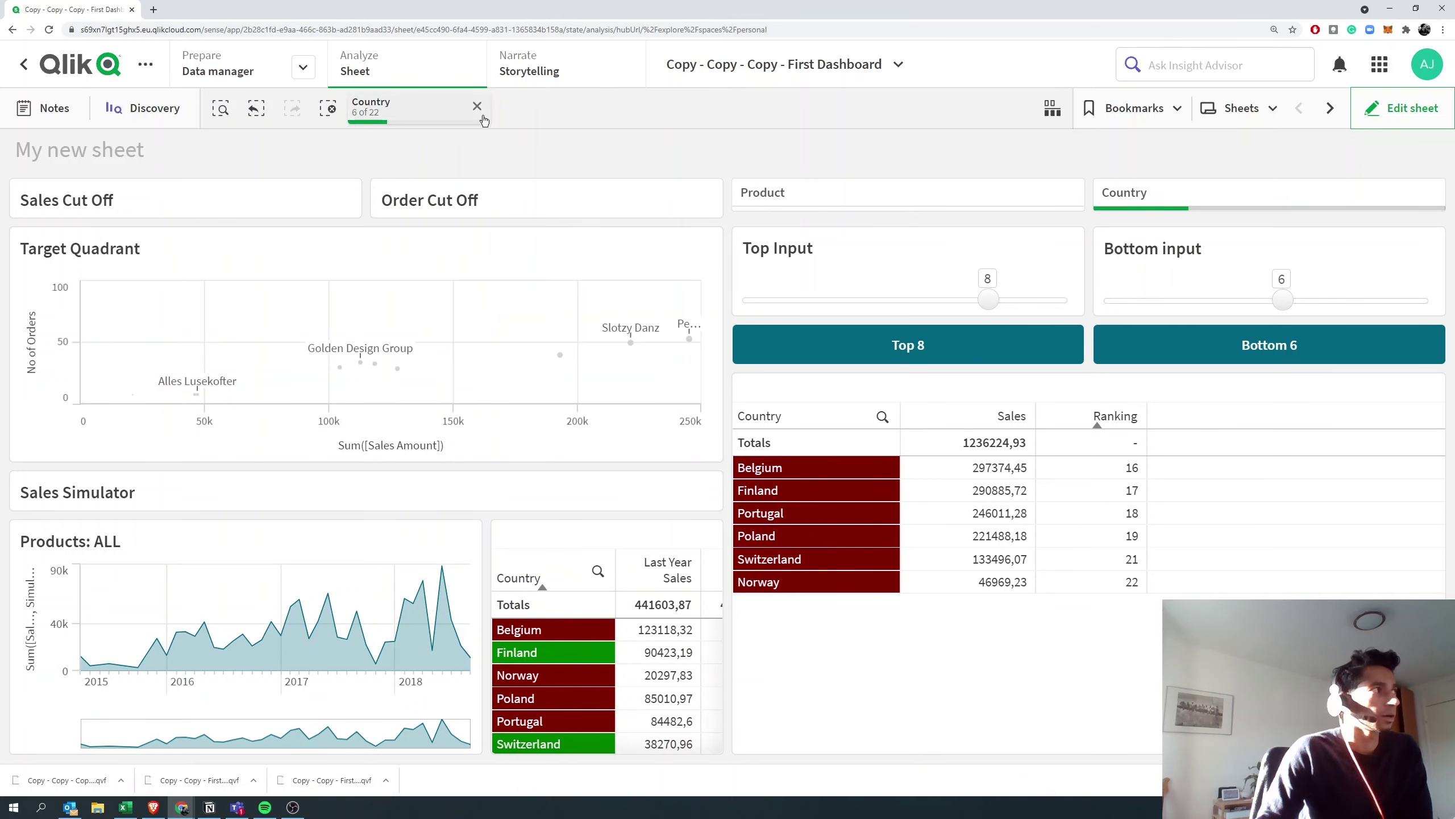
left_click(477, 106)
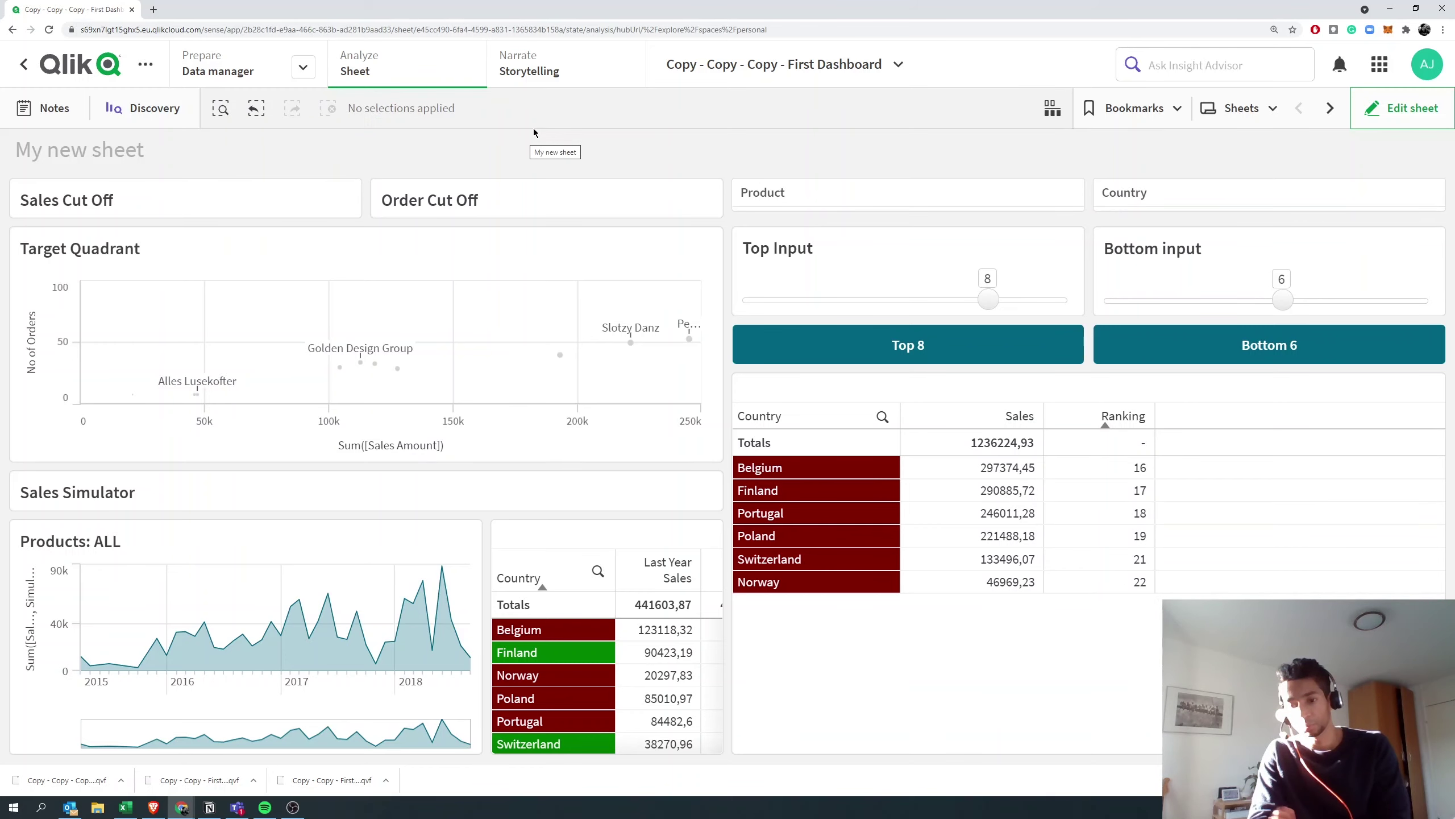